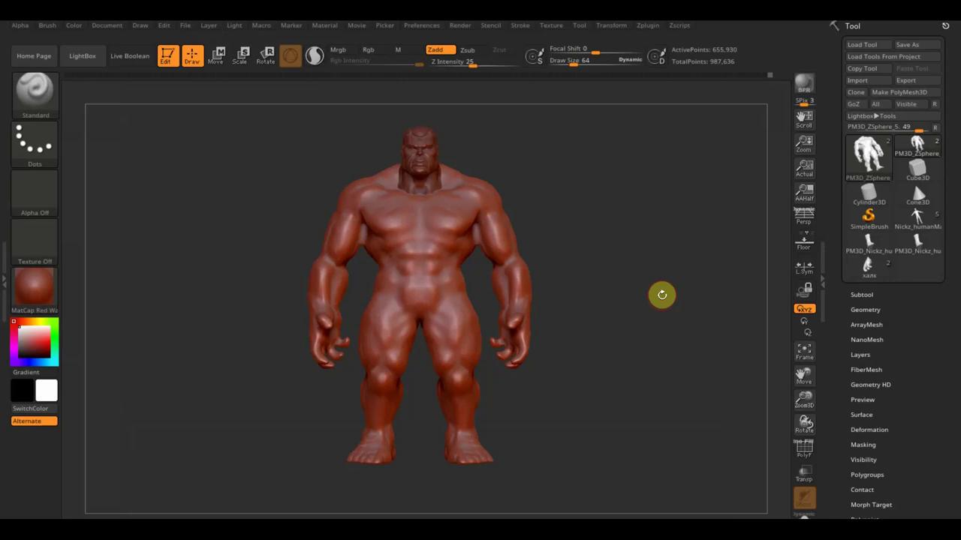
- Orbit around the figure and make ClayBuildup the active brush
mouse_move(572, 345)
left_mouse_down()
mouse_move(590, 363)
mouse_move(601, 404)
mouse_move(586, 418)
mouse_move(578, 359)
mouse_move(611, 352)
left_mouse_up()
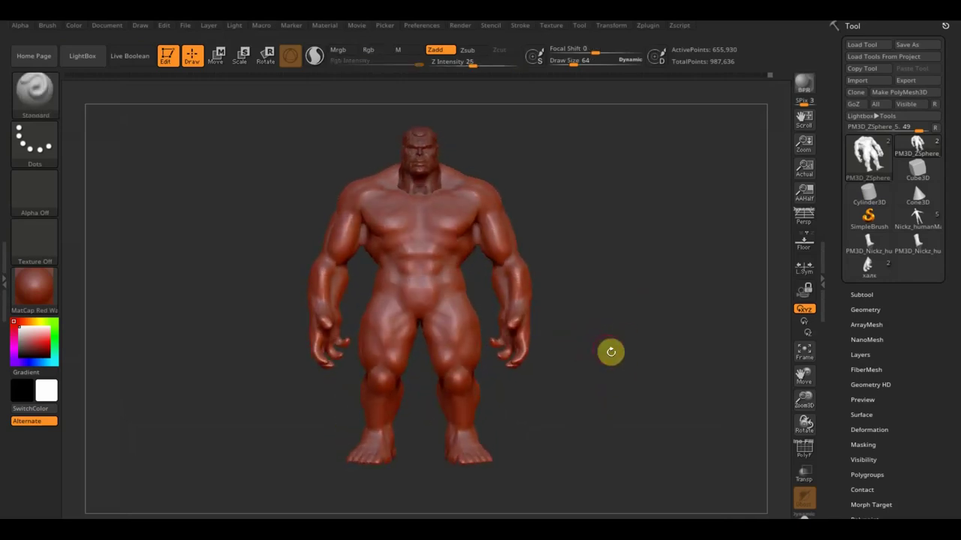
mouse_move(635, 290)
left_mouse_down()
mouse_move(498, 322)
mouse_move(611, 307)
mouse_move(617, 292)
left_mouse_up()
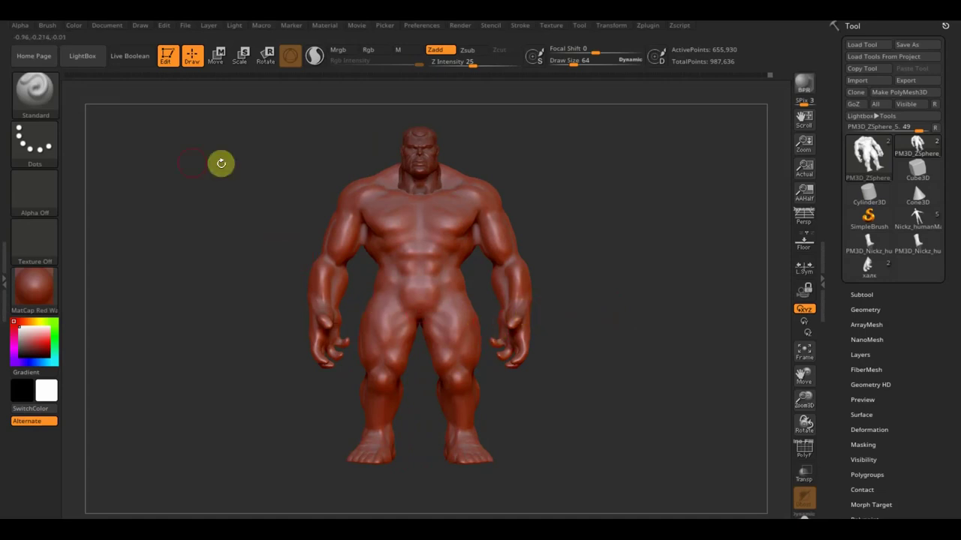
left_click(50, 106)
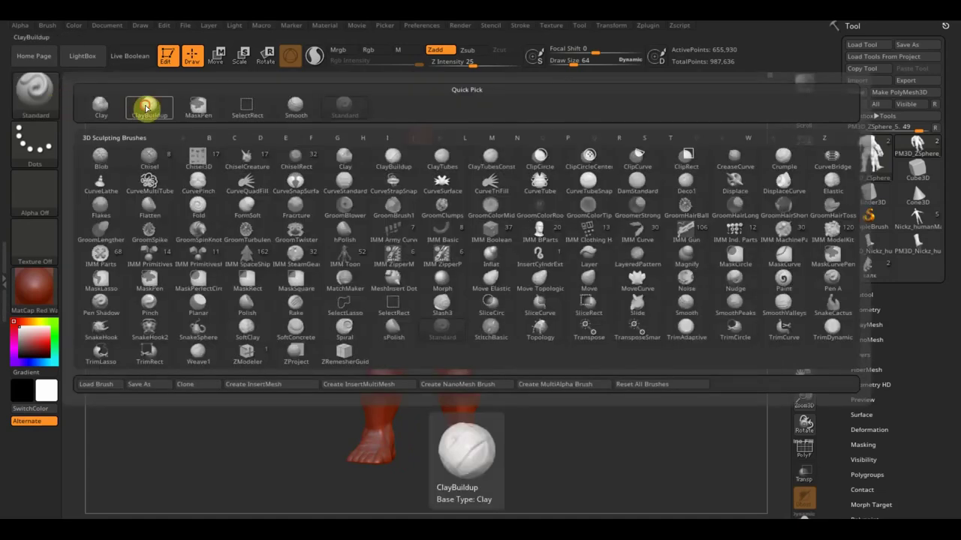
left_click(146, 108)
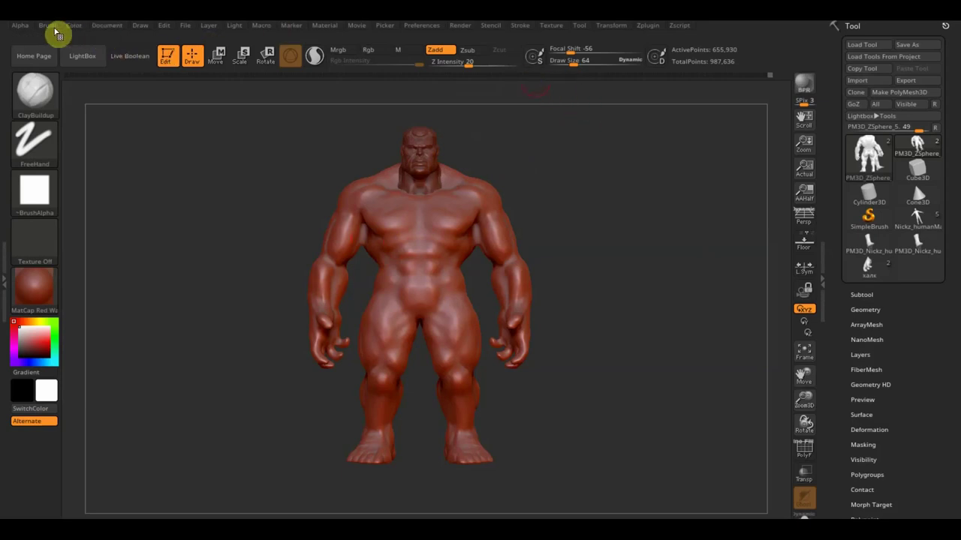
- Turn on BackfaceMask in the brush's Auto Masking settings
left_click(51, 27)
left_click(105, 377)
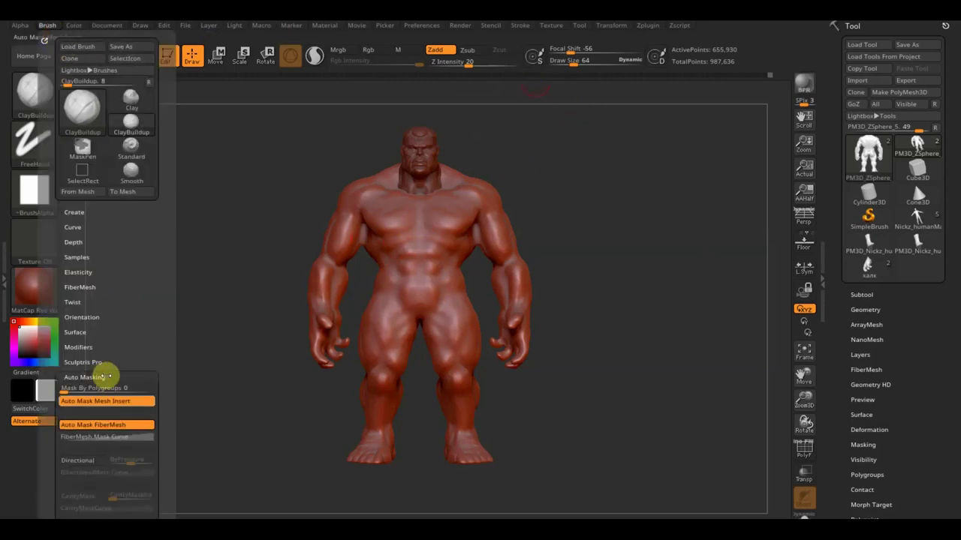
scroll(162, 400, "down", 3)
scroll(163, 360, "down", 2)
left_click(94, 393)
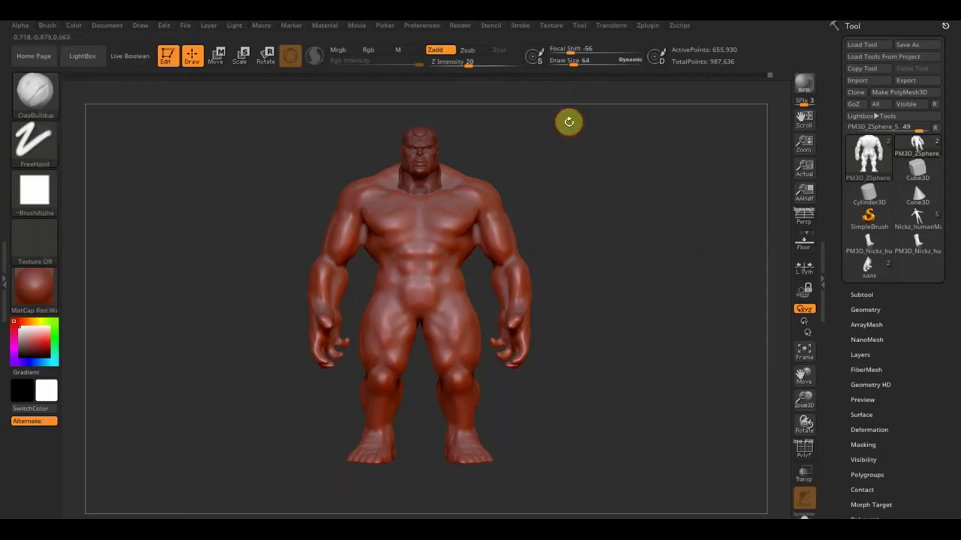
- Lower Z Intensity to 2, then mask the hands and, from behind, the shoulders
left_click_drag(478, 67, 439, 65)
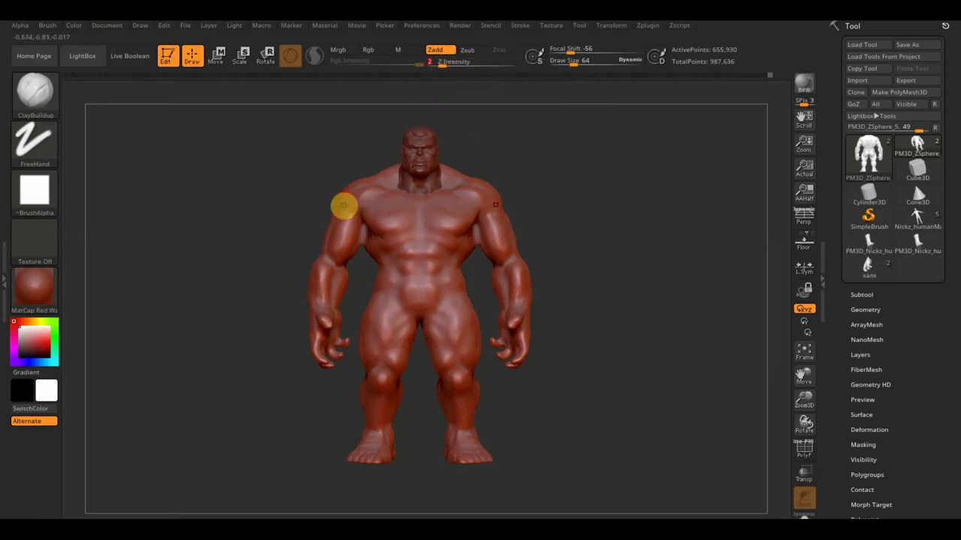
mouse_move(328, 305)
left_mouse_down("ctrl")
mouse_move(326, 365)
mouse_move(315, 333)
mouse_move(330, 266)
mouse_move(343, 288)
mouse_move(322, 290)
mouse_move(323, 234)
mouse_move(333, 262)
mouse_move(350, 186)
left_mouse_up("ctrl")
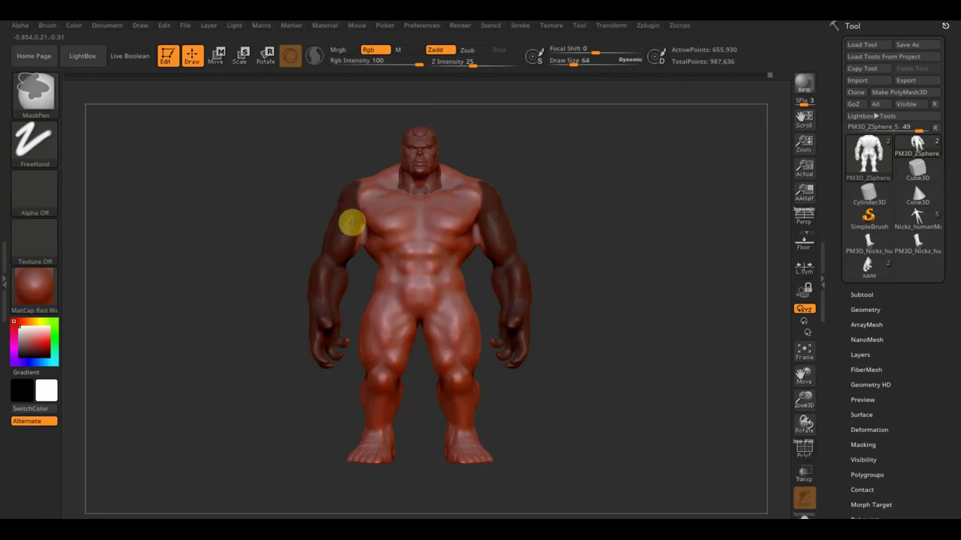
left_click_drag(261, 227, 383, 221)
mouse_move(303, 220)
left_mouse_down("ctrl")
mouse_move(289, 244)
mouse_move(298, 203)
mouse_move(311, 226)
mouse_move(300, 262)
mouse_move(320, 257)
mouse_move(295, 270)
mouse_move(326, 338)
mouse_move(334, 270)
mouse_move(320, 288)
left_mouse_up("ctrl")
- Extend the mask down the screen-left upper arm and forearm
mouse_move(320, 265)
right_mouse_down()
mouse_move(368, 272)
mouse_move(309, 277)
right_mouse_up()
mouse_move(310, 277)
left_mouse_down("ctrl")
mouse_move(307, 225)
mouse_move(307, 290)
left_mouse_up("ctrl")
mouse_move(292, 326)
right_mouse_down()
mouse_move(253, 333)
mouse_move(263, 325)
mouse_move(234, 318)
mouse_move(235, 328)
right_mouse_up()
mouse_move(315, 290)
left_mouse_down("ctrl")
mouse_move(303, 337)
mouse_move(325, 290)
mouse_move(312, 353)
mouse_move(290, 362)
mouse_move(296, 278)
left_mouse_up("ctrl")
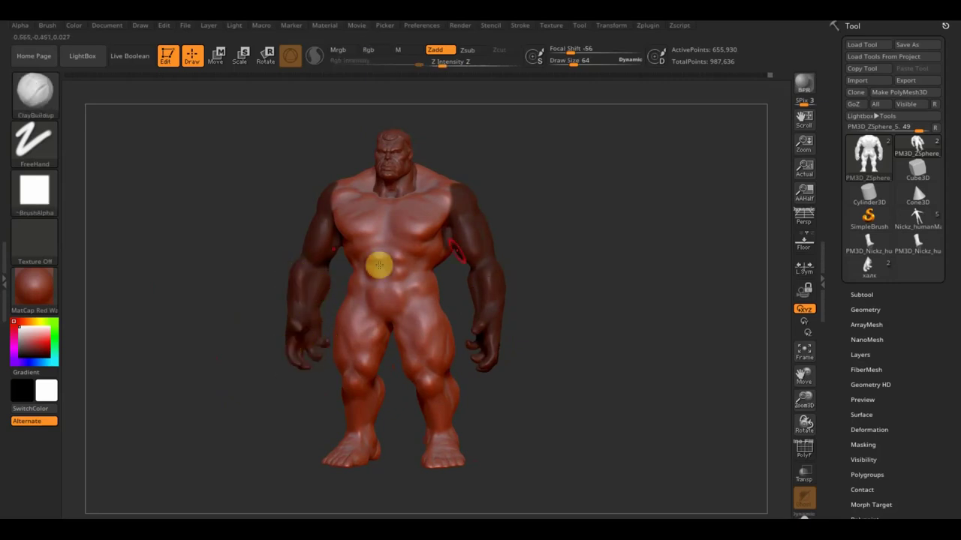
right_click_drag(554, 230, 571, 242)
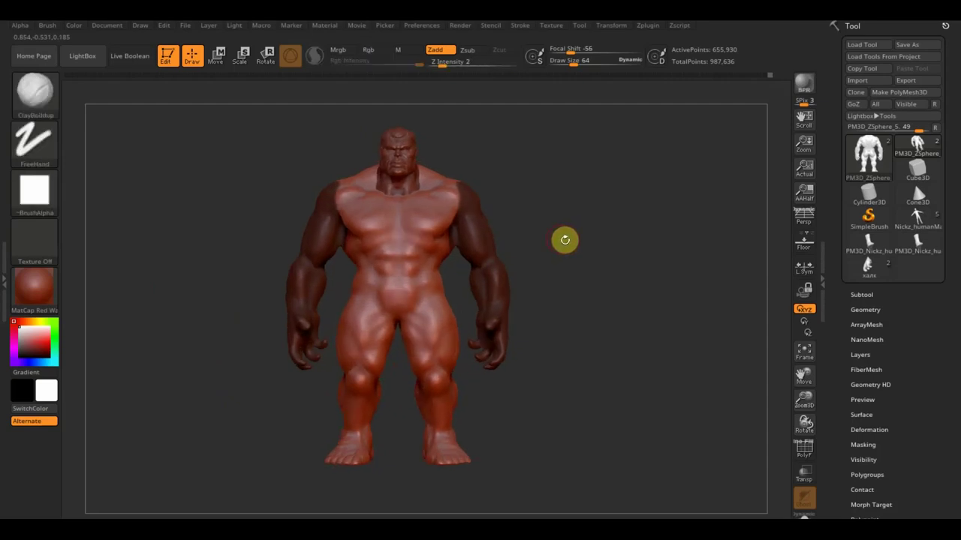
- Unmask the screen-right arm so only the left arm stays masked, then switch to Rotate
left_click_drag(561, 408, 439, 154, "ctrl")
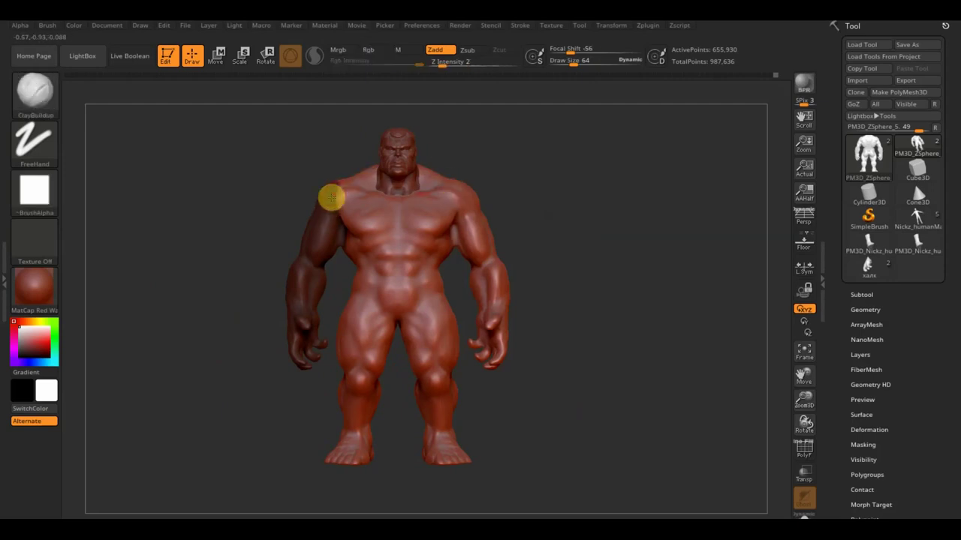
key("ctrl")
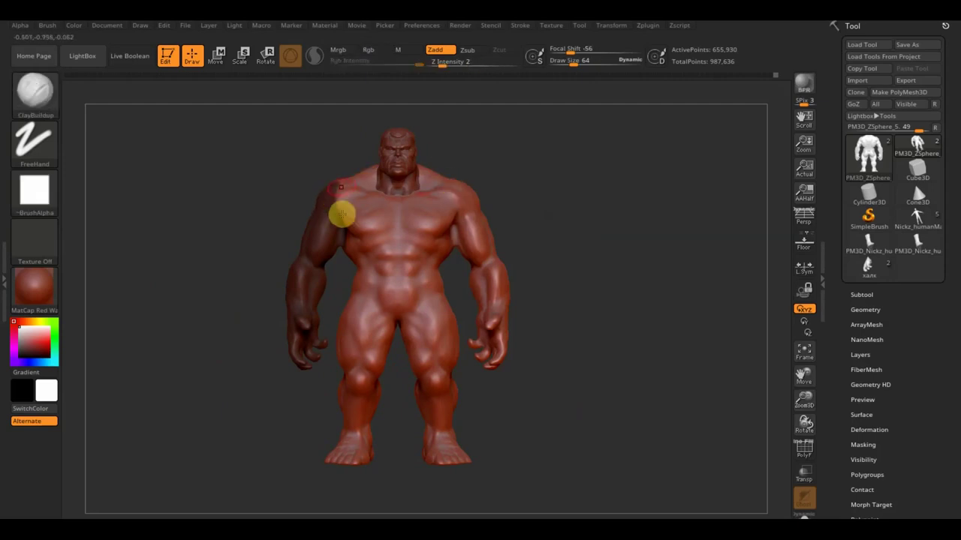
key("ctrl")
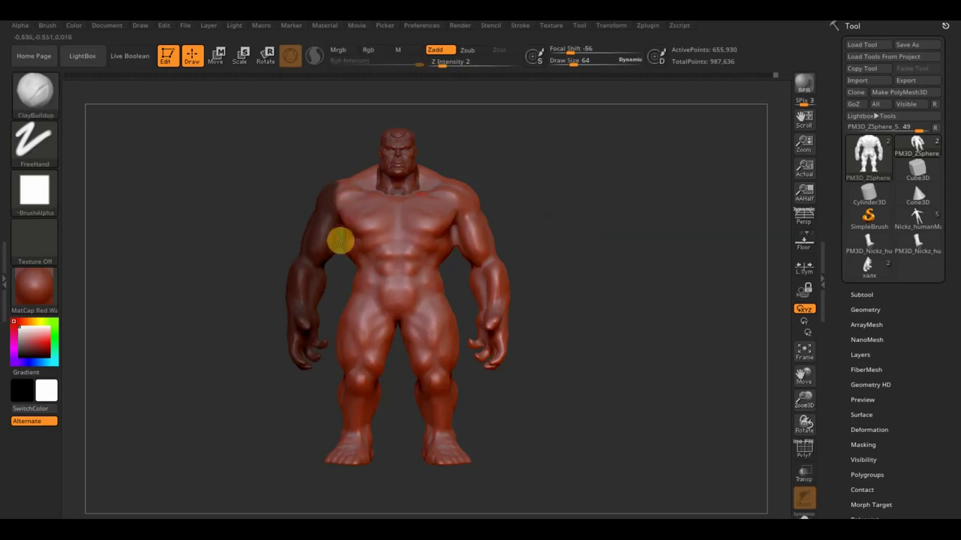
left_click(265, 57)
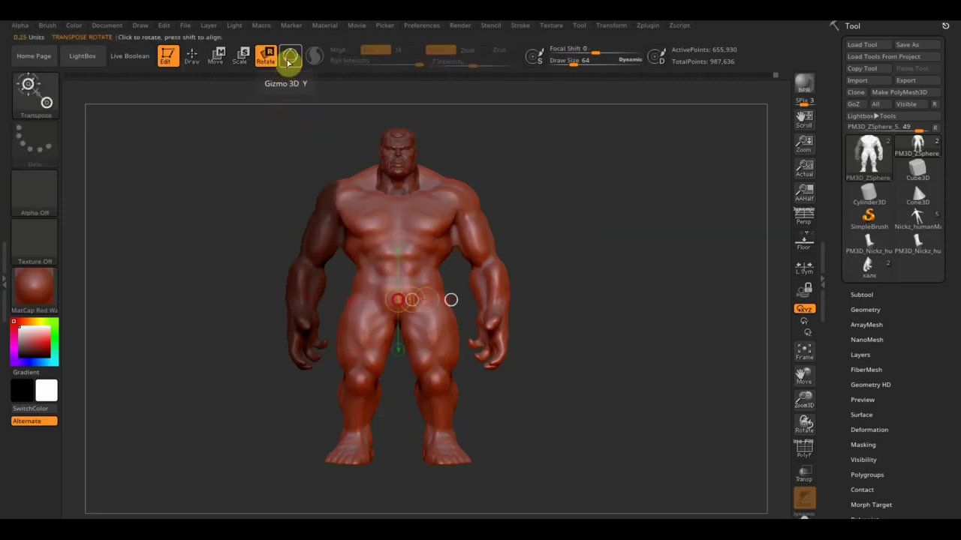
- Invert the mask and move the screen-left arm up and outward along a shoulder-to-wrist line
left_click(312, 163, "ctrl")
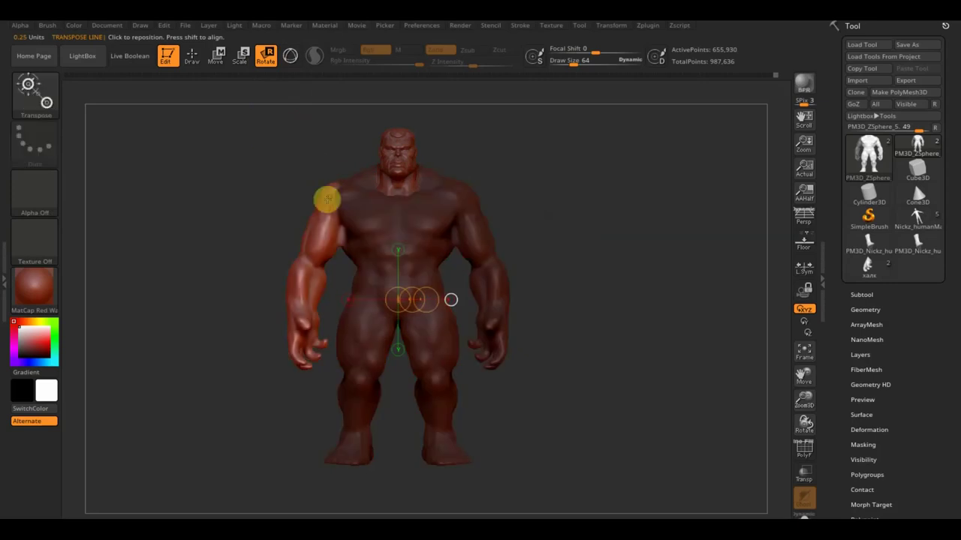
mouse_move(330, 196)
left_mouse_down()
mouse_move(303, 367)
mouse_move(225, 315)
left_mouse_up()
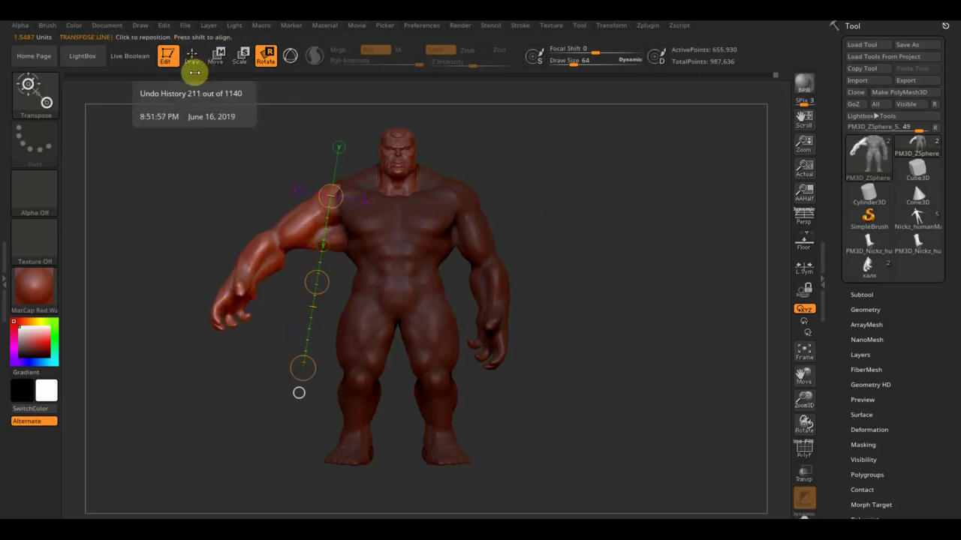
left_click(218, 55)
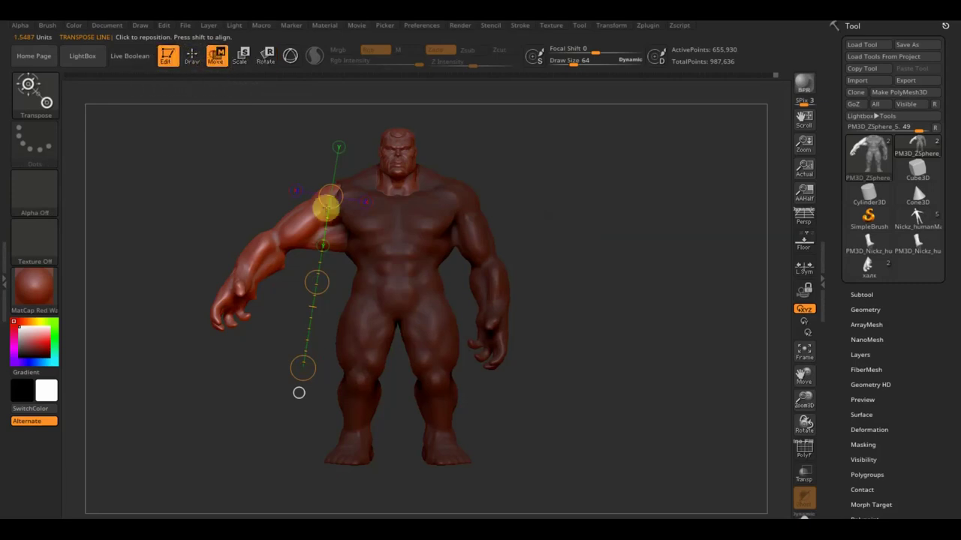
left_click_drag(316, 282, 318, 269)
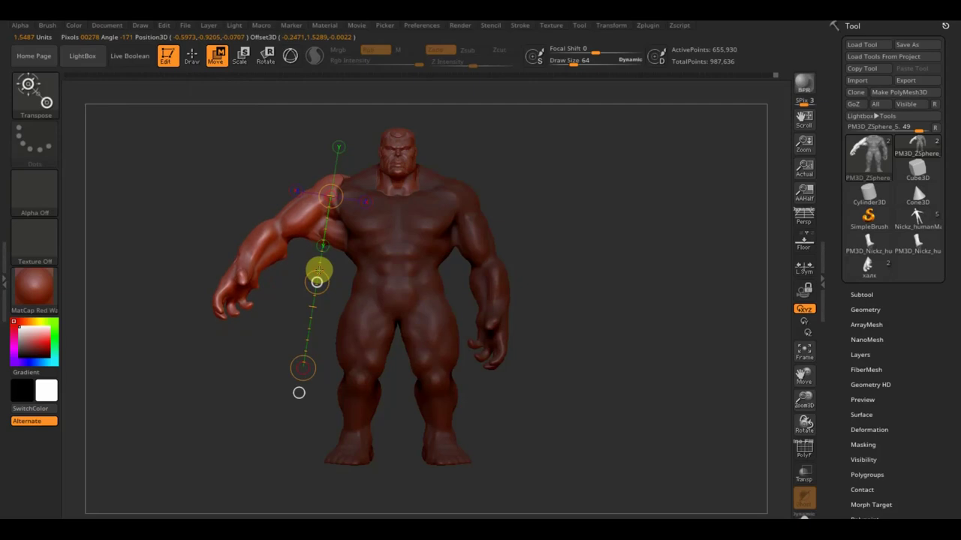
- Return to ClayBuildup, clear the mask and check the new arm pose
left_click(193, 54)
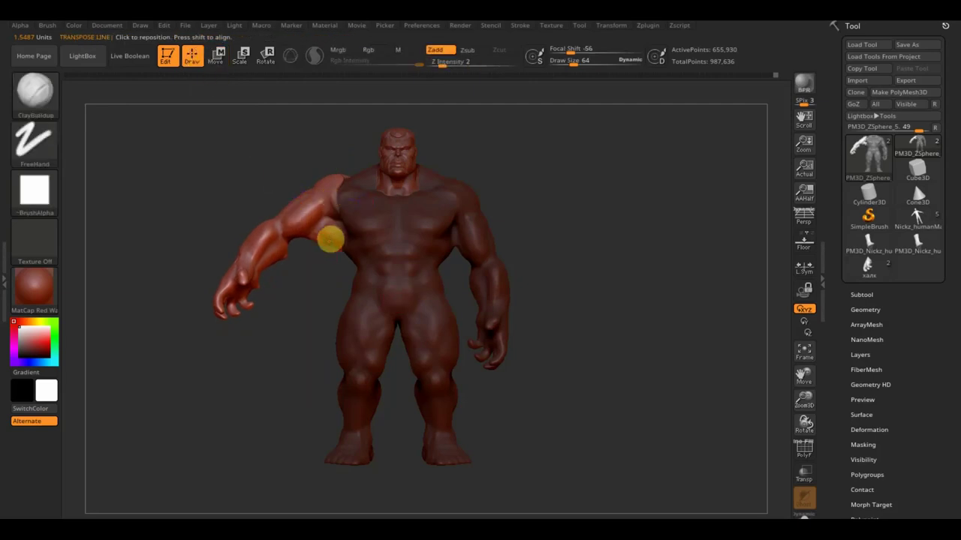
left_click_drag(558, 223, 579, 257, "ctrl")
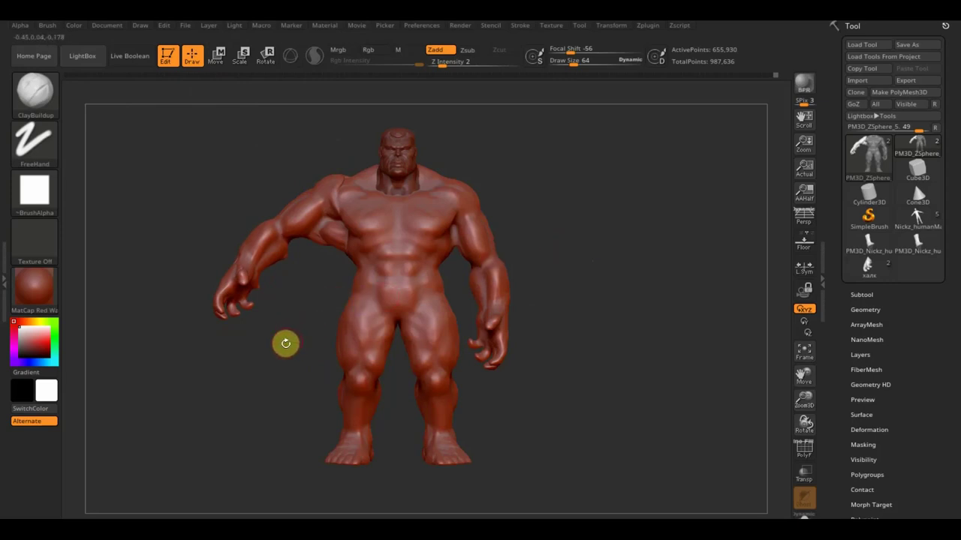
mouse_move(284, 357)
left_mouse_down()
mouse_move(257, 364)
mouse_move(268, 364)
mouse_move(242, 354)
mouse_move(191, 270)
left_mouse_up()
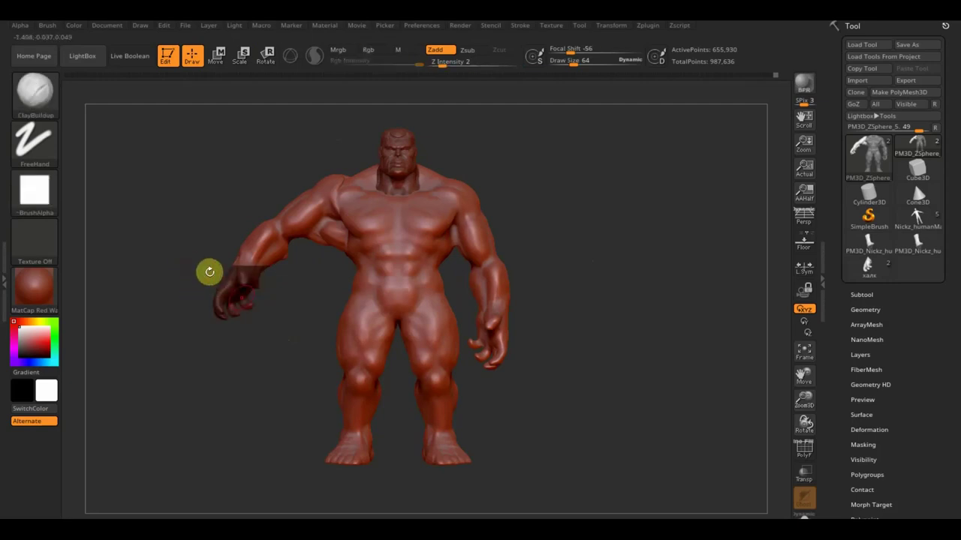
- Clear the leftover mask from the raised arm's hand
key("ctrl")
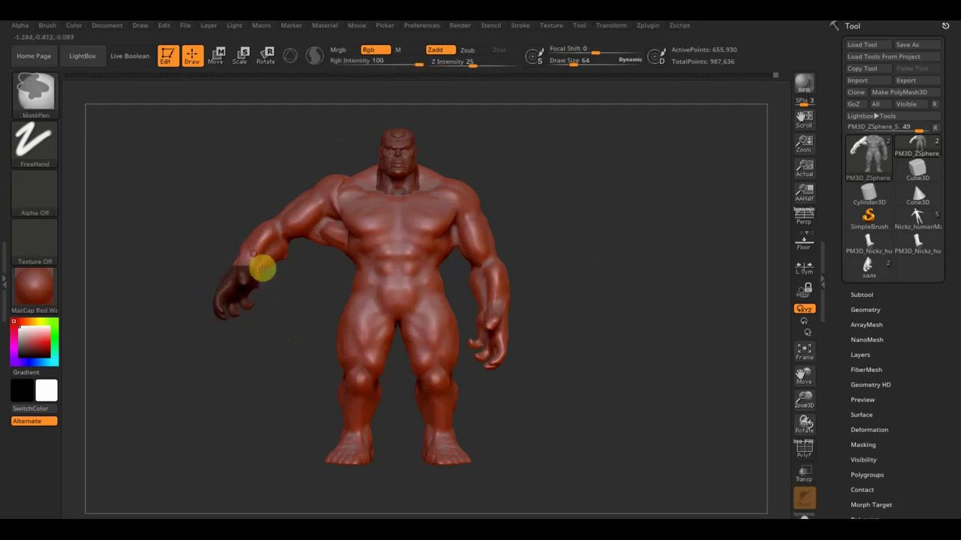
mouse_move(248, 253)
left_mouse_down()
mouse_move(238, 262)
mouse_move(276, 265)
mouse_move(361, 225)
left_mouse_up()
key("ctrl")
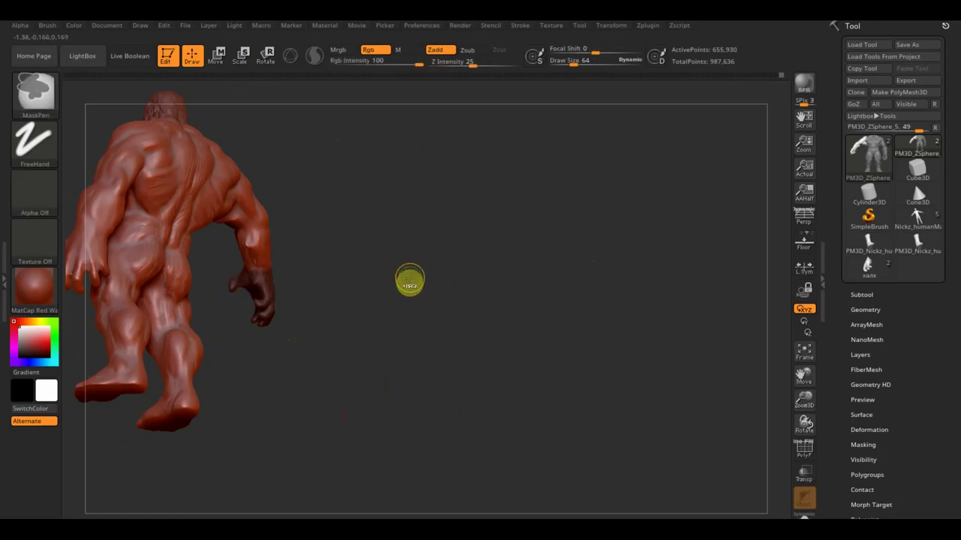
left_click_drag(410, 278, 410, 282, "ctrl")
- In straight front view, isolate the hand and invert visibility to hide it
left_click_drag(445, 309, 615, 259, "shift")
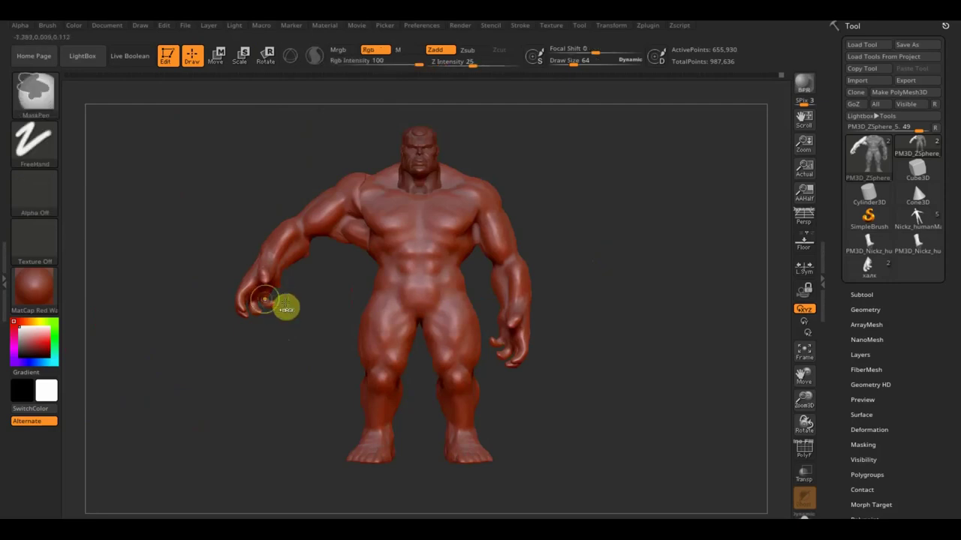
left_click(253, 292, "ctrl+shift")
left_click(253, 292, "ctrl+shift")
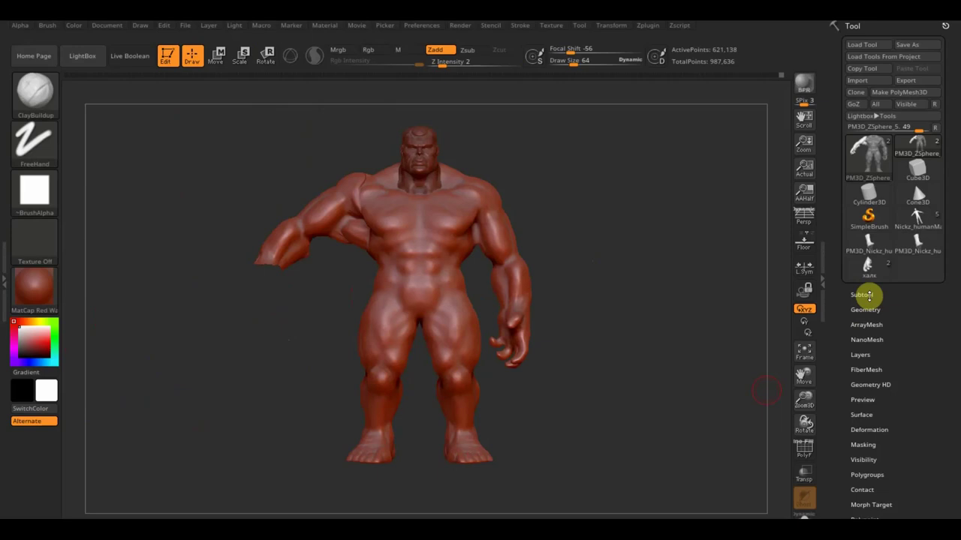
- Use Del Hidden to delete the hand, then Mirror And Weld, giving 686,298 active points
left_click(867, 310)
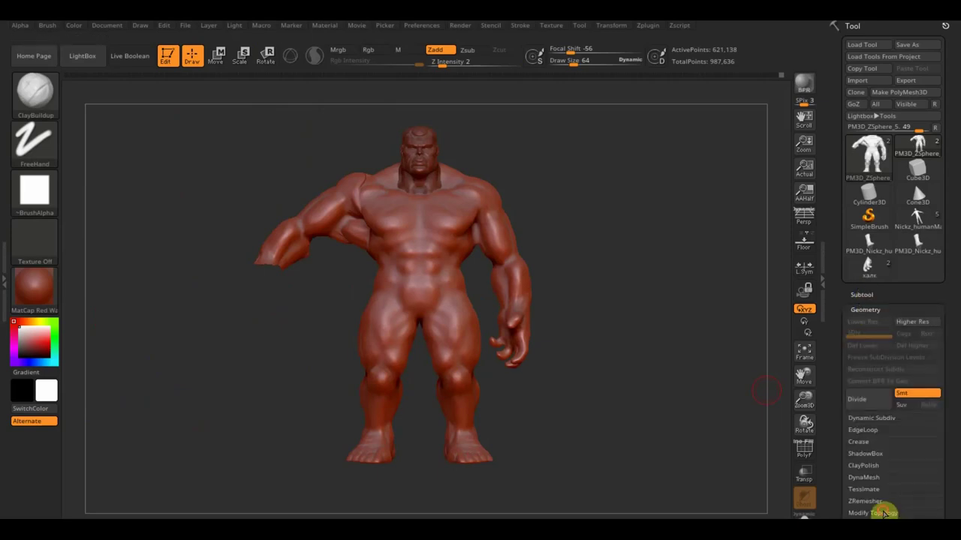
left_click(901, 513)
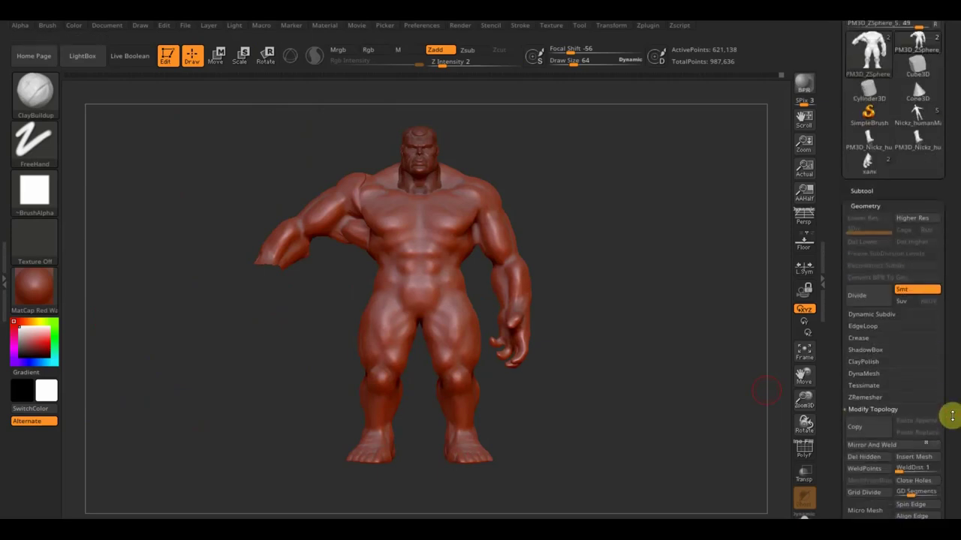
left_click(870, 458)
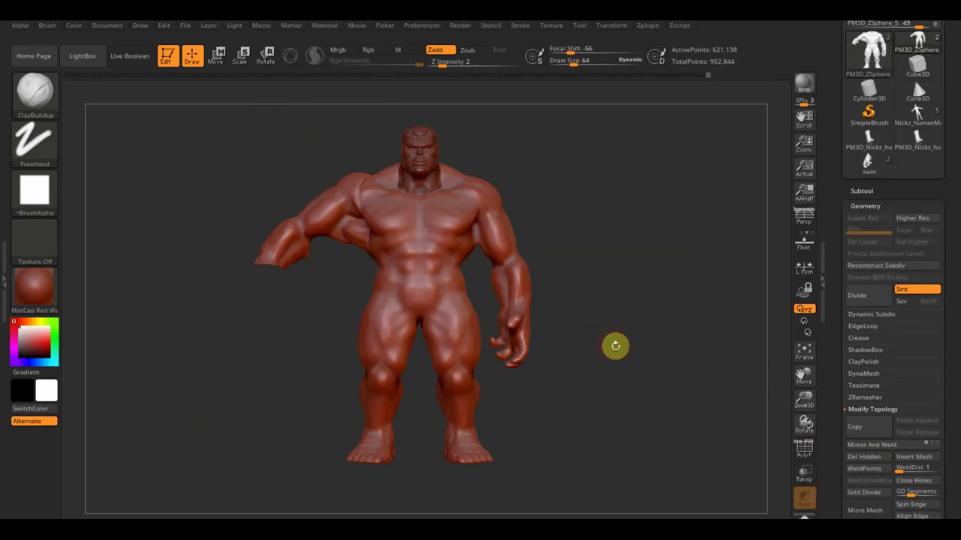
left_click(886, 446)
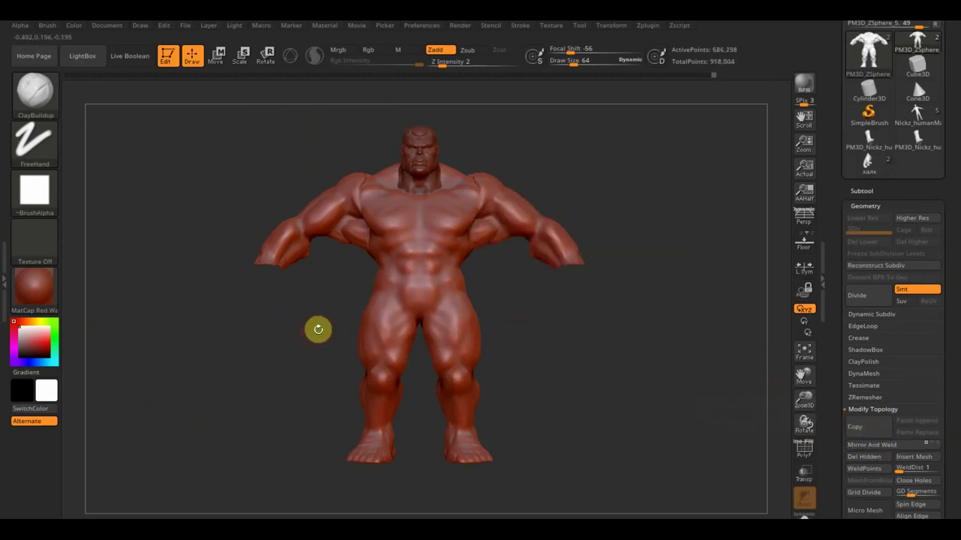
- Mask the screen-left arm's end, inspect back and front, then switch to Rotate
left_click_drag(317, 328, 240, 247, "ctrl")
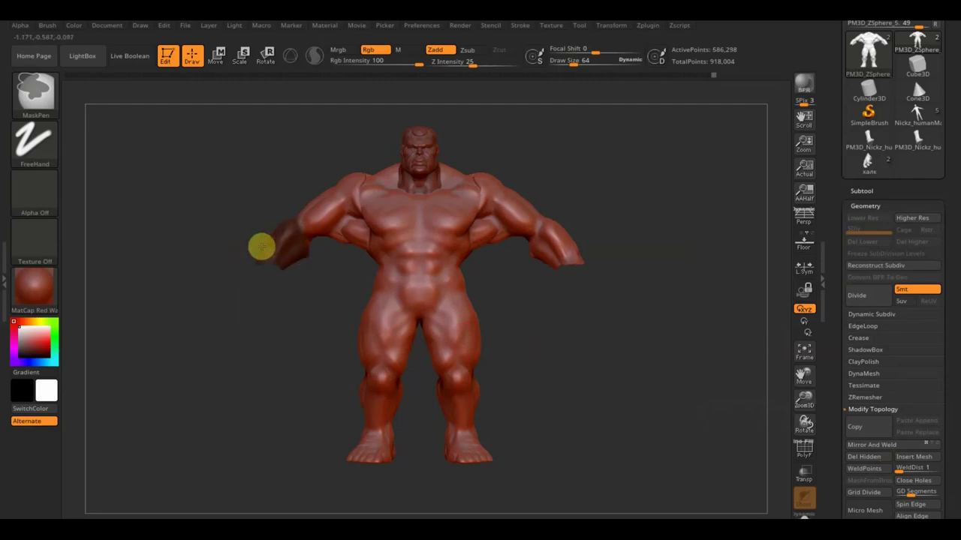
mouse_move(214, 253)
left_mouse_down()
mouse_move(309, 311)
mouse_move(315, 283)
left_mouse_up()
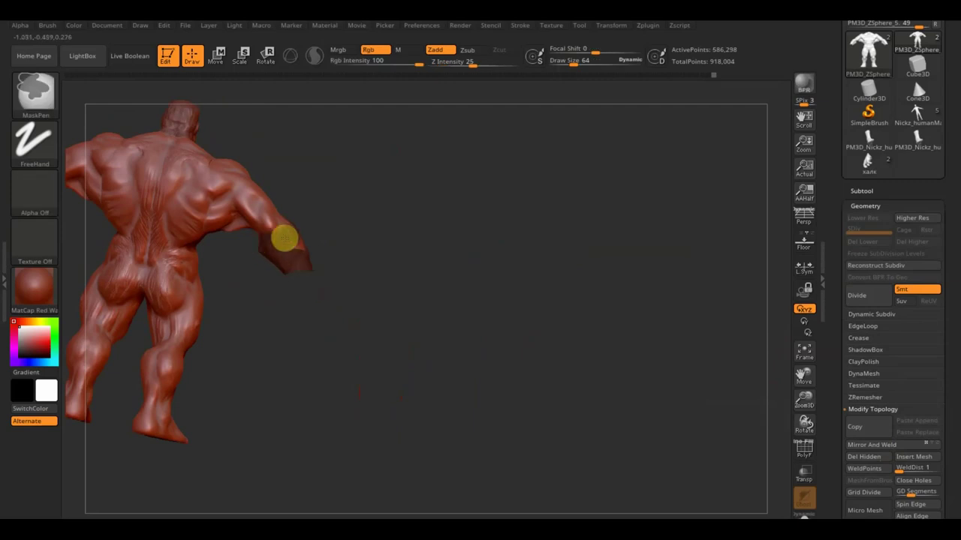
mouse_move(461, 285)
left_mouse_down()
mouse_move(382, 311)
mouse_move(316, 298)
mouse_move(260, 263)
left_mouse_up()
key("ctrl")
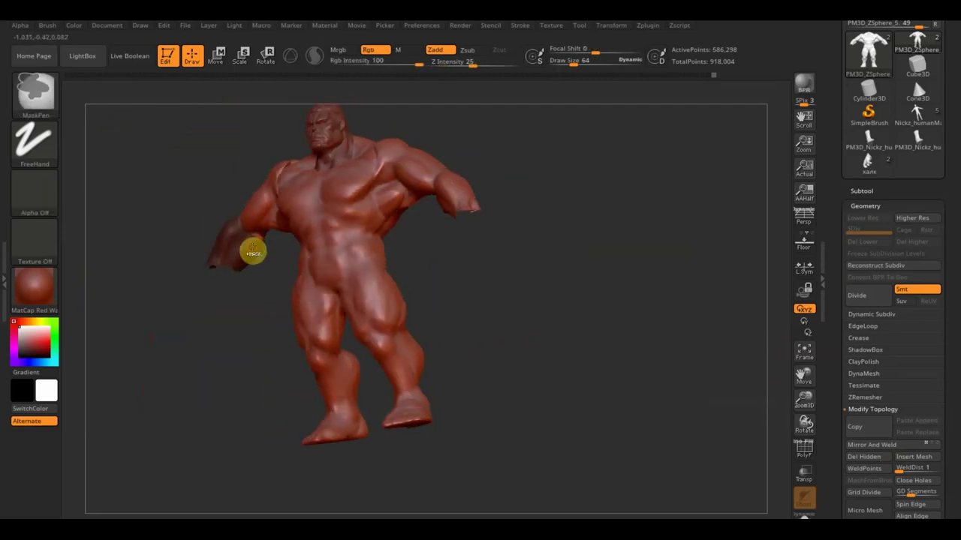
left_click_drag(240, 296, 247, 329, "shift")
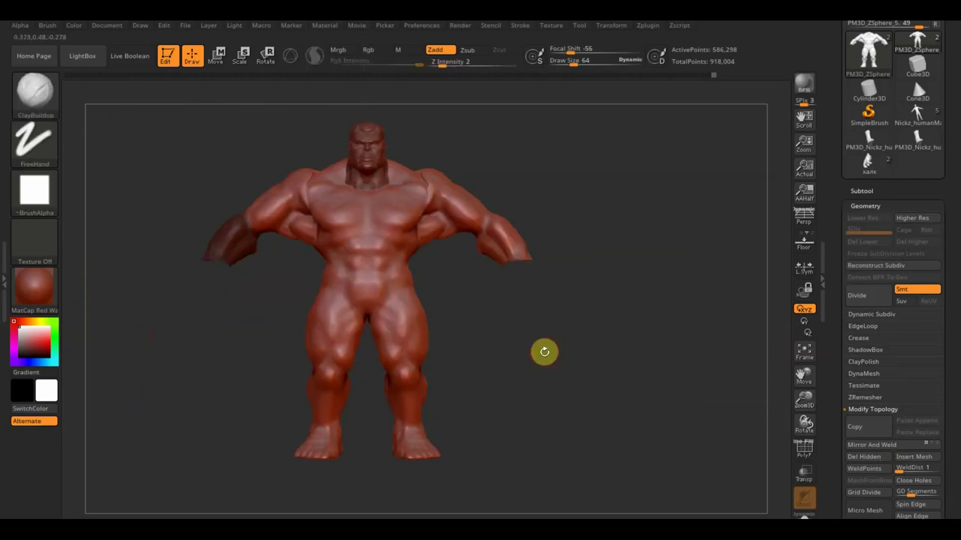
left_click(265, 54)
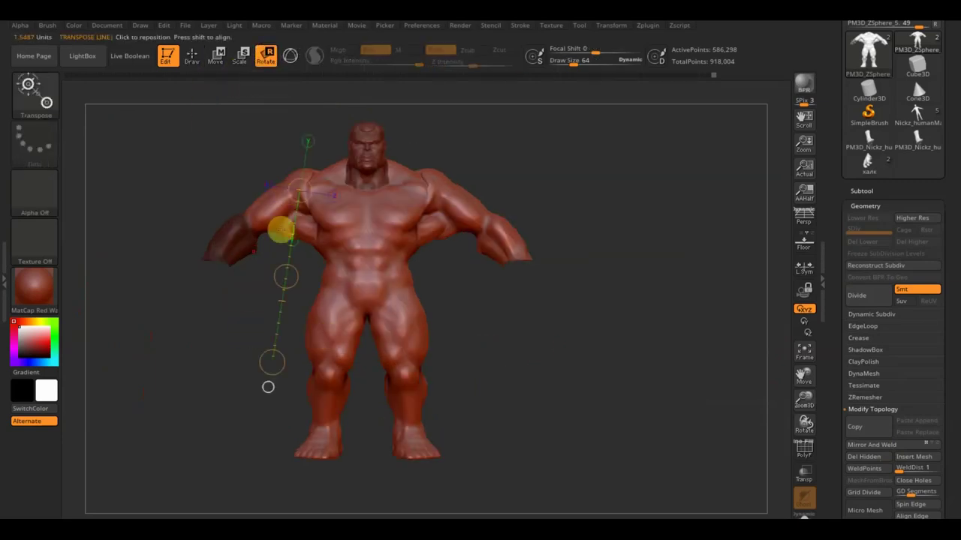
- Rotate the left-side arm downward, clear the mask, and Mirror And Weld it across
left_click(250, 211, "ctrl")
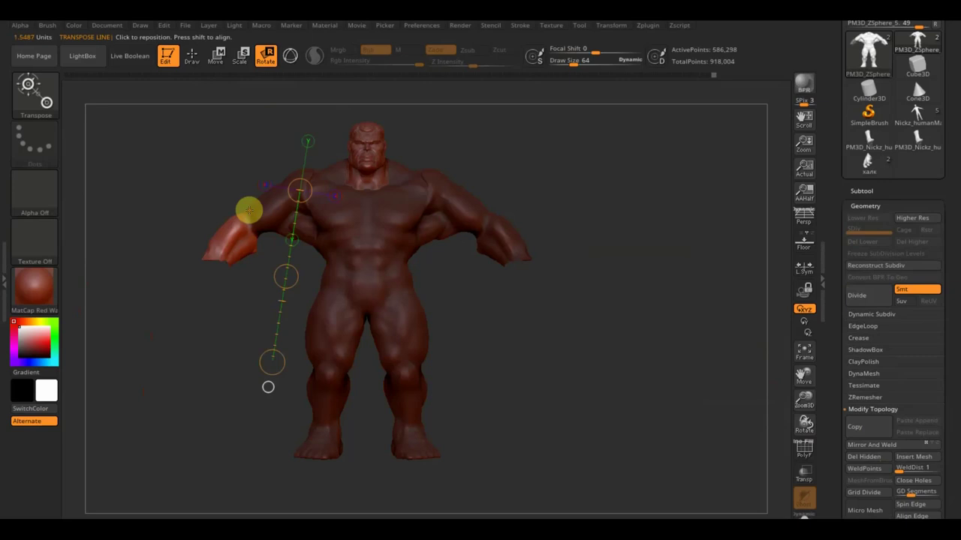
left_click_drag(241, 230, 187, 283)
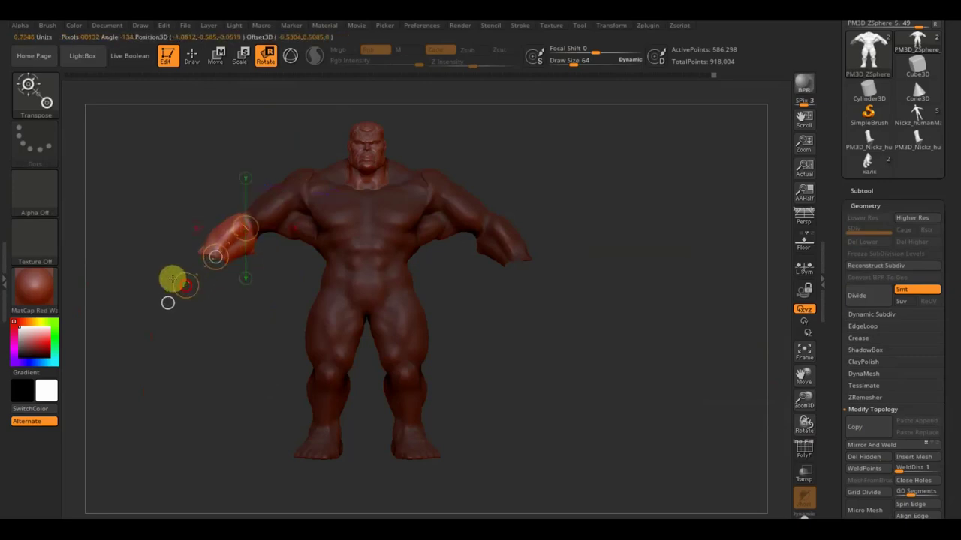
left_click(192, 54)
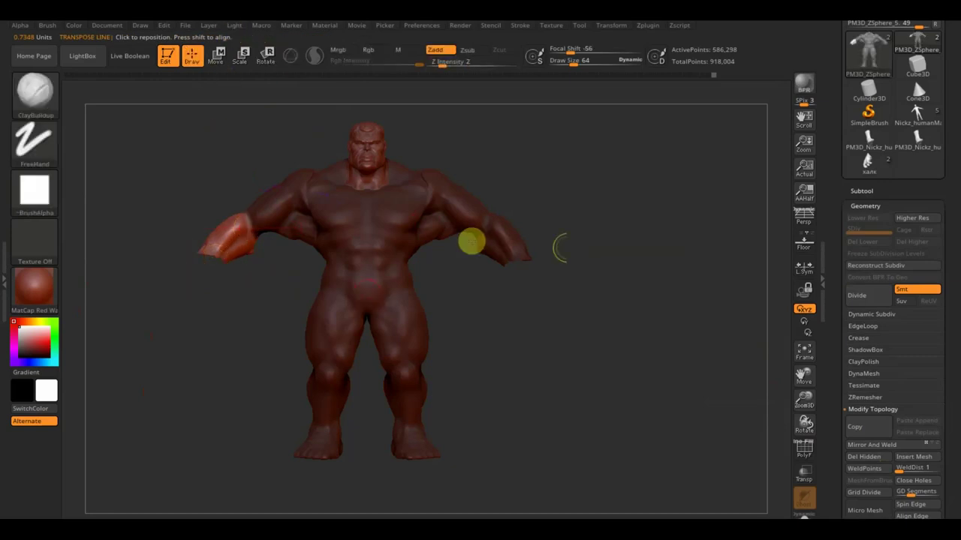
left_click_drag(626, 259, 629, 265, "ctrl")
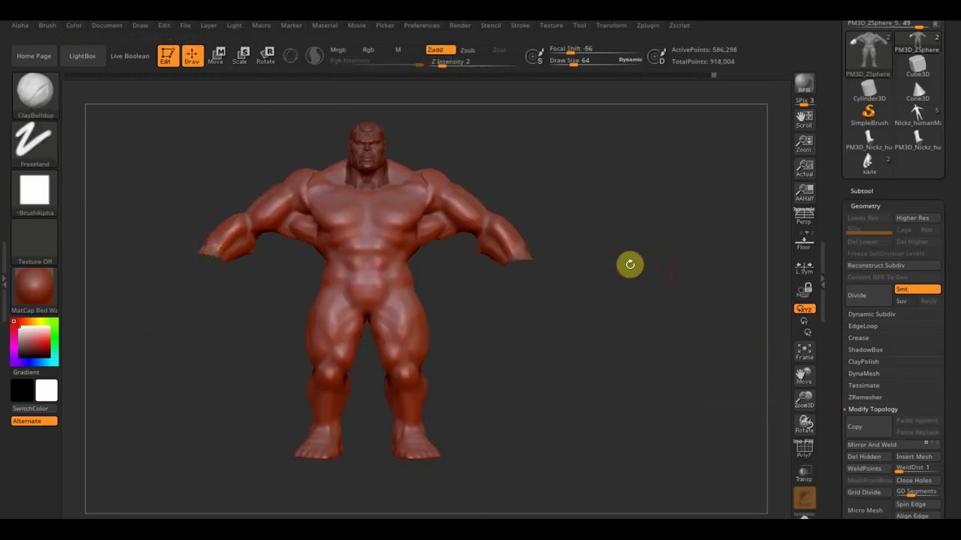
left_click(887, 446)
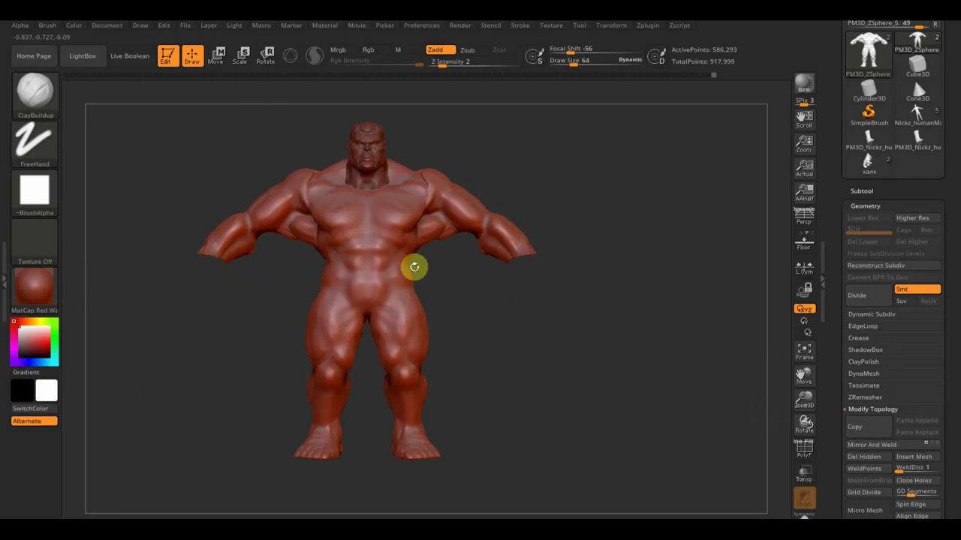
left_click(35, 95)
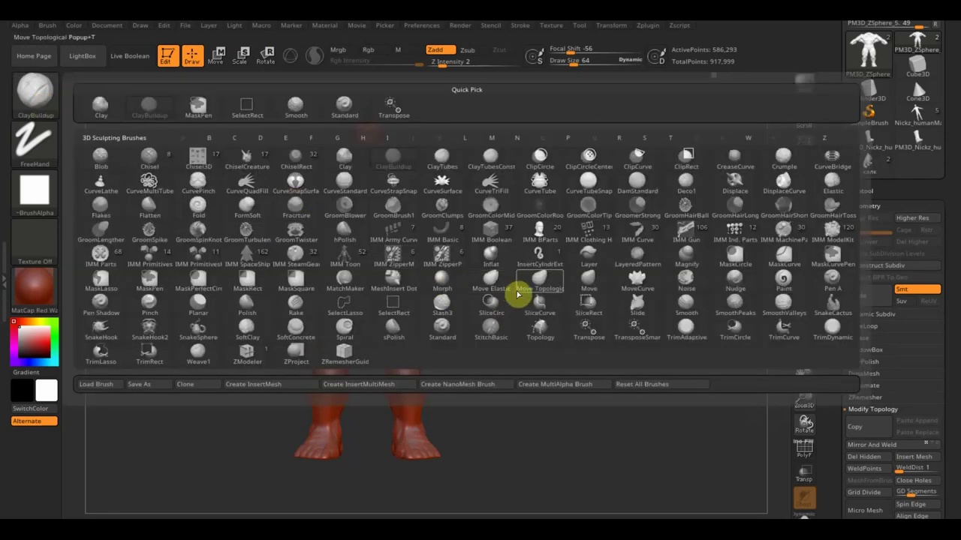
- Select the Move Topological brush and view the body from above and behind
left_click(542, 284)
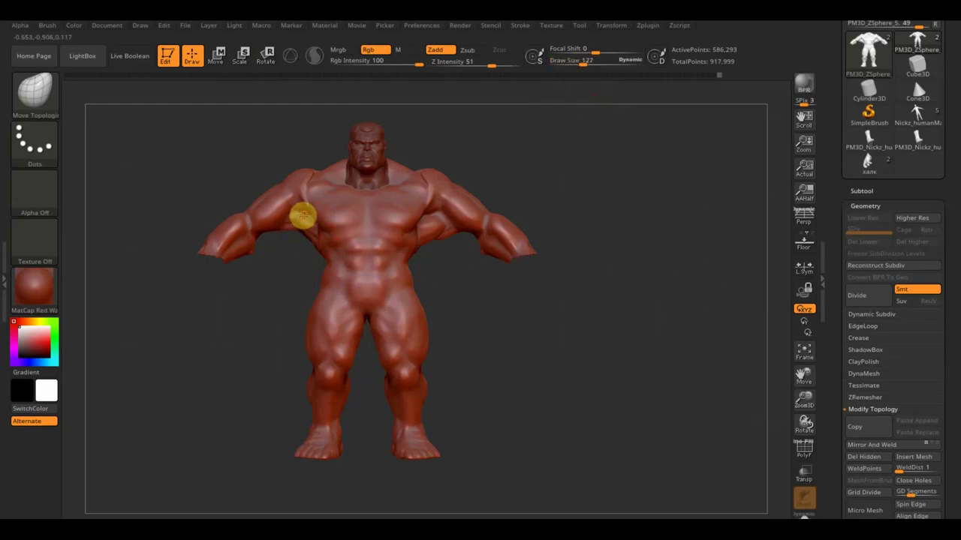
key("shift")
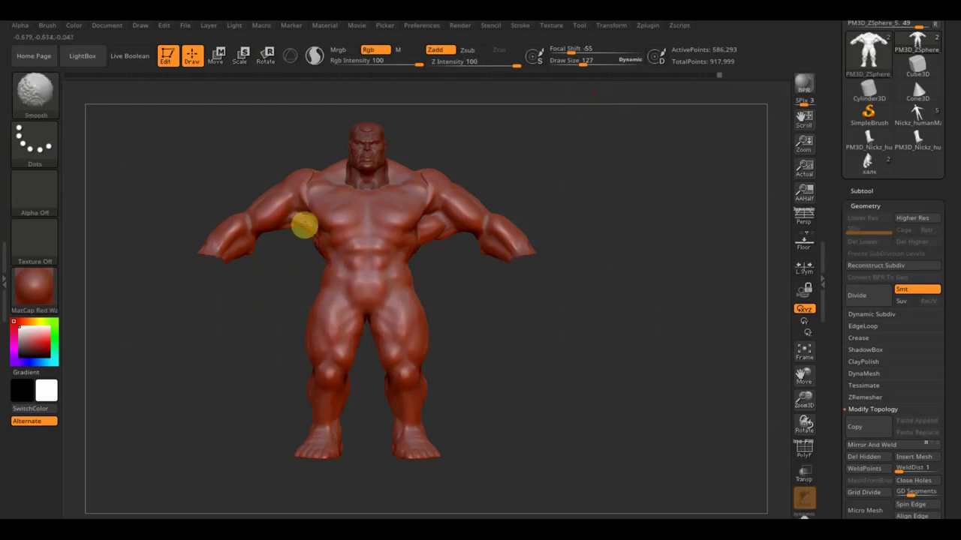
left_click_drag(451, 270, 391, 247)
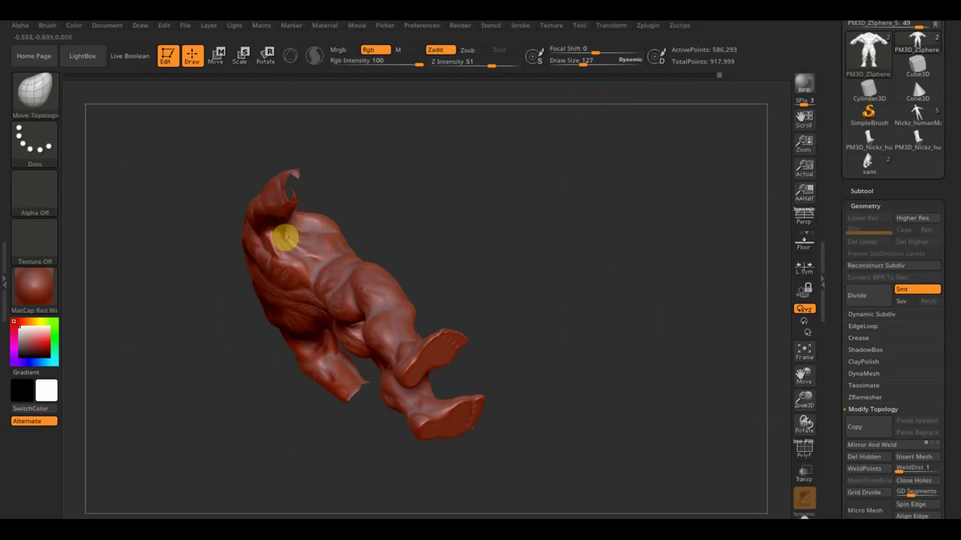
mouse_move(373, 219)
left_mouse_down()
mouse_move(506, 215)
mouse_move(532, 178)
mouse_move(525, 188)
mouse_move(332, 205)
left_mouse_up()
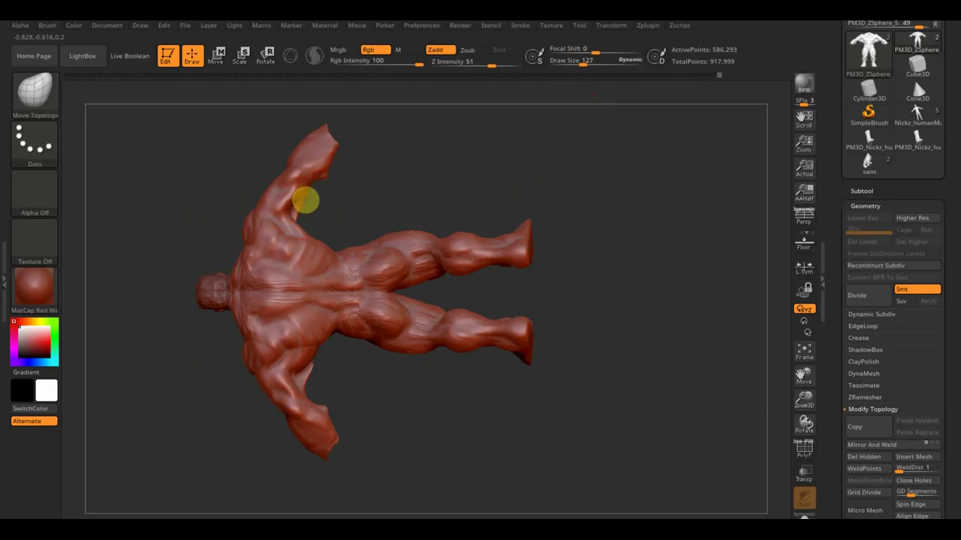
- Turn the figure upright to the front and smooth the chest near the shoulder
key("shift")
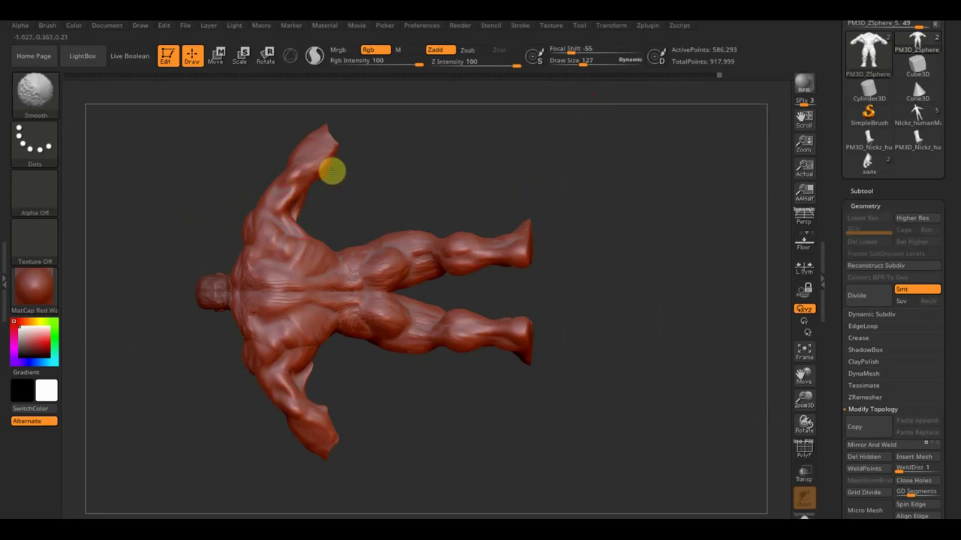
mouse_move(521, 152)
left_mouse_down()
mouse_move(456, 274)
mouse_move(444, 339)
mouse_move(598, 386)
left_mouse_up()
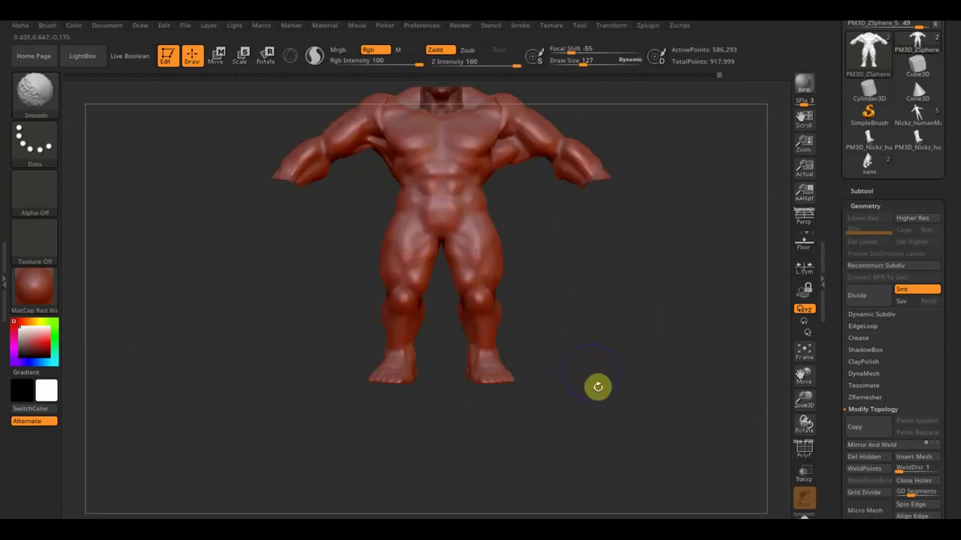
left_click_drag(579, 319, 530, 412, "alt")
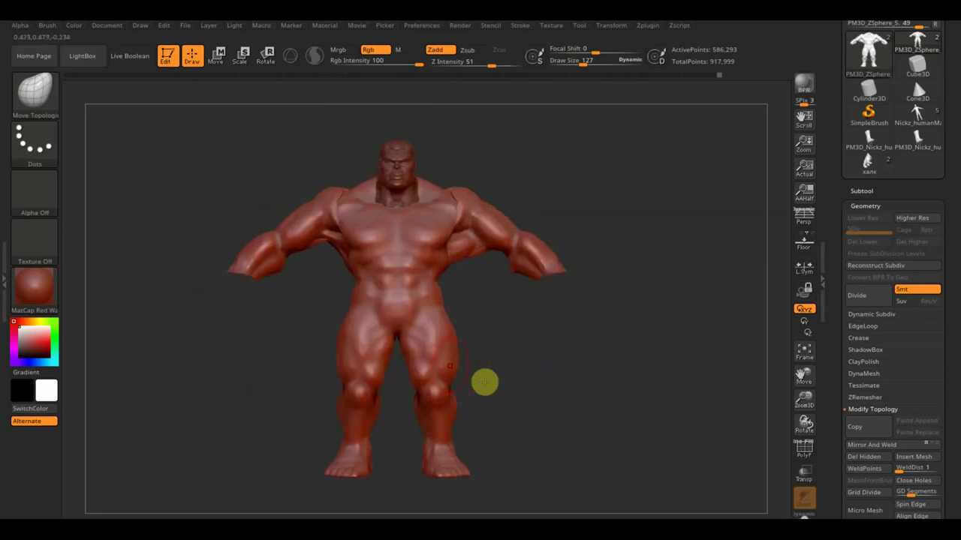
key("shift")
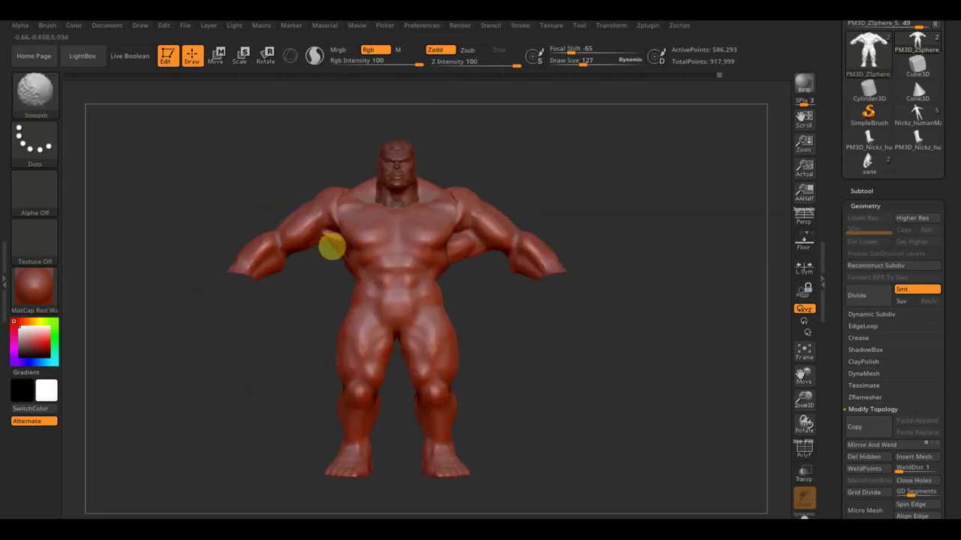
mouse_move(325, 250)
left_mouse_down("shift")
mouse_move(369, 222)
mouse_move(341, 217)
left_mouse_up("shift")
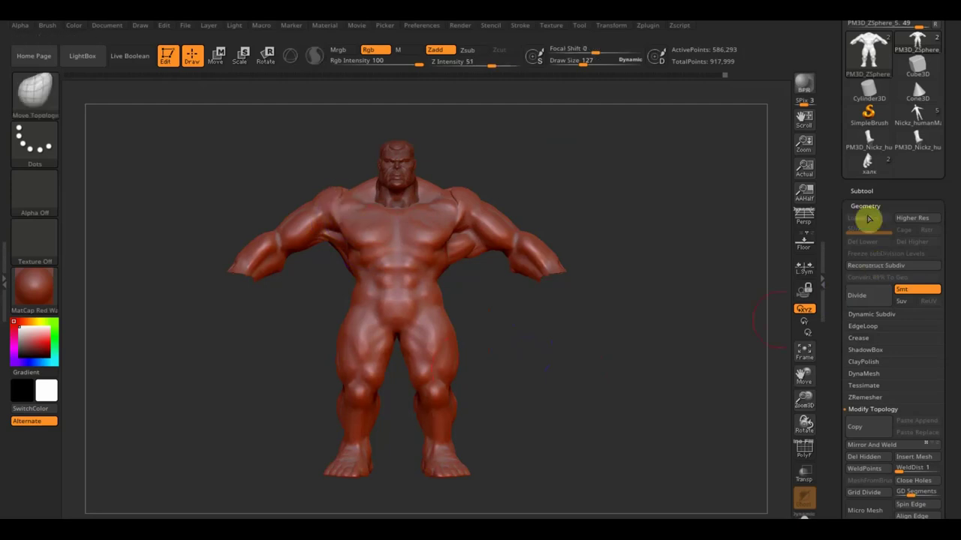
- Expand the DynaMesh options under the subtool's Geometry settings
left_click(860, 193)
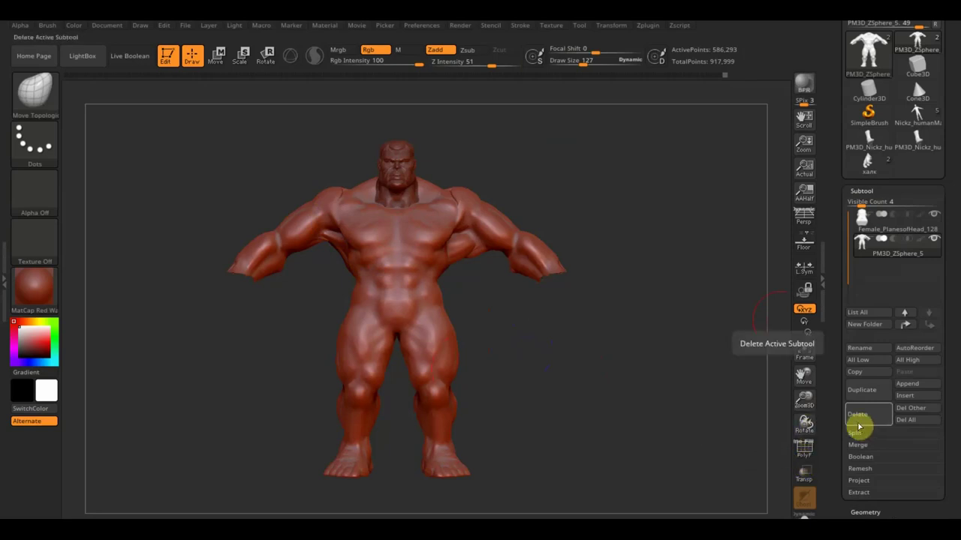
left_click(864, 512)
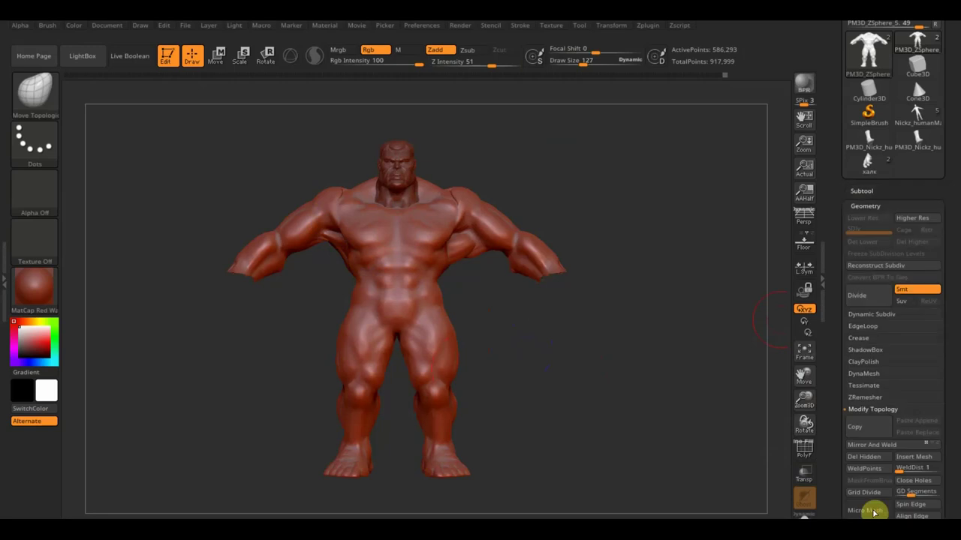
left_click_drag(952, 436, 950, 381)
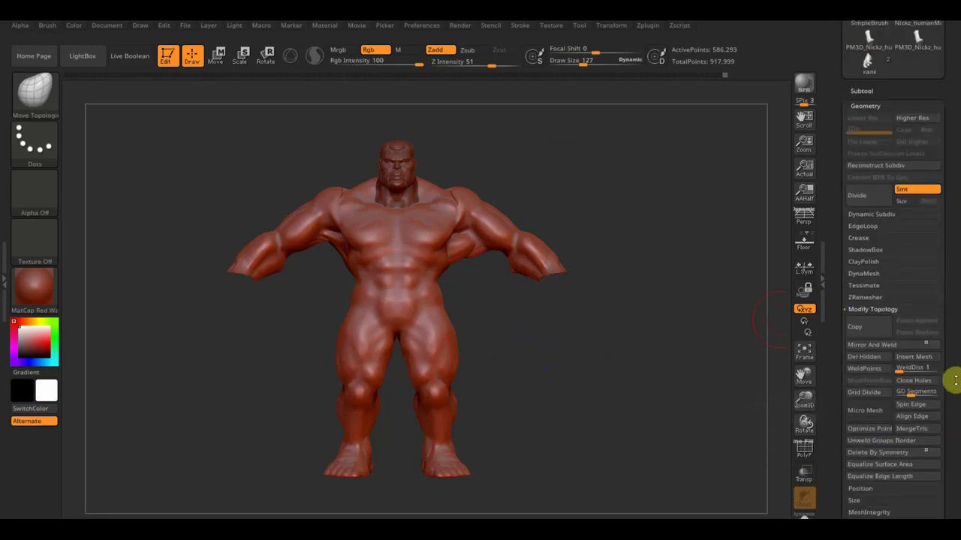
left_click(873, 300)
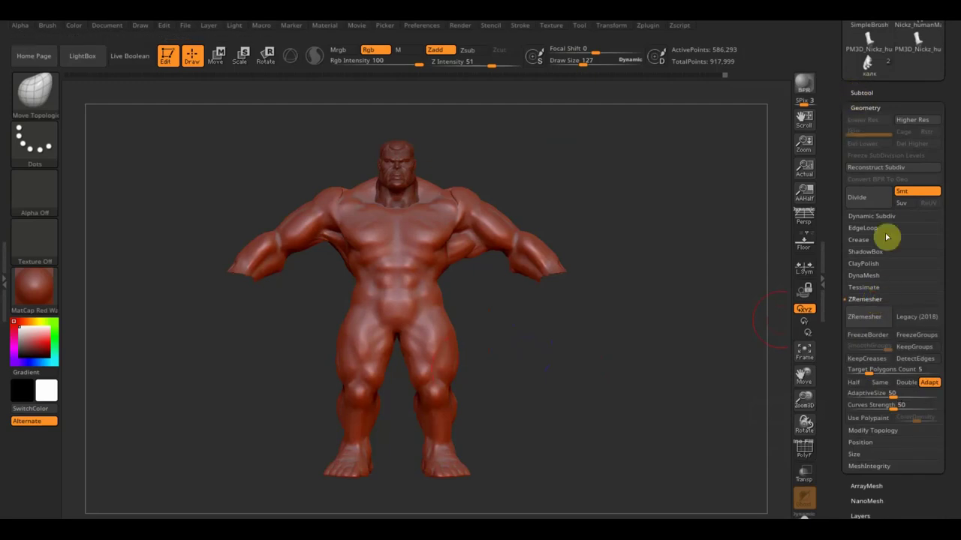
left_click(870, 277)
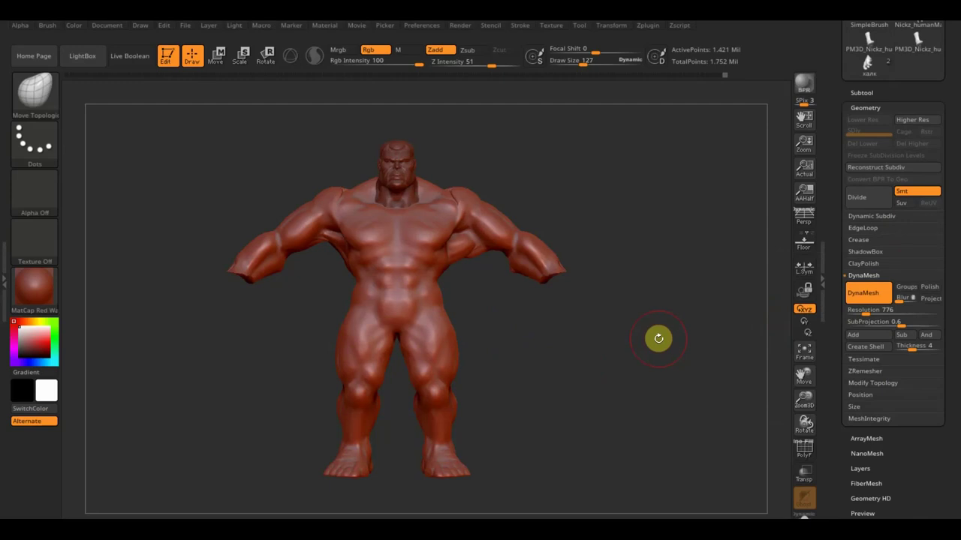
- DynaMesh the body, undo it, then remesh again at resolution 128
left_click(659, 338, "ctrl")
key("ctrl+z")
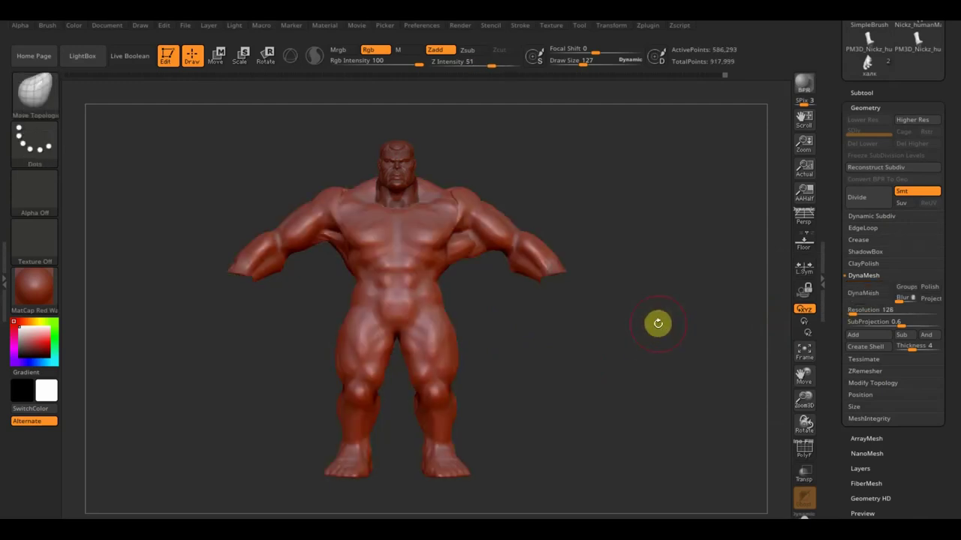
left_click(865, 295)
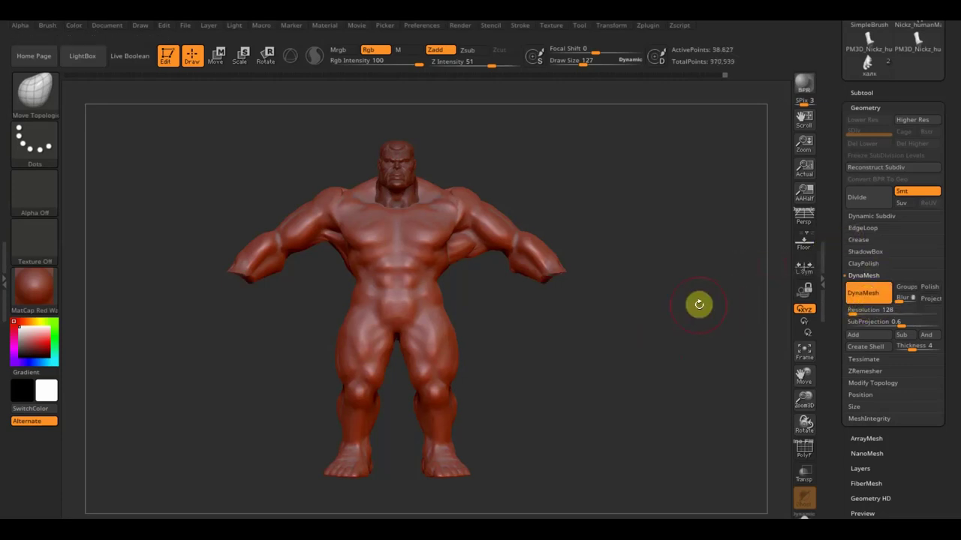
- Smooth the chest and blend the shoulder into the upper arm
mouse_move(658, 287)
left_mouse_down()
mouse_move(641, 311)
mouse_move(650, 320)
left_mouse_up()
left_click_drag(366, 253, 328, 255, "shift")
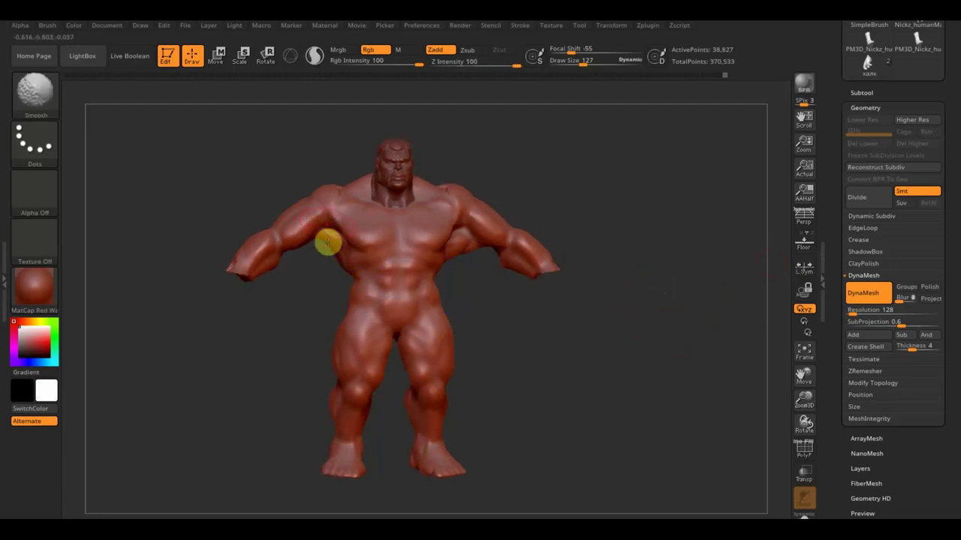
left_click_drag(331, 188, 271, 265, "shift")
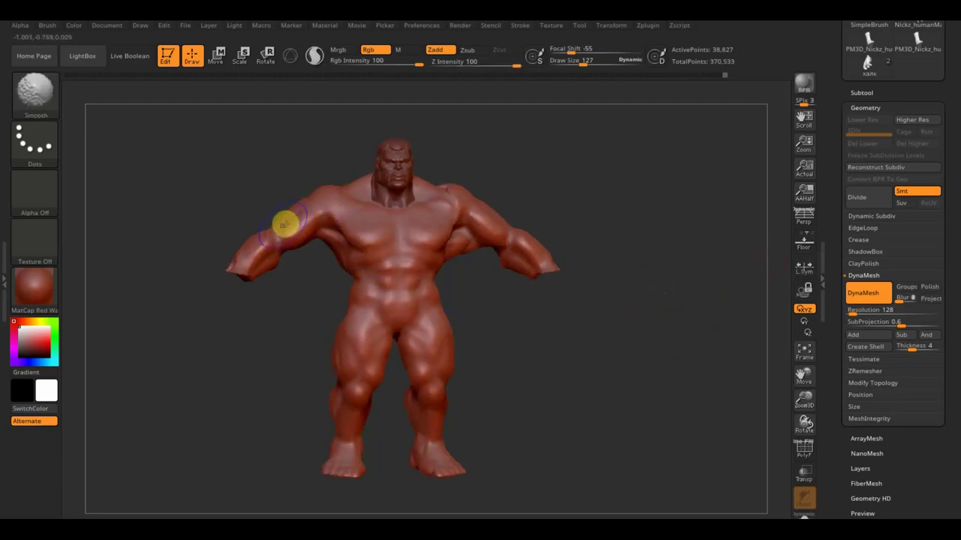
left_click_drag(668, 265, 654, 269)
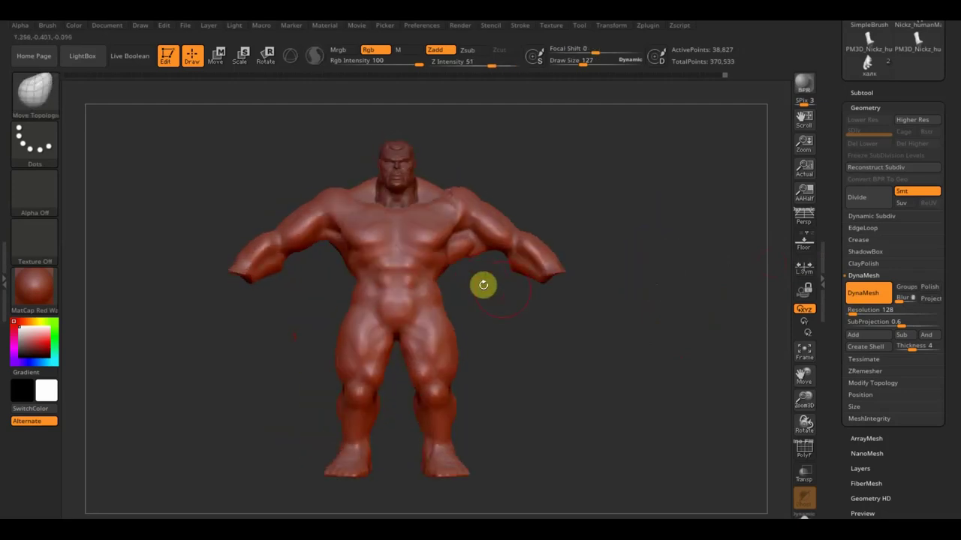
left_click(882, 383)
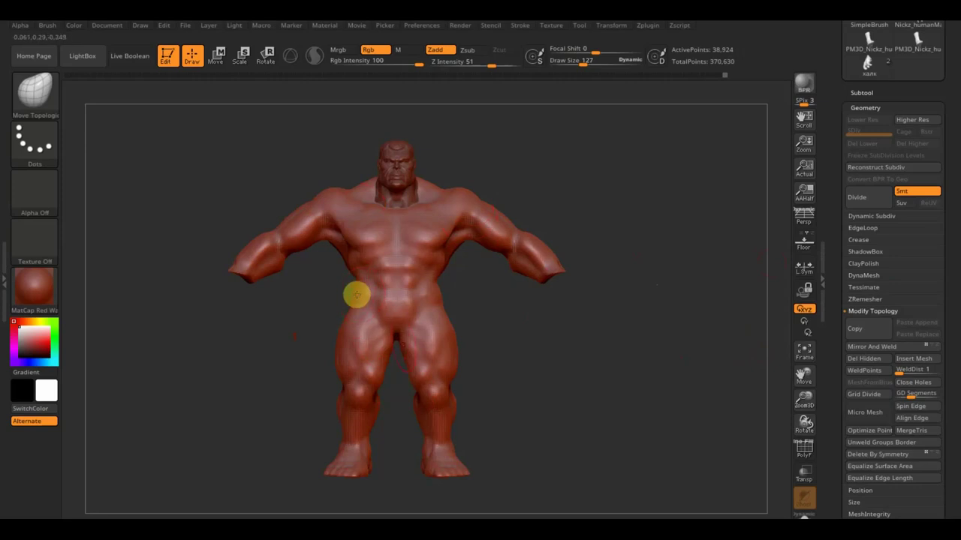
- Check the body in side profile and front view, then open the brush library
left_click_drag(451, 353, 546, 352)
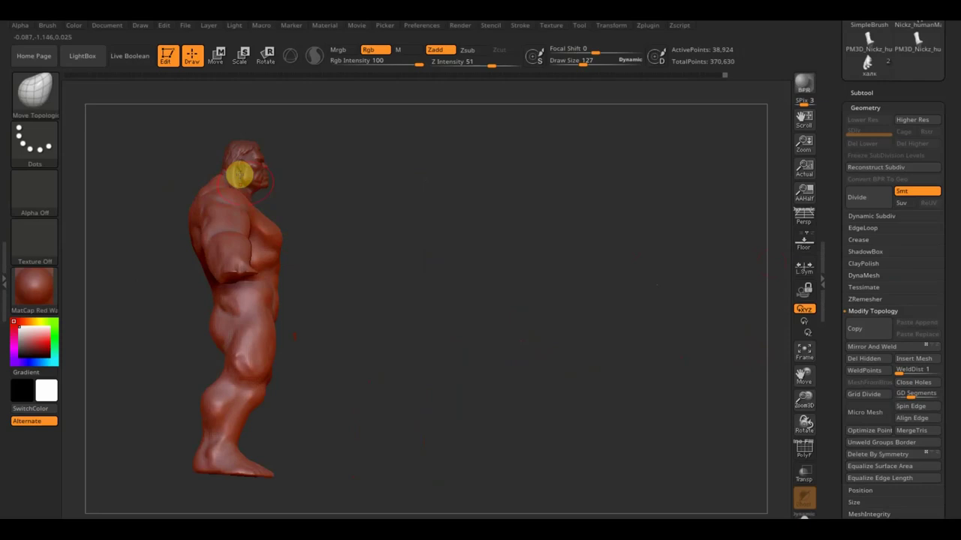
mouse_move(373, 247)
left_mouse_down()
mouse_move(381, 247)
mouse_move(326, 236)
left_mouse_up()
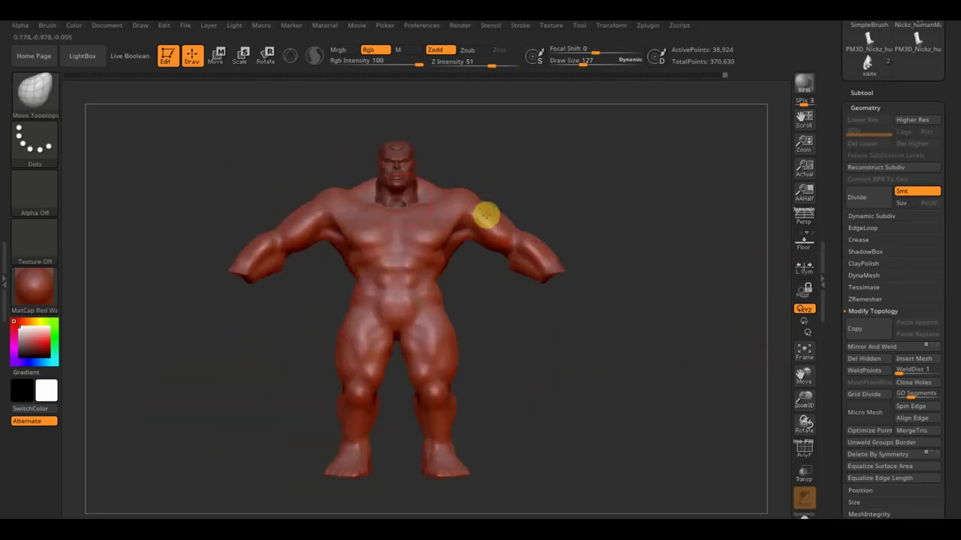
left_click(36, 89)
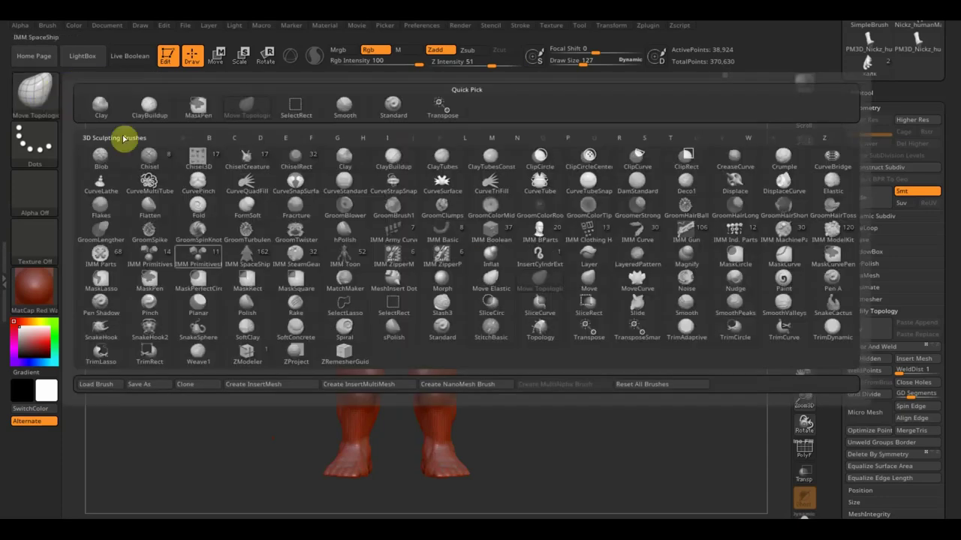
- Load the 'InsertMesh кисти рук' brush preset from the Desktop's ВСЕ для SculptGL folder
left_click(106, 385)
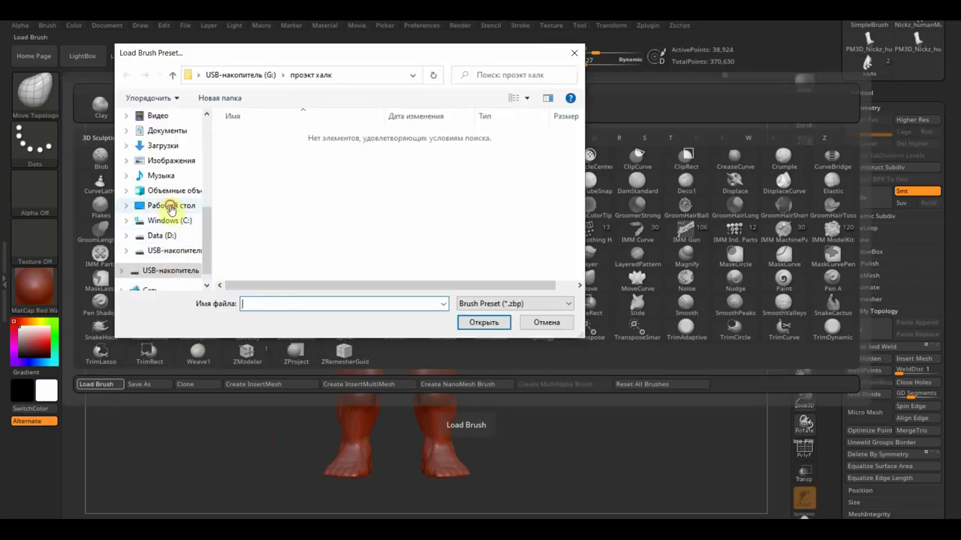
left_click(170, 207)
double_click(529, 238)
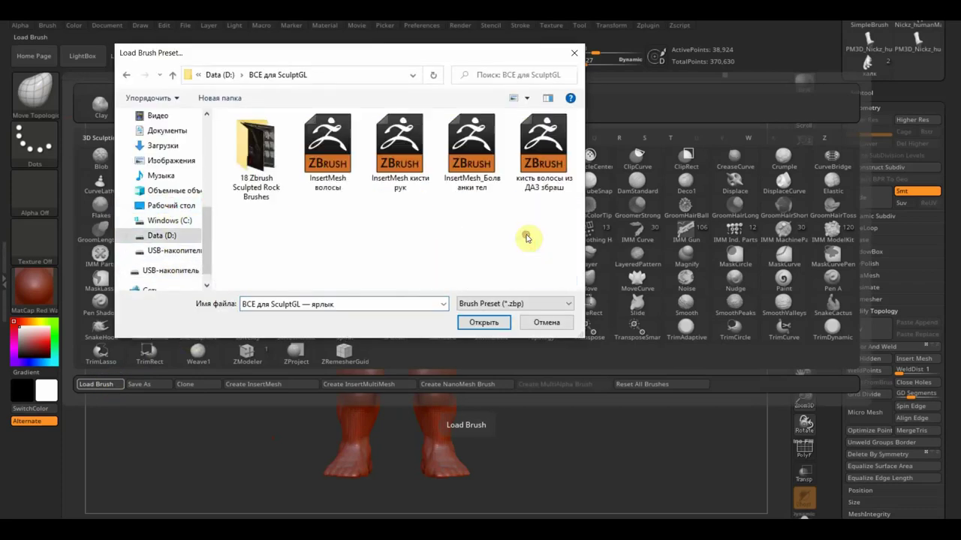
left_click(400, 154)
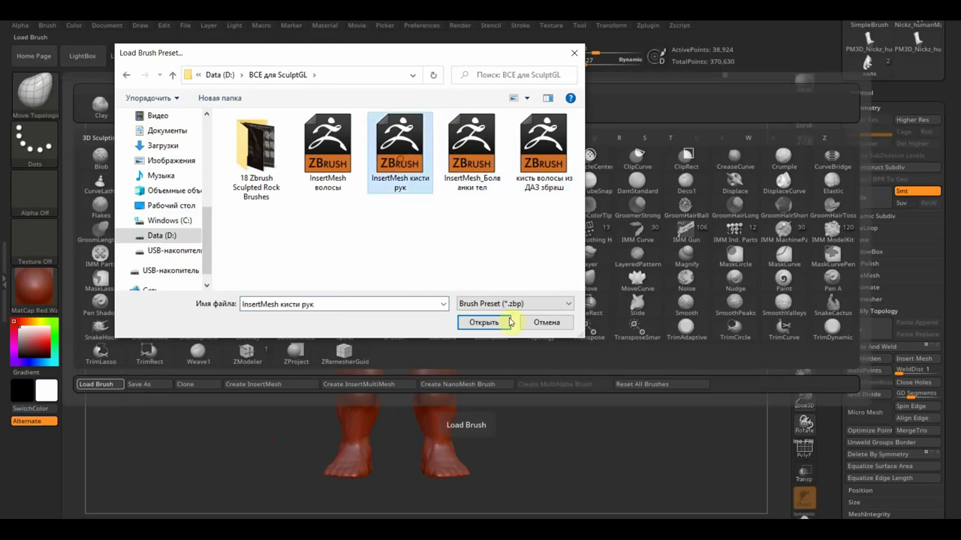
left_click(509, 322)
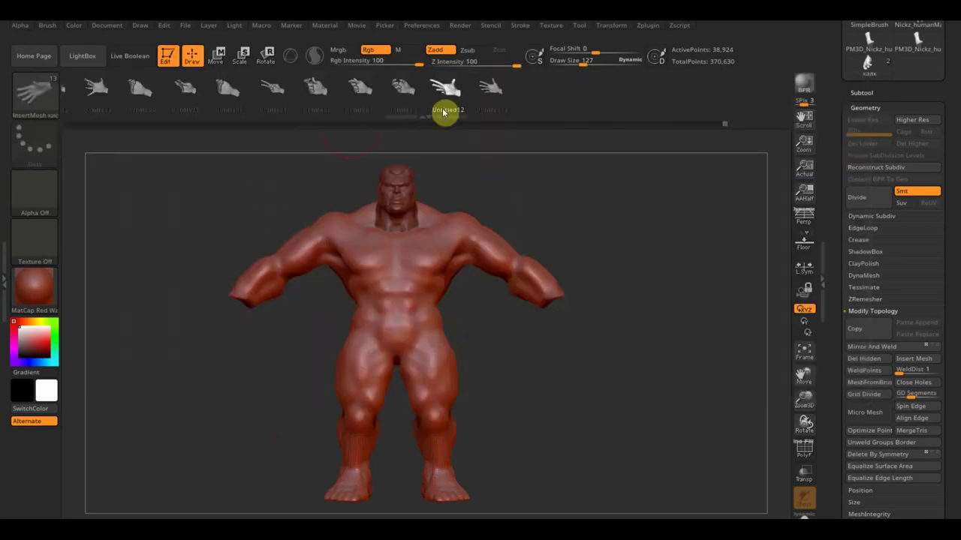
- Pick the Untitled13 hand mesh and duplicate the body subtool
left_click(489, 97)
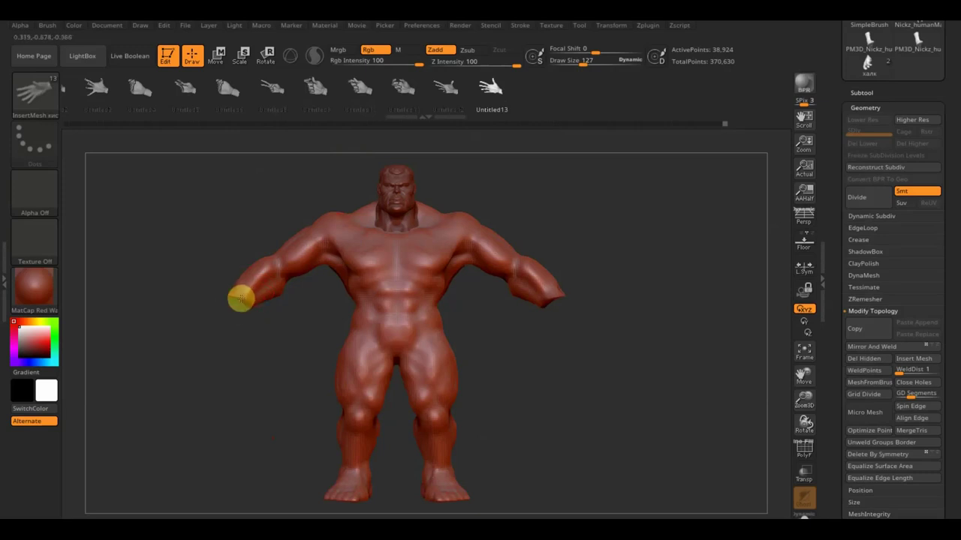
left_click(860, 93)
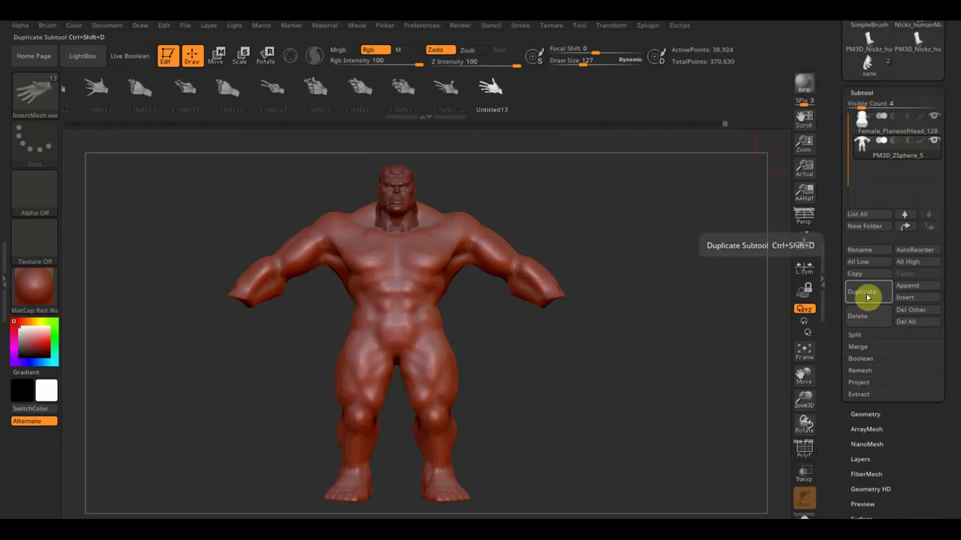
key("ctrl")
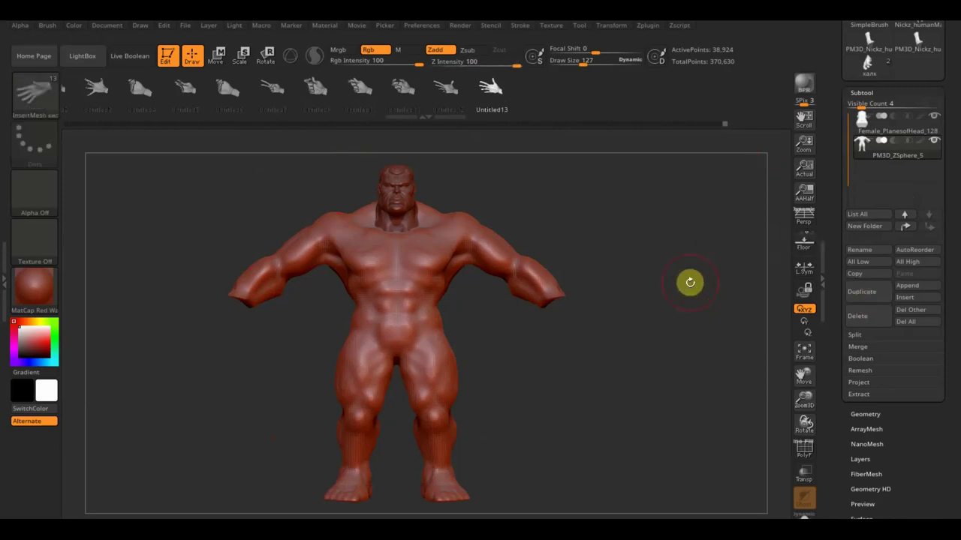
left_click(872, 297)
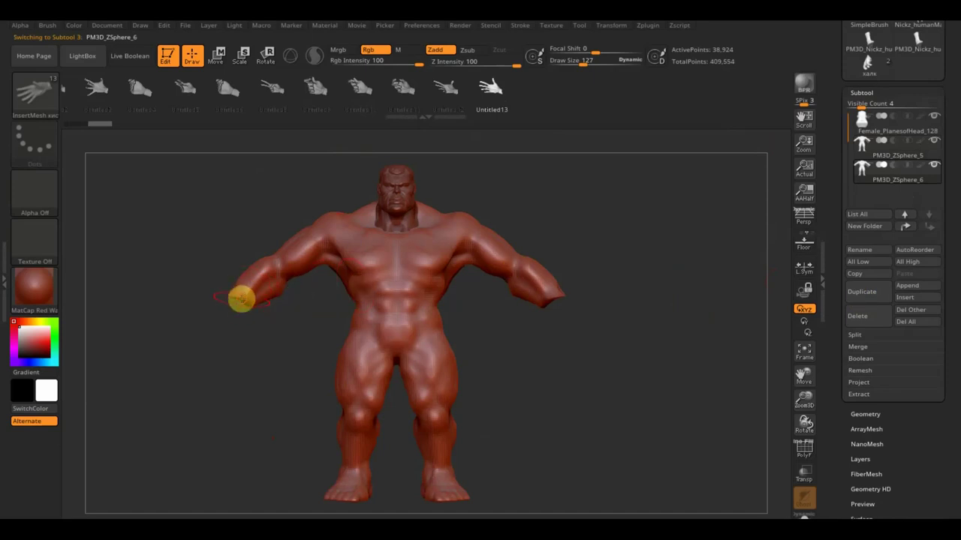
- Insert the hand at the end of the left-side arm, then choose the Standard brush
left_click_drag(235, 307, 218, 334)
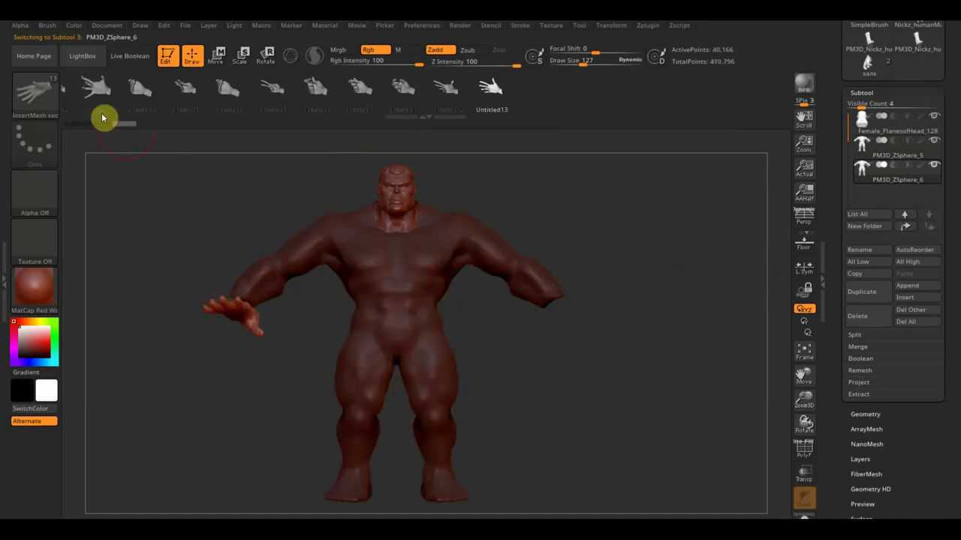
left_click(49, 100)
left_click(378, 111)
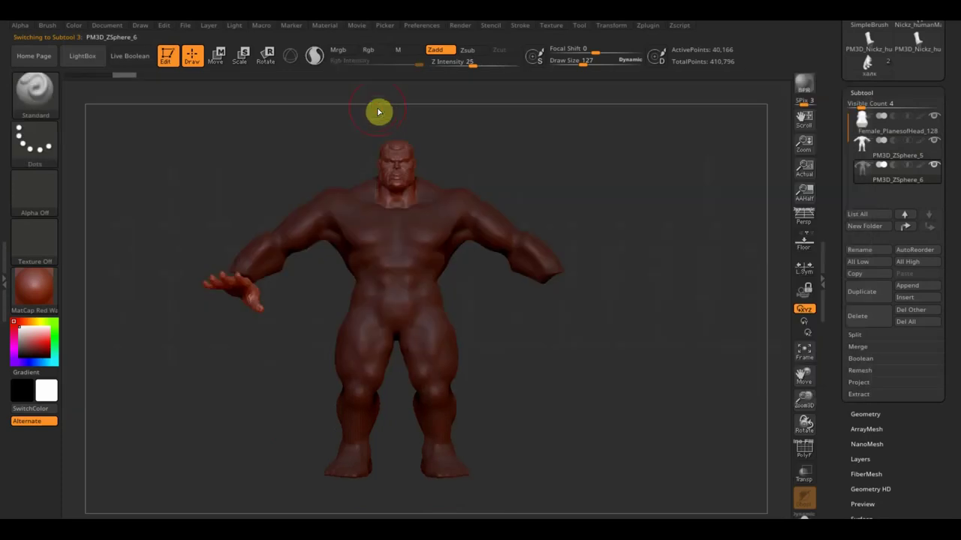
- With the Move gizmo, rotate the hand about -30 degrees and shift it toward the wrist
left_click(216, 57)
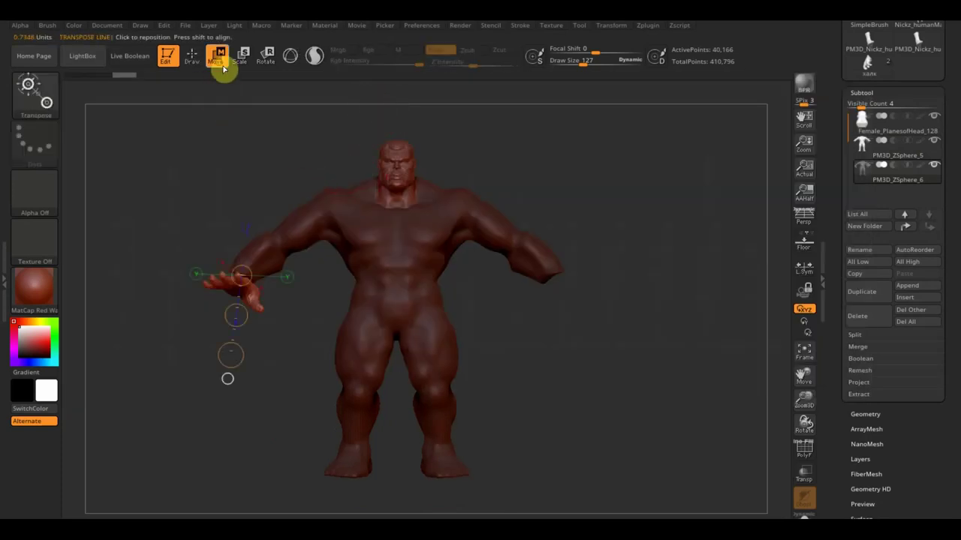
left_click(291, 56)
left_click_drag(226, 225, 201, 279)
mouse_move(267, 279)
left_mouse_down()
mouse_move(264, 292)
mouse_move(233, 307)
left_mouse_up()
left_click_drag(283, 232, 272, 228)
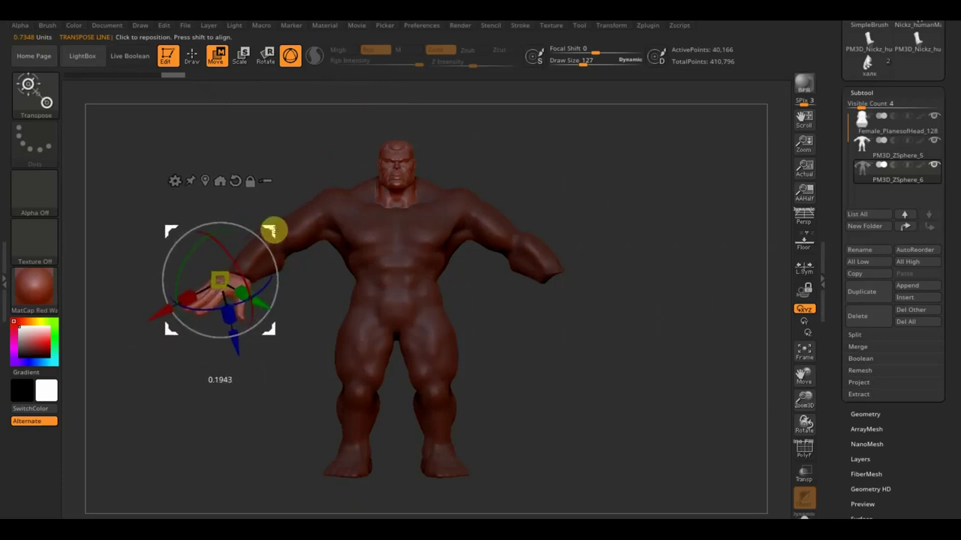
- Viewing from behind, rotate the hand around its pivot to line up with the wrist
mouse_move(518, 335)
left_mouse_down()
mouse_move(574, 391)
mouse_move(553, 390)
left_mouse_up()
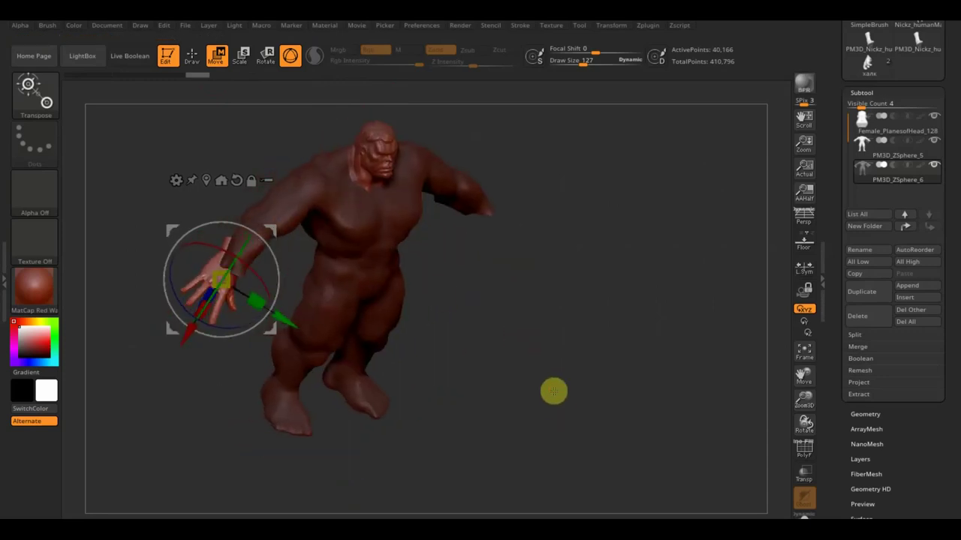
left_click_drag(193, 232, 180, 223)
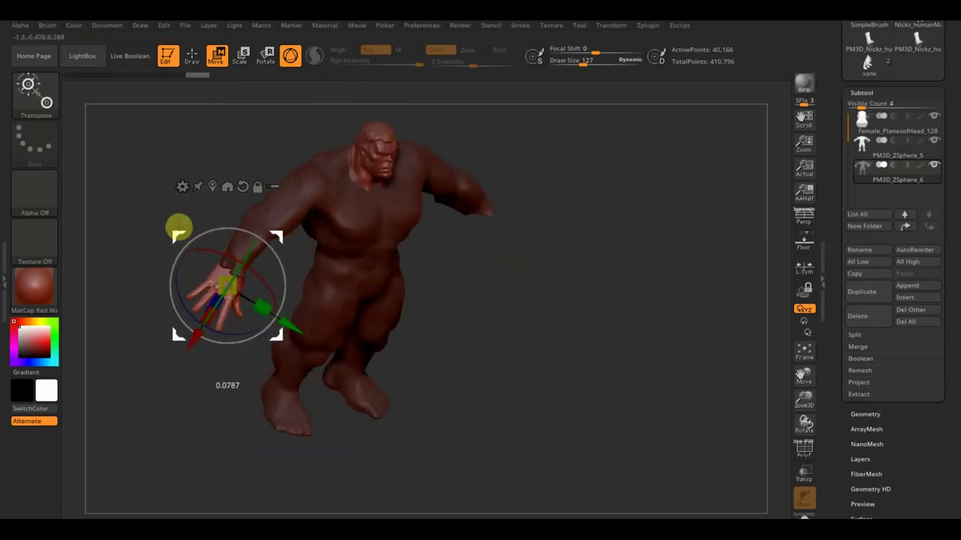
left_click_drag(485, 318, 575, 342)
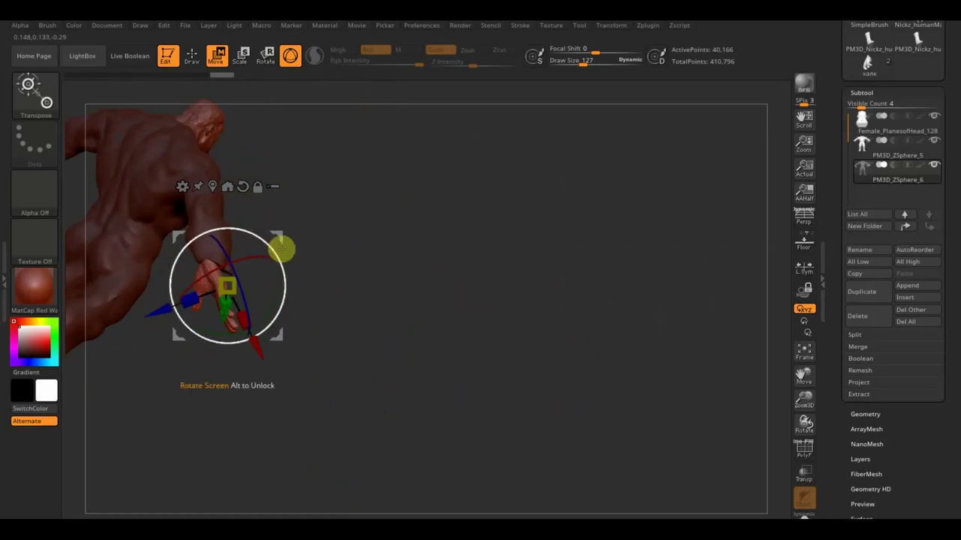
mouse_move(270, 244)
left_mouse_down()
mouse_move(276, 253)
mouse_move(285, 236)
mouse_move(369, 223)
mouse_move(412, 237)
left_mouse_up()
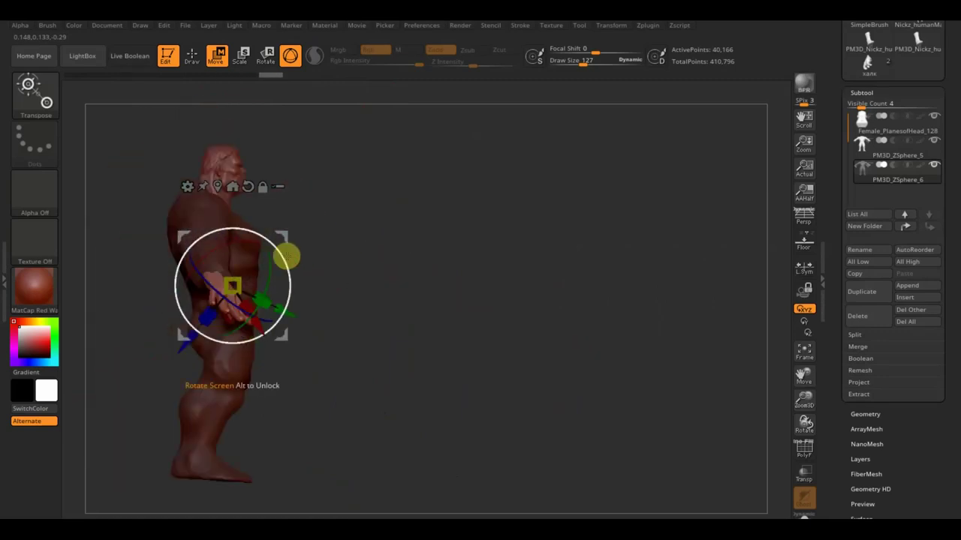
mouse_move(275, 244)
left_mouse_down()
mouse_move(269, 226)
mouse_move(358, 236)
mouse_move(367, 331)
left_mouse_up()
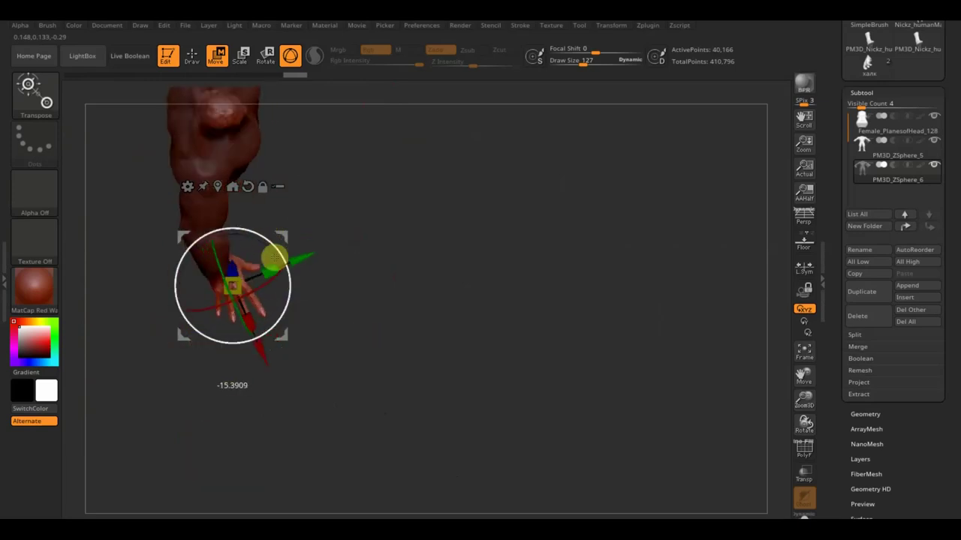
mouse_move(274, 258)
left_mouse_down()
mouse_move(458, 298)
mouse_move(409, 247)
left_mouse_up()
key("ctrl+z")
- Tilt the hand the last bit into place at the wrist and return to Draw mode
left_click(278, 256)
mouse_move(278, 256)
left_mouse_down()
mouse_move(280, 237)
mouse_move(293, 244)
mouse_move(285, 241)
left_mouse_up()
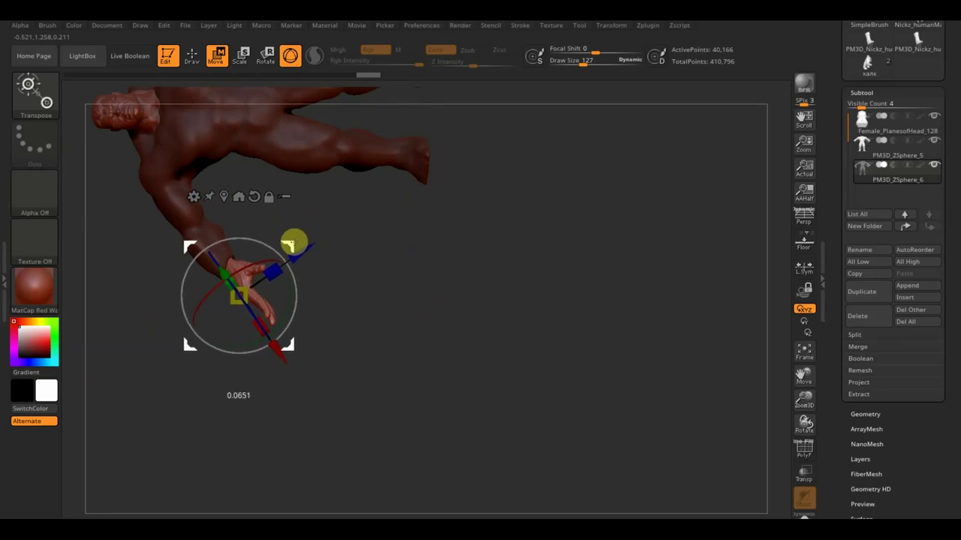
mouse_move(450, 303)
left_mouse_down()
mouse_move(491, 251)
mouse_move(498, 197)
mouse_move(517, 288)
mouse_move(478, 294)
mouse_move(647, 314)
mouse_move(572, 328)
mouse_move(584, 356)
mouse_move(624, 382)
mouse_move(598, 356)
left_mouse_up()
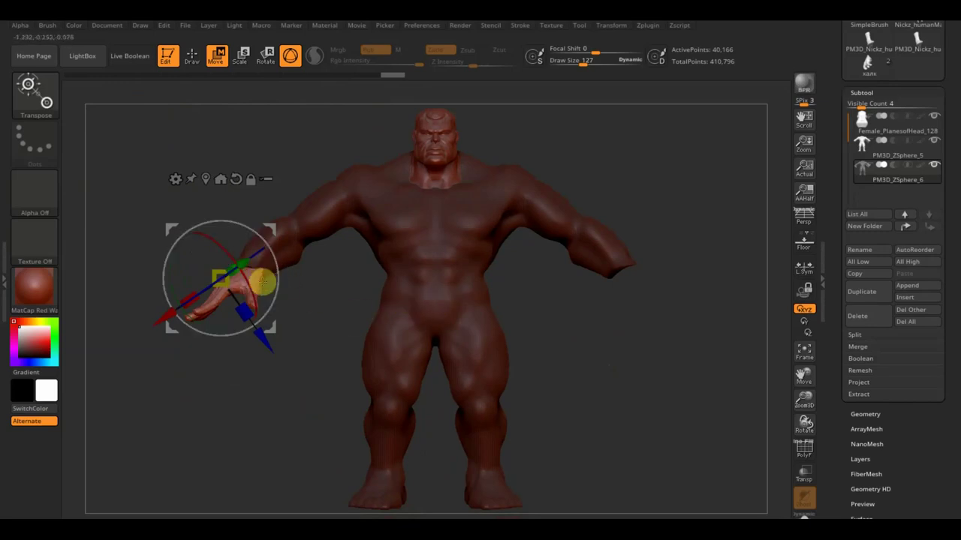
left_click(192, 57)
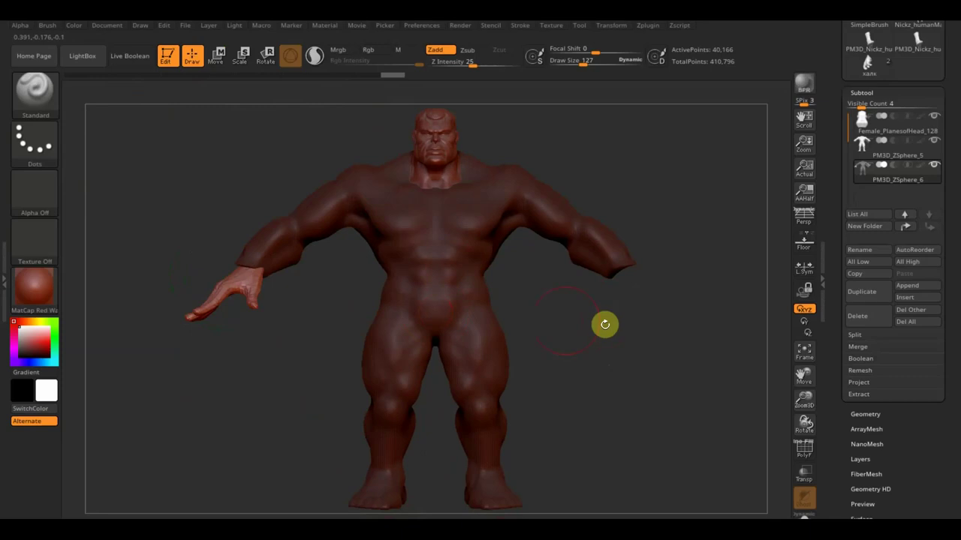
- Switch to the Move Topologic brush, clear the model's mask, and isolate the inserted hand
left_click(34, 90)
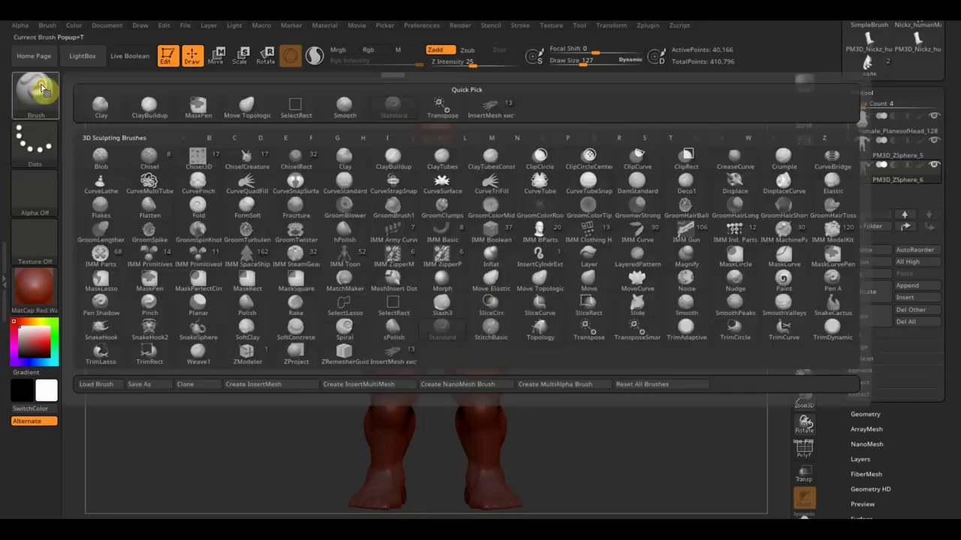
left_click(245, 115)
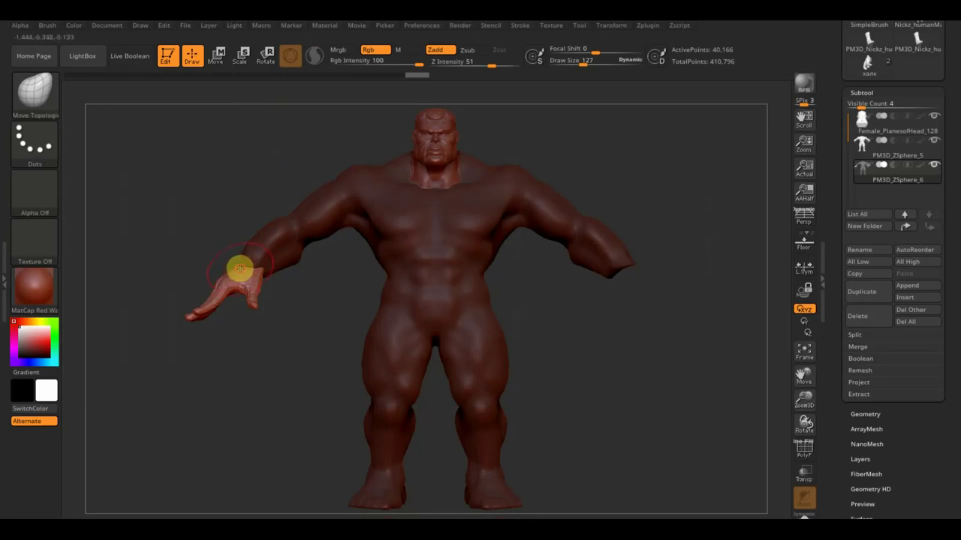
mouse_move(246, 367)
left_mouse_down()
mouse_move(278, 385)
mouse_move(287, 405)
mouse_move(277, 387)
left_mouse_up()
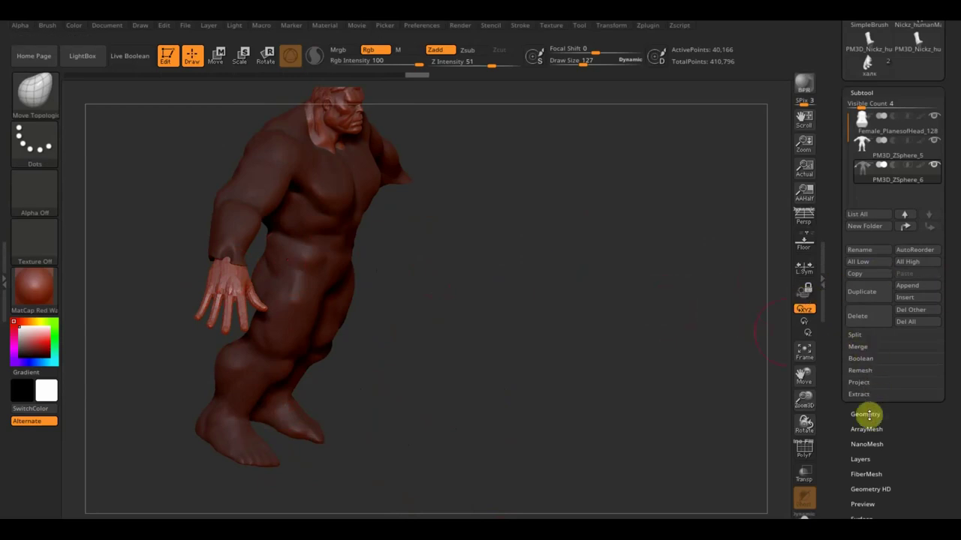
left_click(658, 351, "ctrl")
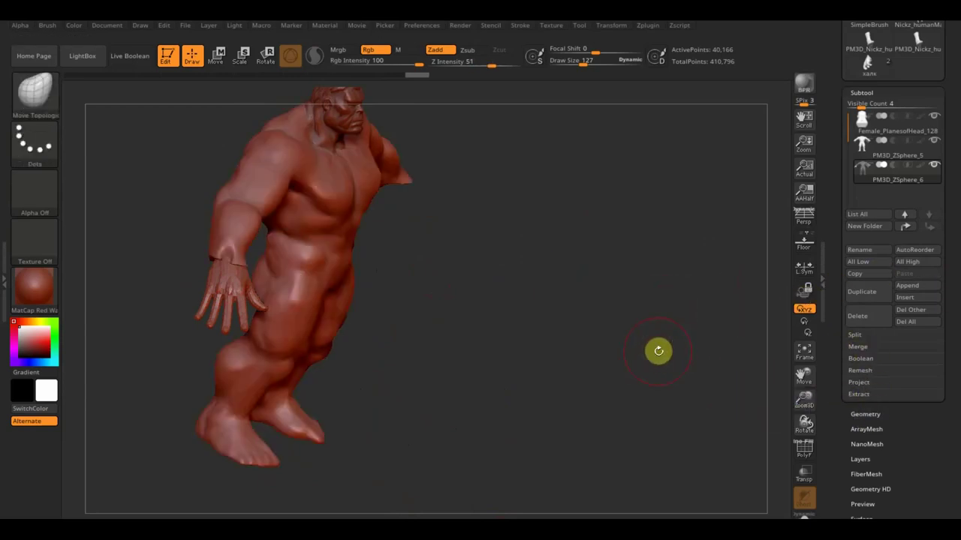
left_click(227, 285, "ctrl")
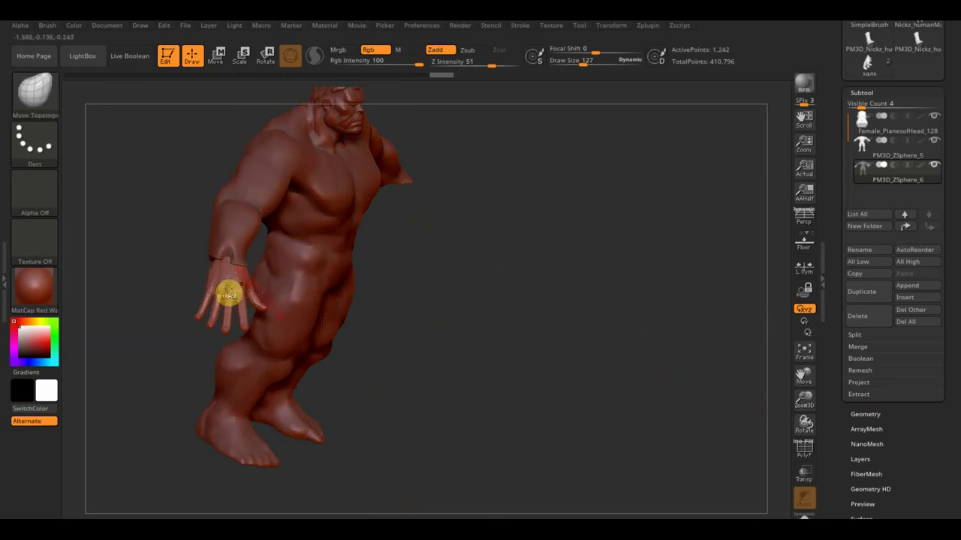
- Delete the hidden geometry and Mirror And Weld the body so both arms end in hands
left_click(863, 414)
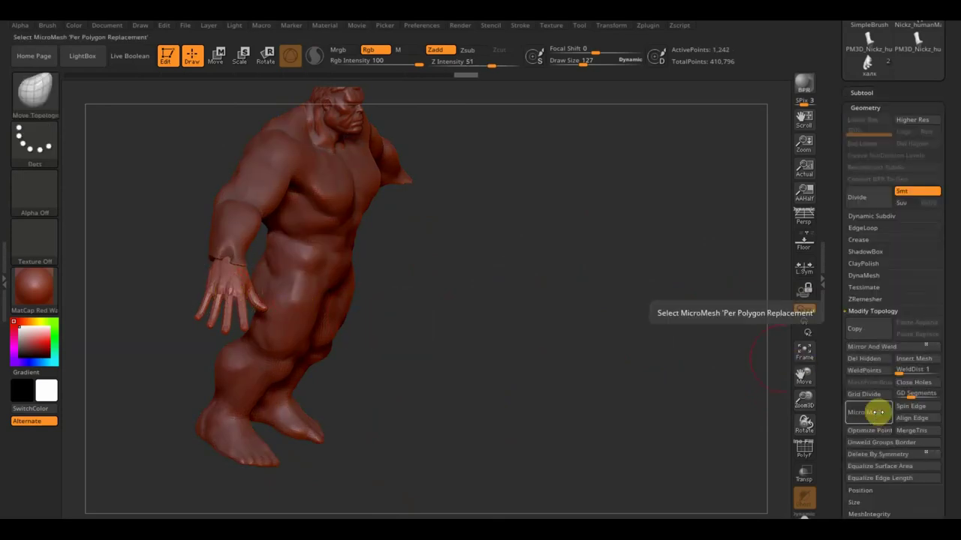
left_click(869, 360)
mouse_move(669, 373)
left_mouse_down()
mouse_move(615, 324)
mouse_move(633, 369)
left_mouse_up()
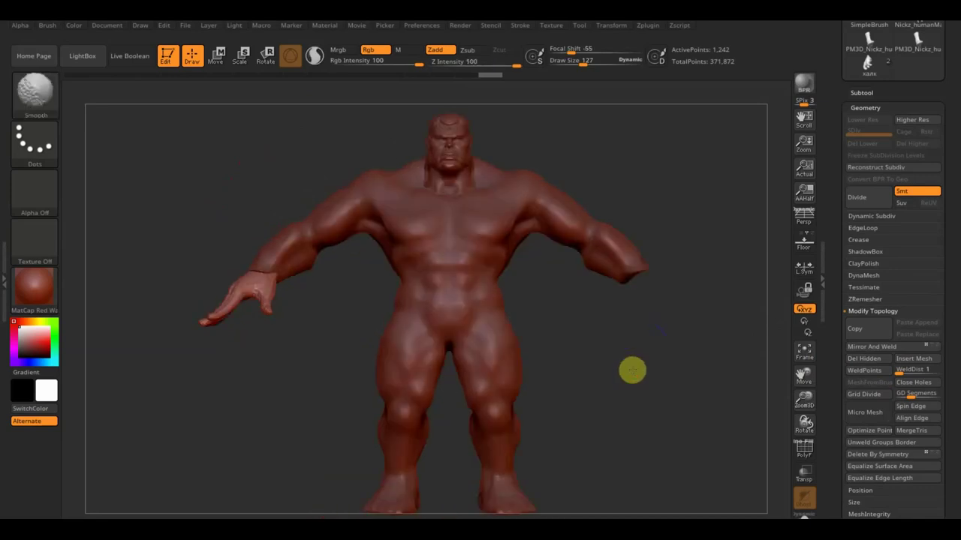
left_click(875, 347)
mouse_move(678, 412)
left_mouse_down()
mouse_move(620, 386)
mouse_move(606, 438)
mouse_move(634, 405)
left_mouse_up()
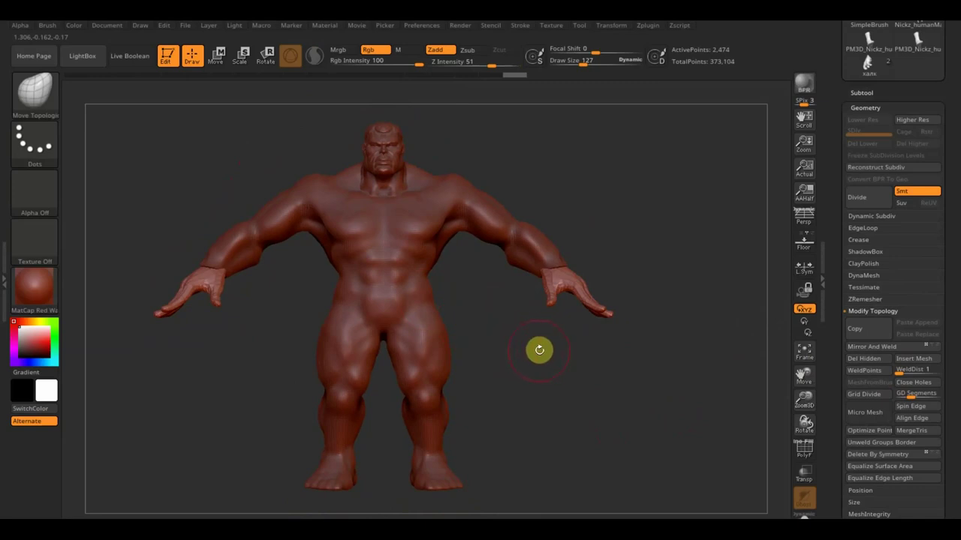
- Make Female_PlanesofHead the active subtool via the quick list and view it three-quarter
key("n")
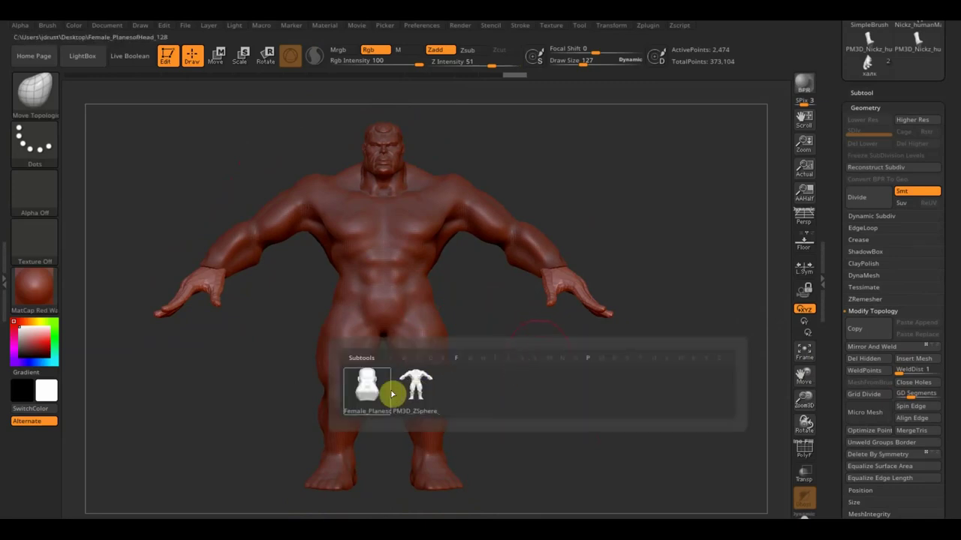
left_click(379, 384)
mouse_move(504, 368)
left_mouse_down()
mouse_move(626, 390)
mouse_move(643, 350)
mouse_move(587, 483)
mouse_move(590, 287)
mouse_move(584, 353)
mouse_move(586, 339)
mouse_move(593, 374)
mouse_move(708, 176)
mouse_move(641, 338)
left_mouse_up()
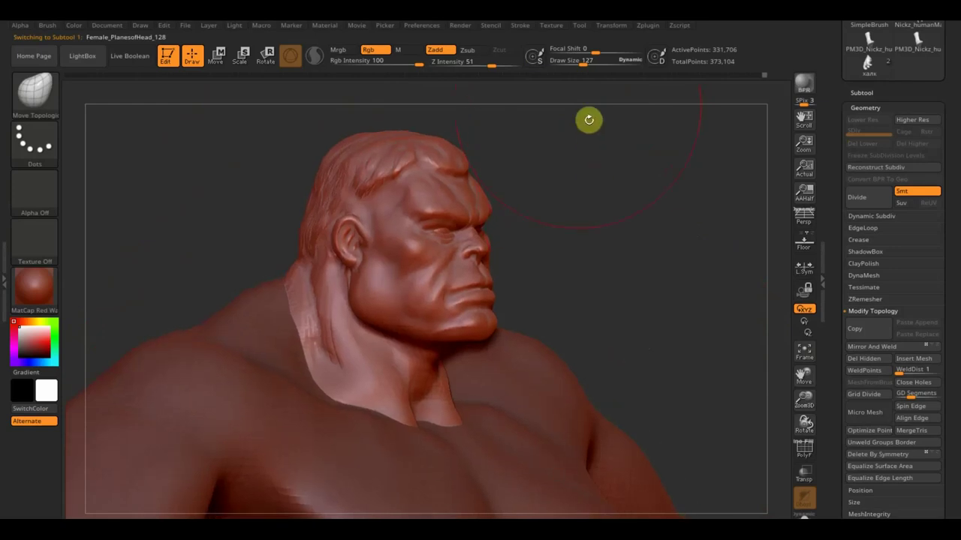
- Set brush size to 58 and, in side profile, paint a mask over the chin
left_click_drag(585, 60, 573, 66)
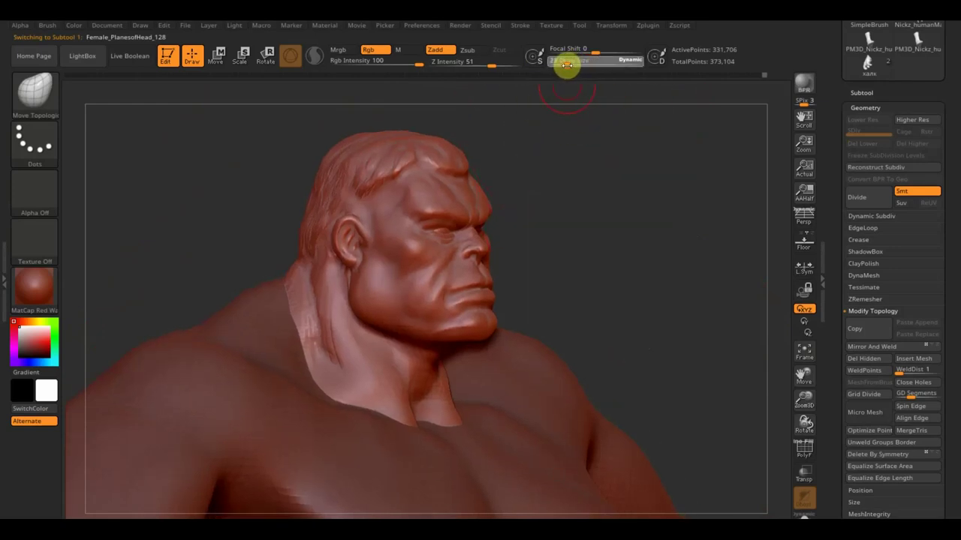
mouse_move(579, 248)
left_mouse_down("shift")
mouse_move(492, 294)
mouse_move(390, 310)
mouse_move(682, 279)
left_mouse_up("shift")
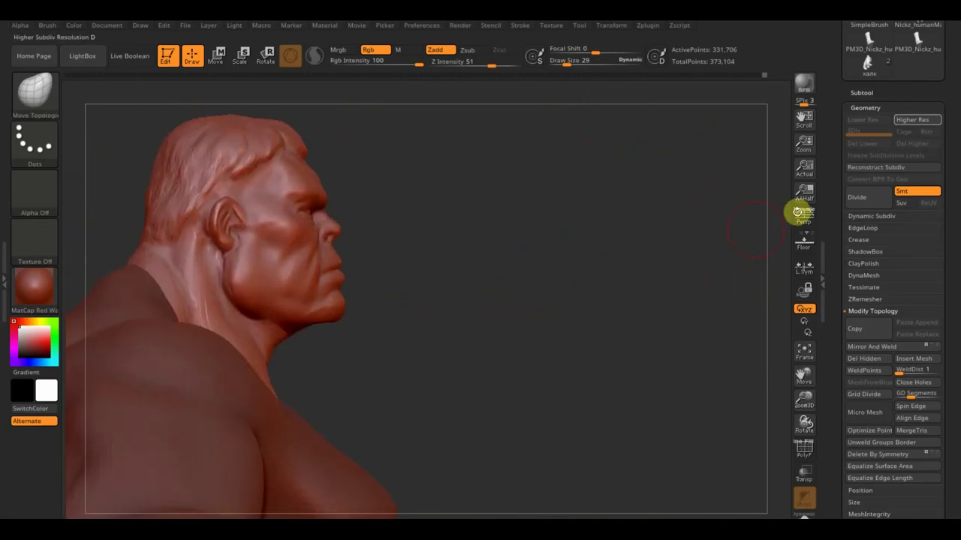
left_click(860, 92)
mouse_move(455, 371)
left_mouse_down("ctrl")
mouse_move(356, 332)
mouse_move(316, 278)
mouse_move(437, 290)
mouse_move(489, 262)
mouse_move(465, 269)
left_mouse_up("ctrl")
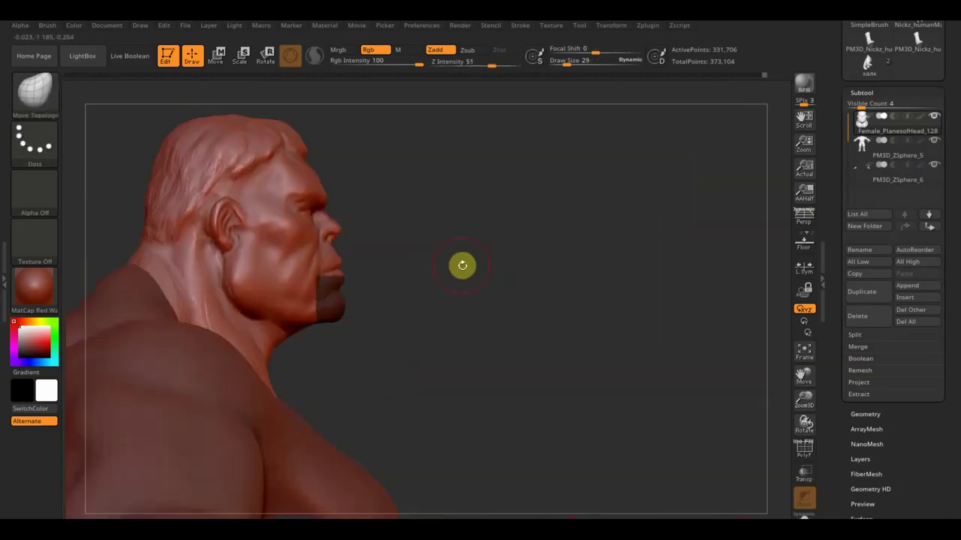
- Bring the head to a front view and lightly smooth the chin surface
mouse_move(536, 278)
left_mouse_down()
mouse_move(463, 274)
mouse_move(460, 296)
left_mouse_up()
mouse_move(541, 289)
left_mouse_down()
mouse_move(64, 243)
mouse_move(365, 168)
left_mouse_up()
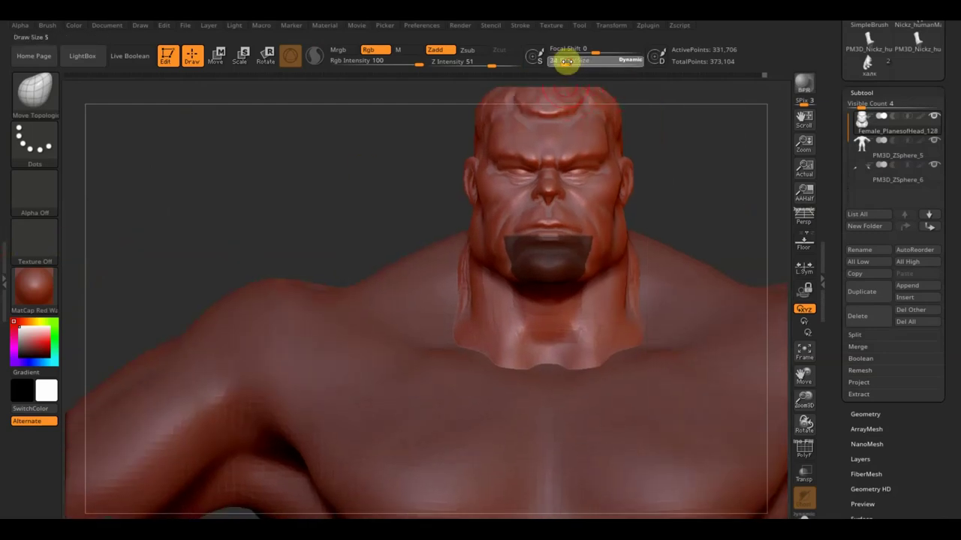
key("shift")
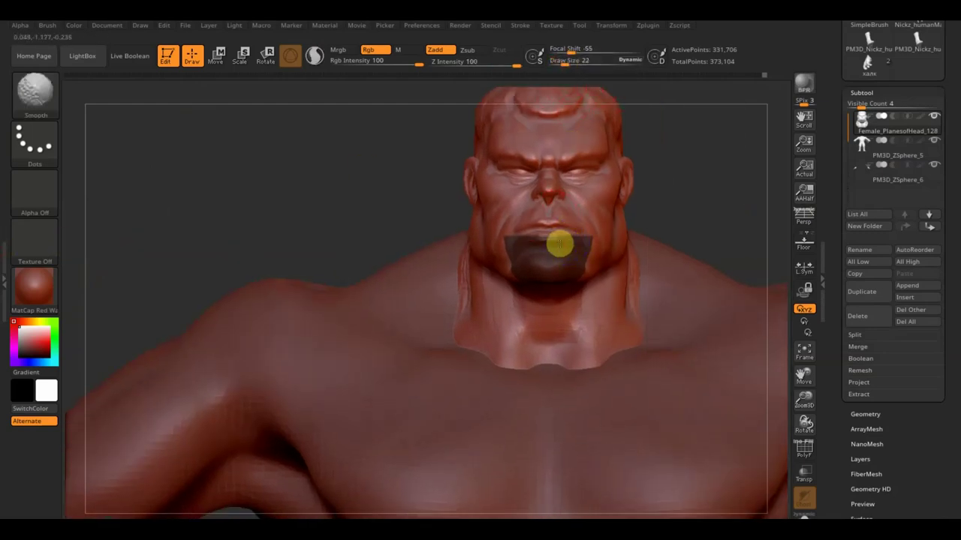
left_click_drag(546, 241, 563, 240, "shift")
- At brush size 5, extend the mask over the lower lip and chin from several angles
key("ctrl")
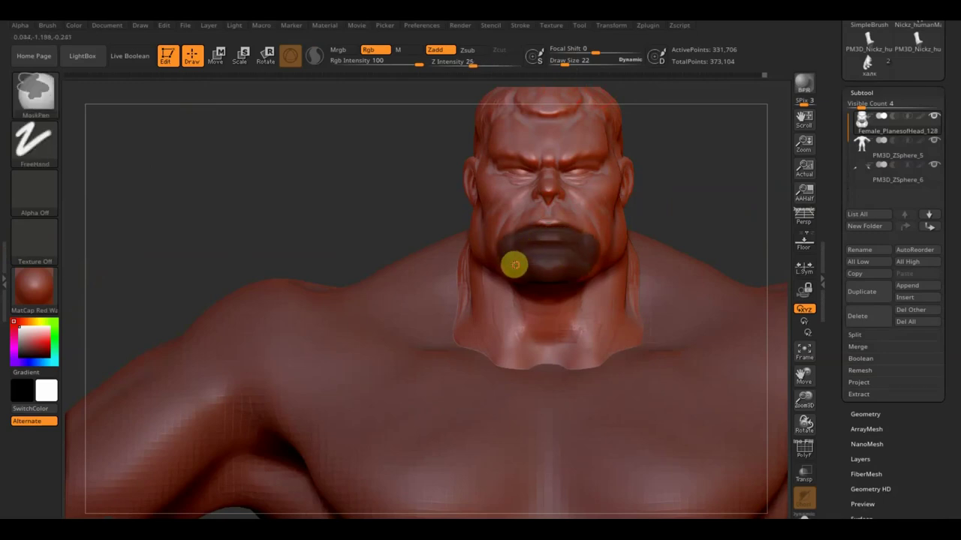
left_click_drag(583, 60, 562, 62)
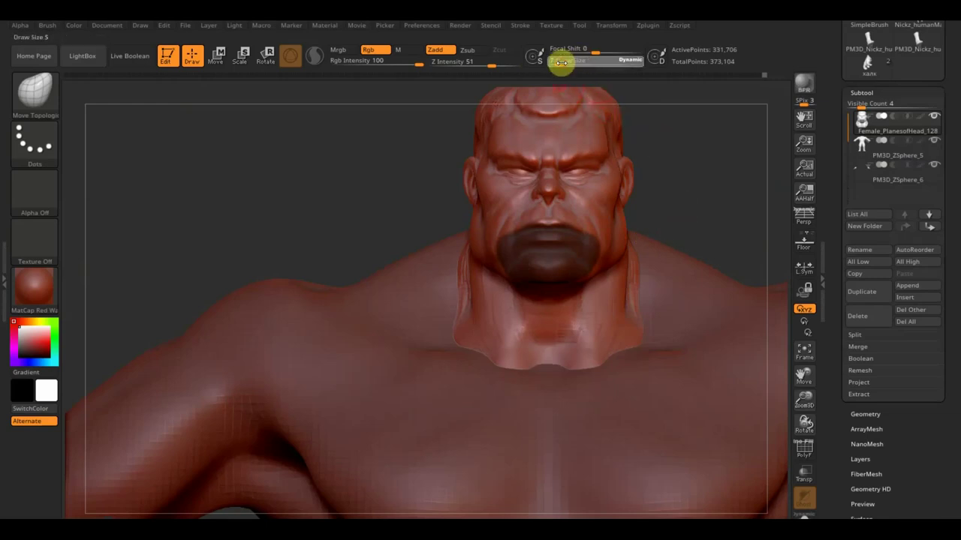
left_click_drag(684, 165, 712, 229, "alt")
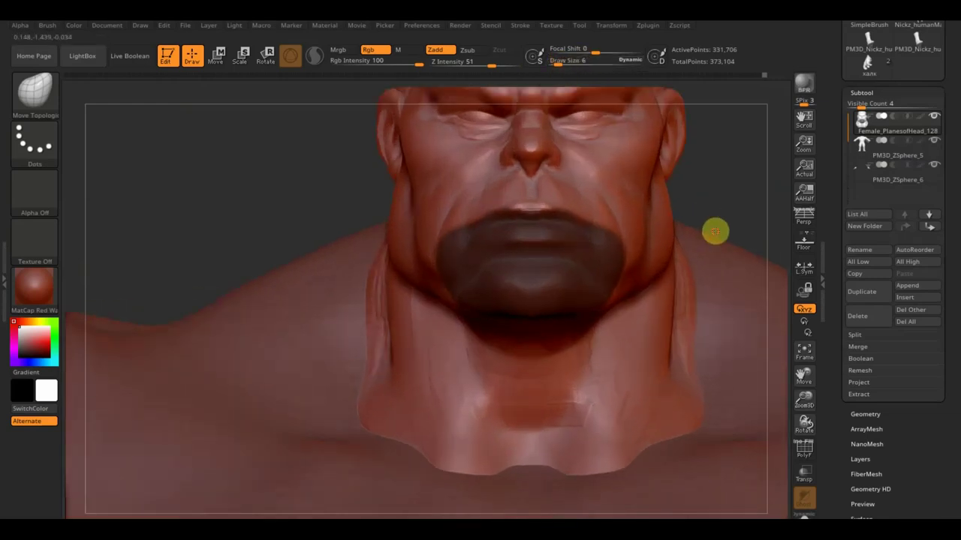
key("ctrl")
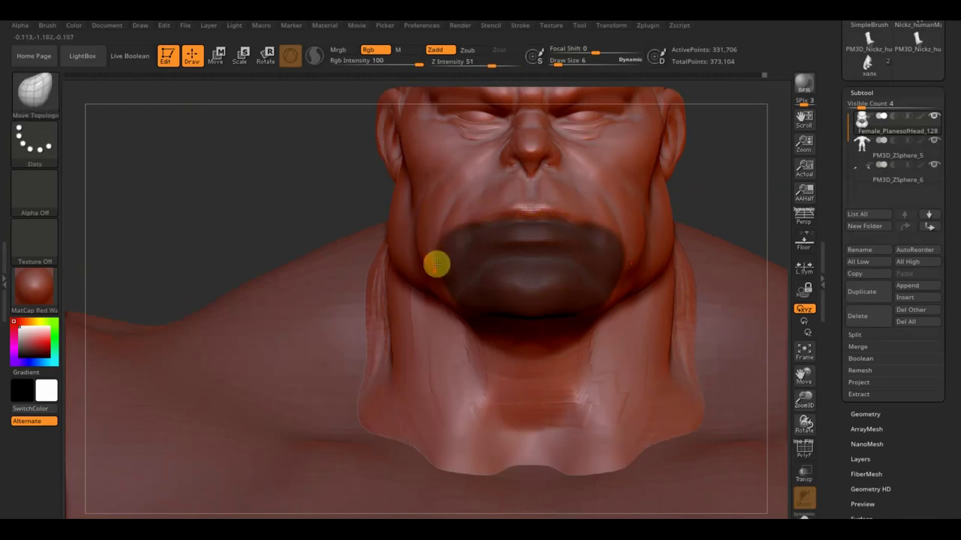
mouse_move(286, 177)
left_mouse_down()
mouse_move(330, 174)
mouse_move(333, 118)
mouse_move(530, 242)
mouse_move(533, 326)
mouse_move(528, 272)
mouse_move(551, 317)
mouse_move(548, 289)
left_mouse_up()
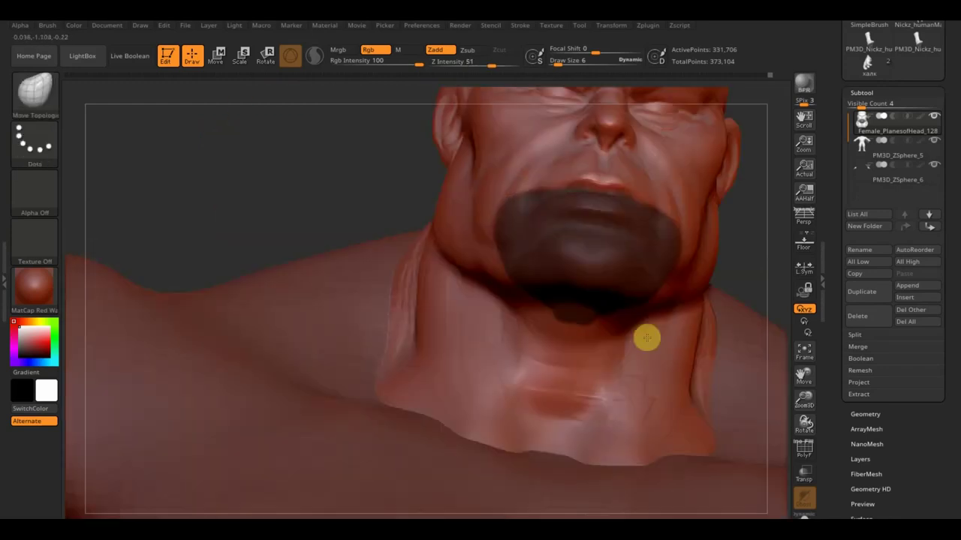
left_click_drag(687, 300, 646, 337)
mouse_move(358, 237)
left_mouse_down("shift")
mouse_move(294, 162)
mouse_move(116, 267)
left_mouse_up("shift")
key("b")
key("m")
key("t")
mouse_move(659, 208)
left_mouse_down()
mouse_move(646, 223)
mouse_move(674, 229)
left_mouse_up()
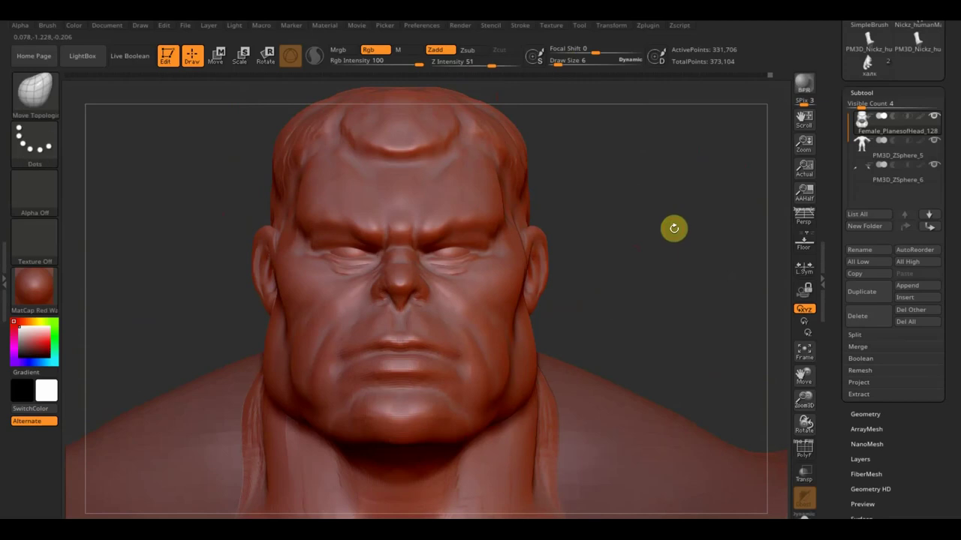
- Duplicate the head, restore the chin mask on the original, and lower its subdivision level
left_click(863, 292)
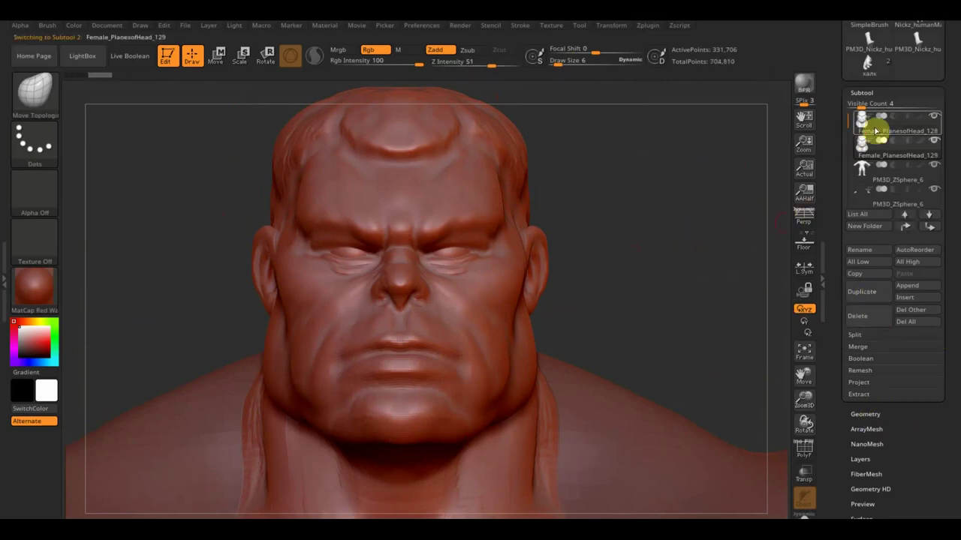
left_click(877, 131)
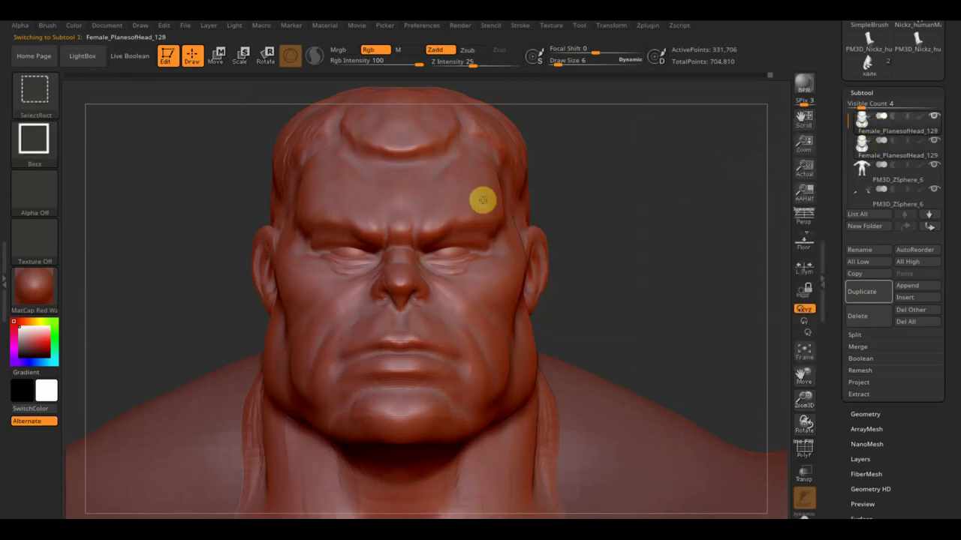
key("ctrl+z")
left_click(865, 415)
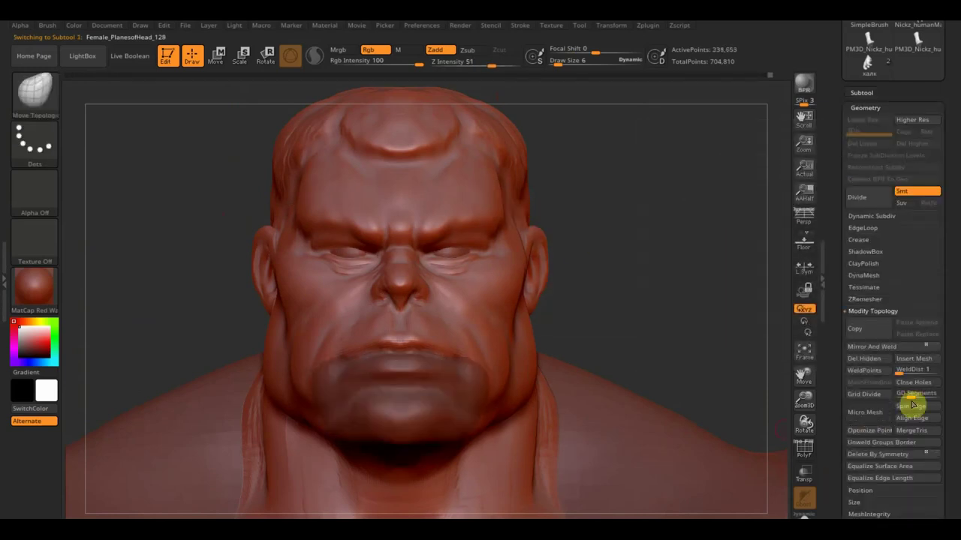
left_click(871, 359)
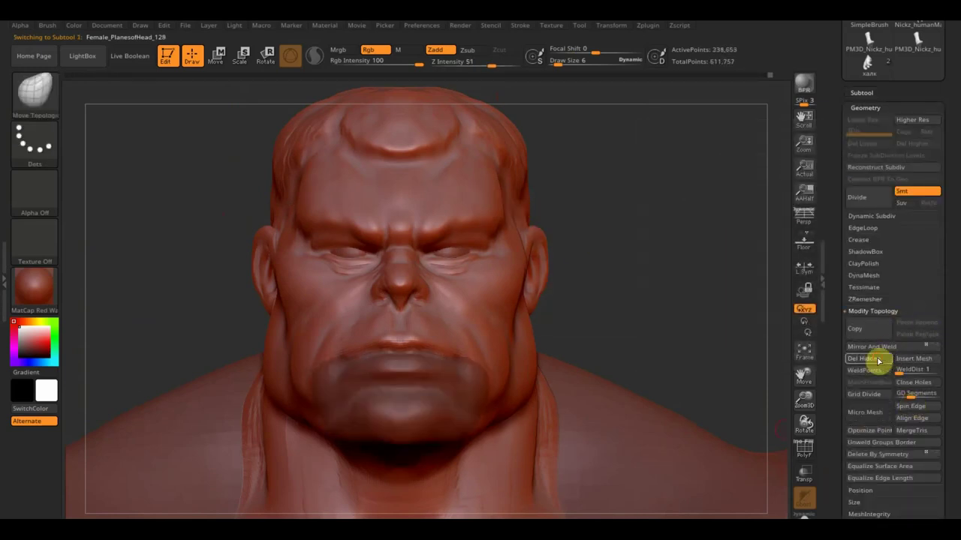
- On the Female_PlanesofHead_129 copy, delete hidden geometry so only the lip and chin piece remains
left_click(862, 93)
left_click(875, 154)
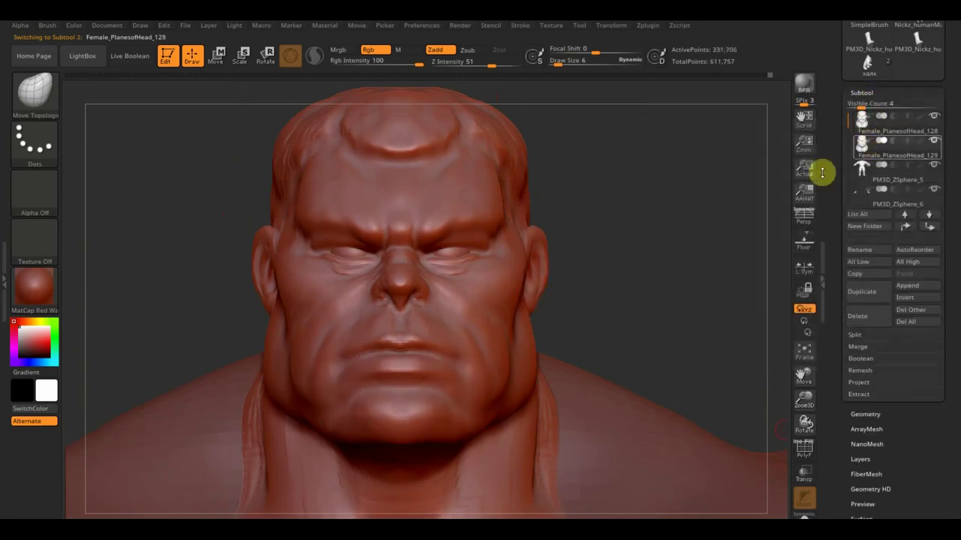
left_click(405, 405, "ctrl")
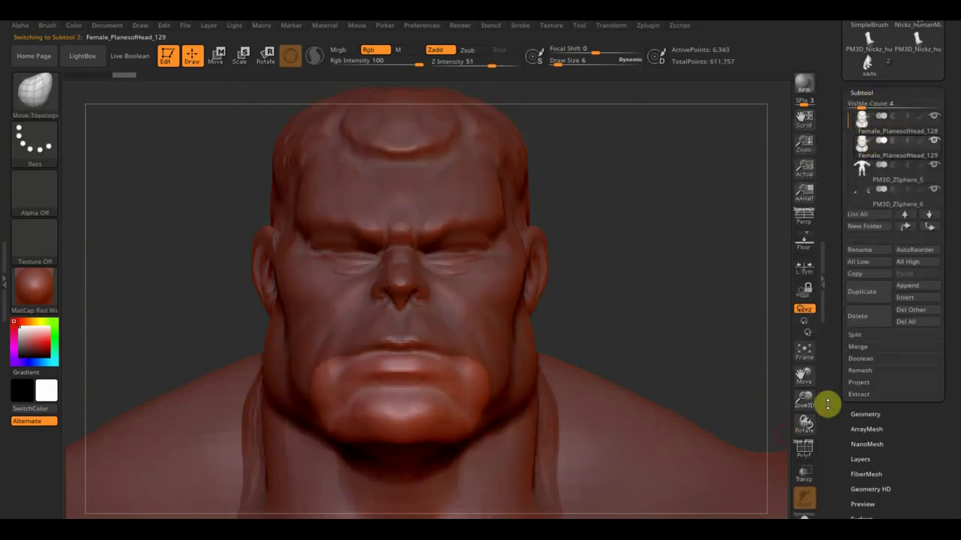
left_click(865, 414)
left_click(871, 363)
left_click_drag(703, 338, 606, 276)
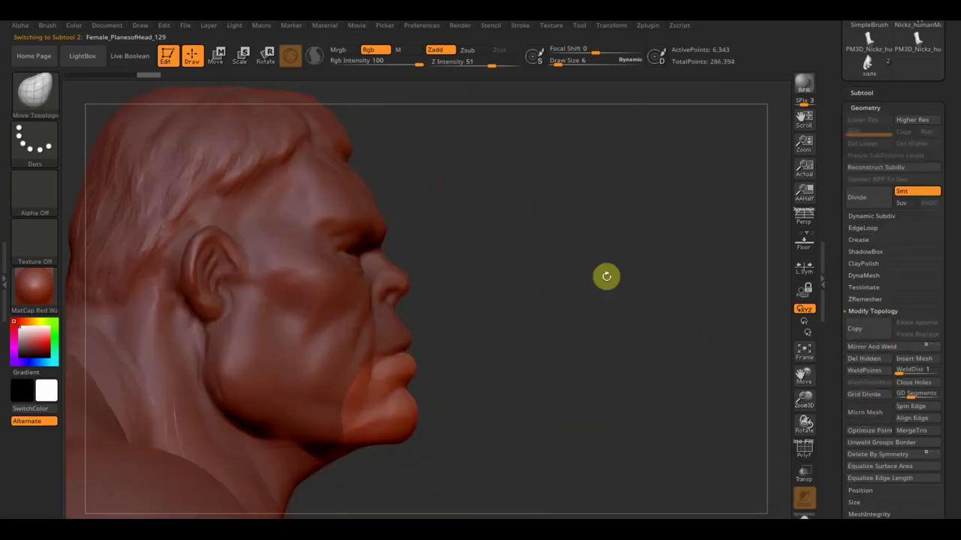
left_click(225, 57)
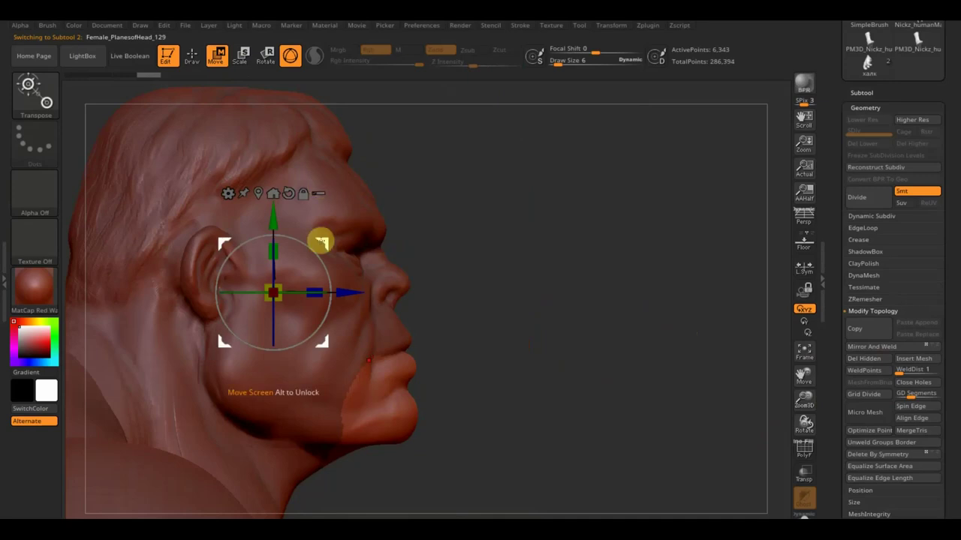
- Rotate the lip and chin piece around an axis from the lips, pulling it downward
left_click(264, 65)
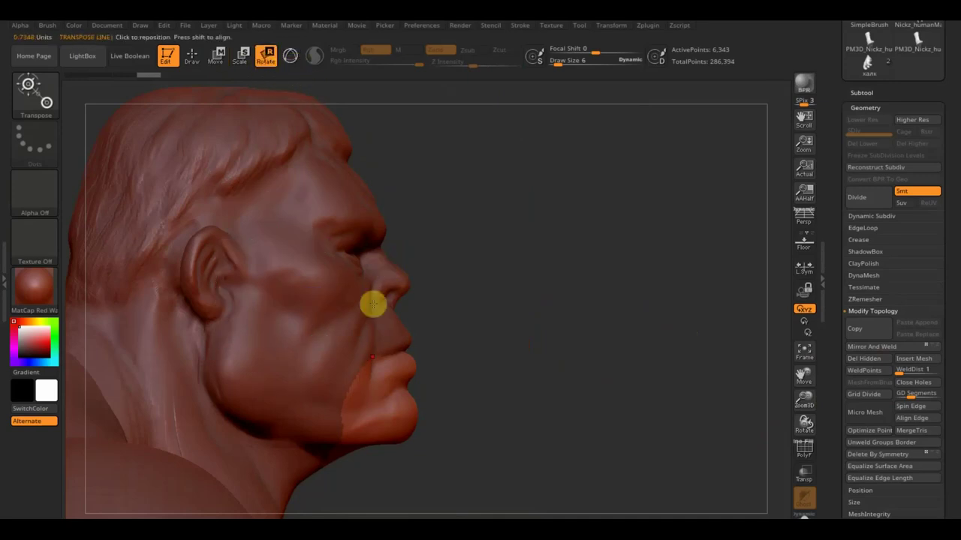
mouse_move(379, 398)
left_mouse_down()
mouse_move(512, 445)
mouse_move(481, 452)
left_mouse_up()
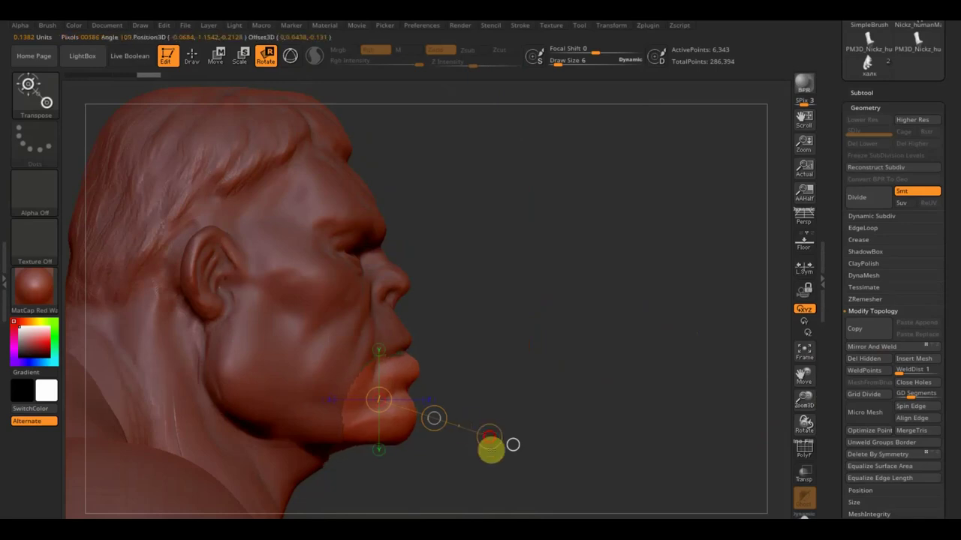
left_click(217, 60)
left_click_drag(434, 418, 436, 436)
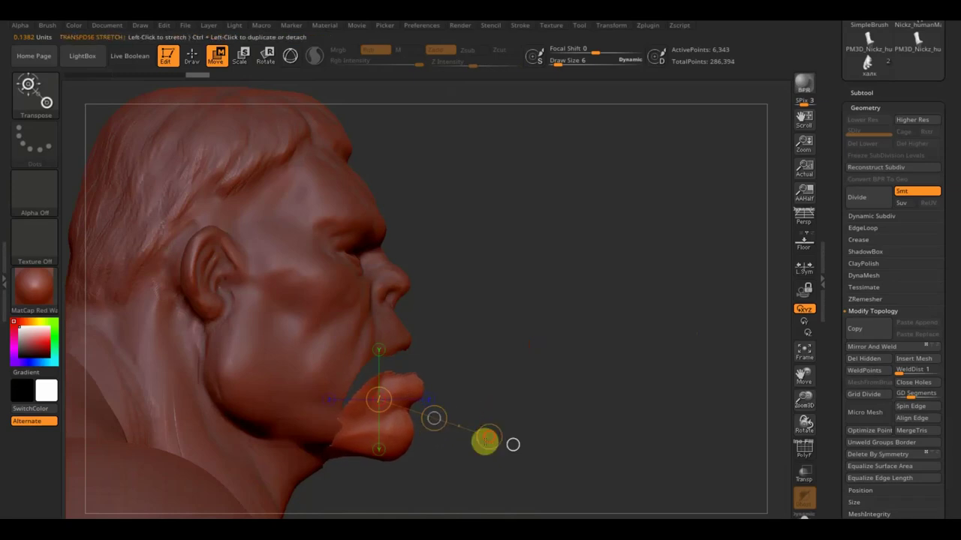
left_click_drag(434, 418, 432, 418)
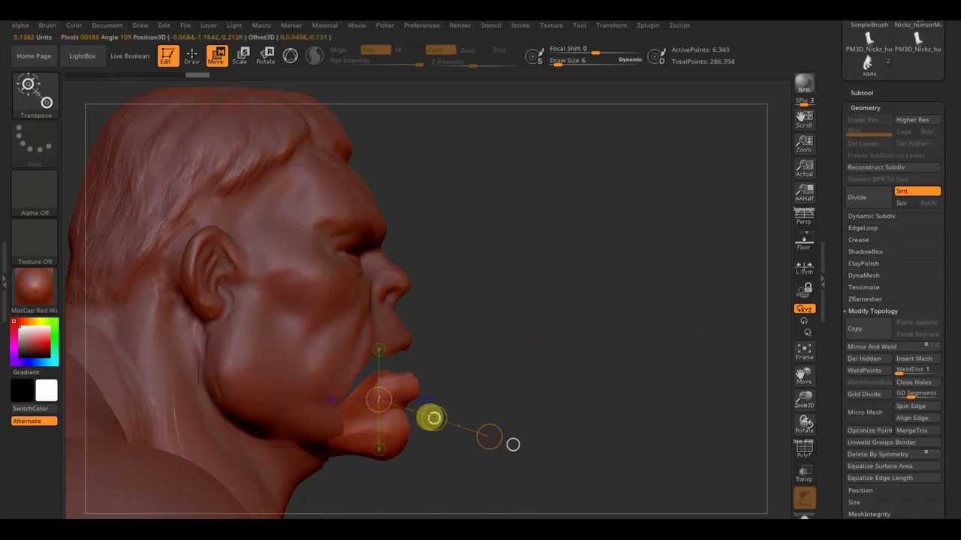
mouse_move(541, 364)
left_mouse_down()
mouse_move(489, 376)
mouse_move(505, 360)
left_mouse_up()
left_click_drag(644, 241, 635, 265)
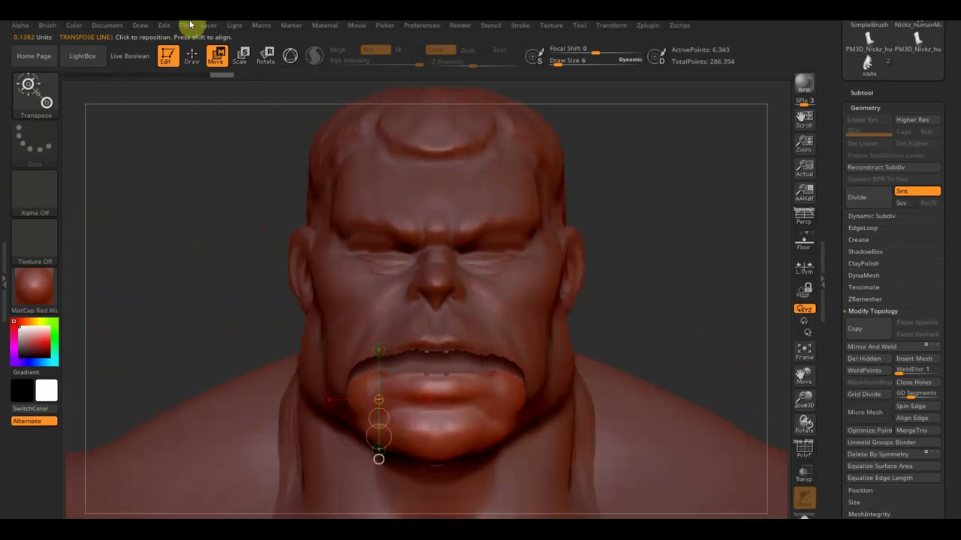
left_click(191, 60)
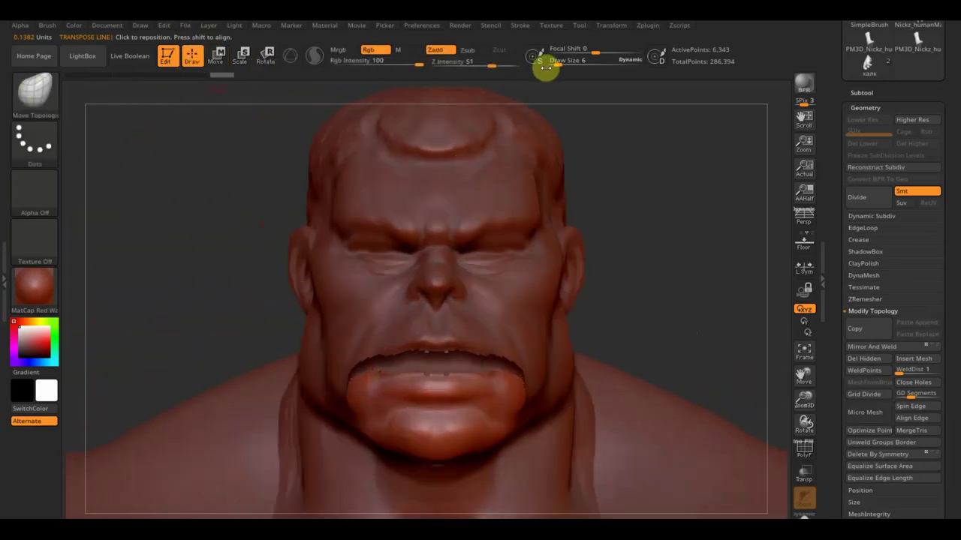
- Enlarge the brush size to about 16 and turn the head toward the front
left_click_drag(554, 64, 562, 64)
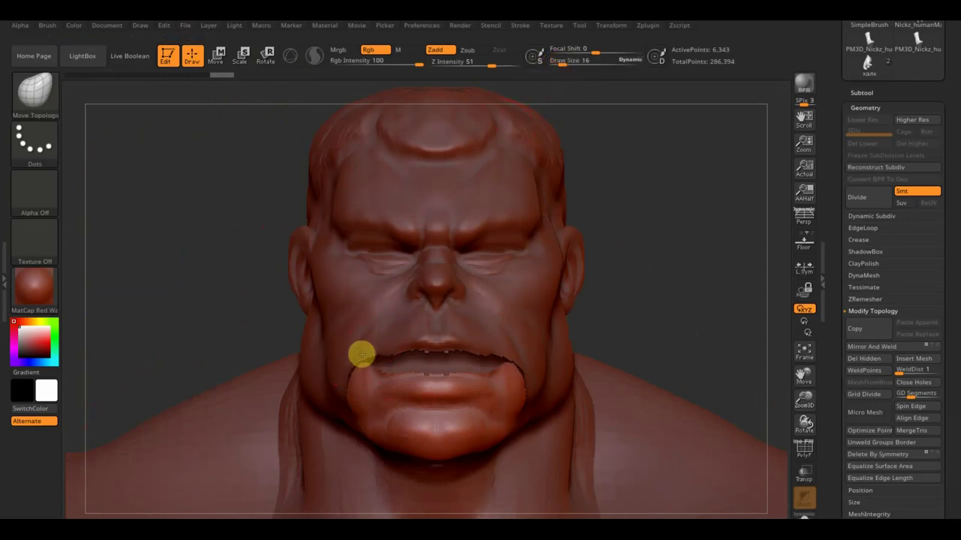
left_click_drag(223, 290, 268, 304)
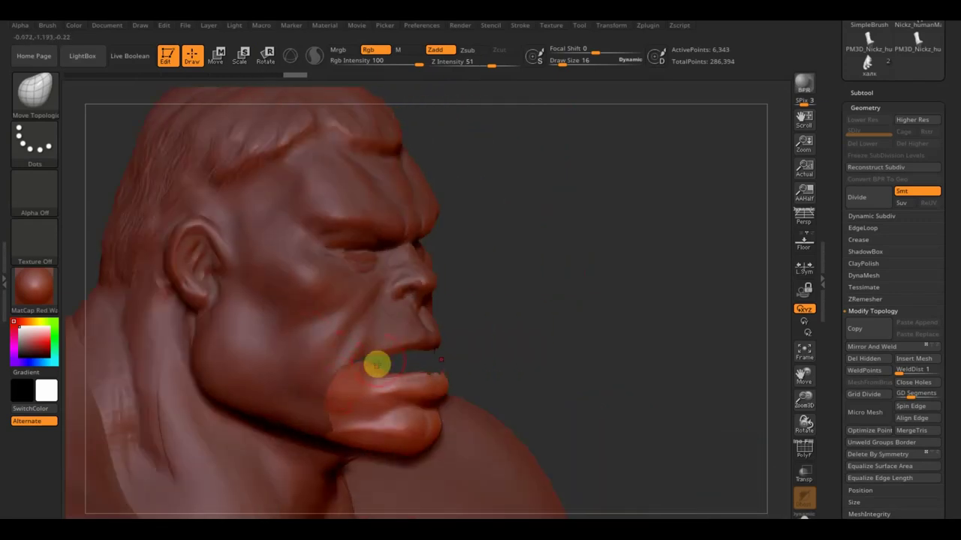
mouse_move(511, 324)
left_mouse_down()
mouse_move(478, 318)
mouse_move(481, 343)
mouse_move(494, 344)
mouse_move(383, 358)
left_mouse_up()
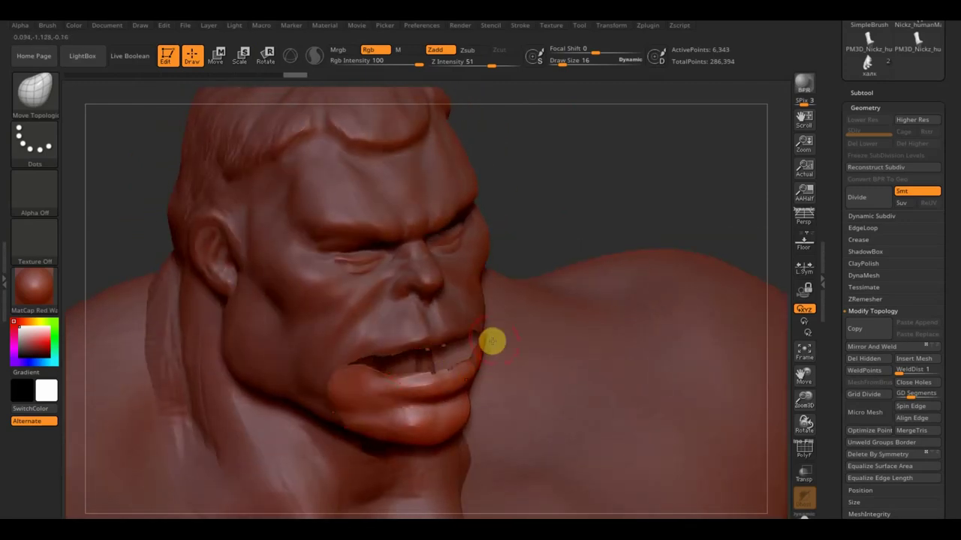
- Select Female_PlanesofHead_128, view it straight on, and show Geometry's DynaMesh settings
left_click(859, 92)
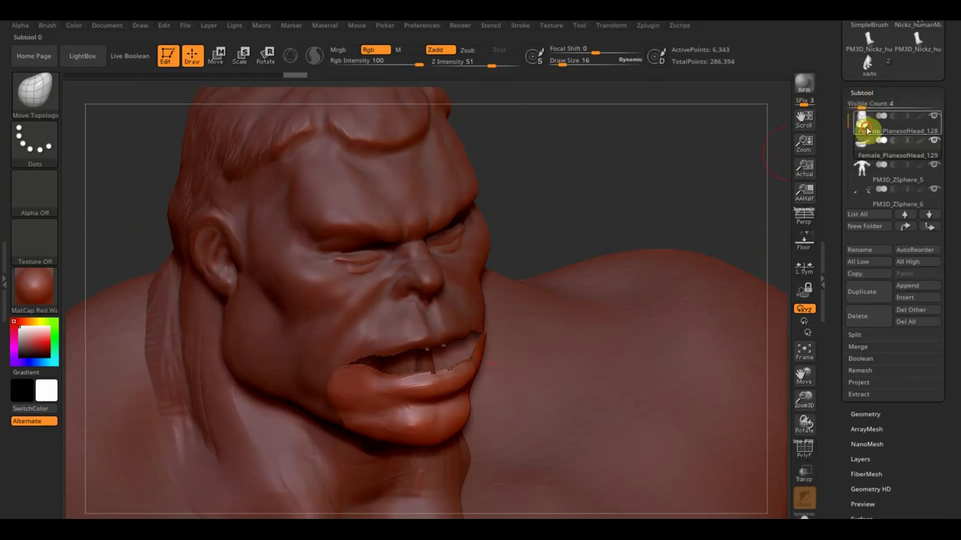
left_click(869, 122)
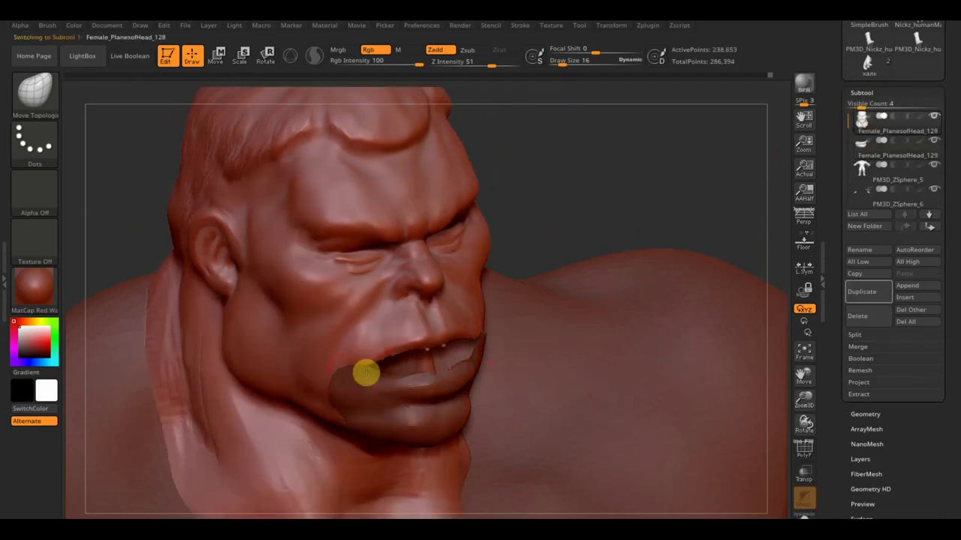
left_click_drag(498, 313, 584, 282)
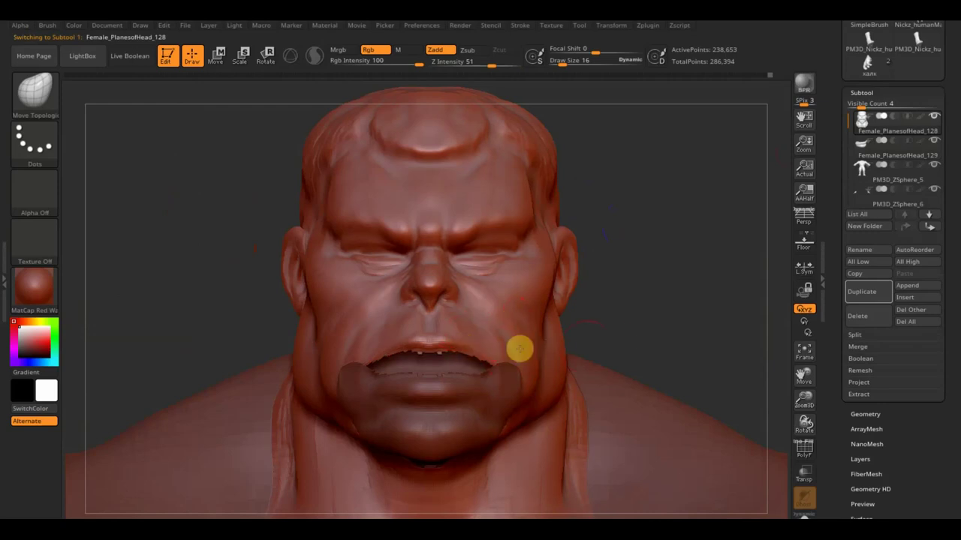
left_click(877, 411)
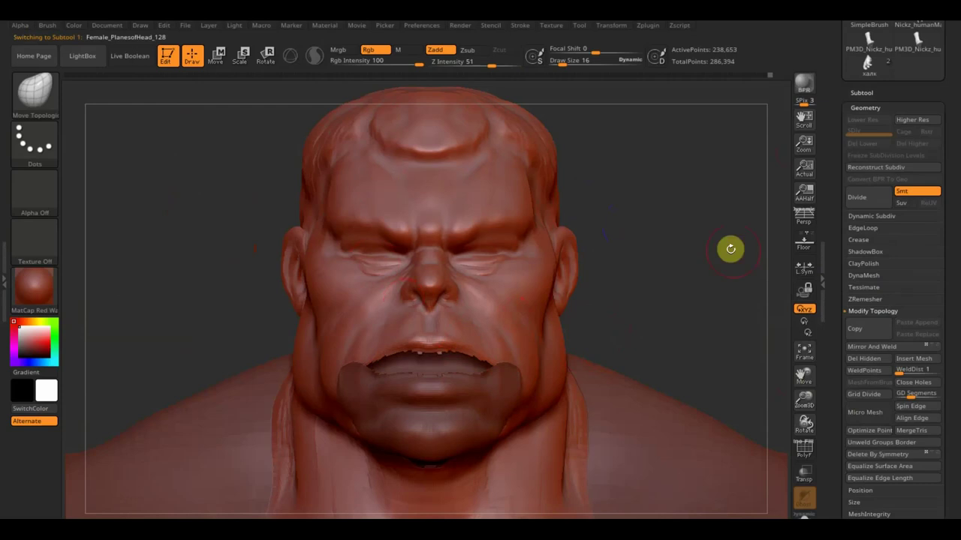
left_click(865, 276)
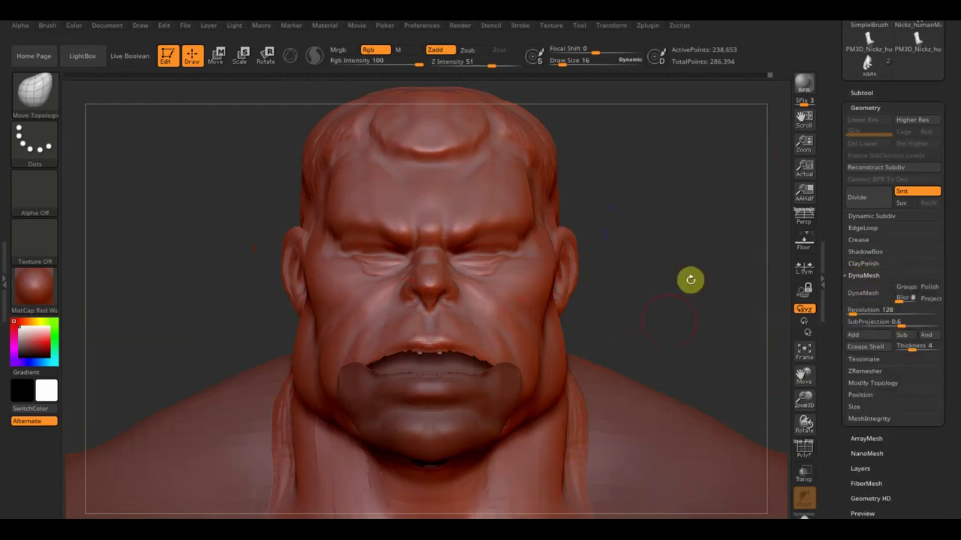
- Test DynaMesh at 336 and 656, undo both, then remesh the head at resolution 840
left_click_drag(856, 310, 861, 301)
left_click(862, 293)
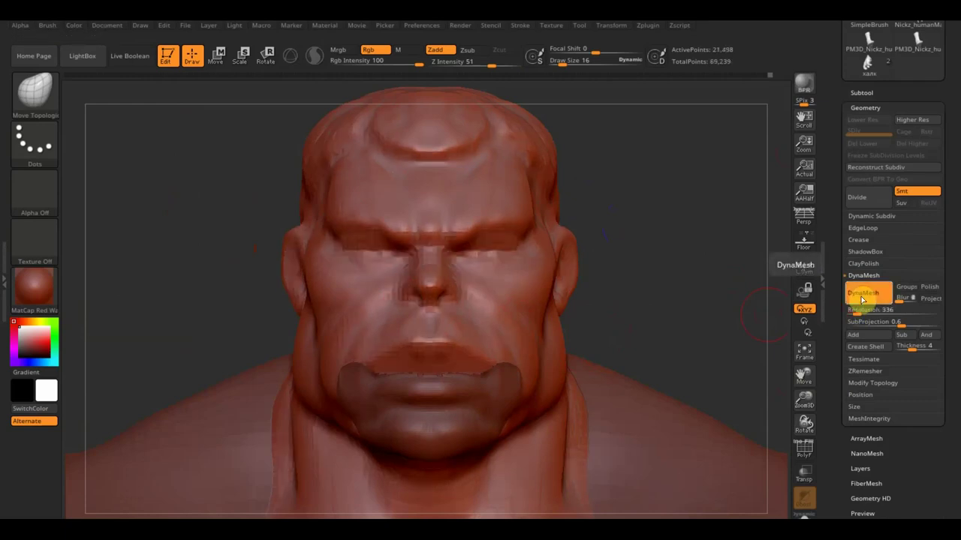
key("ctrl+z")
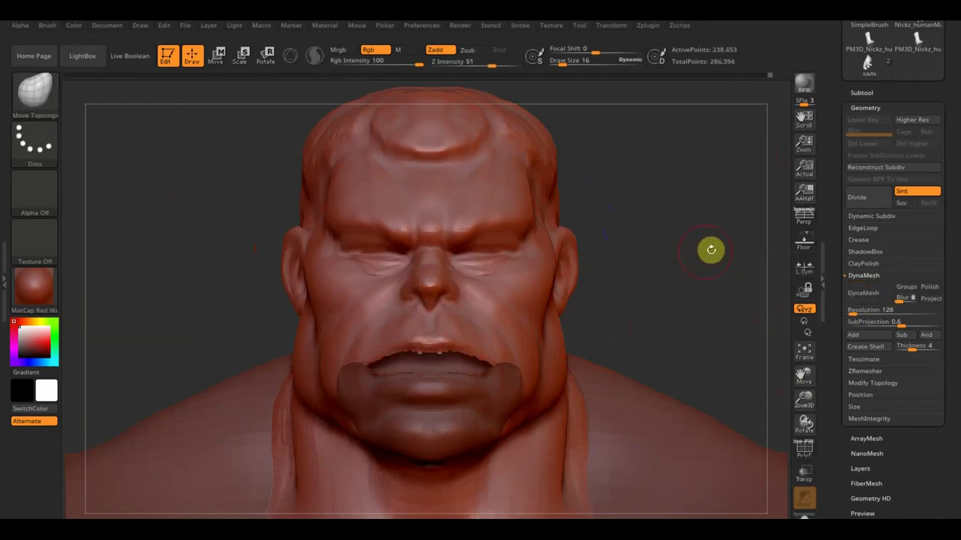
left_click_drag(852, 311, 862, 309)
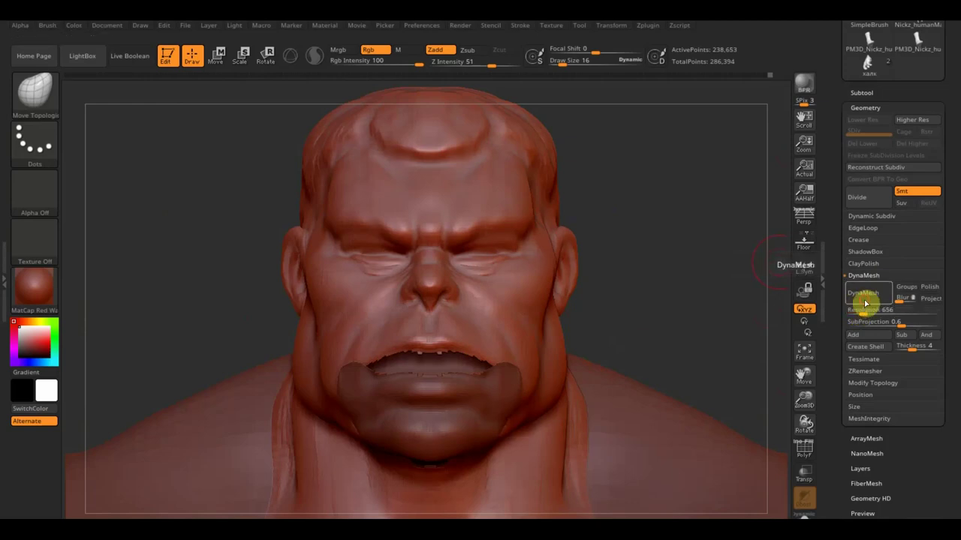
left_click(865, 300)
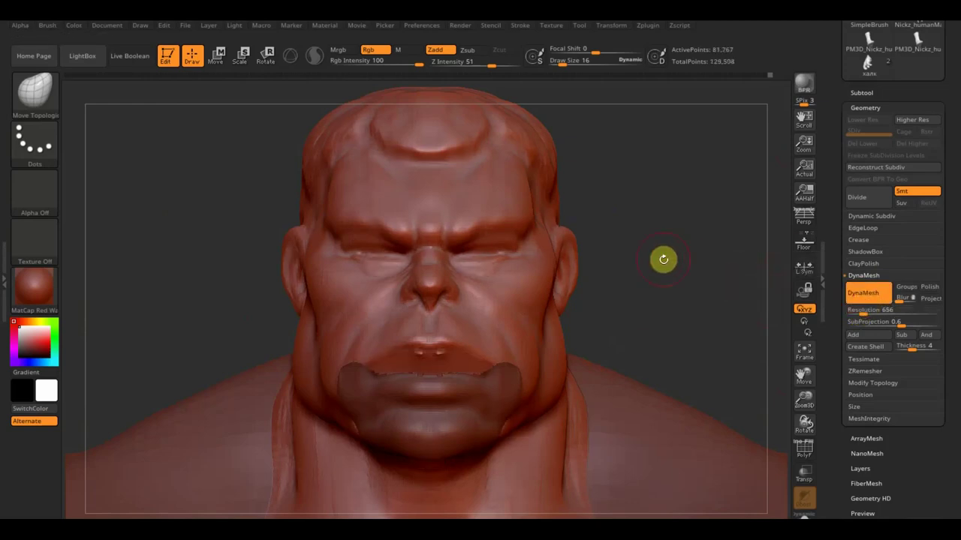
key("ctrl+z")
left_click(876, 310)
type("840")
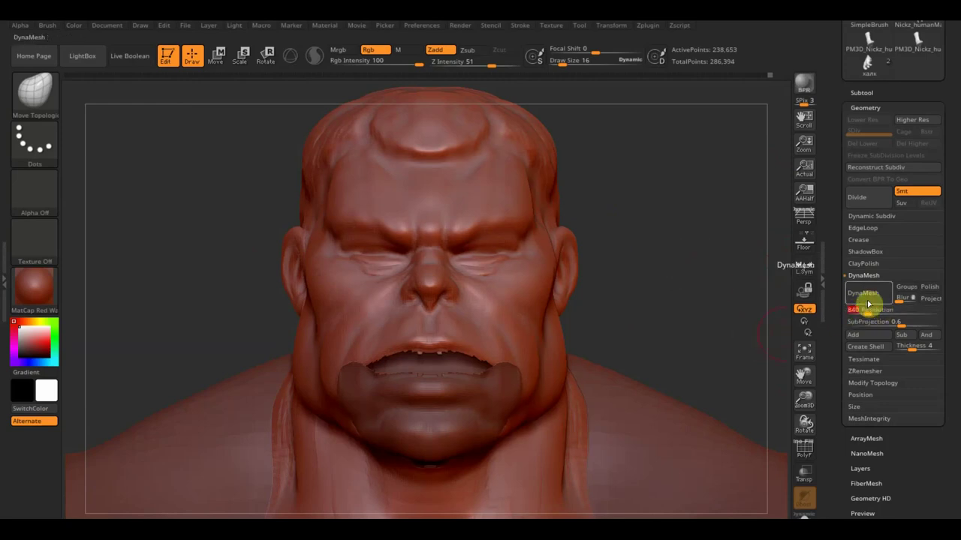
left_click(863, 294)
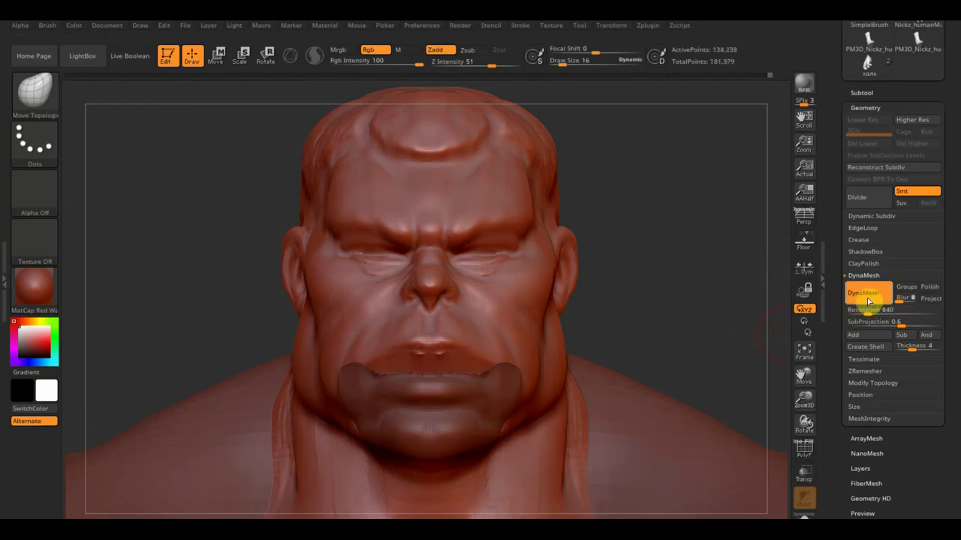
- Solo the head subtool and pull its lower-lip area open
left_click(861, 92)
key("shift")
left_click(934, 118, "shift")
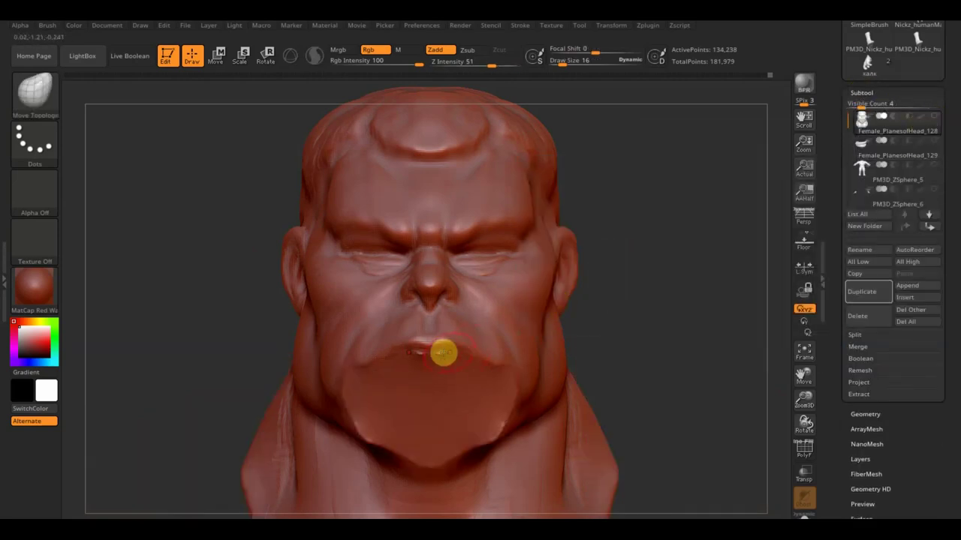
left_click_drag(442, 371, 392, 371)
- Switch to ClayBuildup and add clay below the lip on the chin and inside the open mouth
left_click(34, 90)
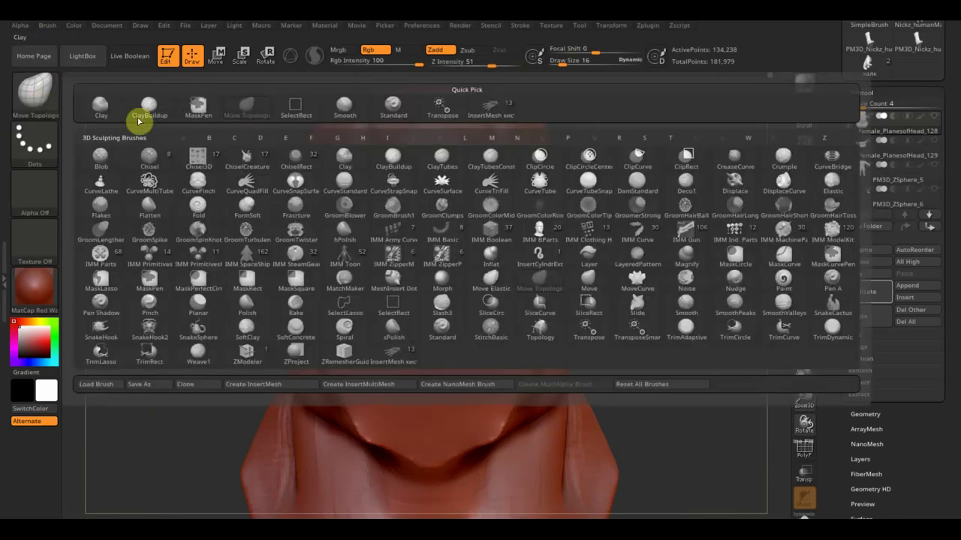
left_click(153, 113)
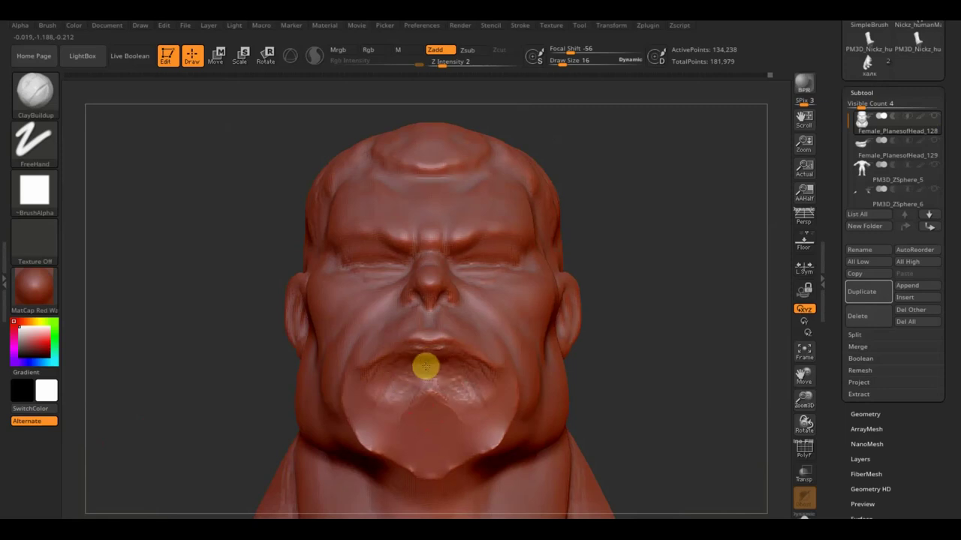
mouse_move(430, 383)
left_mouse_down()
mouse_move(395, 364)
mouse_move(457, 428)
mouse_move(394, 405)
mouse_move(388, 382)
left_mouse_up()
left_click_drag(642, 293, 647, 353)
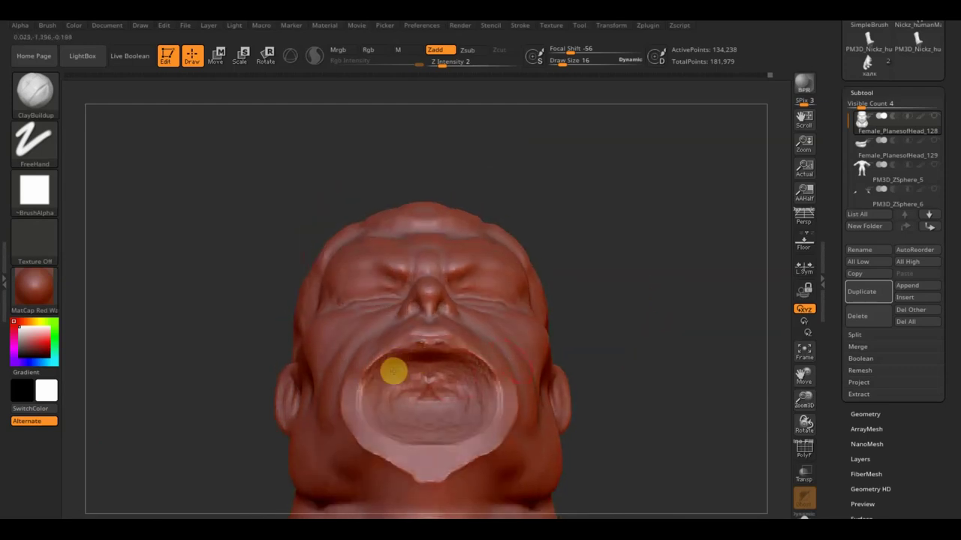
left_click_drag(372, 383, 375, 405)
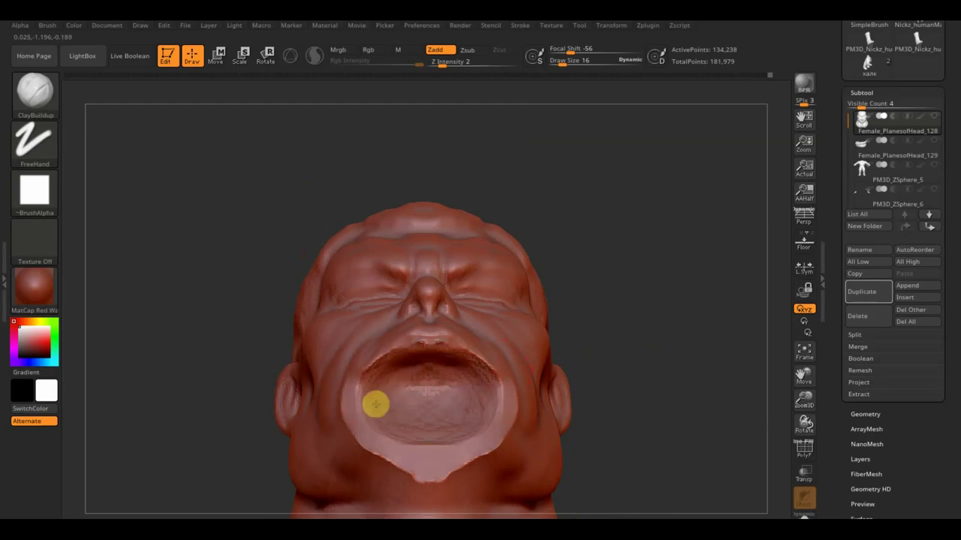
left_click_drag(472, 410, 407, 407)
mouse_move(593, 346)
left_mouse_down()
mouse_move(669, 272)
mouse_move(701, 322)
mouse_move(694, 334)
left_mouse_up()
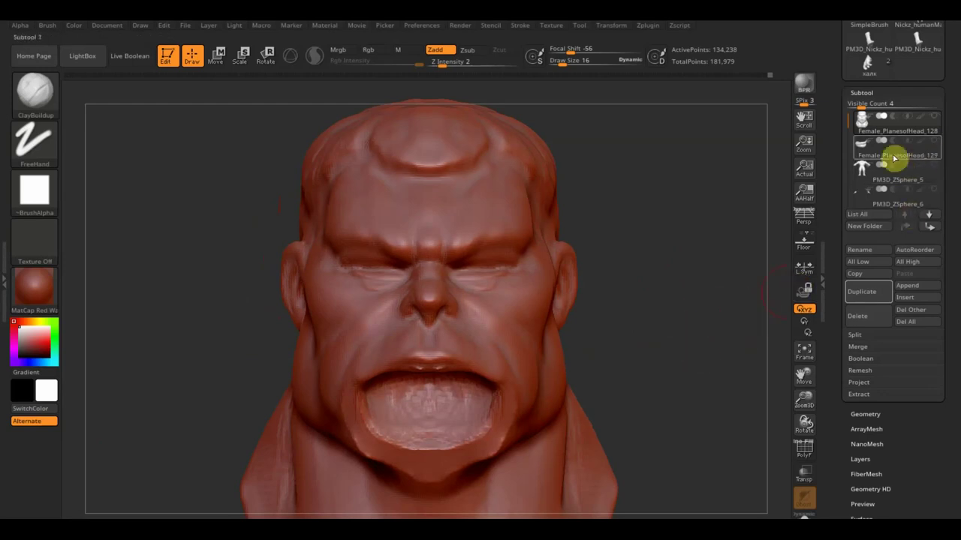
- Select the Female_PlanesofHead_129 lip piece and DynaMesh it at resolution 840
left_click(865, 154)
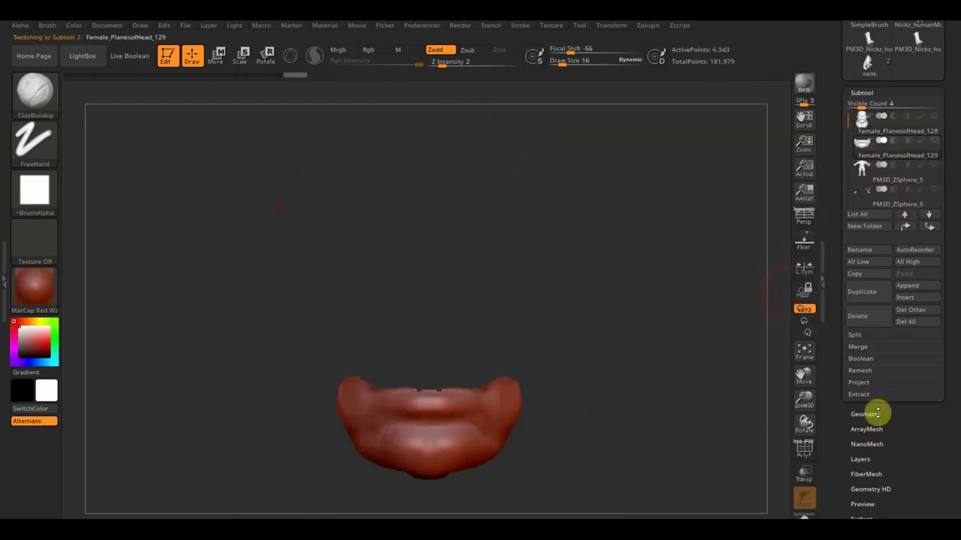
left_click(869, 414)
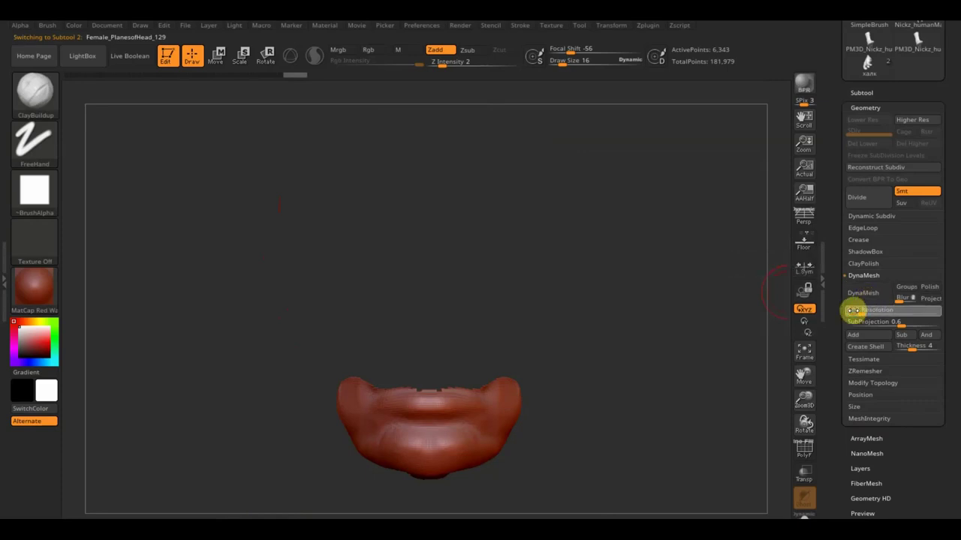
left_click_drag(867, 313, 869, 304)
left_click(867, 292)
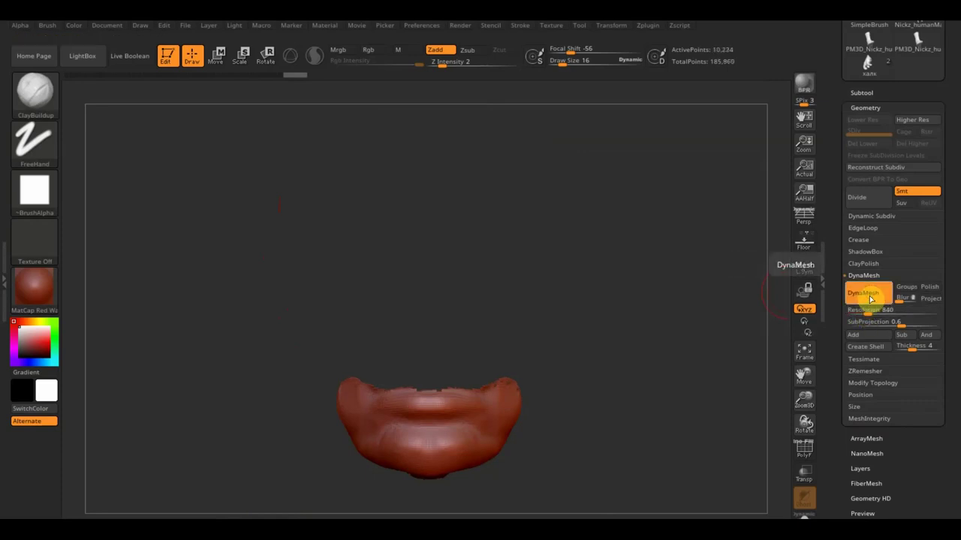
- Smooth the lip piece's lower-left edge, build clay along its left rim, and smooth the upper ridge
mouse_move(749, 332)
left_mouse_down()
mouse_move(643, 365)
mouse_move(633, 383)
mouse_move(639, 397)
mouse_move(566, 455)
mouse_move(667, 376)
mouse_move(604, 398)
mouse_move(638, 393)
mouse_move(666, 420)
left_mouse_up()
mouse_move(684, 286)
left_mouse_down()
mouse_move(680, 243)
mouse_move(654, 215)
left_mouse_up()
key("shift")
mouse_move(409, 443)
left_mouse_down("shift")
mouse_move(433, 465)
mouse_move(414, 431)
mouse_move(430, 394)
mouse_move(418, 177)
mouse_move(455, 142)
mouse_move(478, 137)
mouse_move(423, 171)
mouse_move(401, 225)
left_mouse_up("shift")
left_click_drag(382, 263, 393, 347)
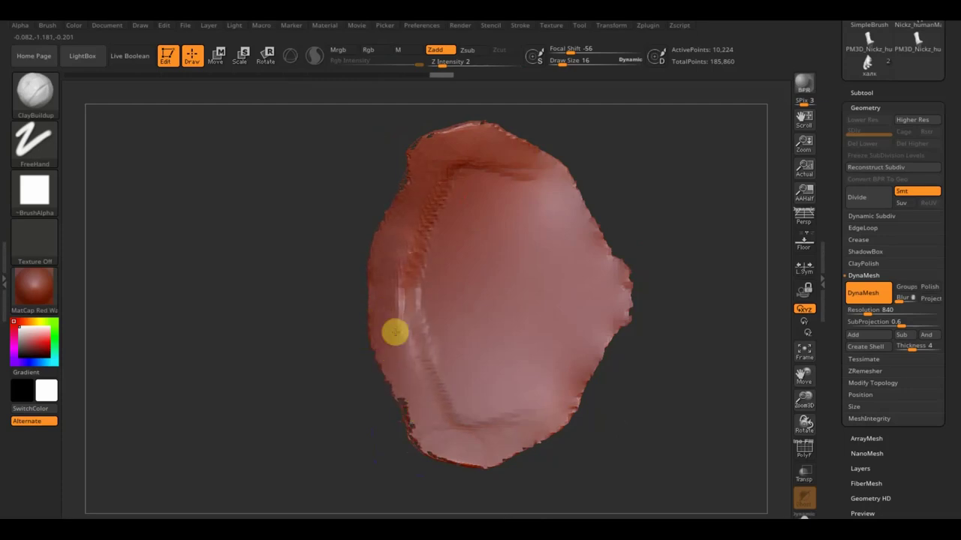
mouse_move(378, 324)
left_mouse_down()
mouse_move(397, 285)
mouse_move(410, 433)
mouse_move(437, 433)
left_mouse_up()
mouse_move(662, 187)
left_mouse_down("ctrl")
mouse_move(722, 285)
mouse_move(756, 249)
mouse_move(789, 163)
left_mouse_up("ctrl")
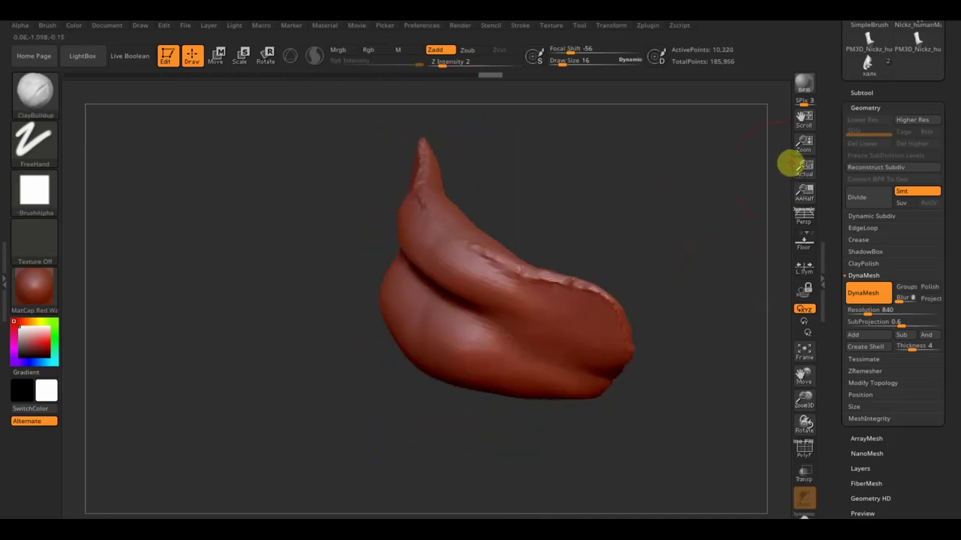
mouse_move(587, 270)
left_mouse_down("shift")
mouse_move(545, 278)
mouse_move(463, 240)
mouse_move(594, 297)
left_mouse_up("shift")
- Sculpt the lip's inner surface, undoing bad diagonal strokes and adding clay to the upper right
mouse_move(678, 296)
left_mouse_down()
mouse_move(712, 248)
mouse_move(721, 262)
mouse_move(616, 332)
mouse_move(469, 324)
mouse_move(242, 371)
left_mouse_up()
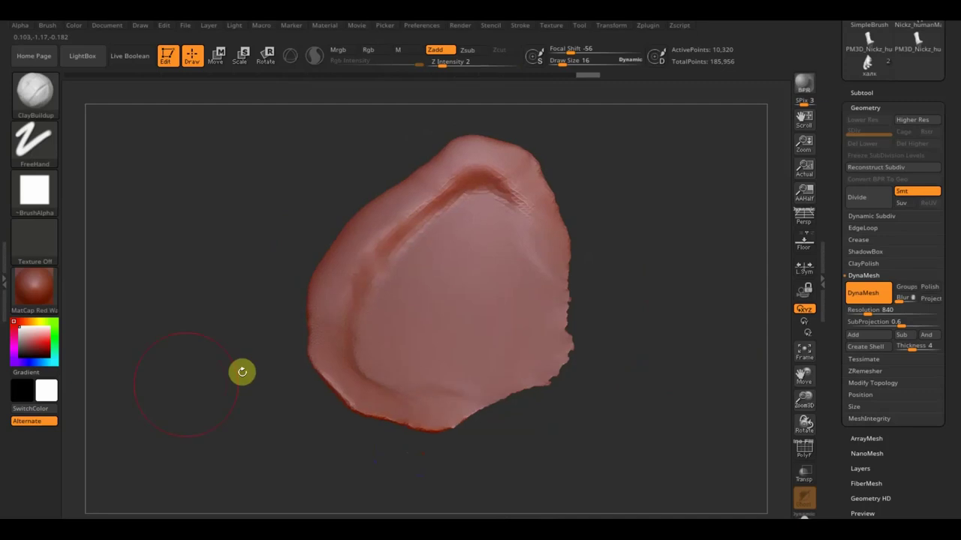
mouse_move(453, 249)
left_mouse_down()
mouse_move(386, 301)
mouse_move(413, 248)
mouse_move(389, 340)
left_mouse_up()
key("ctrl+z")
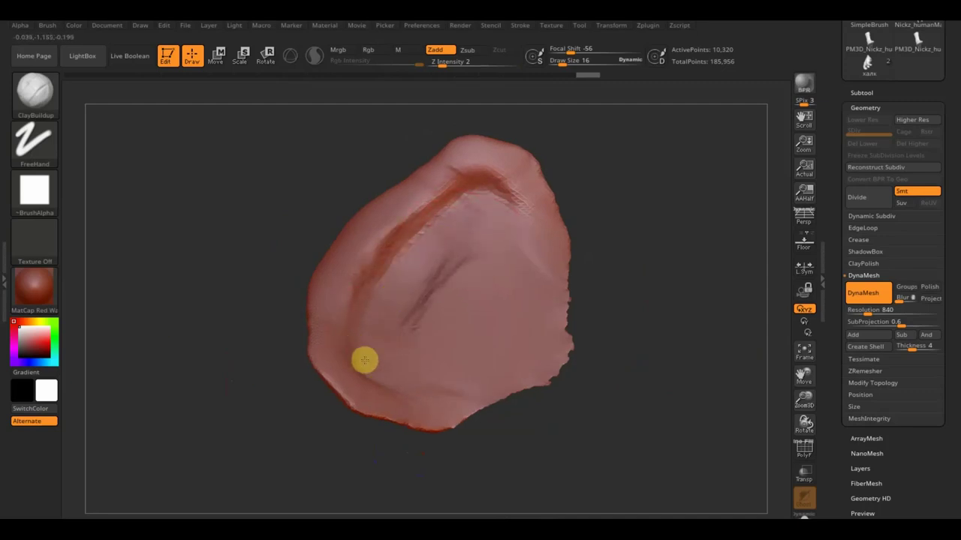
key("ctrl+z")
key("ctrl+z")
key("ctrl+z")
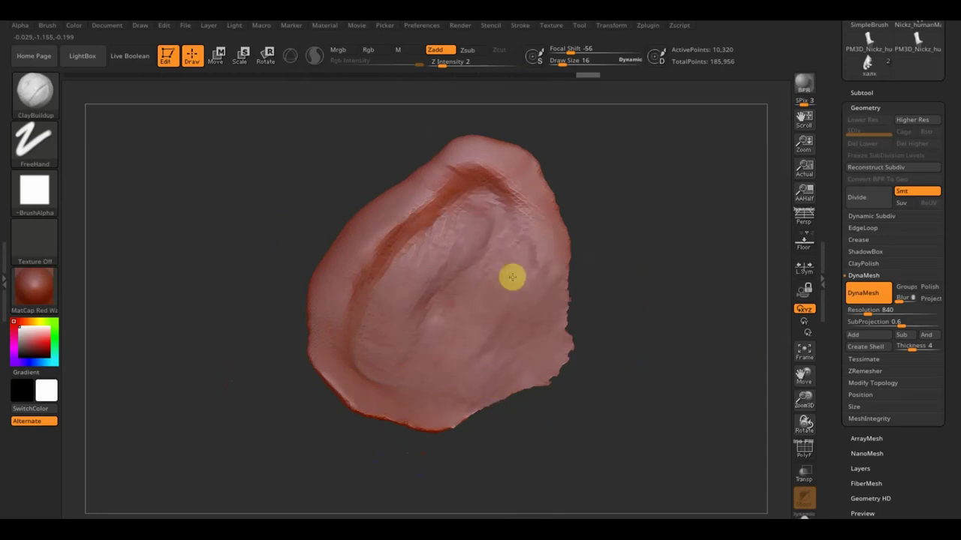
mouse_move(494, 225)
left_mouse_down()
mouse_move(443, 322)
mouse_move(504, 219)
mouse_move(502, 190)
mouse_move(508, 223)
left_mouse_up()
mouse_move(631, 210)
left_mouse_down()
mouse_move(673, 189)
mouse_move(665, 205)
left_mouse_up()
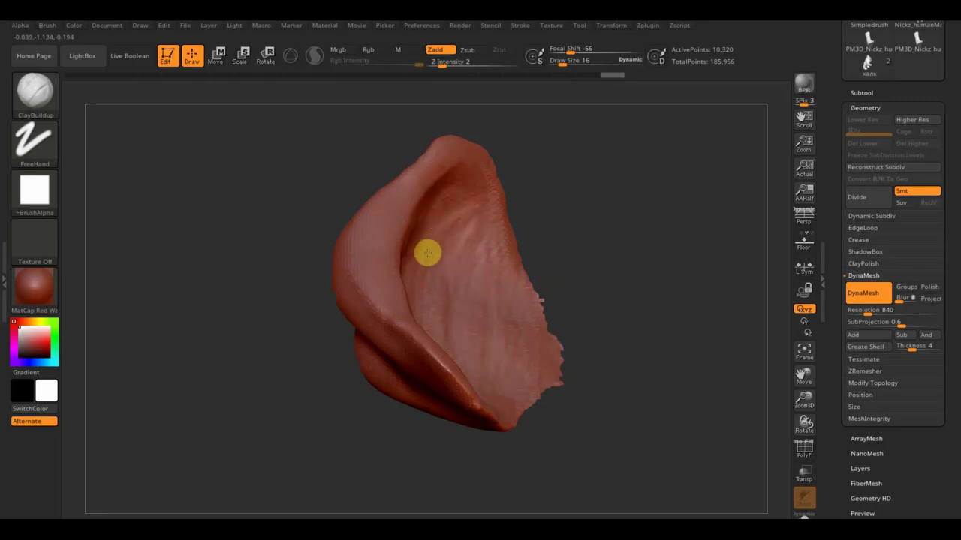
mouse_move(590, 292)
left_mouse_down()
mouse_move(729, 215)
mouse_move(717, 244)
left_mouse_up()
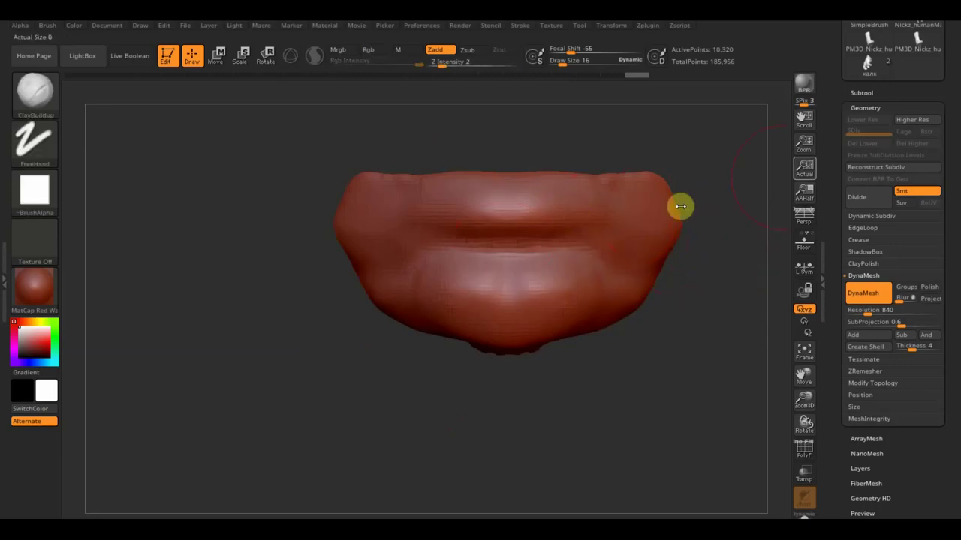
left_click(861, 92)
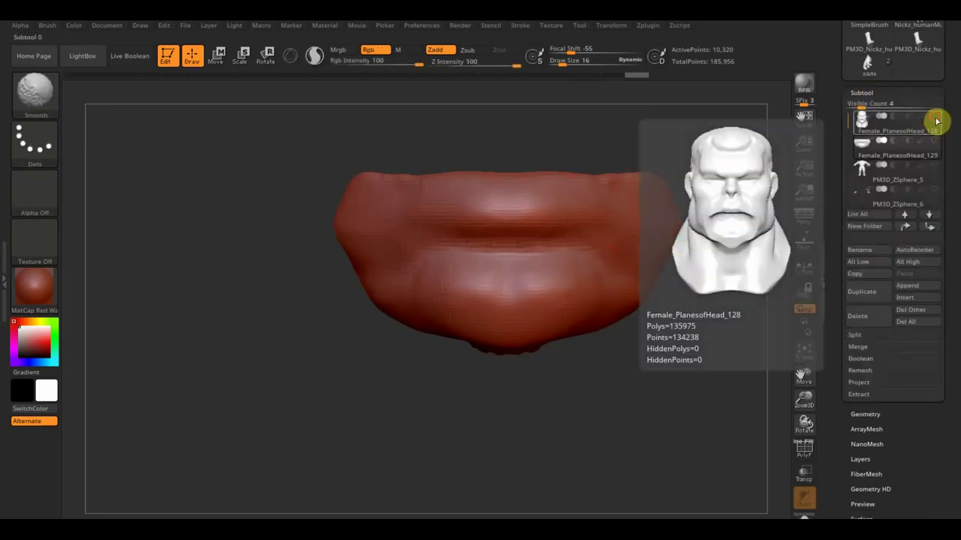
- Show the head again and pull the lower lip down with Move Topological at draw size 39
left_click(935, 116)
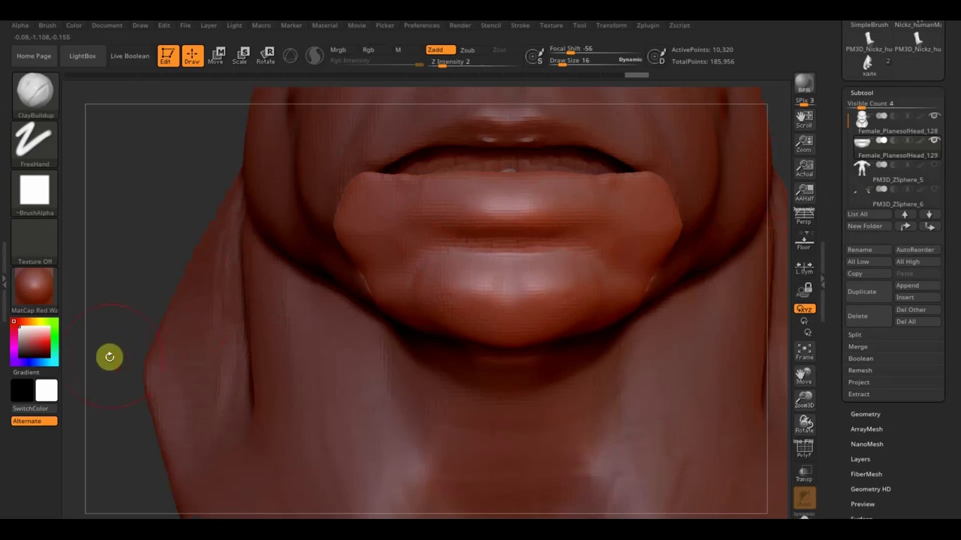
key("f")
mouse_move(611, 296)
left_mouse_down("alt")
mouse_move(609, 279)
mouse_move(635, 350)
left_mouse_up("alt")
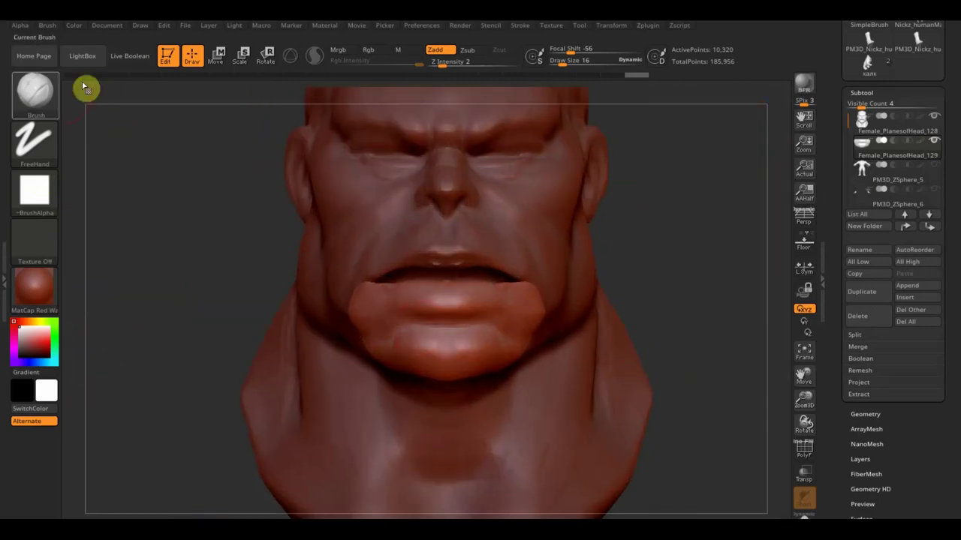
left_click(45, 94)
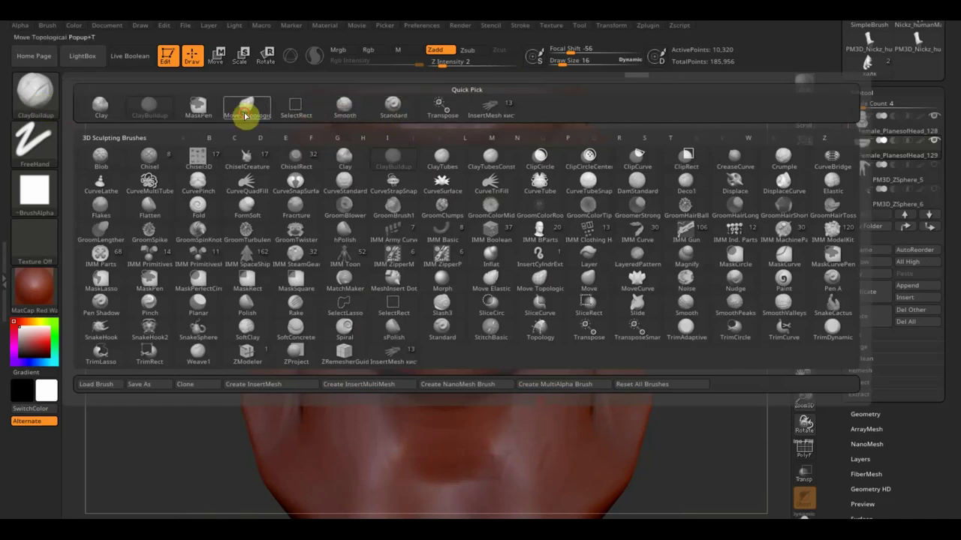
left_click(245, 115)
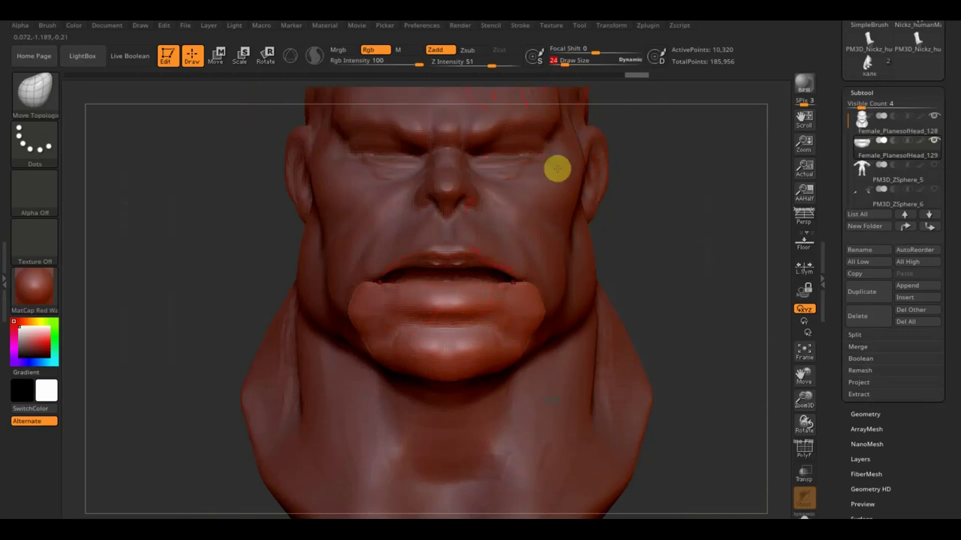
left_click_drag(584, 63, 568, 63)
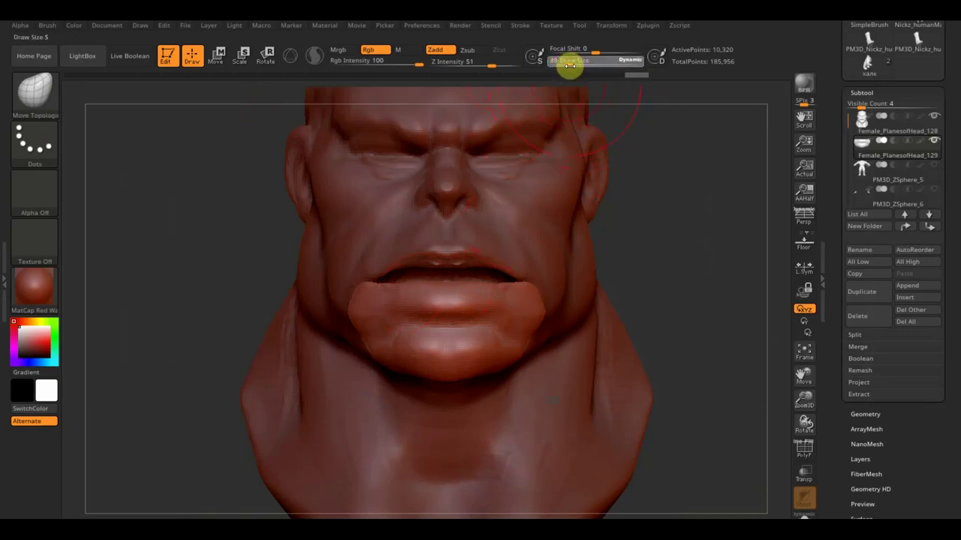
mouse_move(414, 287)
left_mouse_down()
mouse_move(410, 300)
mouse_move(378, 292)
left_mouse_up()
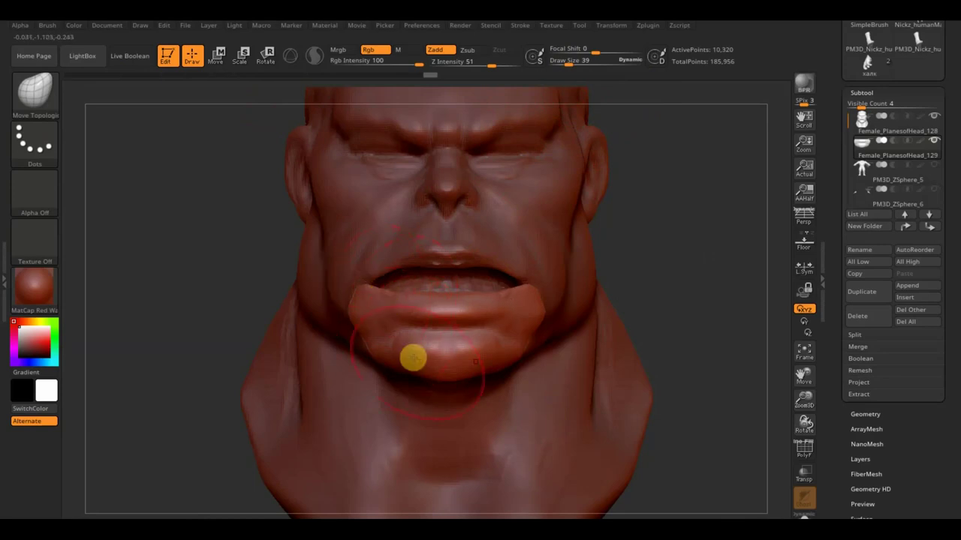
left_click_drag(422, 386, 384, 381)
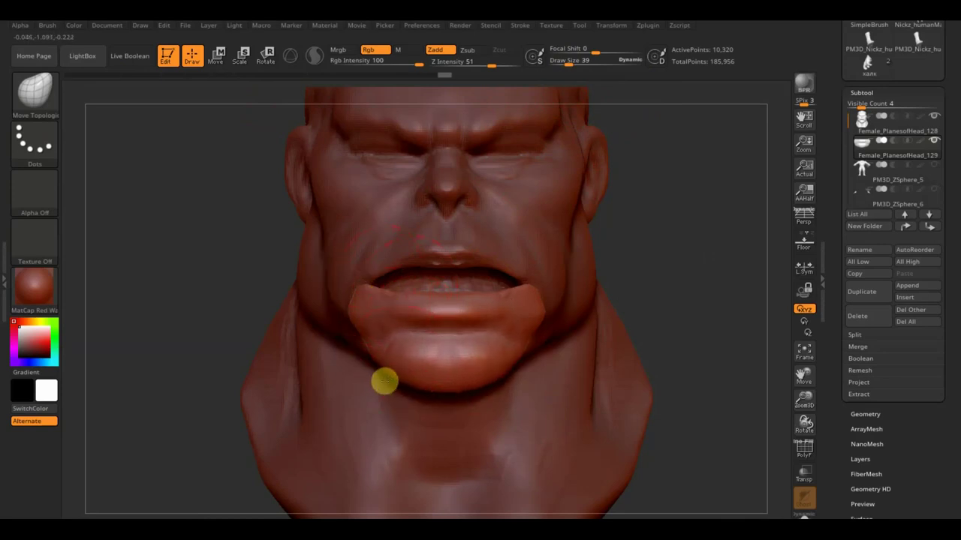
- Inspect the open mouth from several angles, then make Female_PlanesofHead_128 the active subtool
right_click_drag(320, 326, 278, 247)
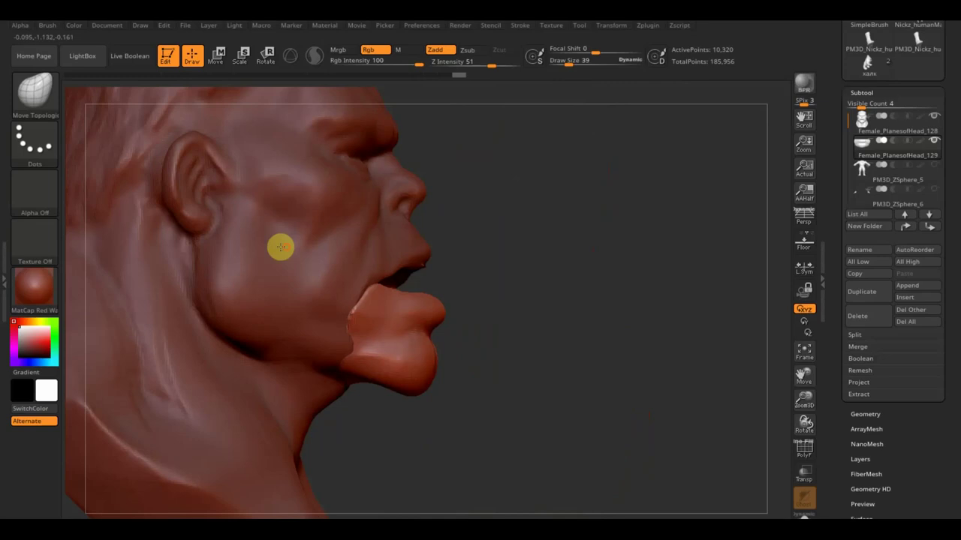
right_click_drag(483, 412, 512, 343)
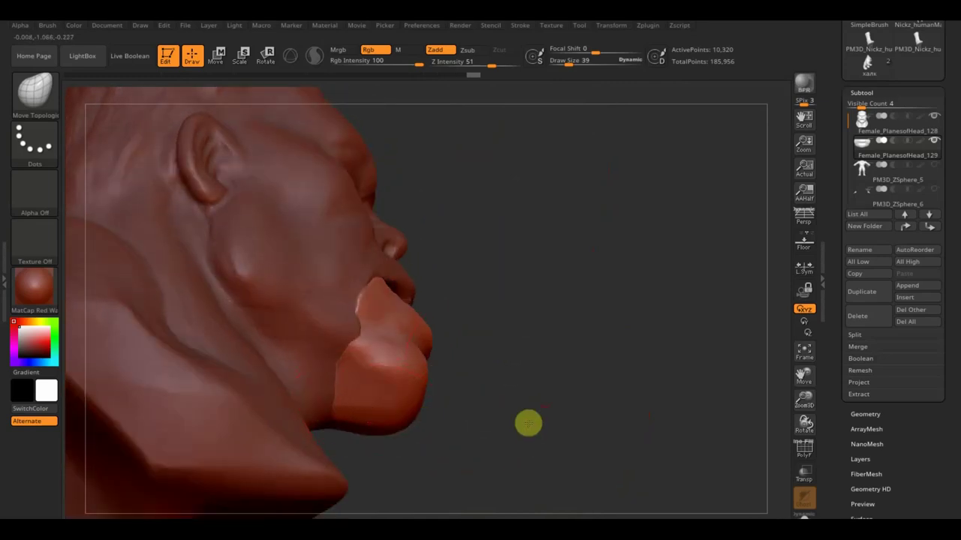
right_click_drag(527, 422, 578, 405, "shift")
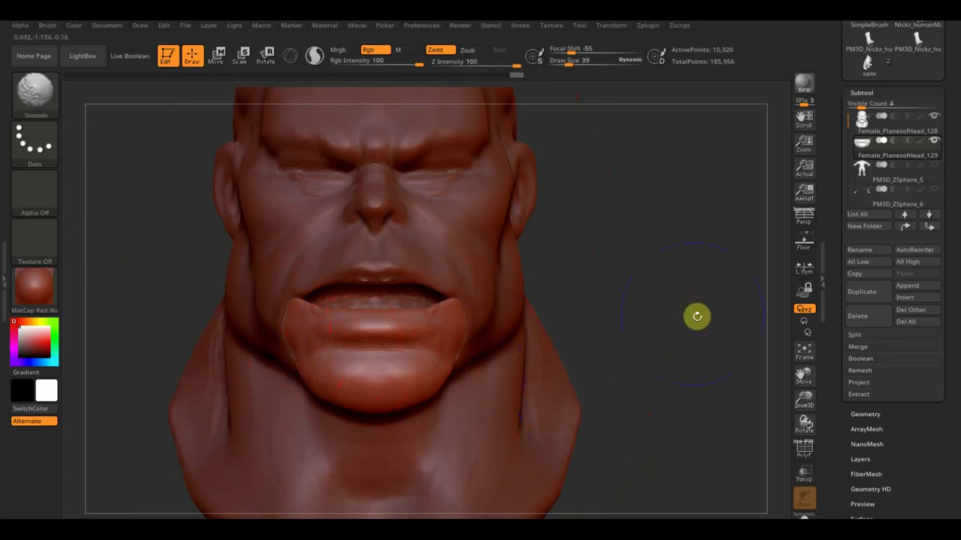
left_click_drag(690, 347, 654, 257, "alt")
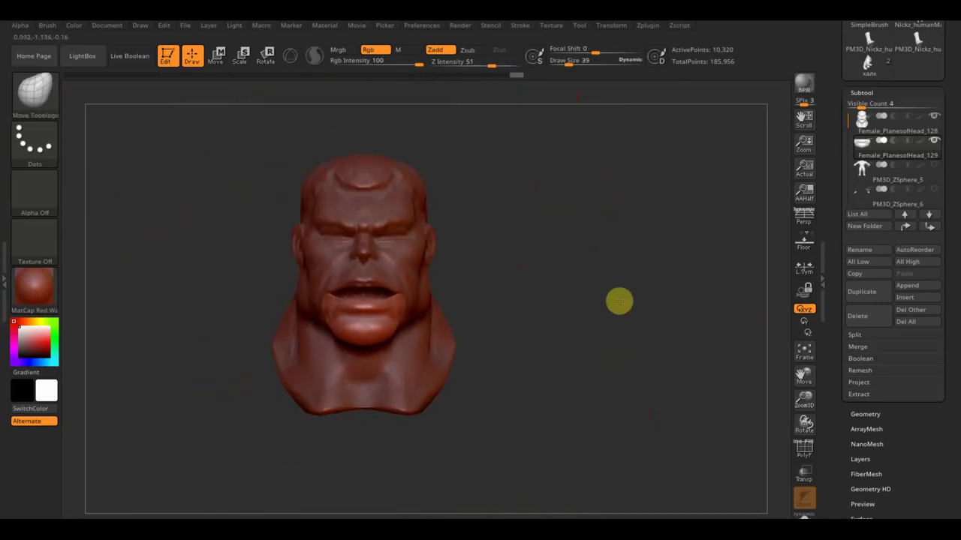
mouse_move(595, 324)
left_mouse_down()
mouse_move(527, 327)
mouse_move(571, 319)
mouse_move(588, 293)
mouse_move(609, 368)
mouse_move(294, 411)
mouse_move(361, 348)
left_mouse_up()
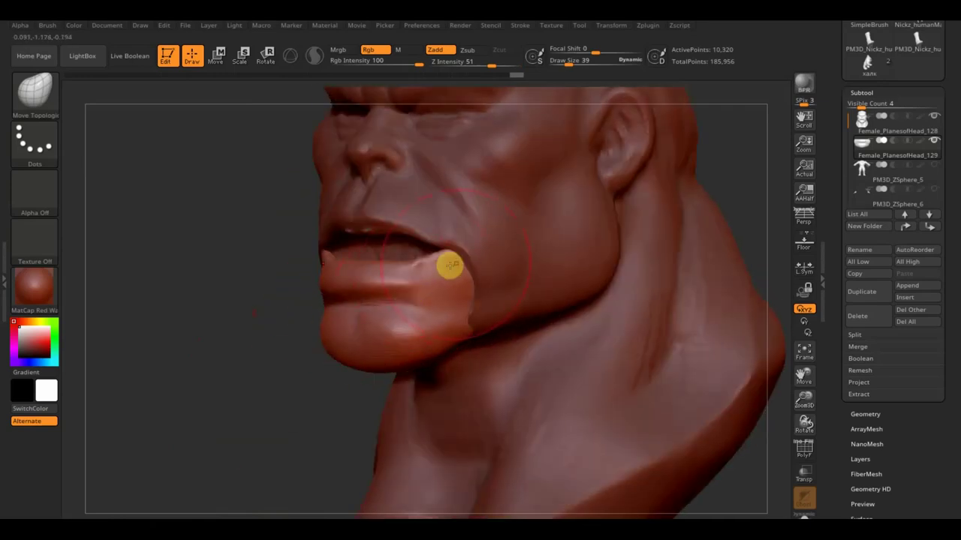
left_click_drag(112, 323, 127, 317)
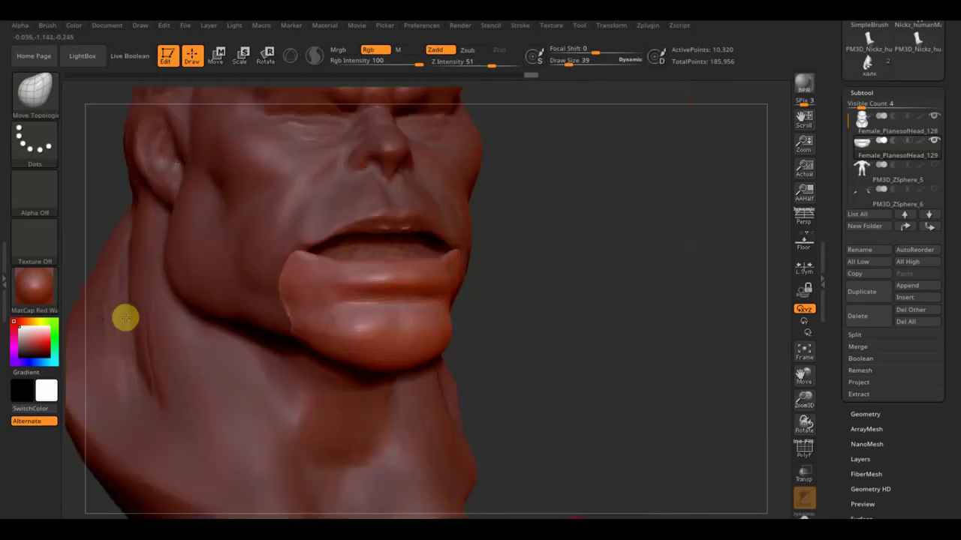
left_click_drag(676, 274, 667, 271)
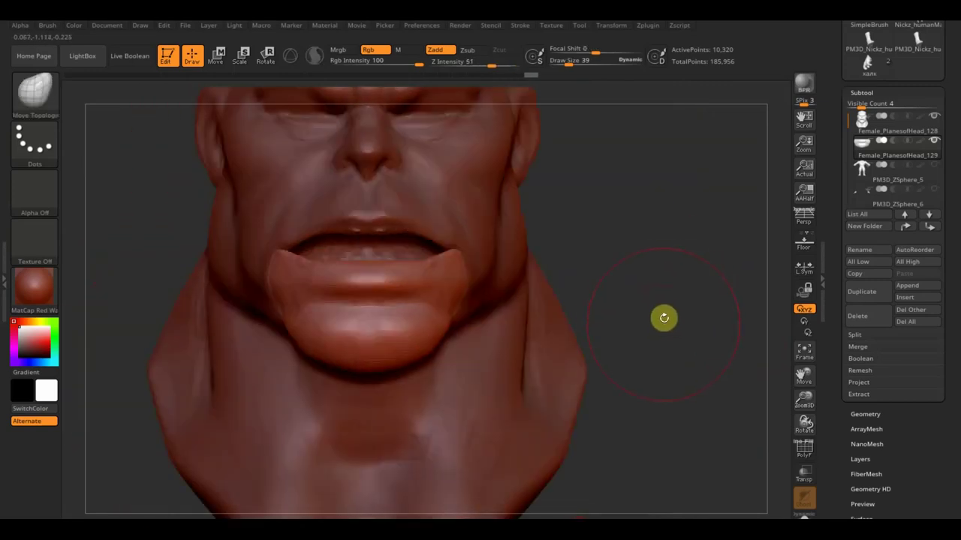
left_click_drag(663, 318, 654, 287, "alt")
left_click_drag(637, 175, 638, 211)
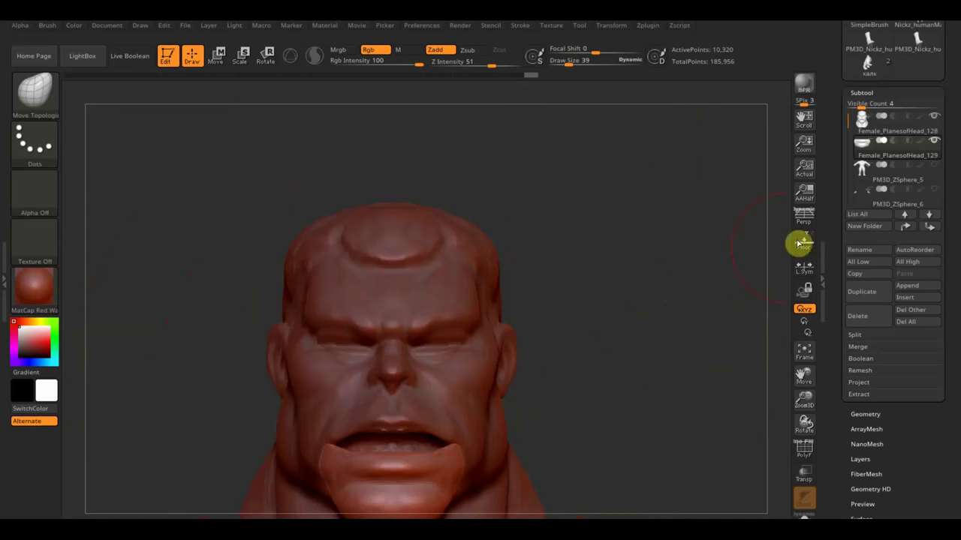
left_click(863, 123)
left_click_drag(571, 65, 552, 65)
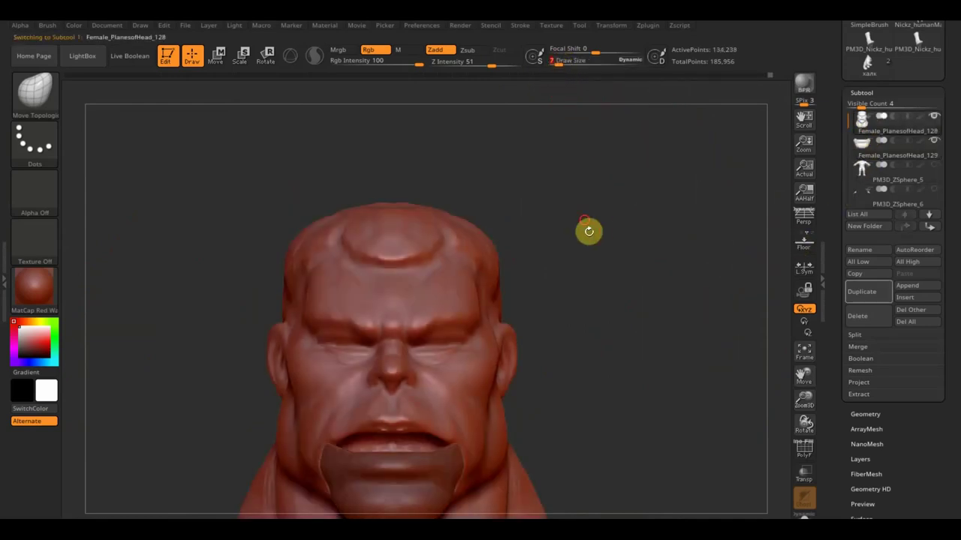
- Set draw size 7, zoom in on the face, and select the ClayBuildup brush
left_click_drag(588, 229, 618, 310, "alt")
left_click_drag(647, 253, 690, 356, "alt")
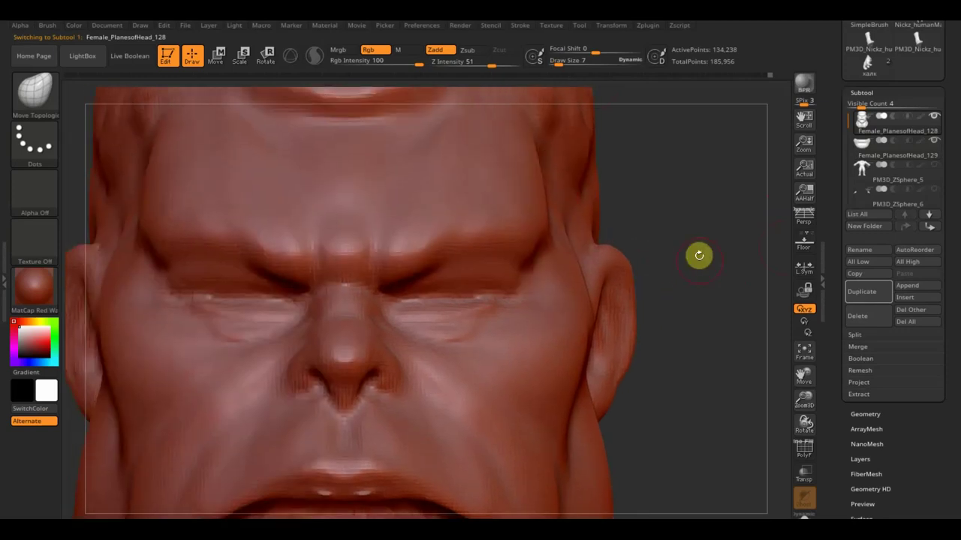
left_click_drag(698, 255, 723, 230, "alt")
key("1")
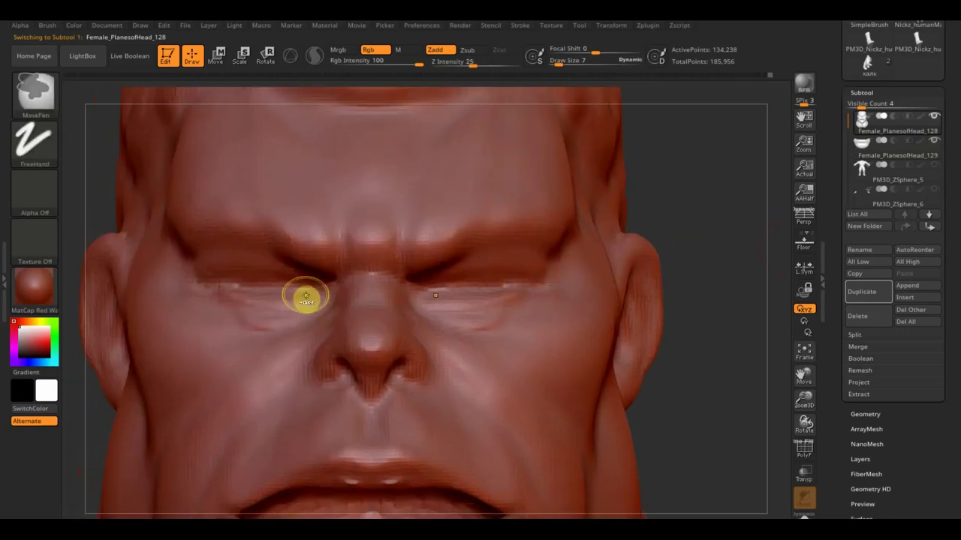
key("1")
key("1")
key("1")
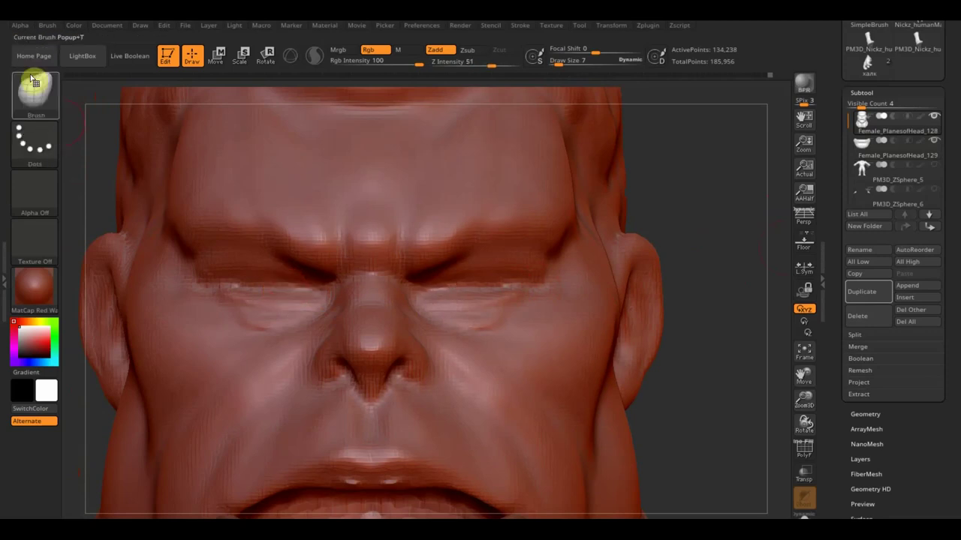
left_click(35, 90)
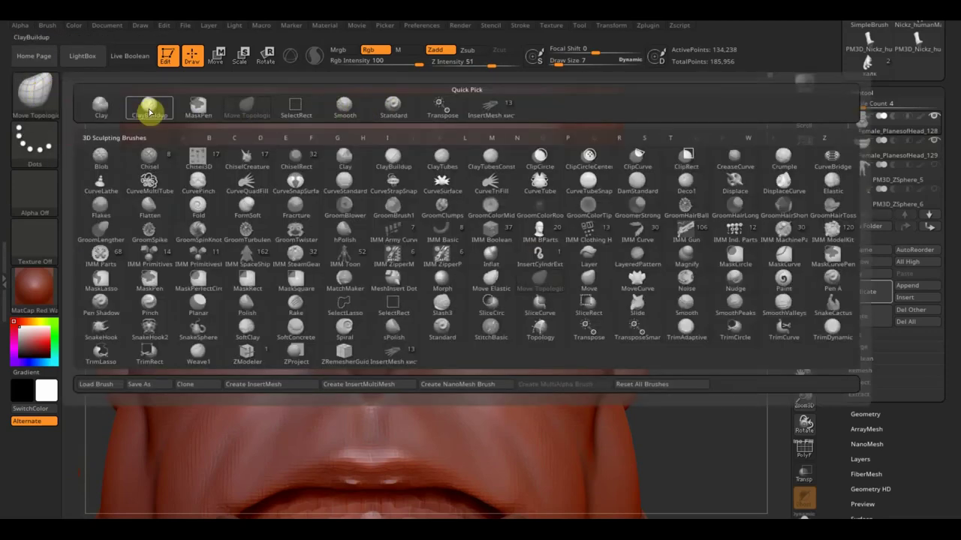
left_click(147, 109)
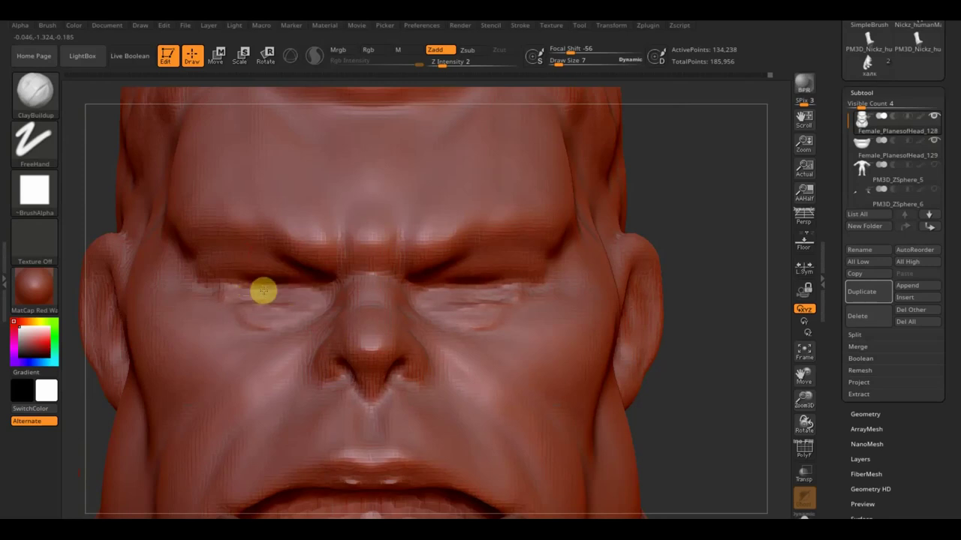
- Build up clay along the upper eyelid, under the lower eyelid and across the cheek
mouse_move(235, 296)
left_mouse_down()
mouse_move(312, 301)
mouse_move(275, 280)
mouse_move(217, 284)
mouse_move(230, 268)
mouse_move(208, 283)
mouse_move(236, 275)
mouse_move(206, 292)
mouse_move(226, 269)
mouse_move(298, 322)
mouse_move(220, 307)
mouse_move(255, 320)
left_mouse_up()
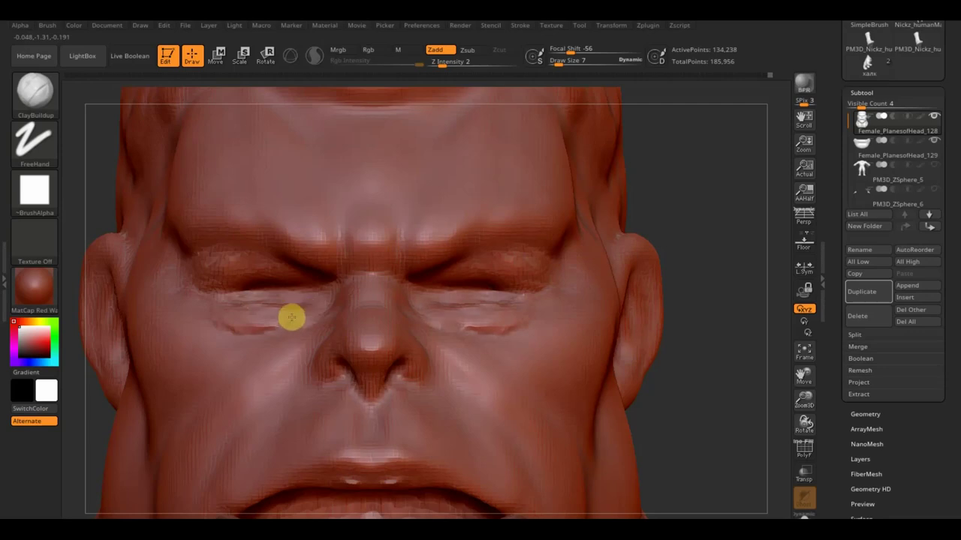
mouse_move(285, 329)
left_mouse_down()
mouse_move(257, 330)
mouse_move(273, 328)
left_mouse_up()
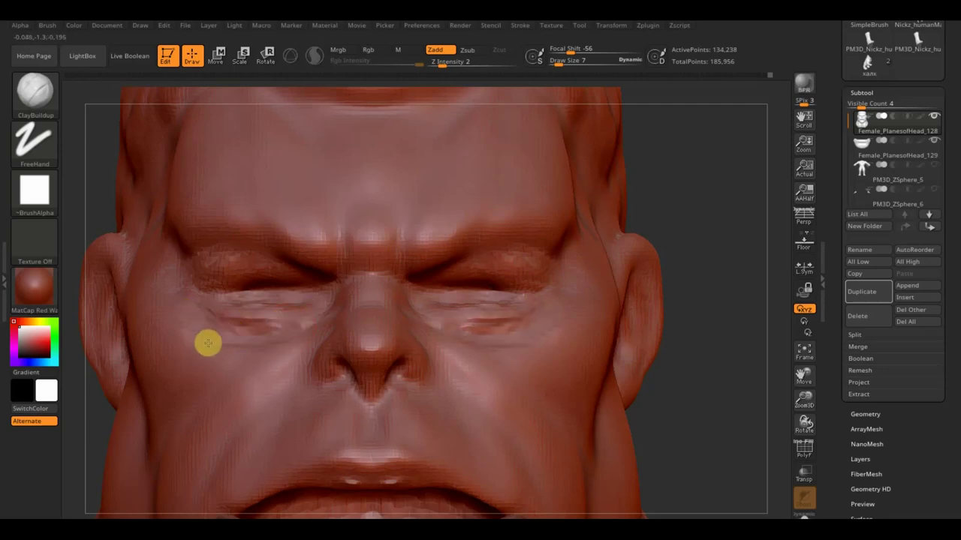
left_click_drag(243, 364, 217, 360)
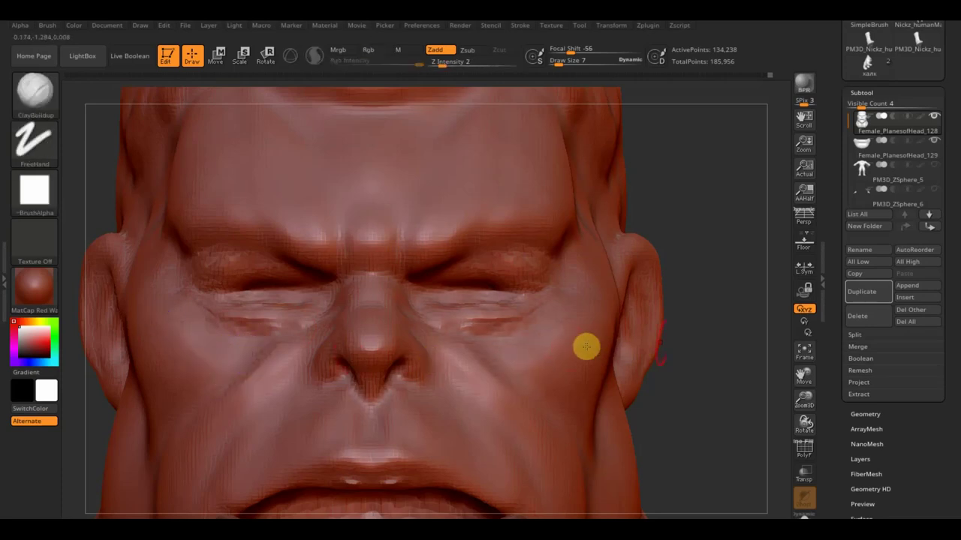
left_click_drag(725, 365, 543, 295)
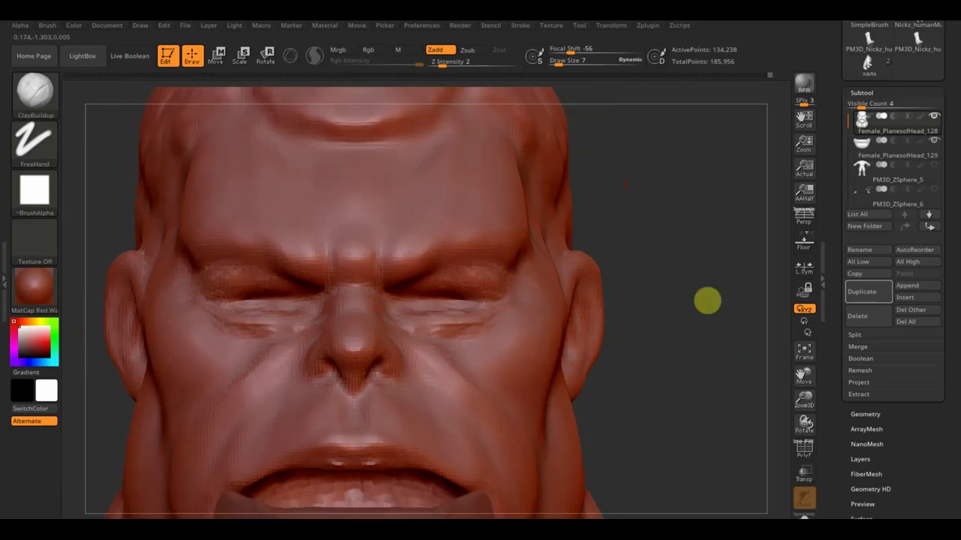
left_click_drag(618, 281, 720, 307)
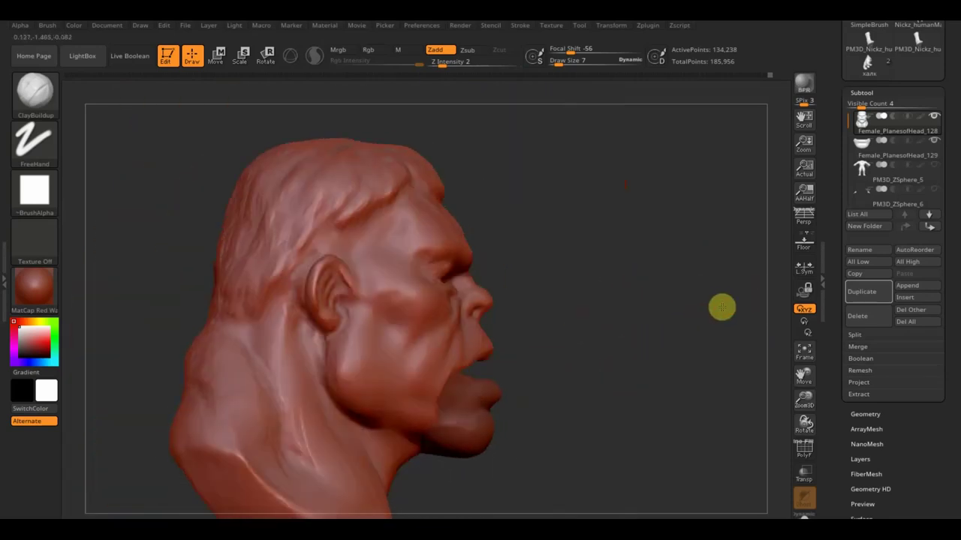
mouse_move(599, 229)
left_mouse_down("shift")
mouse_move(709, 248)
mouse_move(691, 228)
mouse_move(604, 279)
mouse_move(654, 365)
left_mouse_up("shift")
- Enlarge the brush to 112 and smooth the forehead bulge, checking it from profile and front
left_click_drag(574, 68, 581, 67)
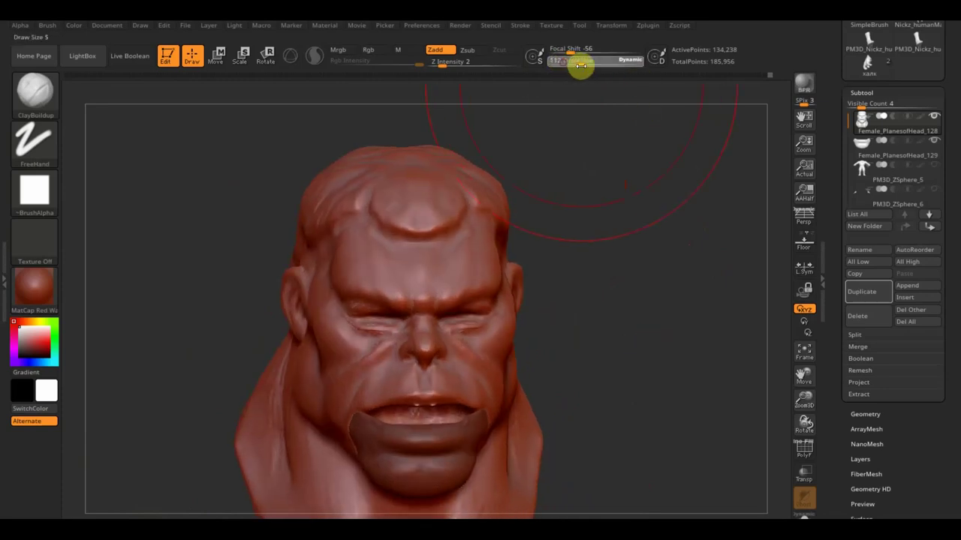
key("shift")
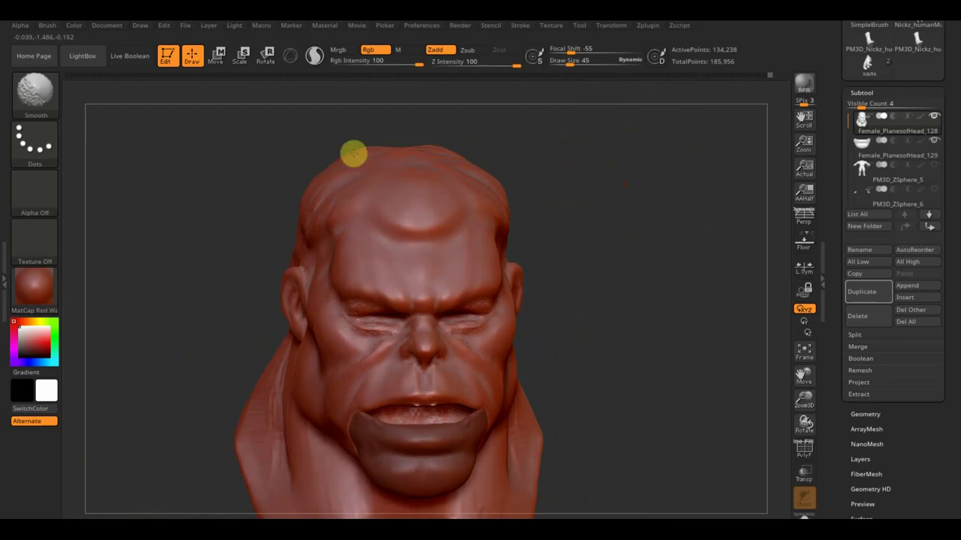
left_click_drag(431, 206, 407, 225, "shift")
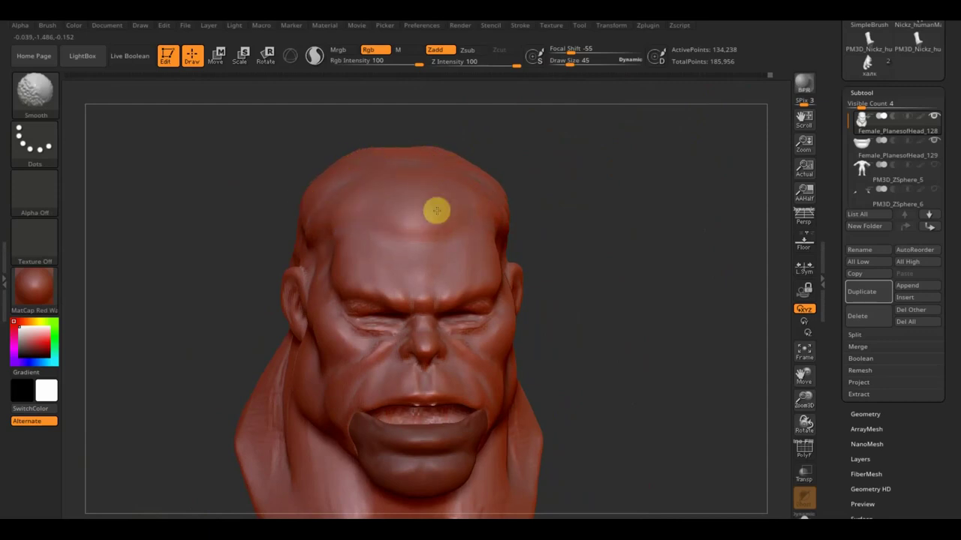
left_click_drag(466, 178, 526, 199)
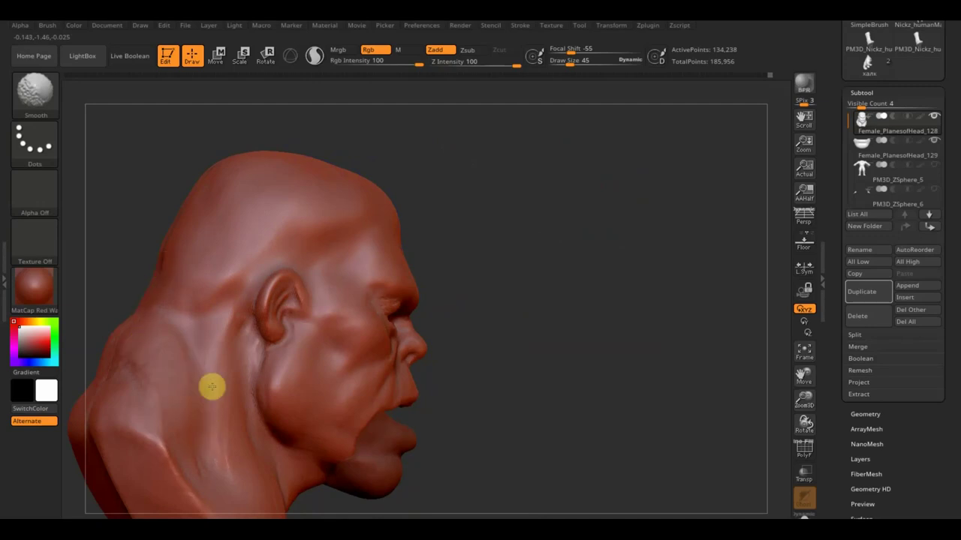
mouse_move(399, 157)
left_mouse_down()
mouse_move(456, 133)
mouse_move(584, 184)
mouse_move(633, 262)
mouse_move(616, 258)
mouse_move(648, 341)
left_mouse_up()
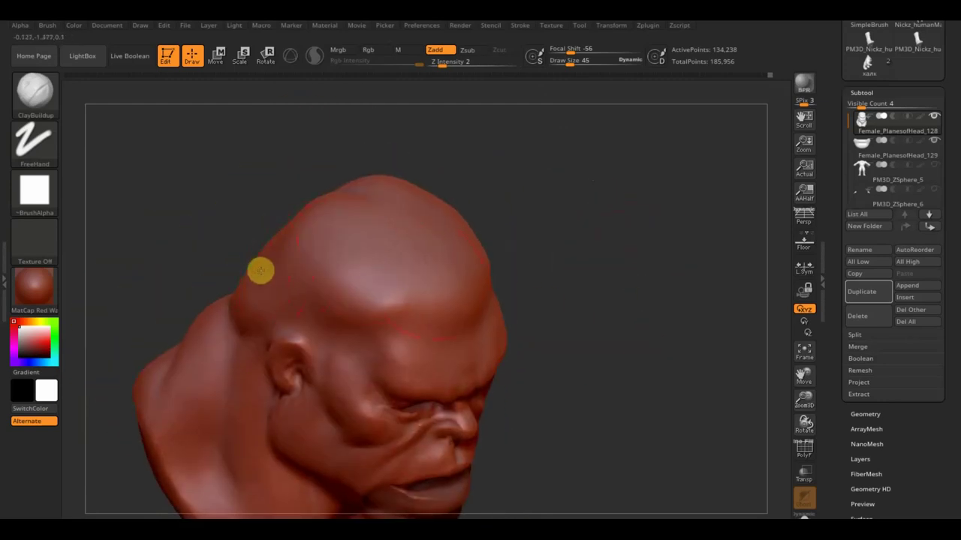
mouse_move(635, 247)
left_mouse_down("shift")
mouse_move(614, 183)
mouse_move(571, 200)
left_mouse_up("shift")
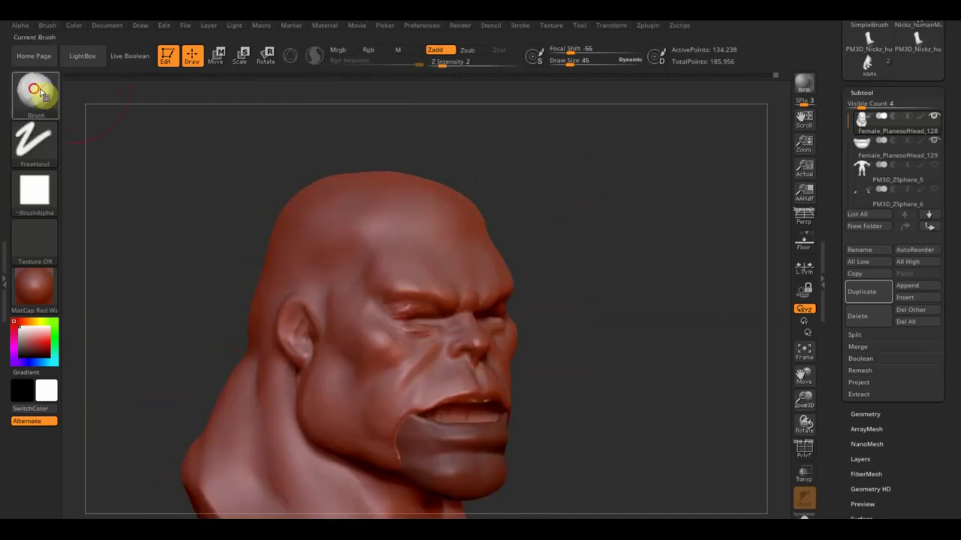
left_click(35, 93)
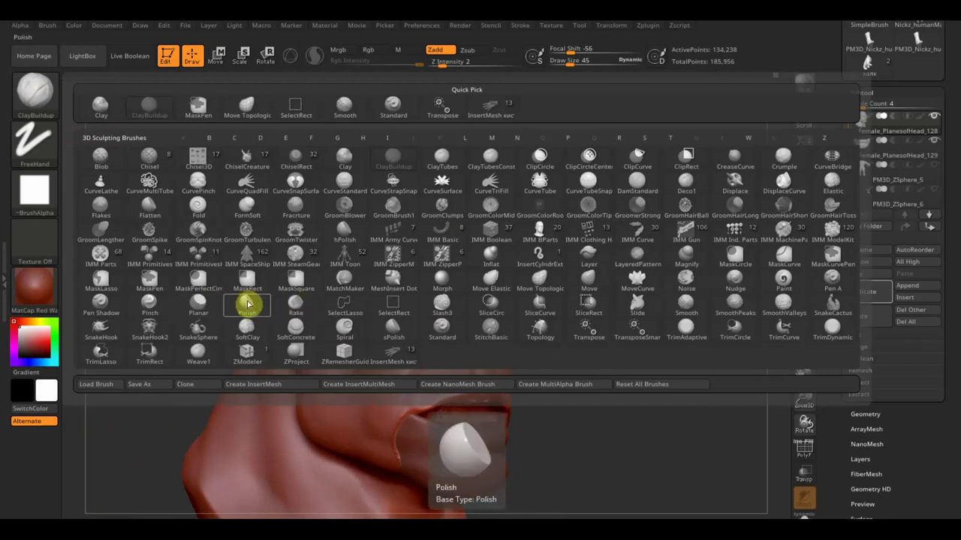
- Switch to the Polish brush and polish the brow, the skull top and the back of the skull
left_click(248, 303)
left_click_drag(546, 196, 613, 210)
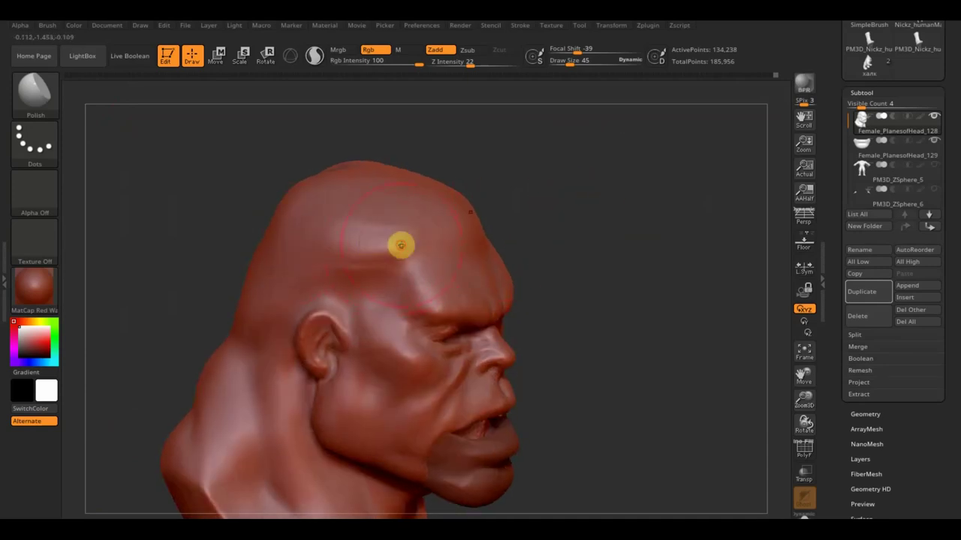
mouse_move(378, 244)
left_mouse_down()
mouse_move(317, 225)
mouse_move(418, 215)
mouse_move(353, 255)
mouse_move(372, 260)
left_mouse_up()
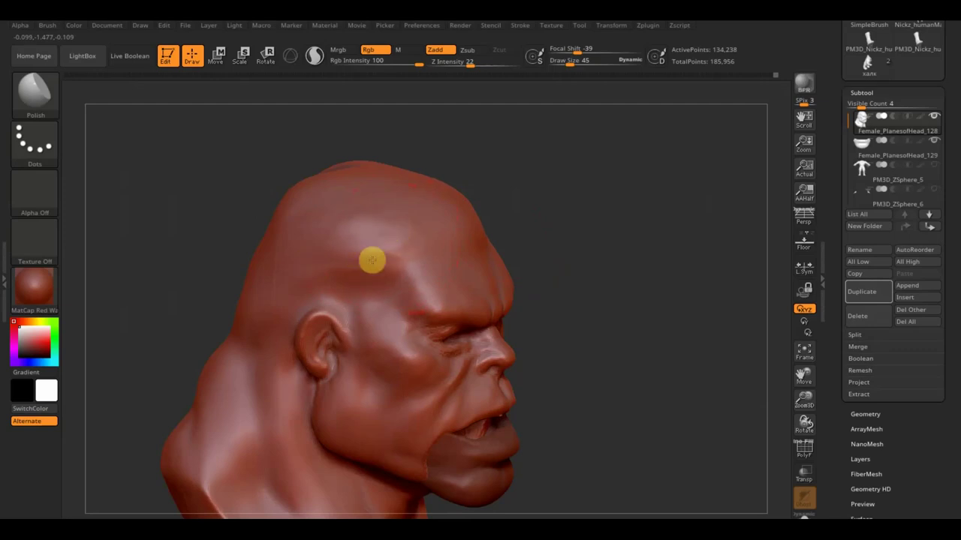
mouse_move(429, 111)
left_mouse_down()
mouse_move(543, 125)
mouse_move(490, 152)
left_mouse_up()
mouse_move(285, 193)
left_mouse_down()
mouse_move(253, 178)
mouse_move(278, 206)
mouse_move(280, 248)
left_mouse_up()
left_click_drag(282, 208, 307, 199)
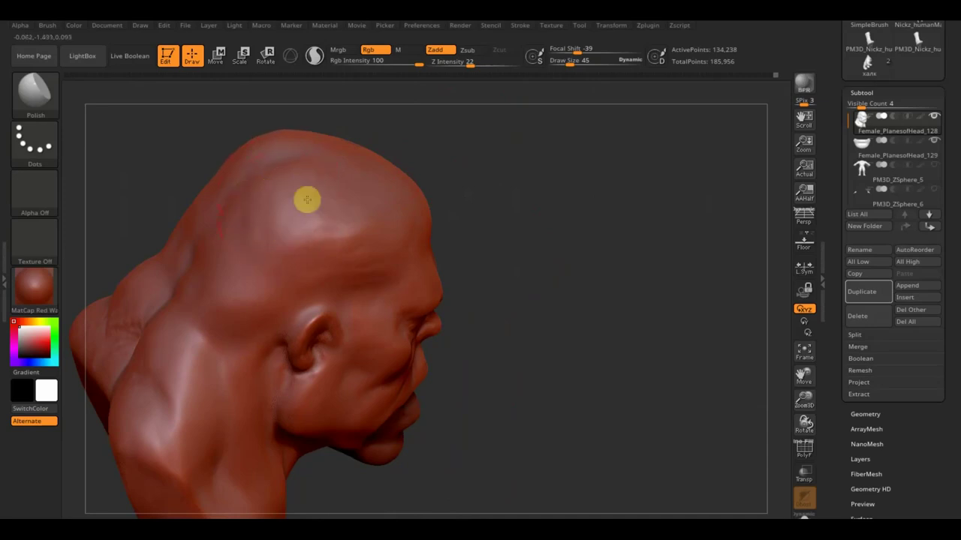
left_click_drag(189, 262, 229, 283)
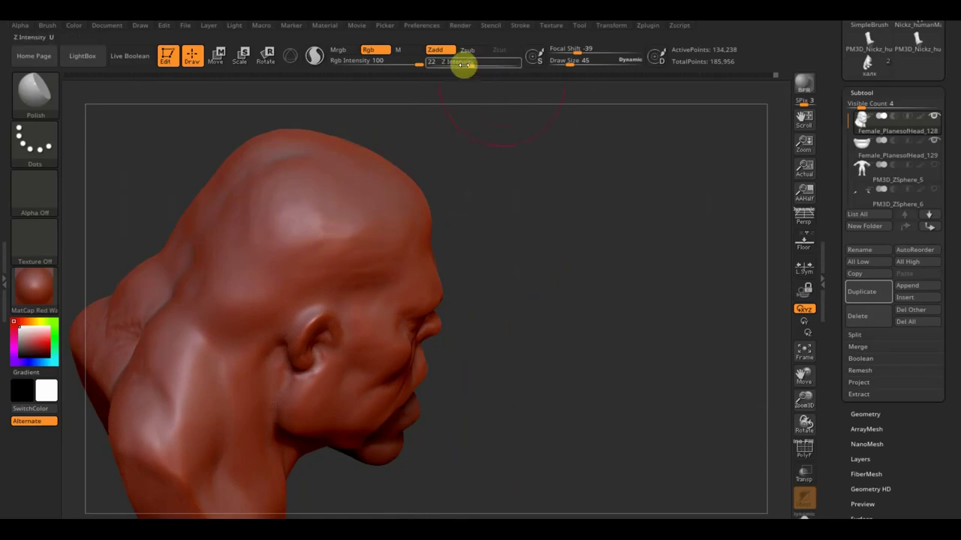
- Raise Z Intensity above 22, soften the forehead bump, refine the crown, and toggle Zsub
mouse_move(476, 65)
left_mouse_down()
mouse_move(491, 64)
mouse_move(473, 66)
left_mouse_up()
mouse_move(347, 202)
left_mouse_down()
mouse_move(277, 203)
mouse_move(298, 198)
mouse_move(303, 223)
mouse_move(338, 230)
mouse_move(292, 228)
left_mouse_up()
mouse_move(502, 208)
left_mouse_down()
mouse_move(470, 180)
mouse_move(486, 199)
left_mouse_up()
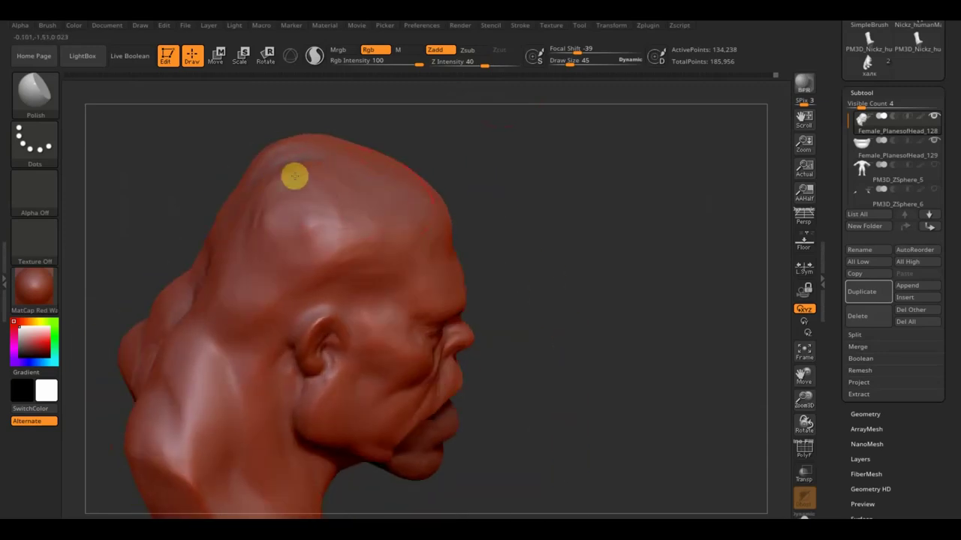
mouse_move(271, 188)
left_mouse_down()
mouse_move(277, 162)
mouse_move(228, 164)
mouse_move(292, 183)
mouse_move(273, 265)
mouse_move(317, 174)
mouse_move(303, 240)
mouse_move(354, 251)
mouse_move(260, 278)
mouse_move(284, 277)
left_mouse_up()
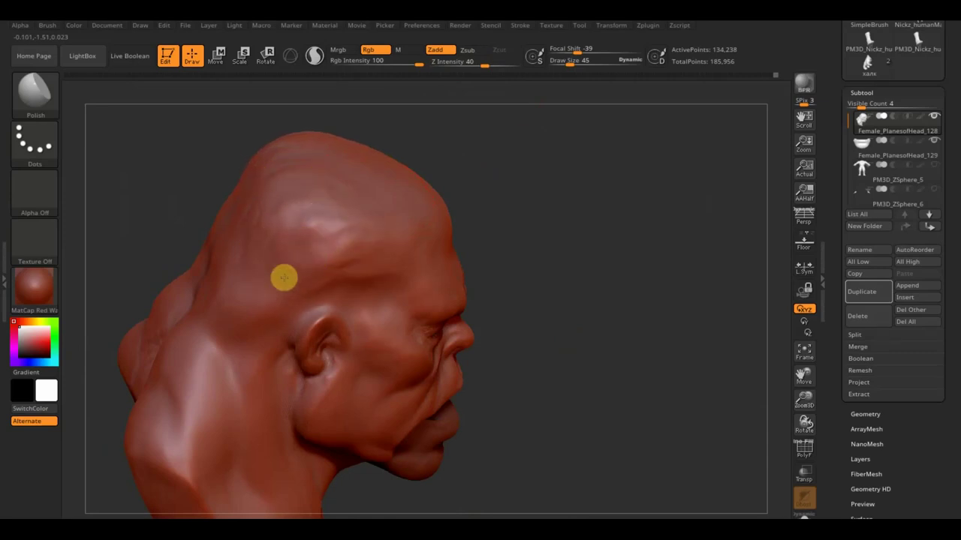
mouse_move(513, 216)
left_mouse_down()
mouse_move(487, 197)
mouse_move(453, 197)
mouse_move(504, 190)
left_mouse_up()
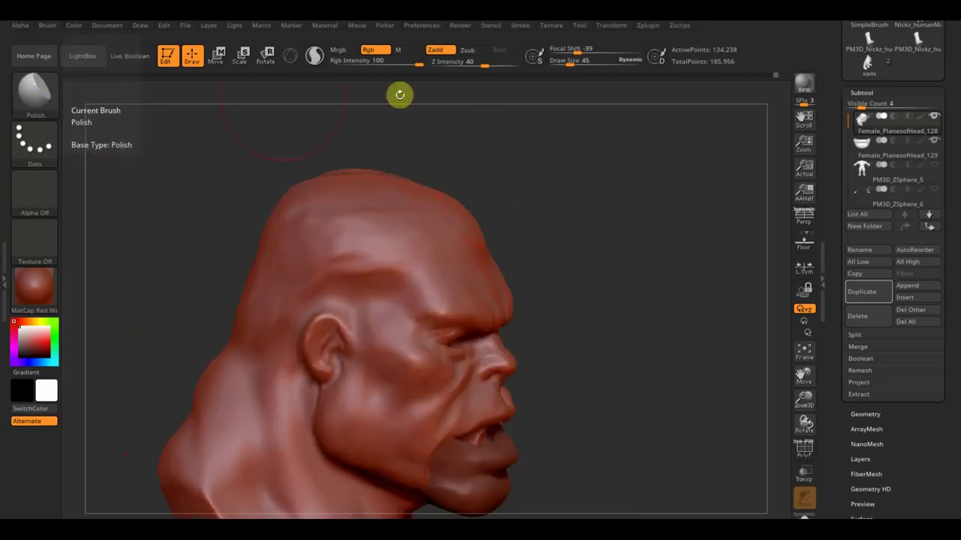
left_click(473, 52)
left_click_drag(506, 125, 543, 178)
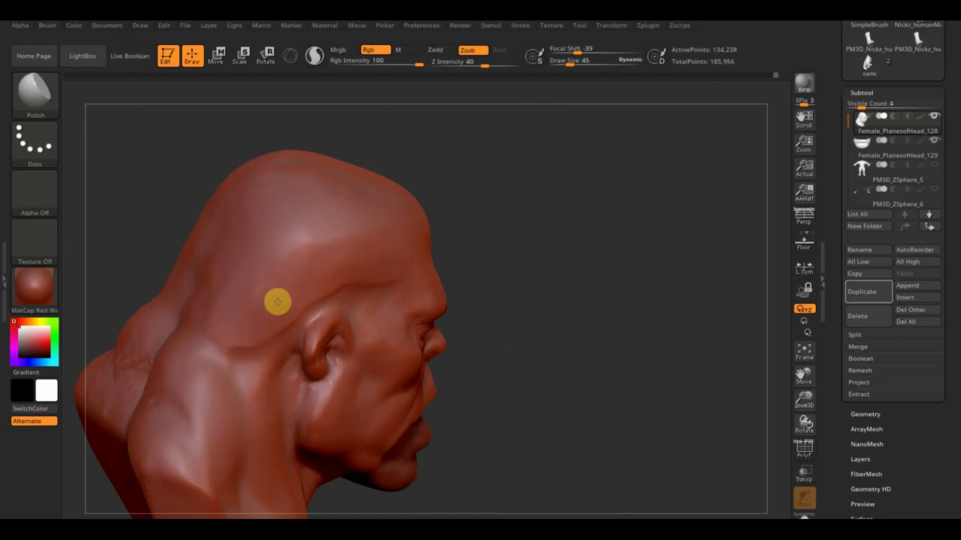
- Review the polished skull from front, profile and rear three-quarter views
mouse_move(451, 229)
left_mouse_down()
mouse_move(568, 208)
mouse_move(530, 200)
left_mouse_up()
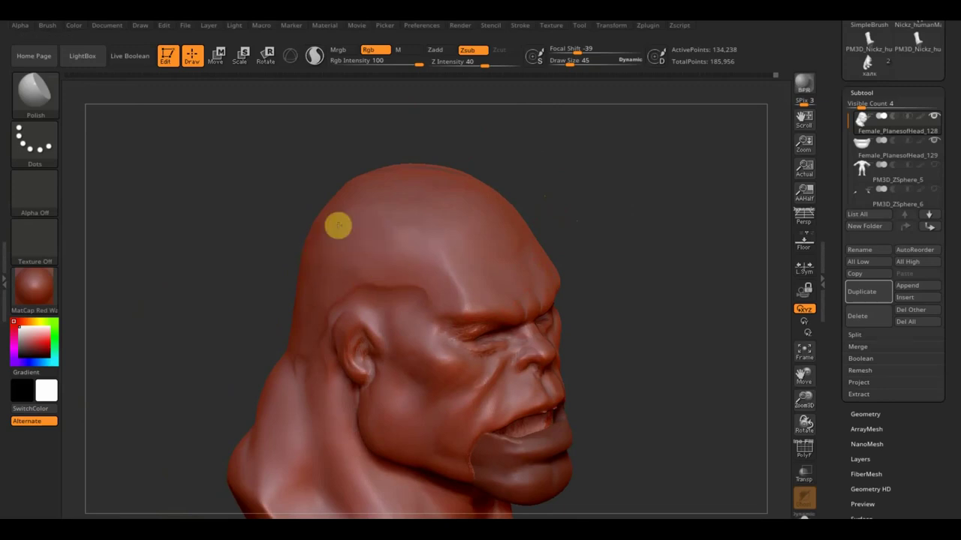
mouse_move(642, 194)
left_mouse_down()
mouse_move(672, 183)
mouse_move(512, 196)
left_mouse_up()
key("shift")
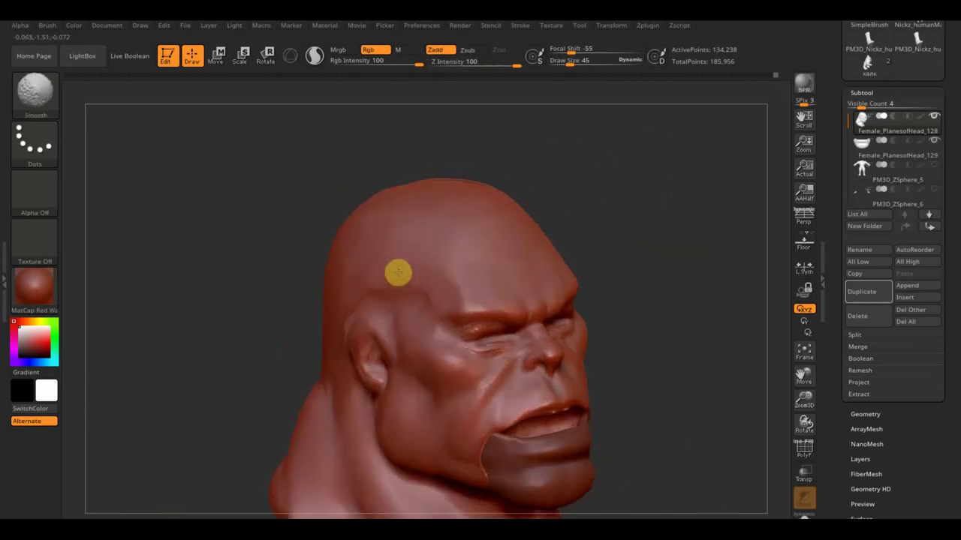
key("alt")
left_click_drag(388, 202, 659, 173)
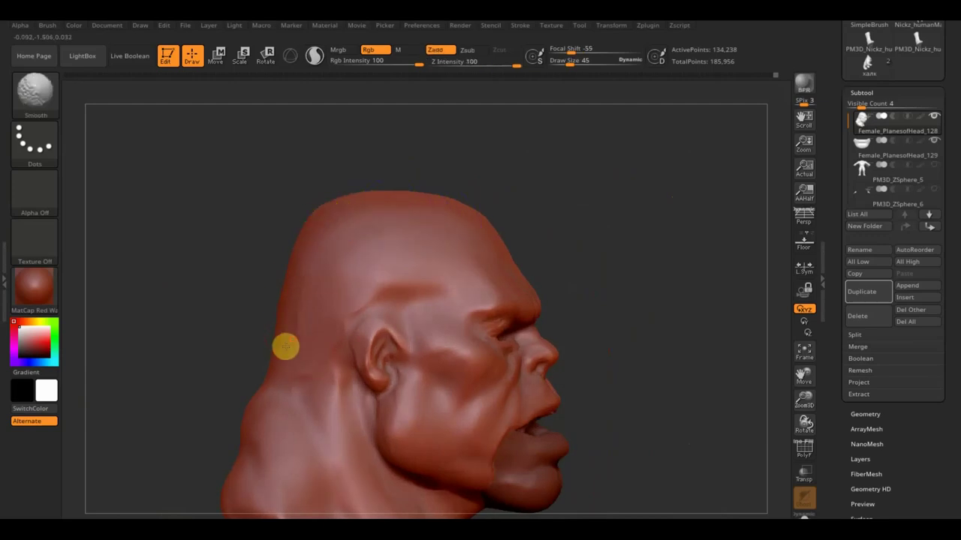
left_click_drag(280, 344, 549, 138)
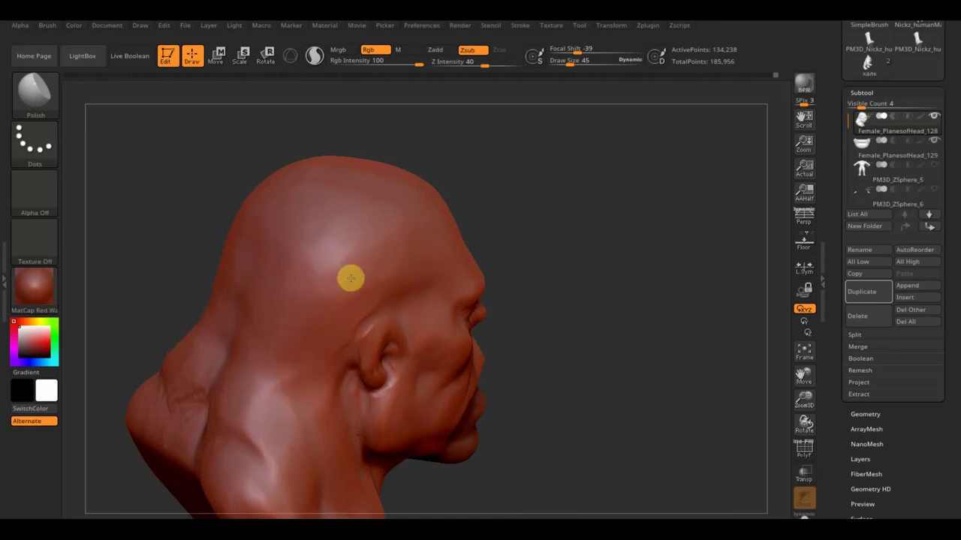
mouse_move(538, 242)
left_mouse_down()
mouse_move(489, 208)
mouse_move(560, 220)
mouse_move(543, 225)
left_mouse_up()
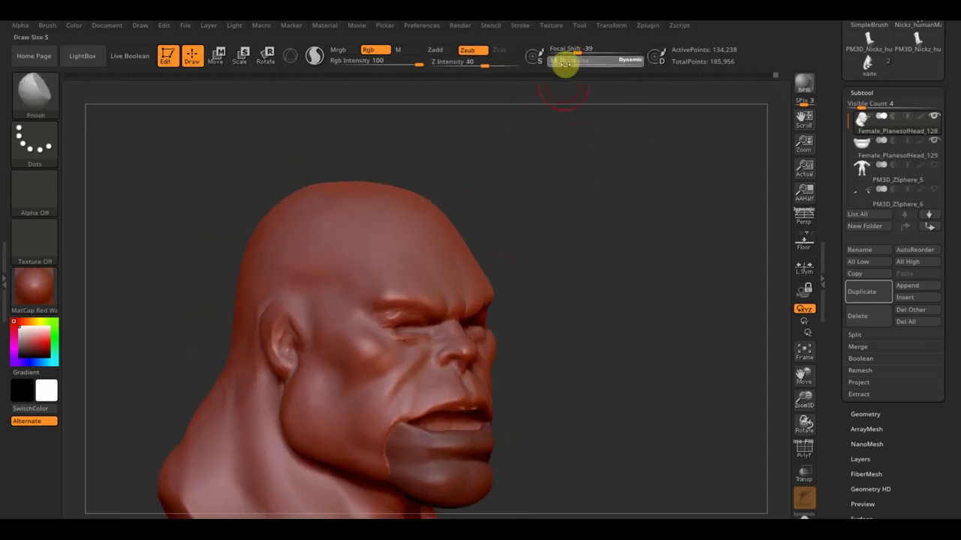
- Switch to ClayBuildup at draw size 7 with the head turned to a right profile
left_click(34, 90)
left_click(149, 107)
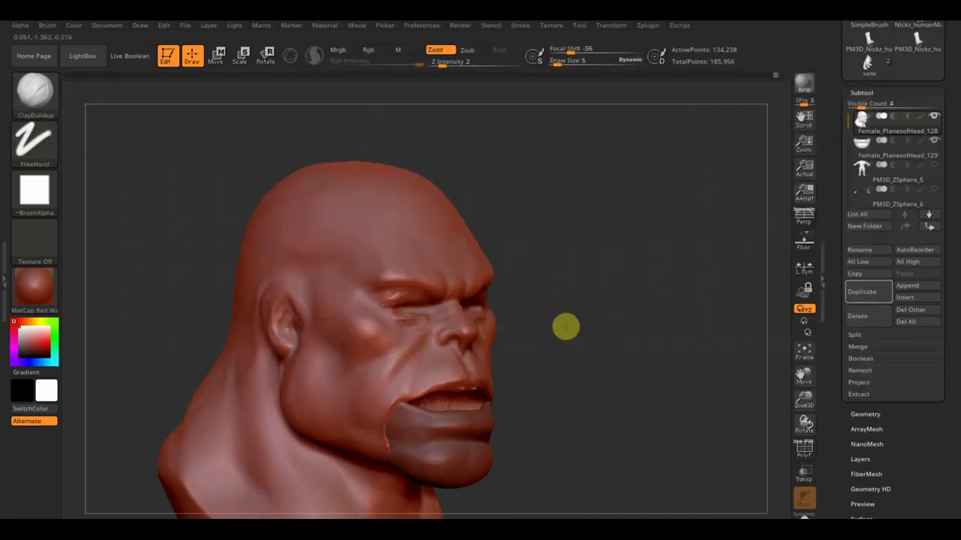
right_click_drag(564, 326, 593, 370, "ctrl")
left_click_drag(641, 253, 245, 329)
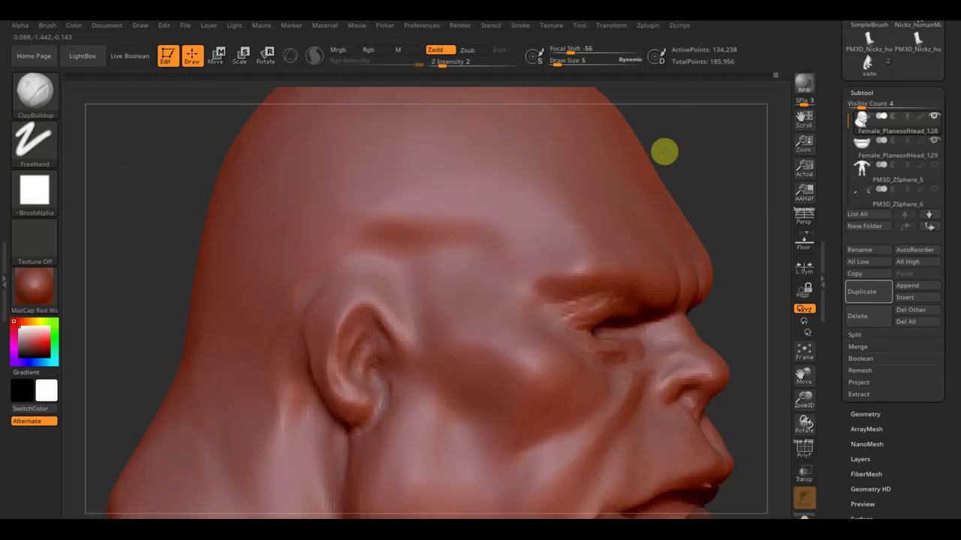
left_click(331, 295)
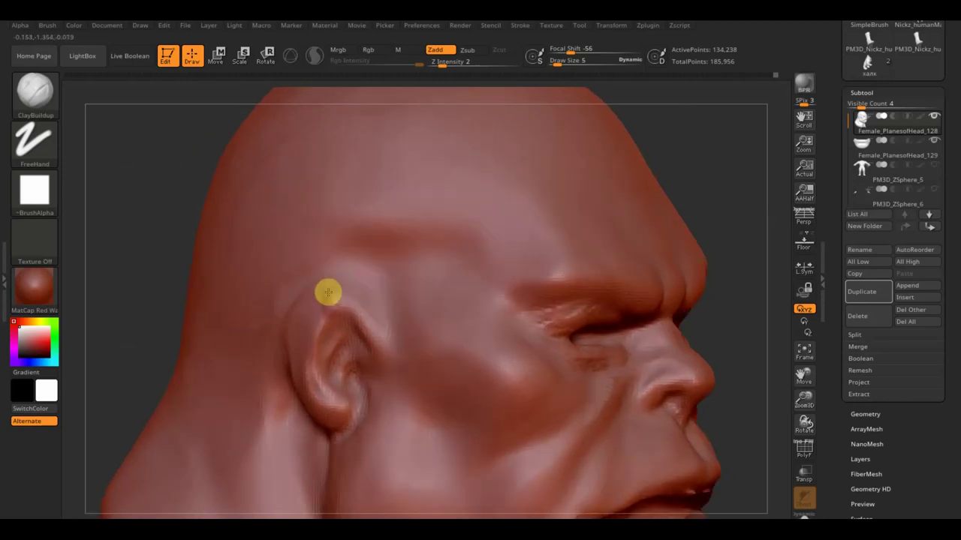
left_click(557, 66)
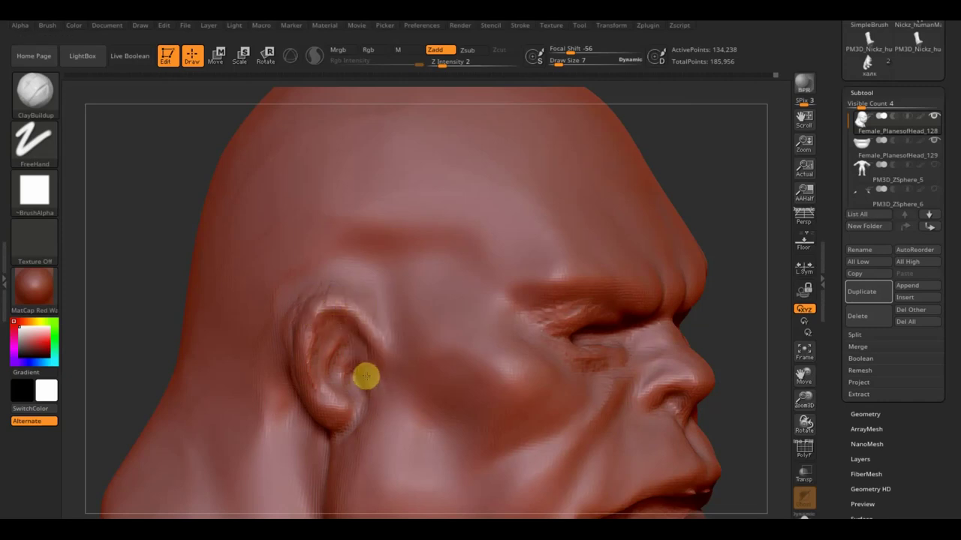
- Build a raised clay ridge along the ear's front rim
left_click_drag(376, 381, 368, 320)
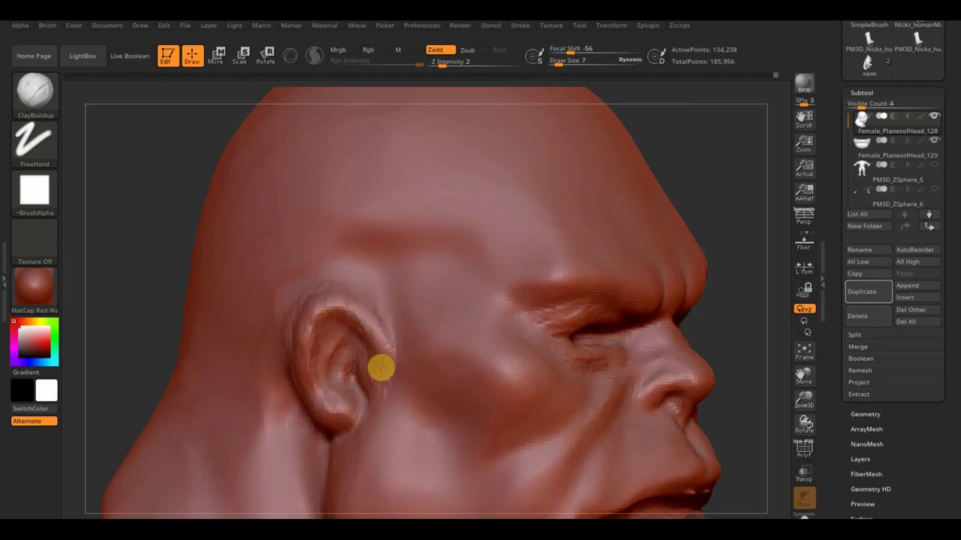
mouse_move(170, 225)
left_mouse_down()
mouse_move(209, 233)
mouse_move(253, 274)
left_mouse_up()
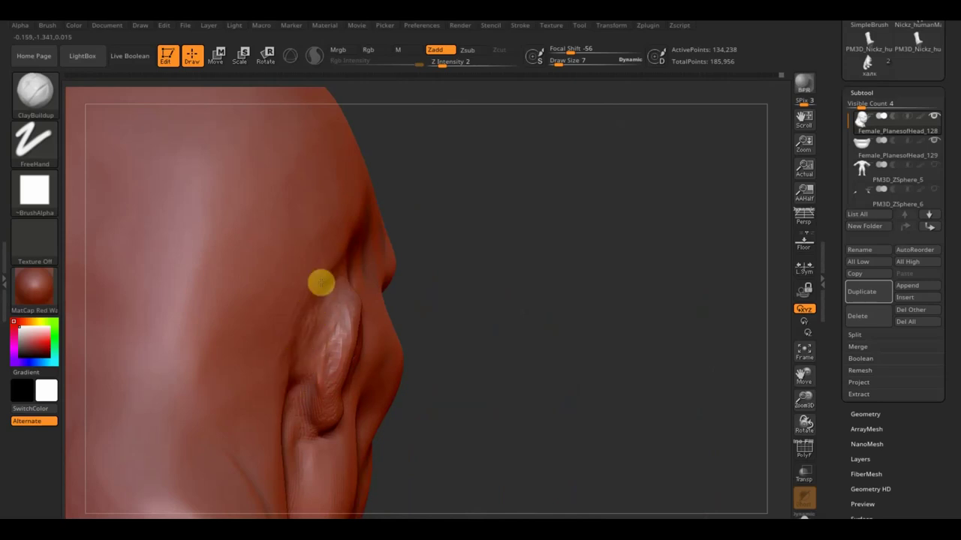
left_click_drag(493, 288, 469, 368)
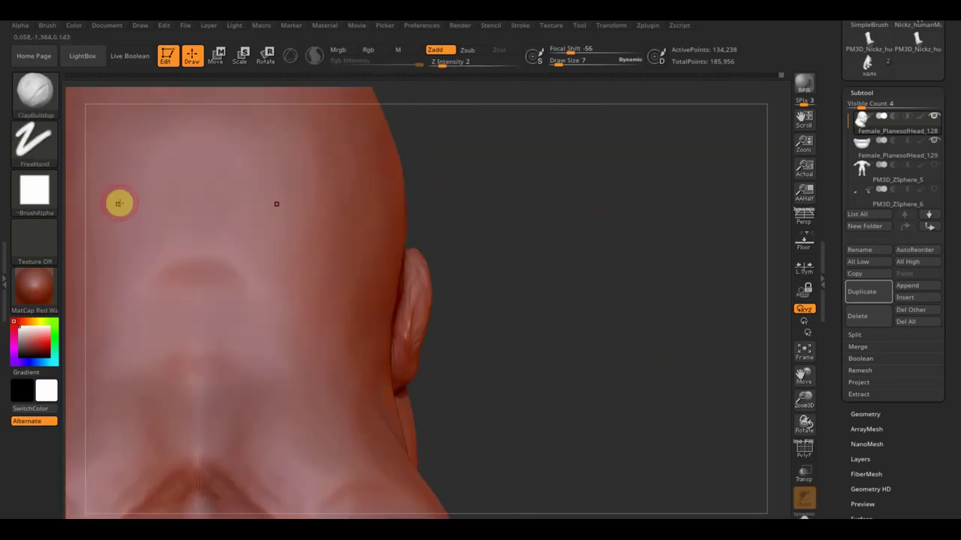
left_click(43, 104)
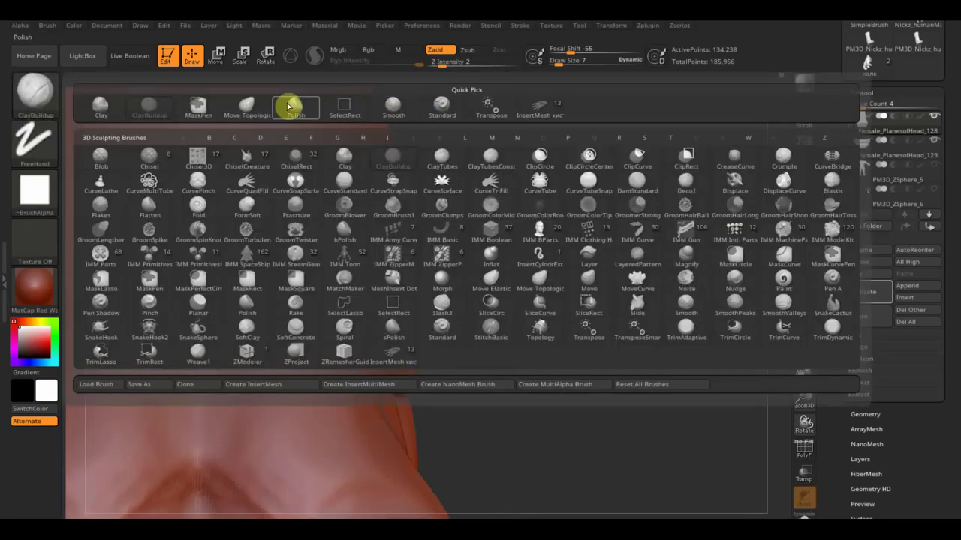
- With Move Topological at size 42, pull the ear outward, reshape the lobe and lift the upper rim
left_click(244, 105)
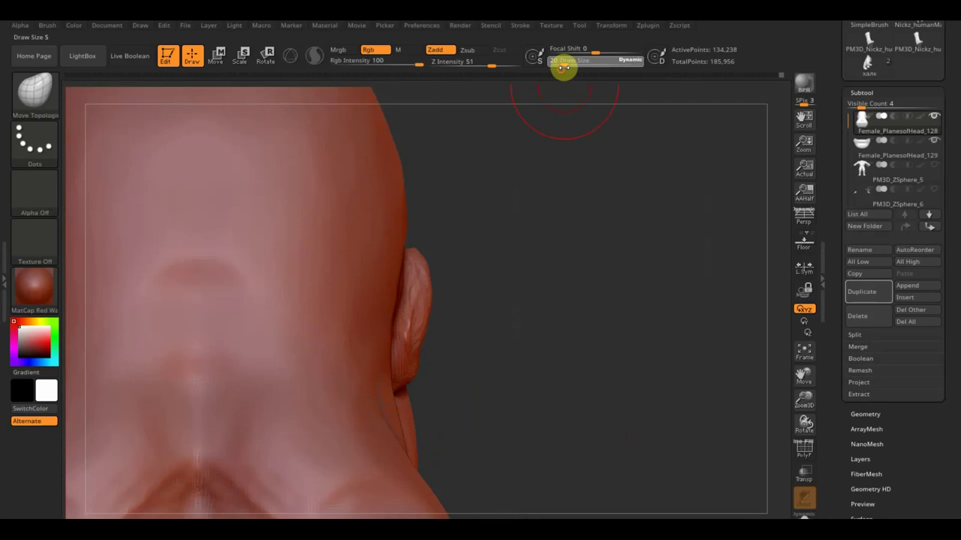
left_click_drag(559, 63, 569, 64)
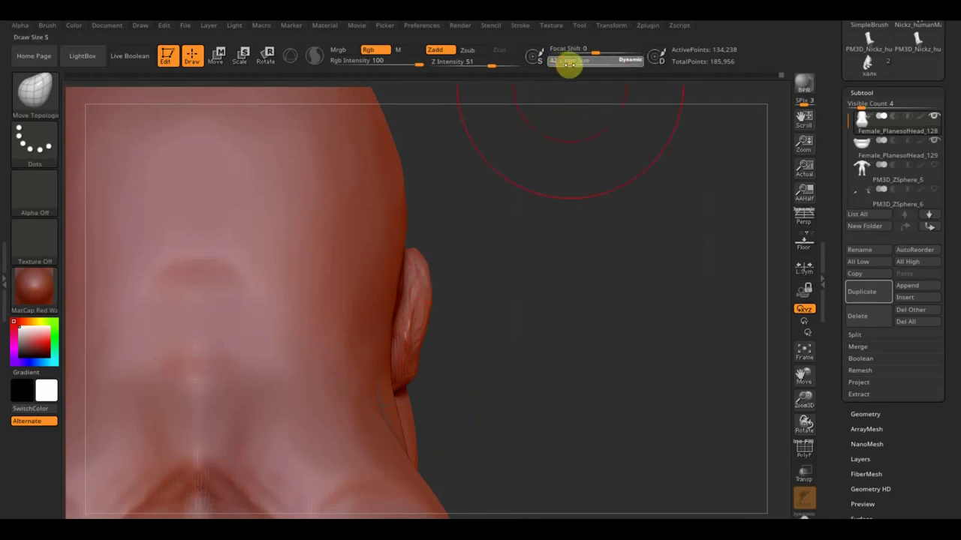
left_click_drag(420, 272, 442, 258)
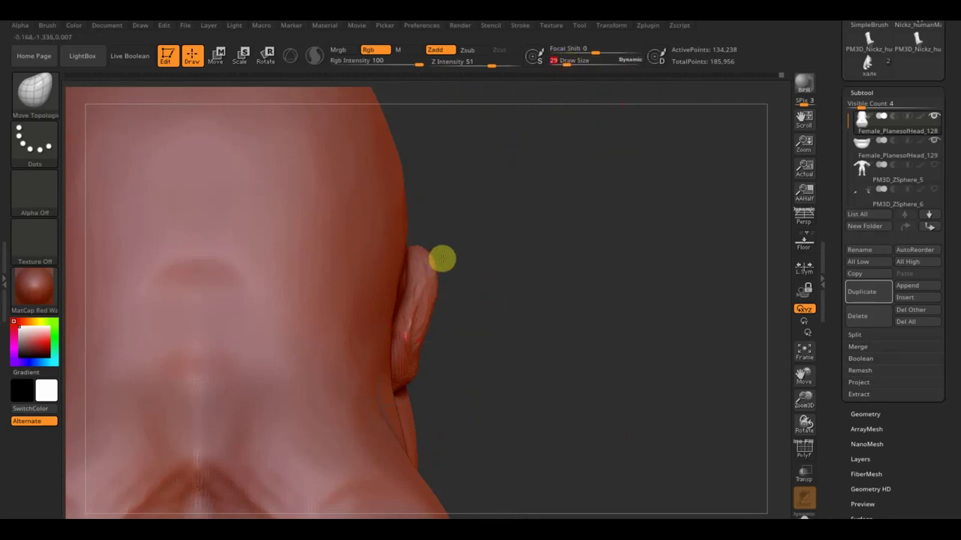
mouse_move(434, 335)
right_mouse_down()
mouse_move(506, 324)
mouse_move(442, 337)
mouse_move(470, 337)
mouse_move(436, 316)
right_mouse_up()
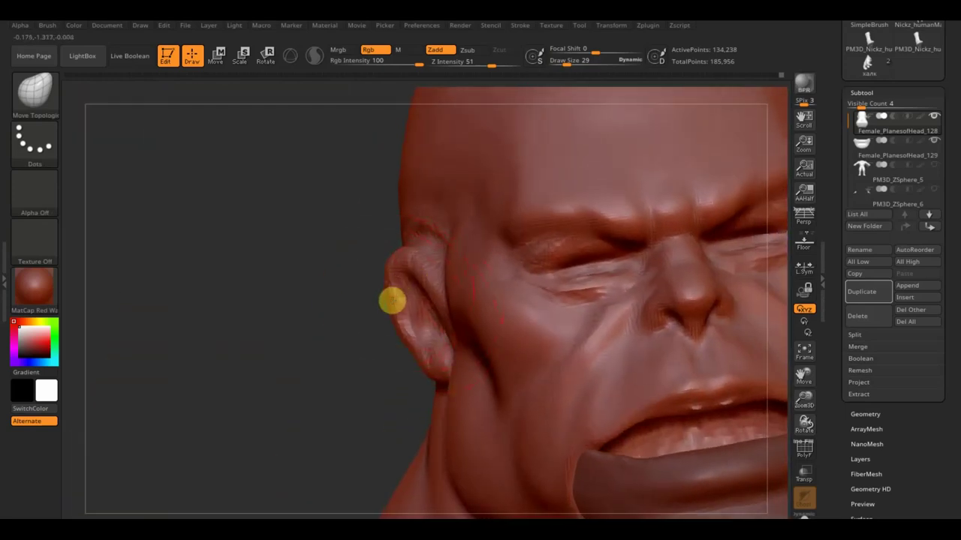
left_click_drag(392, 301, 356, 294)
mouse_move(407, 337)
left_mouse_down()
mouse_move(388, 364)
mouse_move(397, 333)
left_mouse_up()
left_click_drag(385, 262, 383, 250)
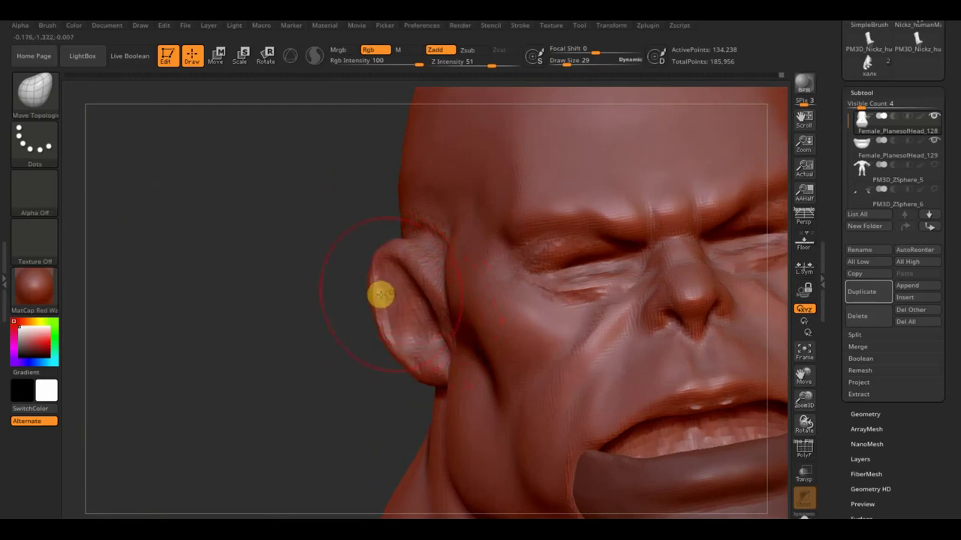
- View the whole head from the front and side, then reduce the brush size
mouse_move(368, 290)
right_mouse_down()
mouse_move(243, 313)
mouse_move(195, 217)
right_mouse_up()
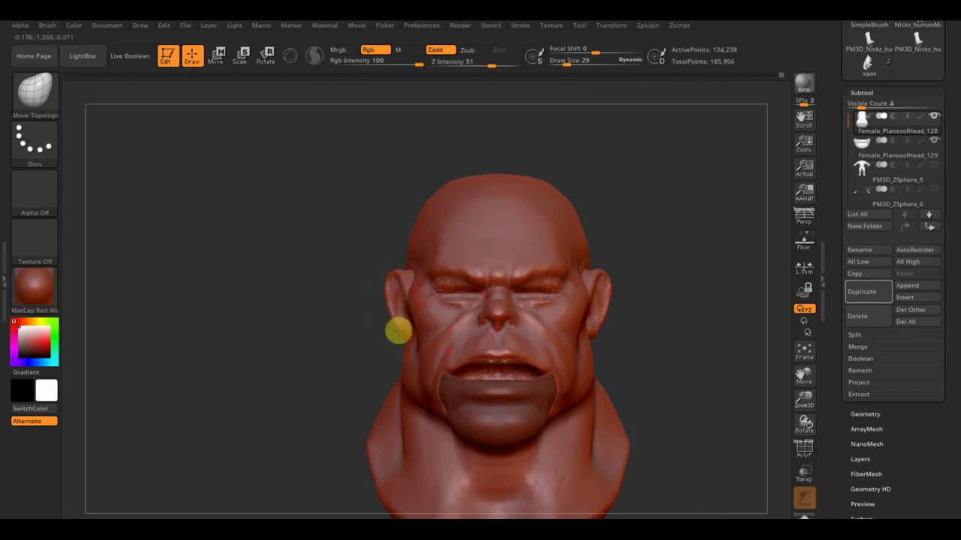
mouse_move(686, 357)
left_mouse_down("alt")
mouse_move(342, 387)
mouse_move(437, 325)
left_mouse_up("alt")
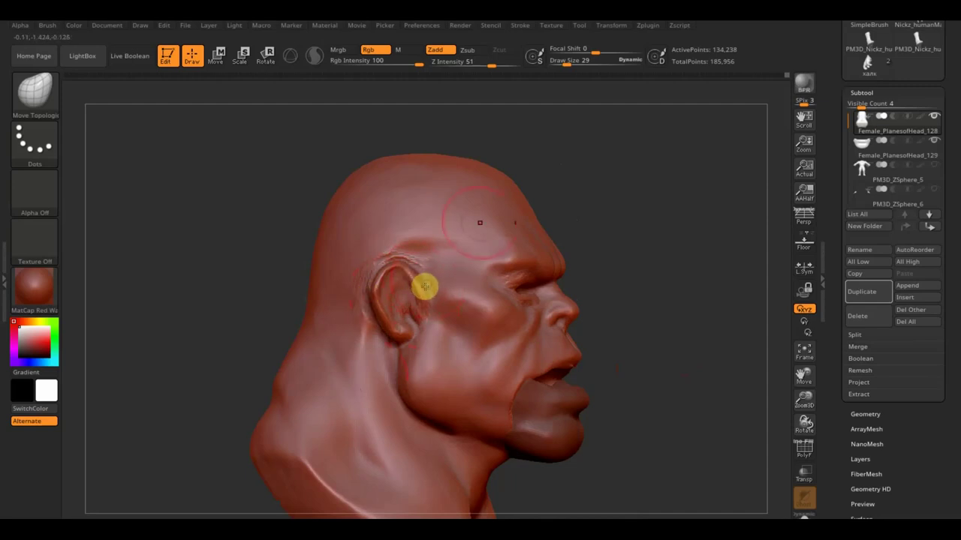
left_click_drag(681, 211, 684, 217)
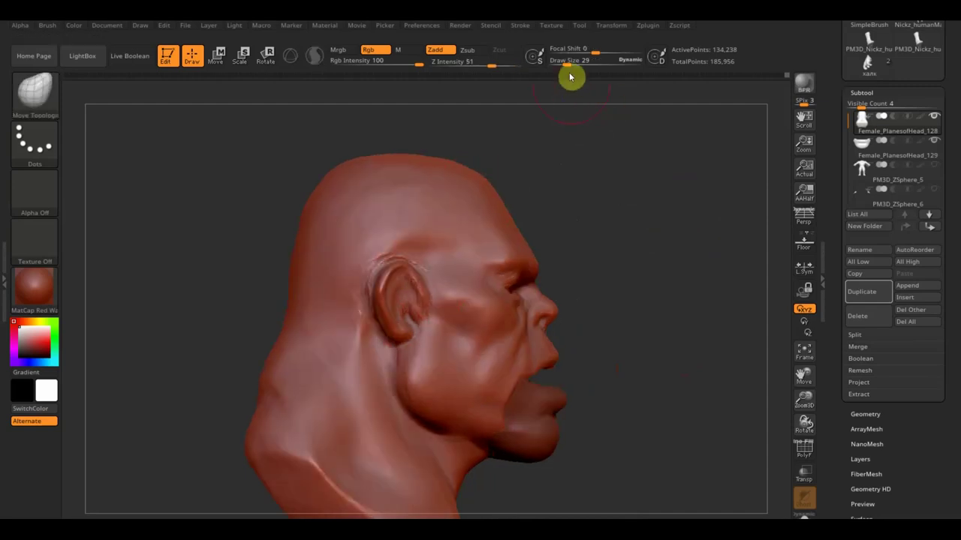
left_click_drag(568, 65, 562, 65)
- With ClayBuildup, smooth the rough surface around the ear and build clay along its edge
left_click(45, 91)
left_click(154, 100)
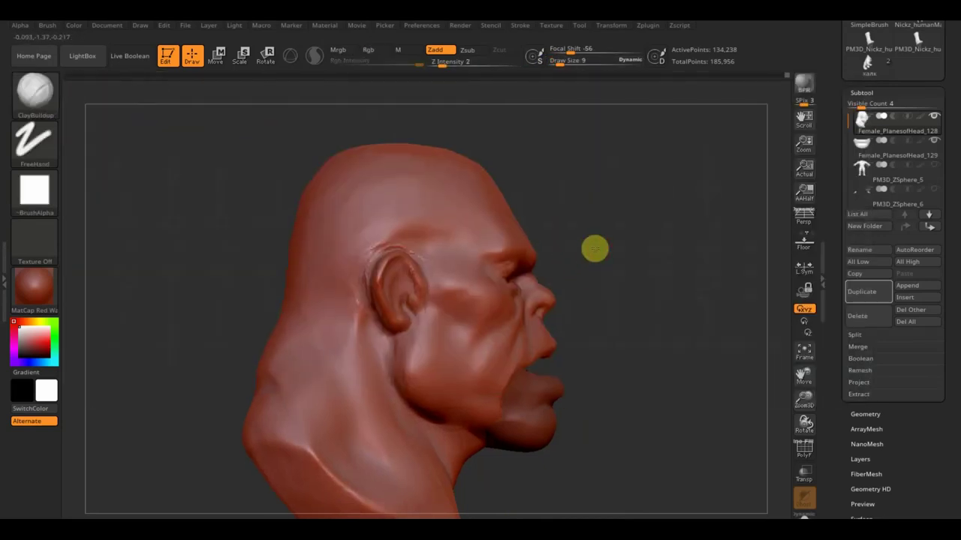
right_click_drag(594, 249, 605, 322, "ctrl")
key("shift")
mouse_move(422, 259)
left_mouse_down("shift")
mouse_move(390, 225)
mouse_move(328, 243)
mouse_move(312, 389)
left_mouse_up("shift")
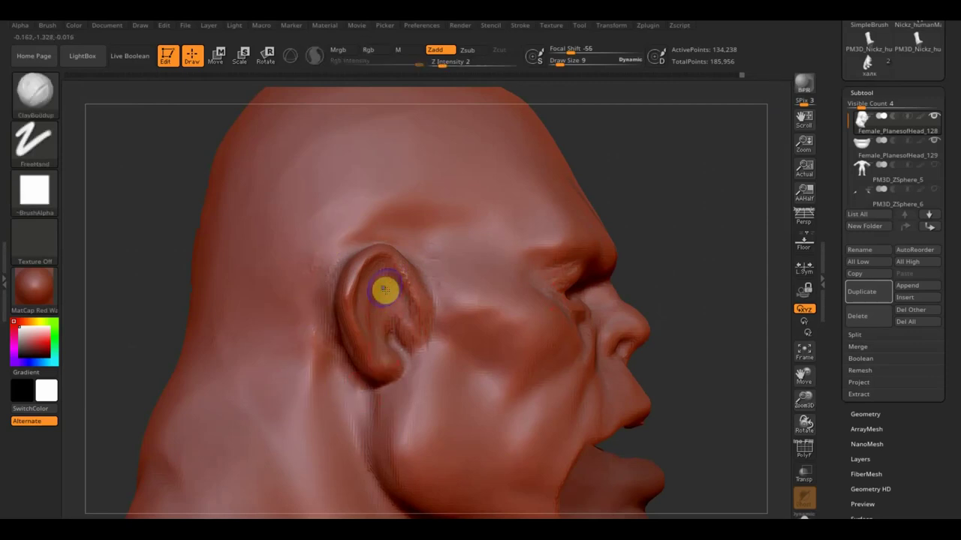
right_click_drag(592, 246, 682, 223)
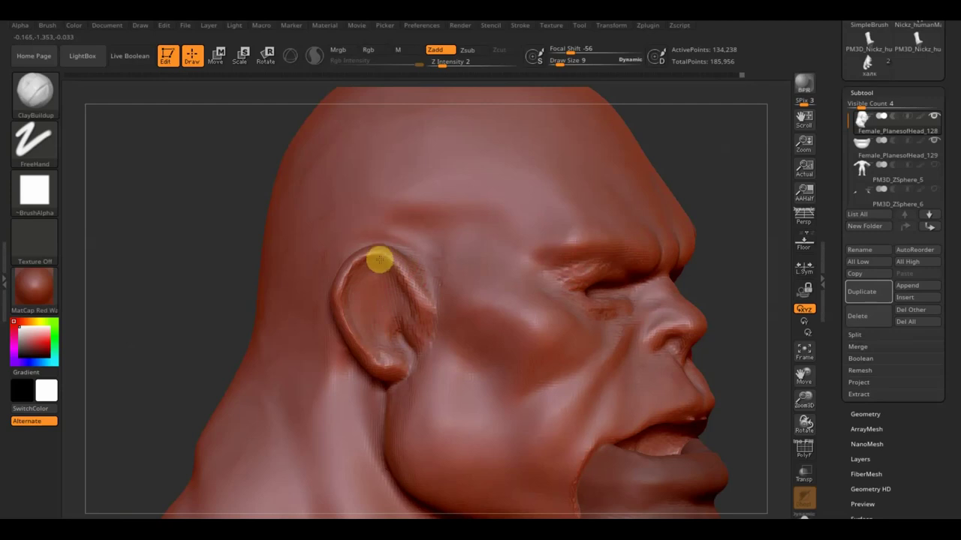
left_click_drag(379, 260, 379, 290)
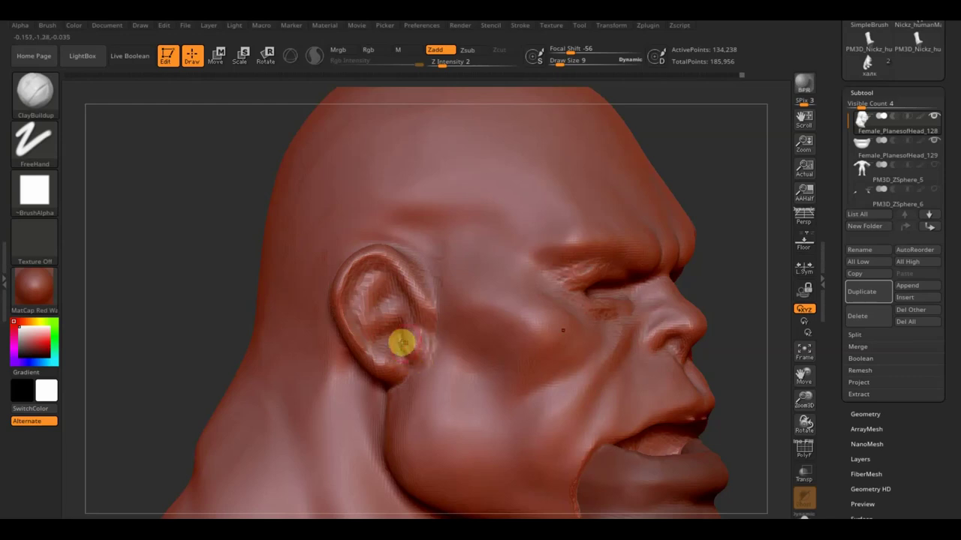
- Smooth the ear and neck surfaces, checking the head from front, side and back
key("shift")
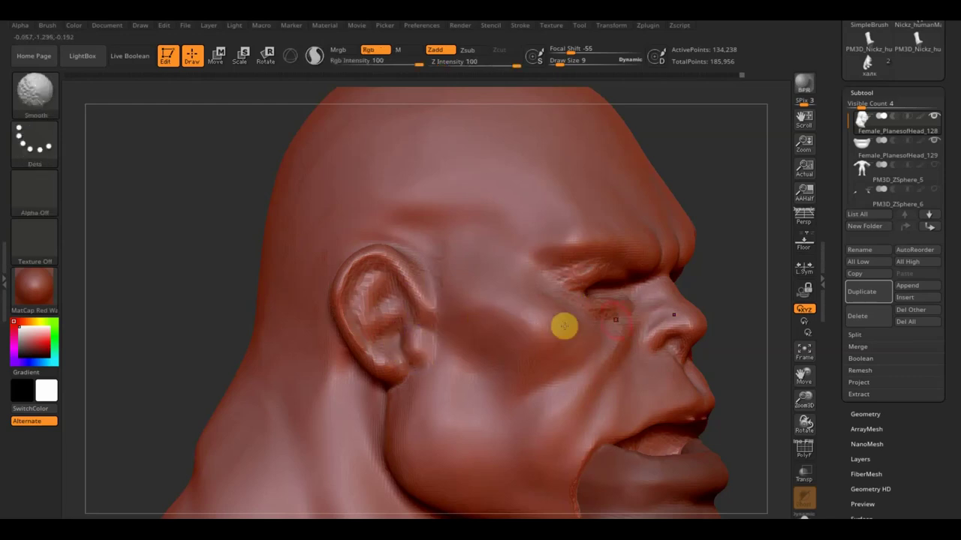
left_click_drag(761, 243, 721, 240)
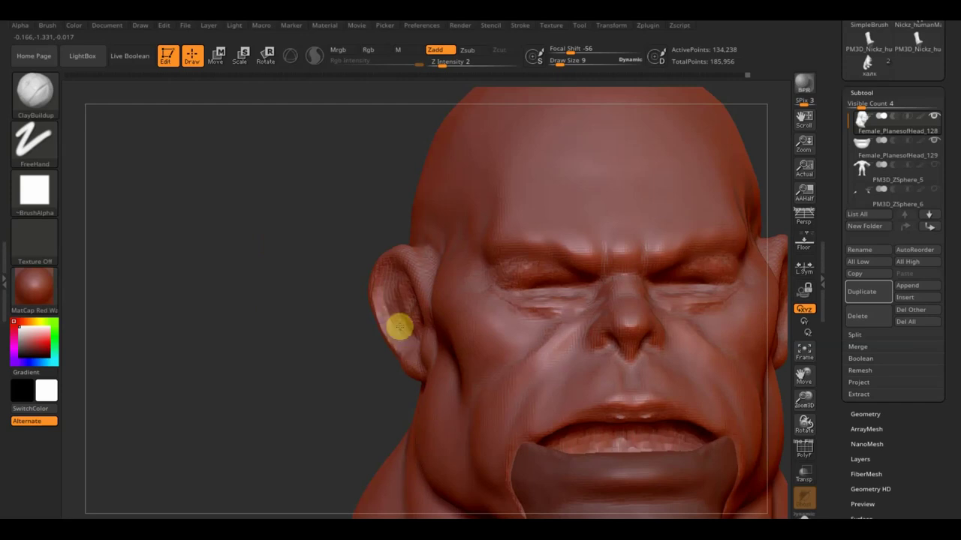
mouse_move(397, 275)
left_mouse_down()
mouse_move(325, 296)
mouse_move(377, 295)
left_mouse_up()
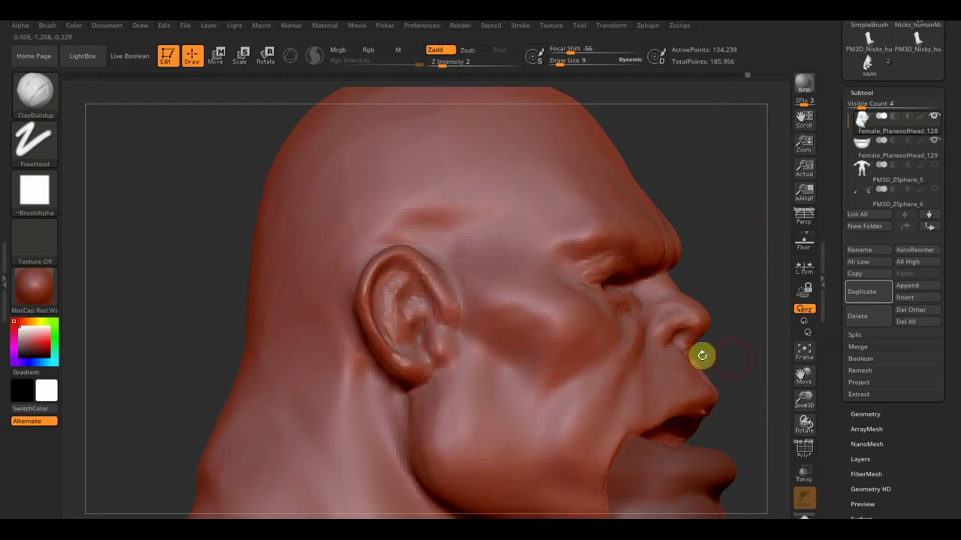
key("f")
mouse_move(746, 351)
left_mouse_down()
mouse_move(695, 248)
mouse_move(632, 317)
mouse_move(662, 331)
mouse_move(607, 373)
mouse_move(583, 316)
mouse_move(596, 341)
mouse_move(639, 376)
mouse_move(640, 345)
mouse_move(517, 371)
mouse_move(536, 382)
left_mouse_up()
key("shift")
left_click_drag(238, 313, 292, 337, "shift")
mouse_move(501, 321)
left_mouse_down()
mouse_move(575, 325)
mouse_move(504, 320)
mouse_move(545, 341)
mouse_move(693, 328)
left_mouse_up()
left_click(34, 93)
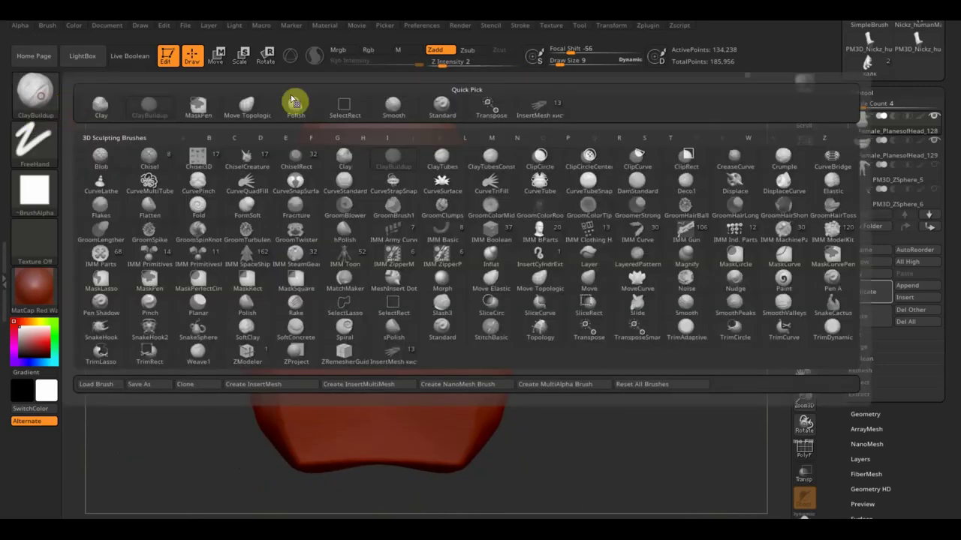
- Switch to the Move Topological brush and enlarge its draw size to 81
key("b")
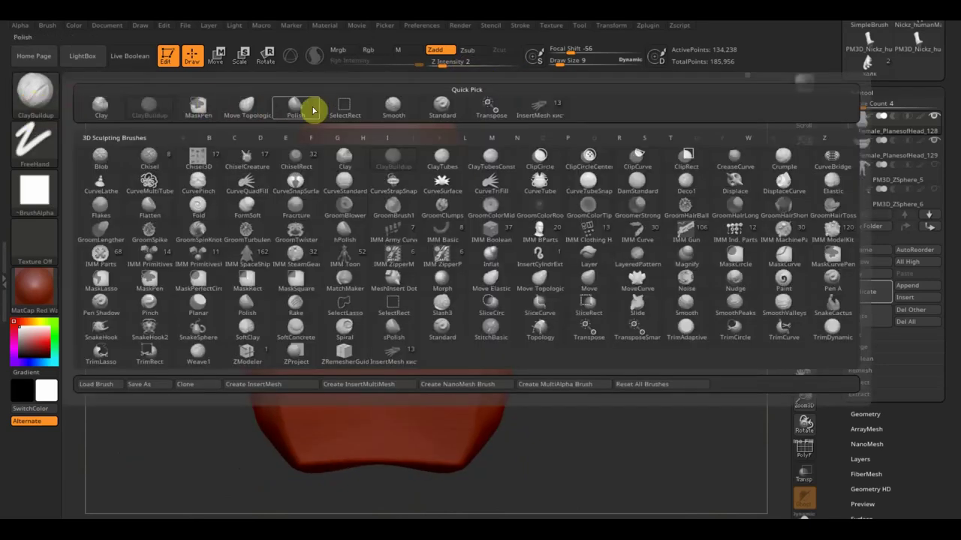
key("Escape")
key("t")
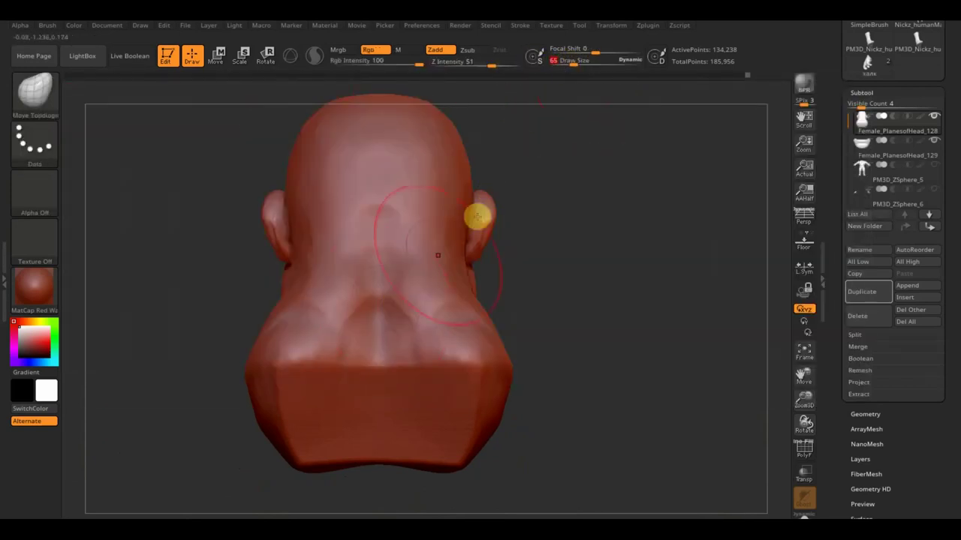
left_click_drag(576, 66, 574, 63)
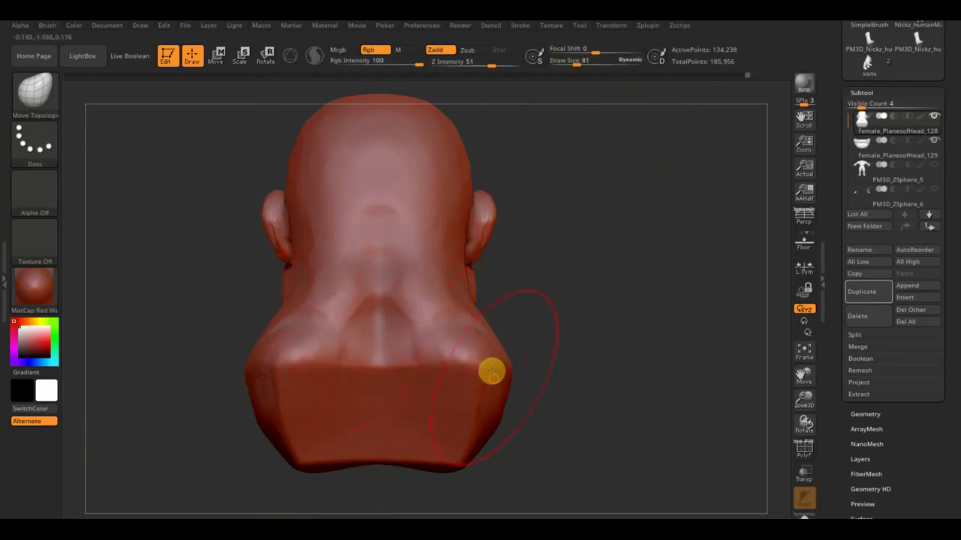
- Widen the neck below the jaw and bulge out both sides of the lower neck
left_click_drag(491, 370, 515, 404)
left_click_drag(442, 373, 452, 398)
mouse_move(403, 376)
left_mouse_down()
mouse_move(517, 396)
mouse_move(497, 416)
mouse_move(518, 392)
mouse_move(696, 346)
left_mouse_up()
mouse_move(268, 338)
left_mouse_down()
mouse_move(300, 347)
mouse_move(199, 319)
left_mouse_up()
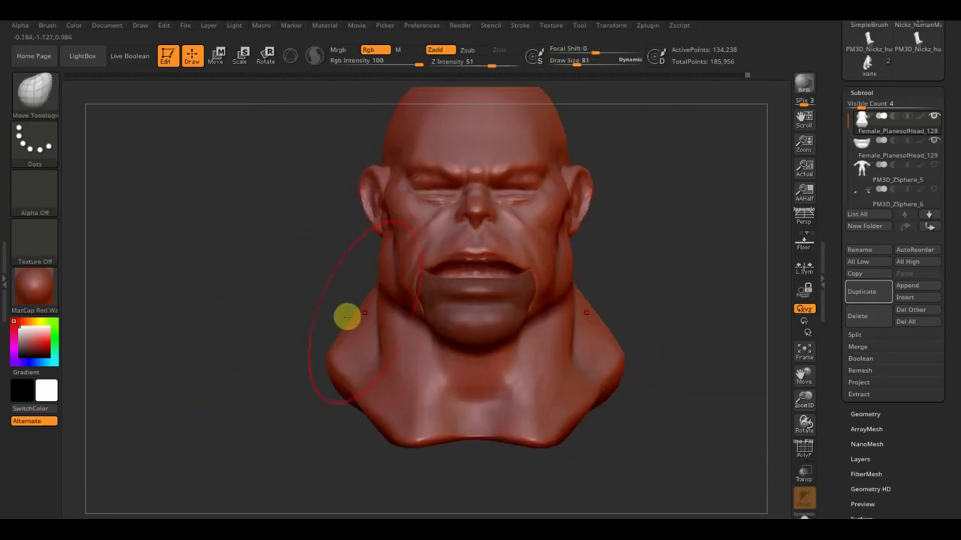
mouse_move(358, 321)
left_mouse_down()
mouse_move(353, 342)
mouse_move(290, 378)
left_mouse_up()
mouse_move(372, 391)
left_mouse_down()
mouse_move(340, 419)
mouse_move(382, 349)
left_mouse_up()
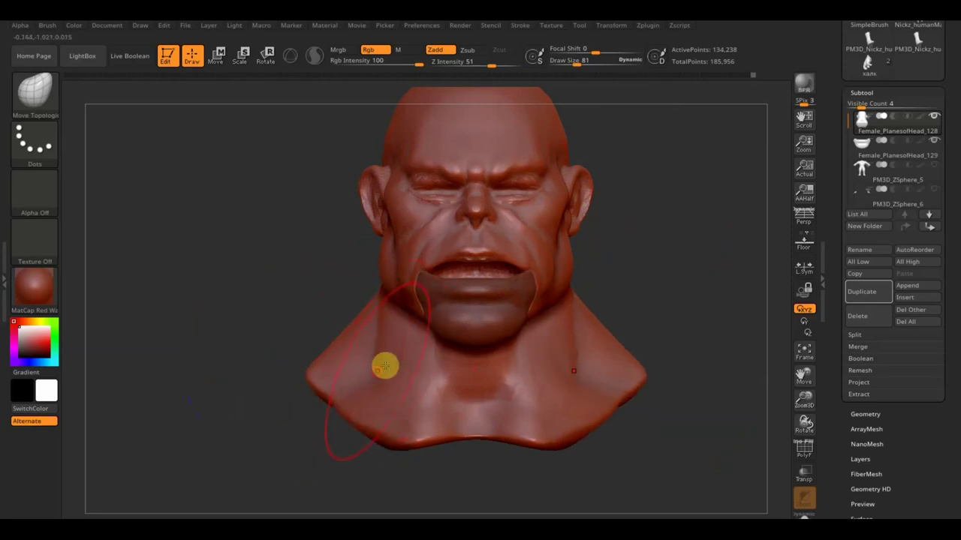
- In side profile, pull the front of the neck down and push the back of the neck outward
left_click_drag(617, 350, 710, 310)
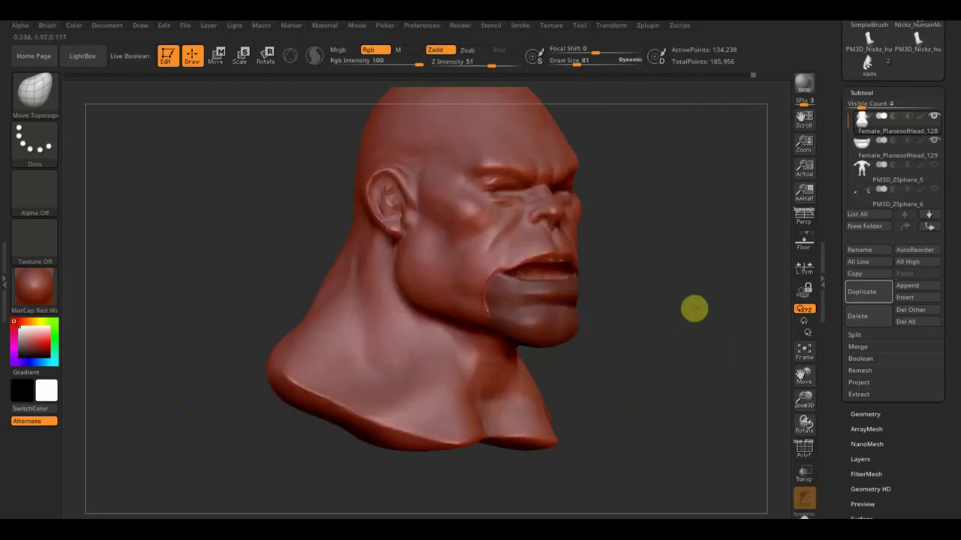
mouse_move(470, 364)
left_mouse_down()
mouse_move(413, 421)
mouse_move(446, 473)
left_mouse_up()
left_click_drag(397, 431, 376, 454)
mouse_move(312, 326)
left_mouse_down()
mouse_move(273, 266)
mouse_move(286, 277)
left_mouse_up()
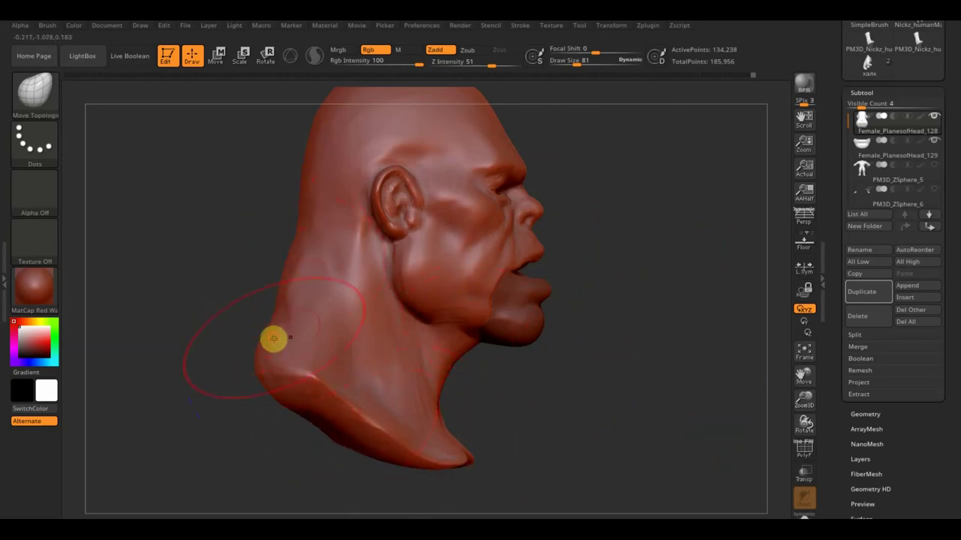
left_click_drag(273, 339, 243, 343)
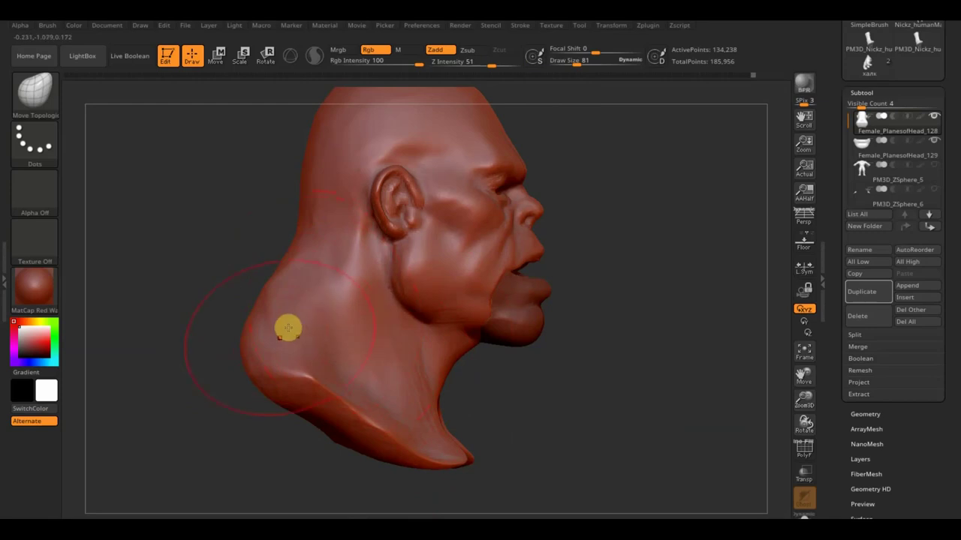
mouse_move(253, 369)
left_mouse_down()
mouse_move(232, 368)
mouse_move(279, 412)
left_mouse_up()
left_click_drag(396, 414, 515, 392)
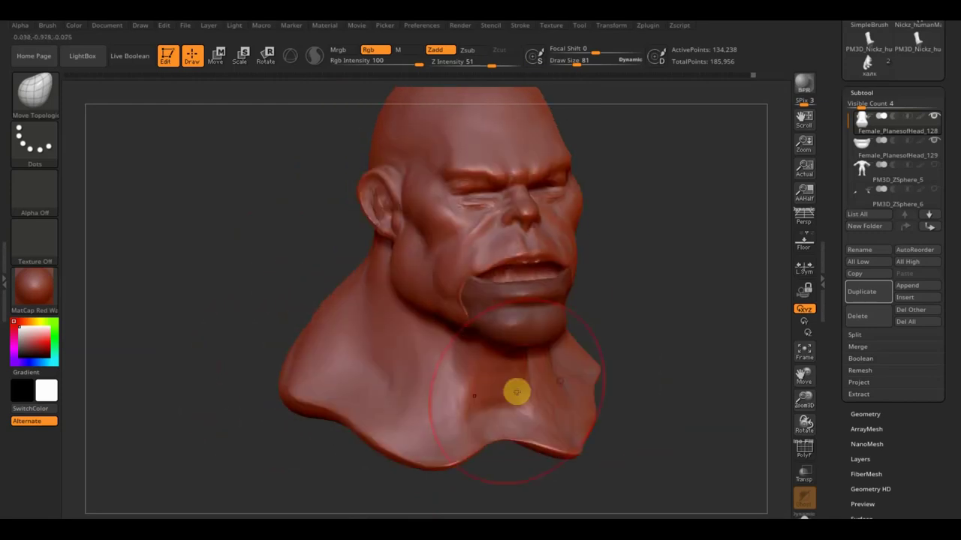
left_click_drag(686, 319, 680, 341)
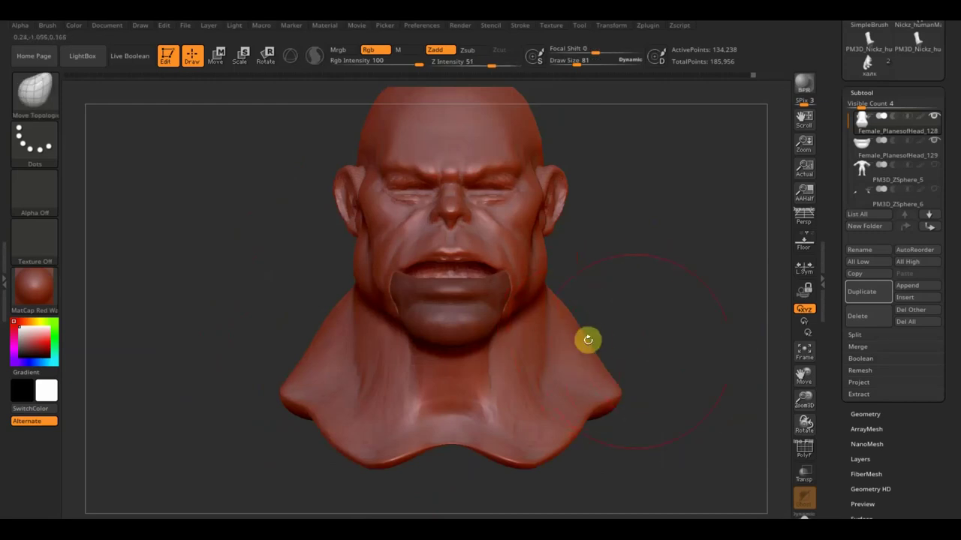
left_click_drag(691, 411, 643, 382, "alt")
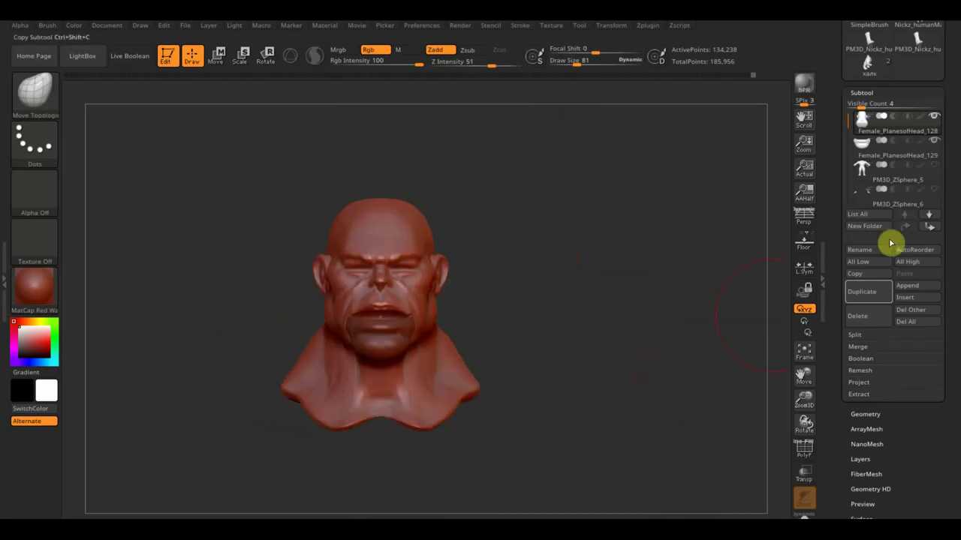
- Unhide the muscular body subtool and zoom out to see the full figure
left_click(932, 170)
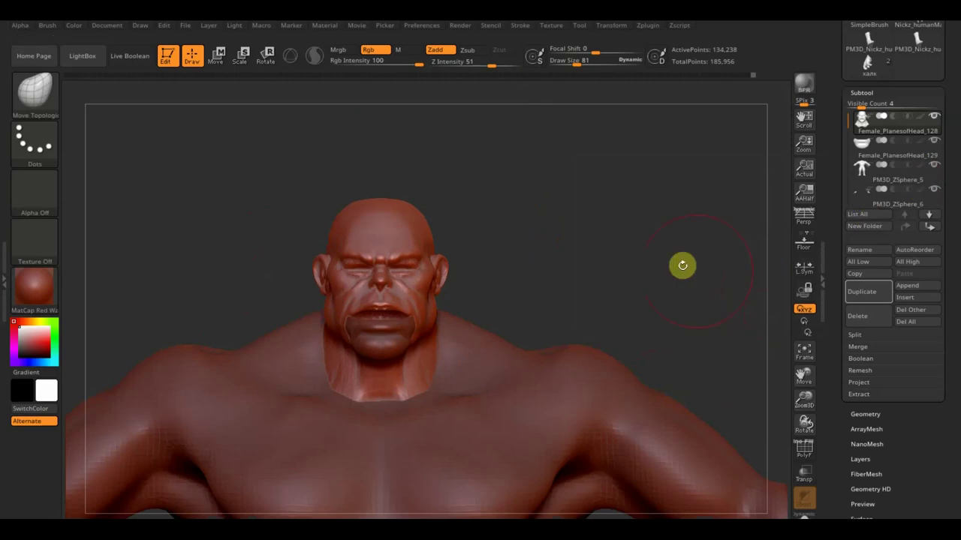
left_click_drag(650, 270, 599, 156, "alt")
left_click_drag(586, 298, 656, 210, "alt")
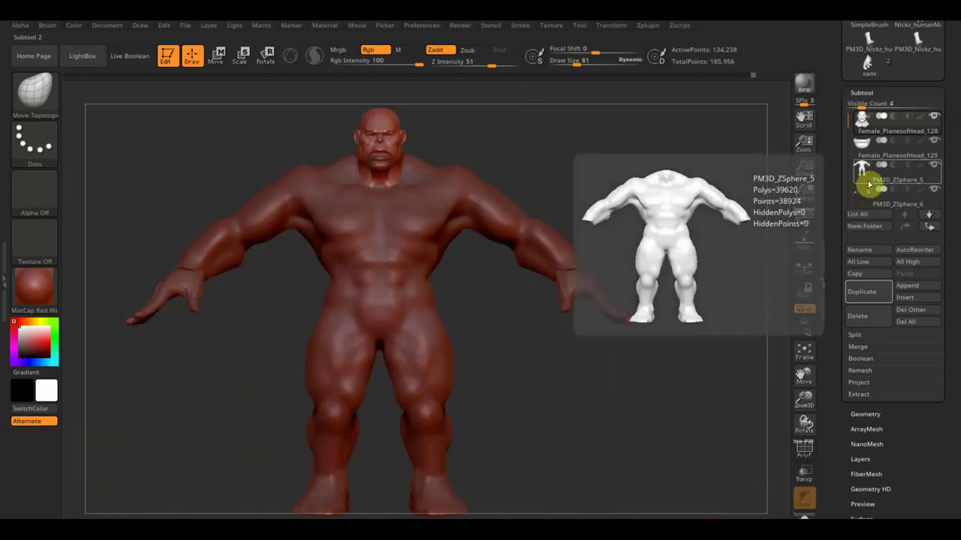
- Select the body and lower it slightly with Gizmo 3D so the neck sits on the shoulders
left_click(869, 181)
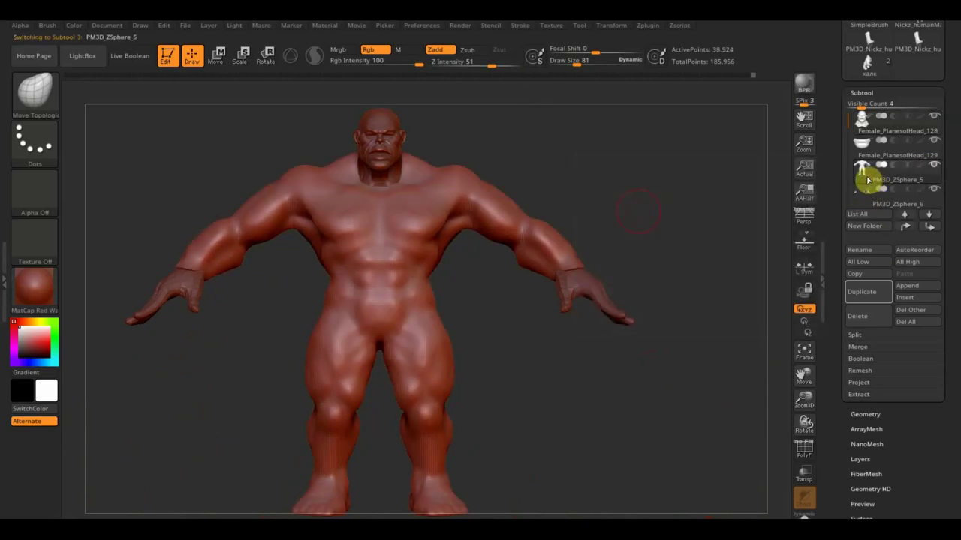
left_click(218, 54)
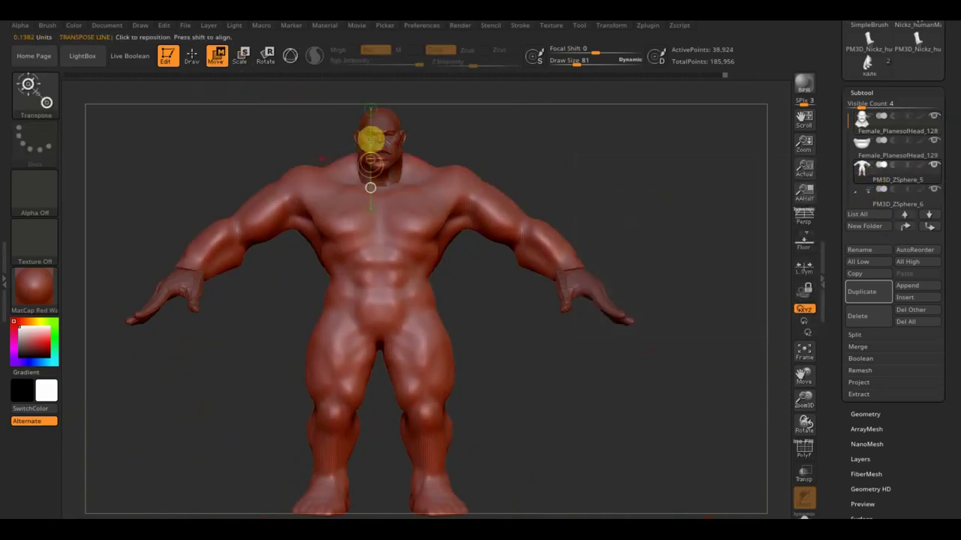
left_click(290, 55)
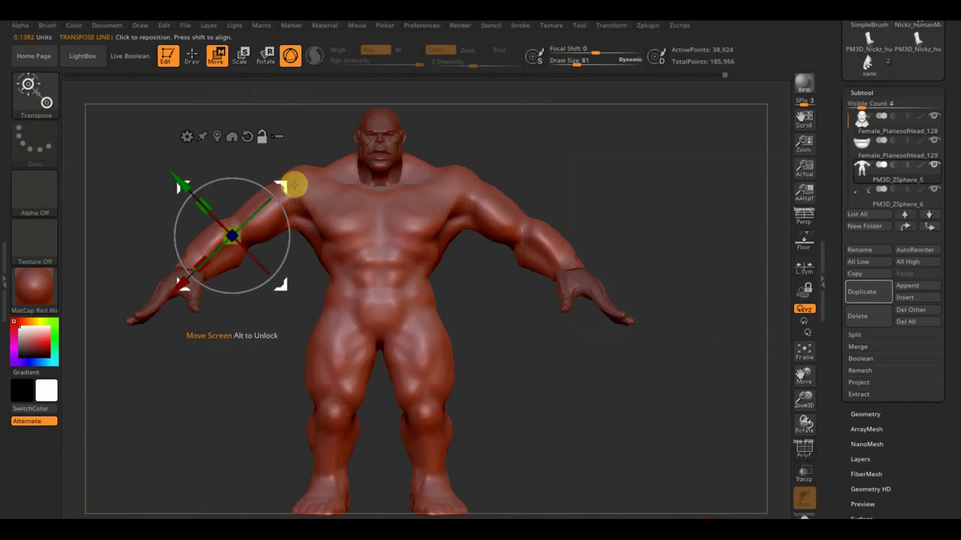
left_click_drag(269, 196, 343, 221, "alt")
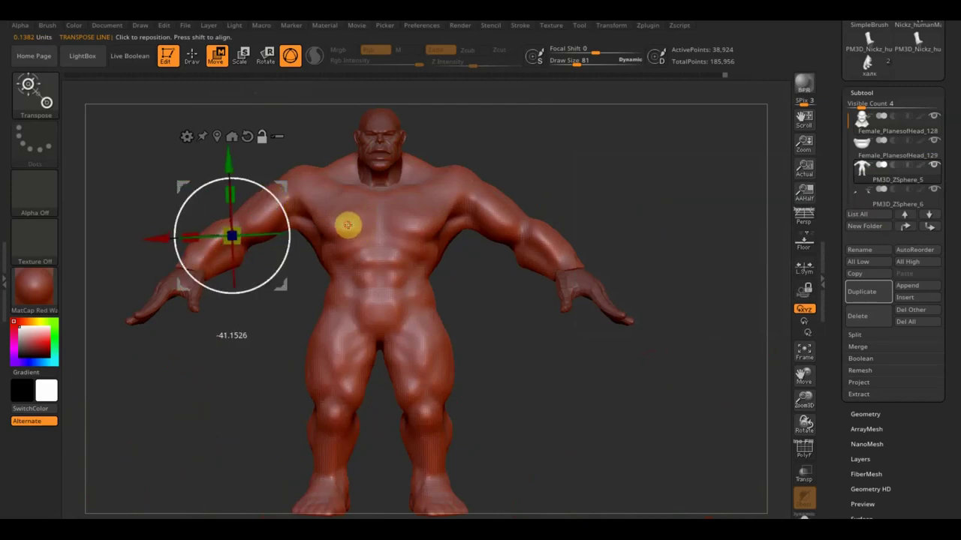
left_click_drag(293, 188, 425, 215, "alt")
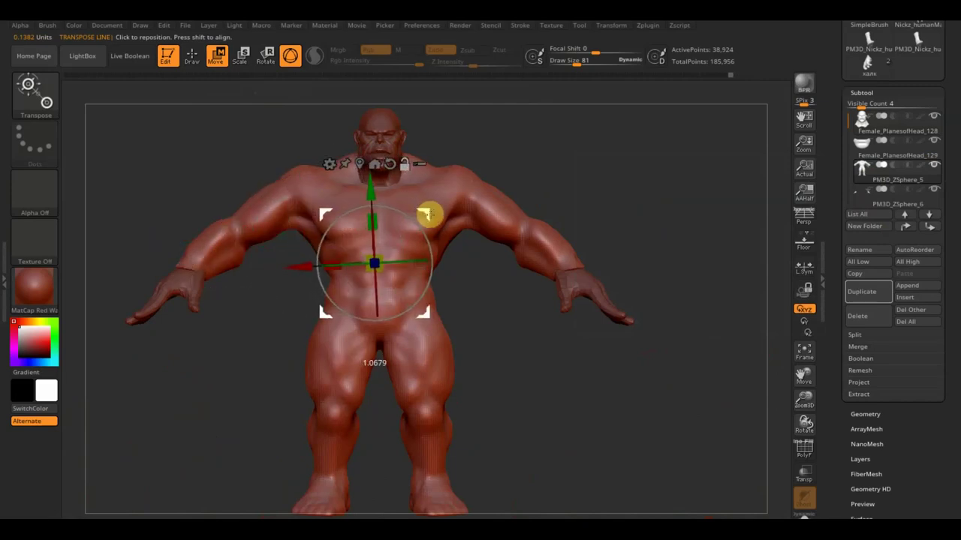
left_click_drag(370, 191, 371, 198)
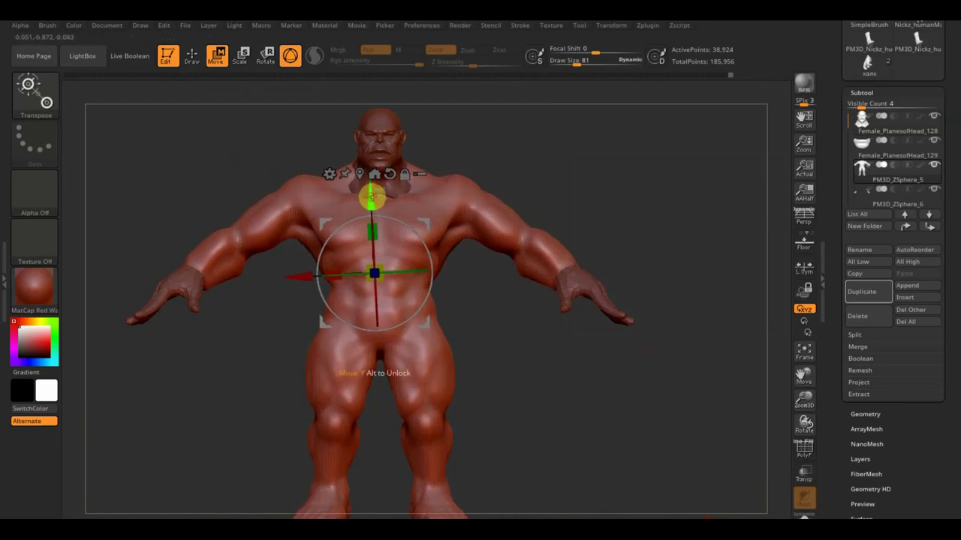
left_click(192, 54)
mouse_move(644, 245)
left_mouse_down()
mouse_move(691, 262)
mouse_move(638, 249)
mouse_move(665, 243)
left_mouse_up()
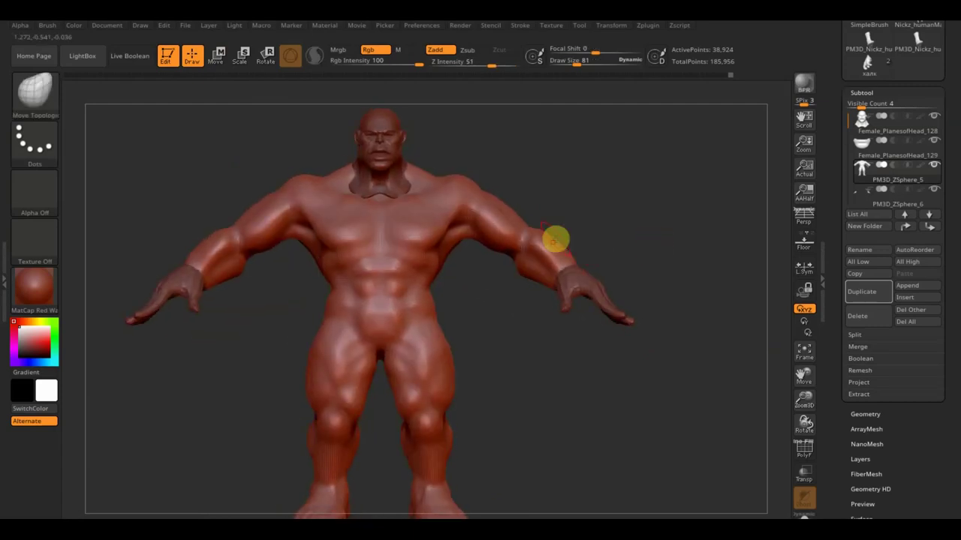
- Select the ClayBuildup brush and reduce its draw size to 51
mouse_move(581, 199)
left_mouse_down()
mouse_move(548, 214)
mouse_move(577, 290)
left_mouse_up()
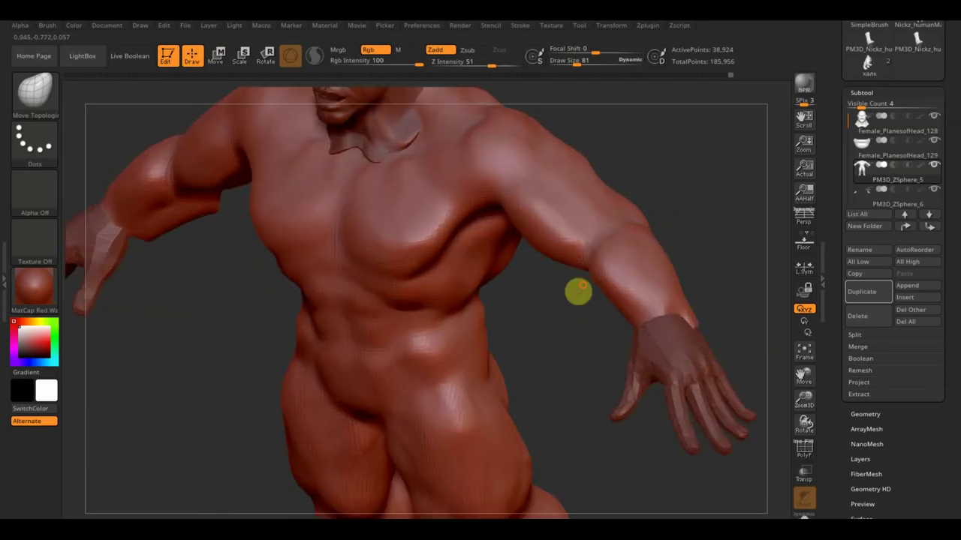
left_click_drag(650, 152, 609, 298)
left_click(37, 109)
left_click(98, 100)
mouse_move(523, 235)
left_mouse_down()
mouse_move(560, 227)
mouse_move(579, 203)
mouse_move(587, 217)
left_mouse_up()
left_click_drag(587, 63, 578, 64)
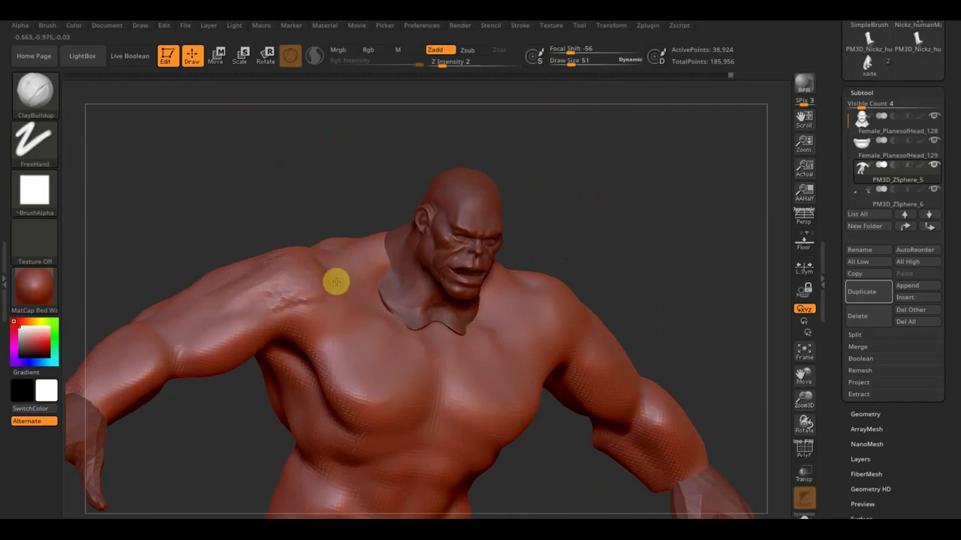
- Build up clay strokes on the shoulder and upper back, checking from several angles
mouse_move(335, 294)
left_mouse_down()
mouse_move(343, 316)
mouse_move(292, 330)
left_mouse_up()
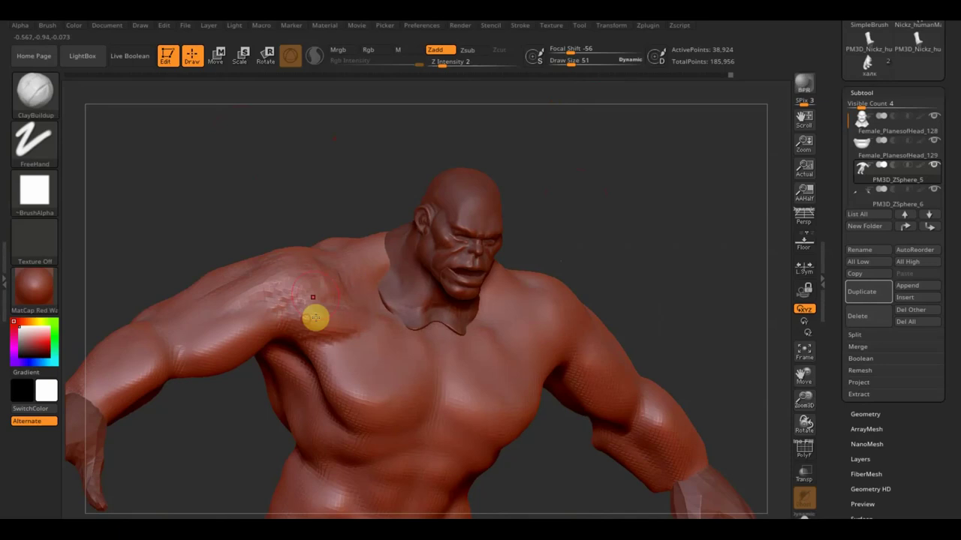
left_click_drag(172, 193, 241, 234)
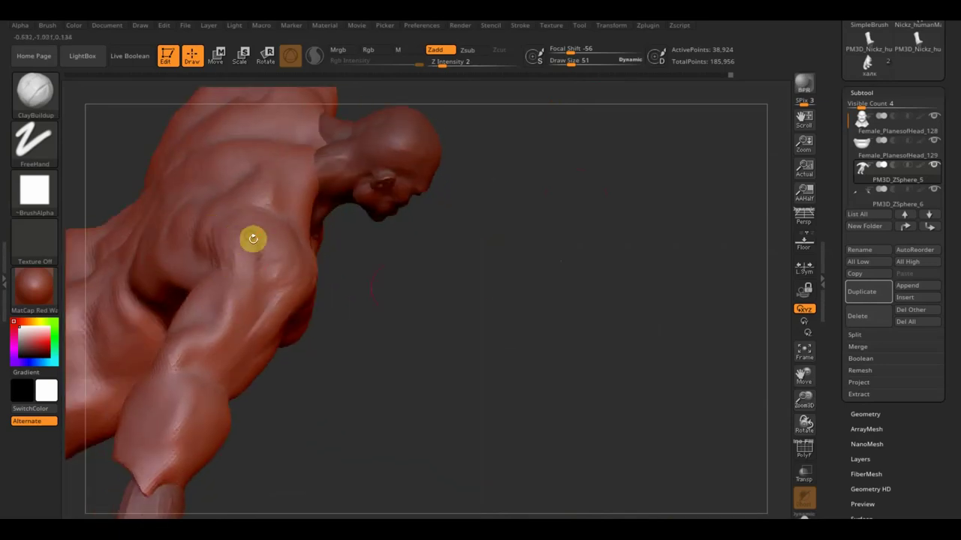
left_click_drag(252, 239, 502, 318)
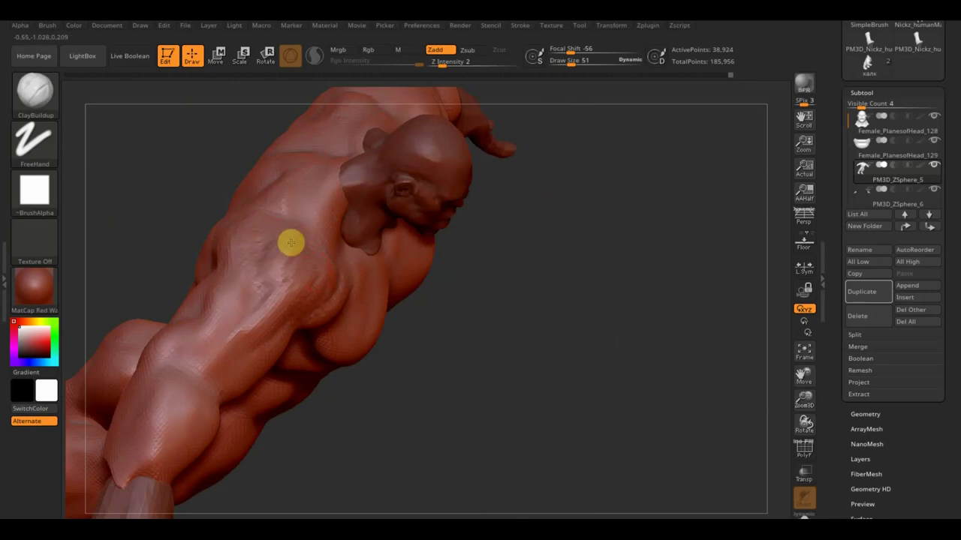
left_click_drag(272, 268, 242, 305)
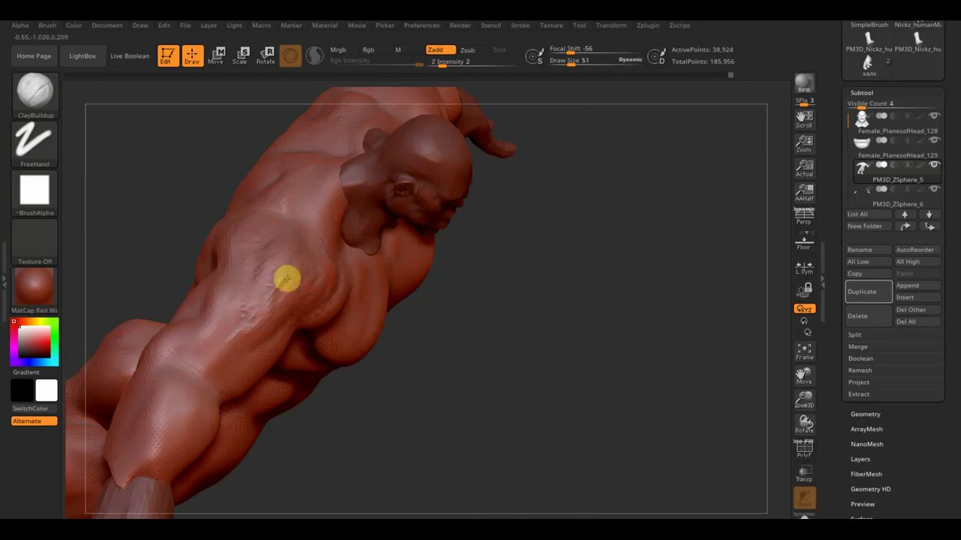
left_click_drag(456, 343, 436, 276, "shift")
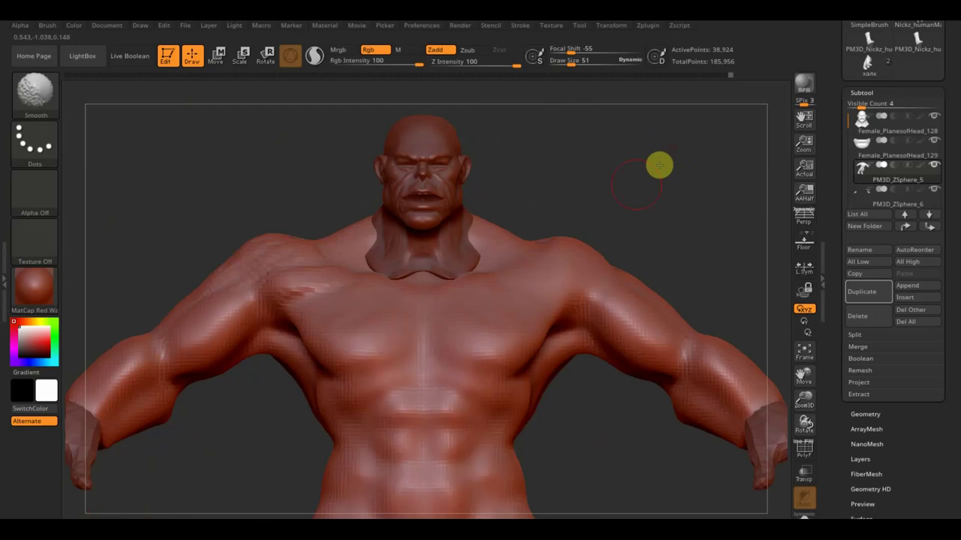
left_click_drag(230, 396, 232, 380)
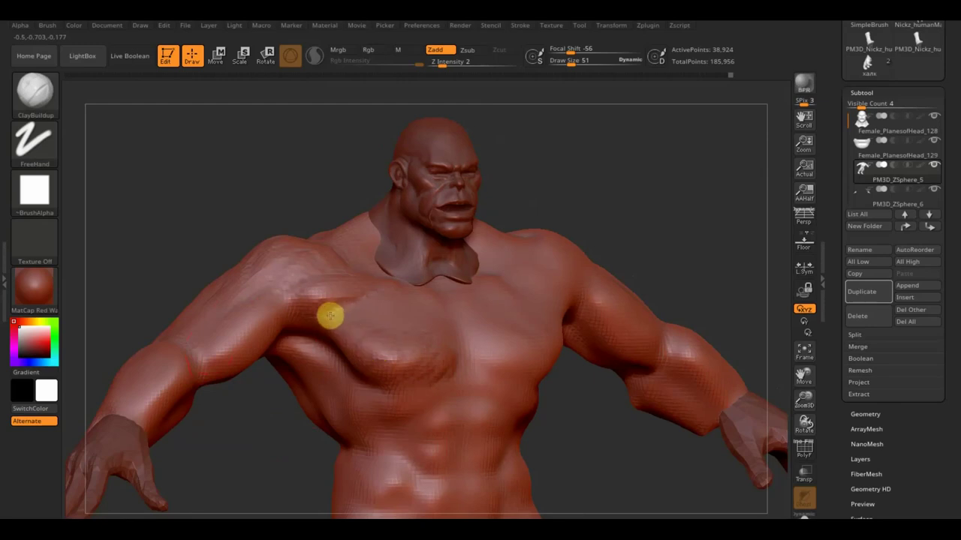
left_click_drag(259, 182, 246, 182)
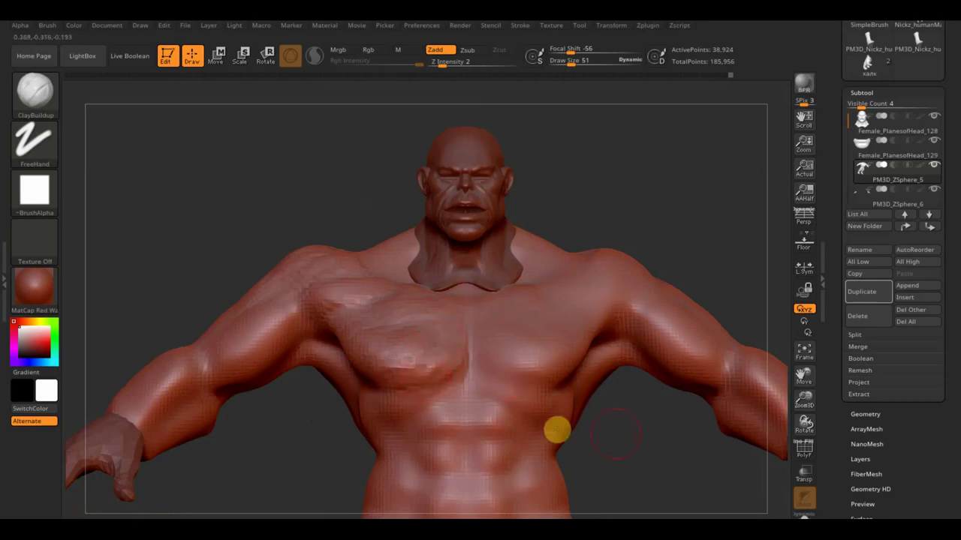
- Apply Mirror And Weld from Geometry > Modify Topology so both chest sides match
left_click(878, 417)
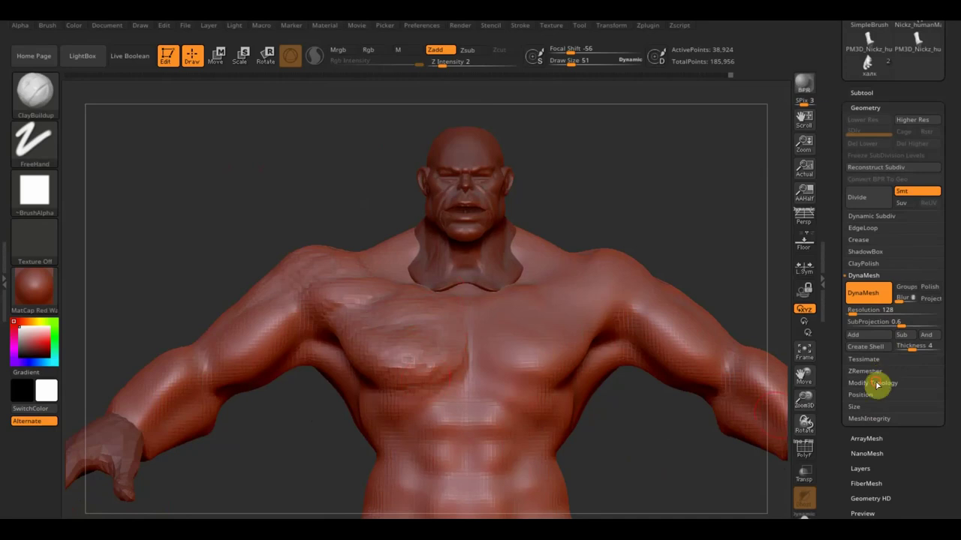
left_click(875, 382)
left_click(887, 349)
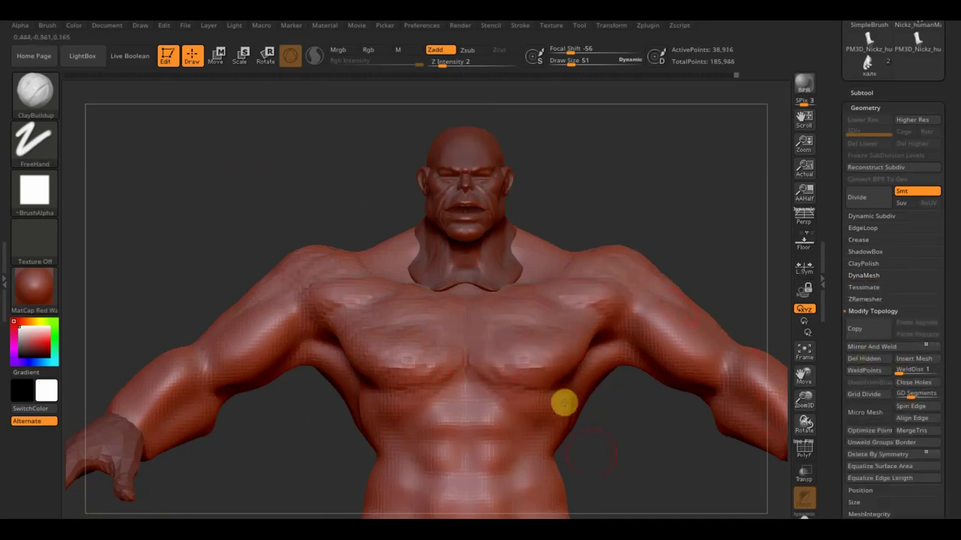
- Zoom out and orbit the figure to inspect the back, arm, torso and legs
mouse_move(622, 455)
right_mouse_down("ctrl")
mouse_move(584, 409)
mouse_move(547, 441)
mouse_move(579, 515)
mouse_move(482, 393)
right_mouse_up("ctrl")
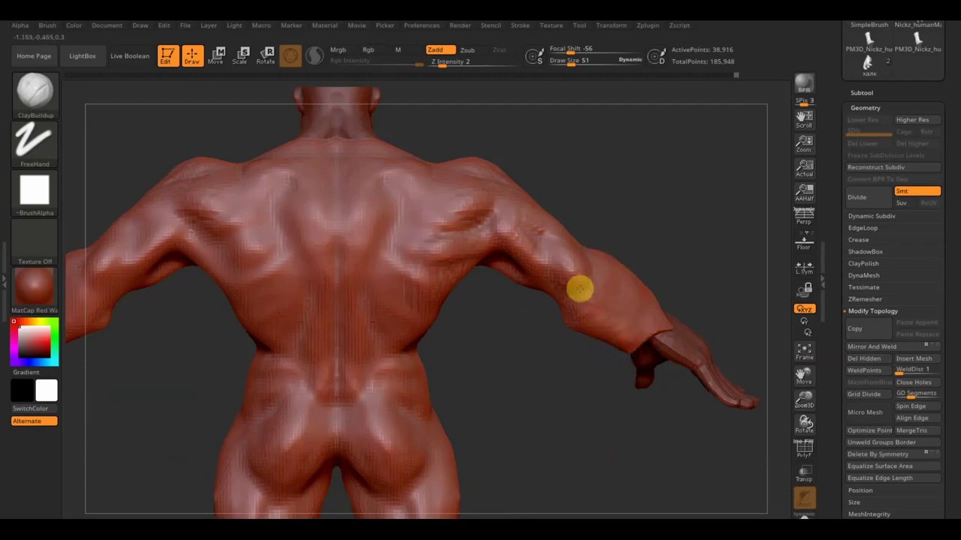
mouse_move(622, 311)
right_mouse_down()
mouse_move(635, 273)
mouse_move(624, 300)
right_mouse_up()
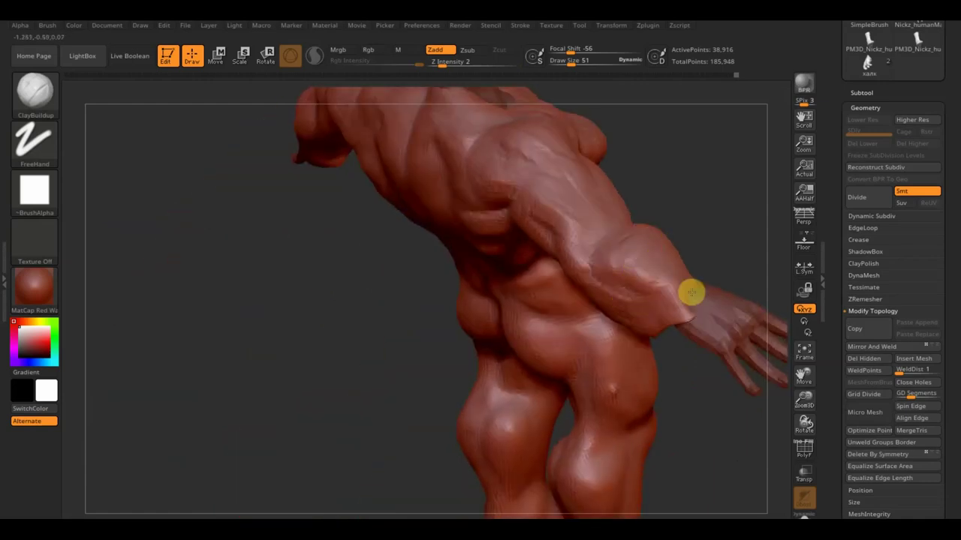
mouse_move(701, 322)
right_mouse_down()
mouse_move(713, 367)
mouse_move(677, 381)
mouse_move(661, 408)
right_mouse_up()
mouse_move(549, 423)
right_mouse_down()
mouse_move(326, 481)
mouse_move(301, 464)
mouse_move(260, 483)
right_mouse_up()
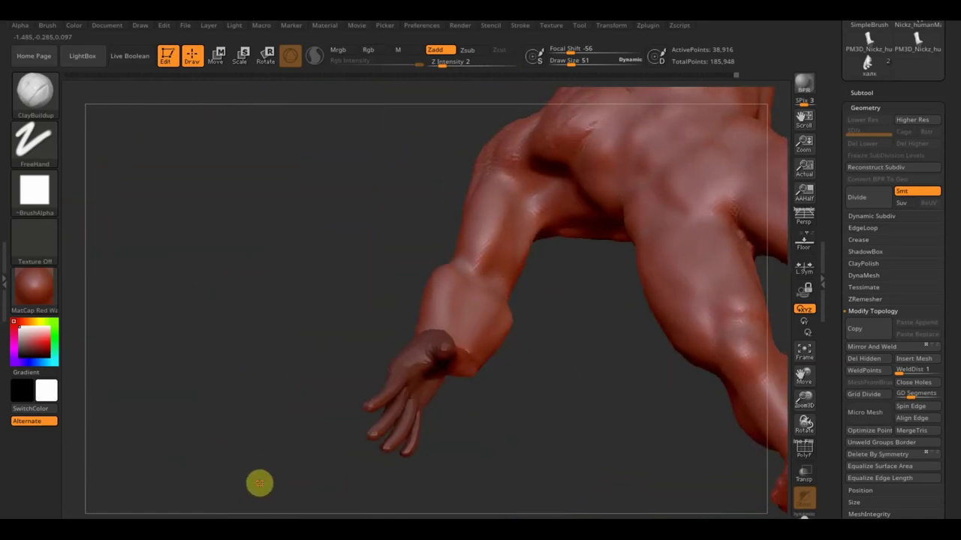
mouse_move(443, 427)
right_mouse_down()
mouse_move(507, 464)
mouse_move(508, 476)
mouse_move(472, 440)
right_mouse_up()
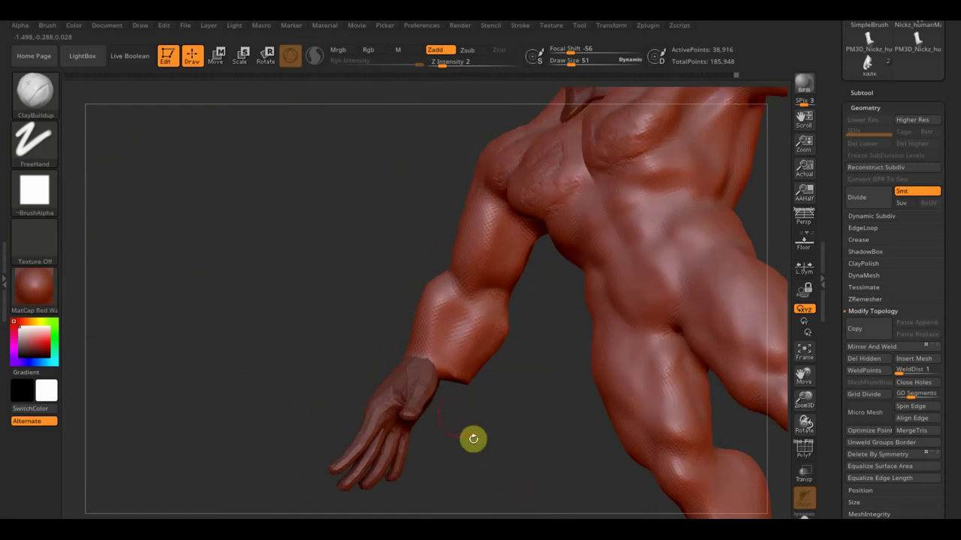
left_click(46, 102)
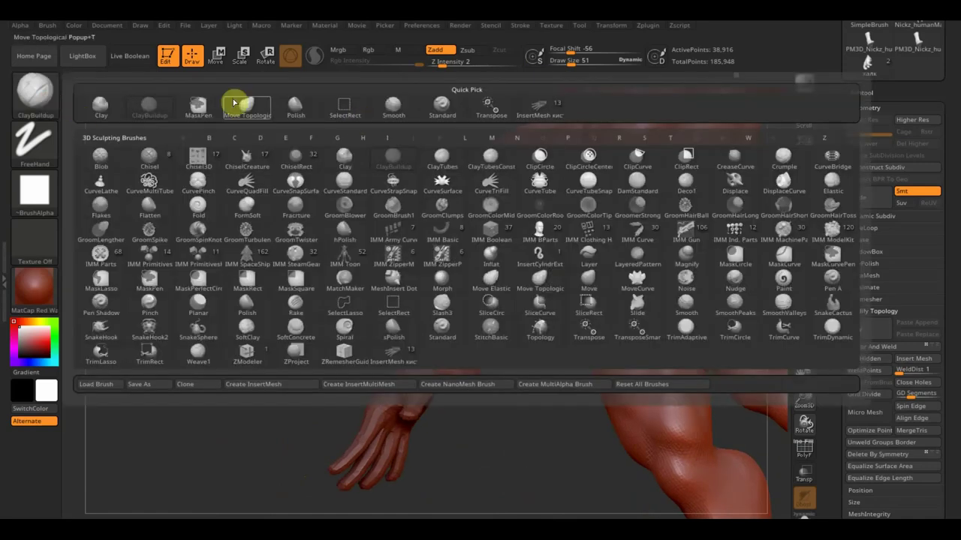
- Activate Move Topological at draw size 112 and orbit to inspect the arm, hand and back
left_click(240, 110)
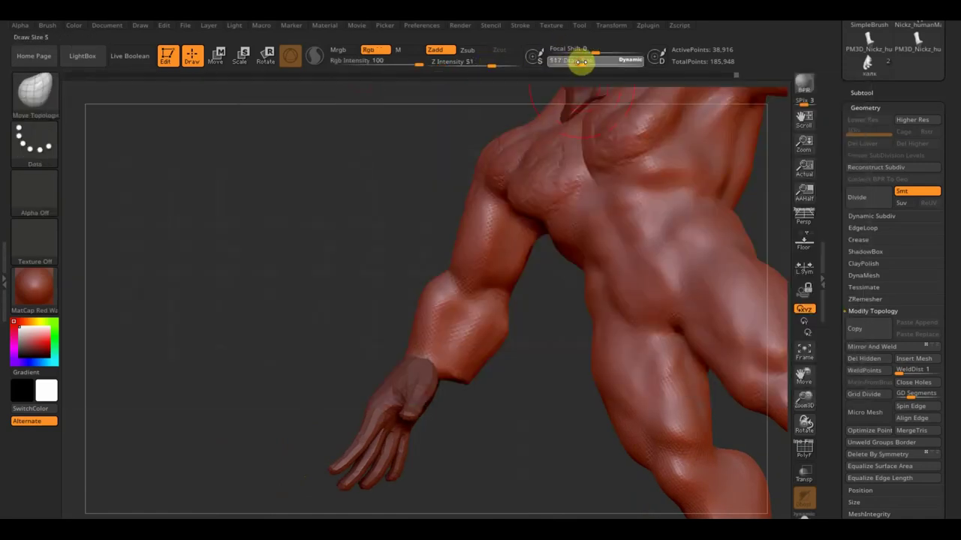
mouse_move(568, 90)
right_mouse_down()
mouse_move(353, 236)
mouse_move(361, 173)
right_mouse_up()
mouse_move(502, 384)
right_mouse_down()
mouse_move(558, 403)
mouse_move(540, 388)
right_mouse_up()
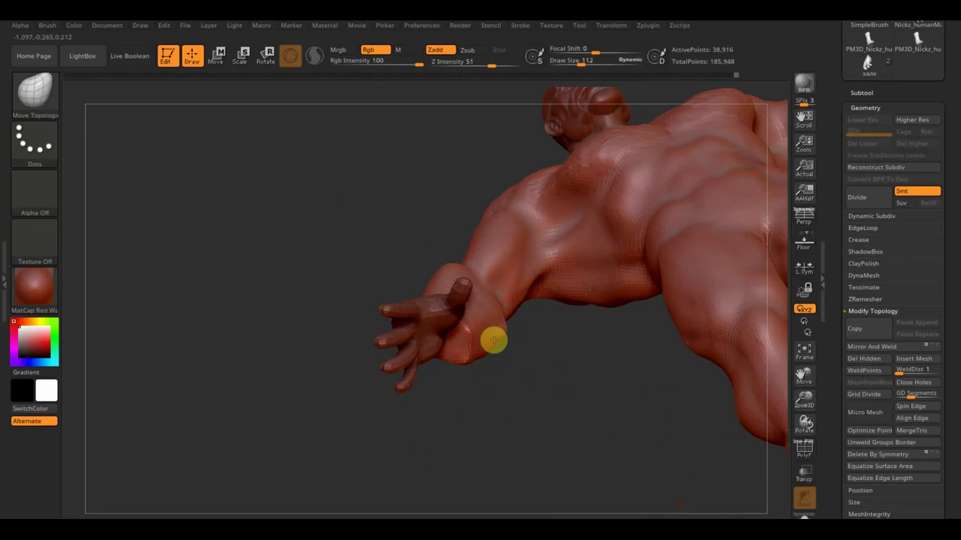
mouse_move(488, 336)
right_mouse_down()
mouse_move(501, 418)
mouse_move(476, 310)
right_mouse_up()
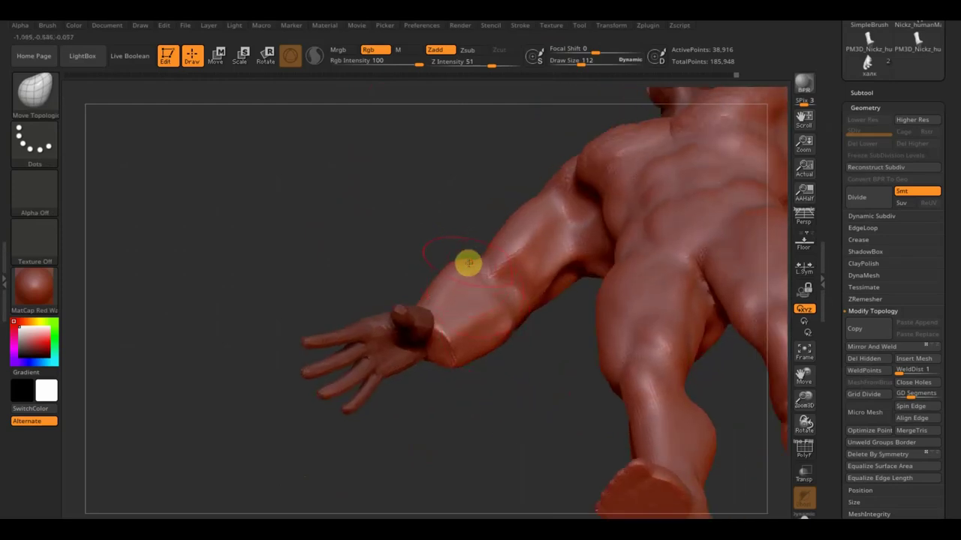
right_click_drag(471, 278, 562, 412)
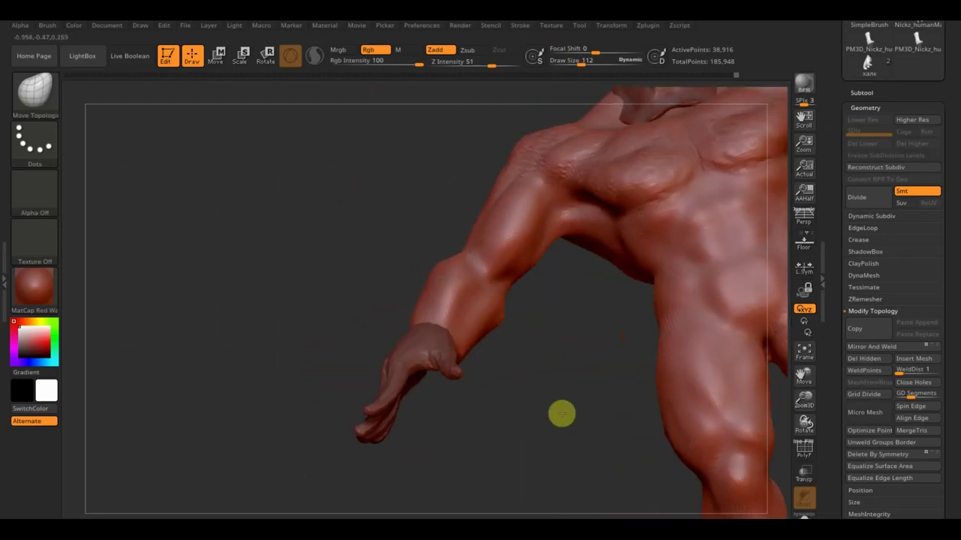
mouse_move(489, 375)
right_mouse_down()
mouse_move(471, 398)
mouse_move(510, 418)
mouse_move(566, 425)
mouse_move(560, 412)
right_mouse_up()
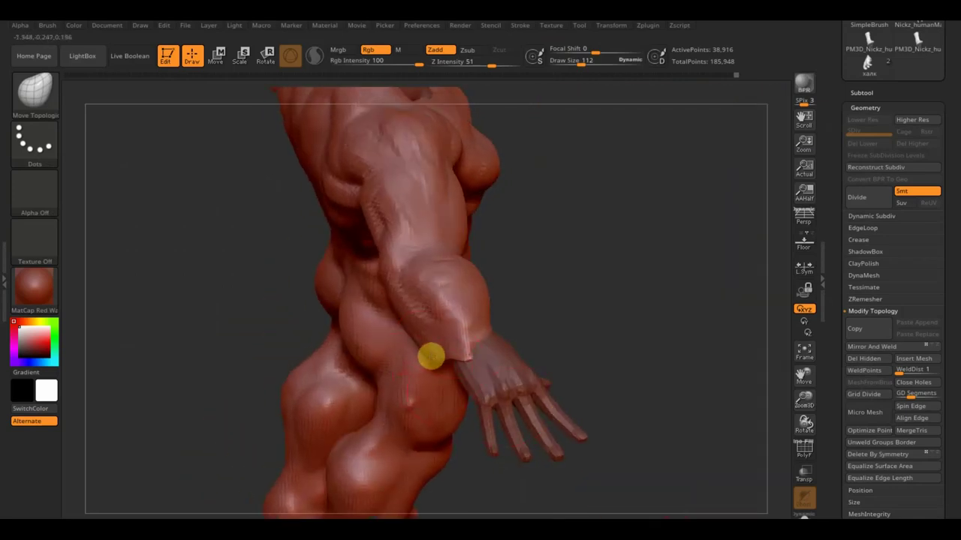
mouse_move(500, 347)
right_mouse_down()
mouse_move(620, 307)
mouse_move(488, 369)
right_mouse_up()
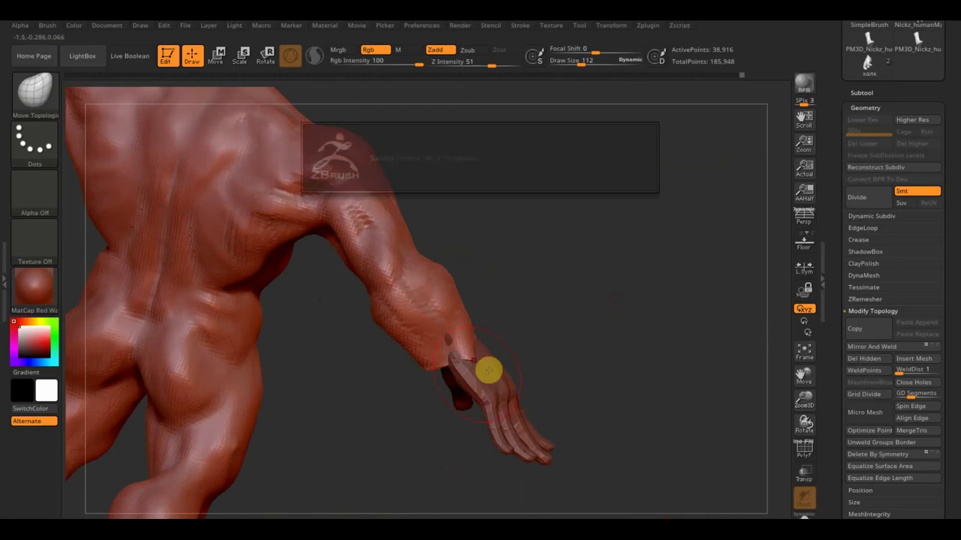
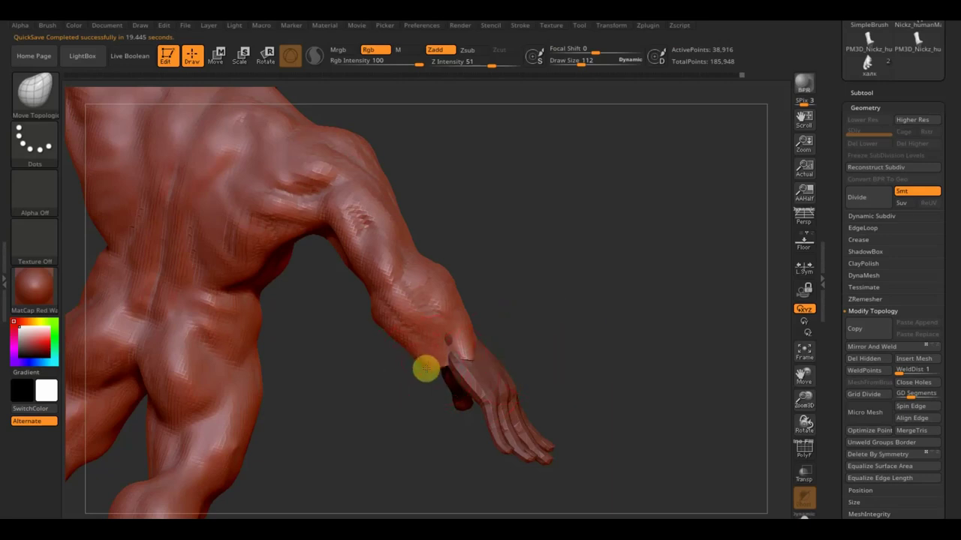
- Reshape the upper arm with Move Topological and raise Draw Size to 171
left_click_drag(566, 328, 536, 360)
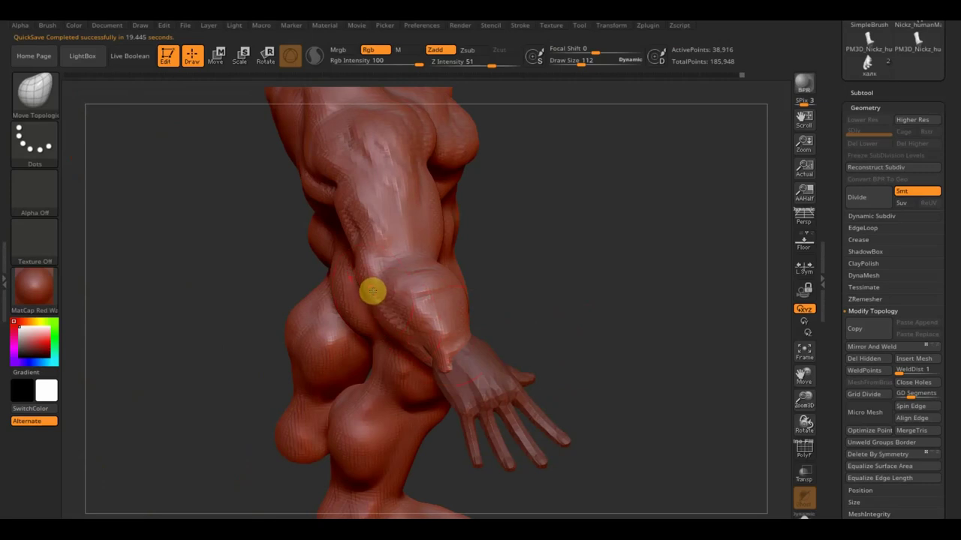
mouse_move(294, 328)
left_mouse_down()
mouse_move(189, 281)
mouse_move(308, 284)
left_mouse_up()
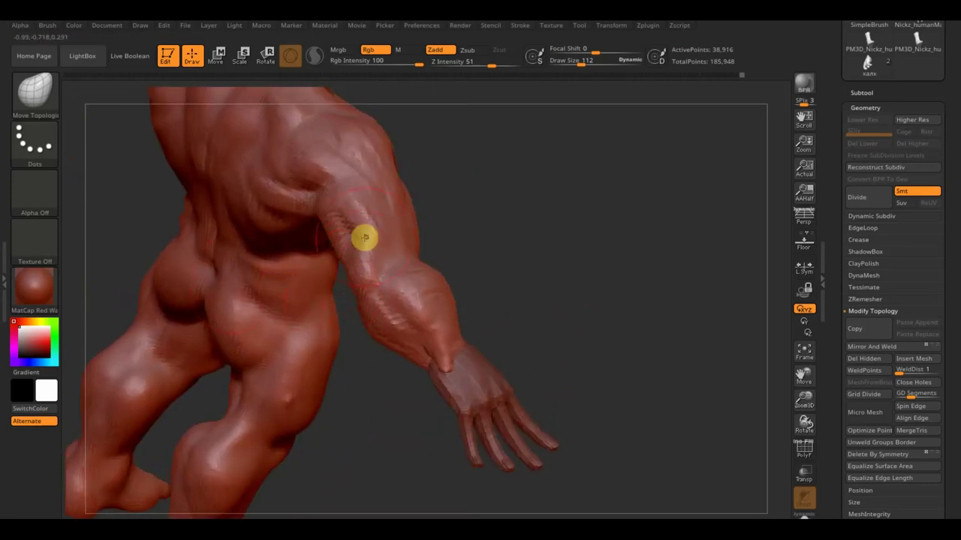
left_click_drag(449, 245, 441, 206)
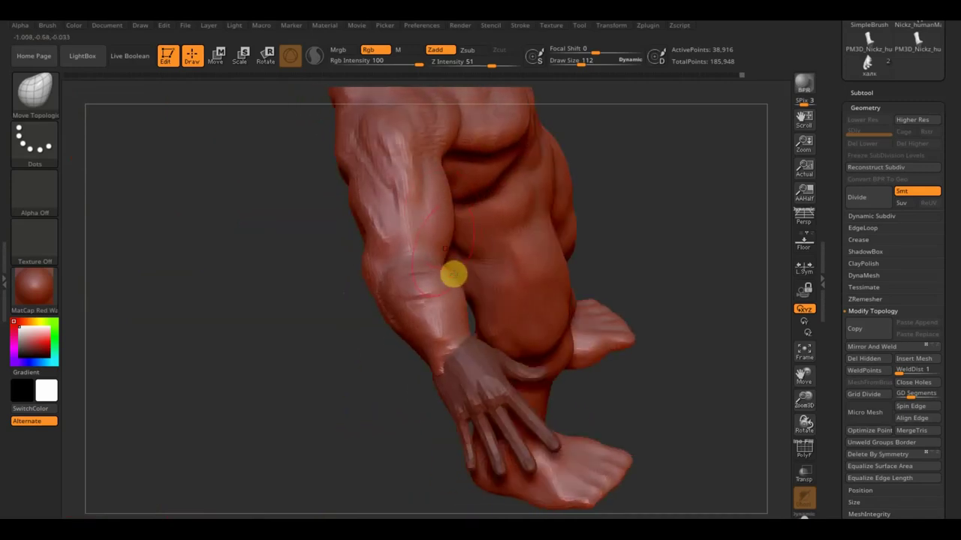
left_click_drag(697, 207, 600, 318)
left_click_drag(391, 401, 405, 324)
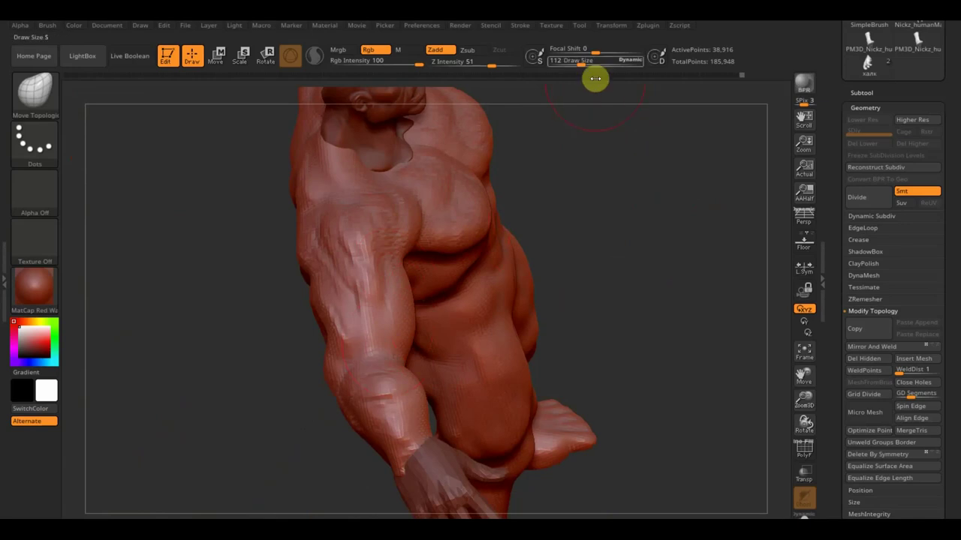
left_click_drag(585, 64, 588, 64)
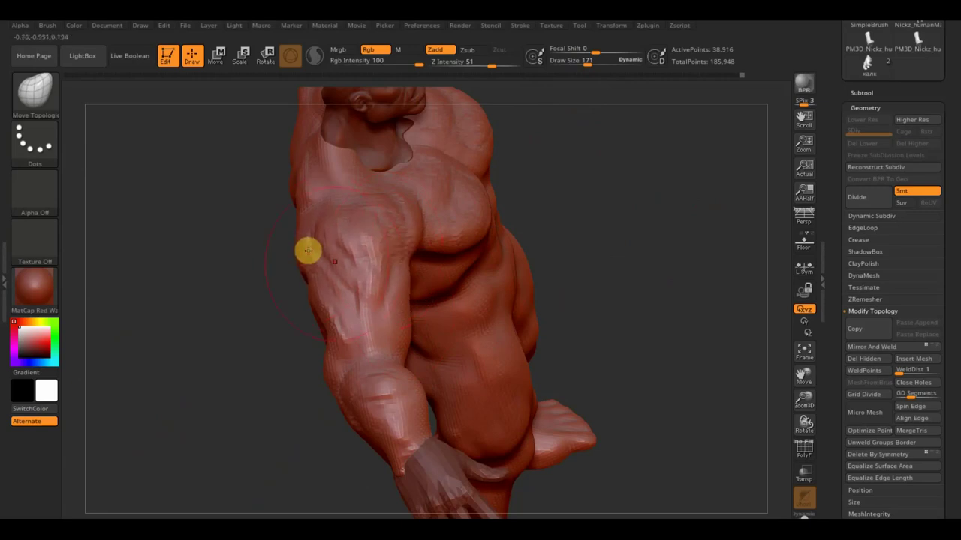
- Orbit around the figure to check the torso, shoulders and legs from several angles
mouse_move(621, 227)
left_mouse_down()
mouse_move(626, 204)
mouse_move(699, 256)
mouse_move(708, 318)
left_mouse_up()
mouse_move(656, 345)
left_mouse_down()
mouse_move(620, 305)
mouse_move(599, 300)
mouse_move(590, 346)
left_mouse_up()
mouse_move(355, 272)
left_mouse_down()
mouse_move(575, 281)
mouse_move(526, 238)
mouse_move(530, 250)
mouse_move(344, 270)
left_mouse_up()
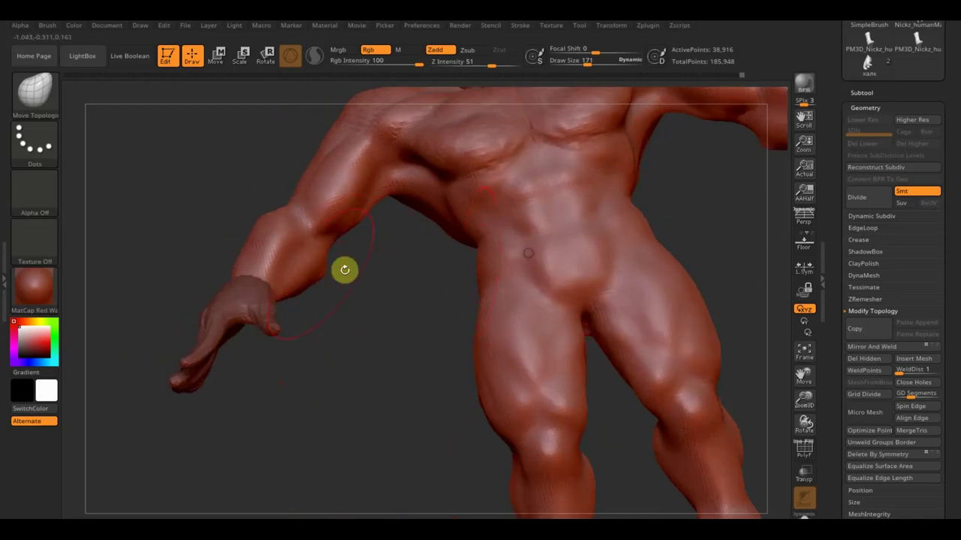
left_click_drag(328, 318, 371, 375)
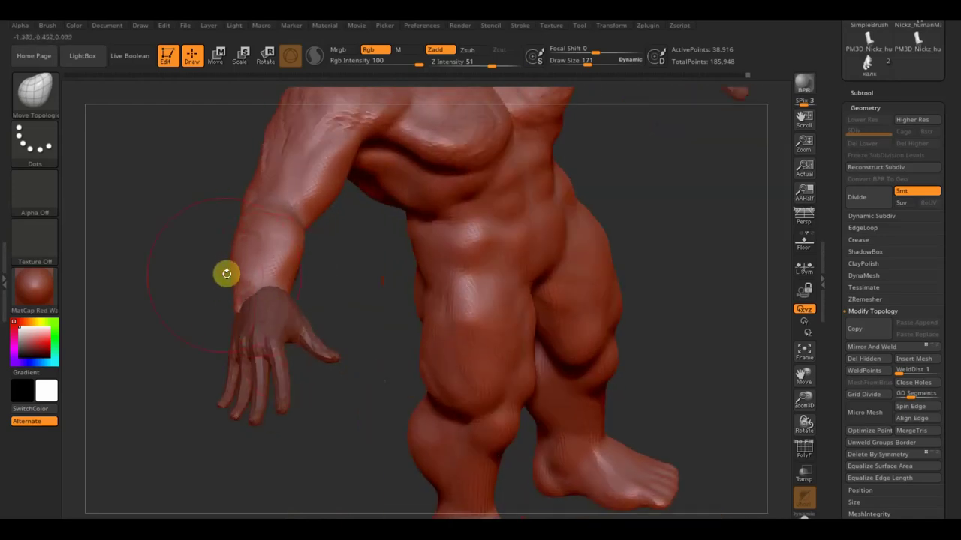
left_click_drag(174, 223, 174, 220)
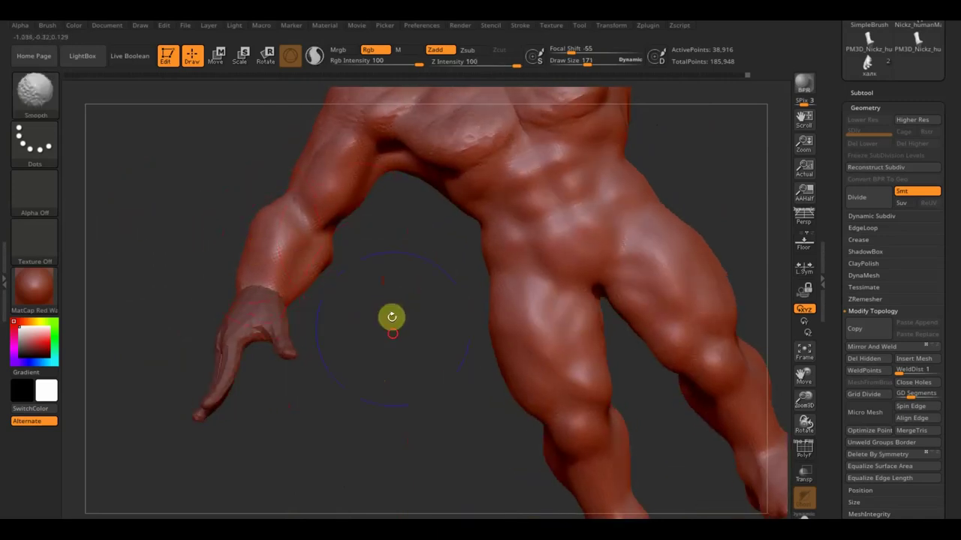
left_click_drag(393, 315, 386, 350, "shift")
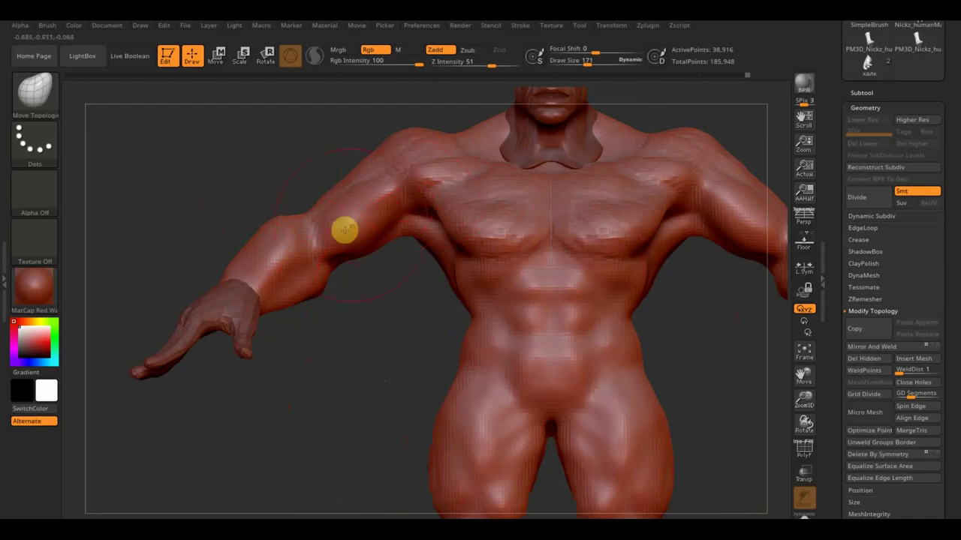
mouse_move(369, 375)
left_mouse_down()
mouse_move(325, 251)
mouse_move(257, 360)
mouse_move(235, 317)
left_mouse_up()
- Mirror the sculpted half of the body onto the other half with Mirror And Weld
mouse_move(495, 360)
left_mouse_down()
mouse_move(501, 383)
mouse_move(501, 360)
left_mouse_up()
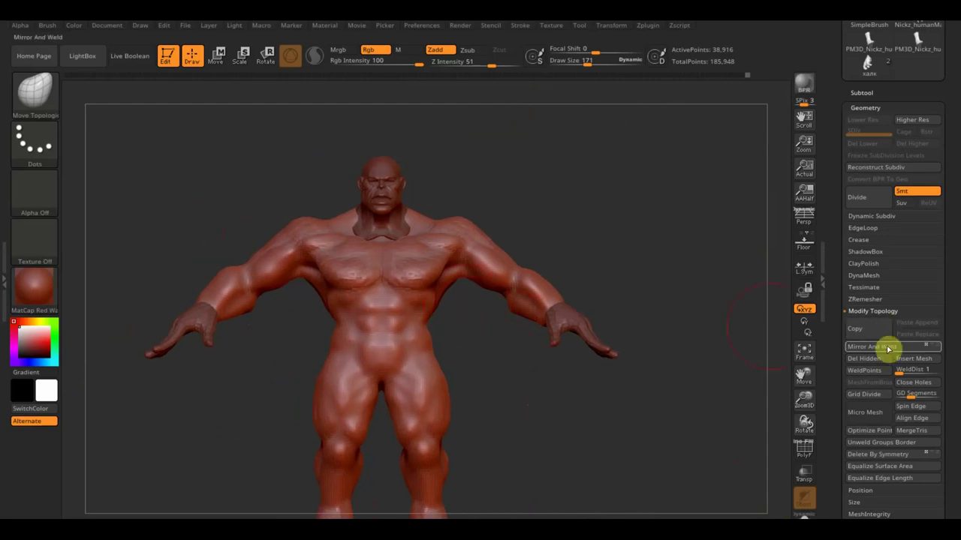
mouse_move(535, 416)
left_mouse_down()
mouse_move(615, 397)
mouse_move(572, 383)
mouse_move(596, 418)
mouse_move(646, 420)
mouse_move(570, 378)
left_mouse_up()
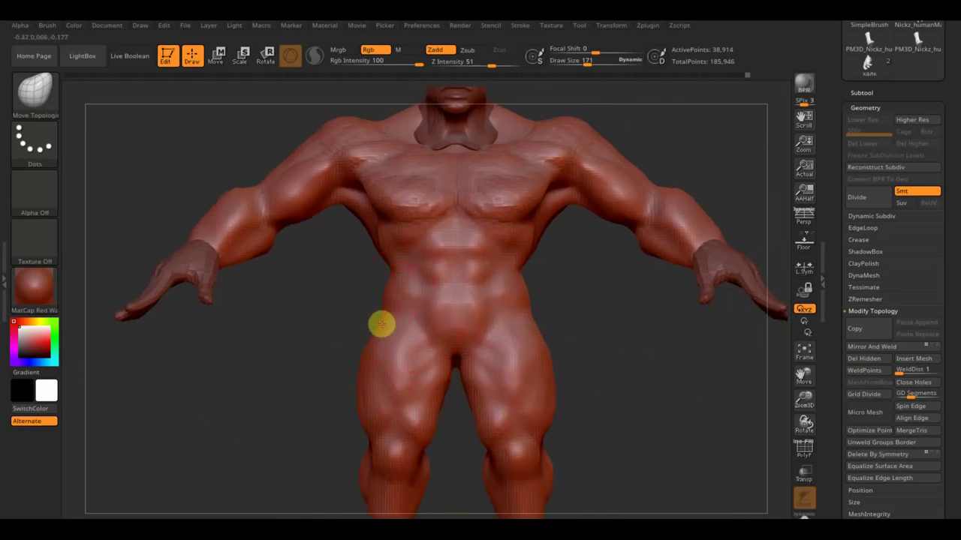
left_click(882, 350)
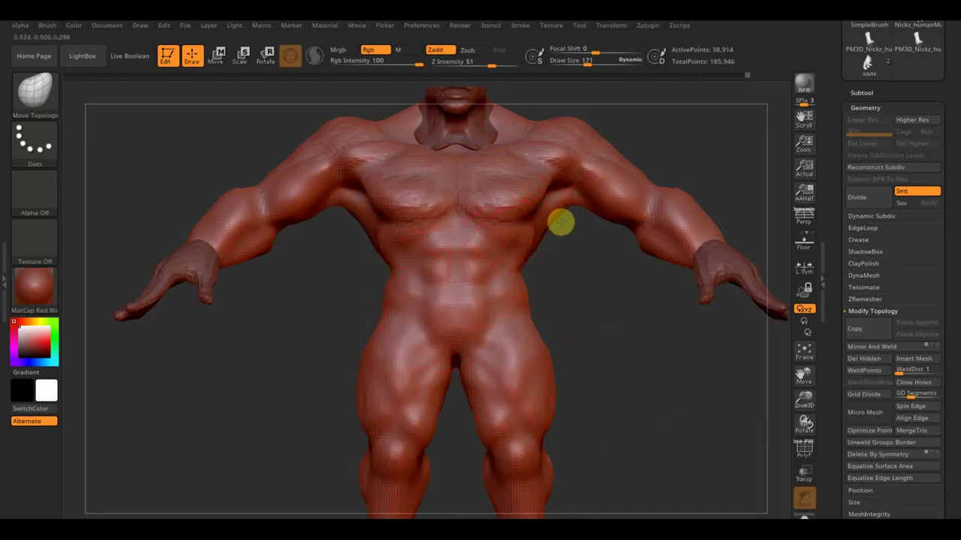
- Nudge the chest near the armpit and the back of the shoulder, reviewing from several angles
mouse_move(393, 199)
left_mouse_down()
mouse_move(344, 214)
mouse_move(386, 253)
left_mouse_up()
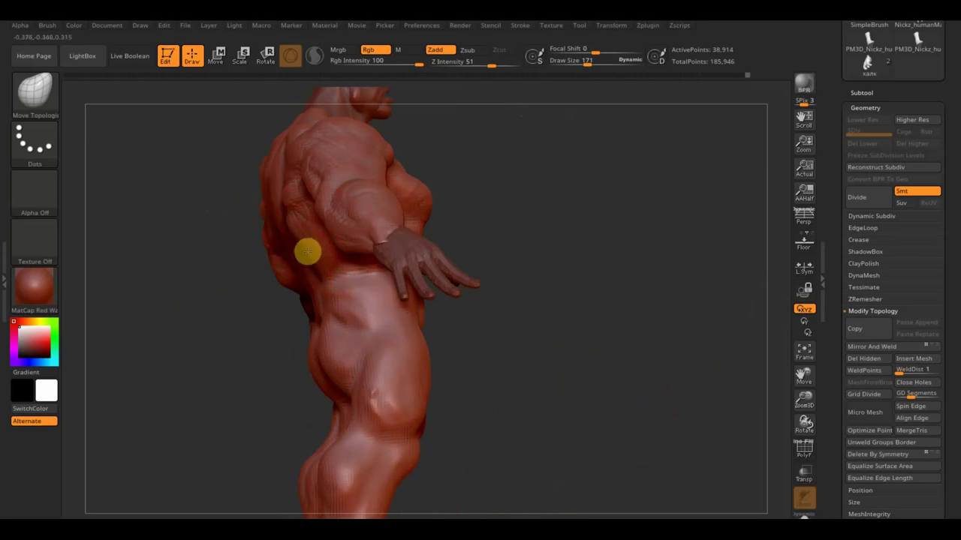
left_click_drag(299, 253, 290, 168)
mouse_move(506, 172)
left_mouse_down()
mouse_move(558, 174)
mouse_move(599, 193)
left_mouse_up()
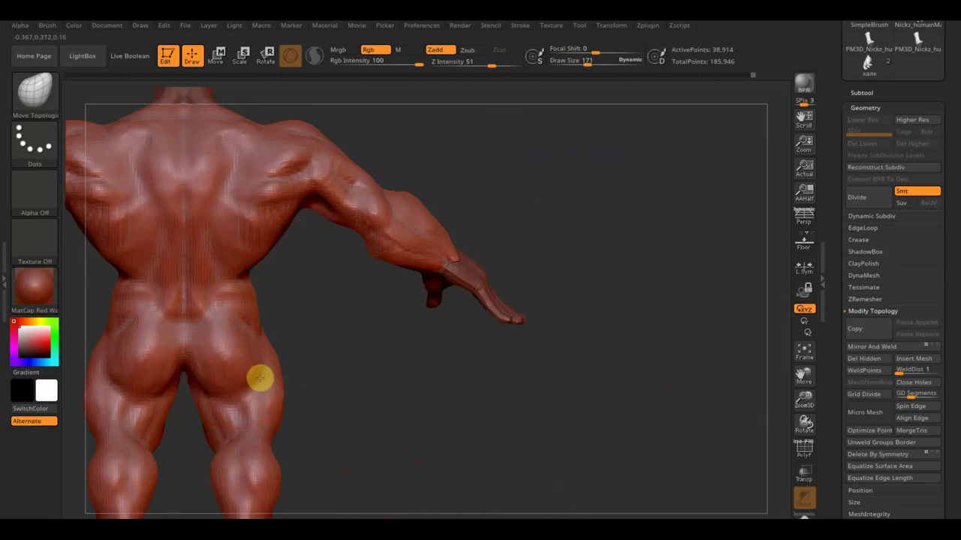
left_click_drag(343, 382, 287, 388)
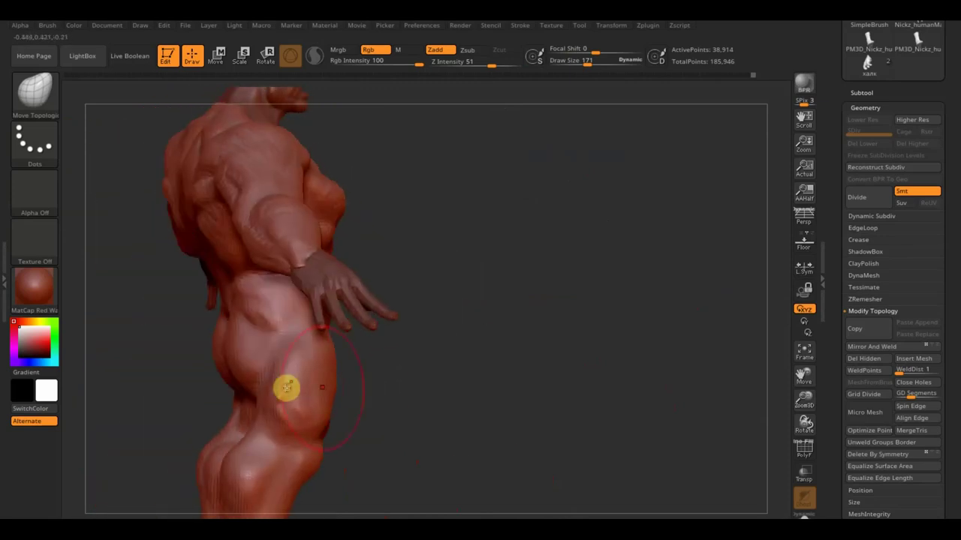
left_click_drag(499, 395, 488, 403)
left_click_drag(548, 398, 507, 403)
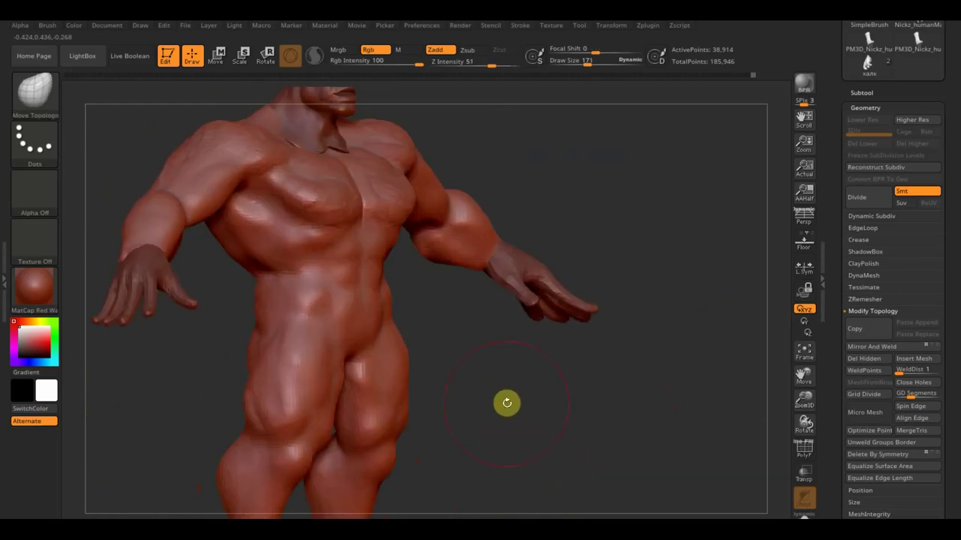
left_click(47, 107)
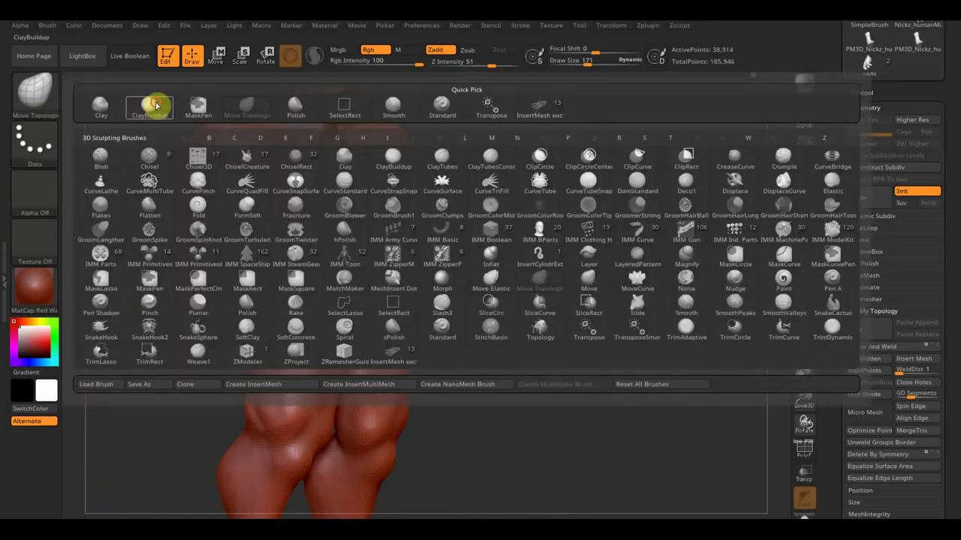
- Switch to ClayBuildup, add a subtle clay ridge across the waist, and Shift-smooth it in
left_click(152, 105)
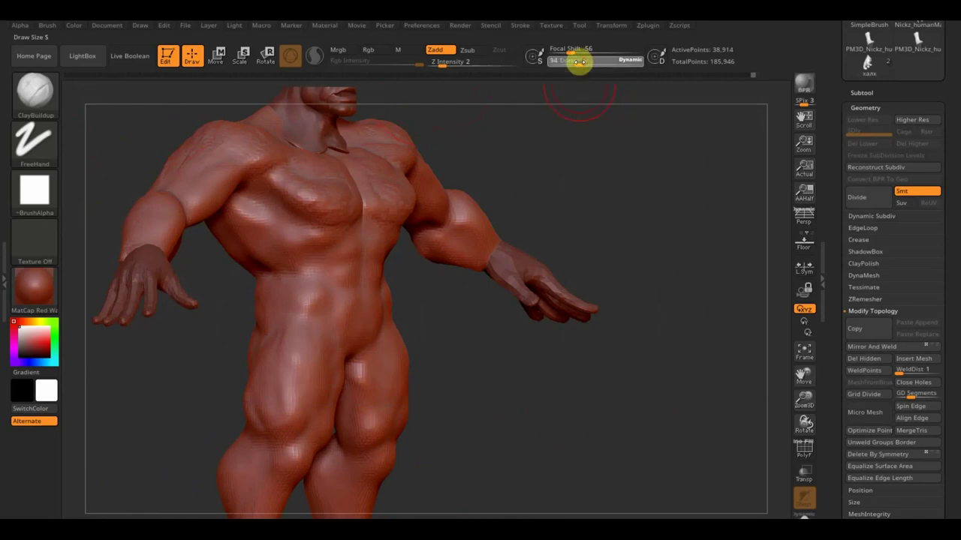
left_click_drag(564, 155, 295, 298)
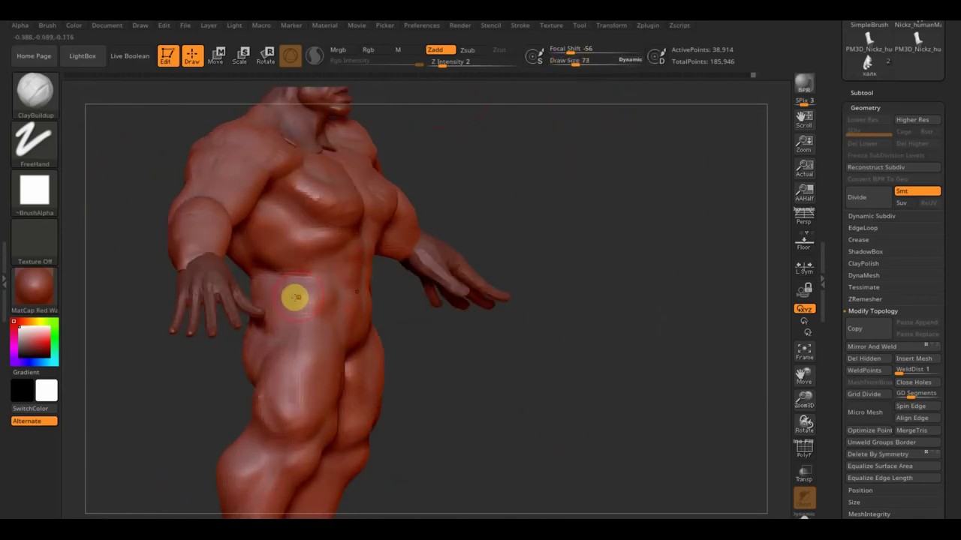
mouse_move(259, 306)
left_mouse_down()
mouse_move(287, 296)
mouse_move(323, 309)
left_mouse_up()
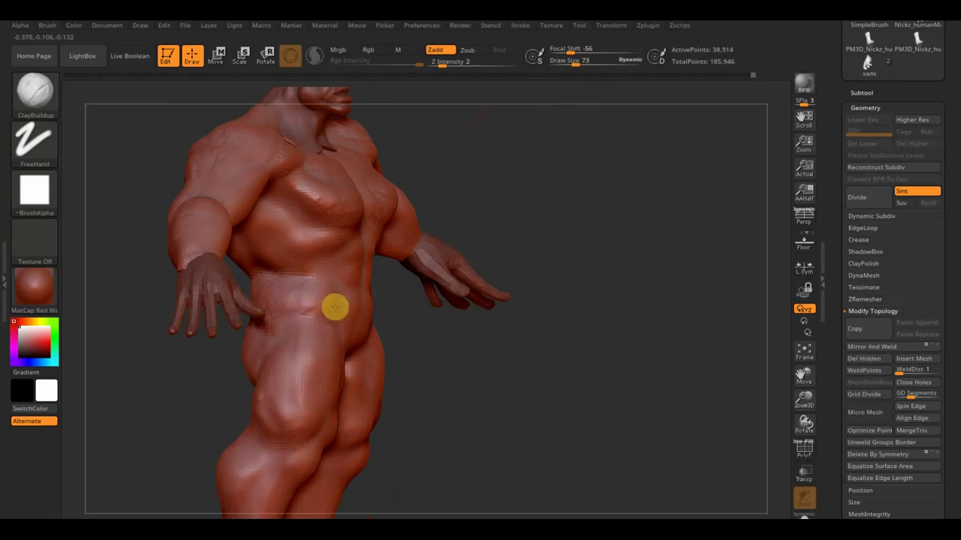
mouse_move(390, 288)
left_mouse_down()
mouse_move(379, 311)
mouse_move(360, 208)
left_mouse_up()
key("shift")
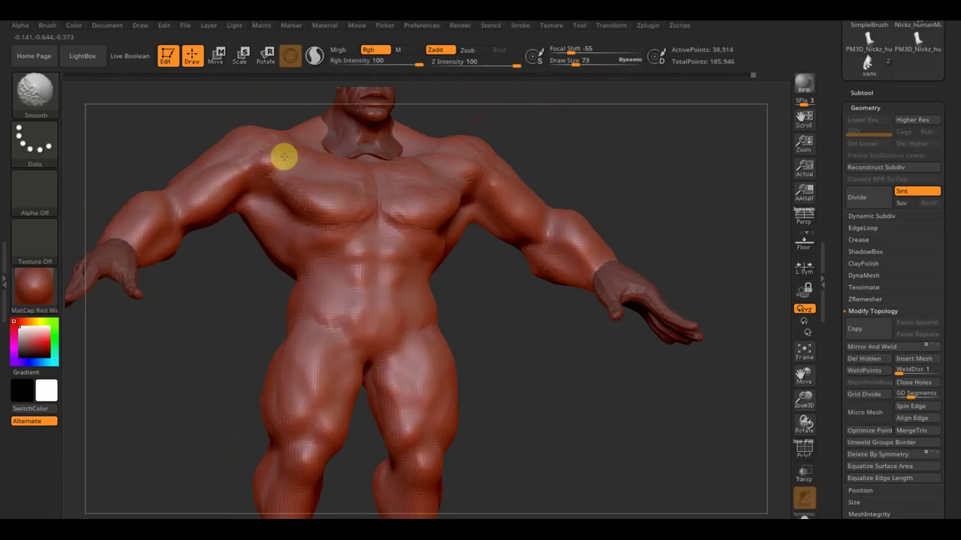
left_click_drag(480, 398, 539, 439, "shift")
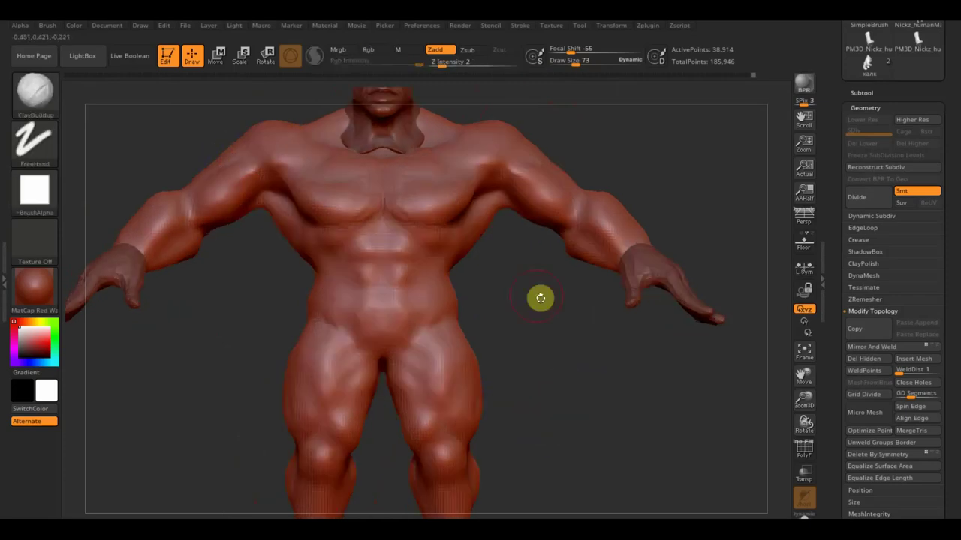
- Toggle the wireframe, then smooth the crotch area and the right thigh down to the knee
left_click(805, 449)
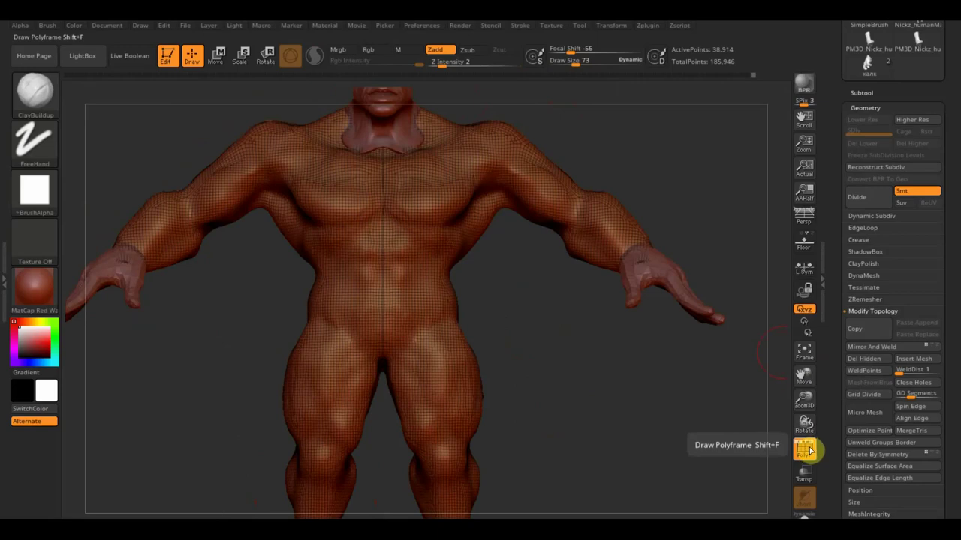
left_click(808, 449)
mouse_move(598, 380)
left_mouse_down("alt")
mouse_move(598, 399)
mouse_move(547, 307)
left_mouse_up("alt")
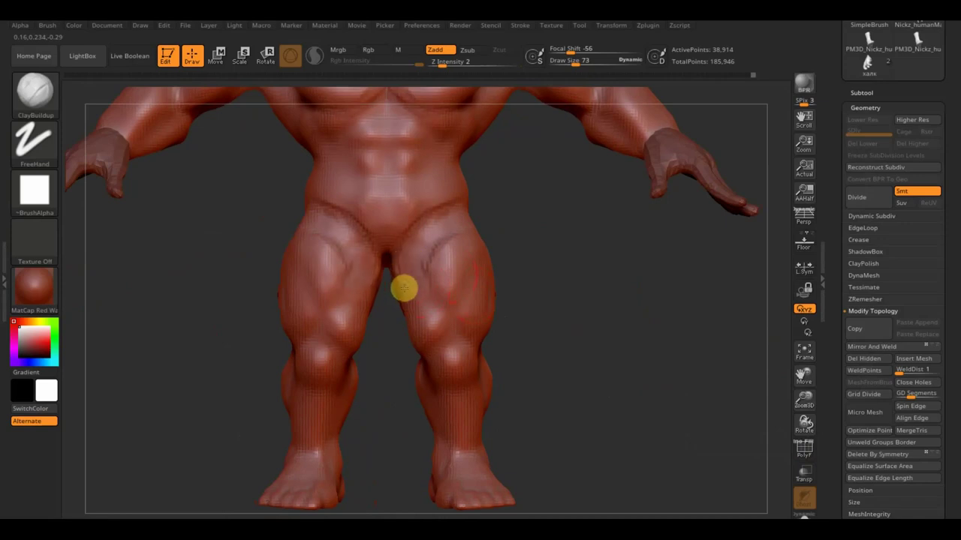
key("shift")
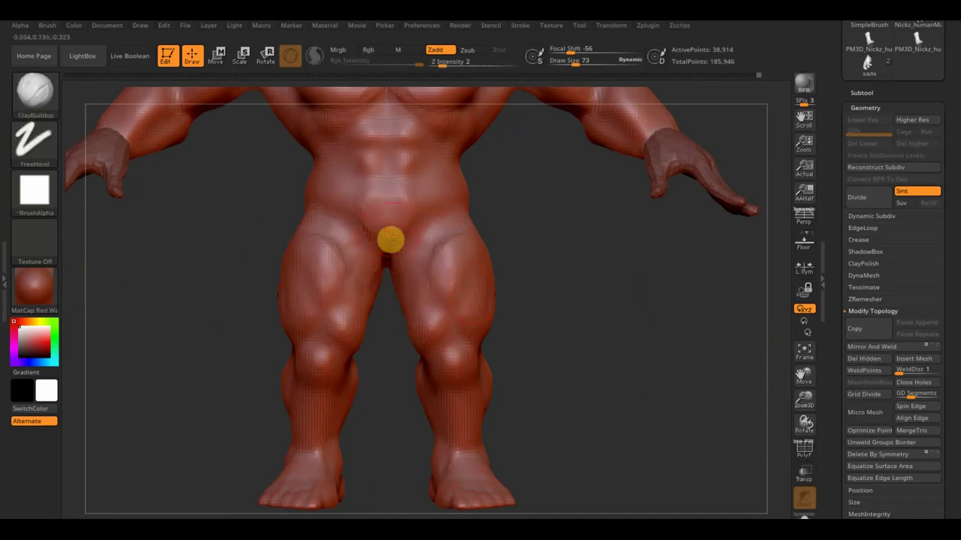
key("shift")
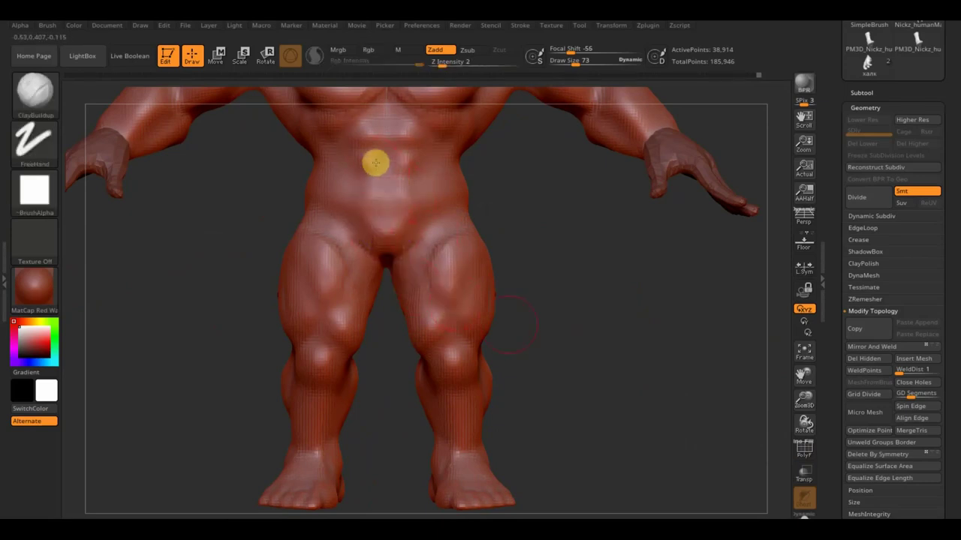
key("shift")
left_click_drag(453, 239, 455, 343, "shift")
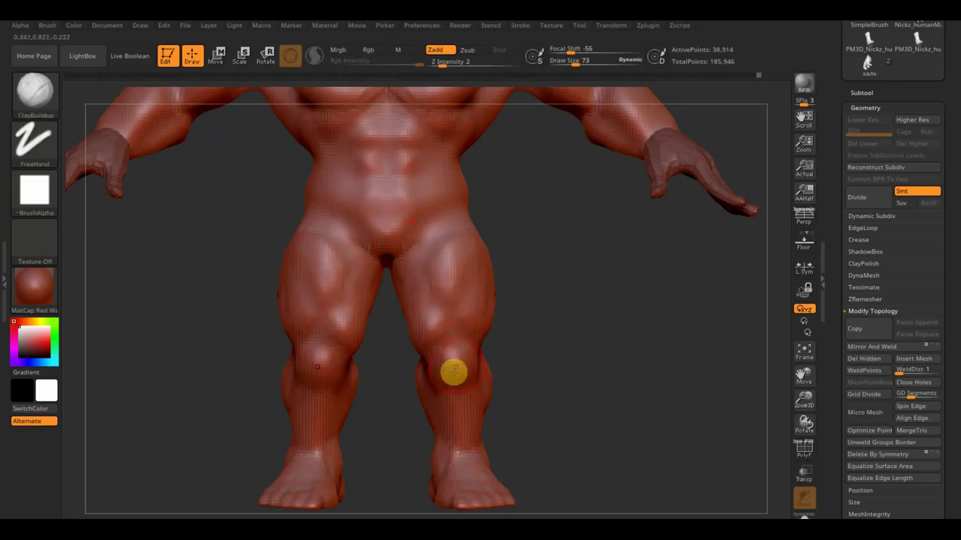
- Add clay along the front of the thigh and inspect the legs from behind
right_click_drag(484, 383, 476, 260)
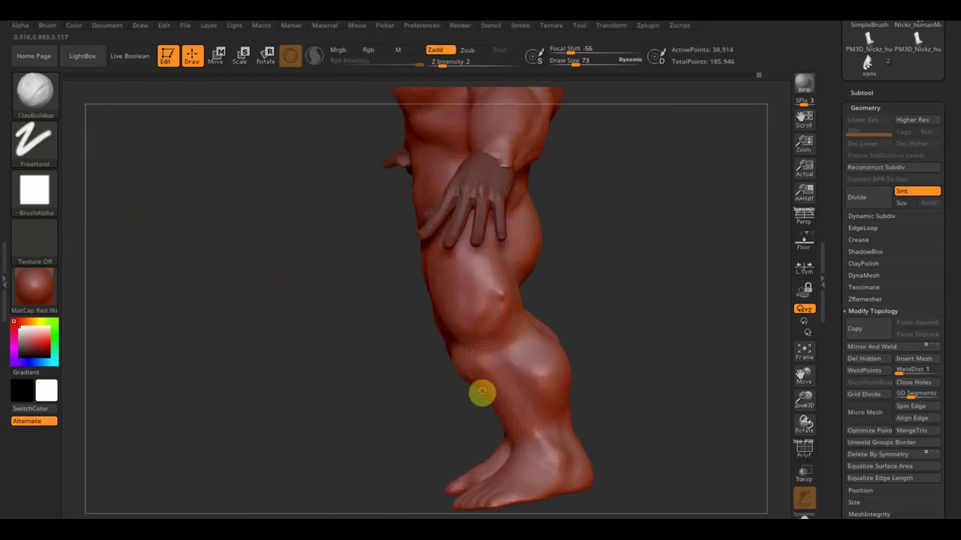
left_click_drag(470, 274, 474, 261, "shift")
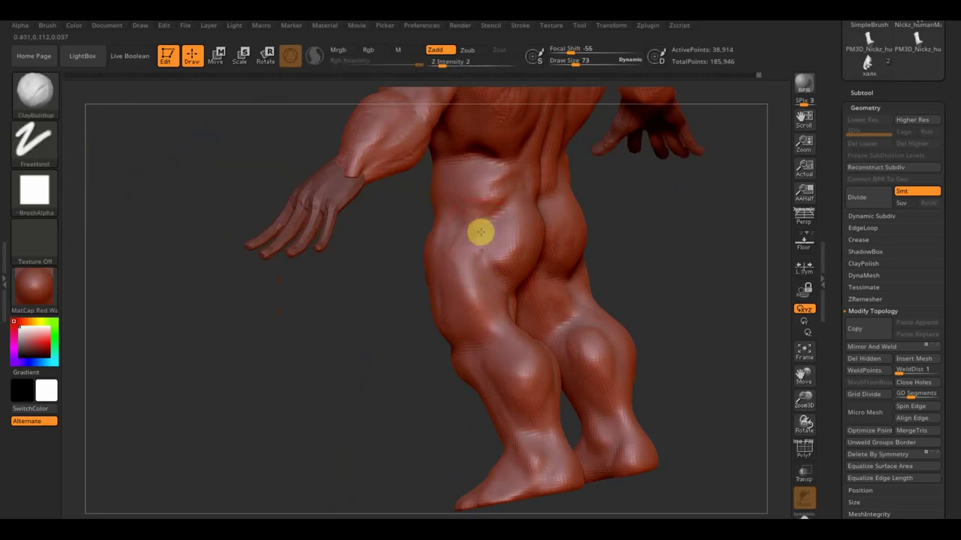
left_click_drag(470, 249, 461, 278)
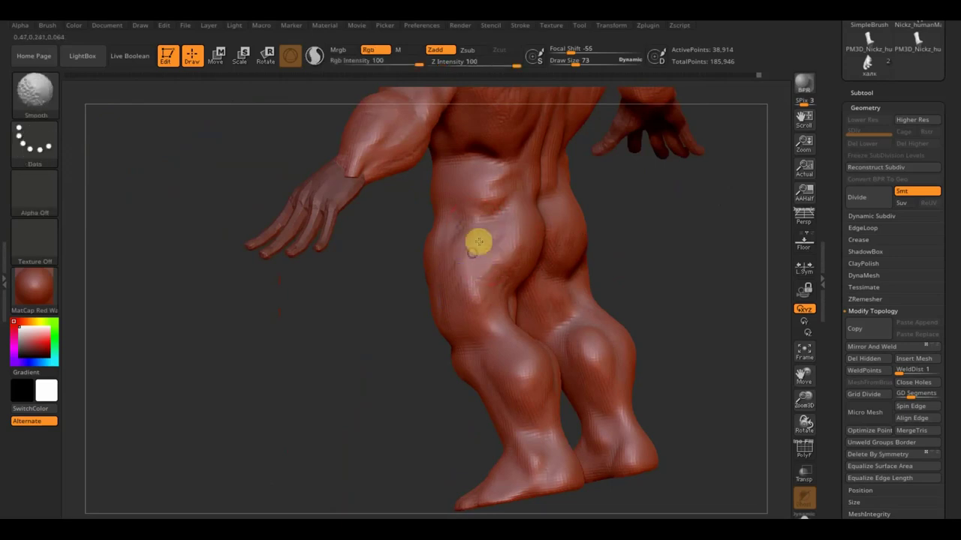
mouse_move(701, 296)
left_mouse_down()
mouse_move(706, 268)
mouse_move(607, 328)
left_mouse_up()
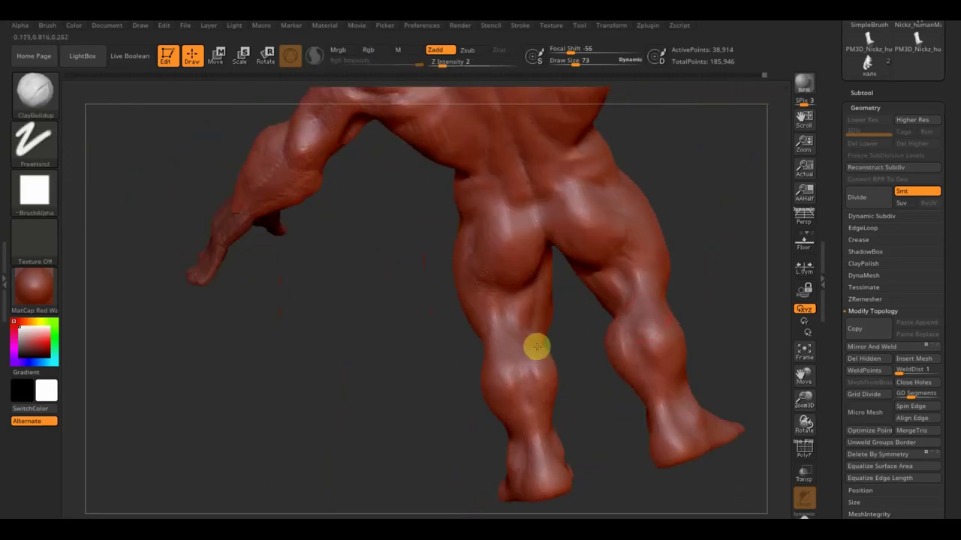
left_click_drag(384, 365, 412, 338)
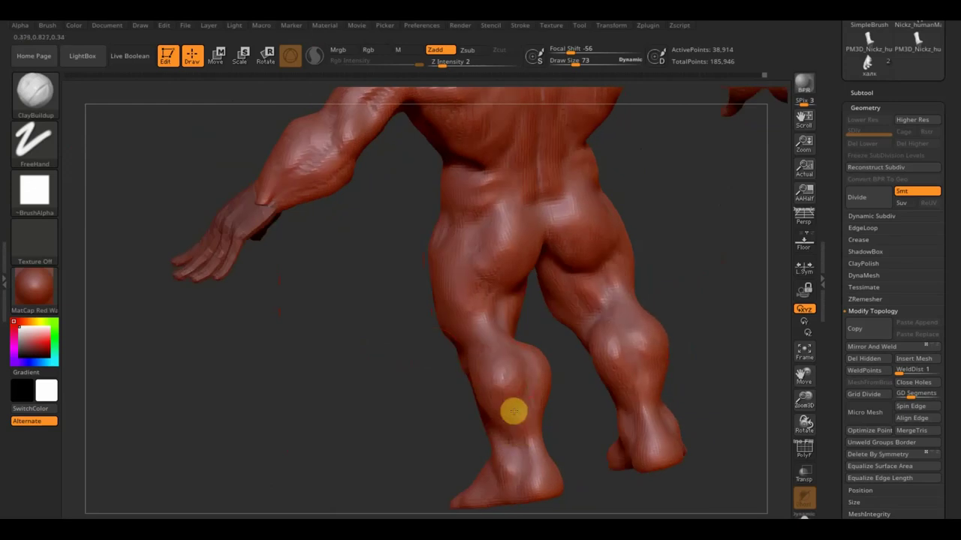
left_click(549, 471)
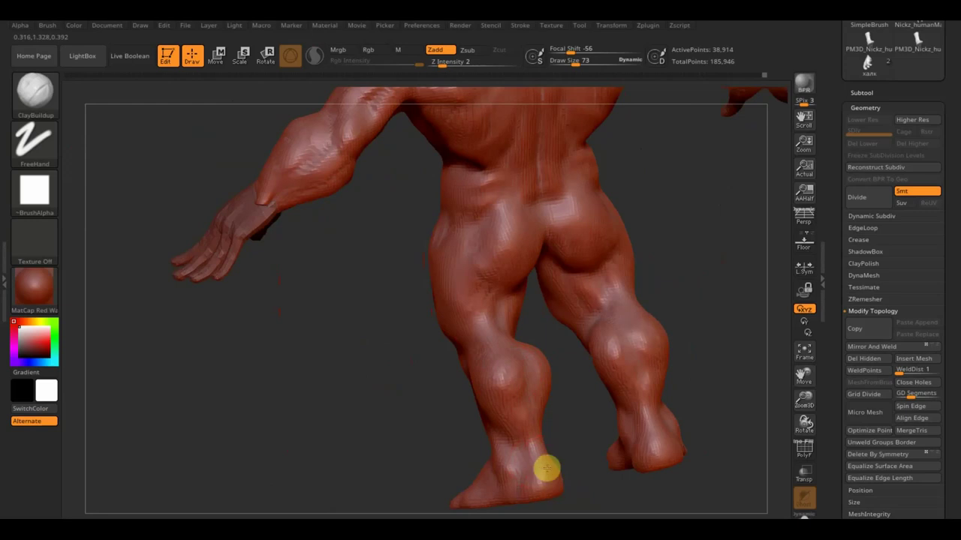
- From a rear three-quarter view, scrub ClayBuildup over the right glute to round it out
mouse_move(553, 472)
left_mouse_down("shift")
mouse_move(645, 428)
mouse_move(633, 368)
left_mouse_up("shift")
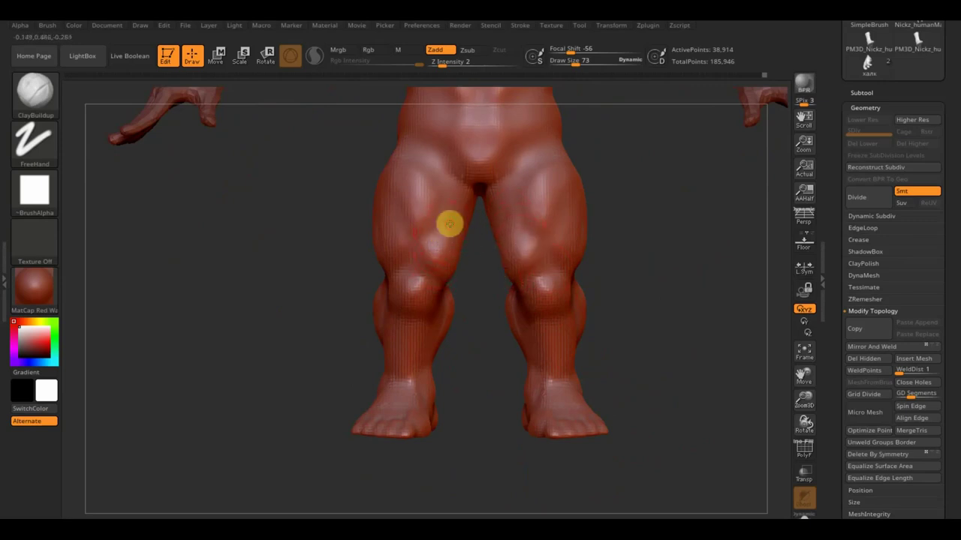
mouse_move(353, 239)
left_mouse_down()
mouse_move(277, 233)
mouse_move(399, 236)
left_mouse_up()
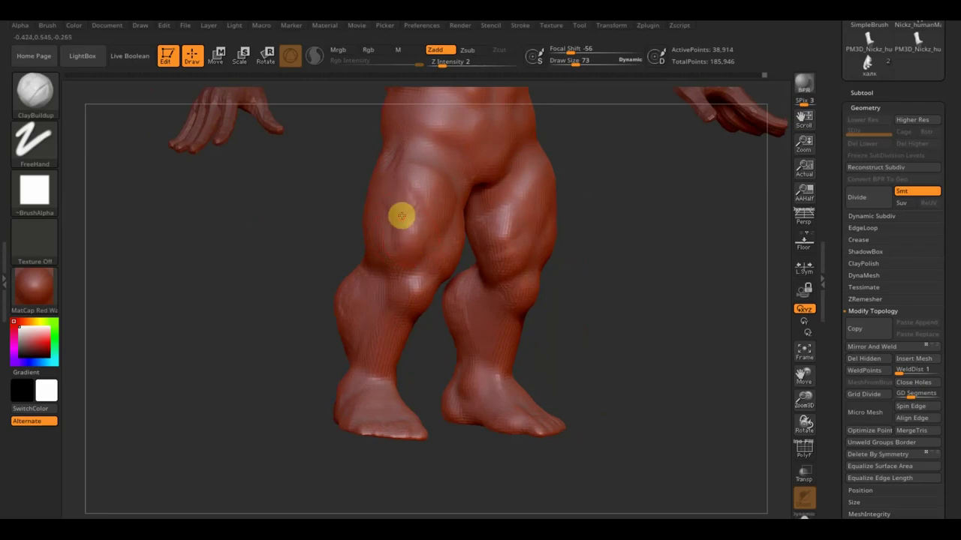
left_click_drag(277, 220, 307, 230)
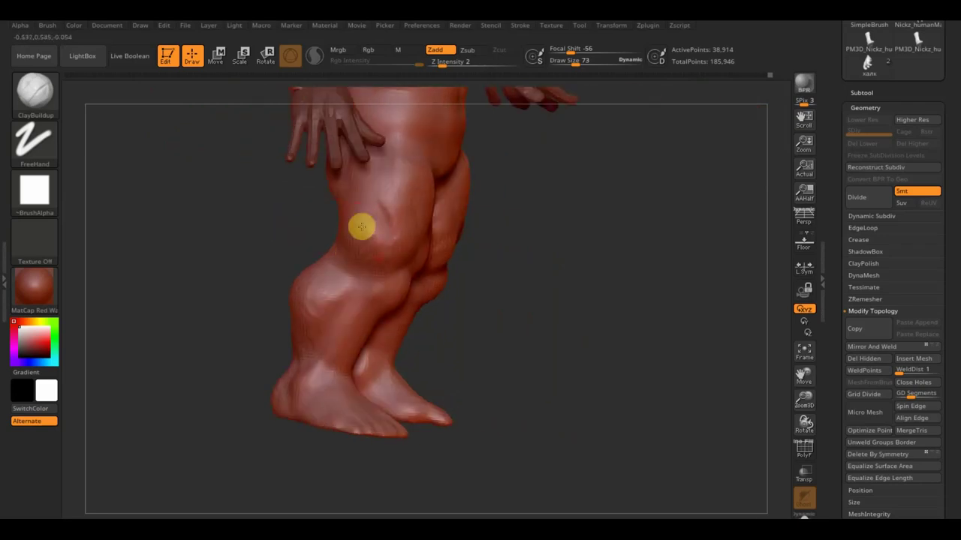
mouse_move(347, 176)
left_mouse_down()
mouse_move(208, 230)
mouse_move(322, 203)
left_mouse_up()
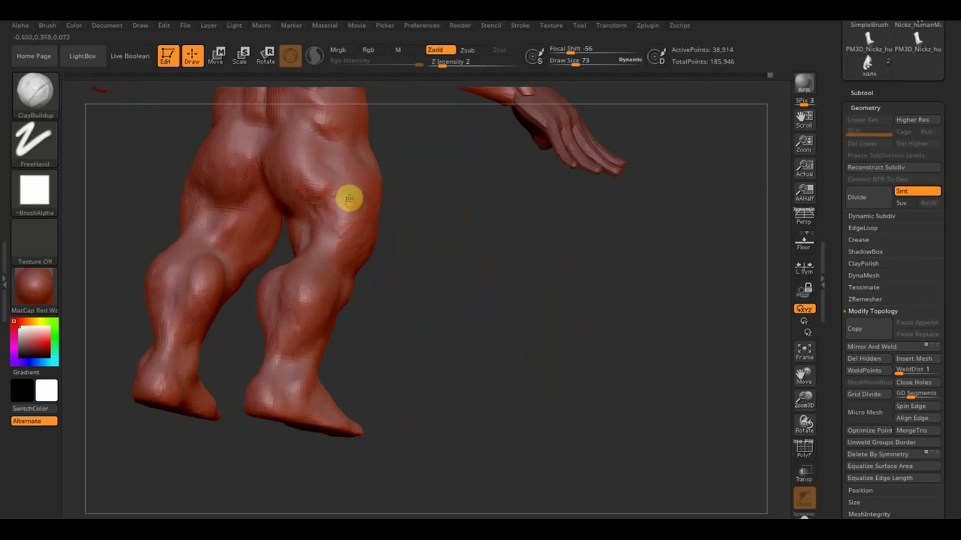
left_click(312, 186)
left_click_drag(300, 190, 337, 130)
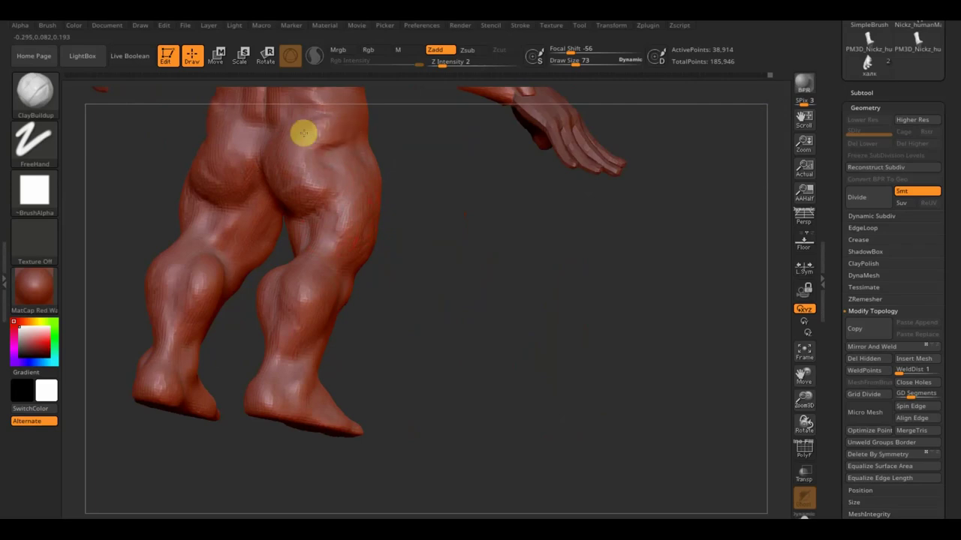
mouse_move(265, 137)
left_mouse_down()
mouse_move(309, 125)
mouse_move(272, 133)
mouse_move(316, 130)
mouse_move(300, 186)
mouse_move(347, 178)
mouse_move(349, 241)
mouse_move(325, 287)
left_mouse_up()
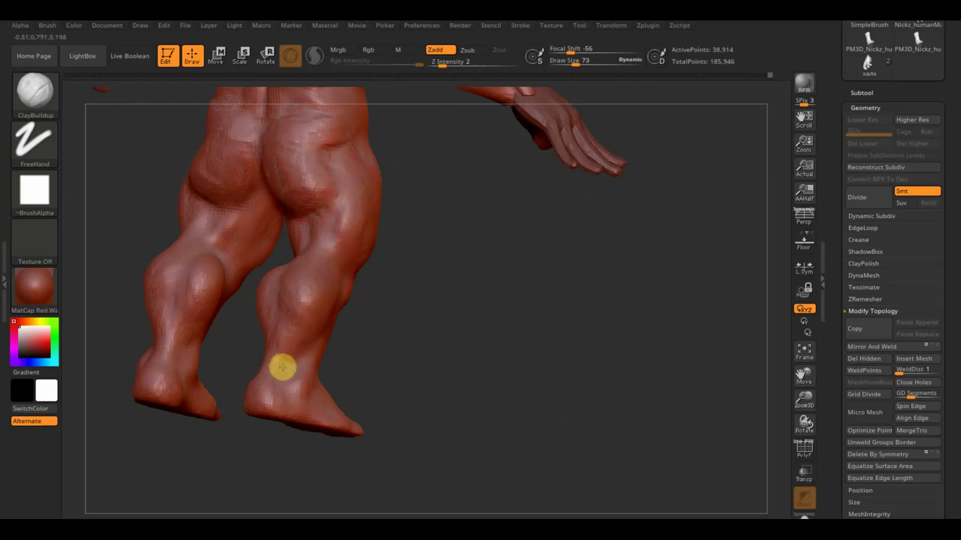
mouse_move(345, 330)
left_mouse_down()
mouse_move(470, 326)
mouse_move(506, 338)
left_mouse_up()
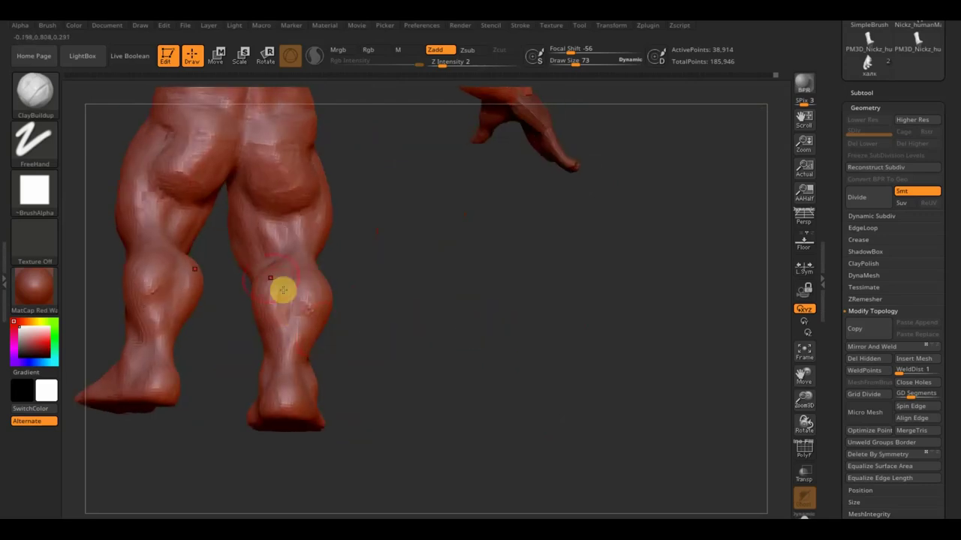
mouse_move(382, 348)
left_mouse_down()
mouse_move(332, 350)
mouse_move(430, 347)
mouse_move(382, 420)
mouse_move(398, 442)
mouse_move(446, 407)
mouse_move(453, 322)
mouse_move(461, 353)
left_mouse_up()
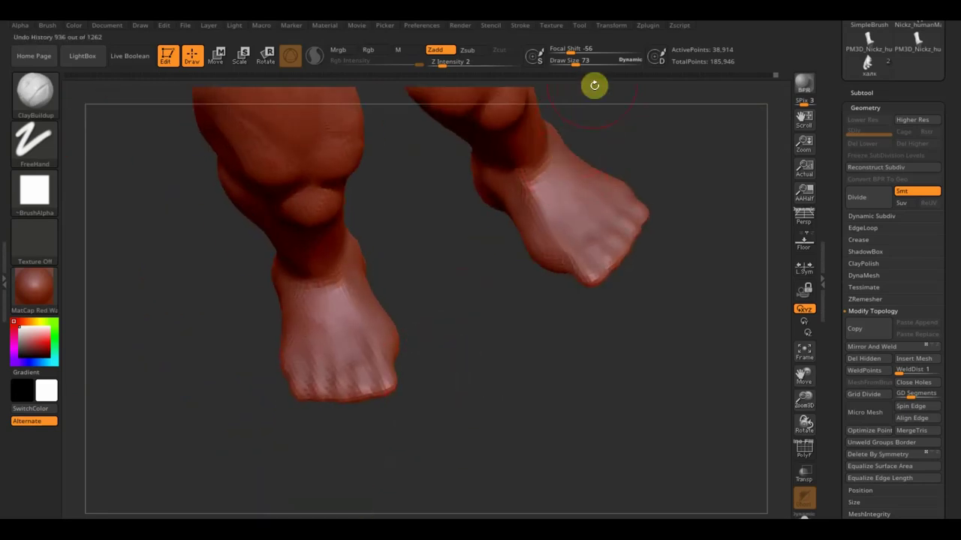
- Shrink the brush, zoom to the feet, step up to SDiv 3, and refine the big and second toes
left_click_drag(570, 60, 576, 60)
mouse_move(515, 173)
left_mouse_down()
mouse_move(436, 275)
mouse_move(463, 307)
mouse_move(465, 226)
left_mouse_up()
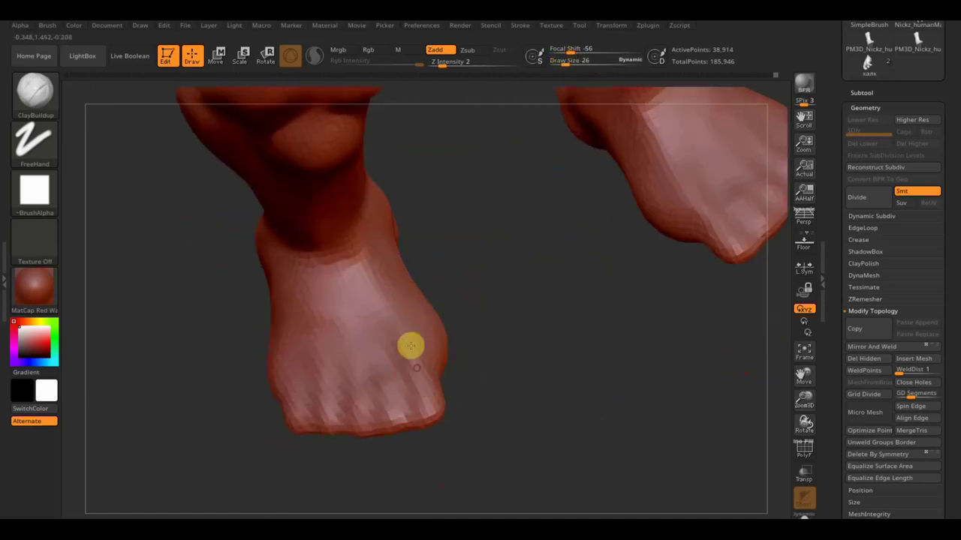
key("d")
key("d")
key("ctrl")
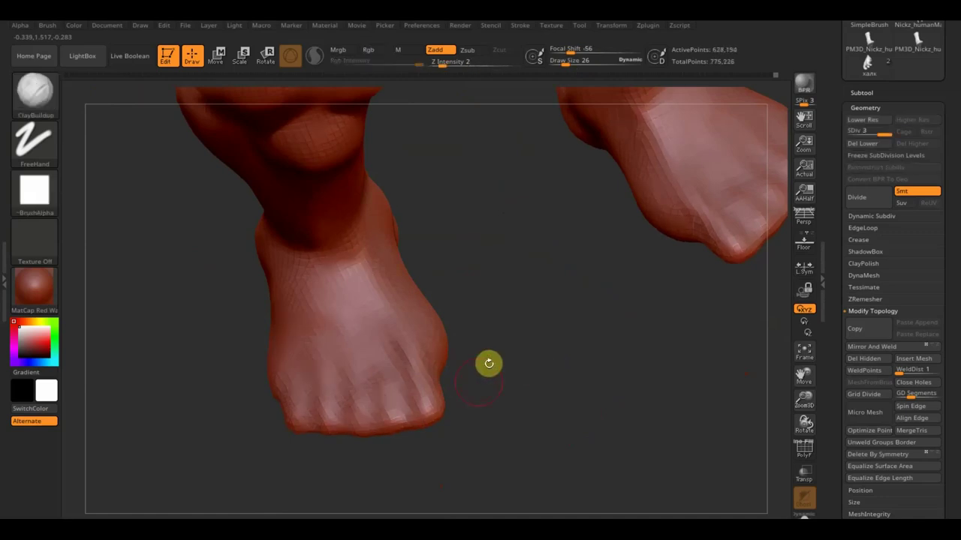
mouse_move(432, 378)
left_mouse_down()
mouse_move(412, 389)
mouse_move(418, 423)
mouse_move(412, 389)
mouse_move(425, 379)
left_mouse_up()
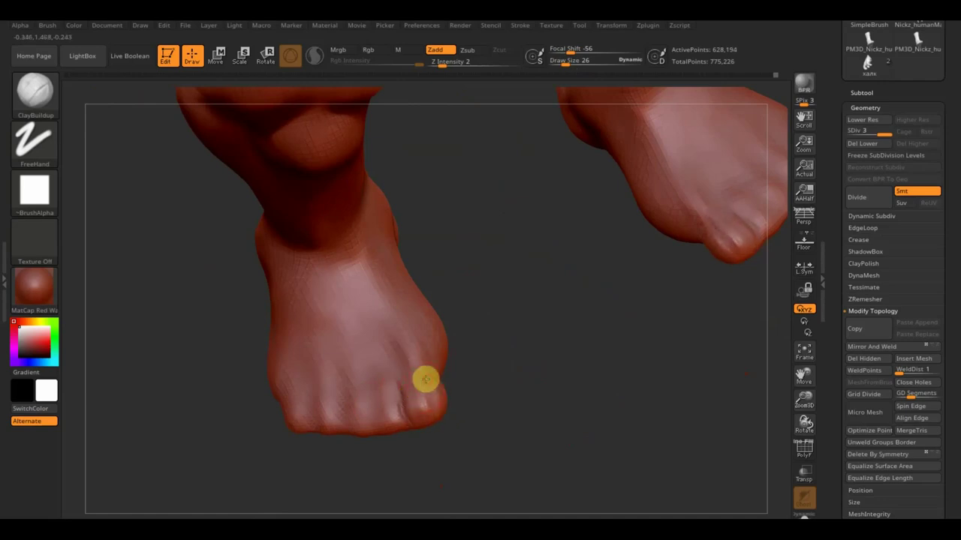
mouse_move(457, 446)
left_mouse_down()
mouse_move(471, 423)
mouse_move(435, 434)
left_mouse_up()
mouse_move(393, 393)
left_mouse_down()
mouse_move(388, 412)
mouse_move(381, 391)
left_mouse_up()
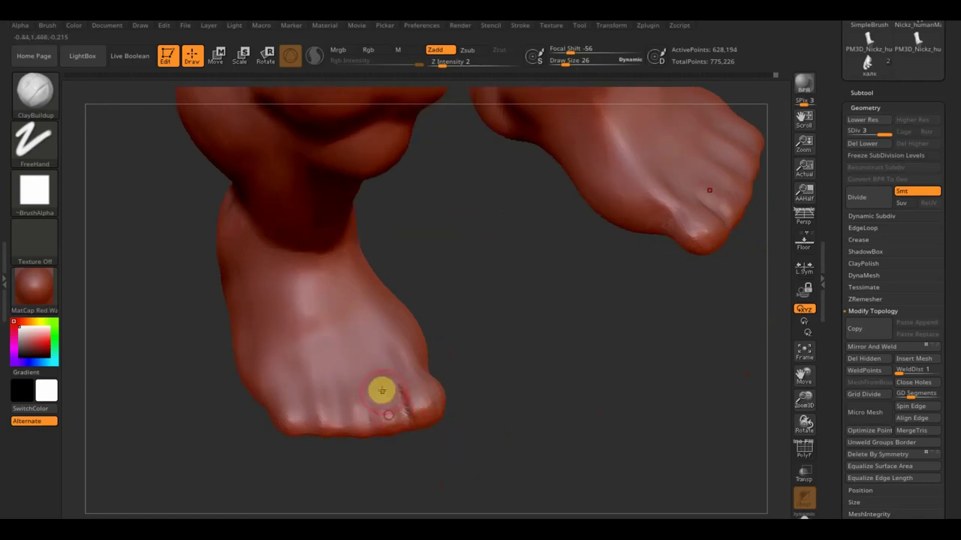
- Carve tendon creases across the tops of the feet and ridges between the toes
left_click(381, 357)
mouse_move(350, 337)
left_mouse_down()
mouse_move(368, 369)
mouse_move(348, 354)
mouse_move(315, 362)
mouse_move(305, 328)
left_mouse_up()
mouse_move(273, 379)
left_mouse_down()
mouse_move(266, 347)
mouse_move(289, 409)
mouse_move(405, 425)
left_mouse_up()
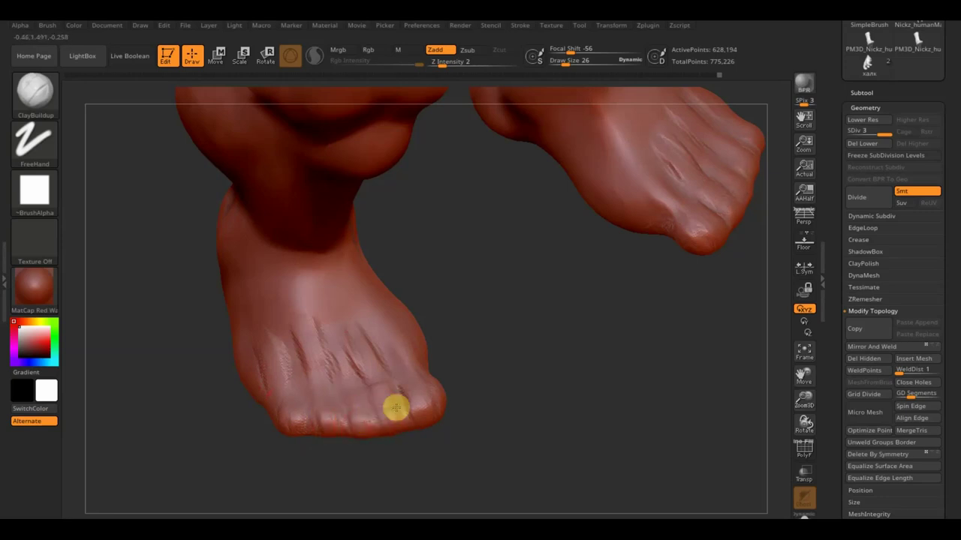
left_click_drag(450, 391, 433, 345)
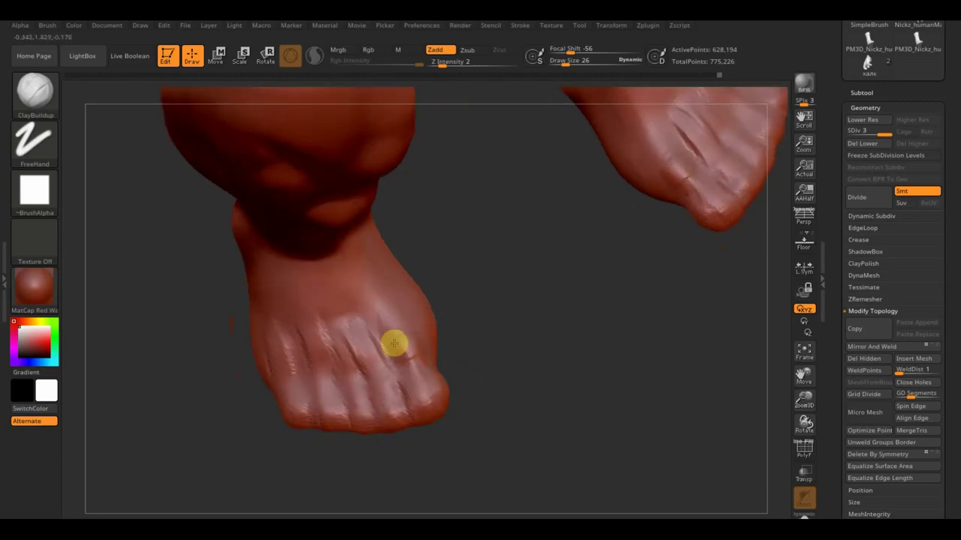
left_click_drag(392, 326, 377, 283)
left_click_drag(395, 322, 386, 368)
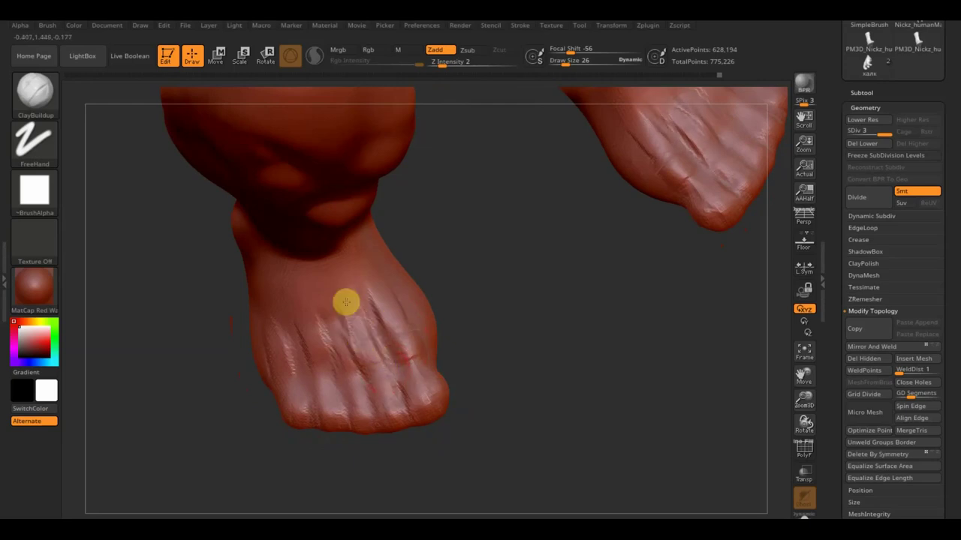
left_click_drag(482, 322, 454, 306)
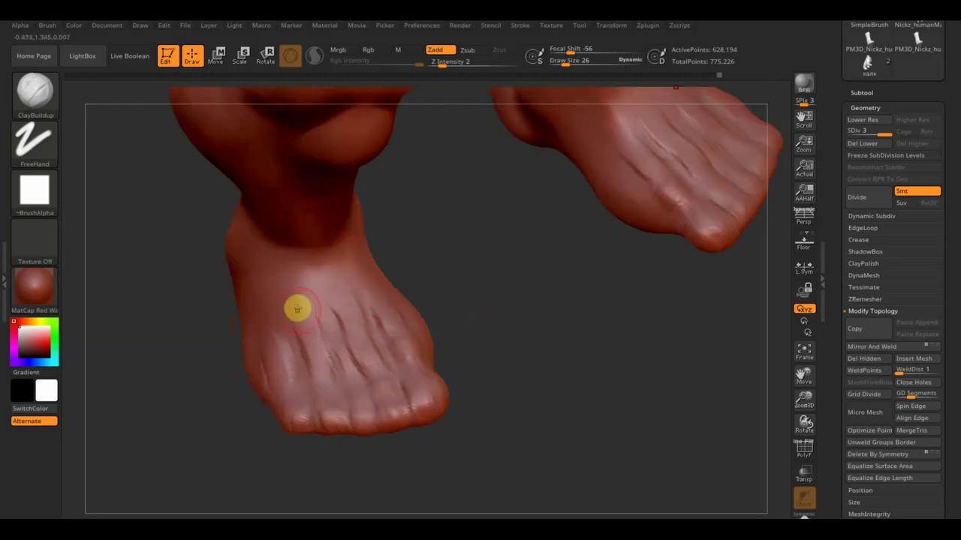
mouse_move(297, 309)
left_mouse_down()
mouse_move(316, 361)
mouse_move(229, 393)
mouse_move(278, 375)
mouse_move(247, 371)
mouse_move(228, 345)
mouse_move(265, 375)
mouse_move(275, 400)
left_mouse_up()
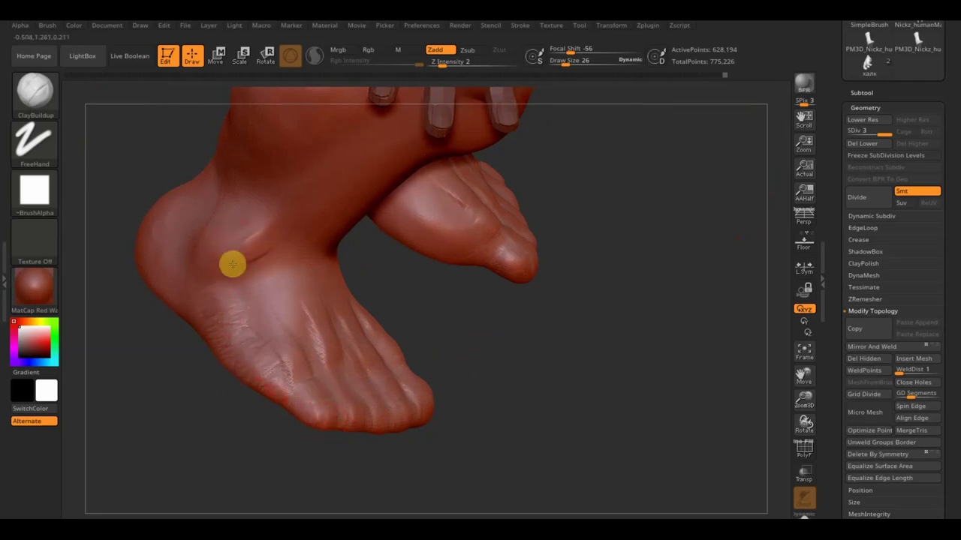
- Smooth the ankle bump, then build clay ridges across the heel and ankle
left_click_drag(127, 221, 153, 160)
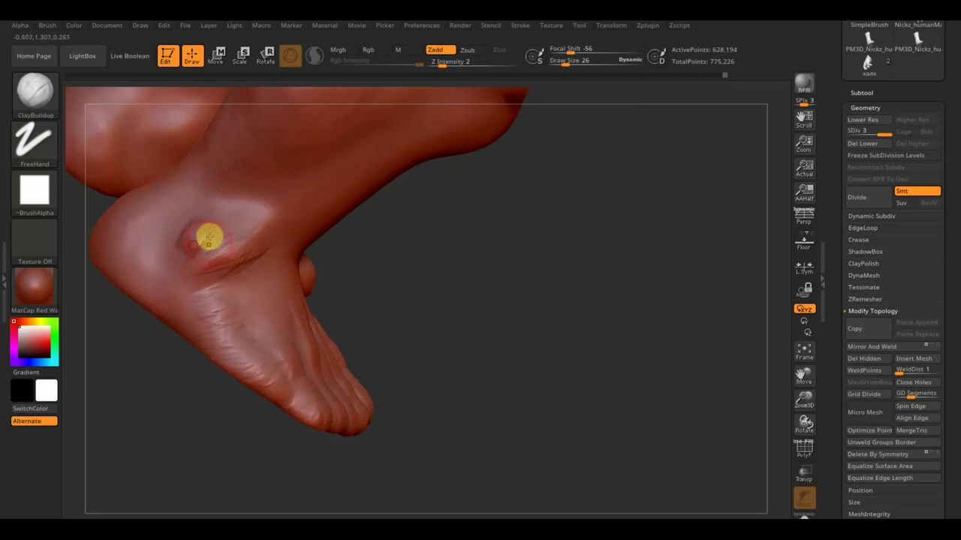
key("shift")
mouse_move(222, 217)
left_mouse_down("shift")
mouse_move(358, 220)
mouse_move(493, 280)
left_mouse_up("shift")
mouse_move(247, 218)
left_mouse_down()
mouse_move(291, 188)
mouse_move(246, 213)
mouse_move(268, 215)
mouse_move(249, 228)
mouse_move(324, 172)
mouse_move(266, 195)
mouse_move(280, 215)
mouse_move(340, 164)
mouse_move(272, 188)
mouse_move(322, 191)
mouse_move(272, 210)
mouse_move(366, 158)
left_mouse_up()
mouse_move(330, 308)
left_mouse_down()
mouse_move(377, 339)
mouse_move(356, 328)
left_mouse_up()
mouse_move(167, 264)
left_mouse_down()
mouse_move(139, 242)
mouse_move(202, 205)
left_mouse_up()
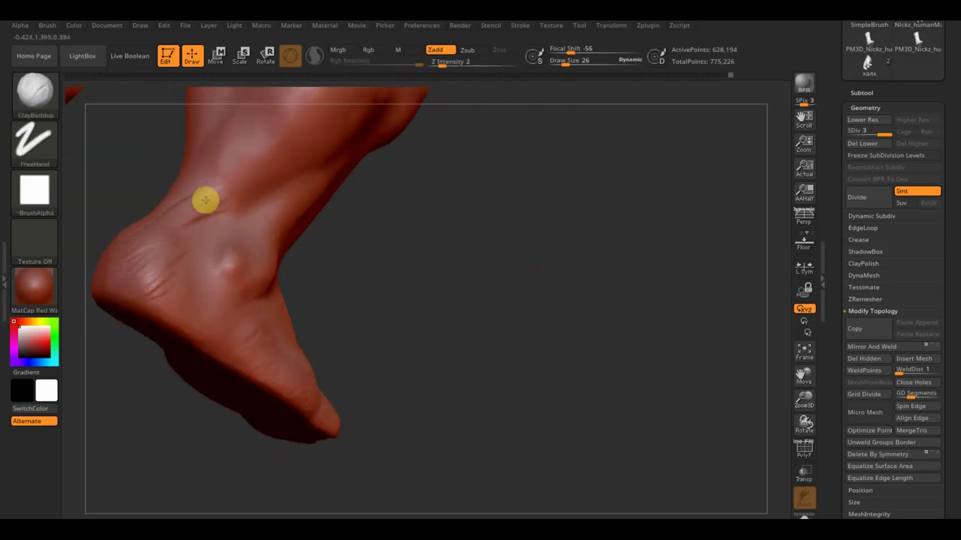
- Sculpt a small bump and raised scratchy creases onto the back of the right ankle
mouse_move(363, 253)
left_mouse_down()
mouse_move(401, 286)
mouse_move(360, 298)
mouse_move(440, 308)
left_mouse_up()
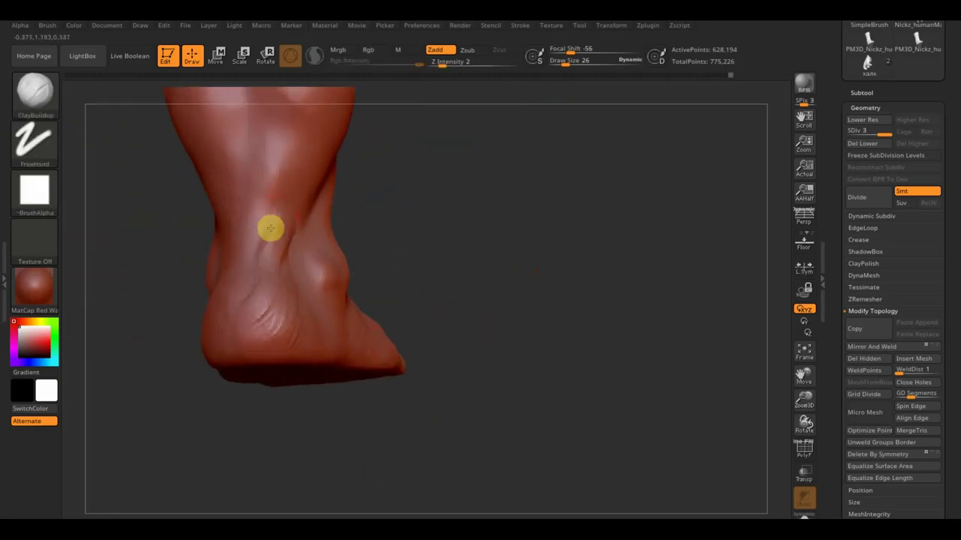
left_click_drag(251, 224, 470, 253)
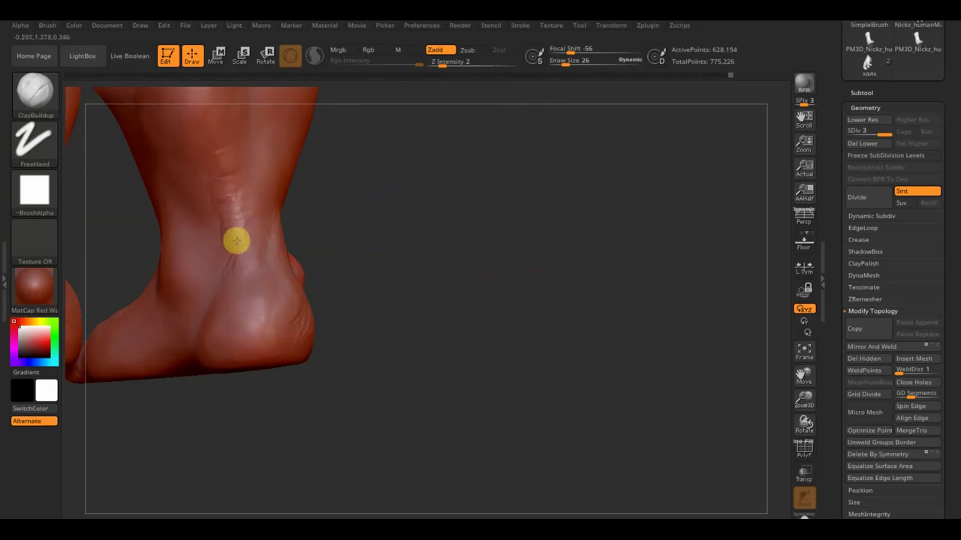
left_click_drag(347, 269, 544, 287)
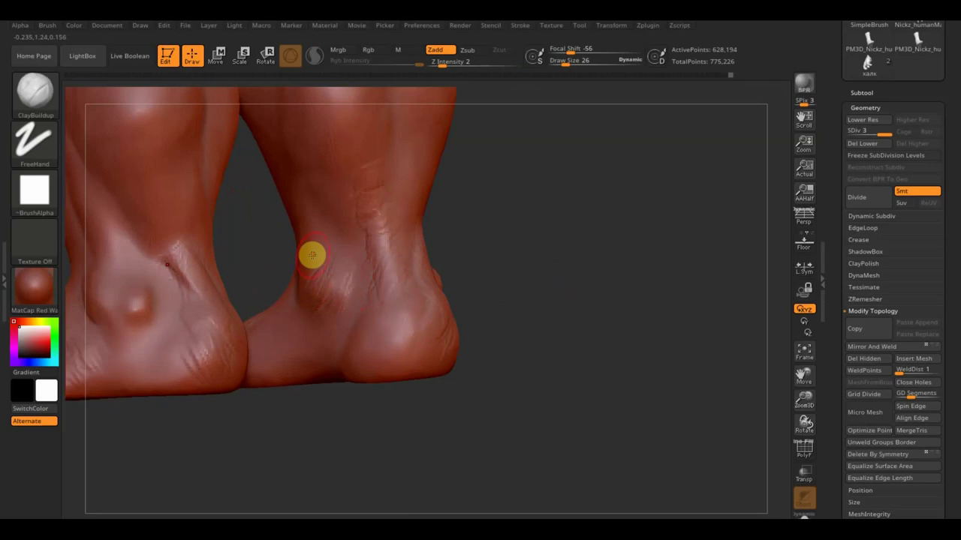
left_click_drag(327, 240, 307, 260)
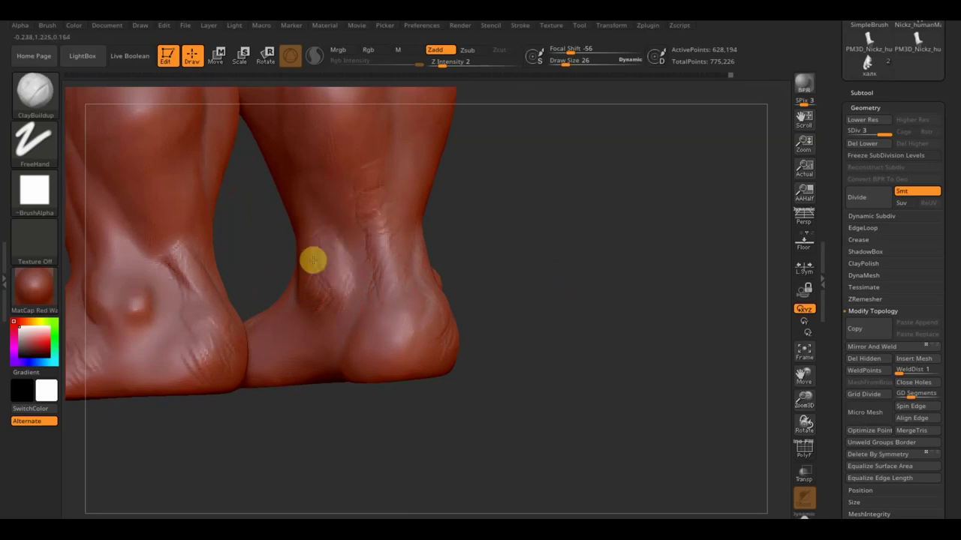
mouse_move(542, 270)
left_mouse_down()
mouse_move(514, 283)
mouse_move(515, 268)
left_mouse_up()
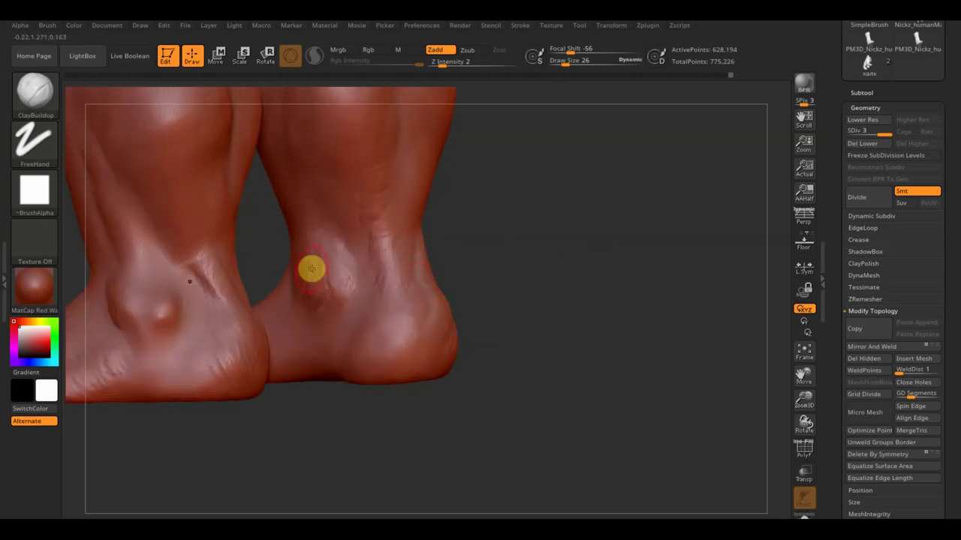
left_click_drag(345, 277, 312, 265)
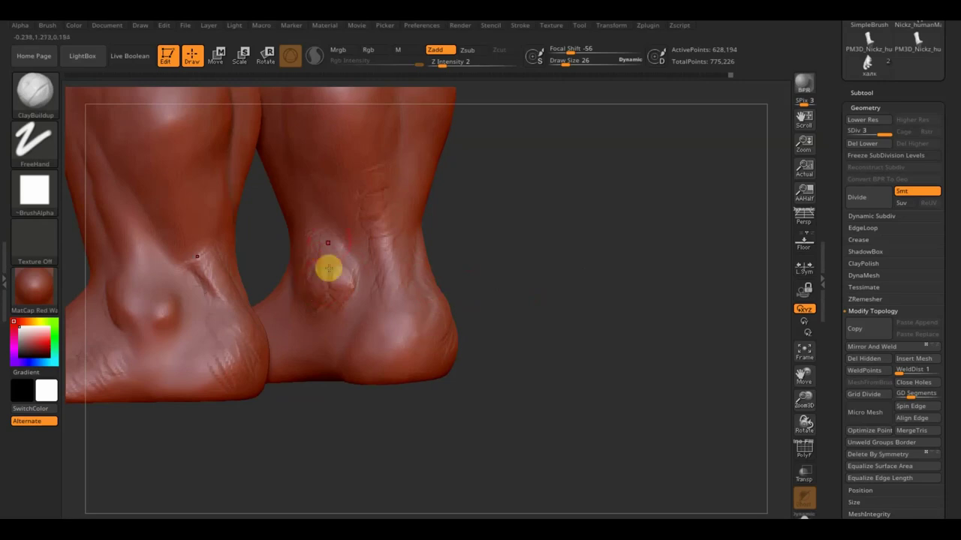
left_click_drag(318, 159, 353, 225)
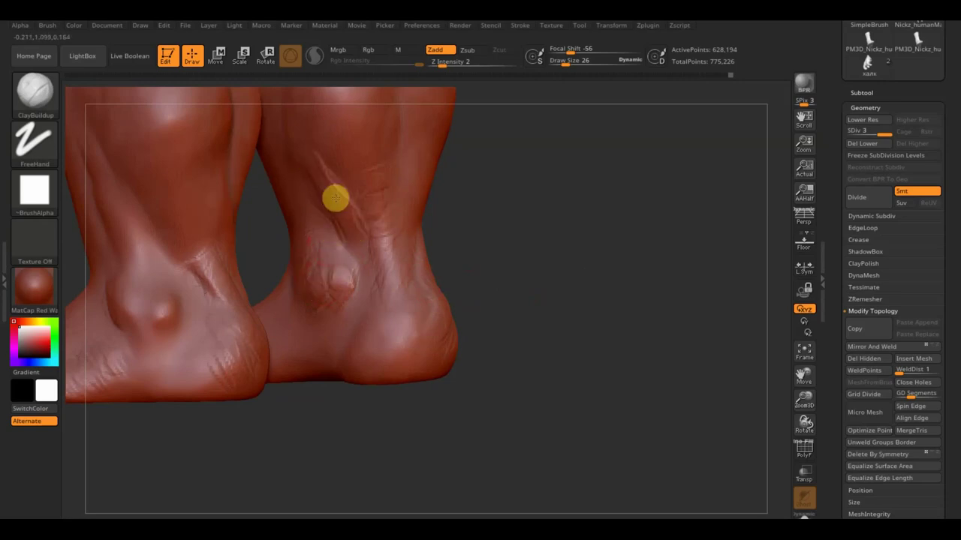
mouse_move(292, 148)
left_mouse_down()
mouse_move(326, 153)
mouse_move(334, 182)
left_mouse_up()
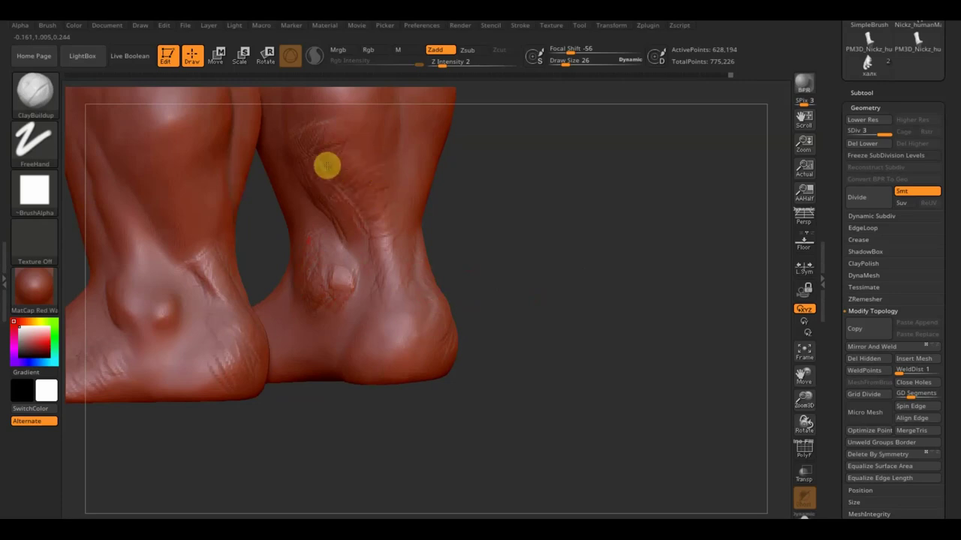
mouse_move(543, 288)
left_mouse_down()
mouse_move(614, 432)
mouse_move(586, 369)
mouse_move(596, 403)
mouse_move(543, 320)
mouse_move(527, 375)
left_mouse_up()
- Turn to a back view of the hips and stroke crease detail along the lower back beside the spine
key("shift")
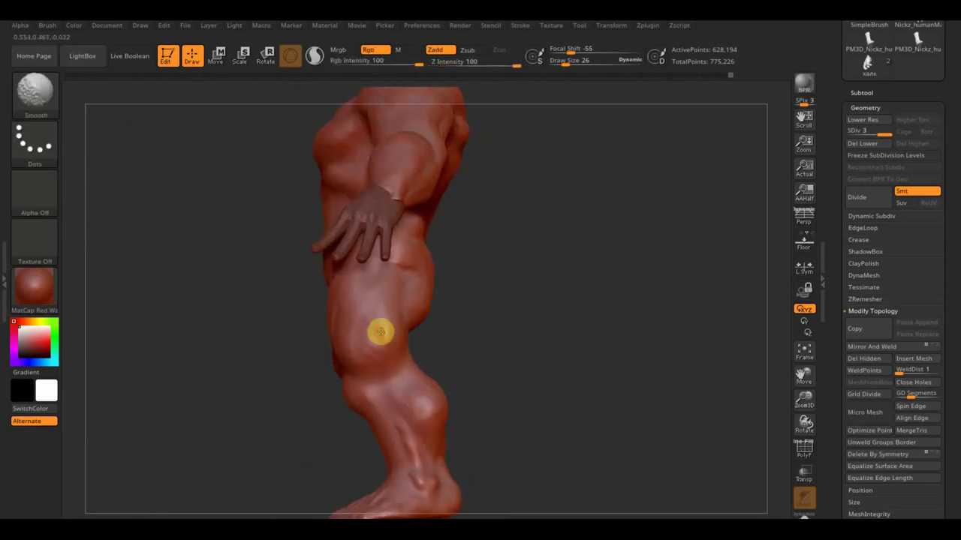
left_click_drag(471, 331, 423, 279, "shift")
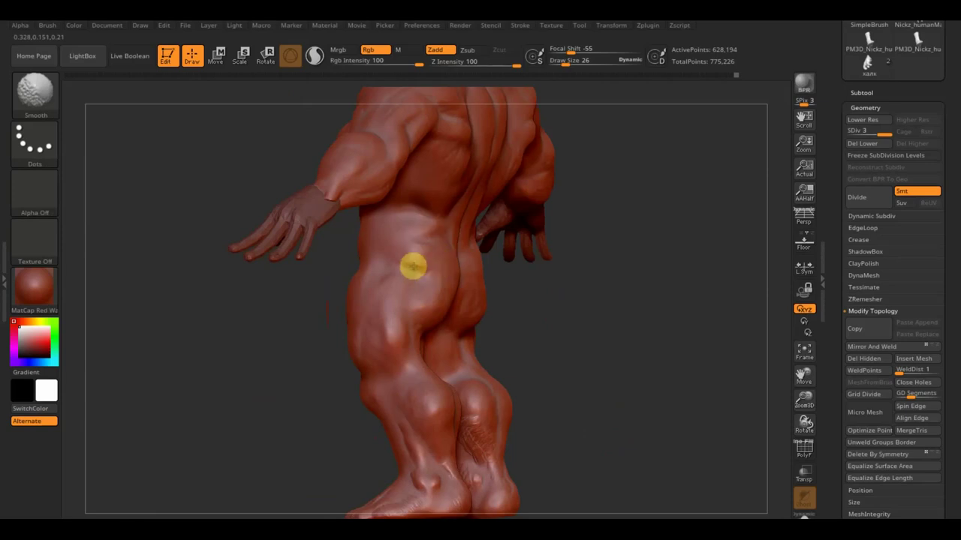
mouse_move(407, 236)
left_mouse_down()
mouse_move(637, 385)
mouse_move(626, 390)
left_mouse_up()
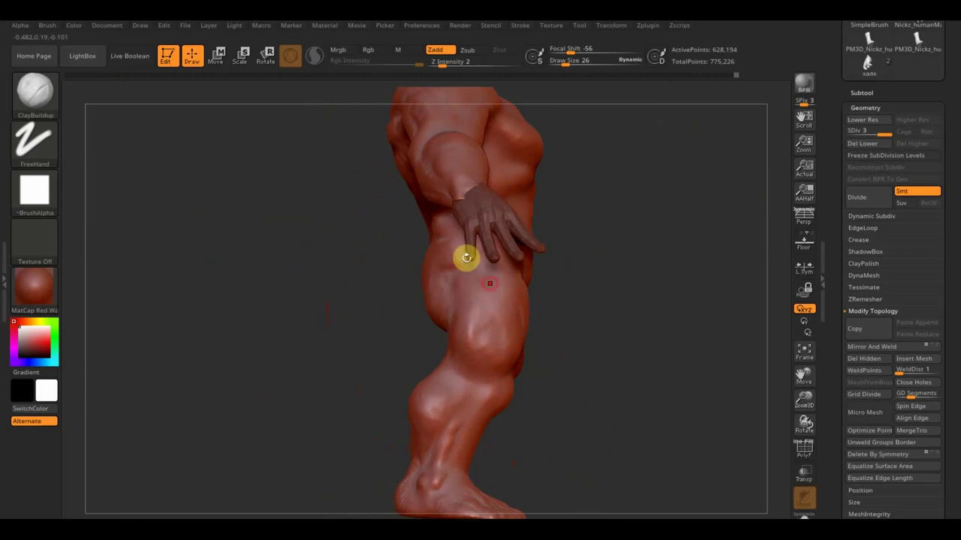
mouse_move(536, 310)
left_mouse_down()
mouse_move(698, 314)
mouse_move(653, 295)
mouse_move(726, 339)
left_mouse_up()
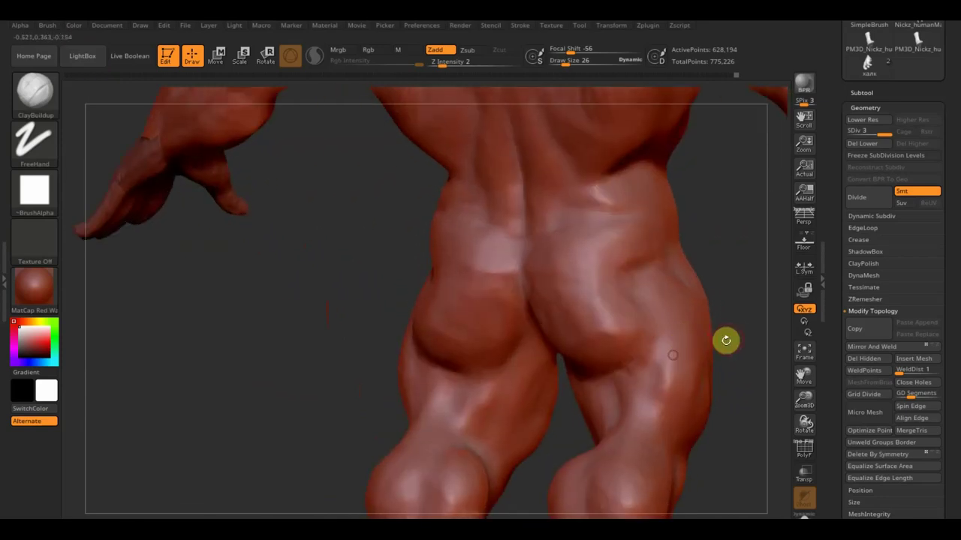
left_click_drag(658, 341, 556, 323, "alt")
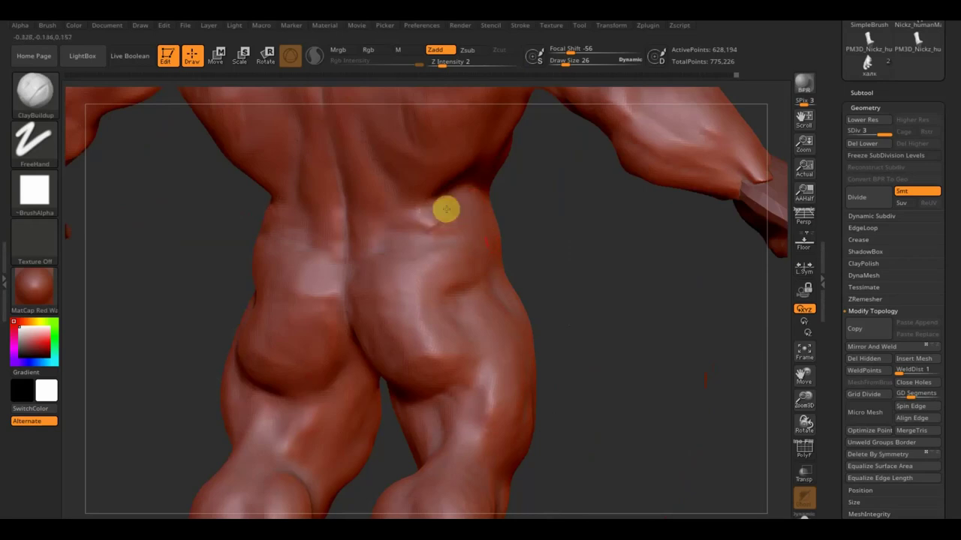
left_click_drag(381, 203, 388, 218)
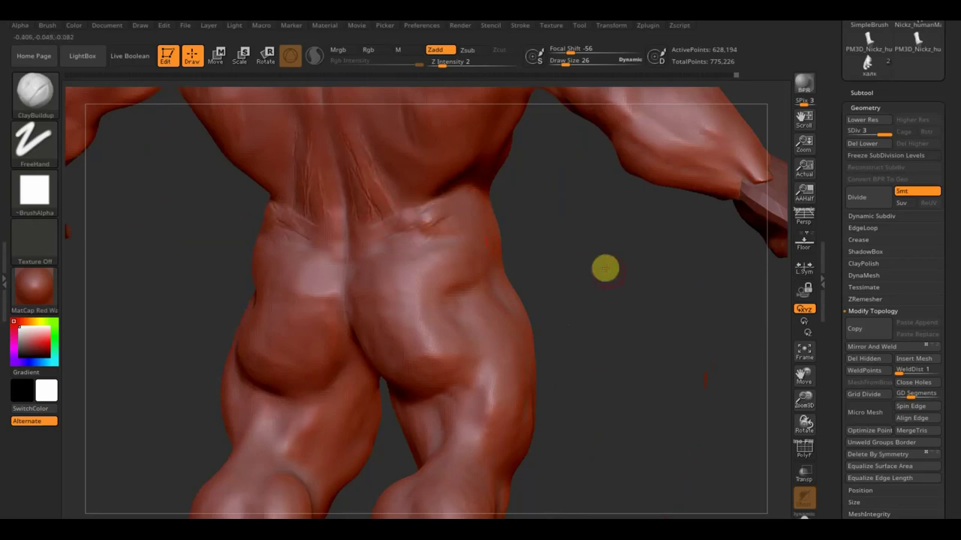
left_click_drag(605, 268, 568, 251)
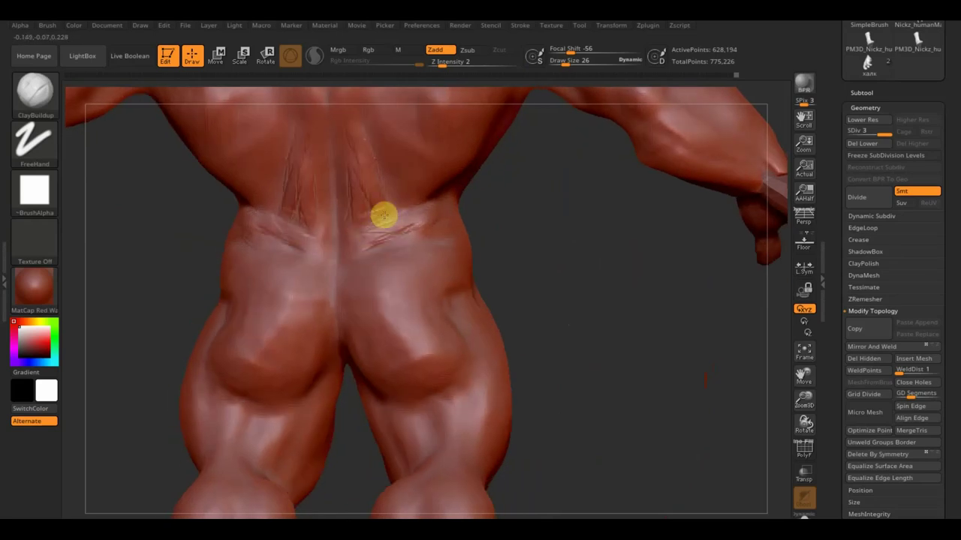
left_click_drag(368, 189, 345, 171)
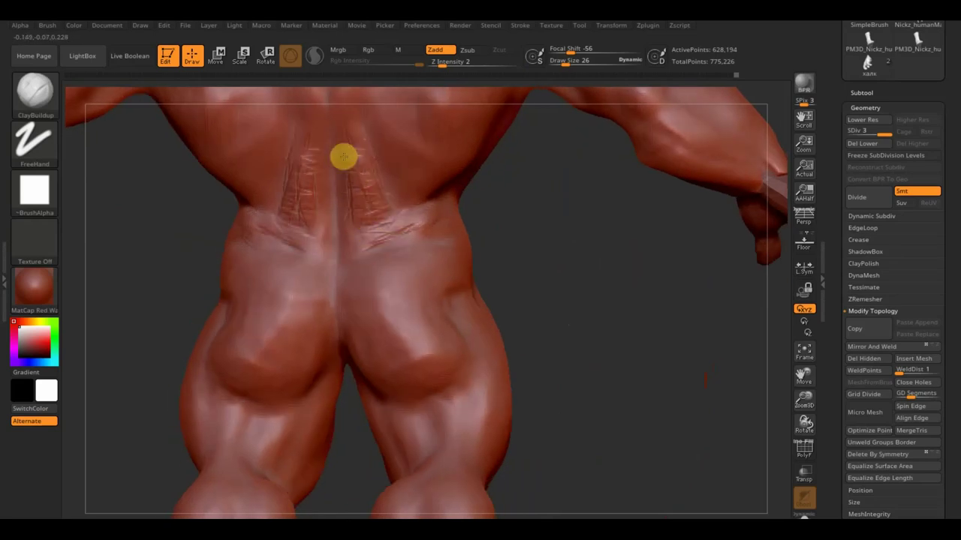
mouse_move(339, 117)
left_mouse_down()
mouse_move(338, 242)
mouse_move(358, 242)
mouse_move(381, 214)
mouse_move(407, 210)
left_mouse_up()
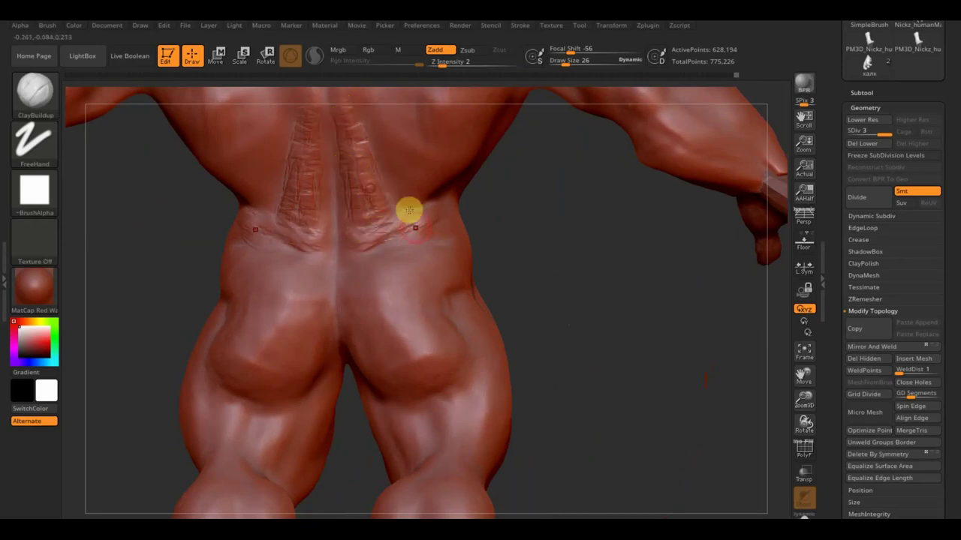
mouse_move(523, 206)
left_mouse_down()
mouse_move(526, 261)
mouse_move(468, 298)
left_mouse_up()
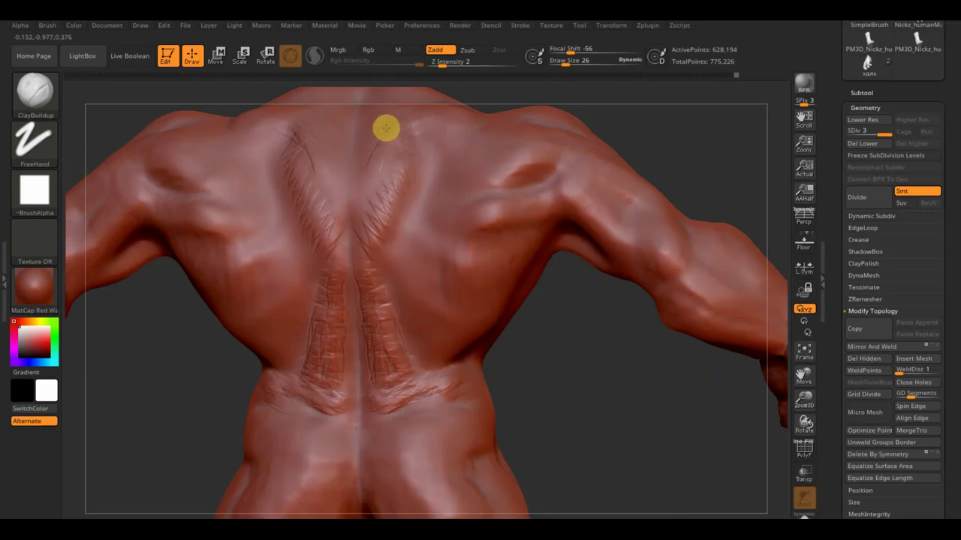
- Stroke mirrored muscle-fibre striations across the shoulder blades and back, then zoom out to the whole back
mouse_move(611, 132)
left_mouse_down()
mouse_move(654, 113)
mouse_move(468, 343)
left_mouse_up()
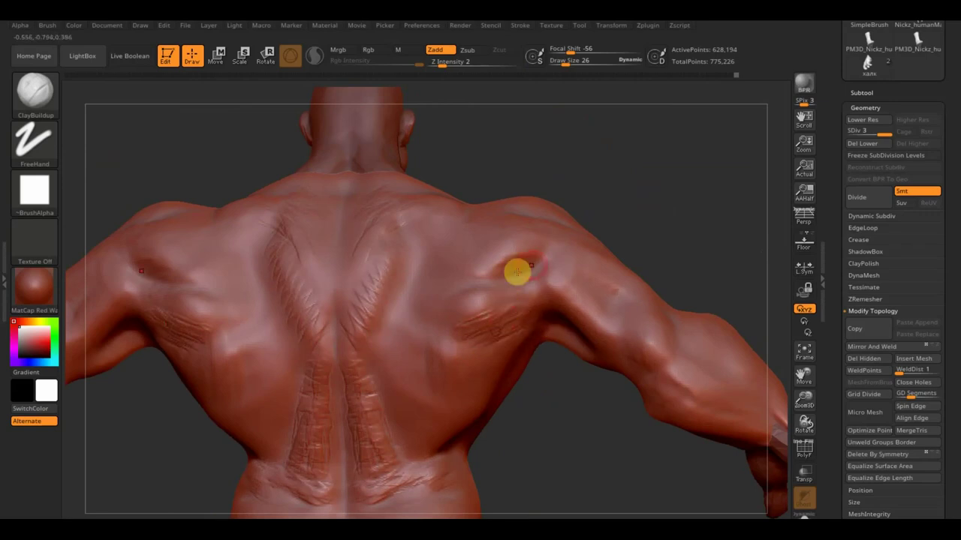
left_click_drag(518, 270, 523, 242)
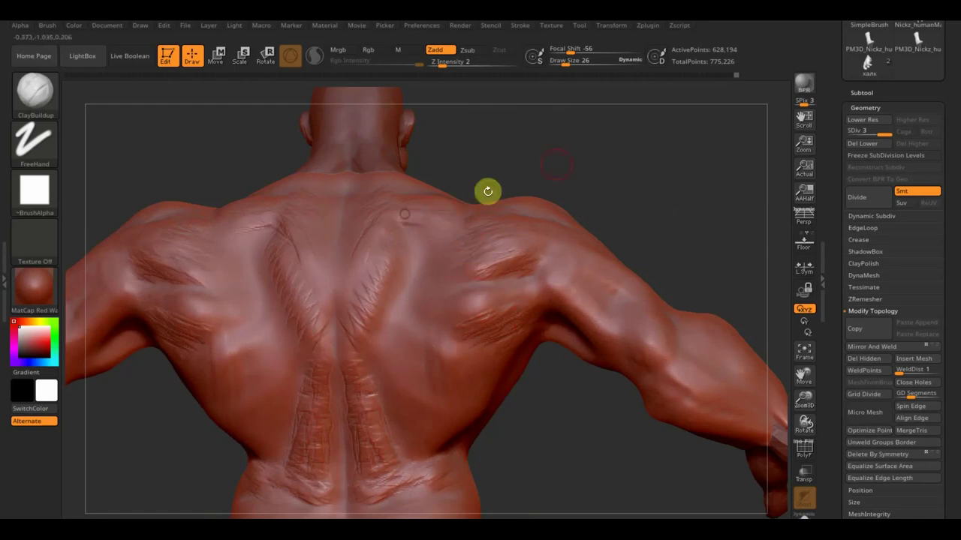
left_click_drag(573, 172, 558, 238)
left_click_drag(524, 490, 457, 367, "alt")
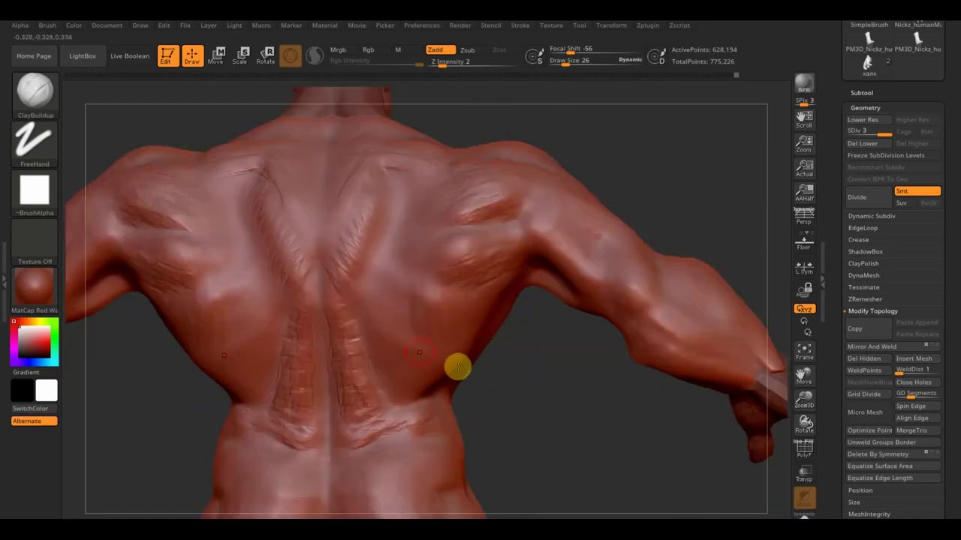
mouse_move(417, 307)
left_mouse_down()
mouse_move(438, 338)
mouse_move(382, 319)
mouse_move(412, 386)
left_mouse_up()
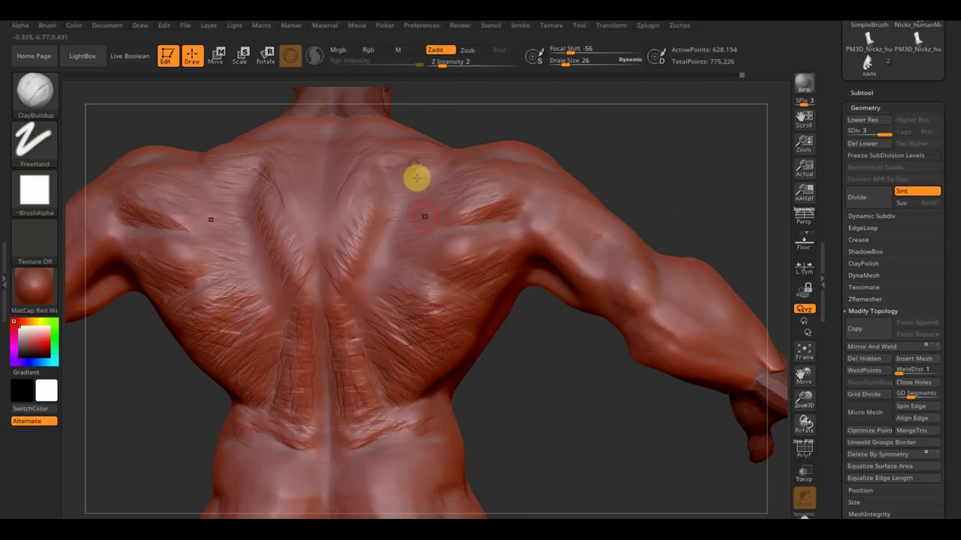
left_click_drag(512, 384, 508, 373)
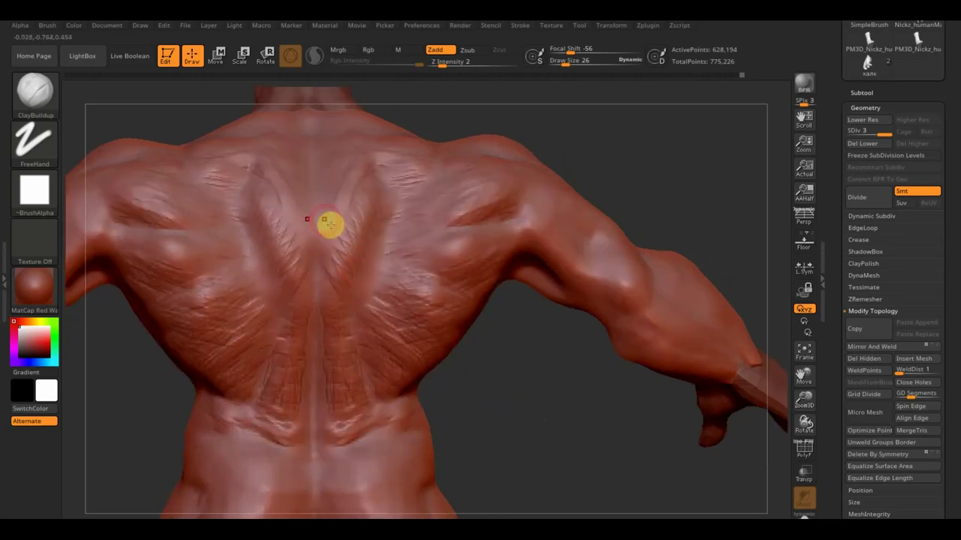
left_click_drag(581, 497, 530, 423)
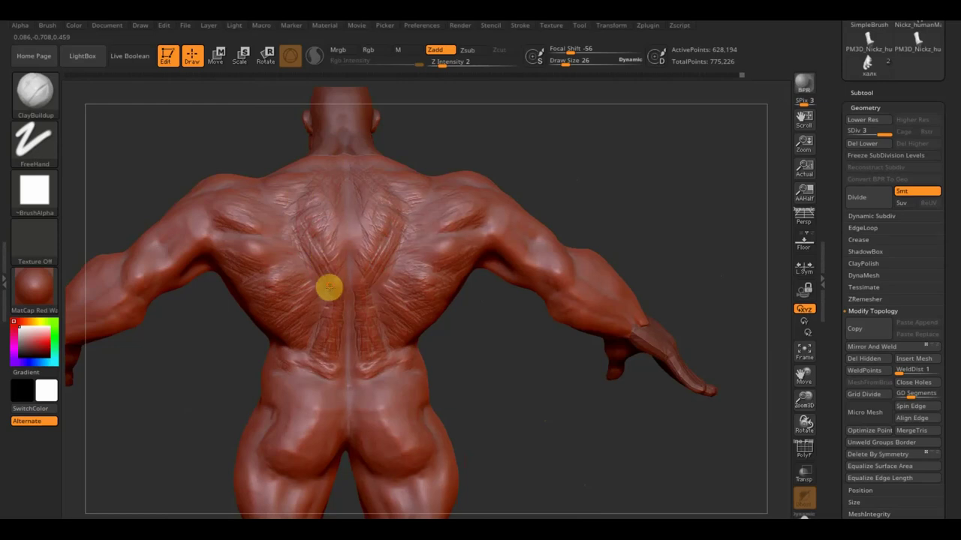
left_click(572, 60)
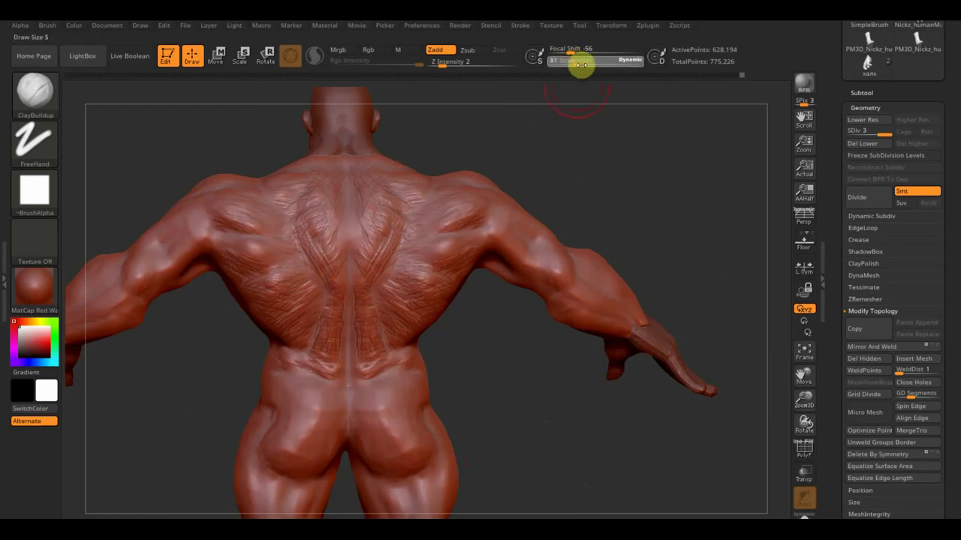
- Set Draw Size to 77 and Shift-smooth the upper back and trapezius striations over several passes
key("Return")
mouse_move(322, 183)
left_mouse_down("shift")
mouse_move(300, 203)
mouse_move(343, 180)
mouse_move(253, 219)
mouse_move(245, 243)
mouse_move(230, 238)
mouse_move(315, 326)
mouse_move(313, 358)
mouse_move(325, 259)
mouse_move(475, 244)
mouse_move(361, 372)
left_mouse_up("shift")
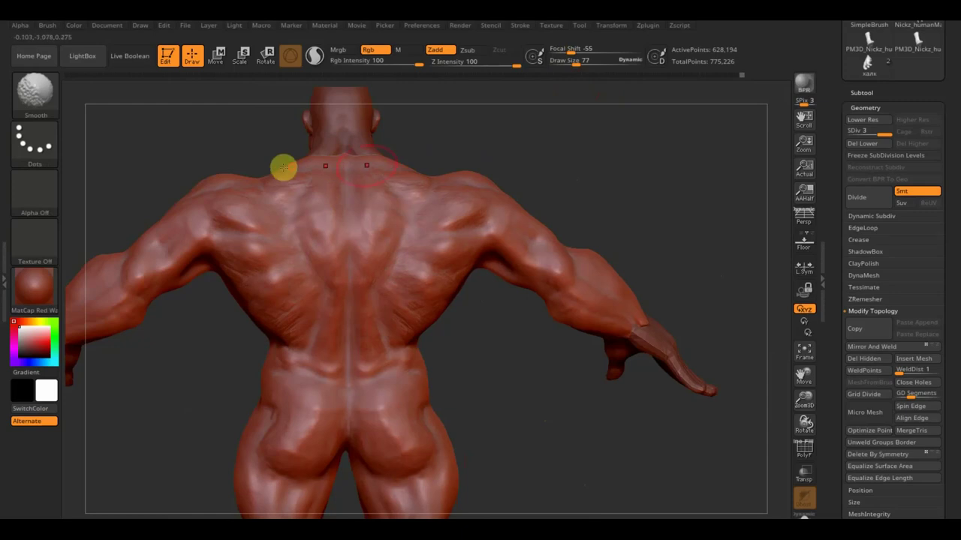
left_click_drag(528, 499, 369, 392)
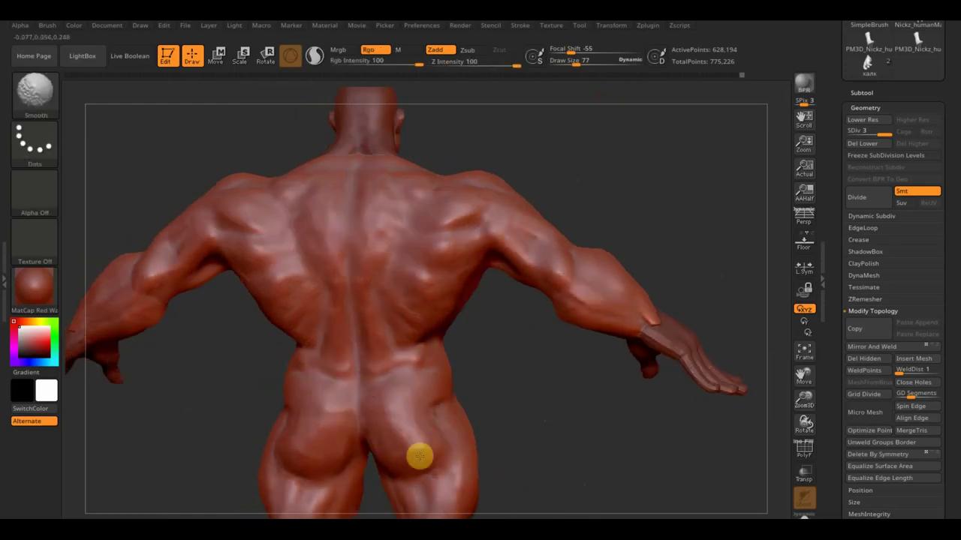
mouse_move(526, 394)
left_mouse_down()
mouse_move(581, 436)
mouse_move(615, 335)
mouse_move(626, 247)
mouse_move(622, 279)
mouse_move(656, 285)
left_mouse_up()
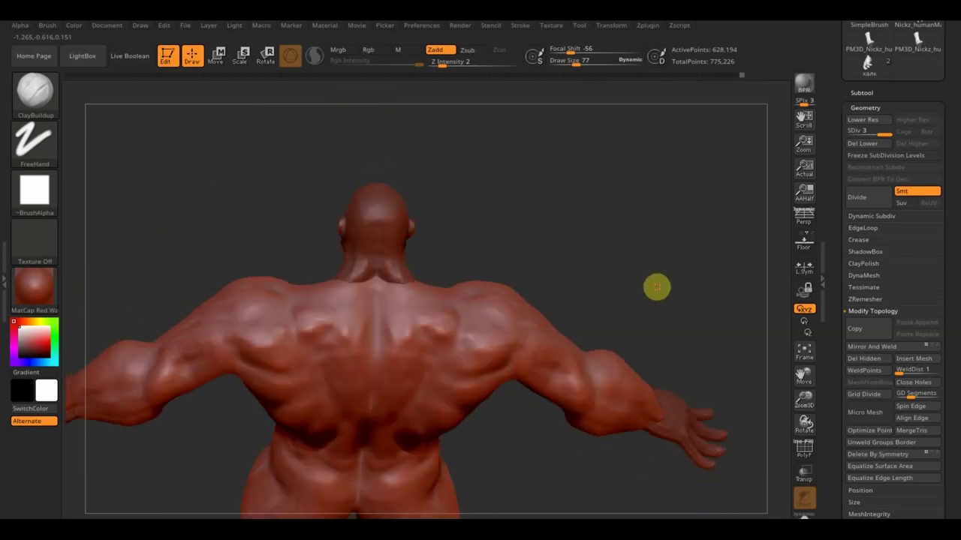
mouse_move(575, 262)
left_mouse_down("alt")
mouse_move(583, 307)
mouse_move(407, 250)
left_mouse_up("alt")
mouse_move(607, 148)
left_mouse_down()
mouse_move(568, 255)
mouse_move(423, 321)
left_mouse_up()
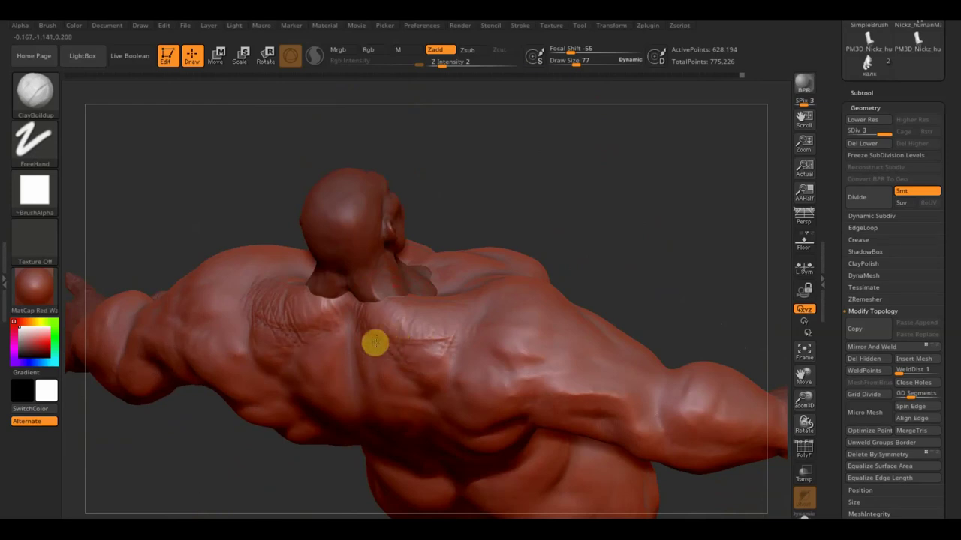
left_click_drag(379, 311, 440, 333, "shift")
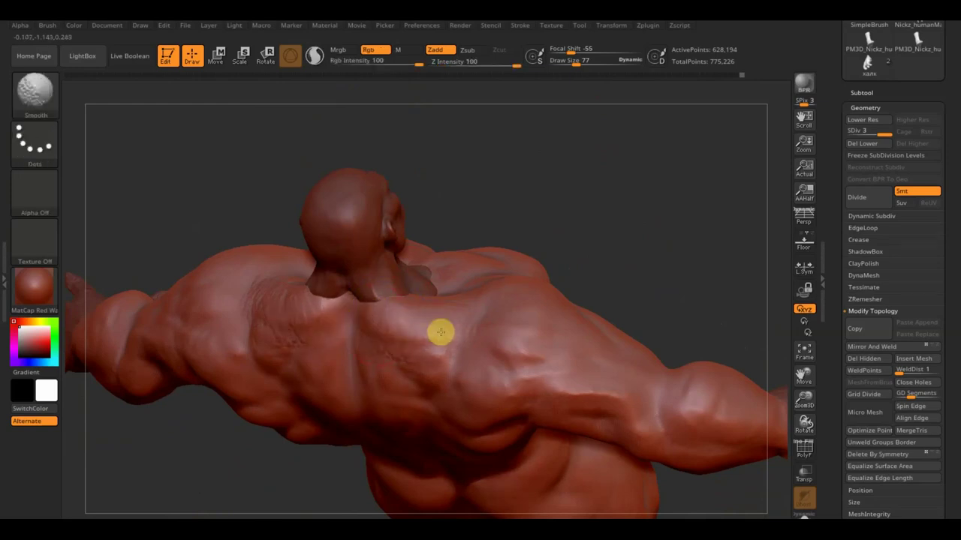
mouse_move(530, 232)
left_mouse_down()
mouse_move(584, 173)
mouse_move(581, 235)
mouse_move(658, 180)
mouse_move(648, 243)
left_mouse_up()
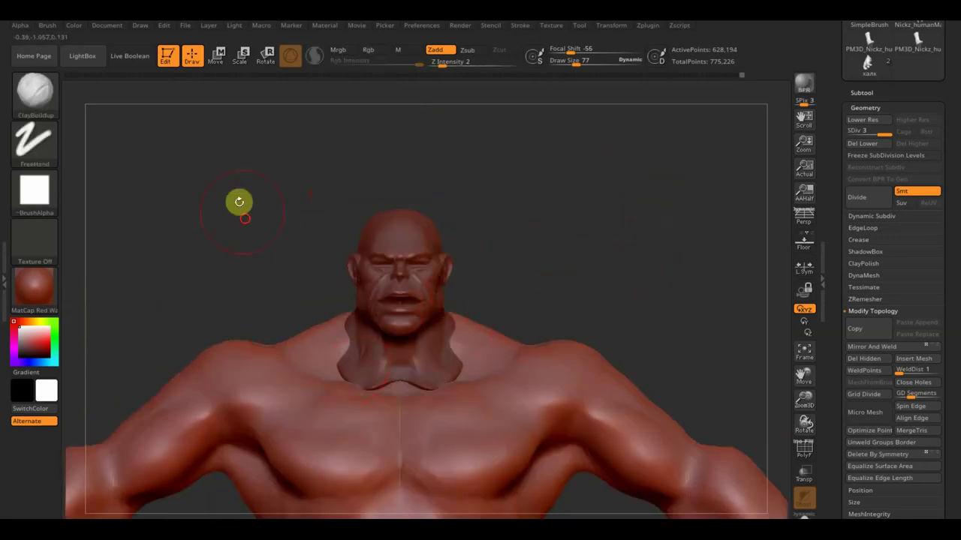
- Smooth the crease strokes off the chest and pectorals, then zoom out to the full body
left_click_drag(240, 204, 259, 351)
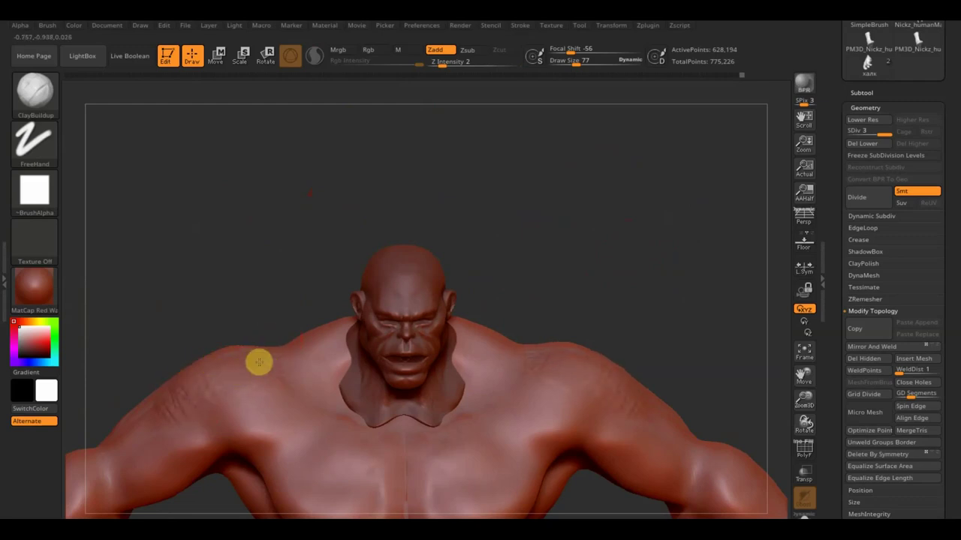
mouse_move(558, 285)
left_mouse_down()
mouse_move(601, 340)
mouse_move(605, 212)
left_mouse_up()
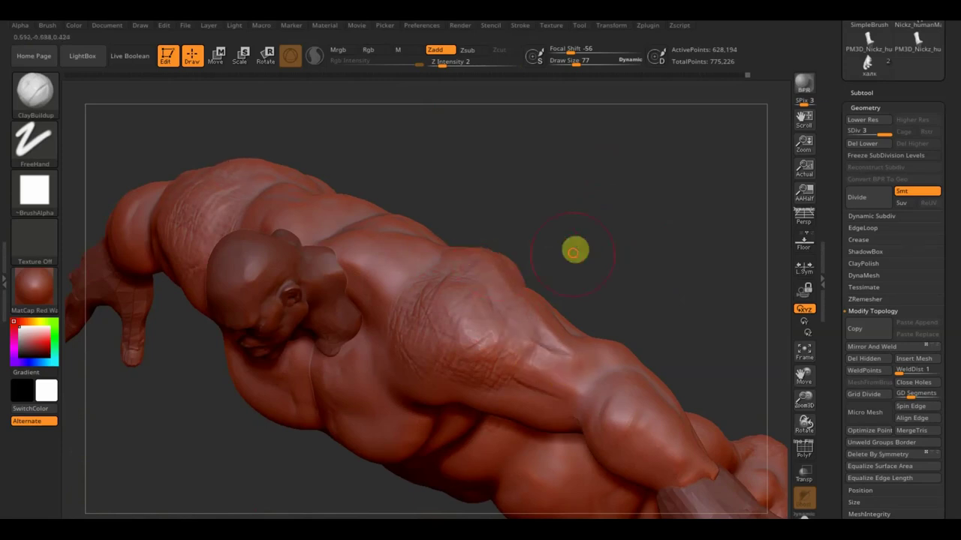
left_click_drag(575, 249, 600, 161, "shift")
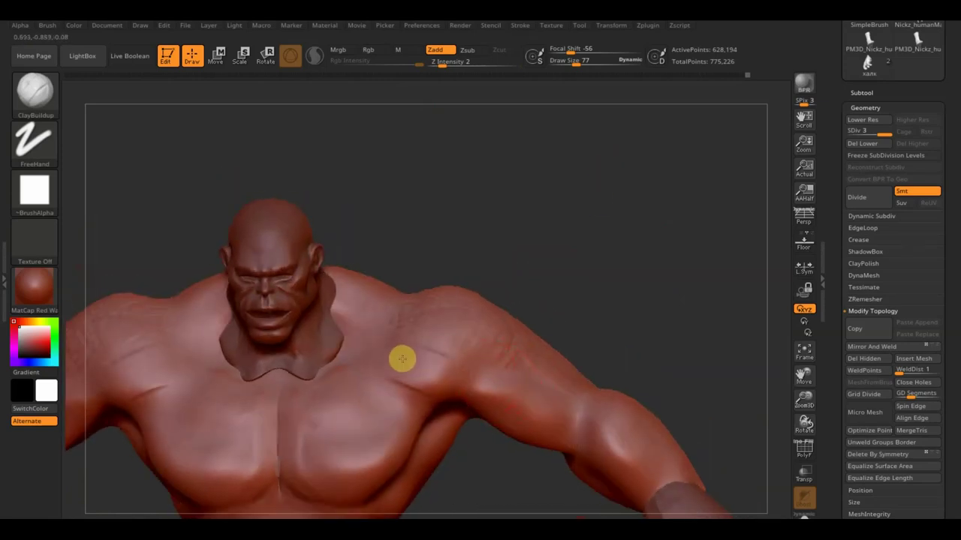
left_click_drag(568, 326, 644, 277)
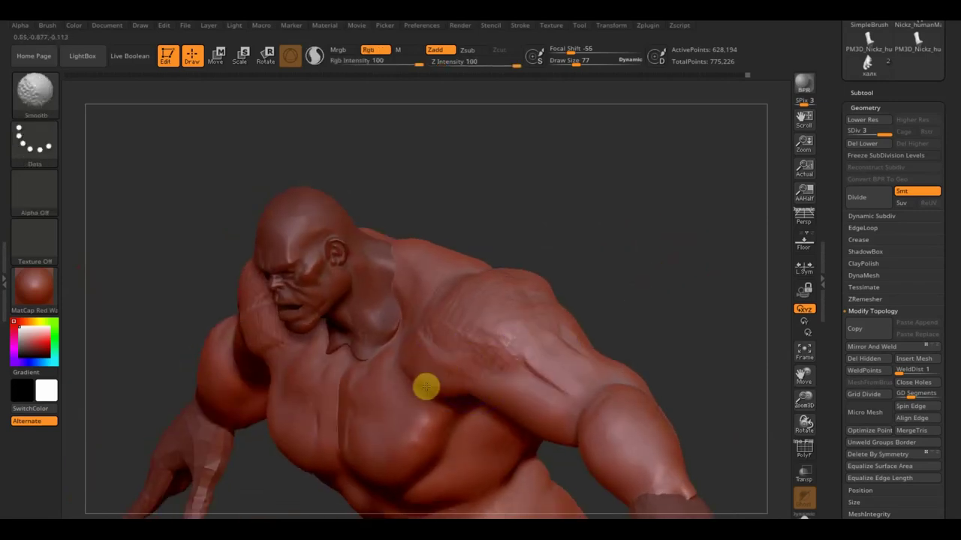
mouse_move(556, 373)
left_mouse_down()
mouse_move(668, 271)
mouse_move(394, 395)
mouse_move(322, 408)
mouse_move(293, 401)
mouse_move(289, 413)
mouse_move(326, 418)
mouse_move(378, 382)
left_mouse_up()
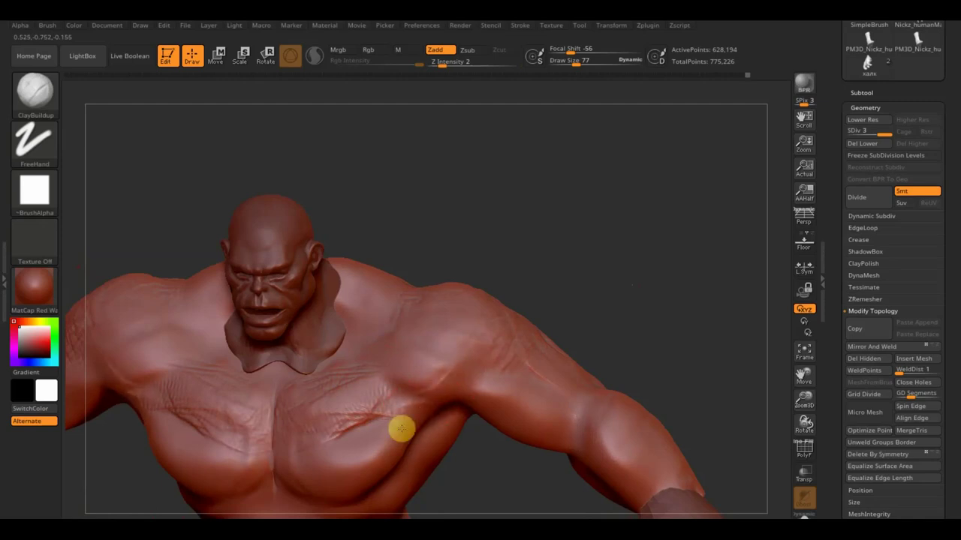
left_click_drag(369, 468, 398, 392, "shift")
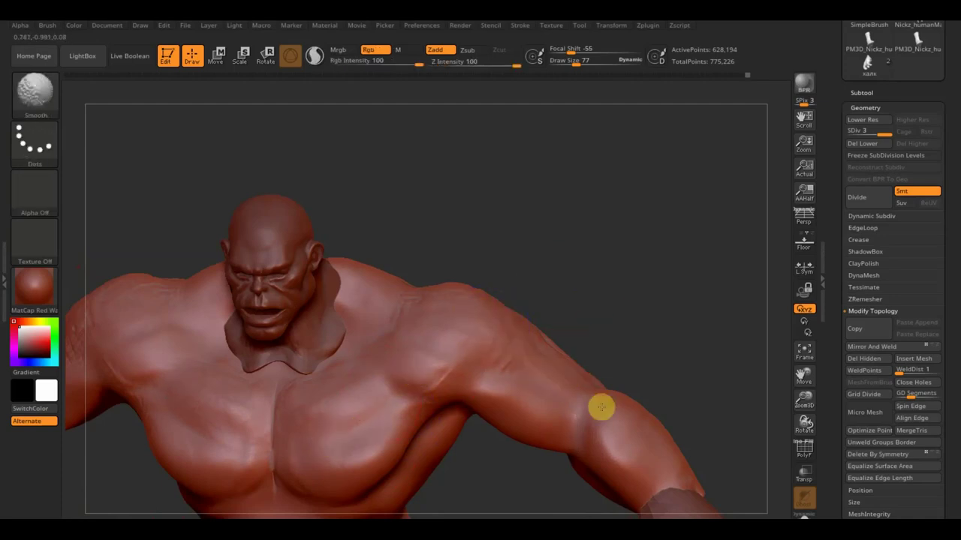
left_click_drag(629, 404, 555, 344)
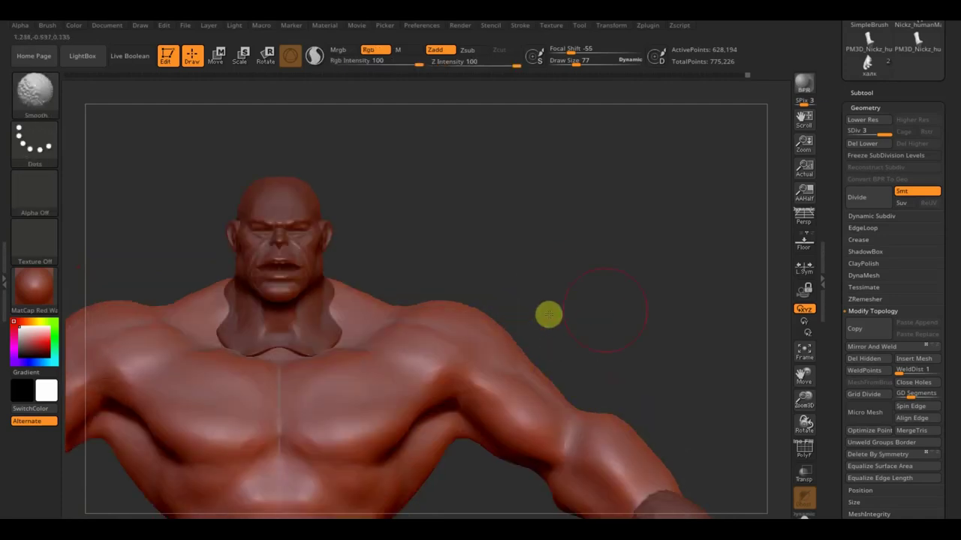
mouse_move(637, 317)
left_mouse_down("alt")
mouse_move(656, 294)
mouse_move(661, 318)
left_mouse_up("alt")
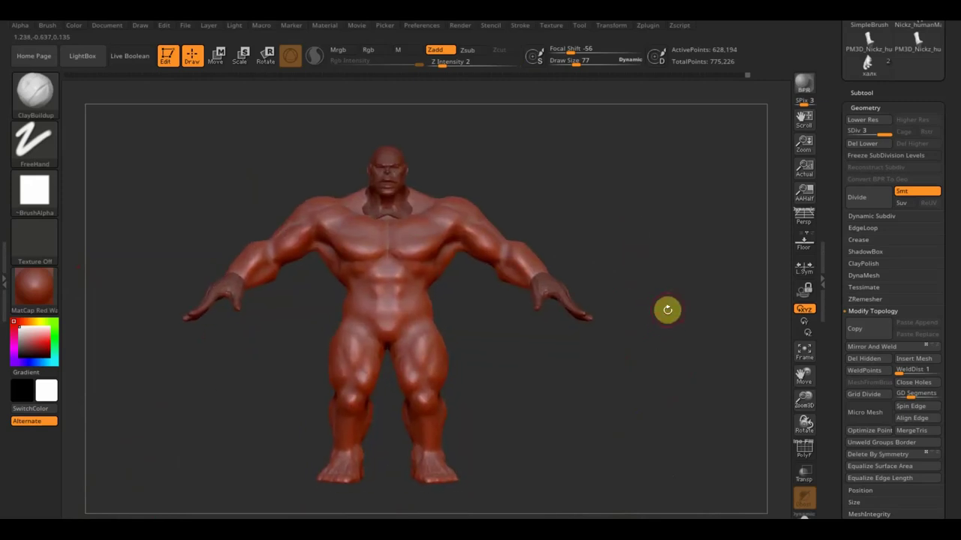
- Scale the whole Hulk figure taller along Y with the Transpose gizmo, then return to Draw mode
left_click_drag(643, 358, 695, 367)
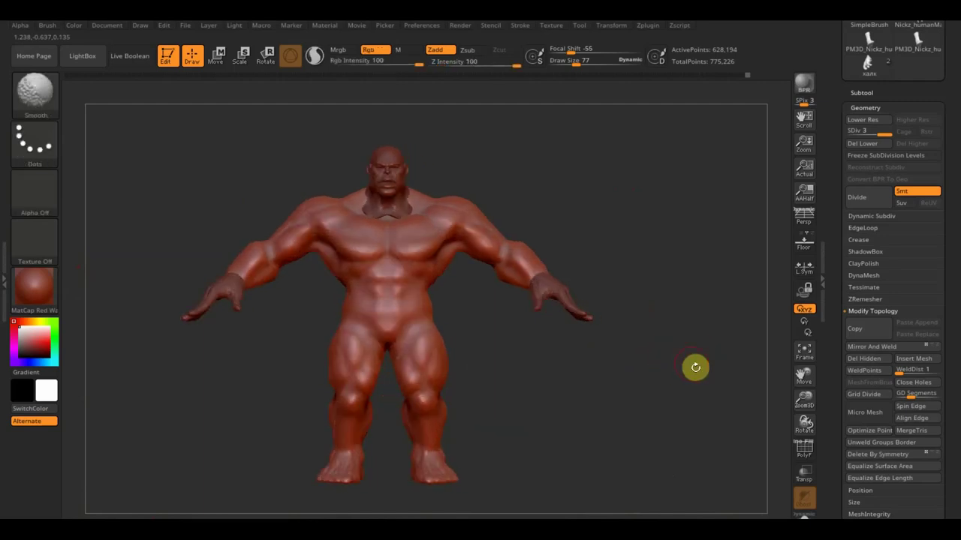
left_click(218, 55)
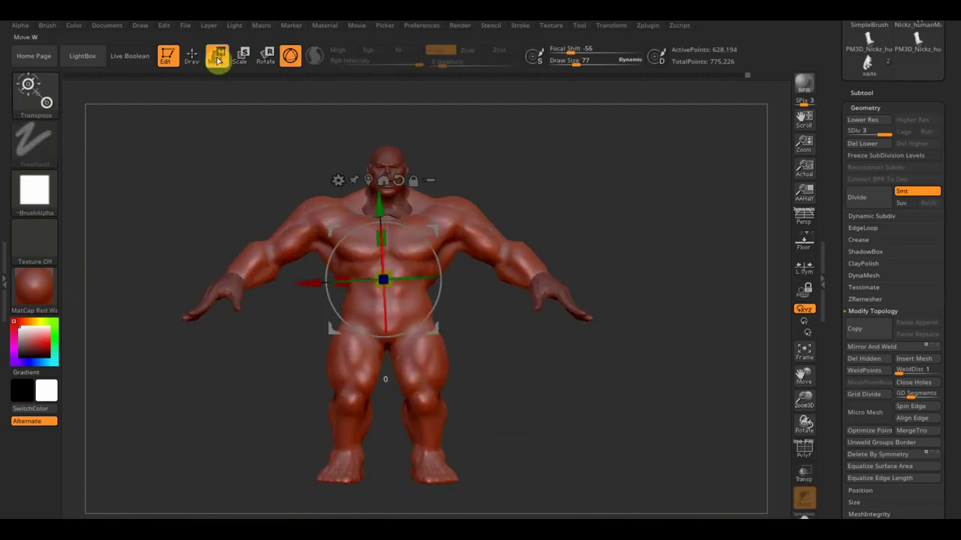
left_click_drag(382, 239, 378, 216)
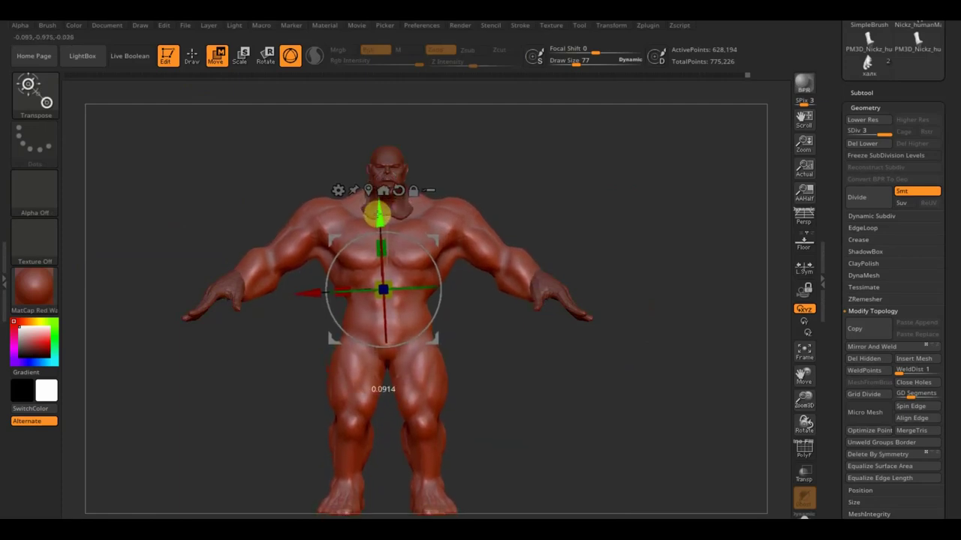
left_click(192, 57)
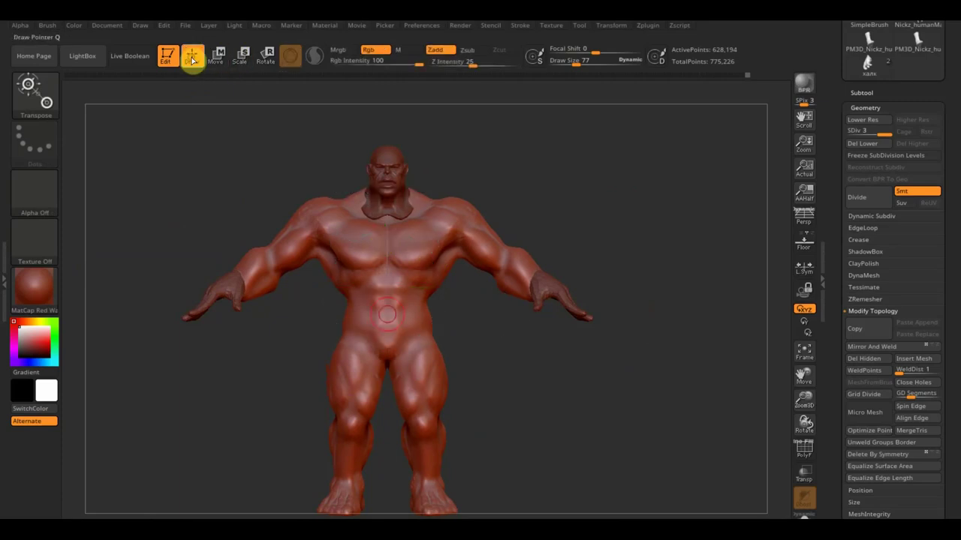
mouse_move(567, 388)
left_mouse_down()
mouse_move(708, 377)
mouse_move(578, 375)
left_mouse_up()
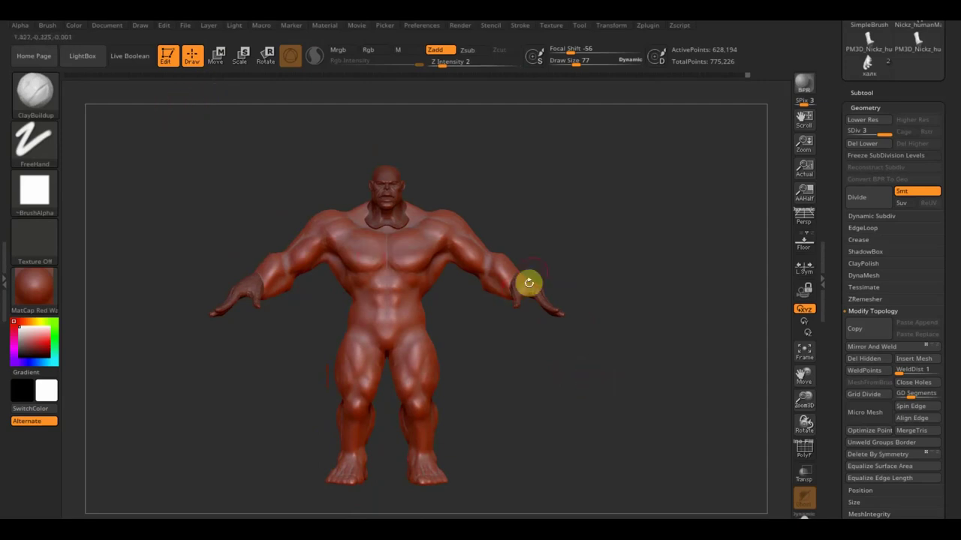
mouse_move(598, 247)
left_mouse_down("alt")
mouse_move(589, 230)
mouse_move(596, 264)
left_mouse_up("alt")
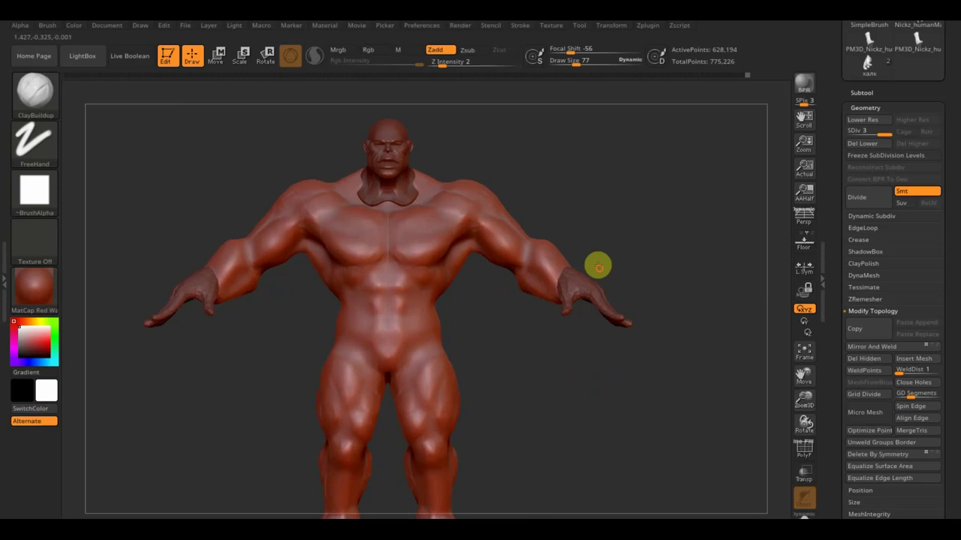
left_click_drag(618, 227, 618, 257, "alt")
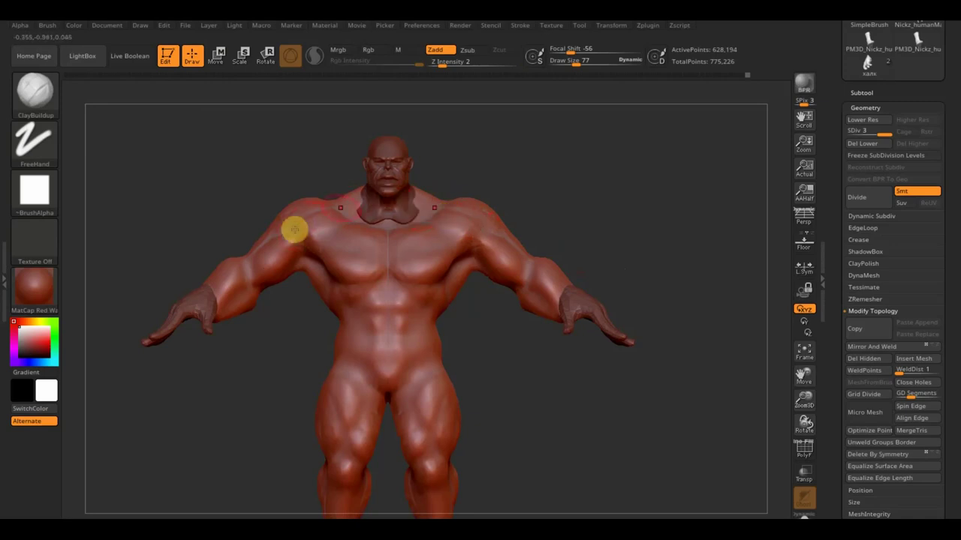
right_click_drag(350, 206, 582, 235)
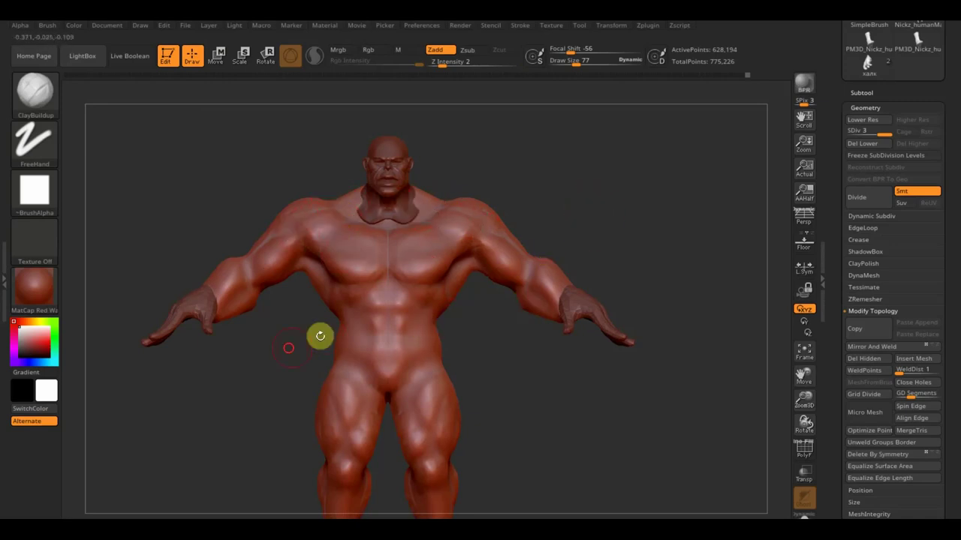
right_click_drag(317, 335, 270, 347)
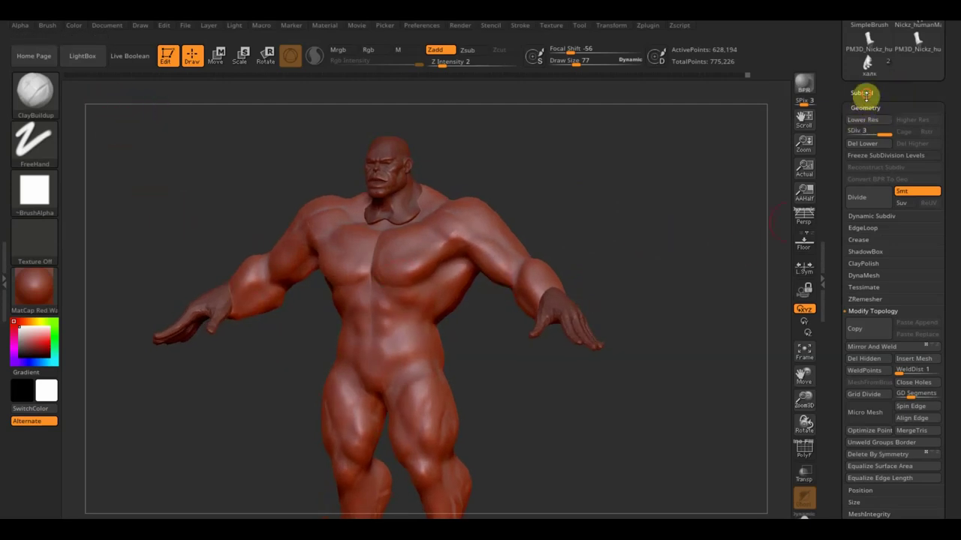
- Make the hand subtool PM3D_ZSphere_6 active and place the Transpose gizmo on the left hand
left_click(866, 94)
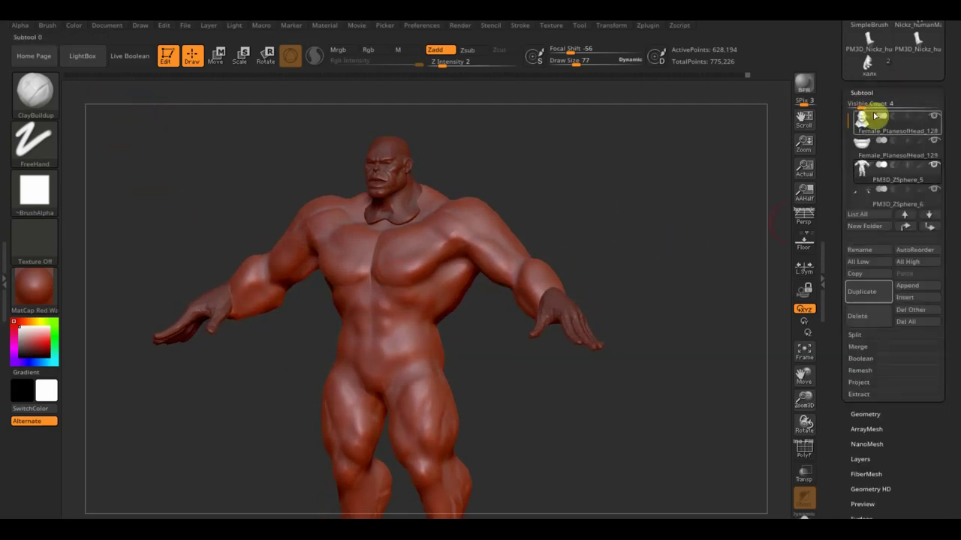
left_click(196, 320, "alt")
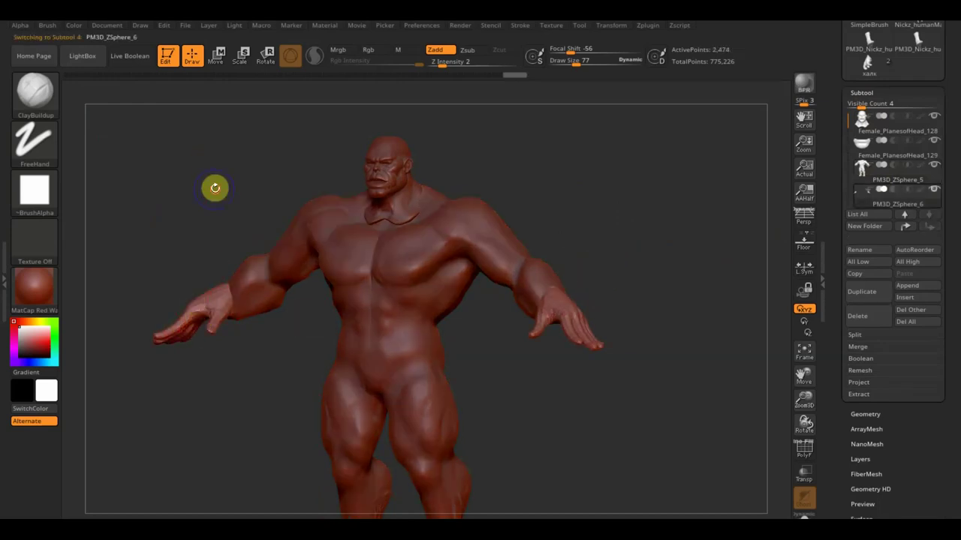
left_click_drag(214, 188, 214, 139, "shift")
left_click(216, 55)
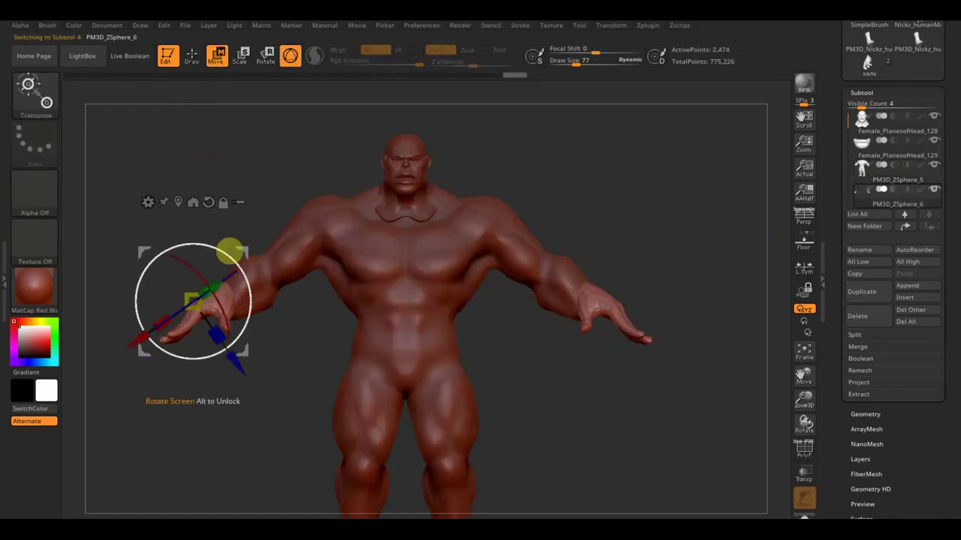
left_click_drag(242, 255, 240, 268)
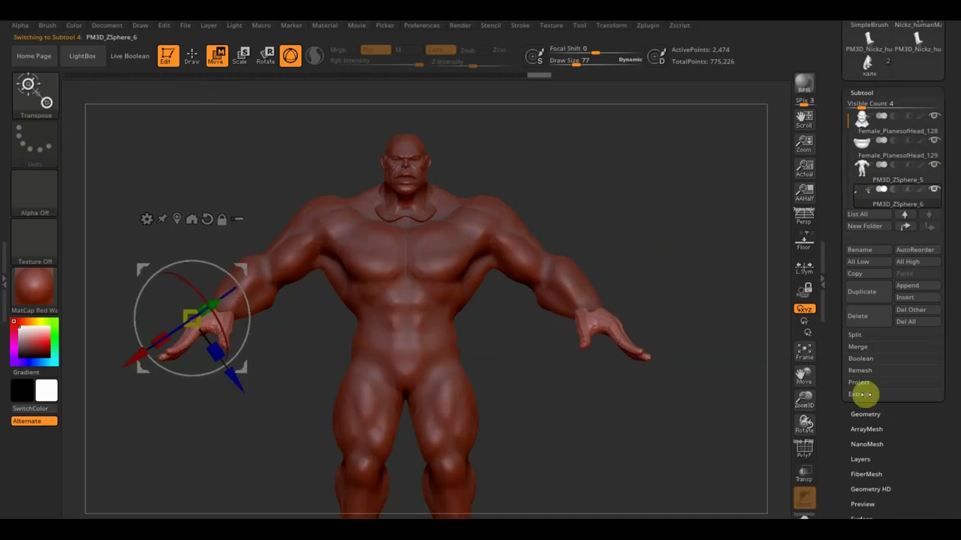
- Mirror And Weld the hand geometry to the other side, then activate Female_PlanesofHead_128
left_click(864, 414)
left_click(878, 348)
mouse_move(711, 400)
left_mouse_down()
mouse_move(748, 416)
mouse_move(754, 433)
mouse_move(710, 382)
mouse_move(732, 251)
mouse_move(706, 278)
mouse_move(672, 288)
left_mouse_up()
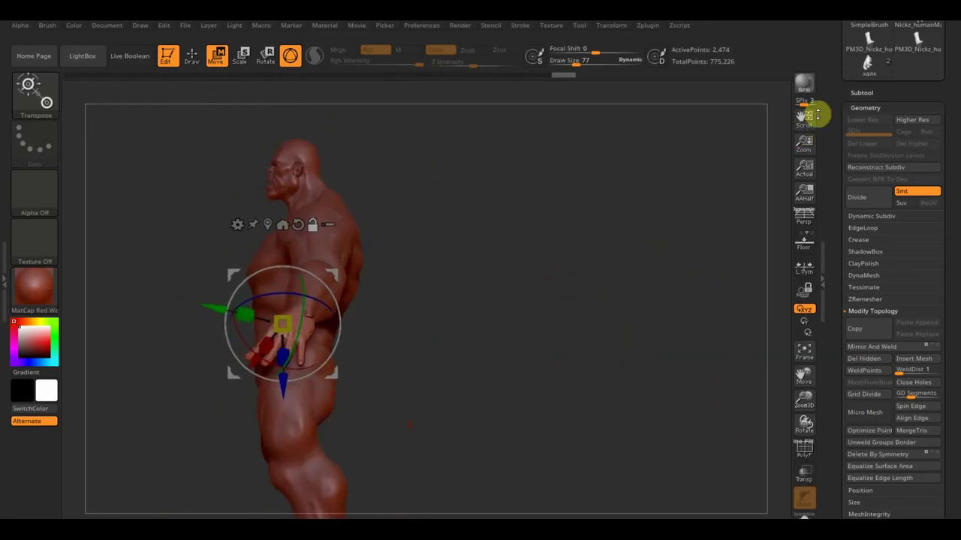
left_click(860, 92)
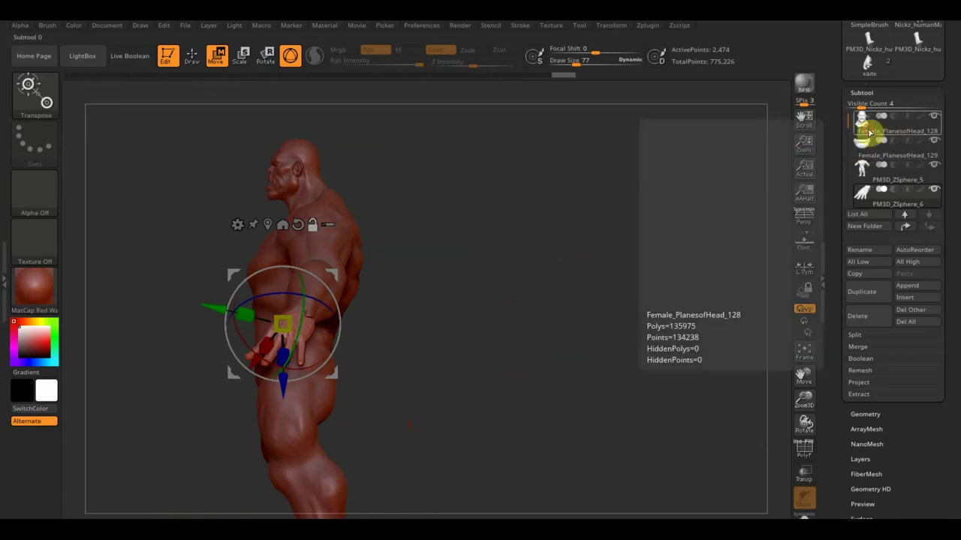
left_click(871, 127)
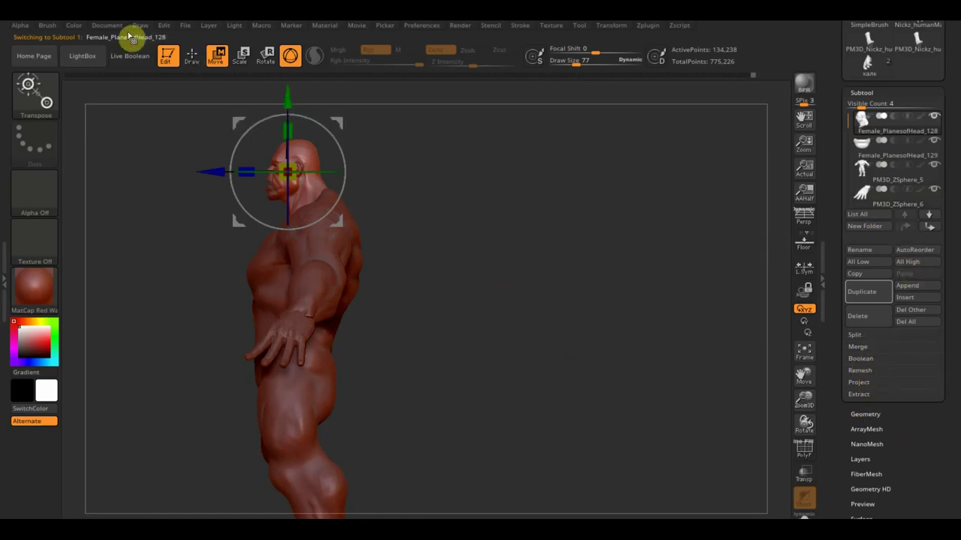
- Save the project to the Desktop as HeadPlanes_халк with Save As
left_click(185, 27)
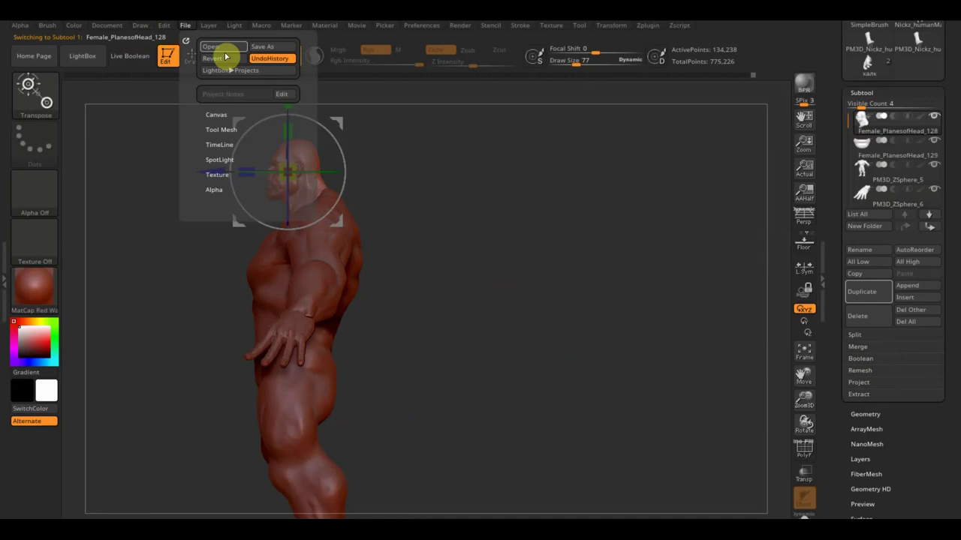
left_click(266, 48)
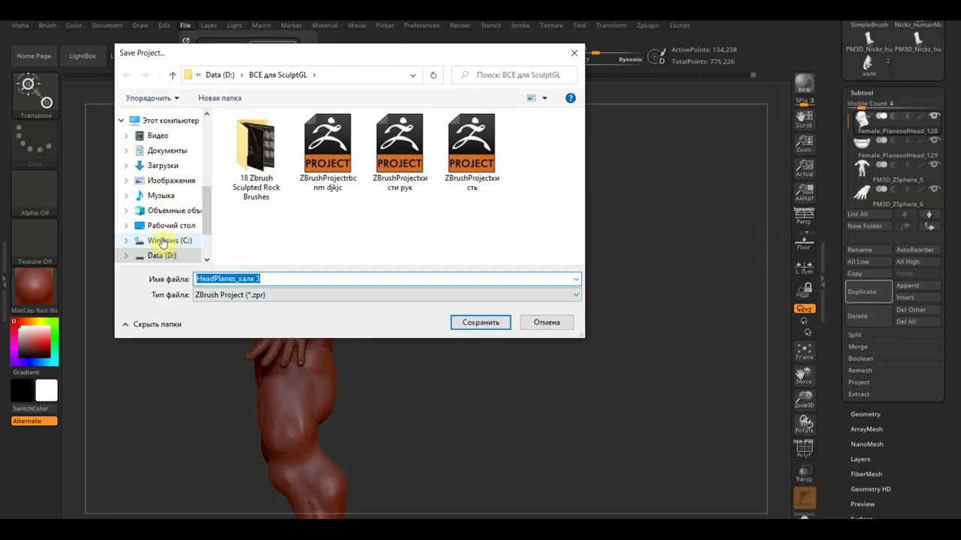
left_click(171, 225)
left_click(270, 279)
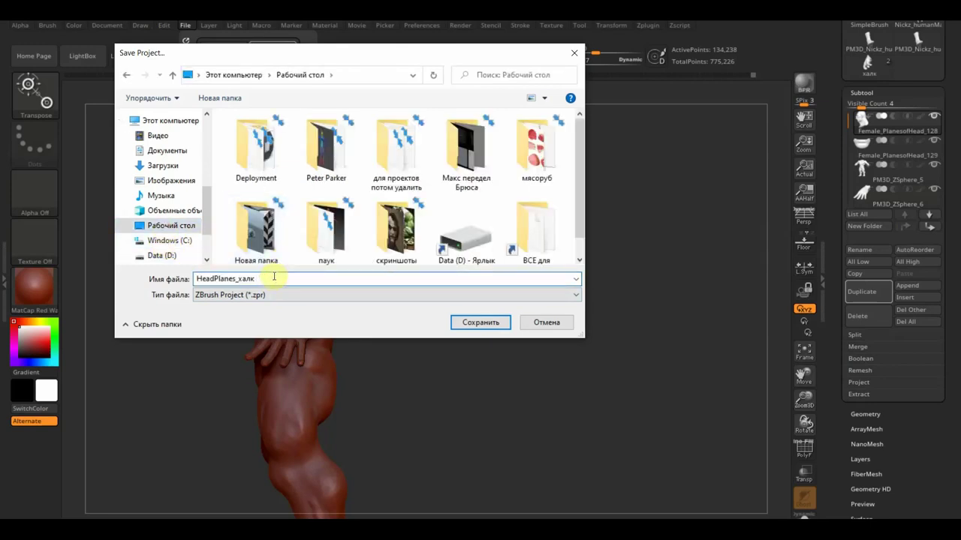
left_click(480, 322)
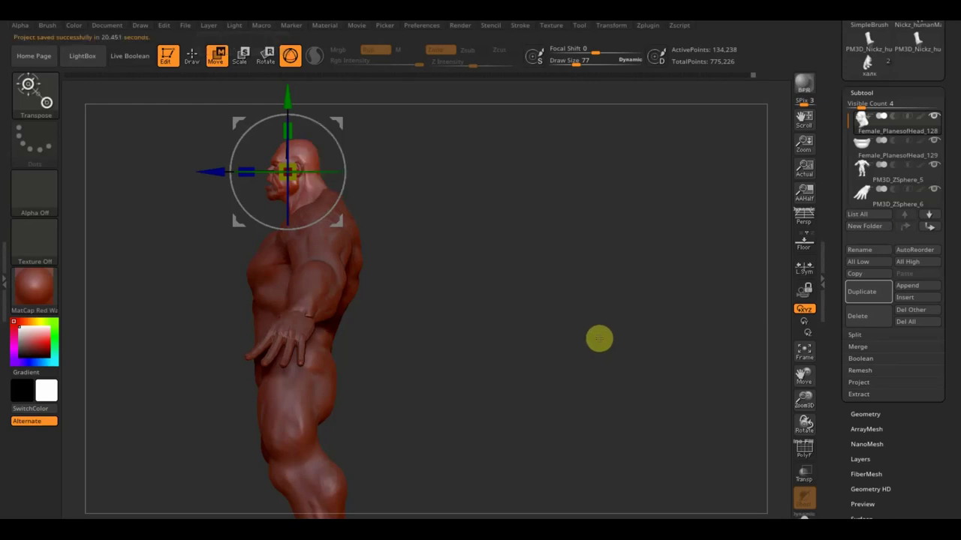
- Merge the active head subtool down into the subtool below, confirming the merge
mouse_move(562, 317)
left_mouse_down()
mouse_move(575, 356)
mouse_move(587, 345)
left_mouse_up()
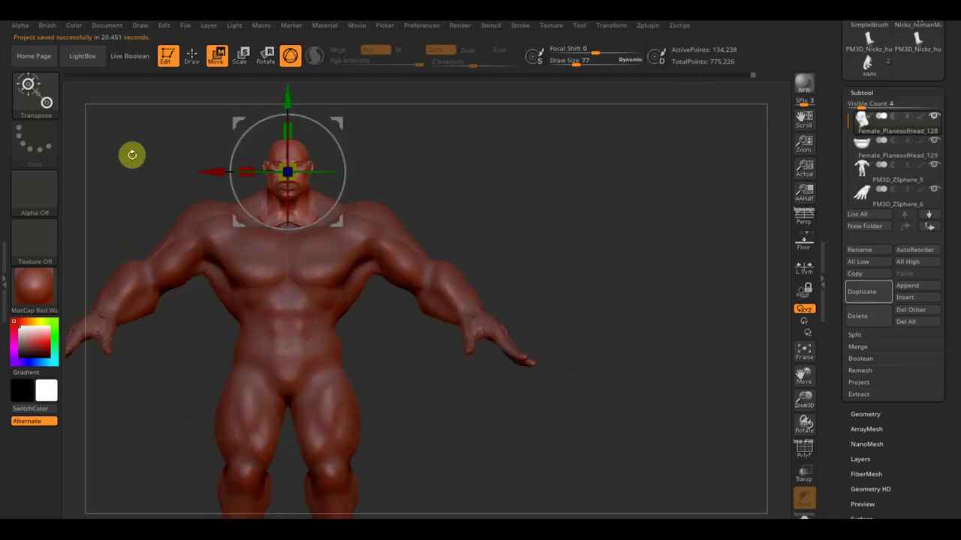
left_click(192, 55)
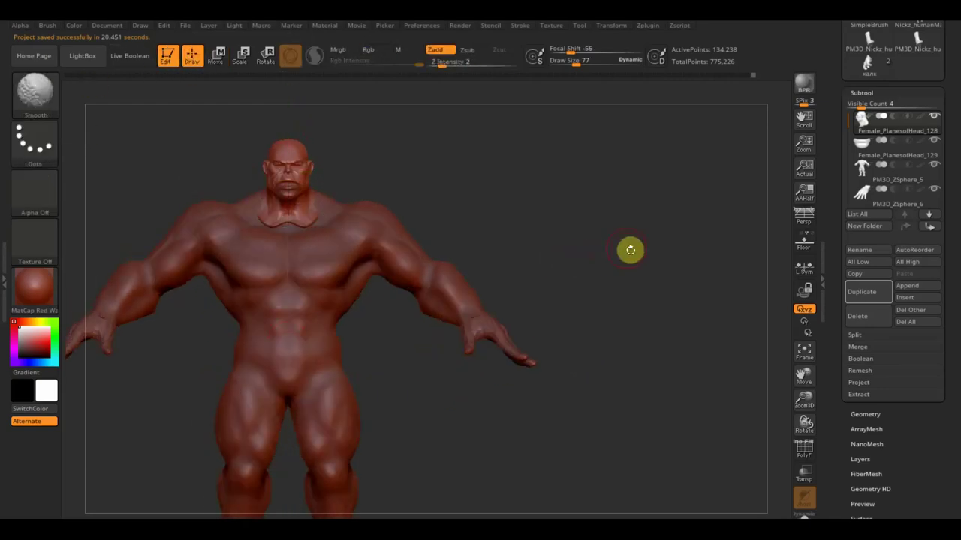
left_click(863, 349)
left_click(871, 365)
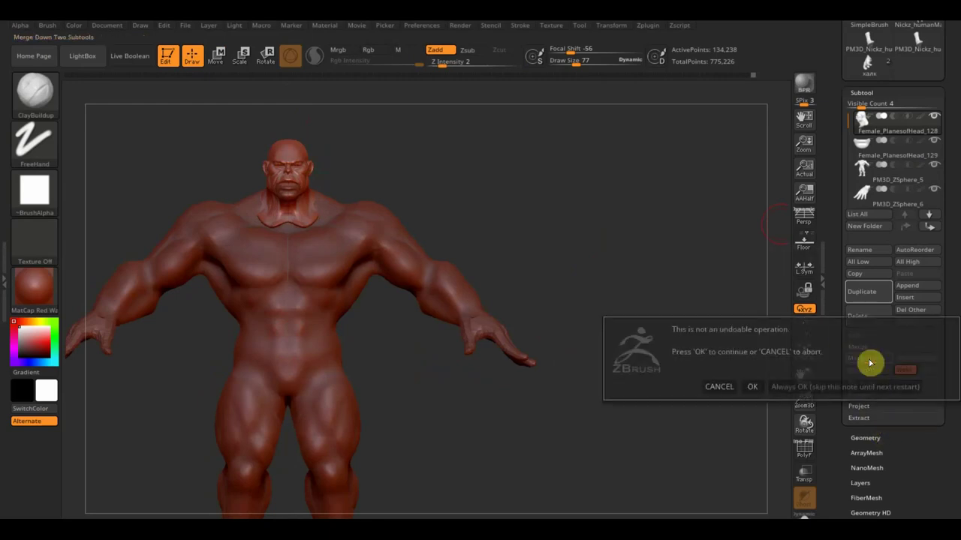
left_click(752, 386)
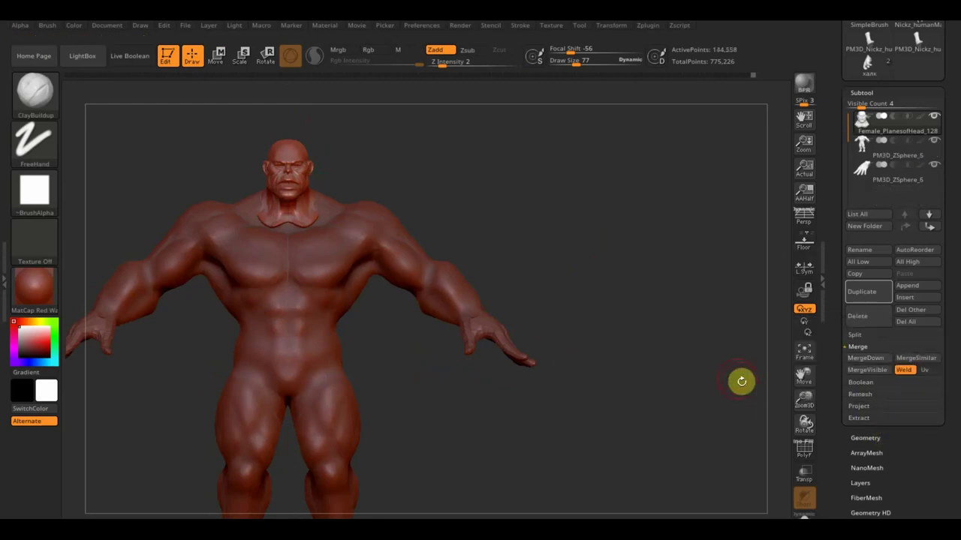
- Check the head's placement on the neck from side, front and three-quarter views
left_click_drag(661, 305, 625, 315)
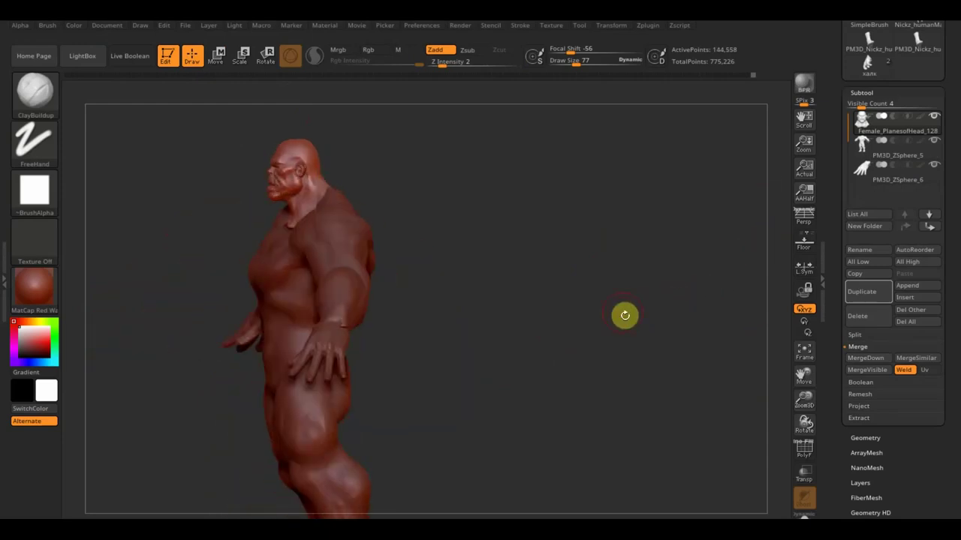
left_click(219, 54)
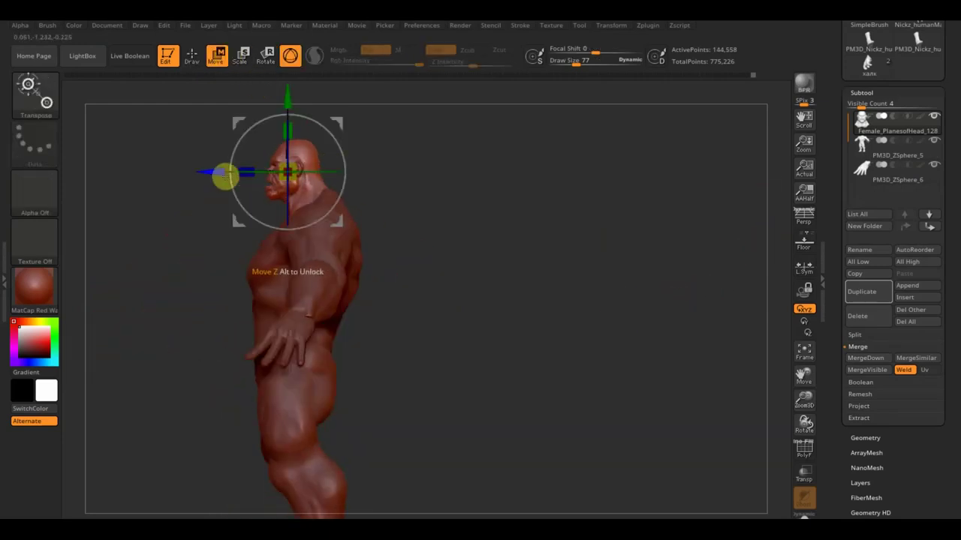
mouse_move(476, 150)
left_mouse_down()
mouse_move(563, 163)
mouse_move(566, 184)
left_mouse_up()
scroll(574, 225, "up", 1)
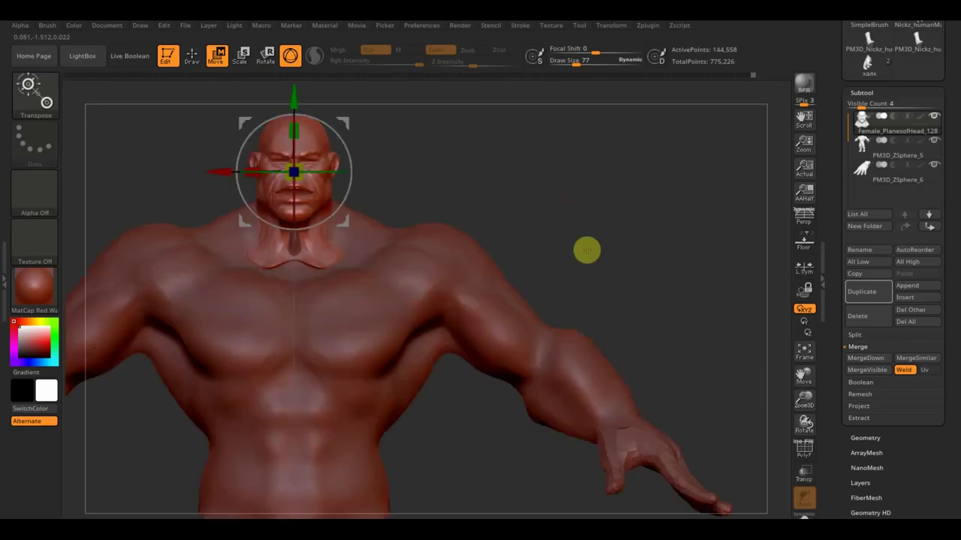
scroll(601, 251, "up", 1)
left_click_drag(627, 220, 573, 253)
mouse_move(540, 185)
left_mouse_down()
mouse_move(512, 176)
mouse_move(557, 215)
left_mouse_up()
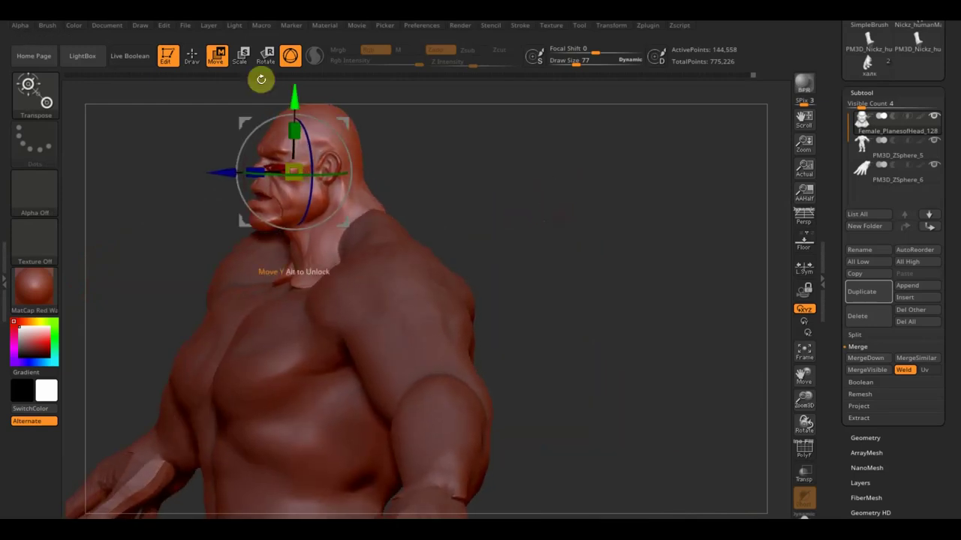
left_click(193, 58)
- Select the Move Topological brush and reduce its Draw Size to about 81
left_click(35, 91)
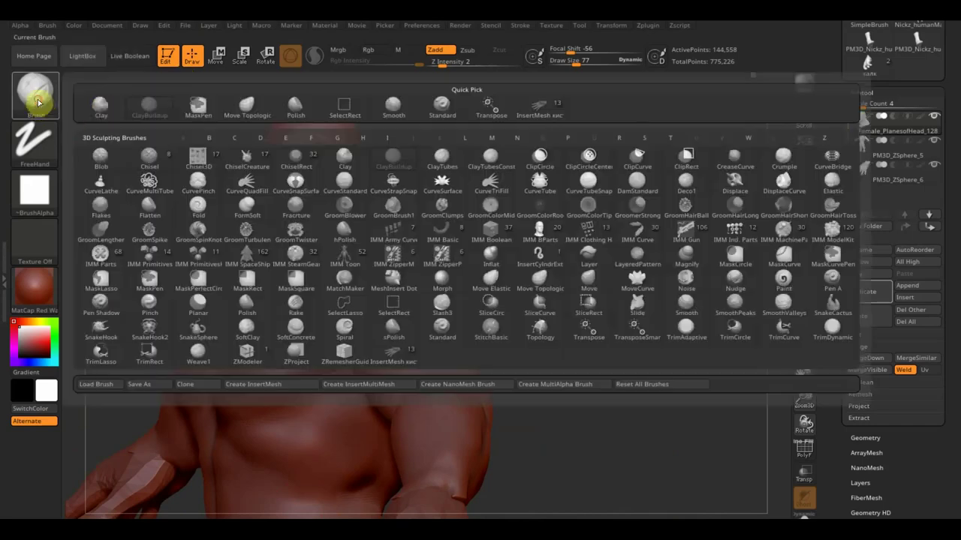
left_click(253, 111)
left_click_drag(573, 62, 579, 66)
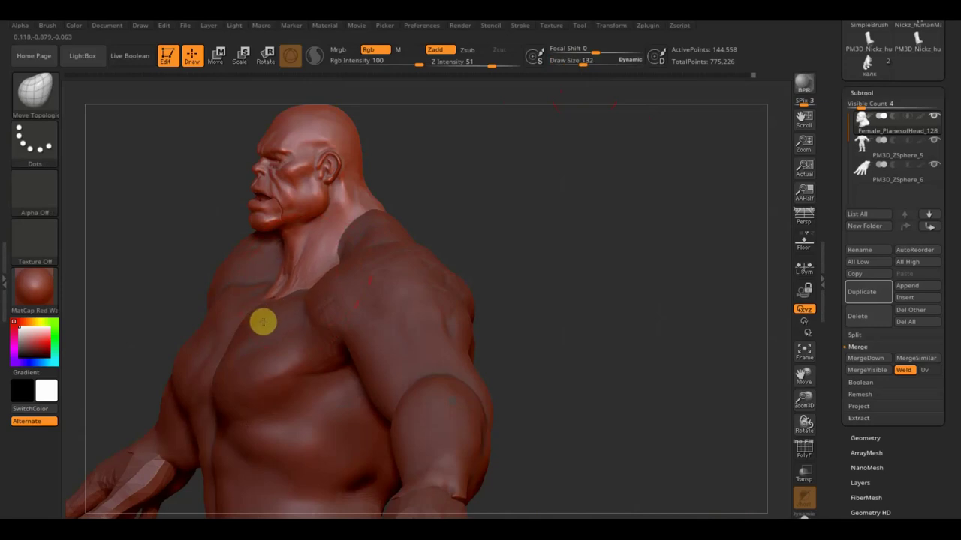
left_click_drag(497, 240, 538, 238)
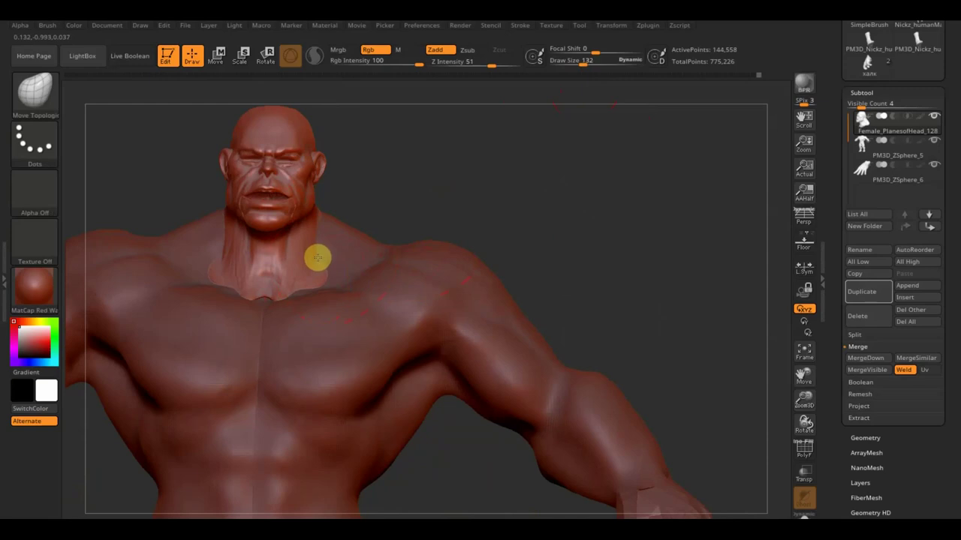
left_click_drag(318, 263, 468, 197)
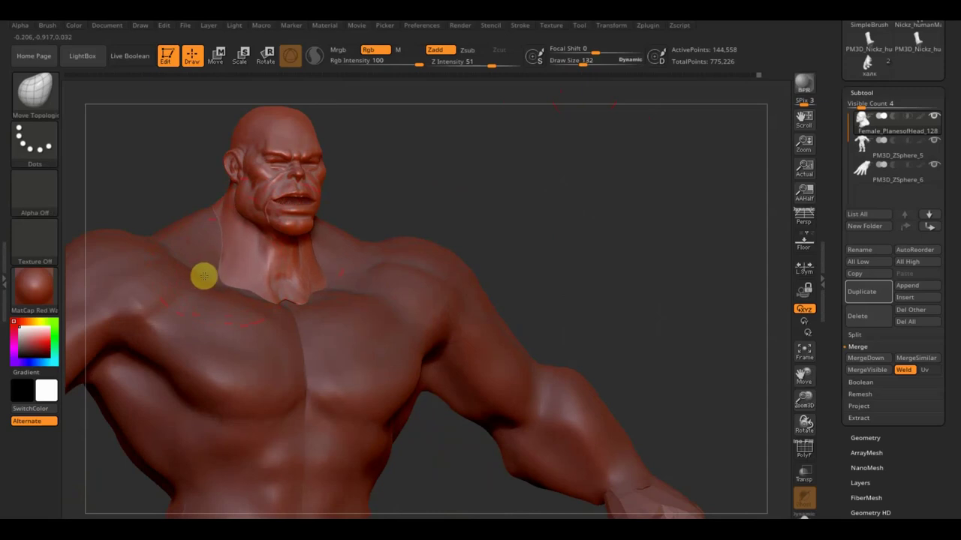
left_click_drag(427, 244, 478, 234)
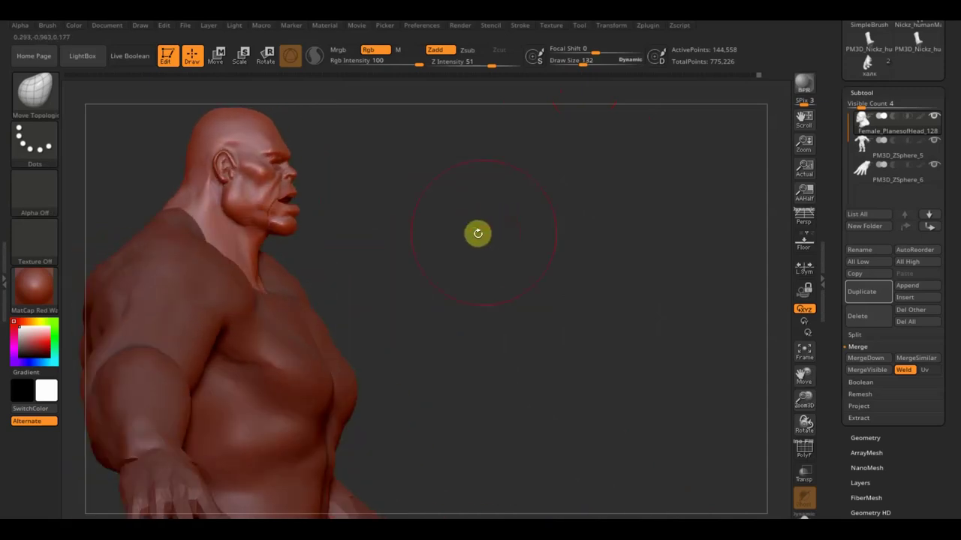
left_click_drag(584, 61, 578, 63)
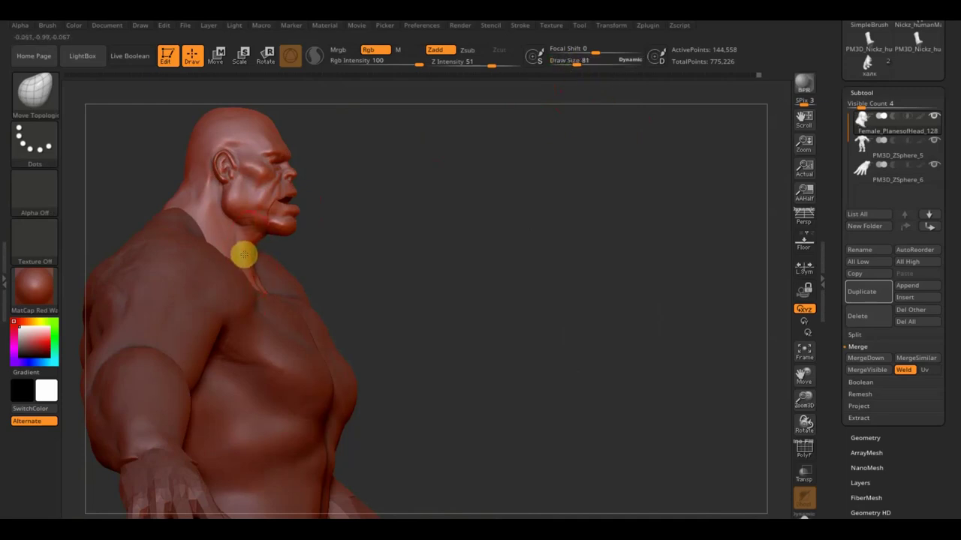
mouse_move(442, 221)
left_mouse_down("shift")
mouse_move(466, 186)
mouse_move(449, 172)
mouse_move(397, 220)
mouse_move(368, 184)
left_mouse_up("shift")
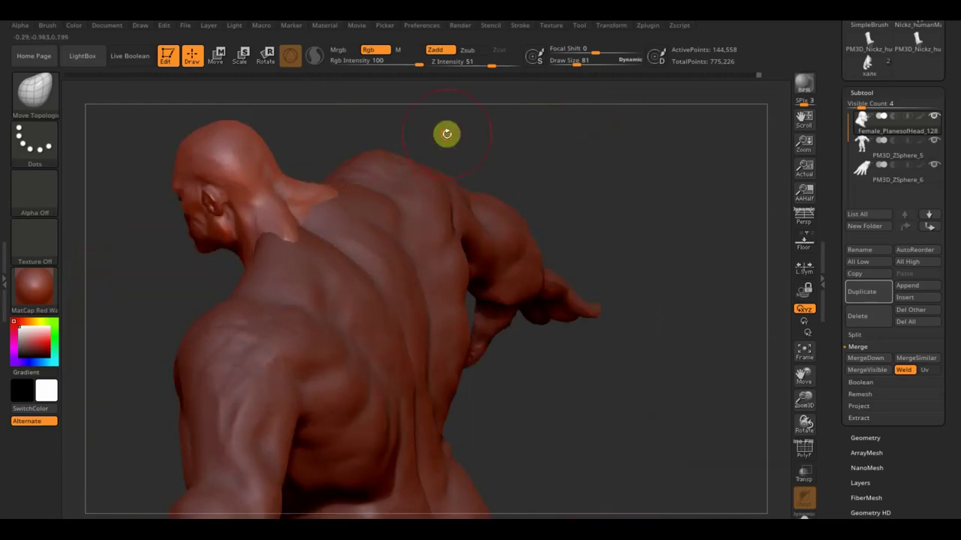
left_click_drag(446, 133, 315, 217)
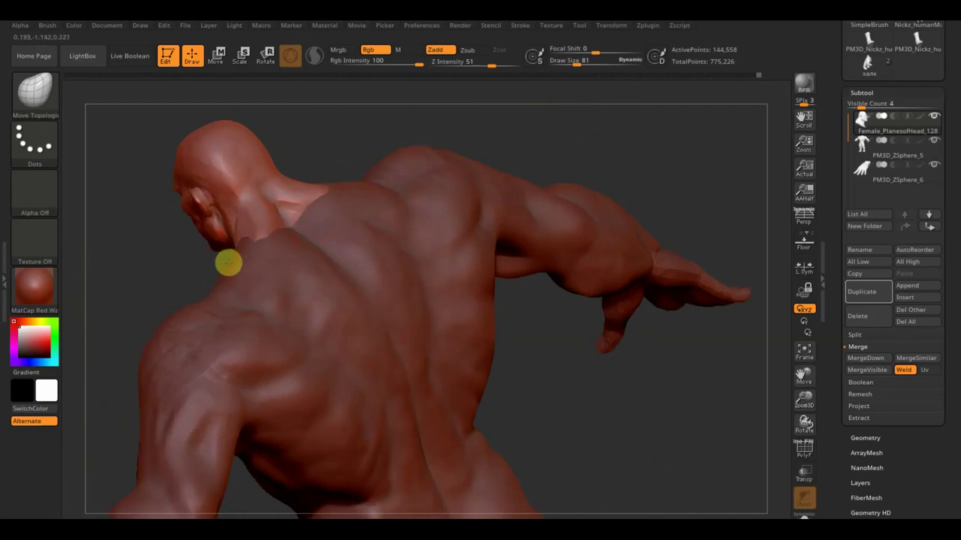
mouse_move(144, 272)
left_mouse_down()
mouse_move(235, 223)
mouse_move(436, 203)
mouse_move(456, 188)
mouse_move(456, 168)
mouse_move(578, 142)
mouse_move(554, 177)
mouse_move(563, 188)
mouse_move(594, 180)
mouse_move(590, 170)
left_mouse_up()
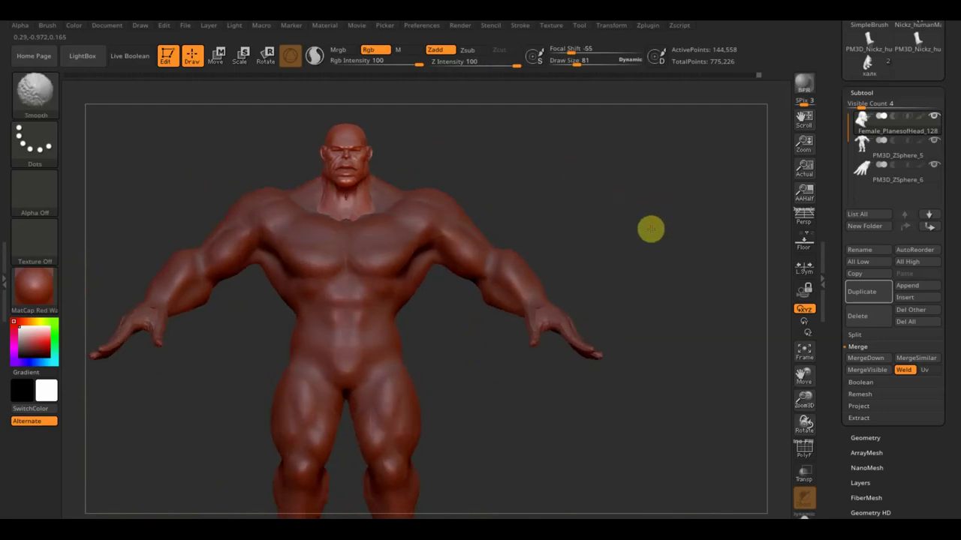
- Adjust the Draw Size and activate the PM3D_ZSphere_5 body subtool
mouse_move(624, 328)
left_mouse_down("alt")
mouse_move(621, 308)
mouse_move(600, 388)
left_mouse_up("alt")
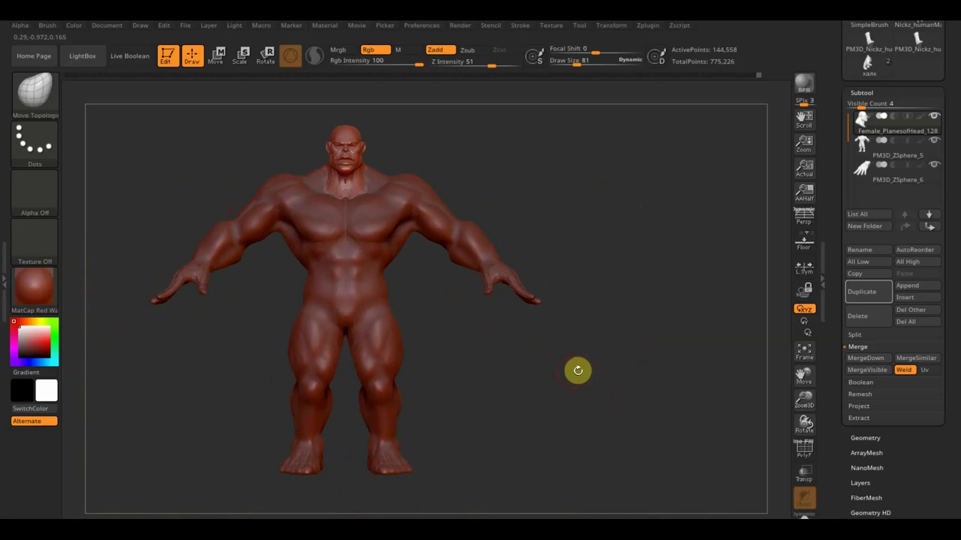
mouse_move(502, 375)
left_mouse_down()
mouse_move(491, 382)
mouse_move(566, 378)
mouse_move(601, 389)
mouse_move(606, 369)
mouse_move(605, 388)
left_mouse_up()
left_click_drag(578, 65, 583, 67)
left_click(848, 149)
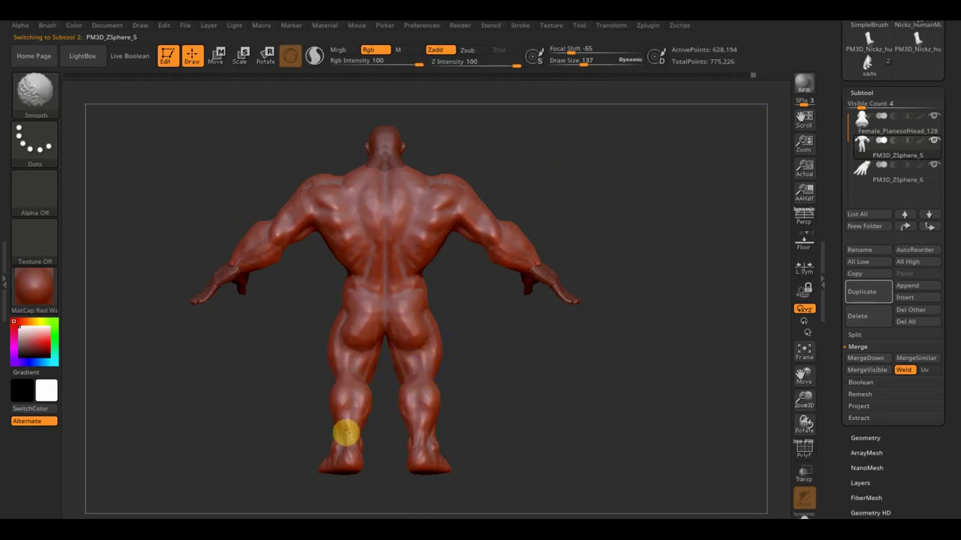
- Pull the body's chest and armpit area into shape with Move Topological
mouse_move(508, 401)
left_mouse_down()
mouse_move(513, 388)
mouse_move(406, 390)
mouse_move(568, 380)
left_mouse_up()
mouse_move(545, 339)
left_mouse_down()
mouse_move(364, 327)
mouse_move(376, 391)
left_mouse_up()
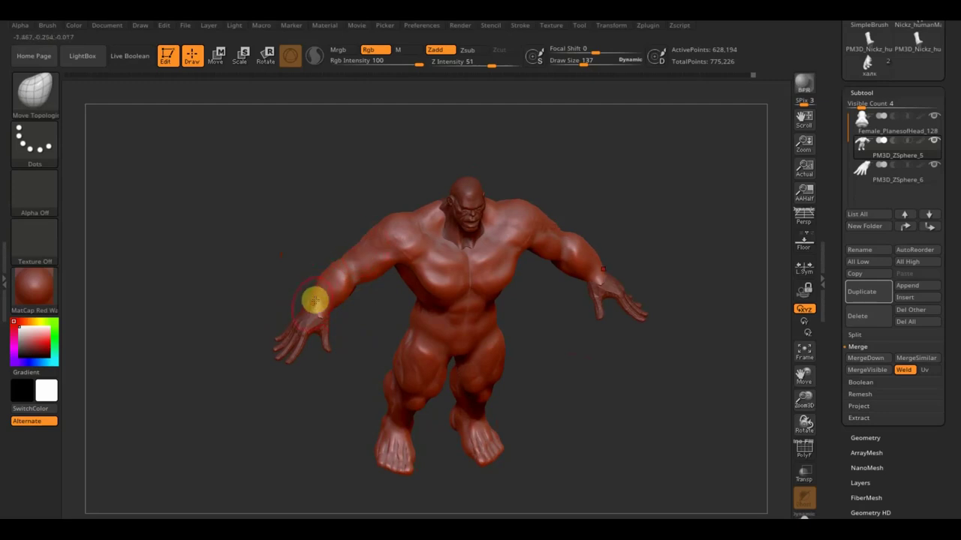
mouse_move(573, 363)
left_mouse_down()
mouse_move(608, 448)
mouse_move(588, 435)
mouse_move(564, 302)
mouse_move(667, 212)
mouse_move(515, 236)
mouse_move(544, 268)
mouse_move(547, 322)
left_mouse_up()
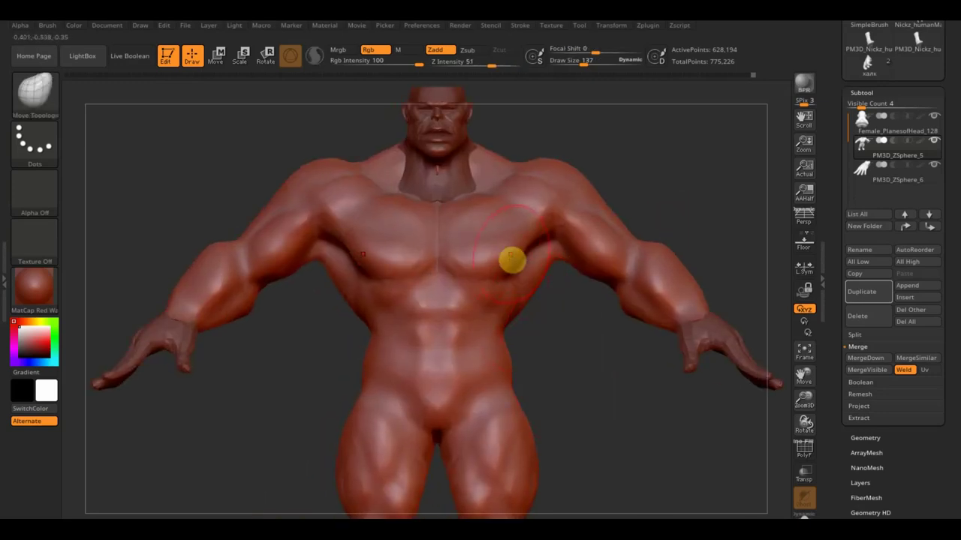
left_click_drag(519, 246, 531, 246)
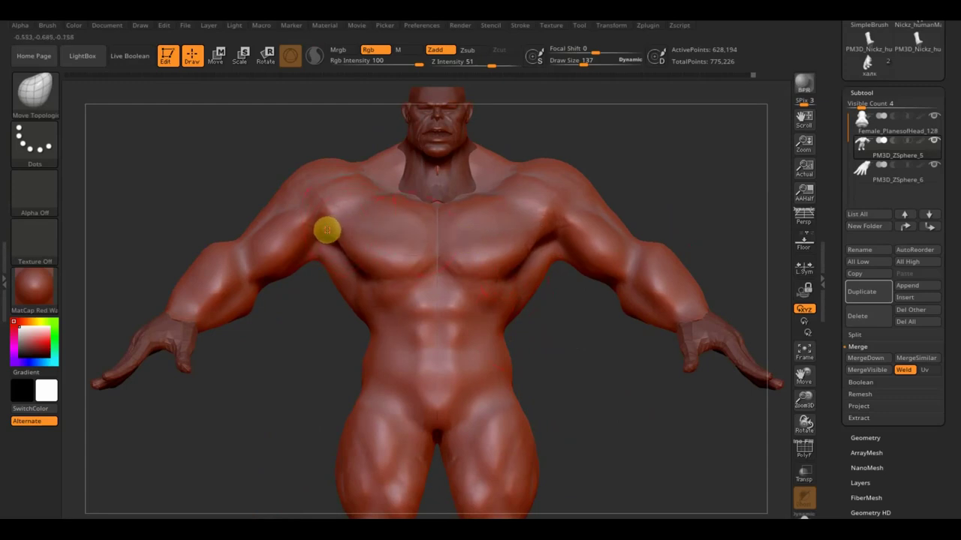
left_click_drag(266, 135, 285, 145)
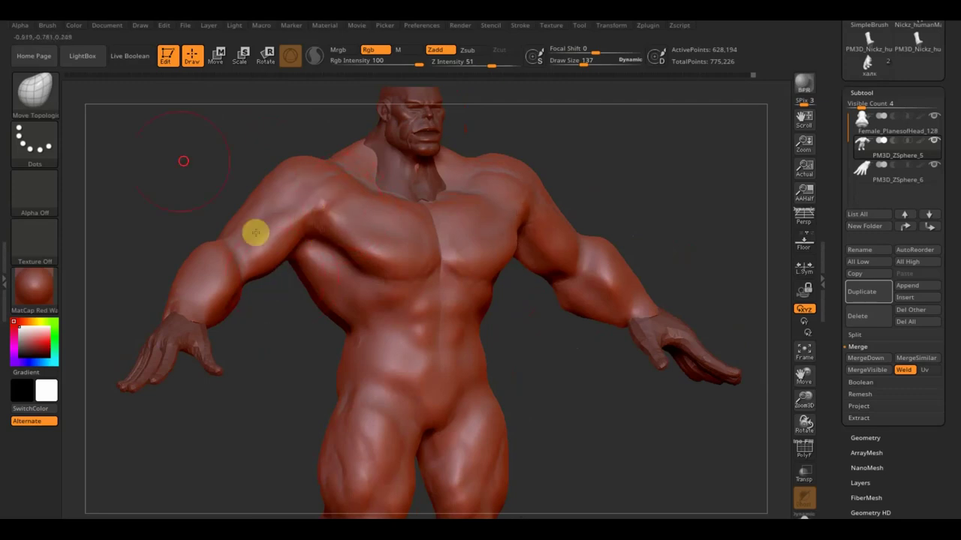
left_click_drag(207, 162, 218, 160)
left_click_drag(486, 190, 529, 183)
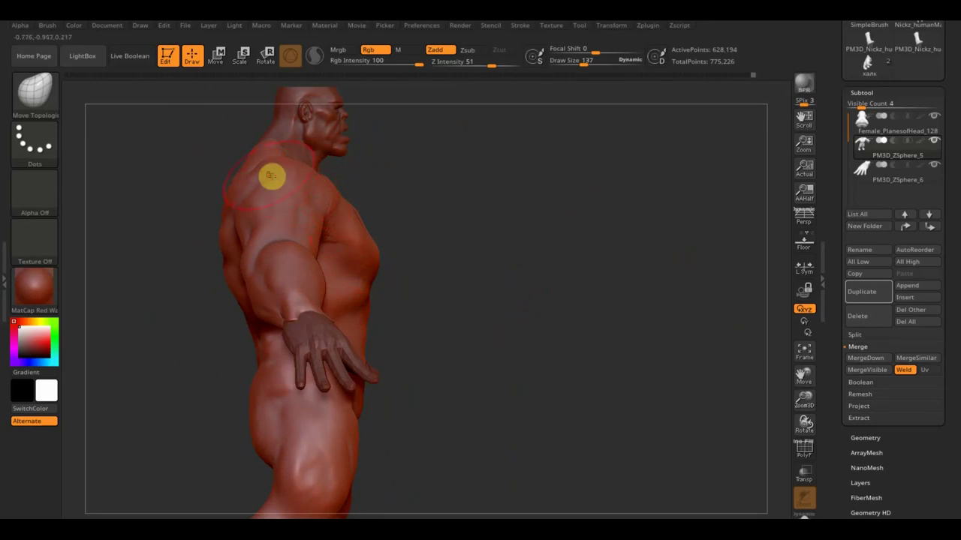
- Undo a stray move and reshape the left hip and thigh
left_click_drag(446, 208, 268, 208)
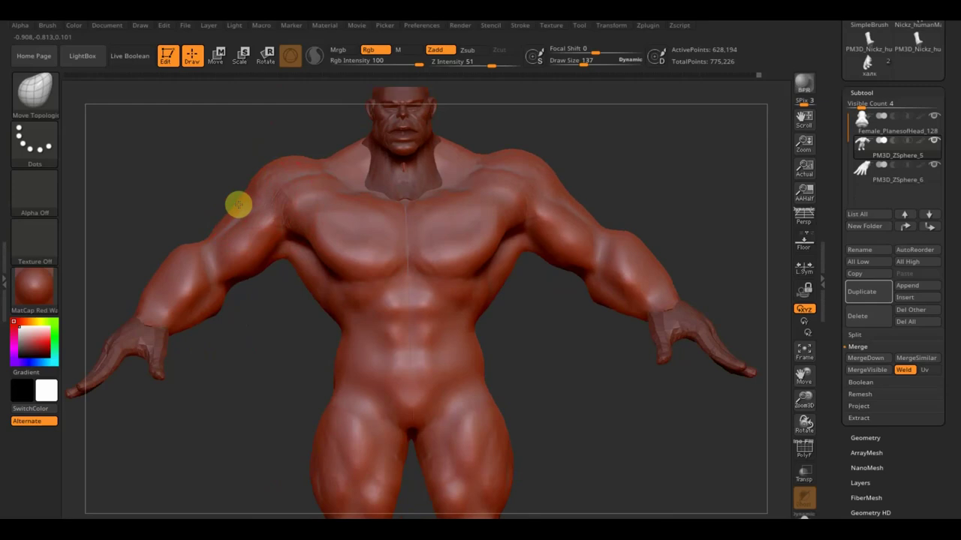
key("ctrl+z")
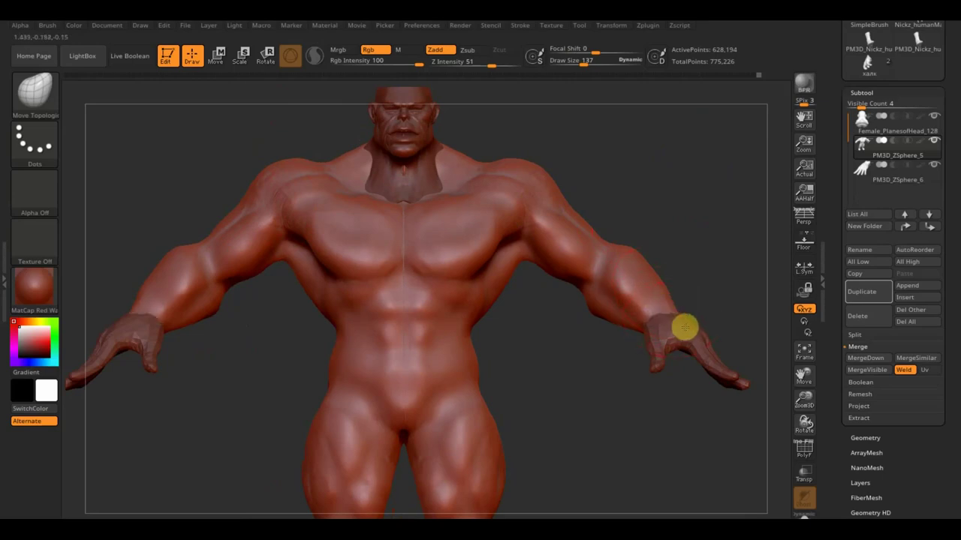
mouse_move(249, 370)
left_mouse_down()
mouse_move(256, 376)
mouse_move(245, 323)
mouse_move(637, 428)
mouse_move(534, 365)
left_mouse_up()
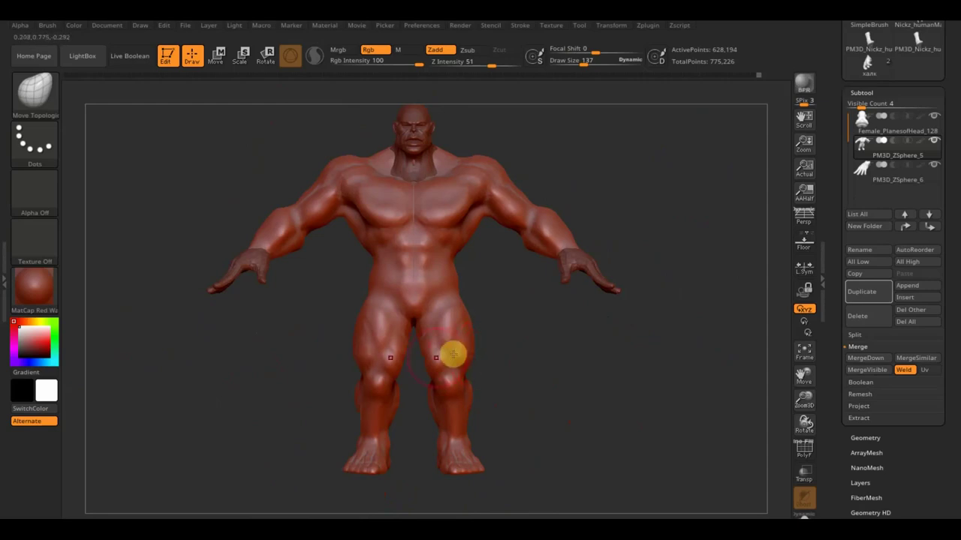
left_click_drag(450, 322, 460, 250)
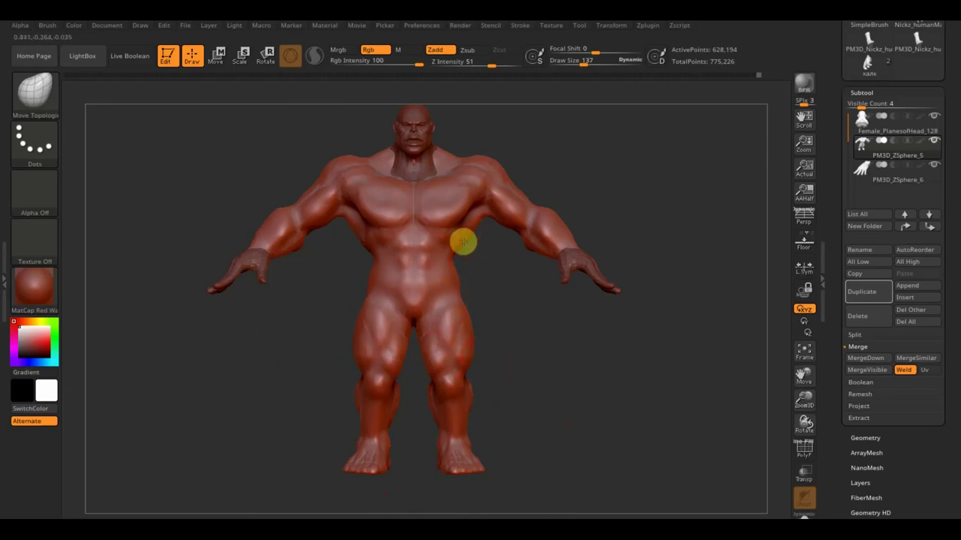
left_click_drag(489, 281, 467, 270)
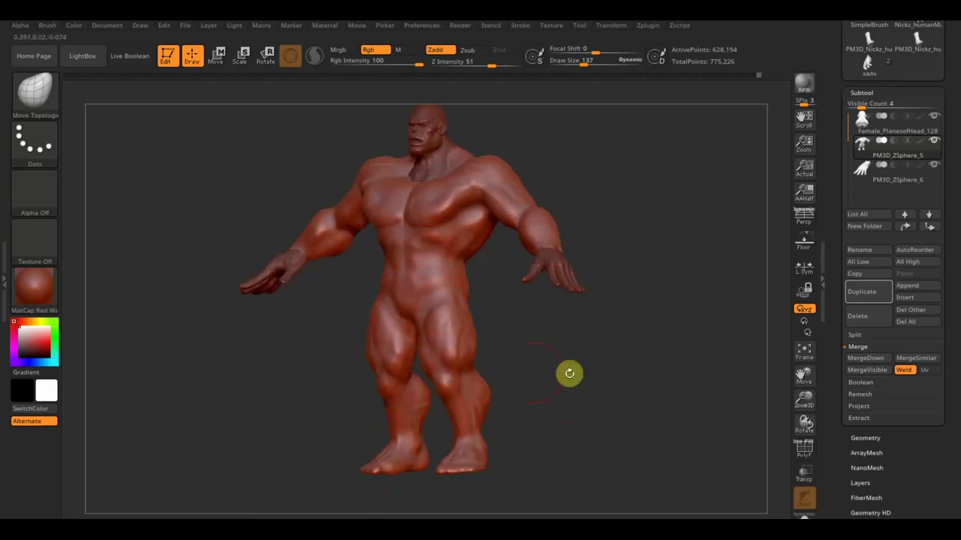
left_click(37, 104)
- Switch to ClayBuildup at about size 103 and build striations on the pectoral, armpit and lower chest
left_click(159, 102)
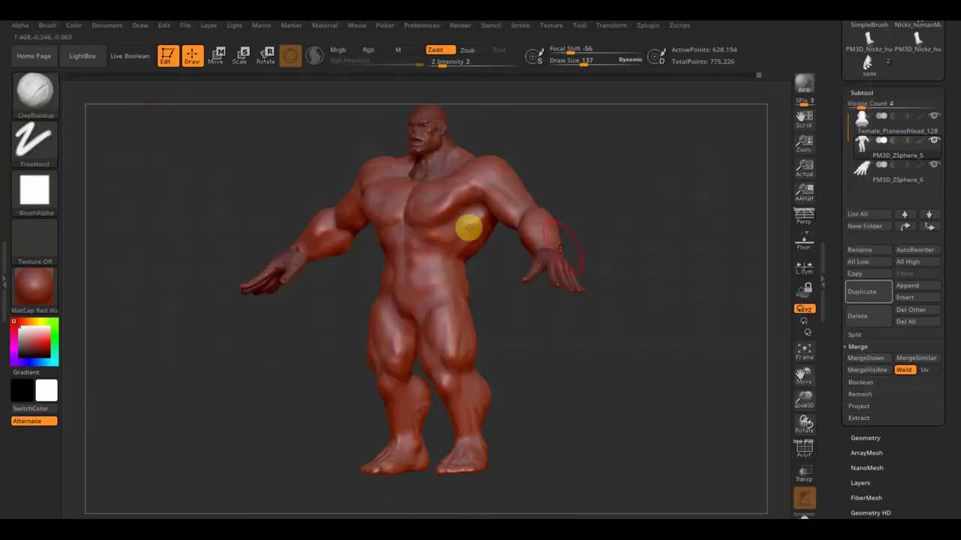
left_click_drag(643, 234, 658, 268, "alt")
left_click_drag(584, 61, 567, 61)
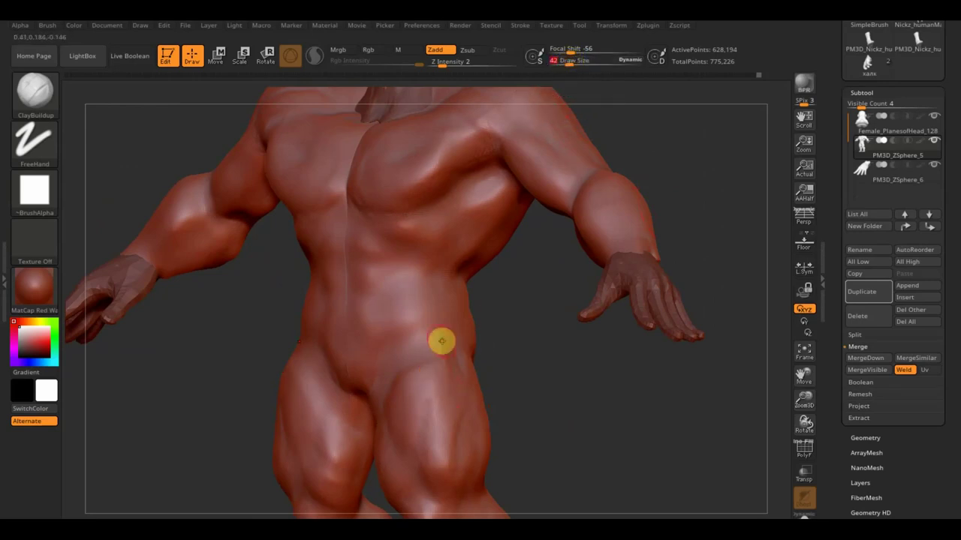
left_click_drag(514, 359, 495, 347)
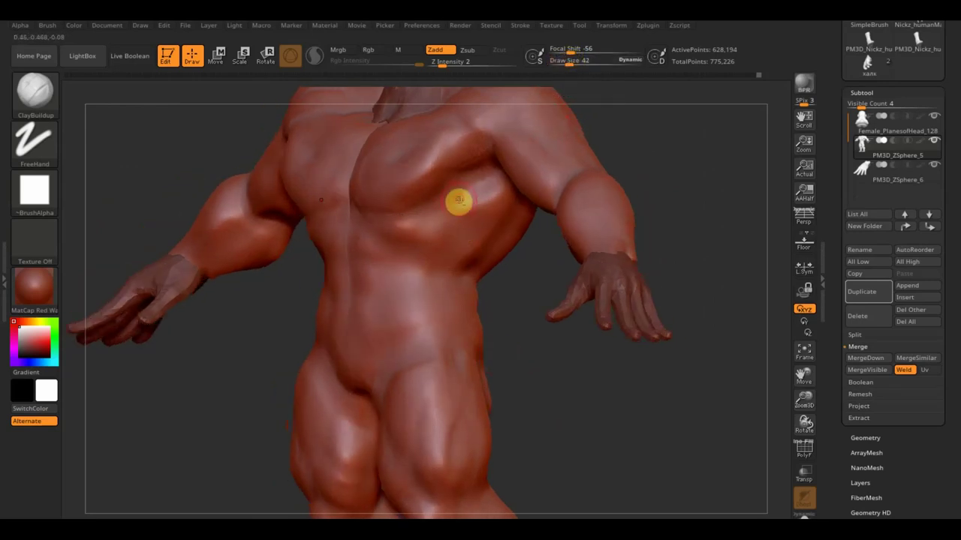
mouse_move(483, 189)
left_mouse_down()
mouse_move(485, 225)
mouse_move(483, 183)
mouse_move(470, 191)
mouse_move(494, 168)
mouse_move(473, 257)
left_mouse_up()
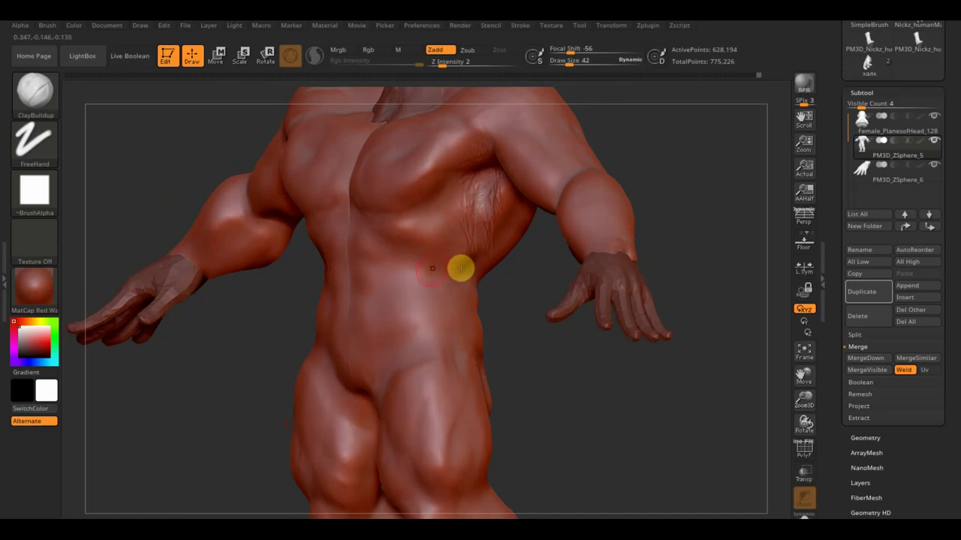
mouse_move(341, 222)
left_mouse_down()
mouse_move(414, 253)
mouse_move(406, 260)
mouse_move(378, 251)
mouse_move(392, 247)
mouse_move(355, 219)
mouse_move(378, 247)
mouse_move(399, 232)
mouse_move(427, 266)
mouse_move(466, 263)
mouse_move(414, 253)
mouse_move(442, 275)
mouse_move(468, 246)
mouse_move(481, 191)
mouse_move(455, 186)
mouse_move(463, 217)
mouse_move(476, 217)
mouse_move(469, 230)
mouse_move(491, 206)
left_mouse_up()
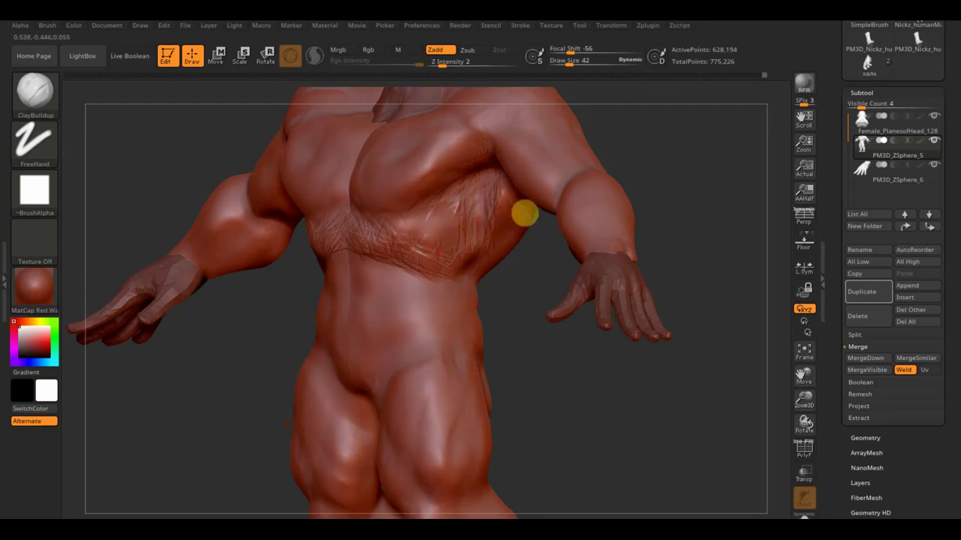
- Add striated fibres along the torso side and right pectoral, and build the upper abdomen
left_click_drag(679, 176, 704, 164, "shift")
mouse_move(509, 189)
left_mouse_down()
mouse_move(495, 208)
mouse_move(500, 178)
mouse_move(487, 206)
left_mouse_up()
mouse_move(495, 255)
right_mouse_down()
mouse_move(457, 240)
mouse_move(561, 214)
right_mouse_up()
mouse_move(561, 214)
left_mouse_down()
mouse_move(528, 221)
mouse_move(548, 225)
mouse_move(536, 254)
left_mouse_up()
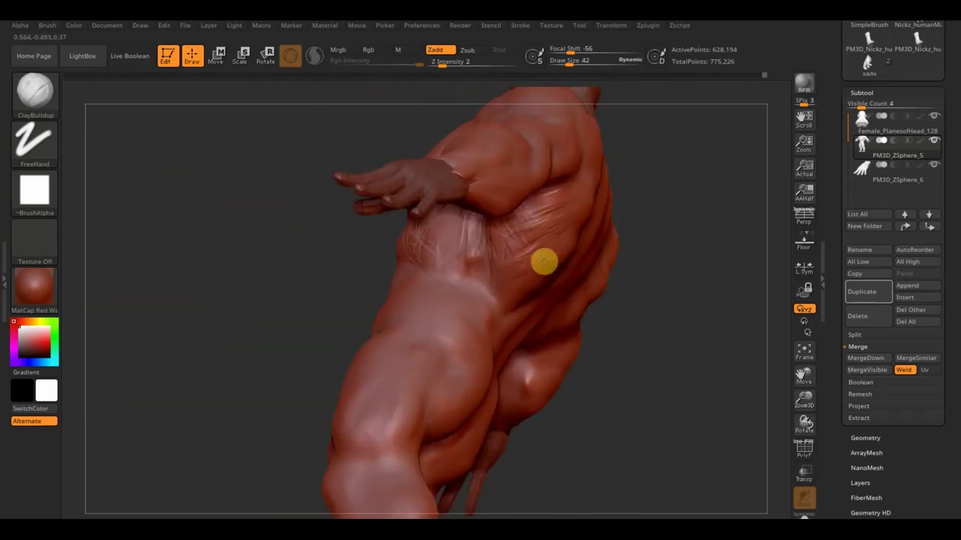
mouse_move(249, 268)
left_mouse_down()
mouse_move(309, 288)
mouse_move(491, 278)
mouse_move(543, 263)
mouse_move(526, 199)
mouse_move(502, 202)
mouse_move(518, 193)
mouse_move(500, 210)
mouse_move(519, 223)
mouse_move(506, 175)
mouse_move(452, 232)
mouse_move(515, 253)
mouse_move(545, 240)
left_mouse_up()
left_click_drag(573, 272, 584, 298, "shift")
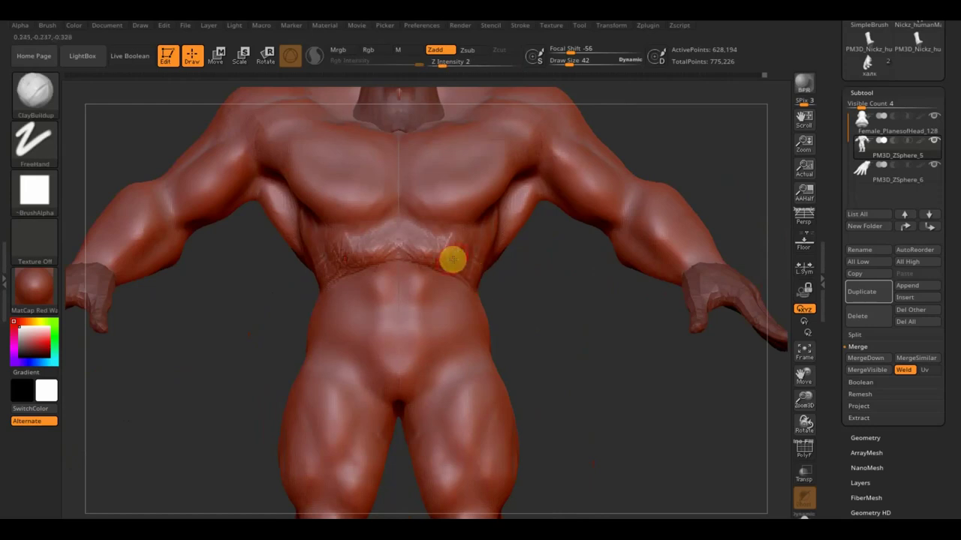
mouse_move(425, 210)
left_mouse_down()
mouse_move(474, 202)
mouse_move(457, 215)
mouse_move(476, 210)
mouse_move(485, 195)
mouse_move(410, 196)
mouse_move(463, 215)
mouse_move(448, 232)
mouse_move(395, 225)
mouse_move(376, 235)
mouse_move(389, 223)
mouse_move(396, 236)
mouse_move(382, 247)
mouse_move(396, 234)
mouse_move(395, 159)
mouse_move(394, 201)
mouse_move(361, 257)
mouse_move(353, 240)
mouse_move(320, 278)
mouse_move(382, 277)
left_mouse_up()
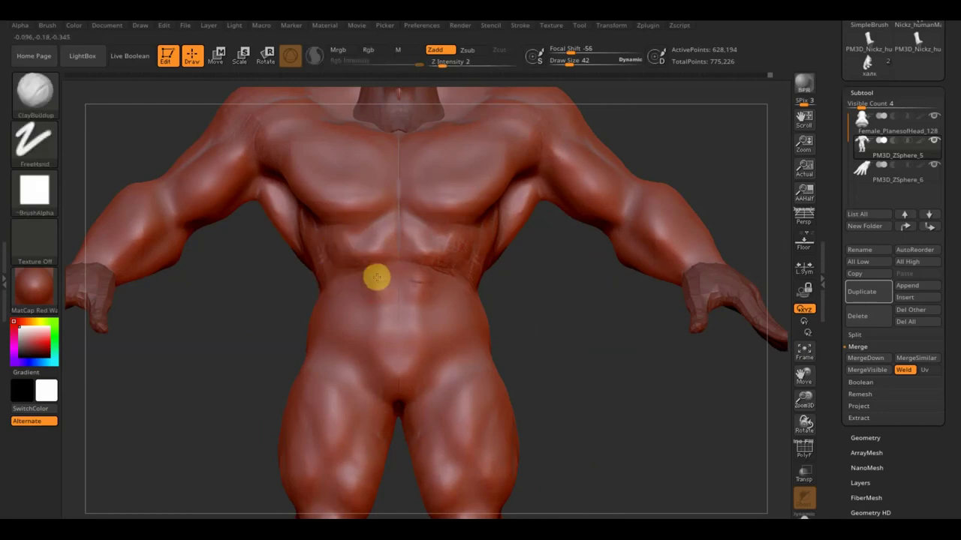
mouse_move(368, 291)
left_mouse_down()
mouse_move(391, 295)
mouse_move(376, 279)
mouse_move(360, 288)
mouse_move(385, 320)
mouse_move(389, 313)
mouse_move(379, 359)
mouse_move(408, 354)
mouse_move(380, 345)
mouse_move(399, 358)
mouse_move(445, 273)
mouse_move(396, 246)
mouse_move(388, 262)
mouse_move(388, 241)
mouse_move(380, 257)
mouse_move(370, 245)
mouse_move(387, 287)
mouse_move(384, 280)
left_mouse_up()
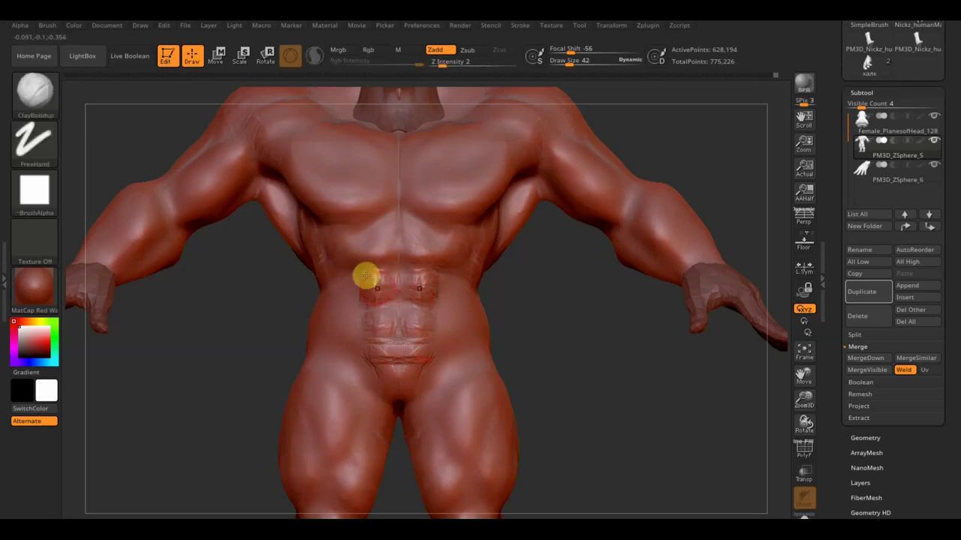
- Smooth the upper and lower abdomen and carve diagonal grooves into the left abs
mouse_move(366, 288)
left_mouse_down("shift")
mouse_move(377, 286)
mouse_move(379, 325)
left_mouse_up("shift")
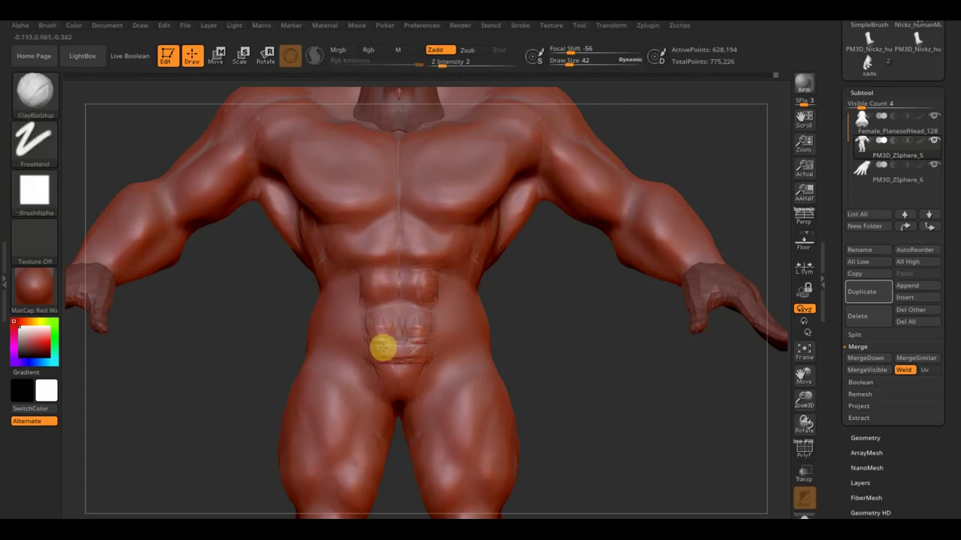
key("shift")
mouse_move(403, 347)
left_mouse_down("shift")
mouse_move(369, 355)
mouse_move(371, 286)
mouse_move(358, 298)
mouse_move(556, 344)
left_mouse_up("shift")
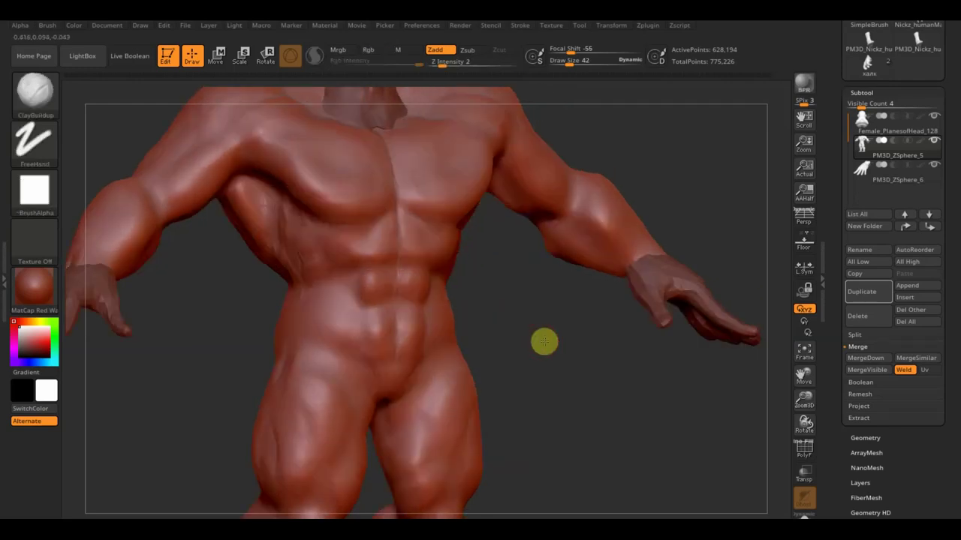
mouse_move(334, 325)
left_mouse_down()
mouse_move(307, 303)
mouse_move(354, 351)
mouse_move(354, 321)
mouse_move(337, 287)
mouse_move(350, 277)
mouse_move(309, 286)
mouse_move(366, 268)
mouse_move(352, 300)
mouse_move(313, 301)
mouse_move(350, 314)
mouse_move(341, 339)
mouse_move(298, 307)
mouse_move(363, 333)
mouse_move(292, 322)
mouse_move(319, 300)
left_mouse_up()
mouse_move(551, 339)
left_mouse_down()
mouse_move(495, 343)
mouse_move(480, 326)
left_mouse_up()
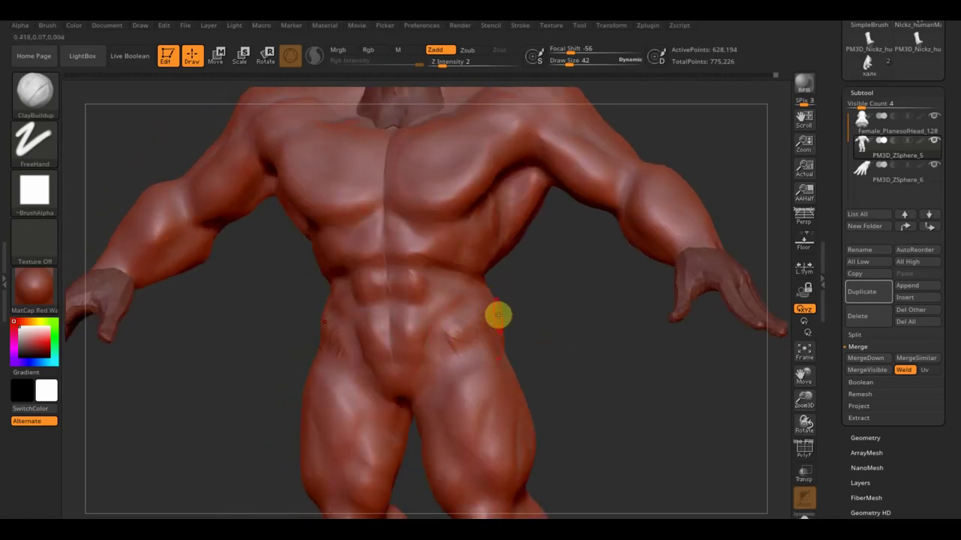
- Carve muscle striations down the right hip and thigh, soften them, and frame the full figure
left_click_drag(461, 373, 571, 382)
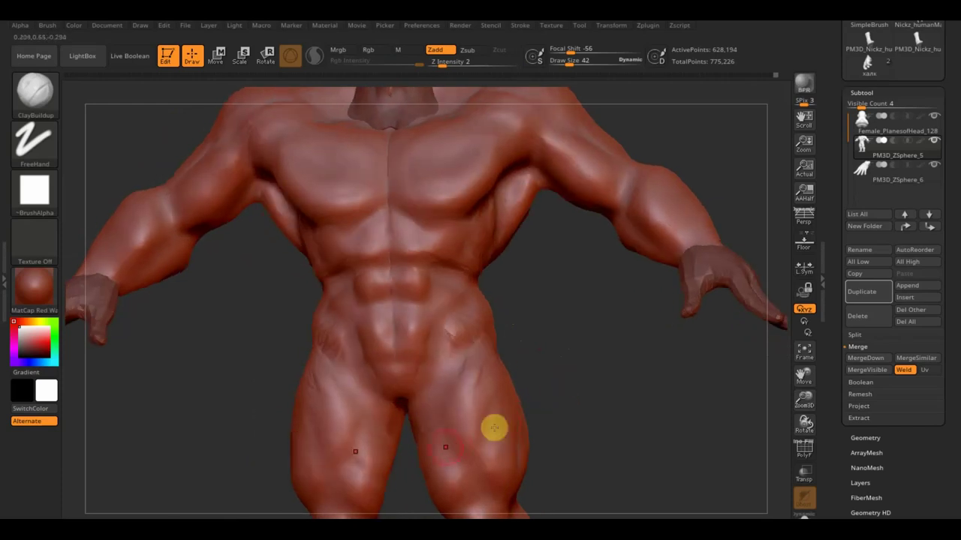
mouse_move(471, 421)
left_mouse_down()
mouse_move(453, 396)
mouse_move(461, 353)
mouse_move(433, 435)
mouse_move(460, 353)
mouse_move(415, 465)
mouse_move(457, 377)
mouse_move(444, 375)
mouse_move(427, 412)
mouse_move(463, 390)
left_mouse_up()
key("shift")
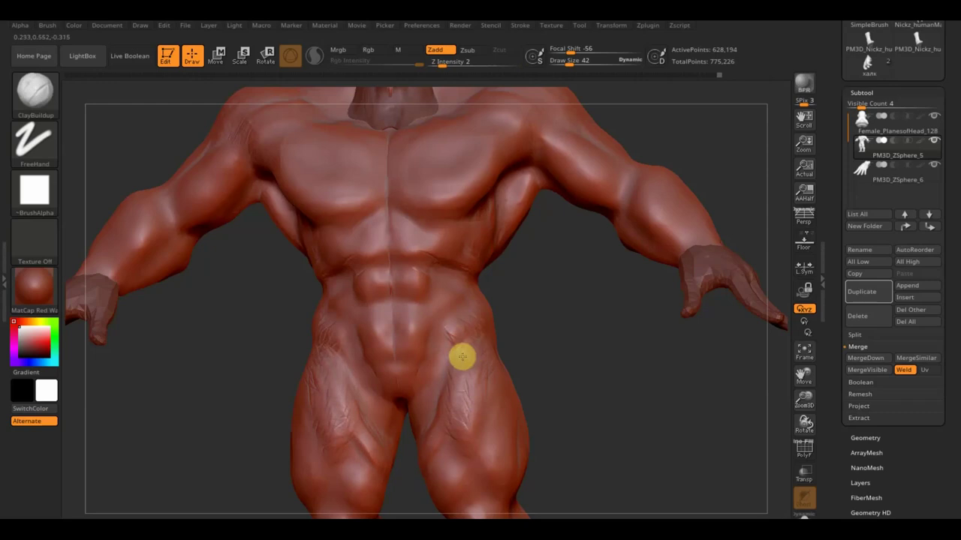
key("shift")
mouse_move(459, 383)
left_mouse_down("shift")
mouse_move(470, 332)
mouse_move(443, 337)
mouse_move(474, 290)
mouse_move(476, 308)
left_mouse_up("shift")
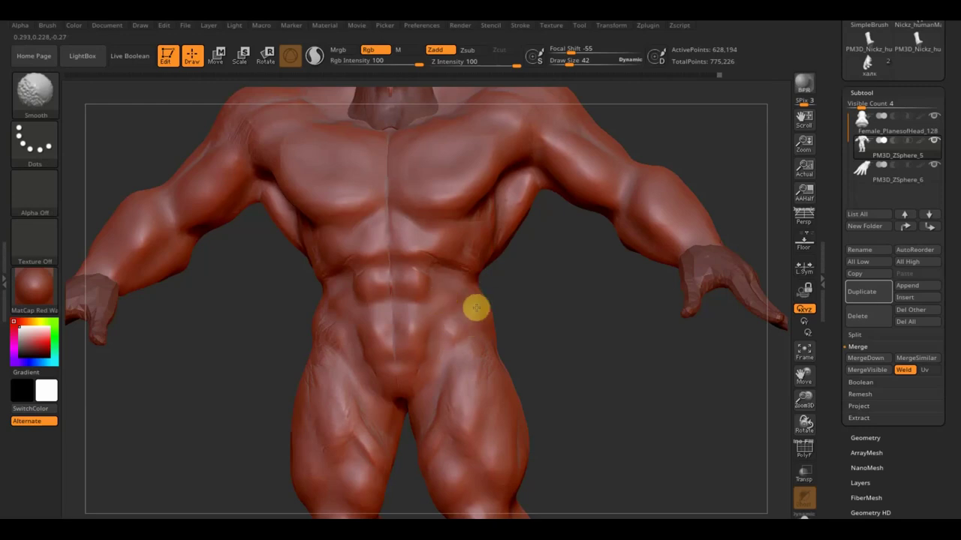
mouse_move(543, 400)
left_mouse_down()
mouse_move(576, 388)
mouse_move(575, 353)
mouse_move(555, 346)
mouse_move(562, 396)
left_mouse_up()
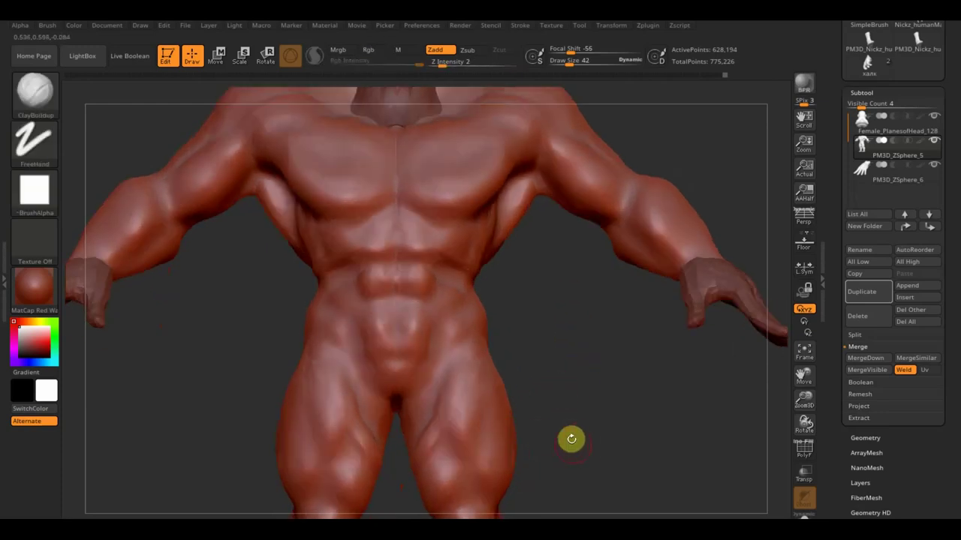
mouse_move(582, 446)
left_mouse_down("alt")
mouse_move(568, 383)
mouse_move(558, 397)
left_mouse_up("alt")
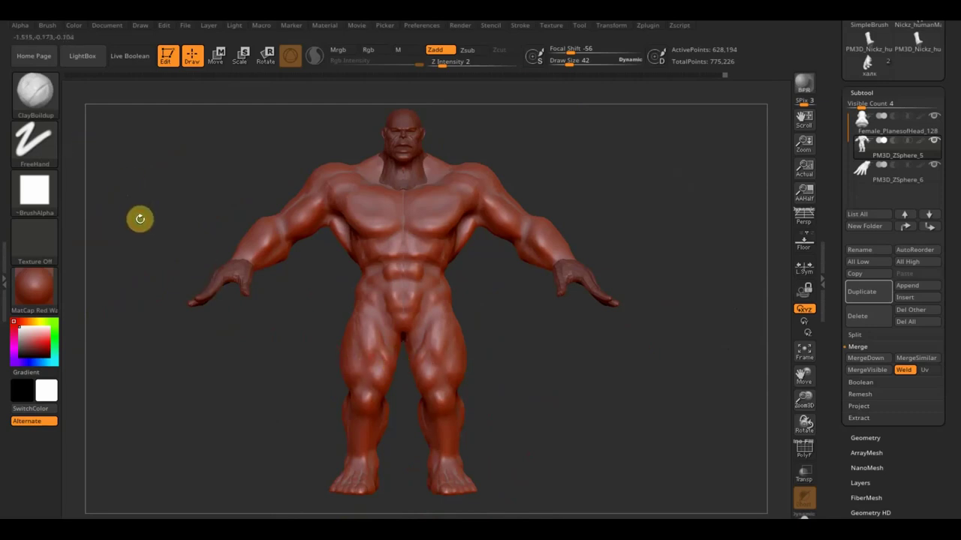
- Select the Move Topological brush and set its Draw Size to 160
left_click(46, 96)
left_click(247, 110)
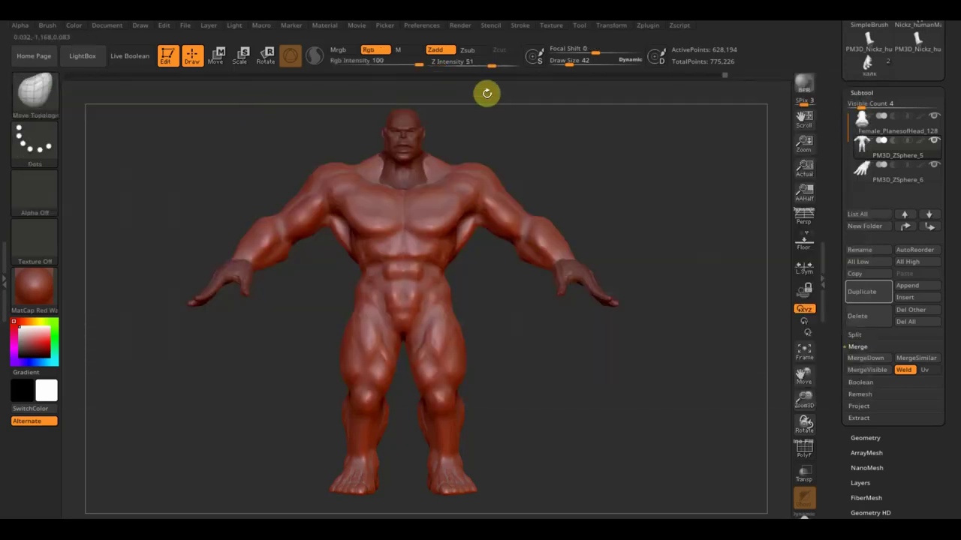
left_click(575, 64)
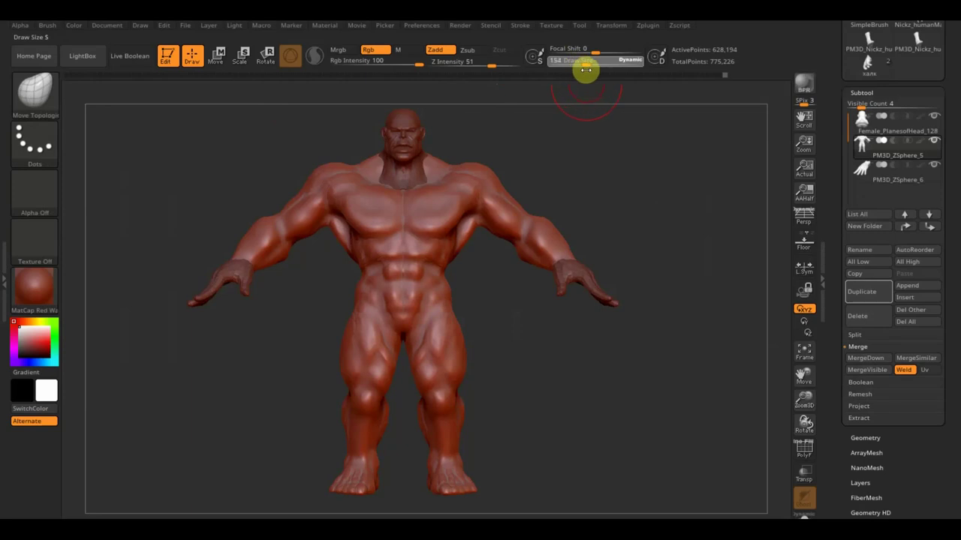
left_click_drag(586, 69, 589, 69)
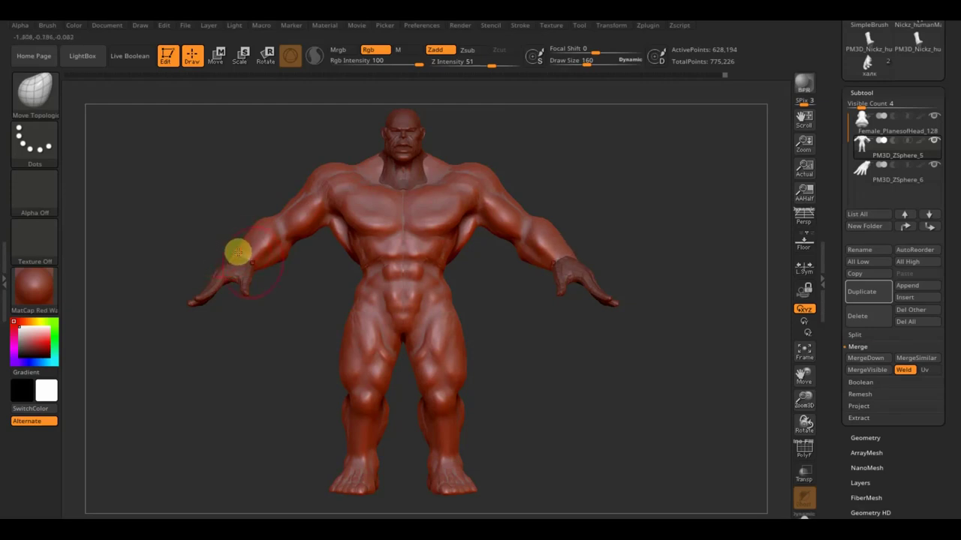
- Smooth the thigh surface and pull the glute upward from side and back views
left_click_drag(537, 347, 521, 515)
mouse_move(547, 484)
left_mouse_down()
mouse_move(527, 446)
mouse_move(562, 400)
mouse_move(547, 447)
left_mouse_up()
key("shift")
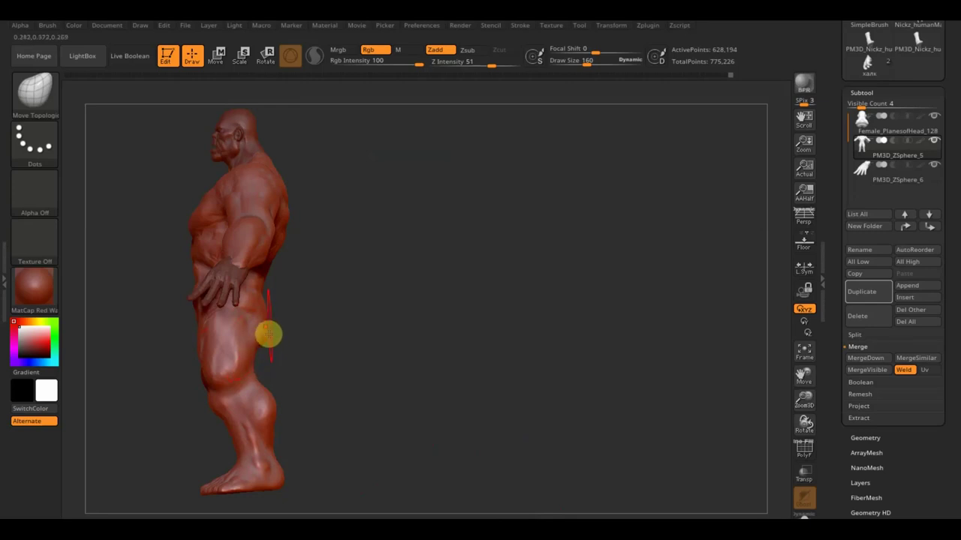
left_click_drag(296, 313, 352, 335)
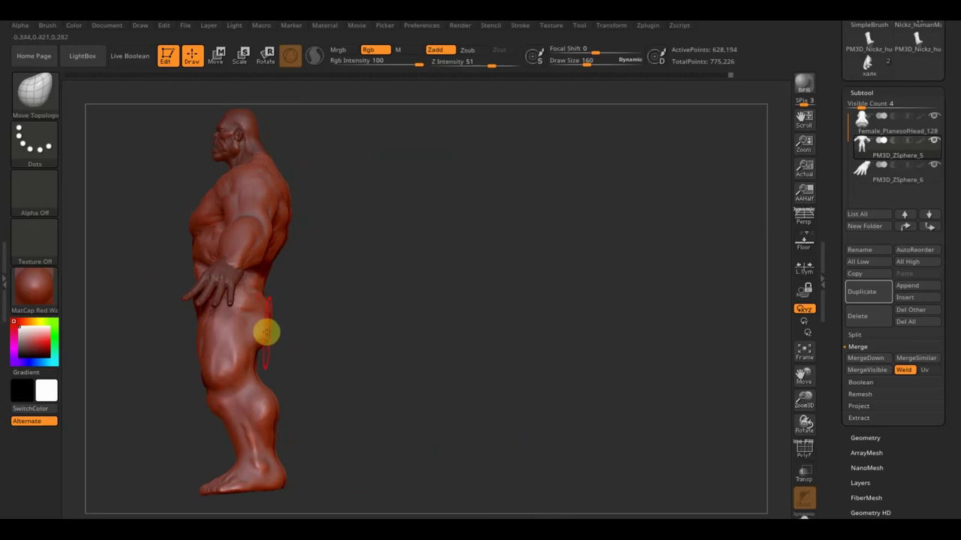
key("shift")
left_click_drag(248, 318, 219, 363, "shift")
mouse_move(258, 339)
right_mouse_down()
mouse_move(263, 345)
mouse_move(242, 352)
mouse_move(259, 324)
right_mouse_up()
left_click_drag(259, 325, 267, 304)
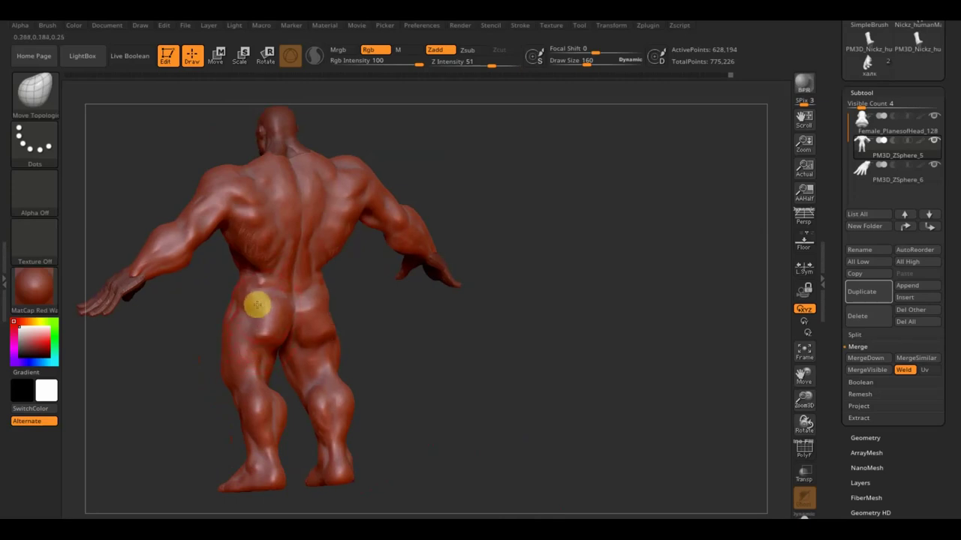
- Smooth the inner right thigh and abdomen from the front, then mask off the feet
right_click_drag(358, 320, 407, 325)
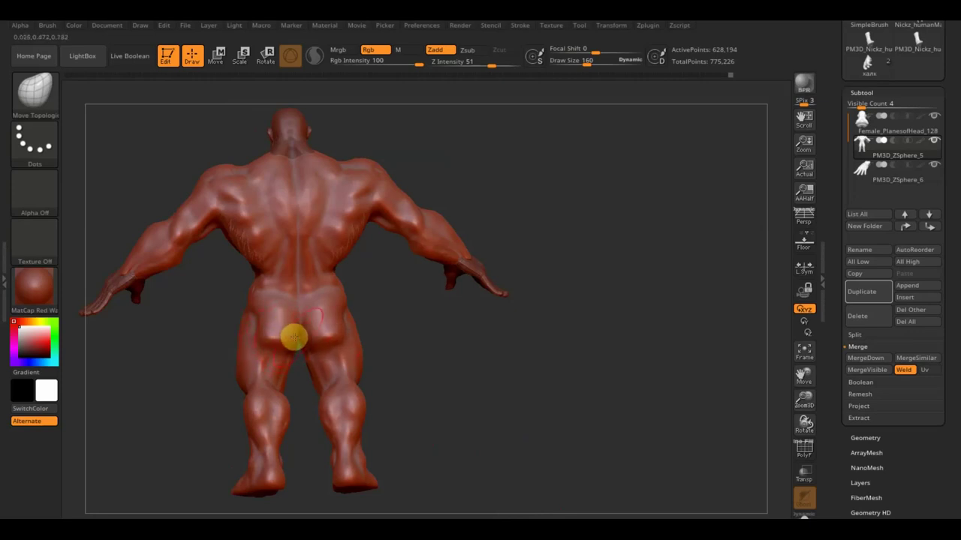
left_click_drag(413, 353, 401, 343)
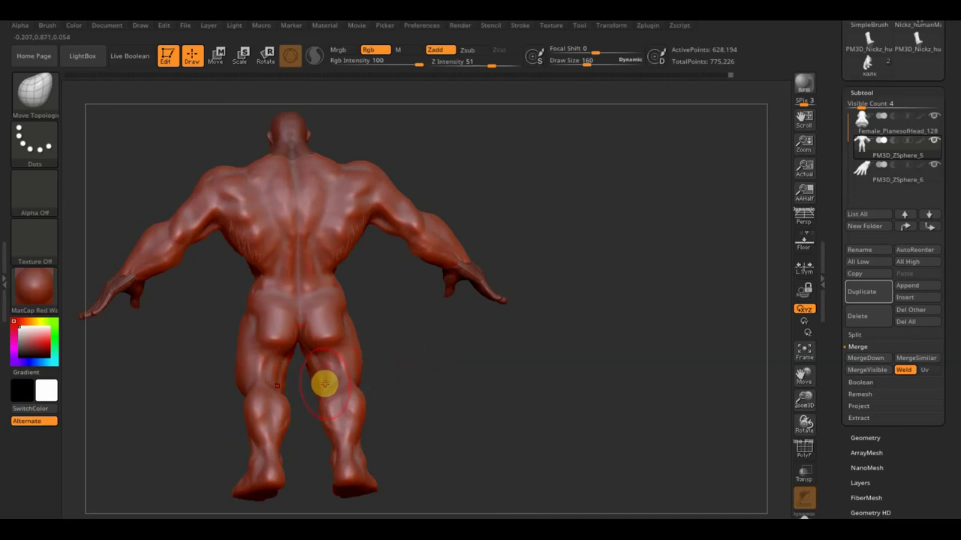
left_click_drag(382, 376, 568, 384)
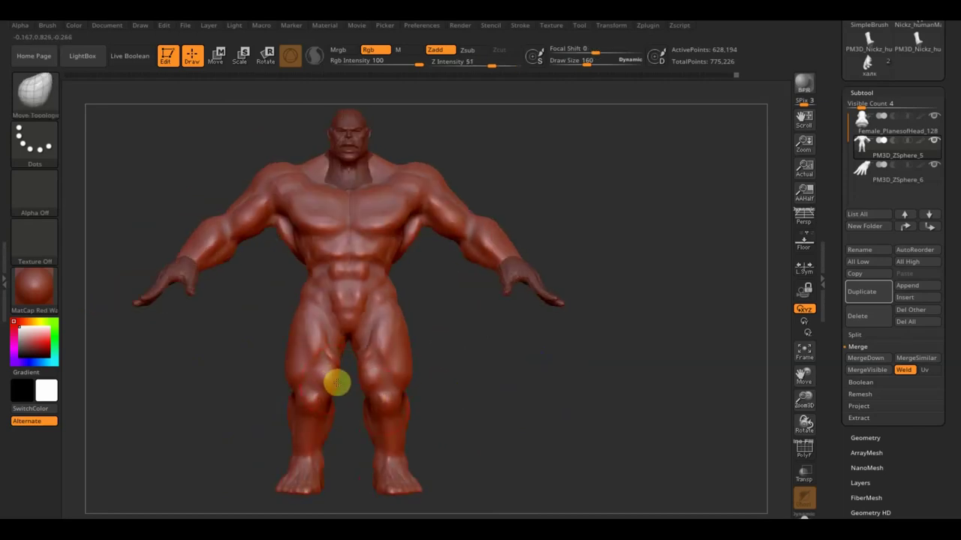
left_click_drag(379, 324, 365, 360, "shift")
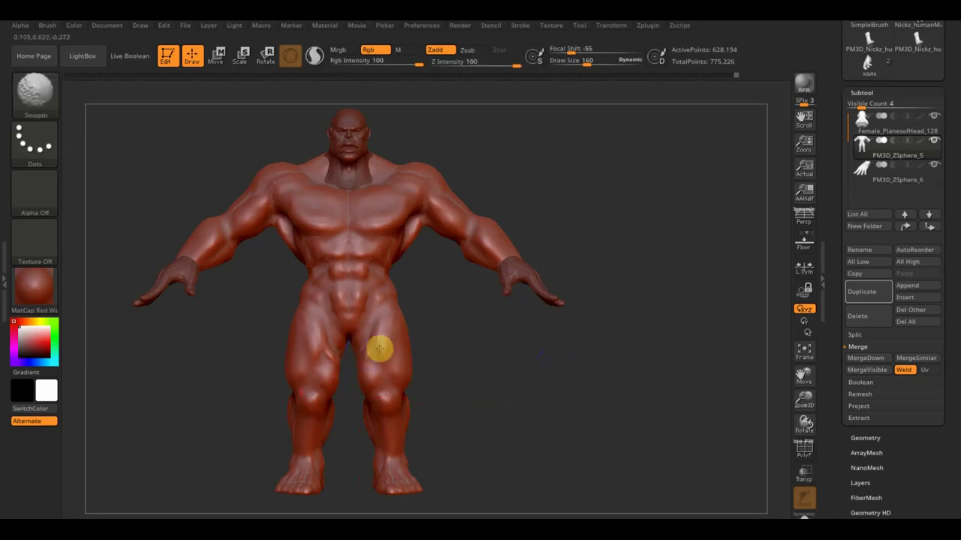
key("shift")
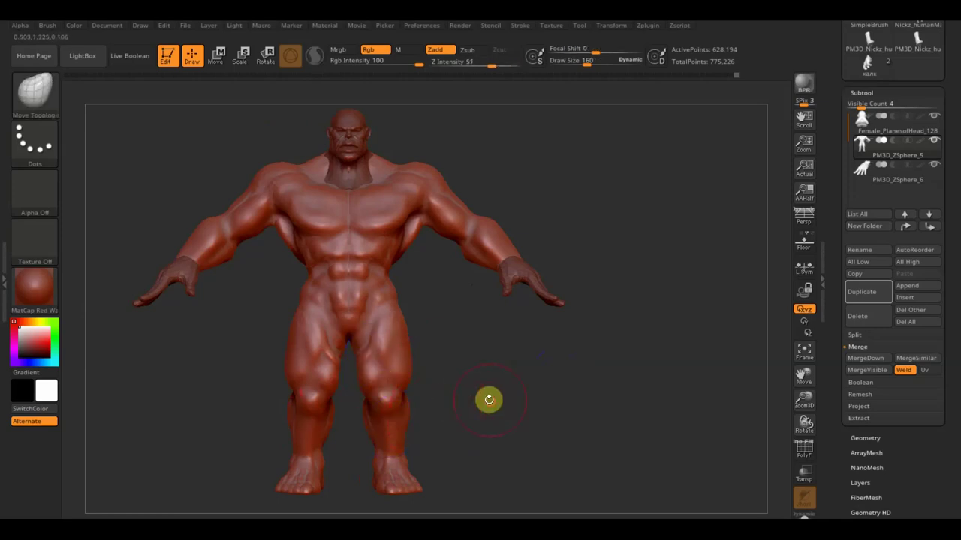
mouse_move(328, 293)
left_mouse_down("shift")
mouse_move(335, 265)
mouse_move(266, 183)
mouse_move(231, 224)
left_mouse_up("shift")
mouse_move(506, 366)
left_mouse_down()
mouse_move(555, 433)
mouse_move(536, 408)
mouse_move(601, 408)
mouse_move(598, 418)
left_mouse_up()
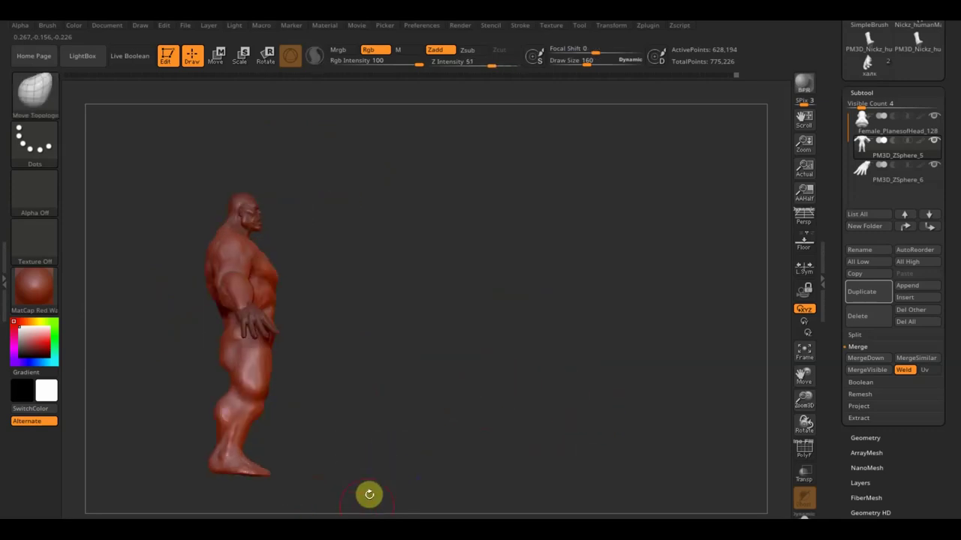
left_click_drag(351, 512, 177, 448, "ctrl")
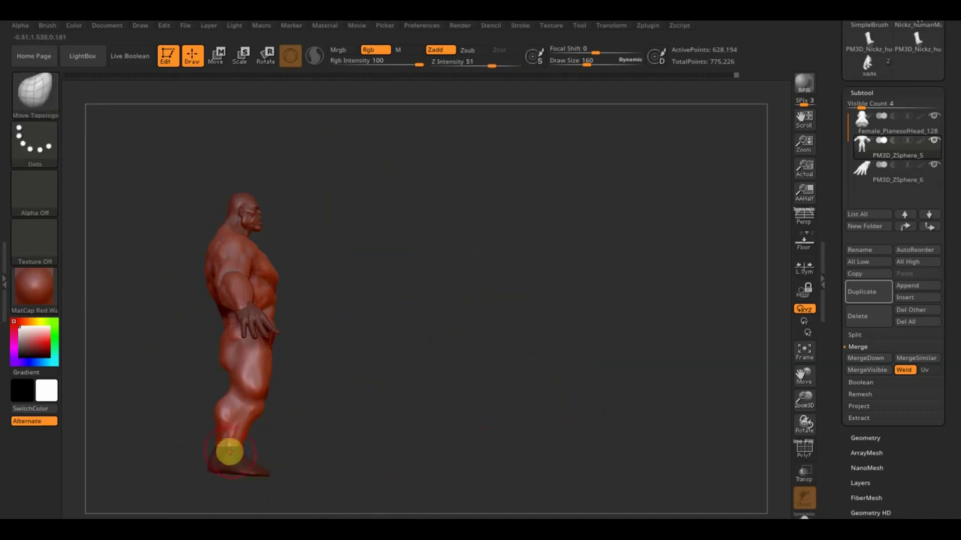
- Invert the mask onto the feet and draw a rotation line at the foot, then exit Transpose and clear the mask
key("ctrl")
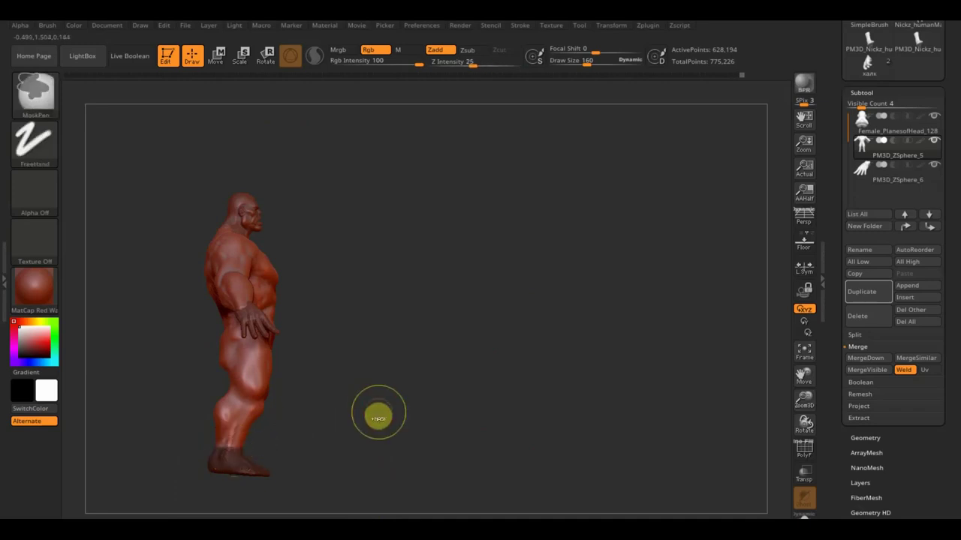
left_click(378, 412, "ctrl")
left_click(240, 55)
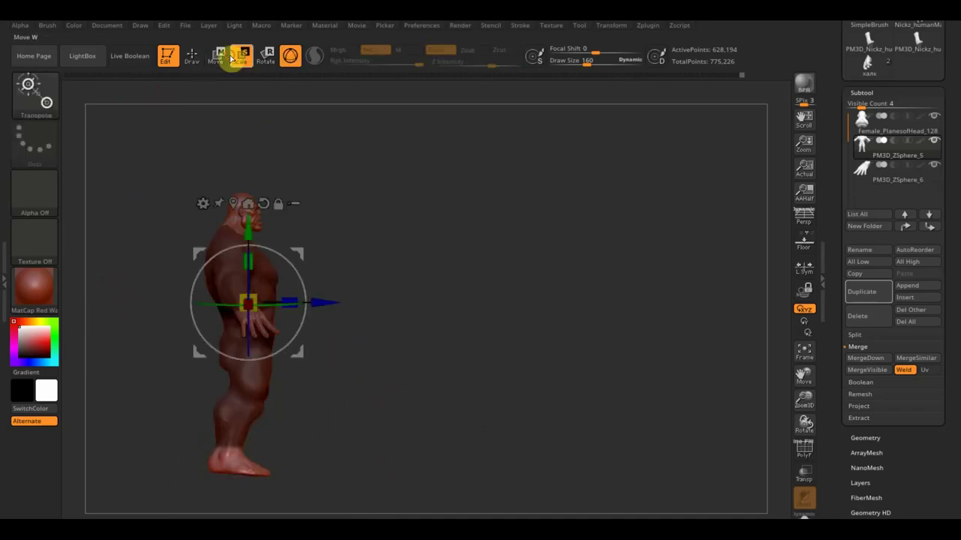
left_click(268, 55)
left_click(290, 55)
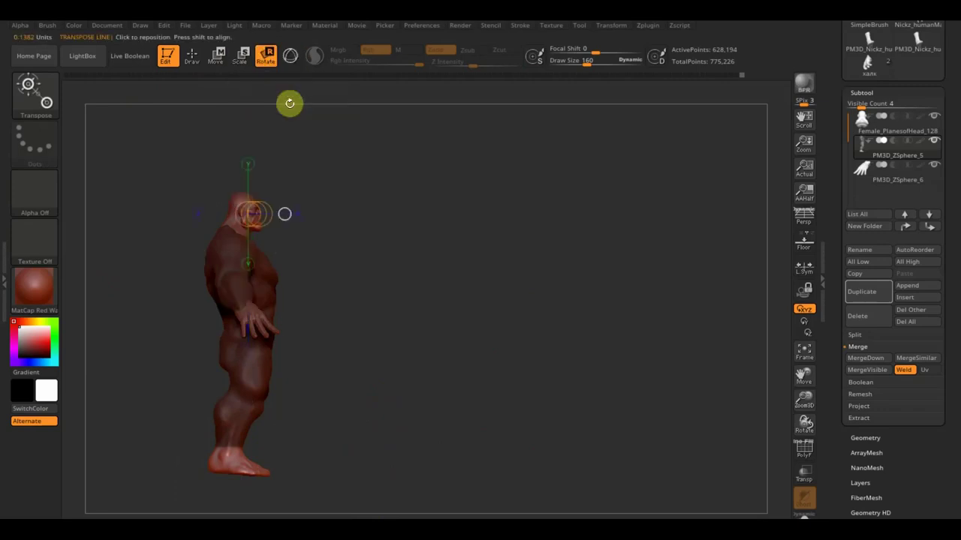
left_click_drag(224, 462, 311, 473)
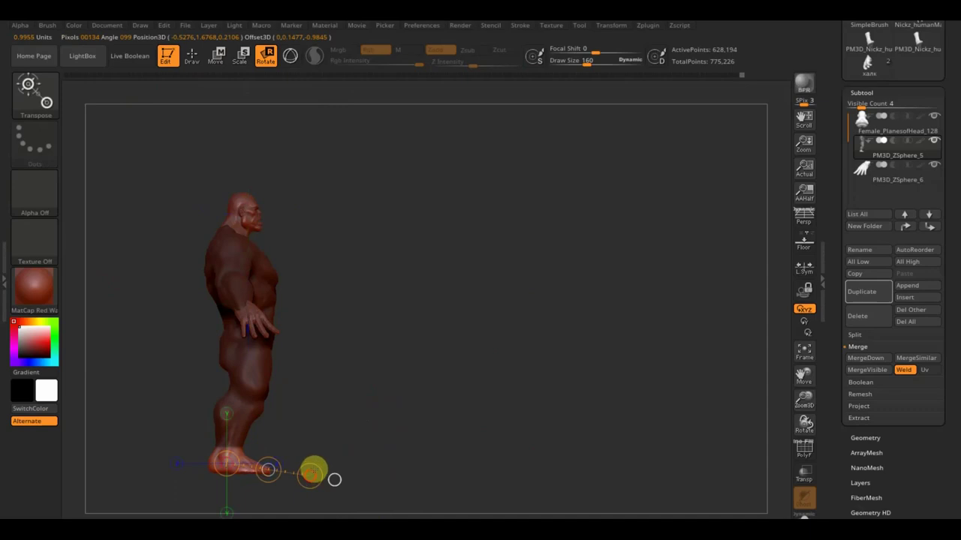
left_click(193, 55)
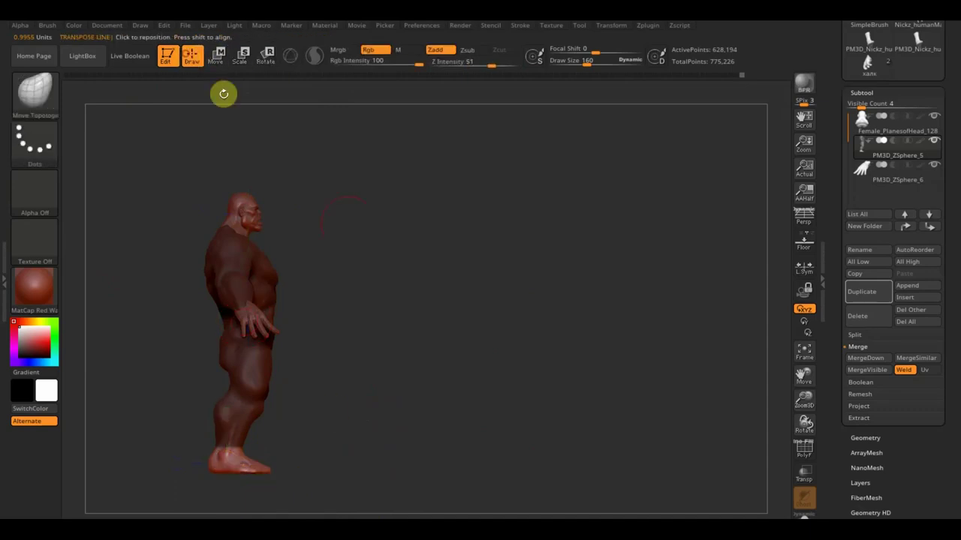
left_click_drag(402, 266, 425, 313, "ctrl")
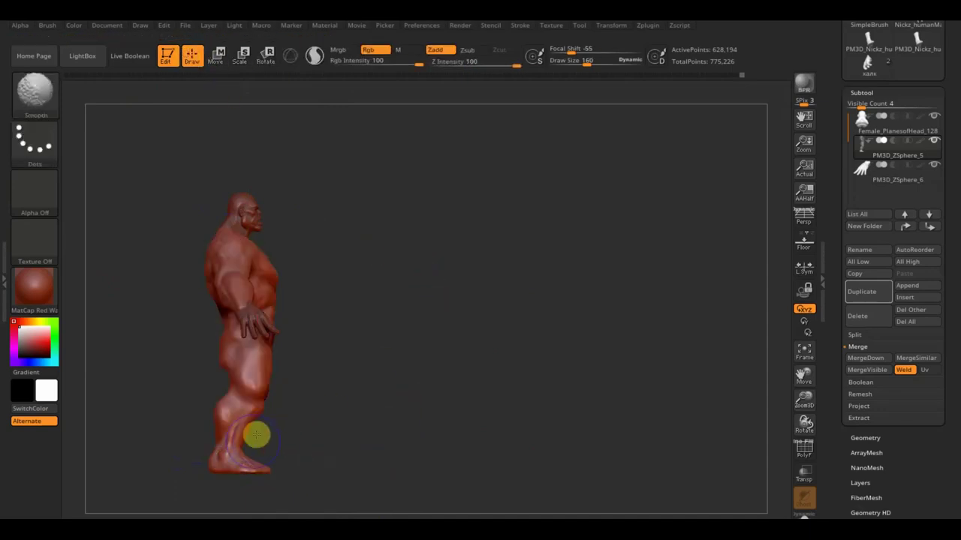
mouse_move(230, 444)
left_mouse_down()
mouse_move(371, 408)
mouse_move(398, 431)
mouse_move(437, 390)
mouse_move(521, 356)
mouse_move(532, 382)
mouse_move(590, 350)
mouse_move(556, 425)
left_mouse_up()
mouse_move(478, 401)
left_mouse_down()
mouse_move(613, 392)
mouse_move(564, 385)
left_mouse_up()
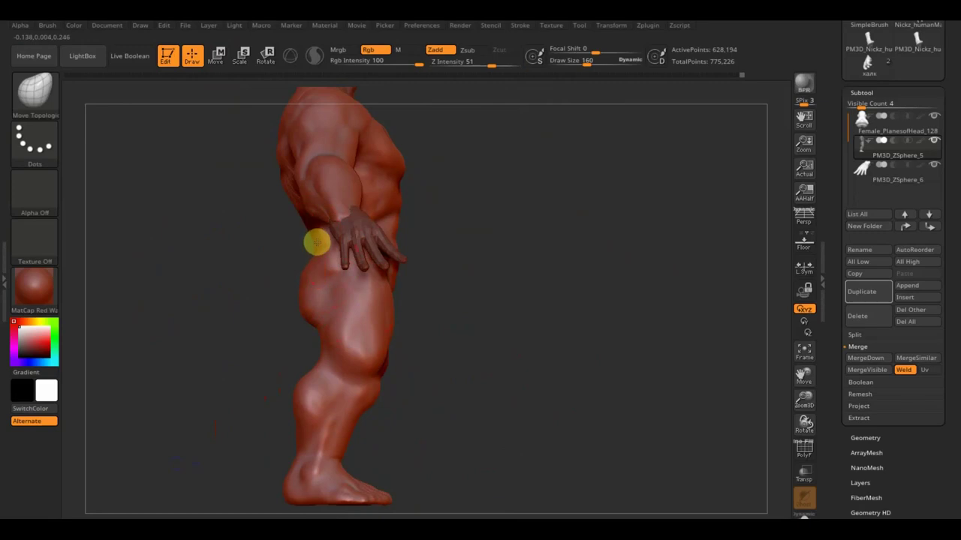
mouse_move(431, 258)
left_mouse_down()
mouse_move(491, 278)
mouse_move(453, 276)
left_mouse_up()
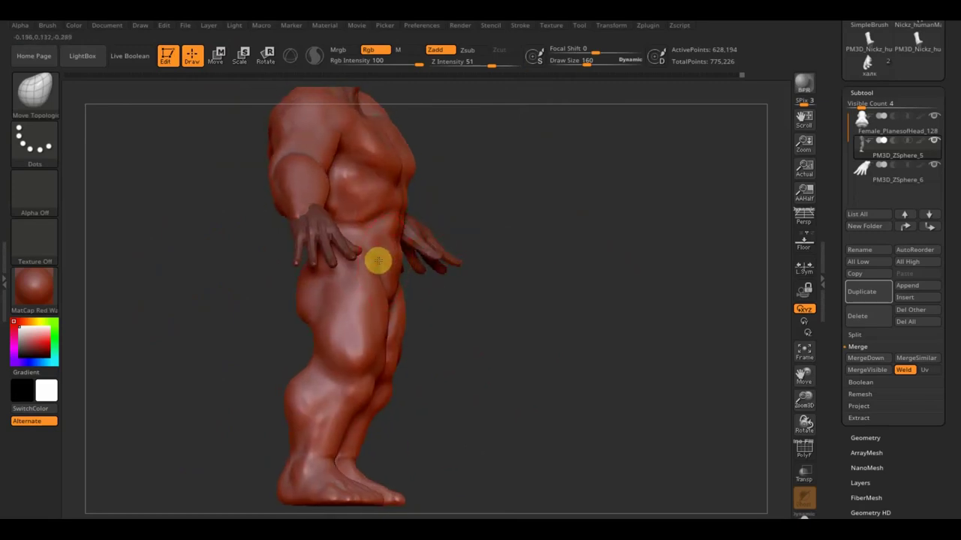
mouse_move(450, 304)
left_mouse_down()
mouse_move(465, 307)
mouse_move(463, 244)
mouse_move(468, 286)
left_mouse_up()
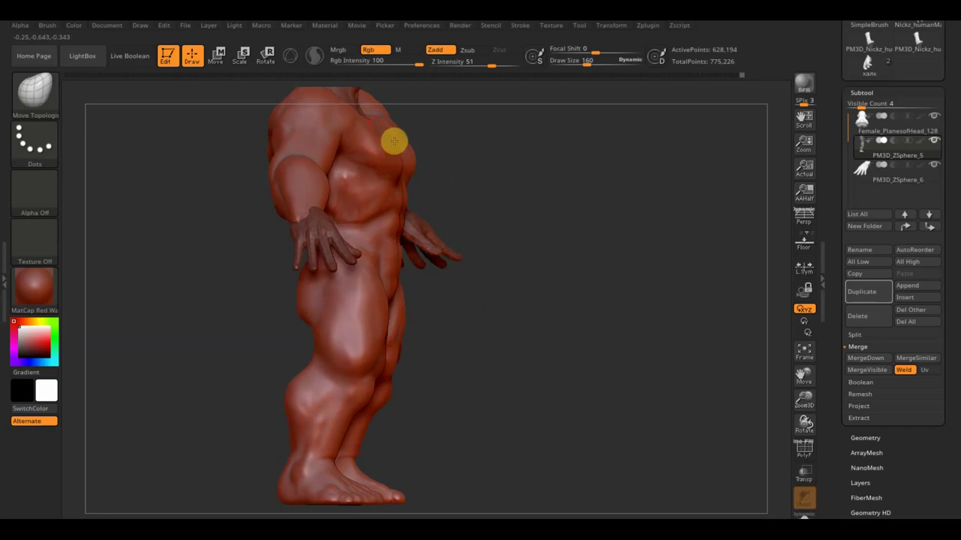
left_click_drag(508, 183, 504, 178)
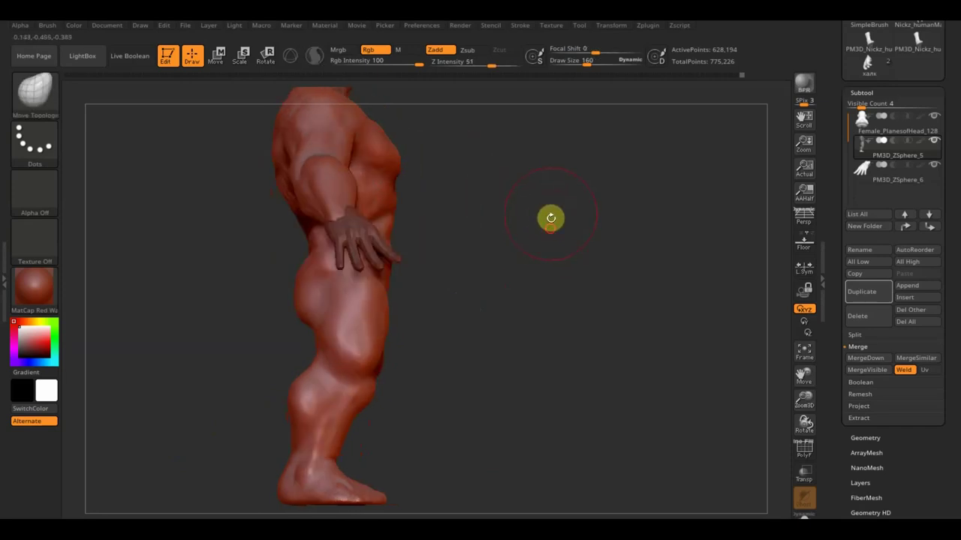
left_click_drag(551, 217, 553, 317, "alt")
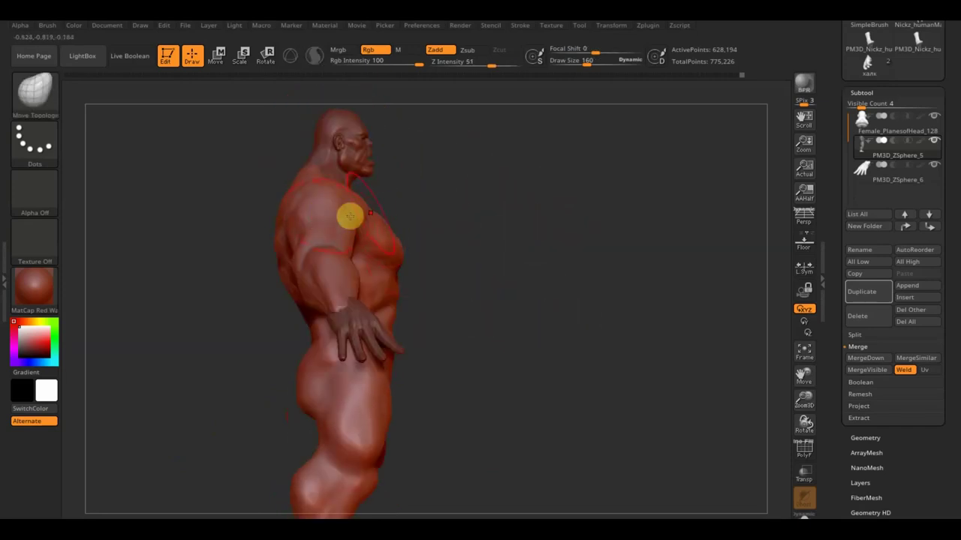
left_click_drag(583, 64, 599, 69)
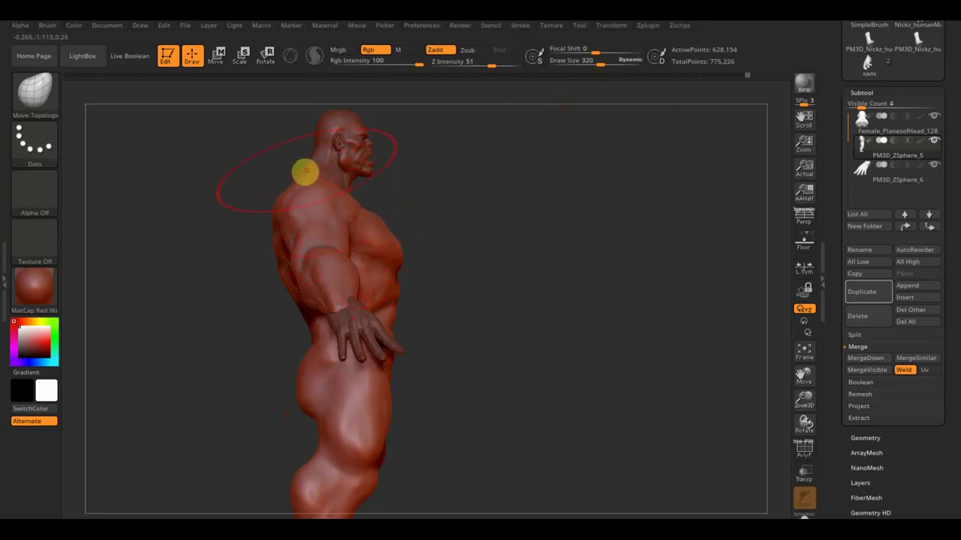
mouse_move(468, 196)
left_mouse_down()
mouse_move(493, 200)
mouse_move(450, 200)
mouse_move(568, 183)
left_mouse_up()
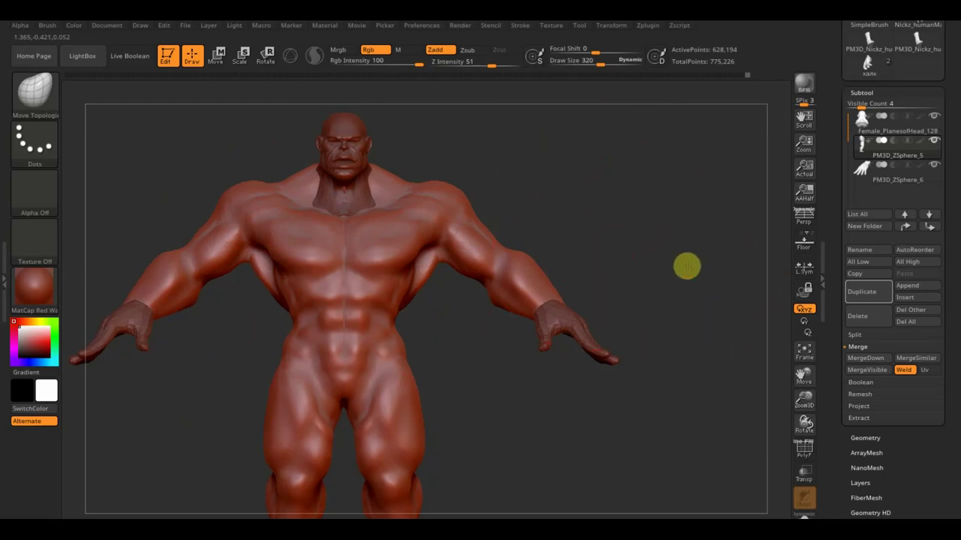
left_click_drag(686, 266, 677, 232, "alt")
left_click_drag(645, 272, 680, 277, "alt")
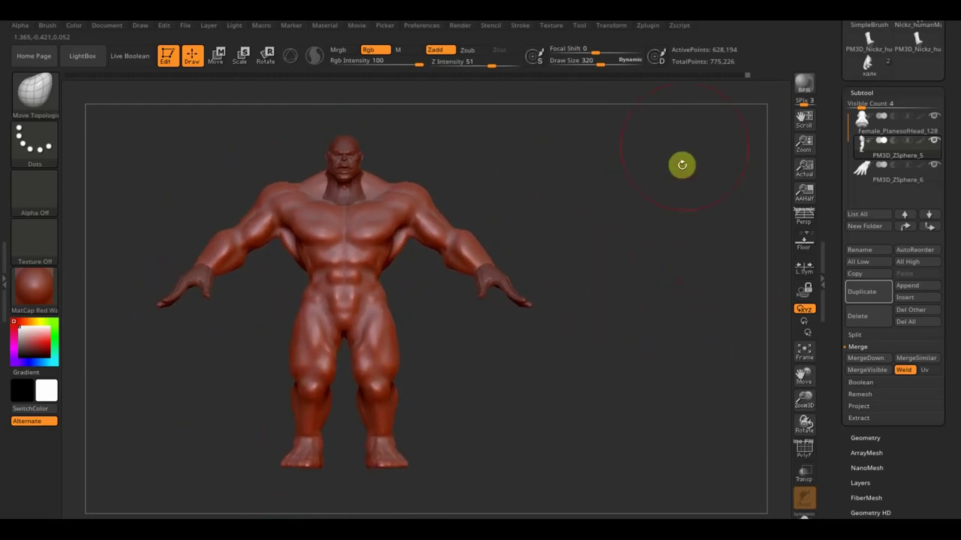
- Select the Female_PlanesofHead_128 subtool and frame the head with Draw Size reduced to 24
left_click_drag(584, 66, 580, 66)
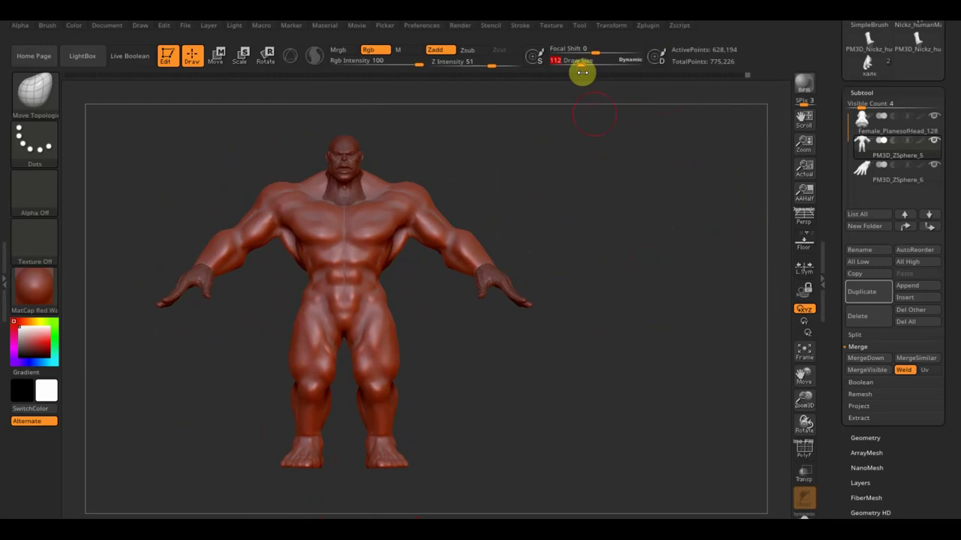
key("n")
left_click(446, 239)
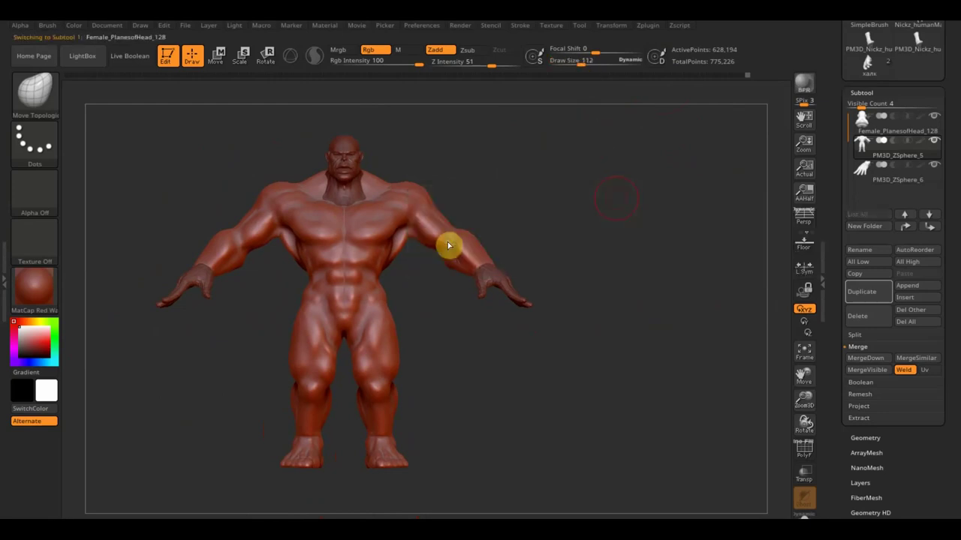
mouse_move(515, 225)
left_mouse_down()
mouse_move(620, 221)
mouse_move(560, 240)
mouse_move(607, 358)
mouse_move(600, 248)
left_mouse_up()
mouse_move(624, 198)
left_mouse_down()
mouse_move(671, 481)
mouse_move(607, 405)
mouse_move(626, 292)
left_mouse_up()
left_click_drag(582, 63, 564, 64)
left_click_drag(589, 233, 582, 225)
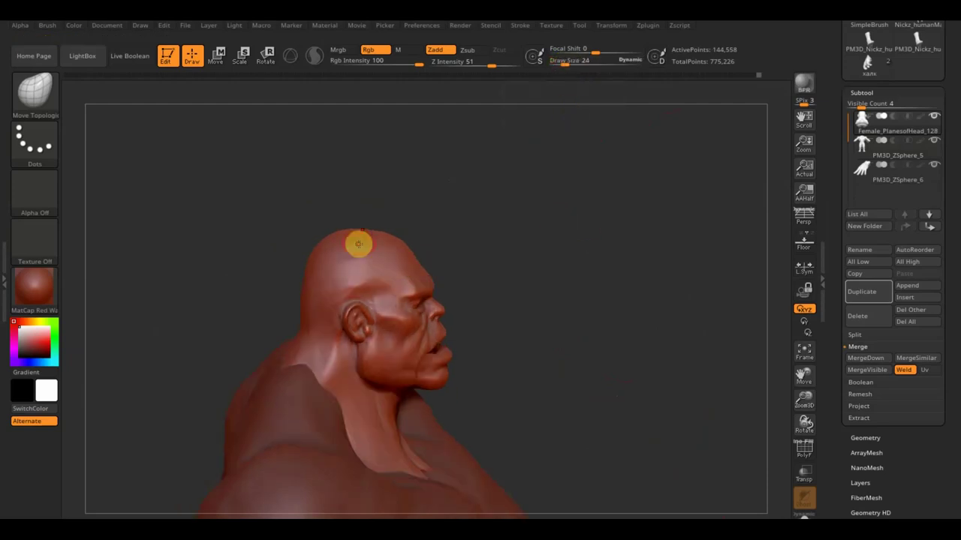
- Mask a band across the top of the head from front and side views
left_click_drag(364, 240, 381, 236, "ctrl")
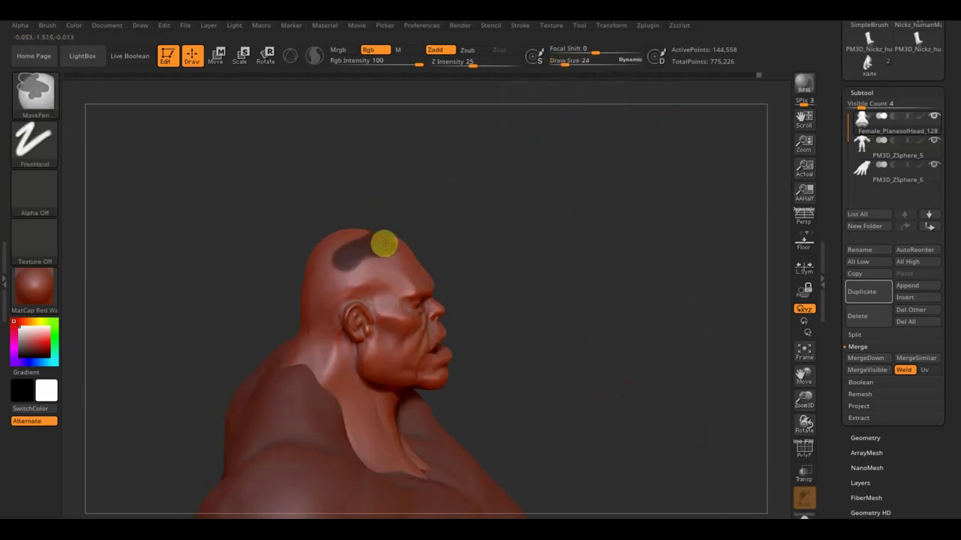
left_click_drag(525, 208, 485, 255)
left_click_drag(398, 218, 325, 268, "ctrl")
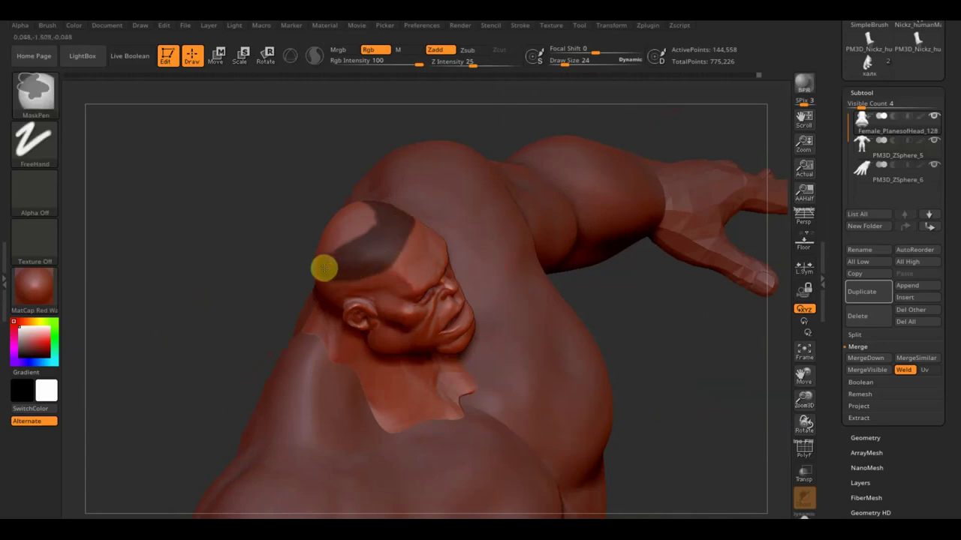
mouse_move(303, 162)
left_mouse_down()
mouse_move(323, 135)
mouse_move(348, 135)
left_mouse_up()
mouse_move(376, 248)
left_mouse_down("ctrl")
mouse_move(333, 257)
mouse_move(315, 242)
mouse_move(385, 218)
mouse_move(347, 221)
left_mouse_up("ctrl")
mouse_move(527, 200)
left_mouse_down()
mouse_move(465, 182)
mouse_move(457, 167)
mouse_move(471, 194)
mouse_move(450, 229)
mouse_move(403, 245)
left_mouse_up()
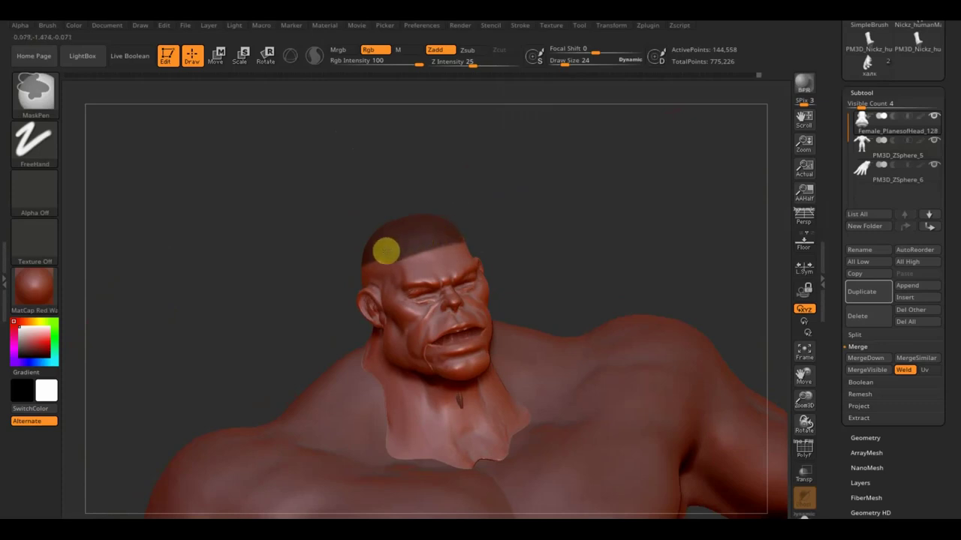
left_click_drag(273, 243, 313, 236)
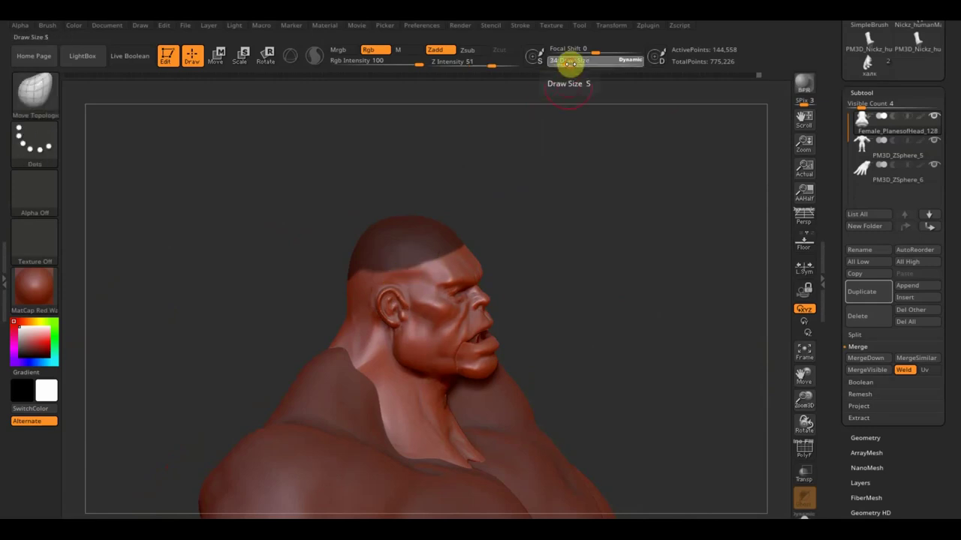
- With a smaller brush, mask the forehead and back hairline and undo the stray neck band
left_click_drag(564, 63, 561, 64)
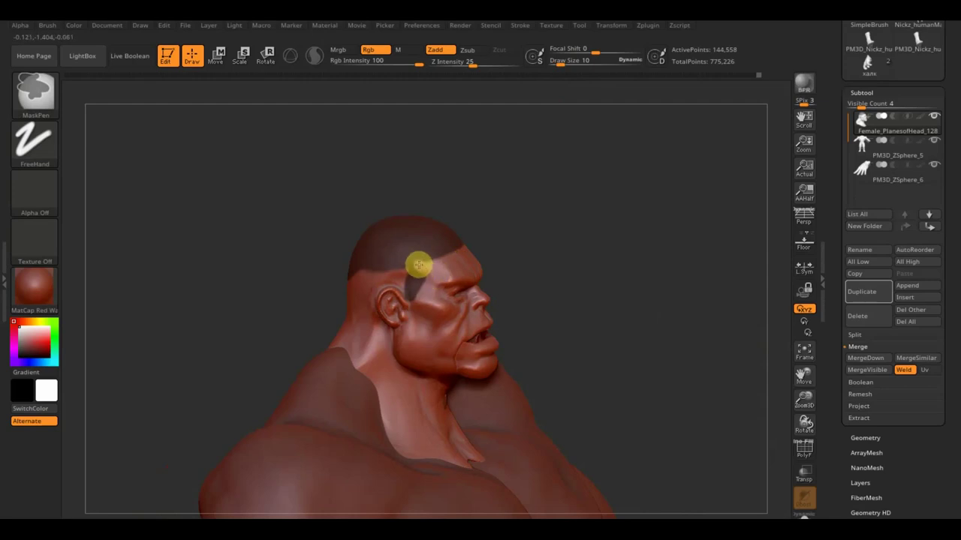
mouse_move(443, 259)
left_mouse_down()
mouse_move(445, 271)
mouse_move(403, 262)
left_mouse_up()
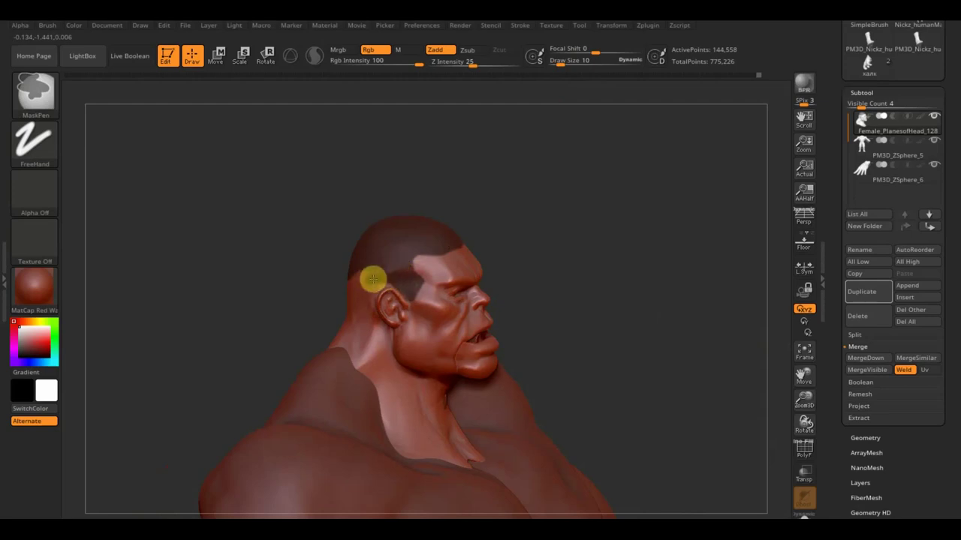
left_click_drag(352, 272, 279, 266)
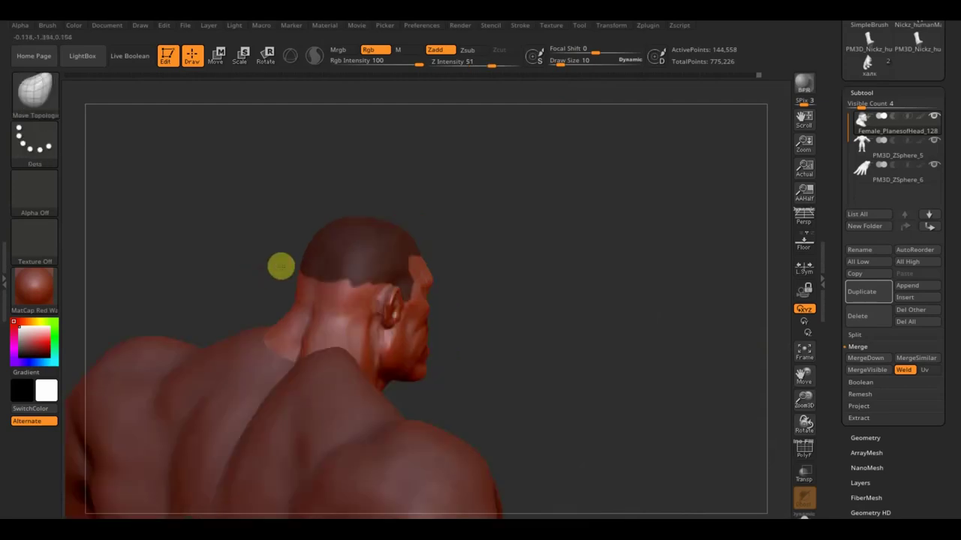
left_click_drag(303, 310, 362, 324)
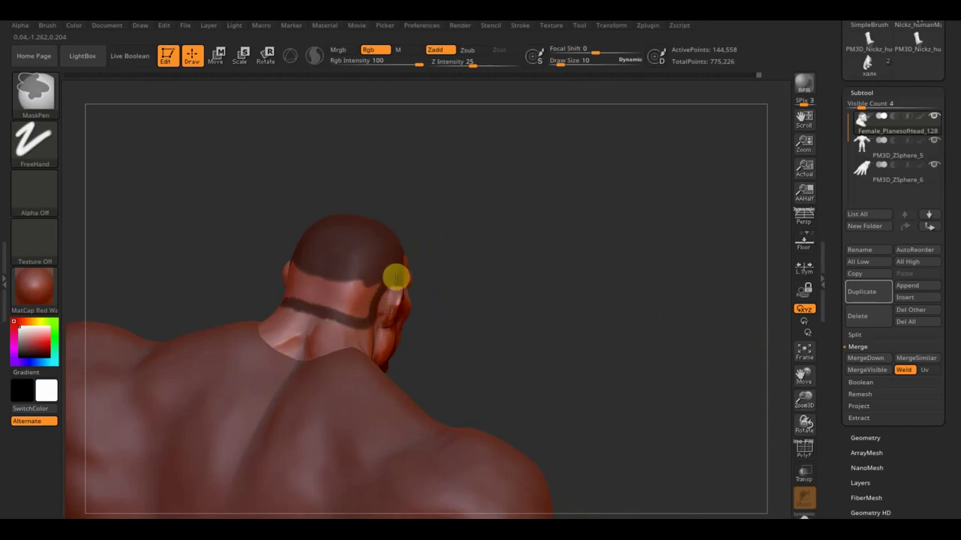
mouse_move(354, 296)
left_mouse_down()
mouse_move(354, 272)
mouse_move(329, 294)
left_mouse_up()
key("ctrl+shift+a")
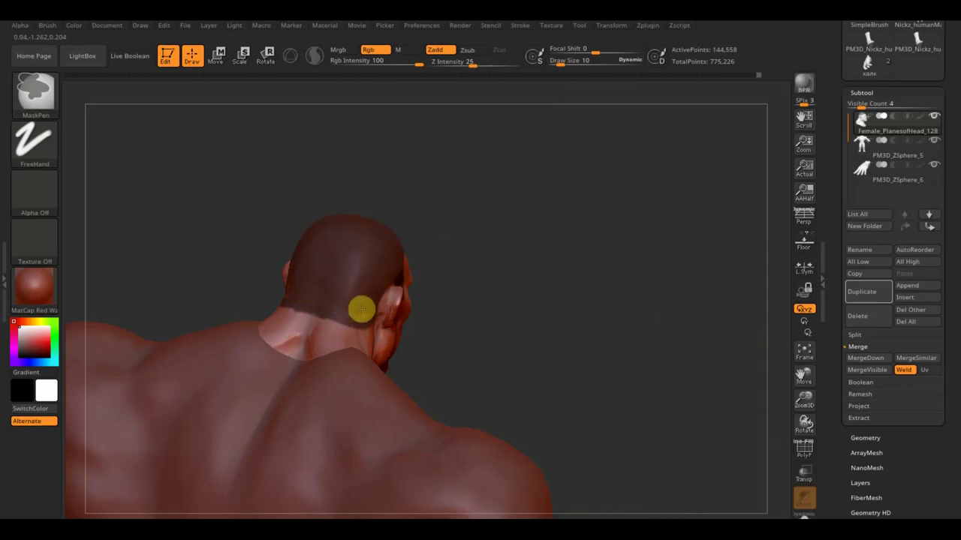
mouse_move(406, 257)
left_mouse_down()
mouse_move(433, 214)
mouse_move(515, 217)
left_mouse_up()
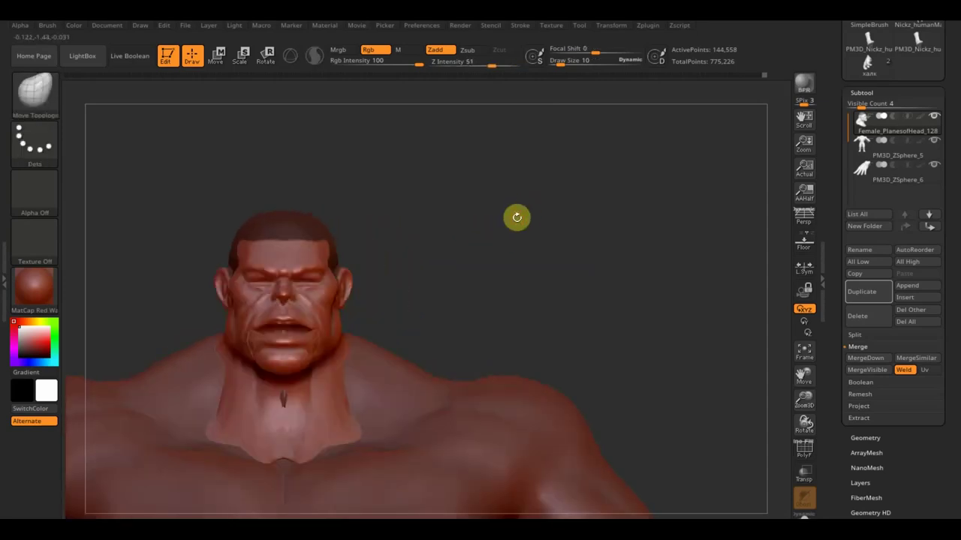
- Extract the masked hair area with an adjusted thickness and accept it as the Extract2 subtool
left_click(864, 418)
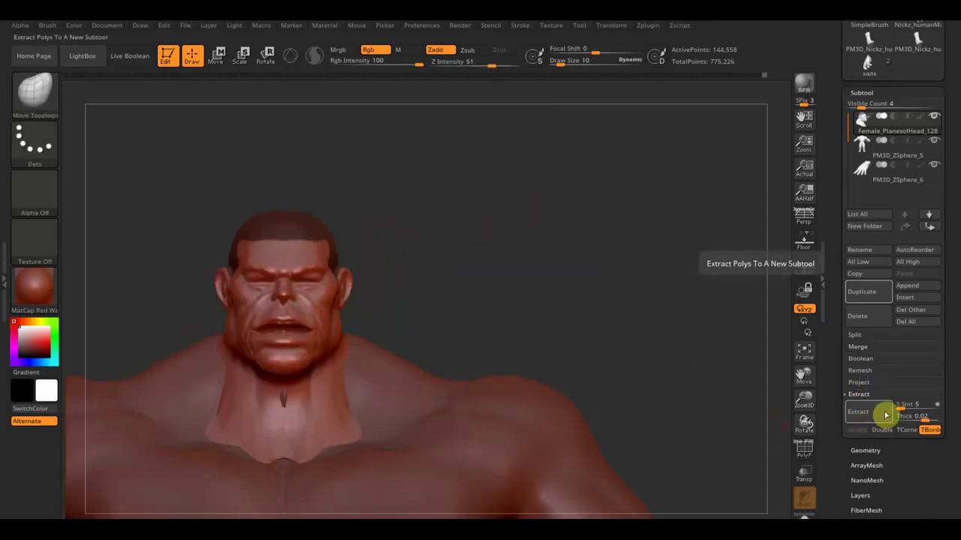
left_click(876, 413)
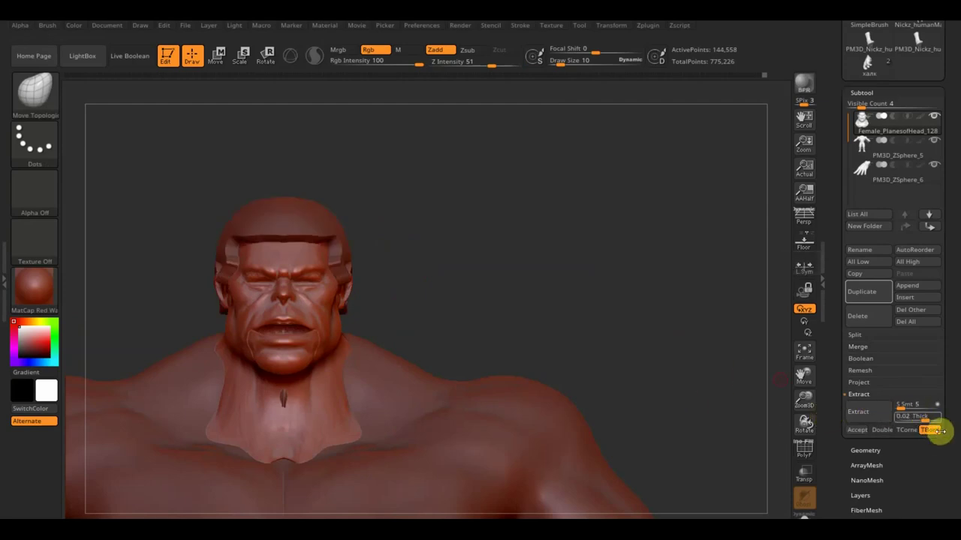
left_click(922, 418)
type("0.00071")
key("Return")
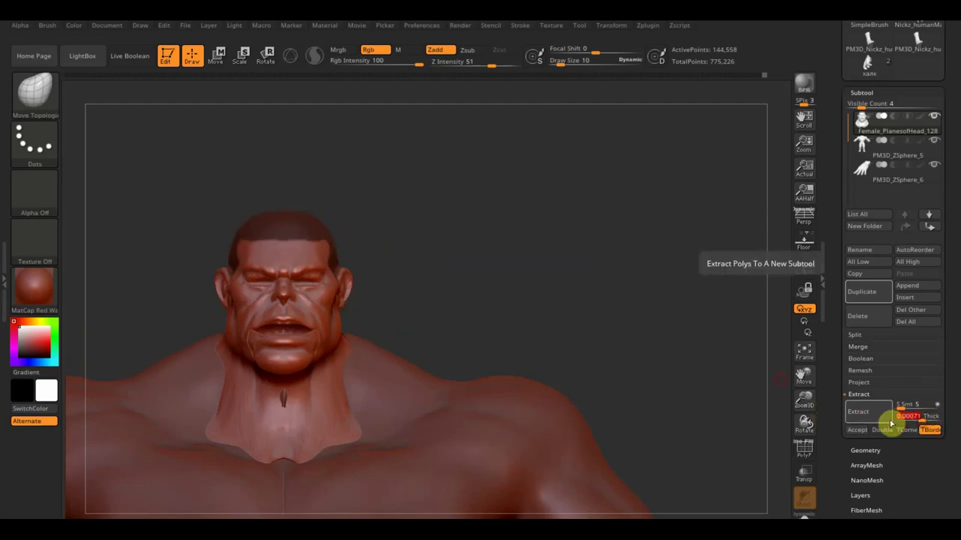
left_click(875, 415)
left_click(857, 431)
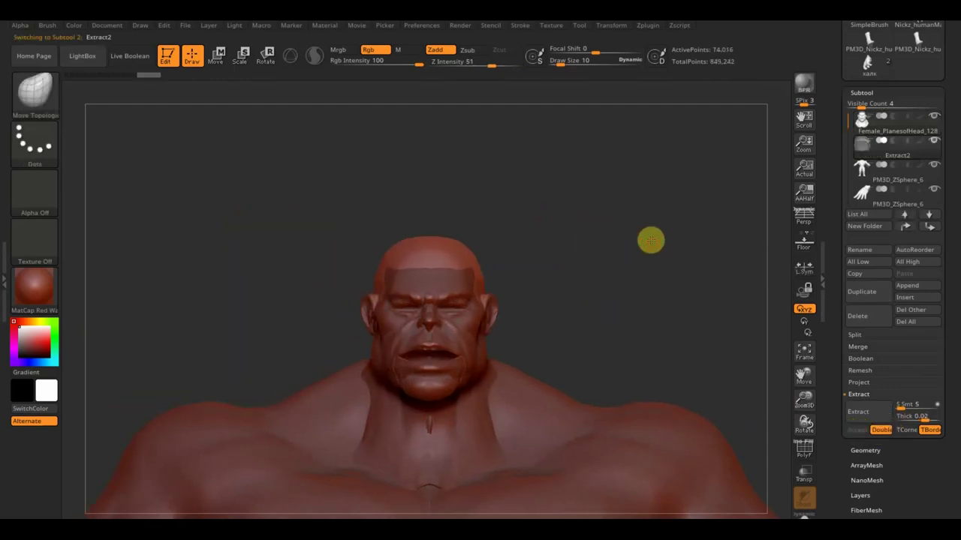
left_click_drag(650, 238, 631, 202, "alt")
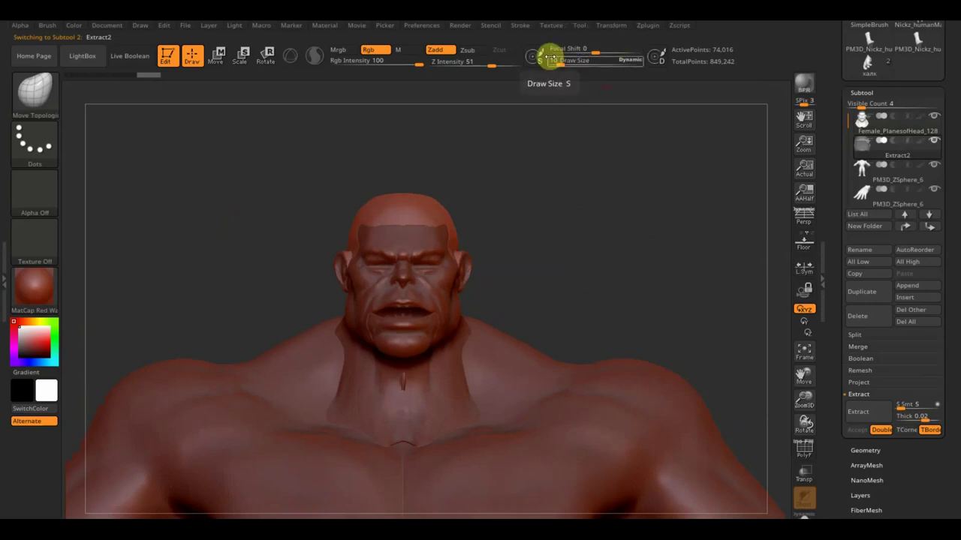
- Import the Hulk reference screenshot as a texture
left_click(551, 27)
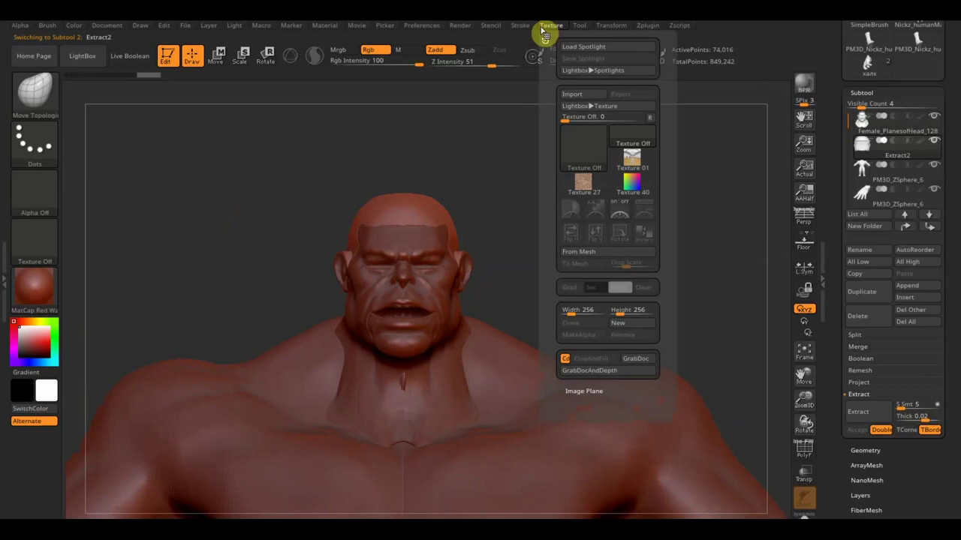
left_click(581, 96)
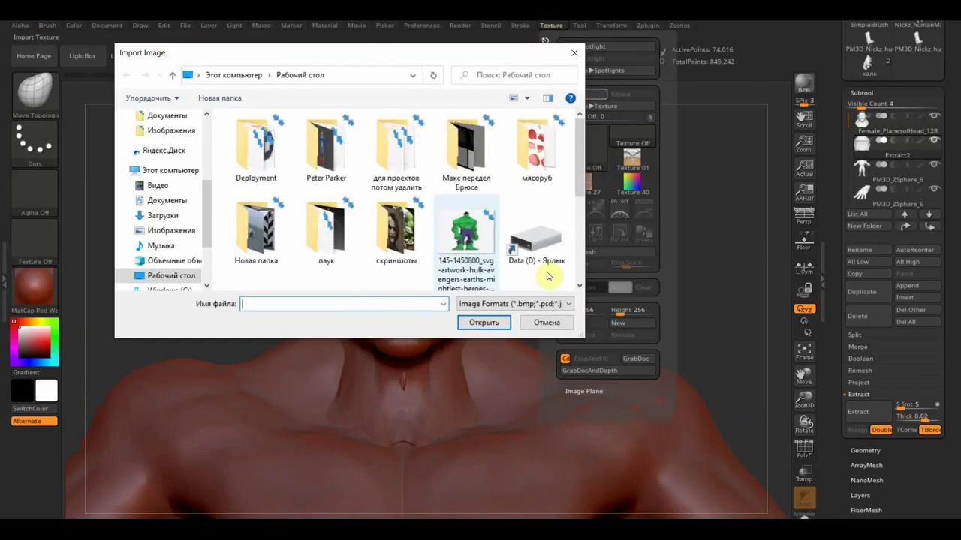
scroll(400, 238, "down", 3)
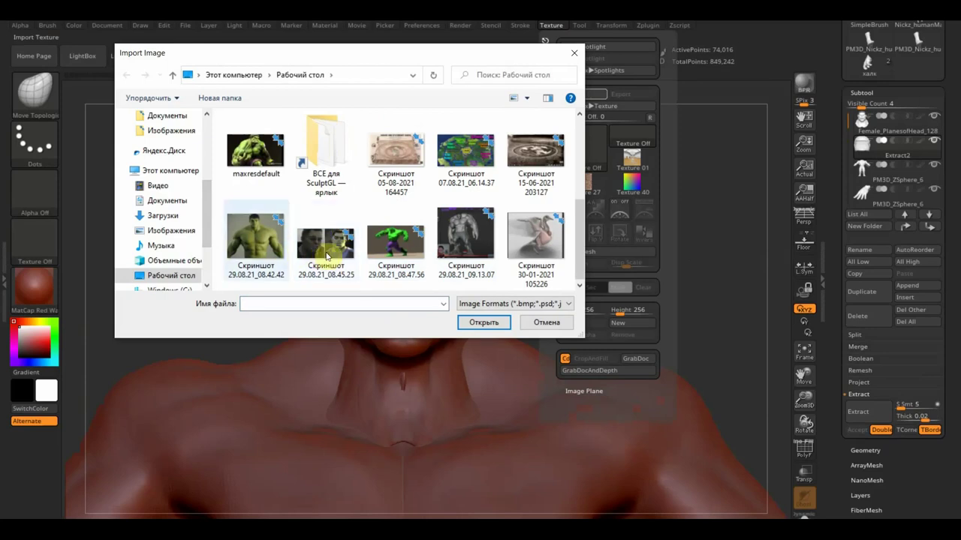
left_click(267, 250)
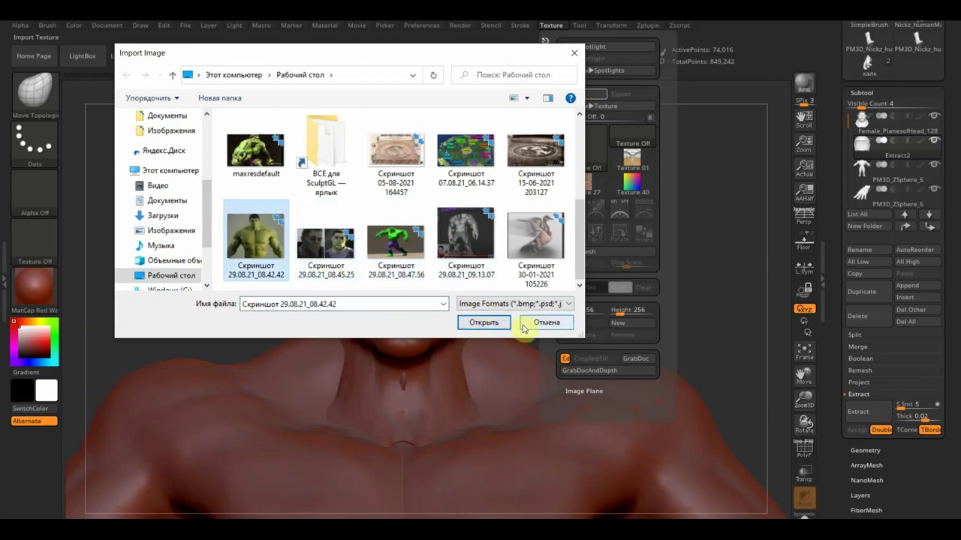
left_click(488, 322)
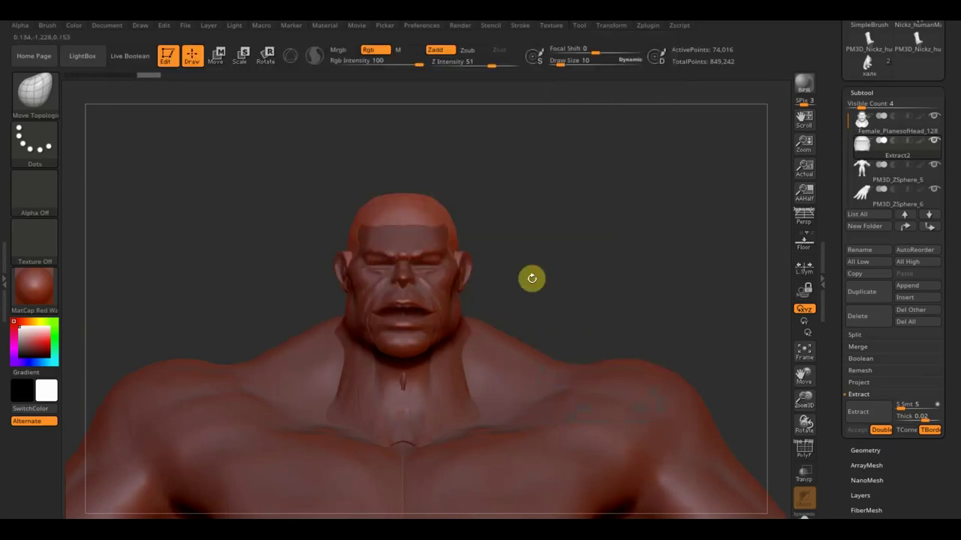
- Overlay the Hulk screenshot in Spotlight, shrink it, move it right, then hide it
left_click(551, 27)
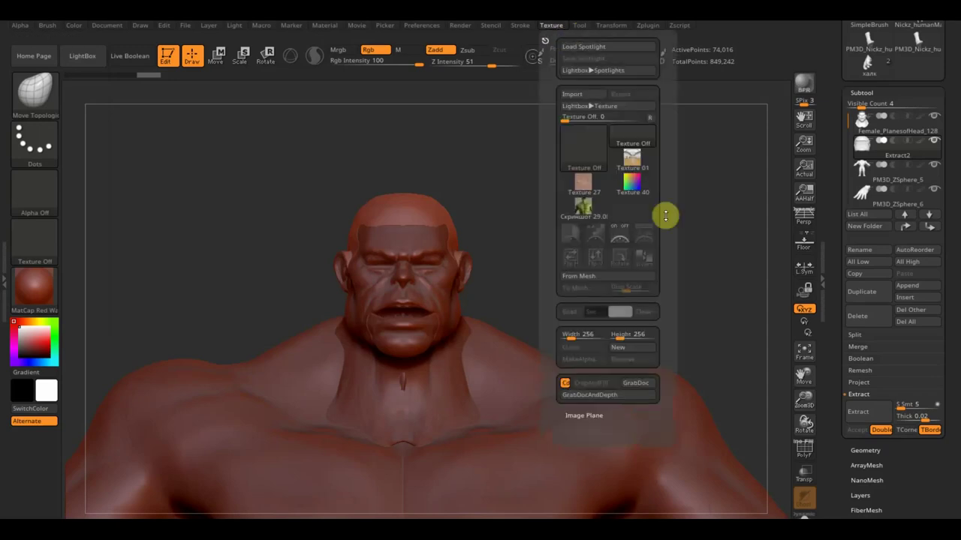
left_click(583, 207)
left_click(646, 239)
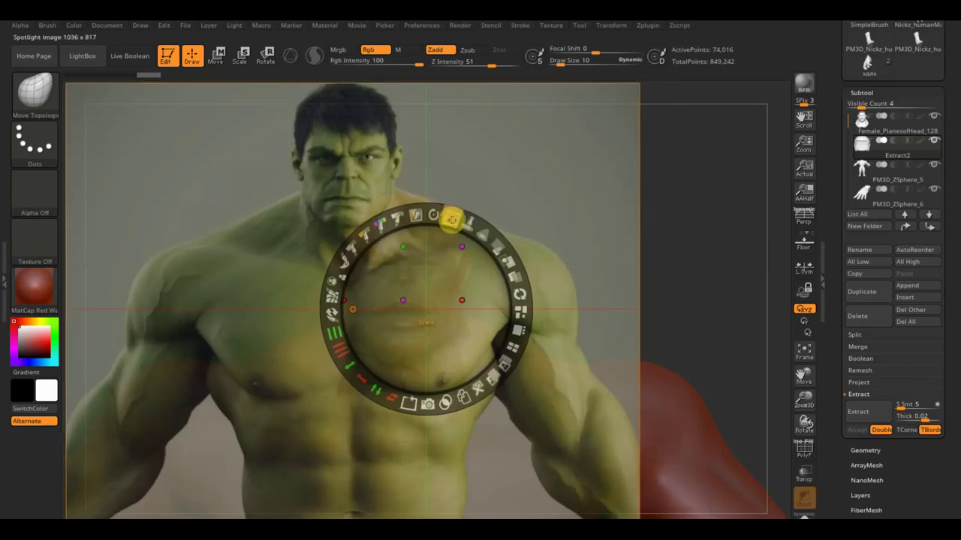
left_click_drag(455, 225, 441, 216)
mouse_move(426, 307)
left_mouse_down()
mouse_move(449, 319)
mouse_move(615, 319)
left_mouse_up()
left_click_drag(619, 280, 613, 284)
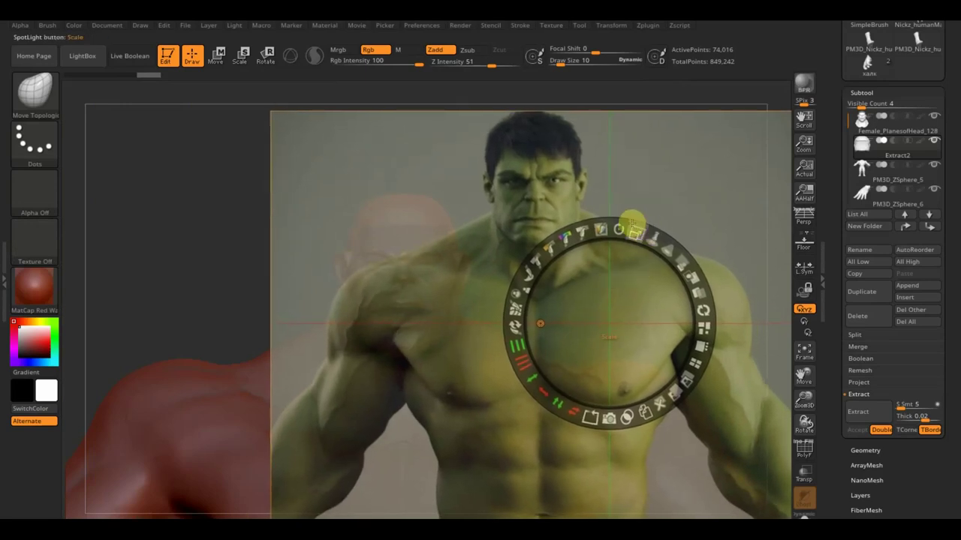
key("shift")
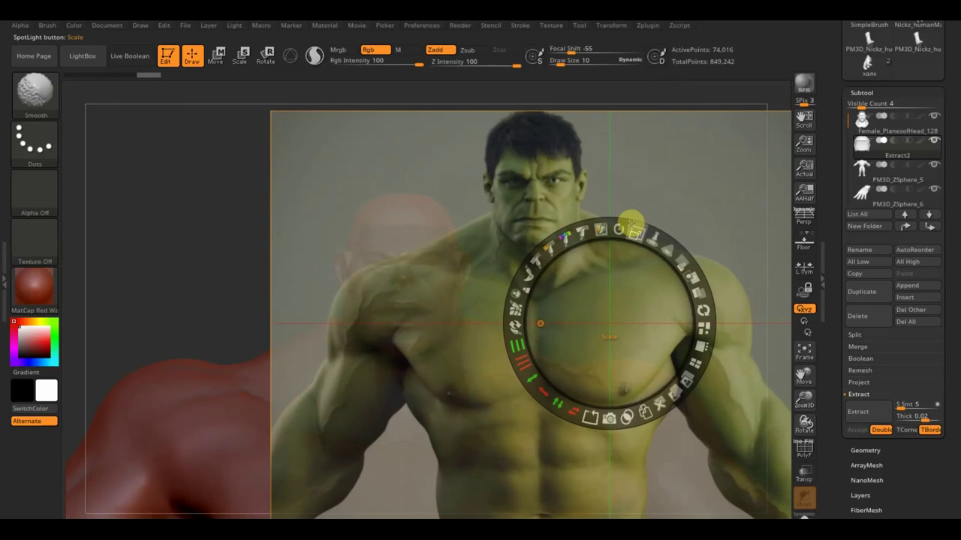
key("shift+z")
key("z")
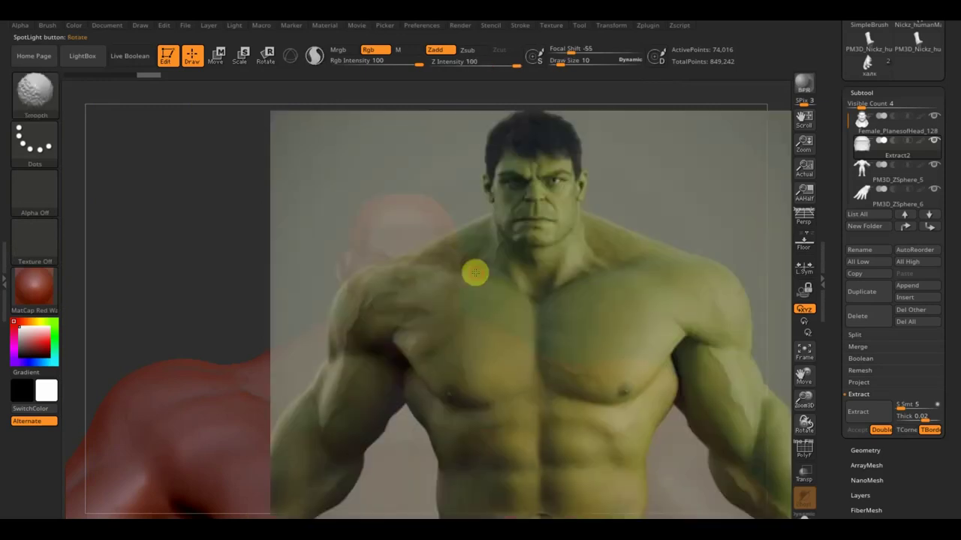
key("shift+z")
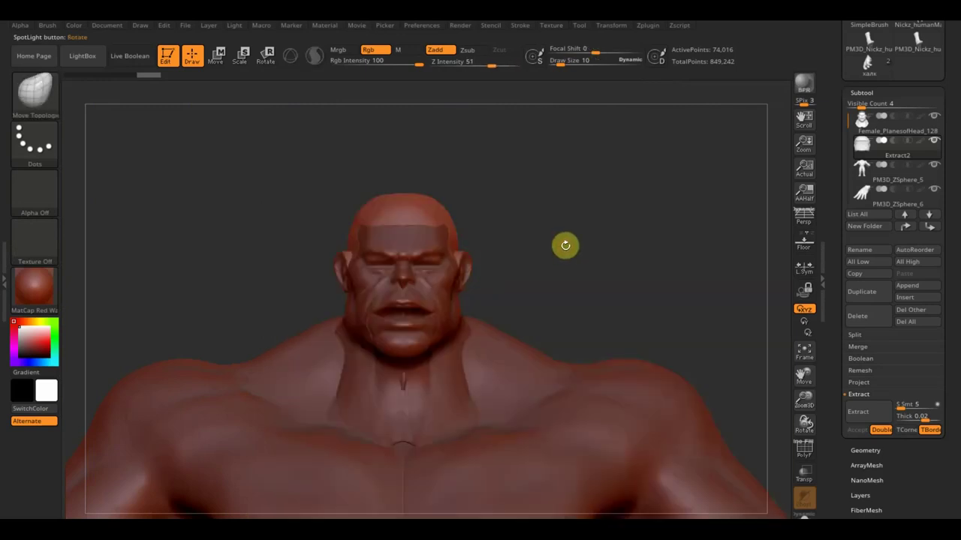
- Make the Extract2 hair cap the active subtool, return to Draw mode and choose ClayBuildup
left_click(414, 292)
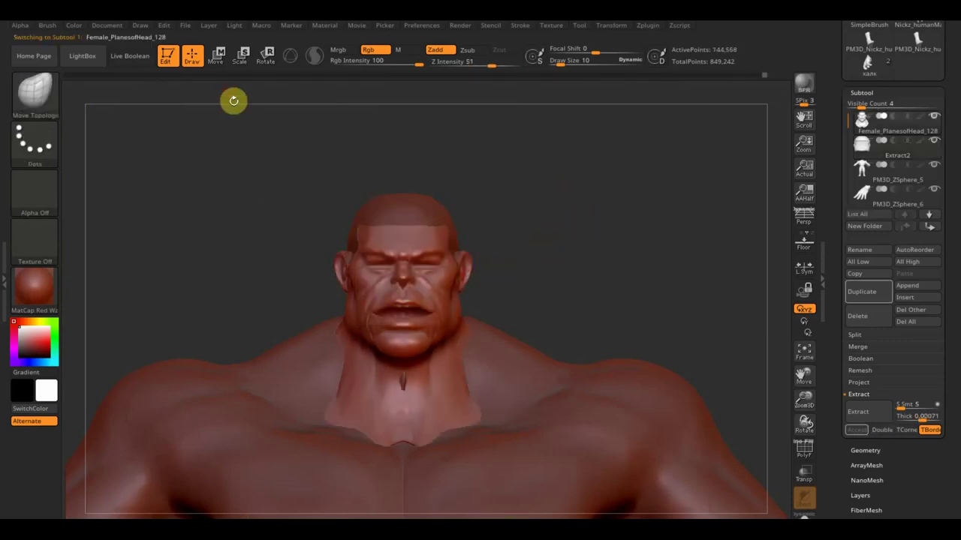
left_click(220, 60)
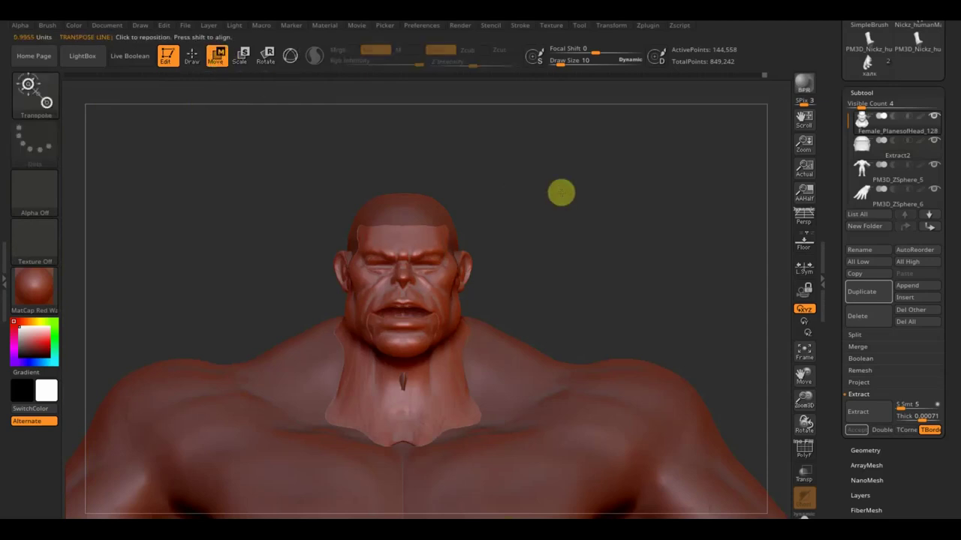
left_click(886, 147)
left_click_drag(585, 208, 641, 216)
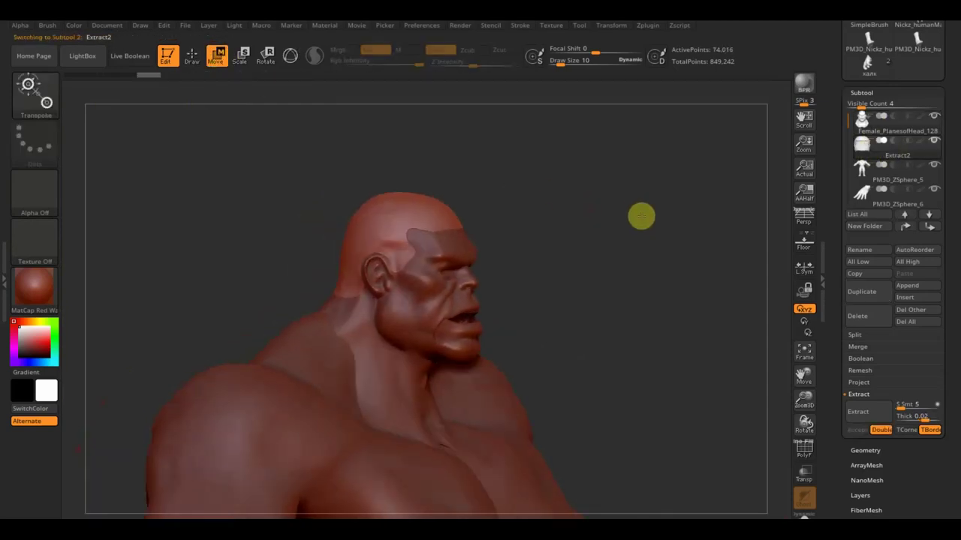
left_click(193, 55)
left_click(39, 90)
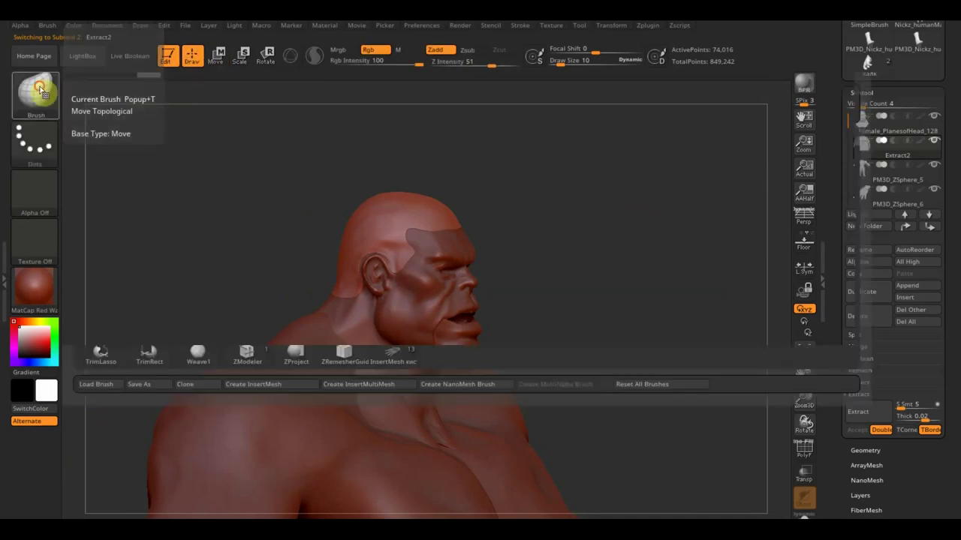
left_click(152, 99)
- At Draw Size 18, lay clay hair ridges over the top and side of the scalp
left_click_drag(522, 213, 510, 225)
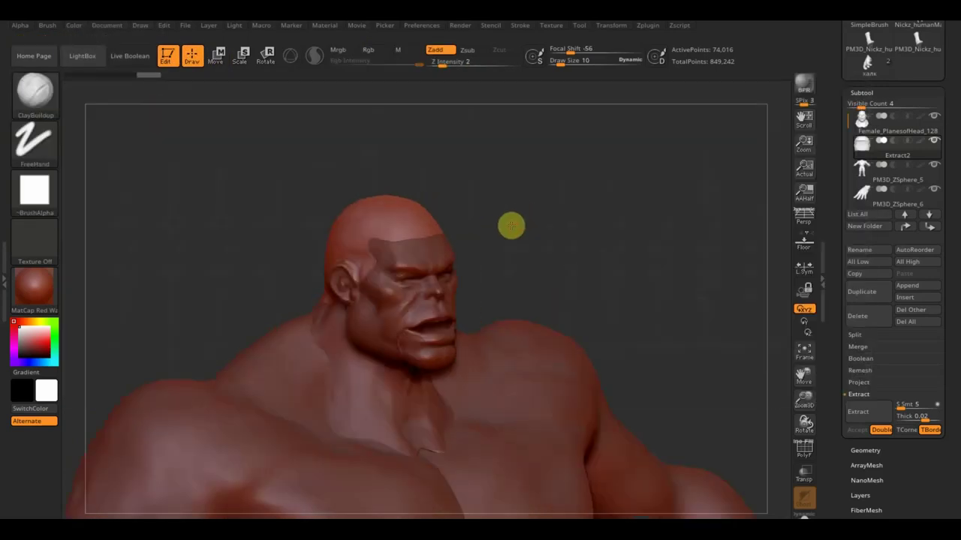
left_click_drag(553, 60, 564, 61)
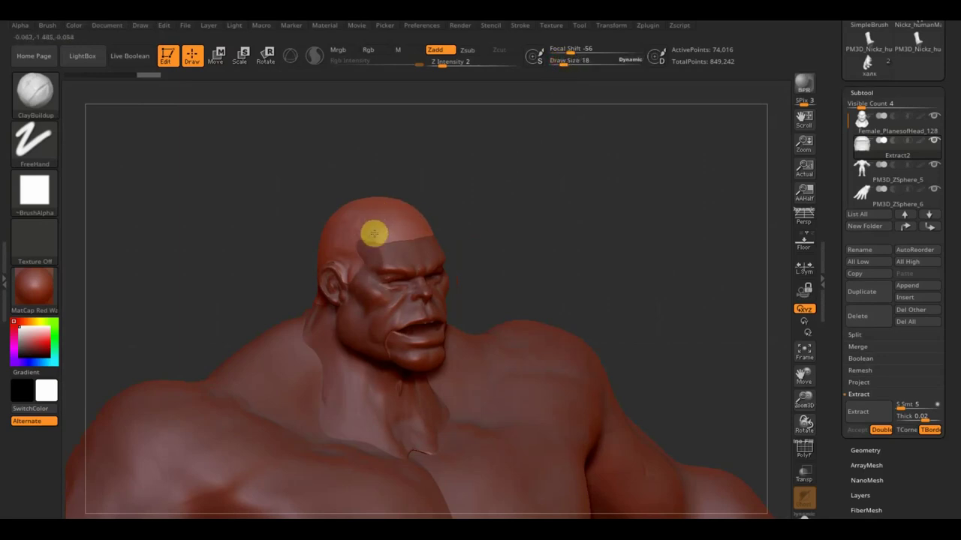
mouse_move(370, 237)
left_mouse_down()
mouse_move(384, 217)
mouse_move(398, 228)
mouse_move(370, 214)
left_mouse_up()
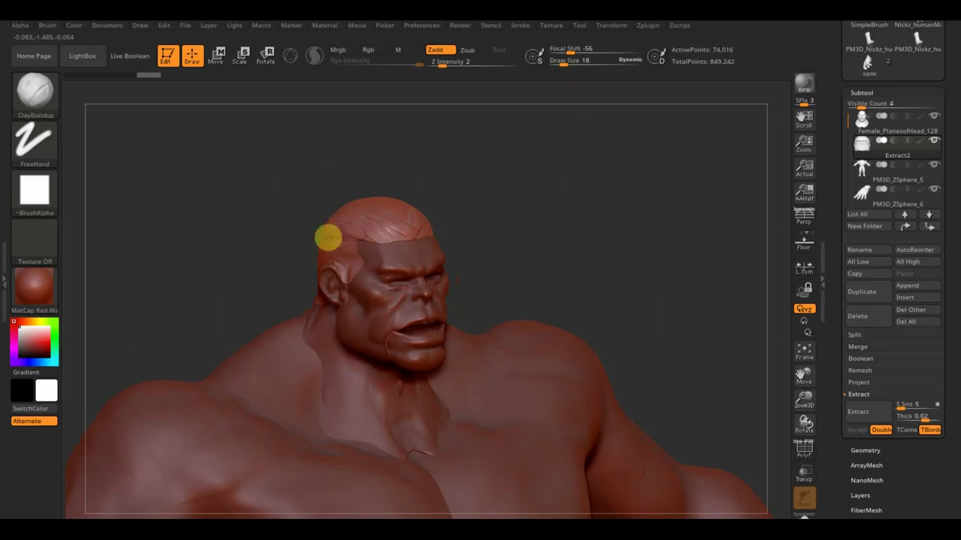
left_click_drag(285, 188, 250, 189)
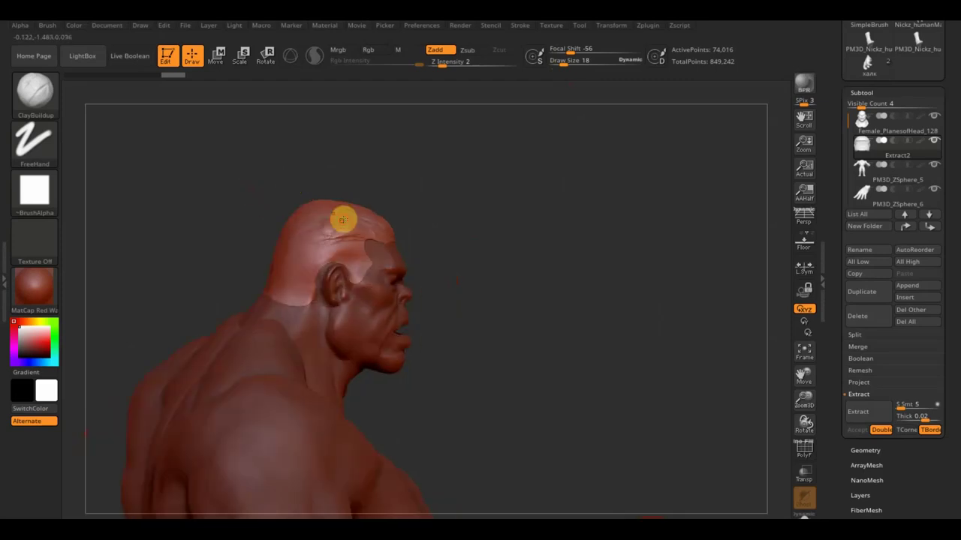
mouse_move(317, 225)
left_mouse_down()
mouse_move(285, 243)
mouse_move(298, 223)
mouse_move(328, 217)
mouse_move(322, 233)
mouse_move(350, 220)
left_mouse_up()
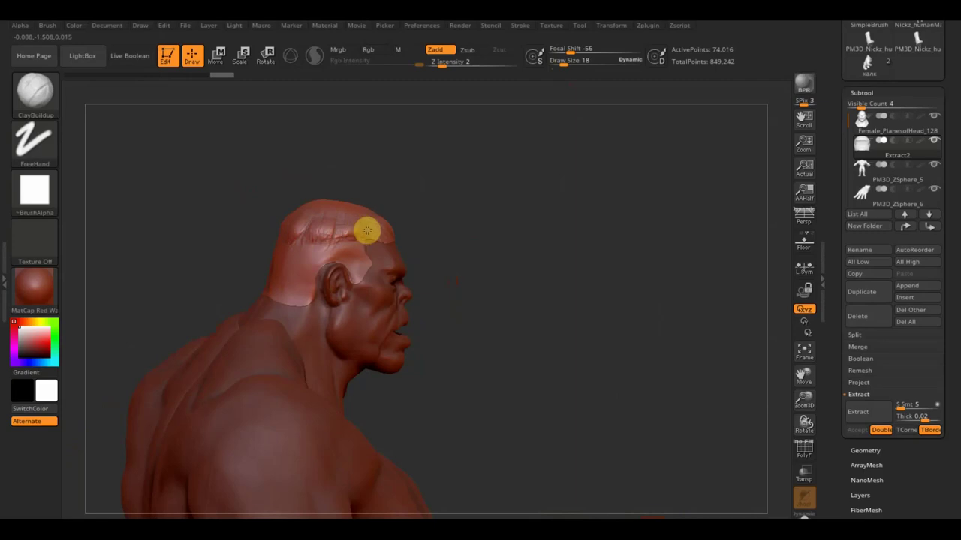
mouse_move(369, 224)
left_mouse_down()
mouse_move(339, 218)
mouse_move(385, 213)
mouse_move(343, 188)
left_mouse_up()
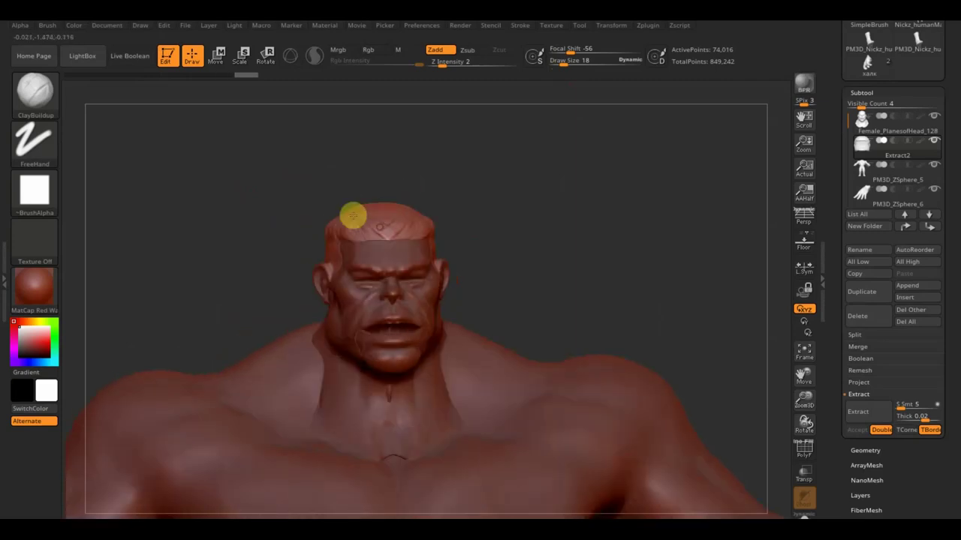
- Add final clay strands across the scalp top and save the project
mouse_move(361, 226)
left_mouse_down()
mouse_move(386, 235)
mouse_move(388, 220)
mouse_move(401, 223)
mouse_move(410, 208)
mouse_move(392, 220)
left_mouse_up()
left_click_drag(466, 179, 493, 217)
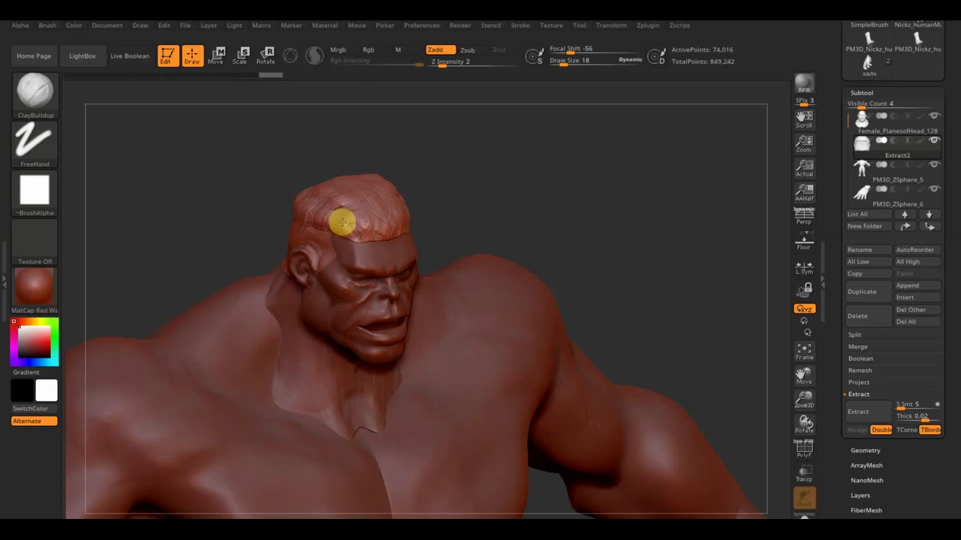
key("ctrl+s")
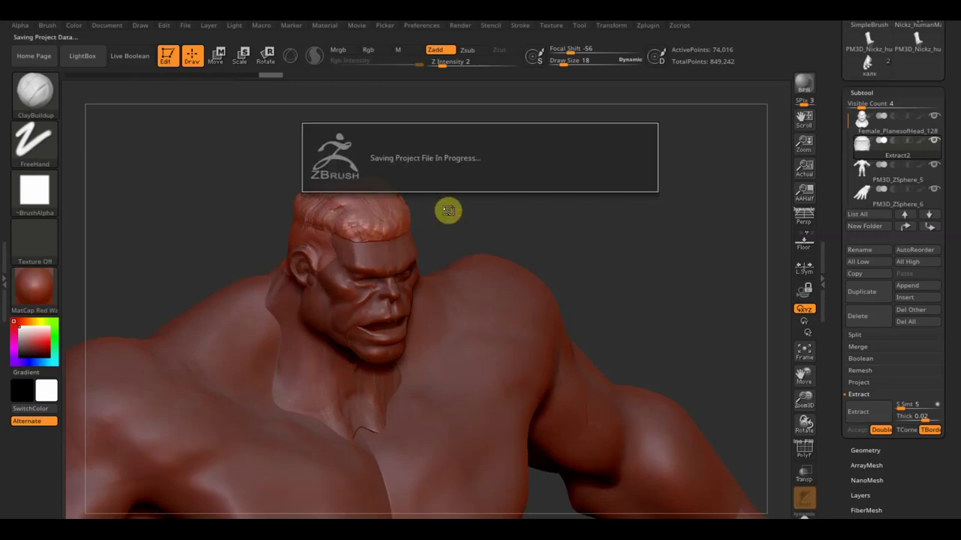
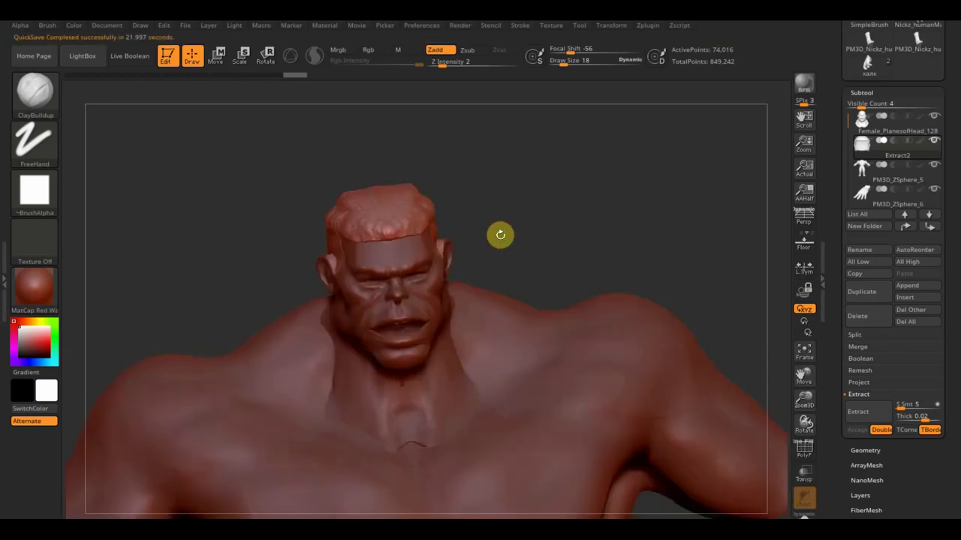
- Switch to the Move Topological brush and set Draw Size to 29
mouse_move(532, 214)
left_mouse_down()
mouse_move(530, 227)
mouse_move(526, 205)
mouse_move(540, 228)
mouse_move(500, 247)
left_mouse_up()
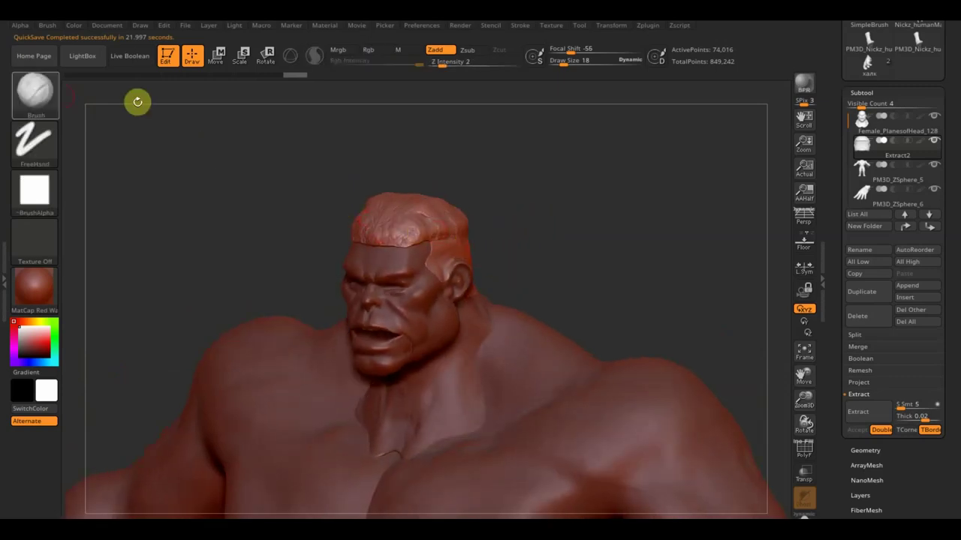
left_click(41, 96)
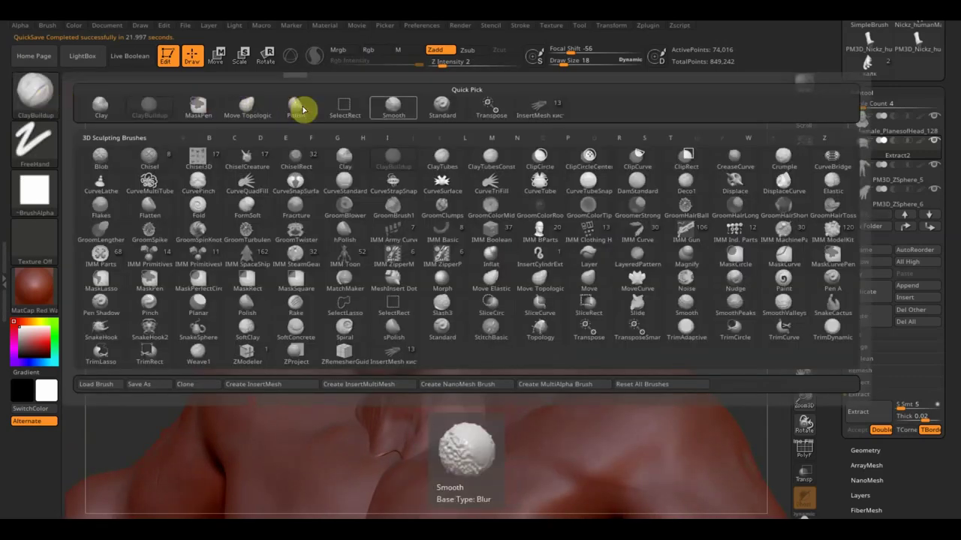
left_click(262, 110)
left_click_drag(557, 64, 569, 63)
mouse_move(548, 108)
left_mouse_down()
mouse_move(558, 221)
mouse_move(575, 223)
mouse_move(483, 215)
mouse_move(489, 311)
left_mouse_up()
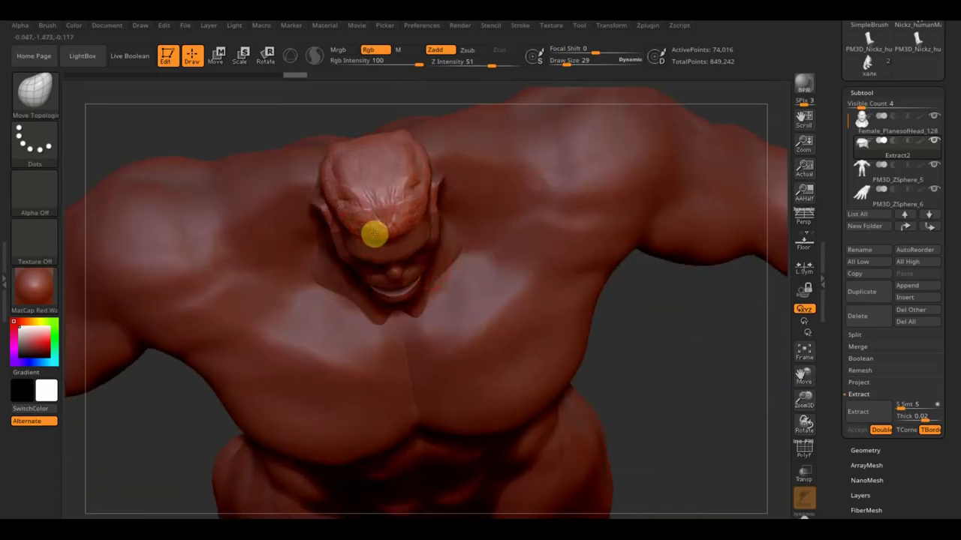
- Pull the lower forehead, brow and front hairline into chunky, flap-like hair tufts
mouse_move(382, 249)
left_mouse_down()
mouse_move(397, 219)
mouse_move(423, 223)
mouse_move(414, 199)
mouse_move(443, 223)
left_mouse_up()
mouse_move(363, 114)
left_mouse_down()
mouse_move(337, 52)
mouse_move(341, 36)
left_mouse_up()
left_click_drag(325, 129, 338, 112)
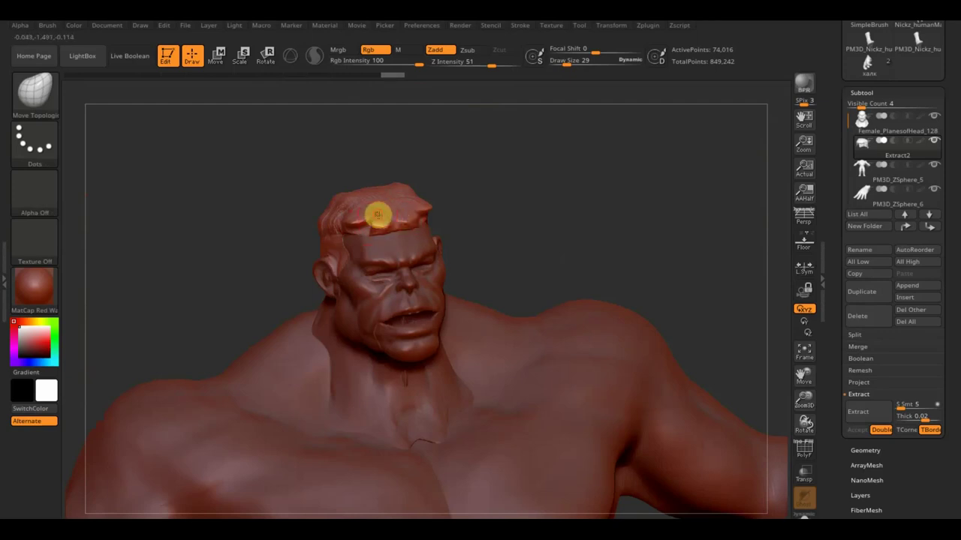
left_click_drag(404, 227, 357, 225)
left_click_drag(476, 208, 529, 199)
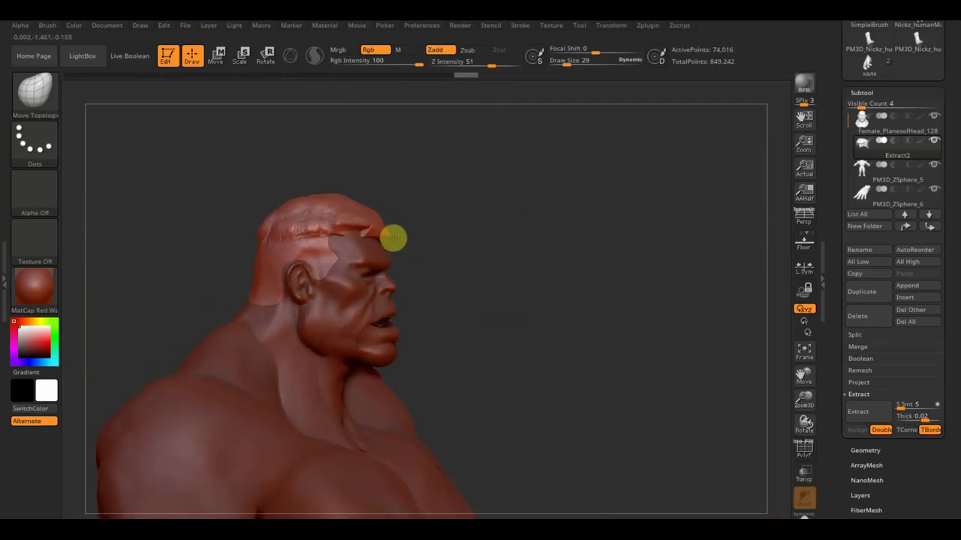
mouse_move(462, 235)
left_mouse_down()
mouse_move(412, 244)
mouse_move(364, 207)
left_mouse_up()
mouse_move(484, 200)
left_mouse_down()
mouse_move(505, 203)
mouse_move(393, 205)
mouse_move(439, 199)
mouse_move(378, 212)
mouse_move(474, 227)
mouse_move(429, 240)
mouse_move(408, 215)
mouse_move(430, 227)
left_mouse_up()
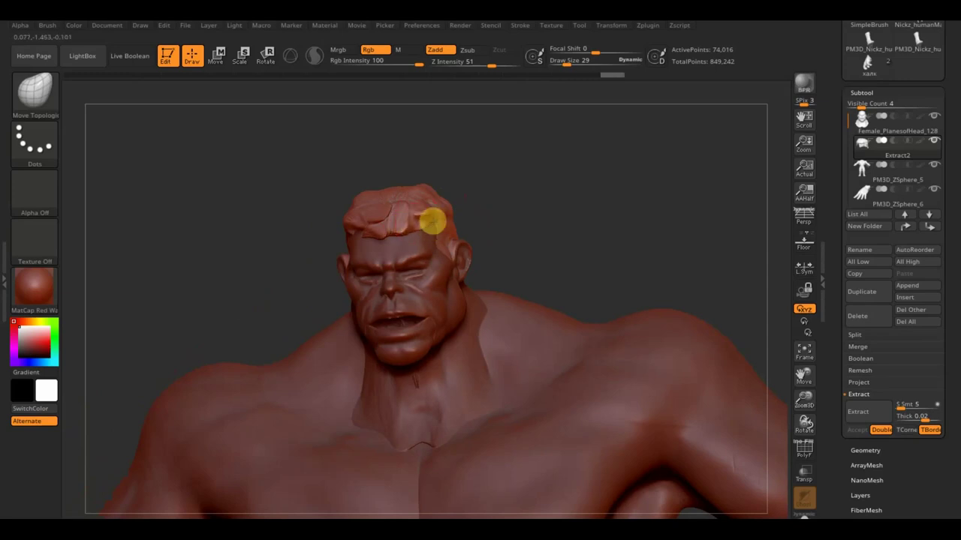
left_click_drag(498, 213, 446, 213)
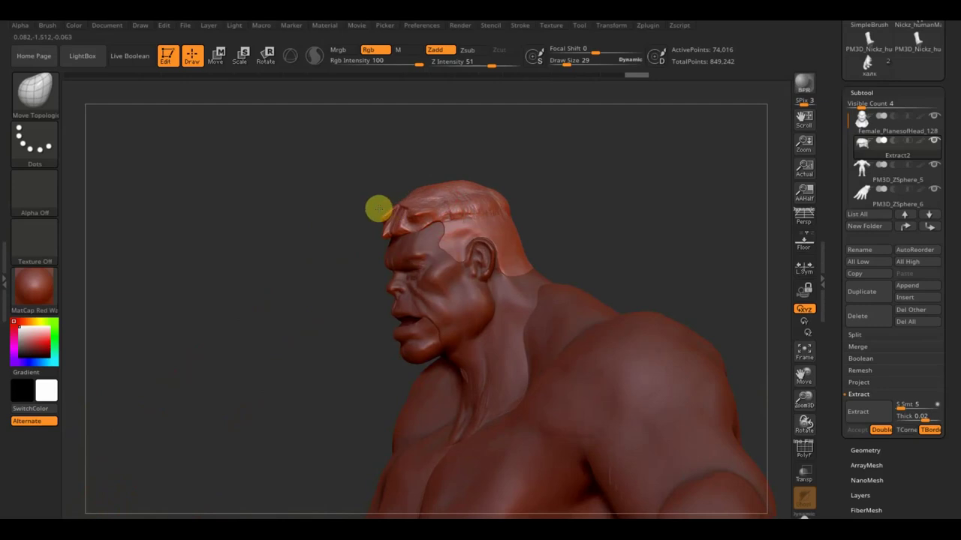
mouse_move(375, 198)
left_mouse_down("shift")
mouse_move(388, 182)
mouse_move(397, 210)
left_mouse_up("shift")
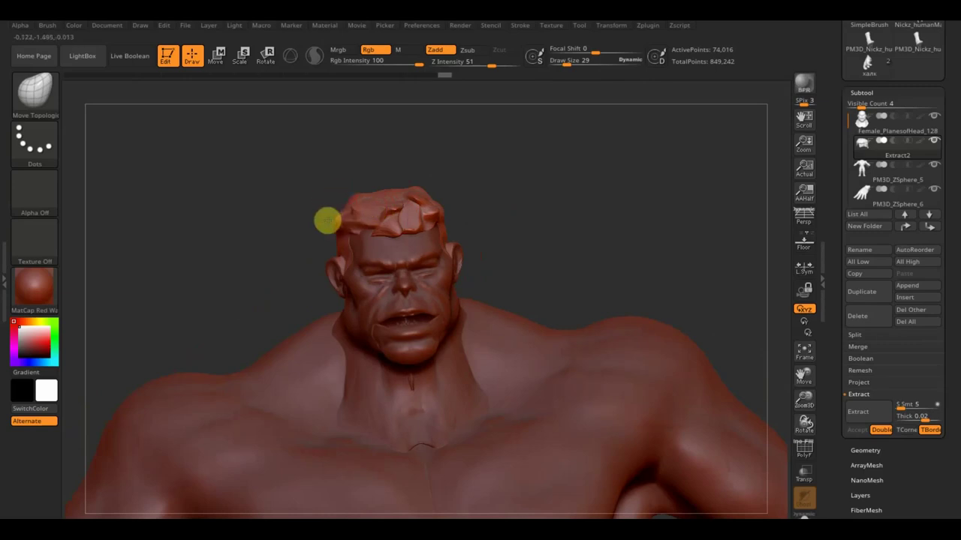
- Pull up spiky hair tufts on the left side, crown and back of the head
mouse_move(319, 222)
left_mouse_down()
mouse_move(557, 180)
mouse_move(473, 206)
left_mouse_up()
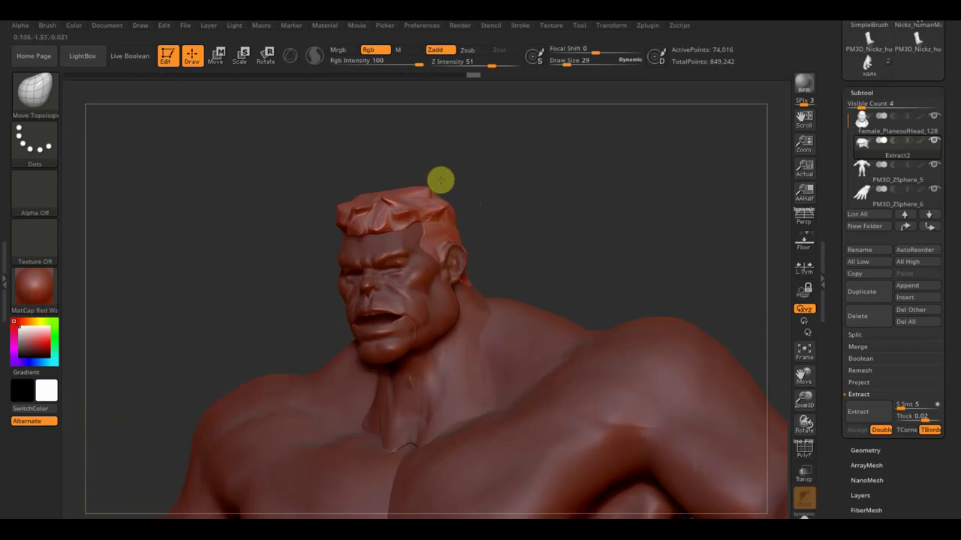
mouse_move(443, 178)
left_mouse_down()
mouse_move(394, 189)
mouse_move(435, 200)
mouse_move(453, 193)
mouse_move(455, 178)
mouse_move(477, 196)
mouse_move(553, 184)
mouse_move(544, 249)
mouse_move(521, 221)
left_mouse_up()
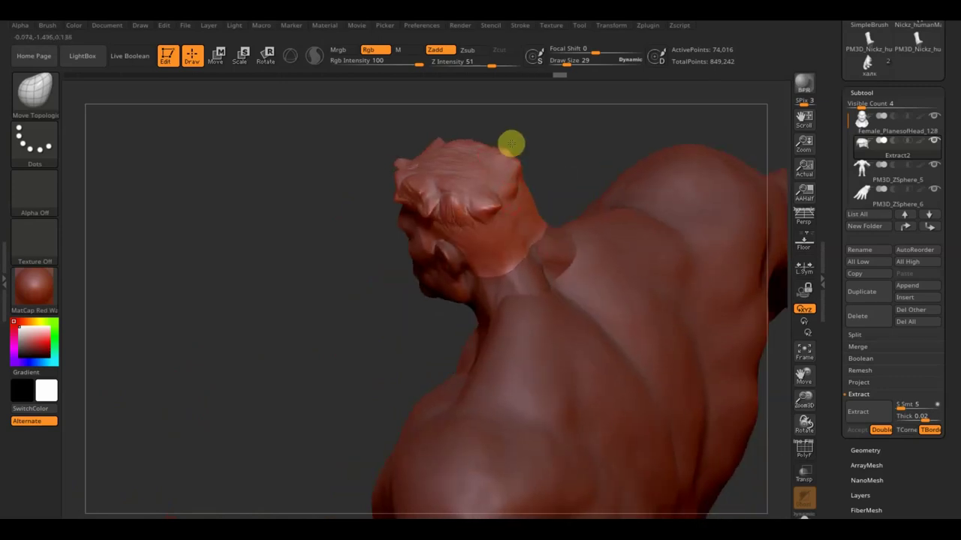
left_click_drag(568, 157, 585, 120)
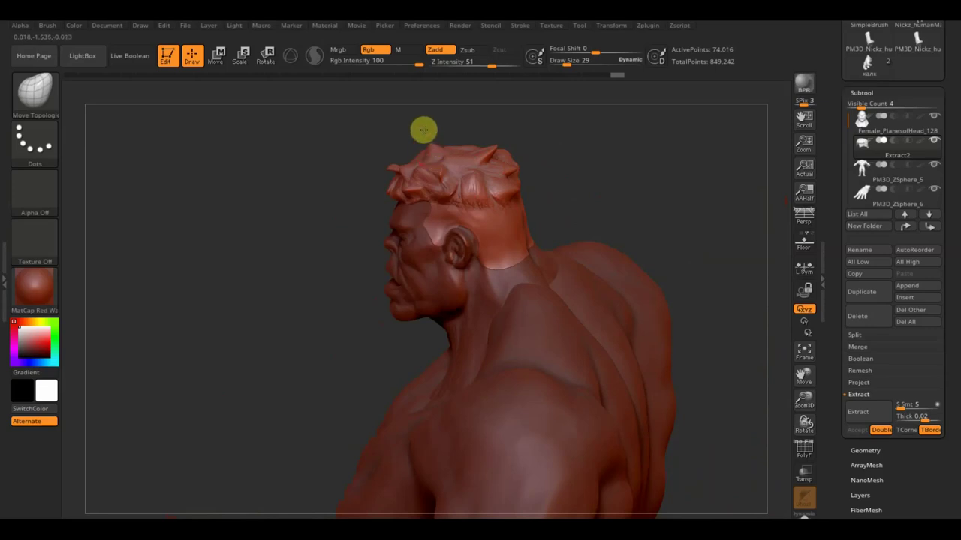
mouse_move(427, 132)
left_mouse_down()
mouse_move(386, 154)
mouse_move(401, 150)
left_mouse_up()
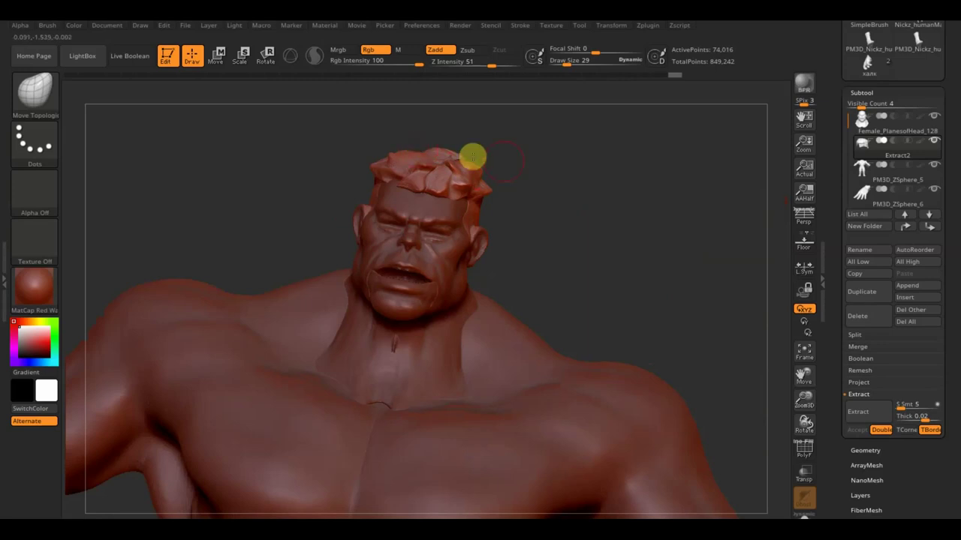
left_click_drag(515, 160, 554, 168, "shift")
left_click_drag(543, 217, 592, 230)
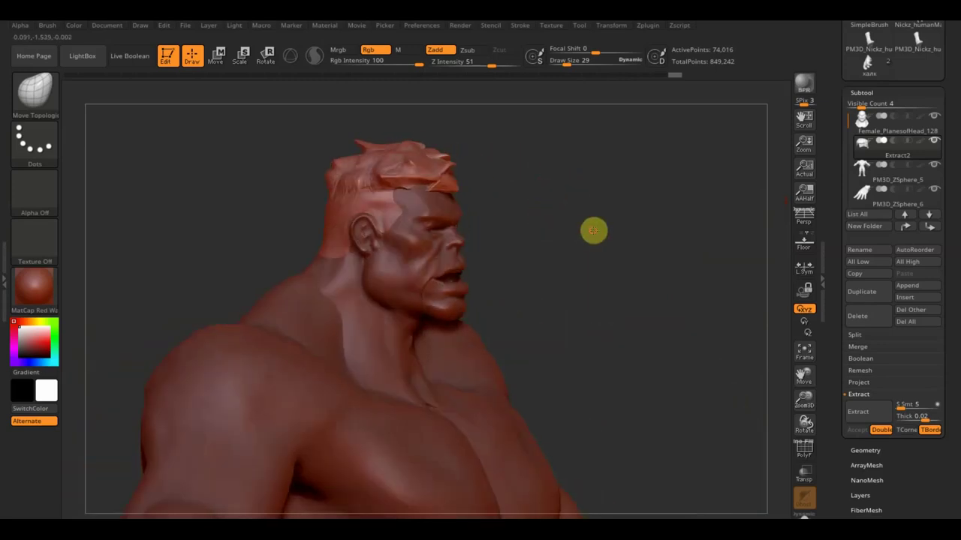
mouse_move(316, 192)
left_mouse_down()
mouse_move(356, 160)
mouse_move(315, 157)
left_mouse_up()
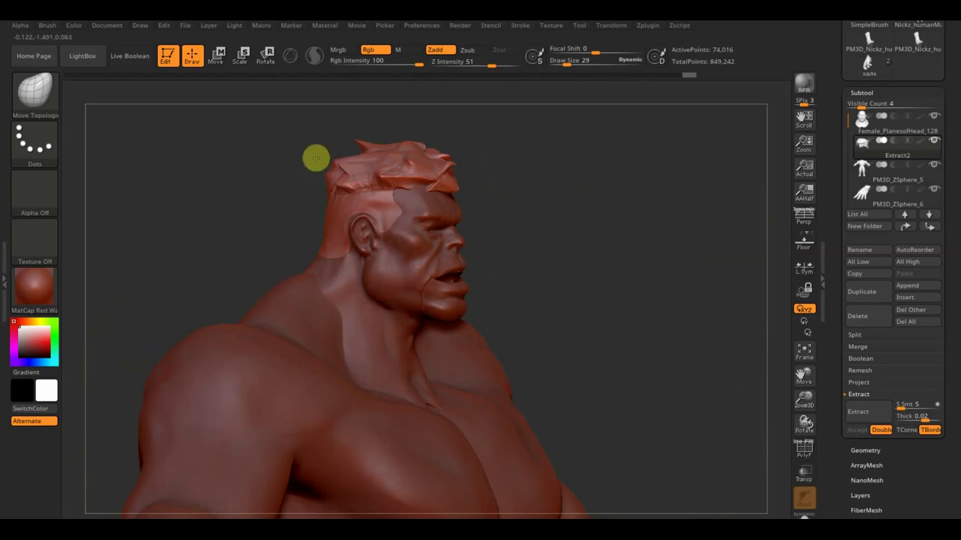
left_click_drag(472, 150, 562, 157)
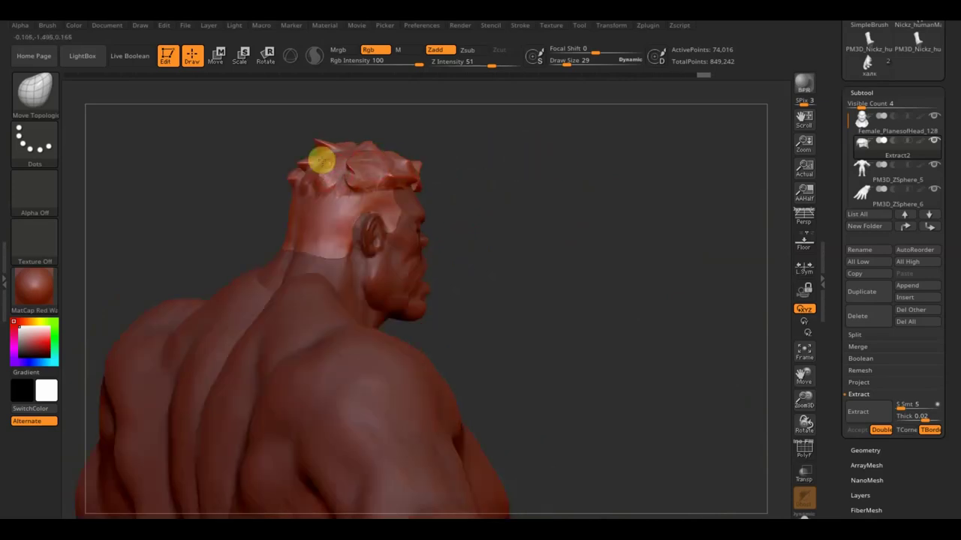
left_click_drag(300, 150, 315, 169)
mouse_move(306, 206)
left_mouse_down()
mouse_move(320, 152)
mouse_move(339, 184)
left_mouse_up()
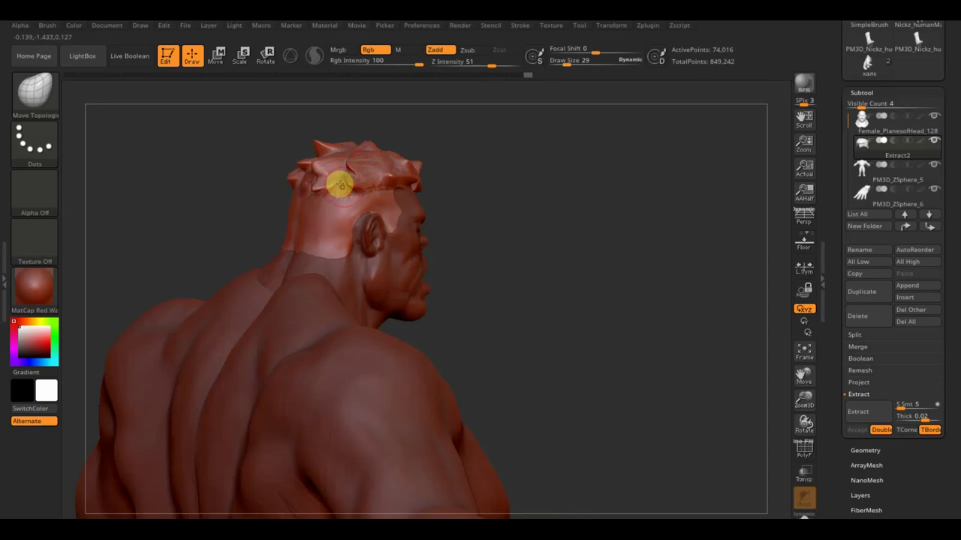
mouse_move(448, 181)
left_mouse_down("shift")
mouse_move(499, 164)
mouse_move(508, 176)
left_mouse_up("shift")
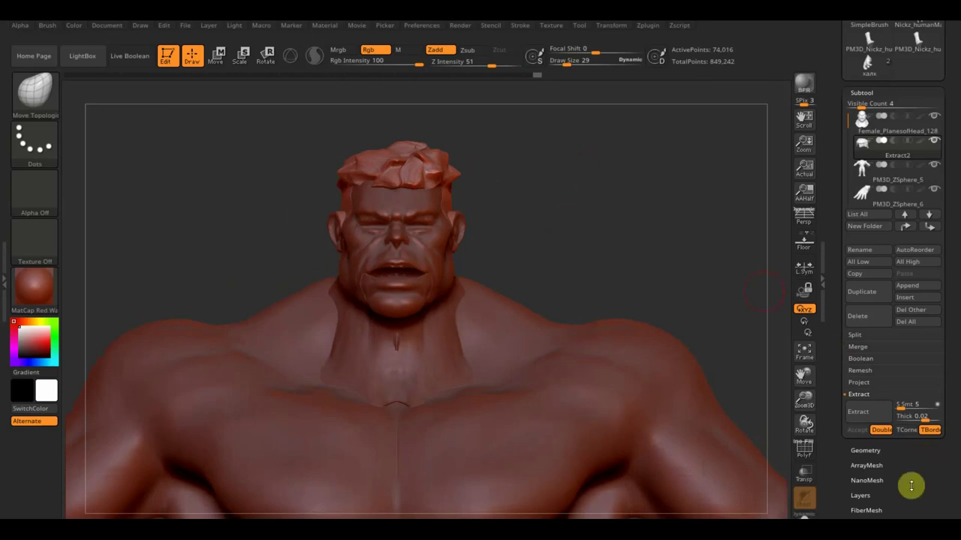
- Switch to the ClayBuildup brush and build up clay from the forehead over the temple
left_click(45, 99)
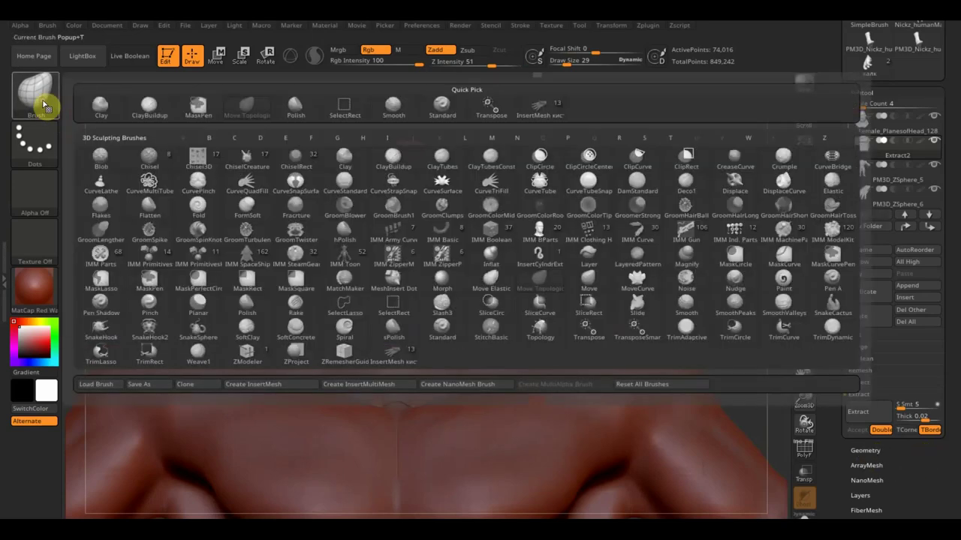
left_click(159, 105)
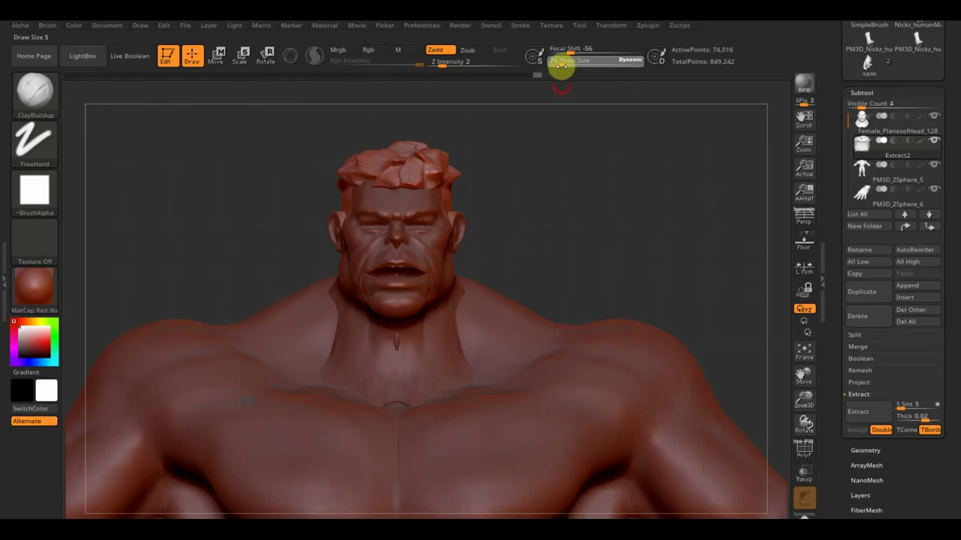
left_click_drag(582, 190, 626, 198)
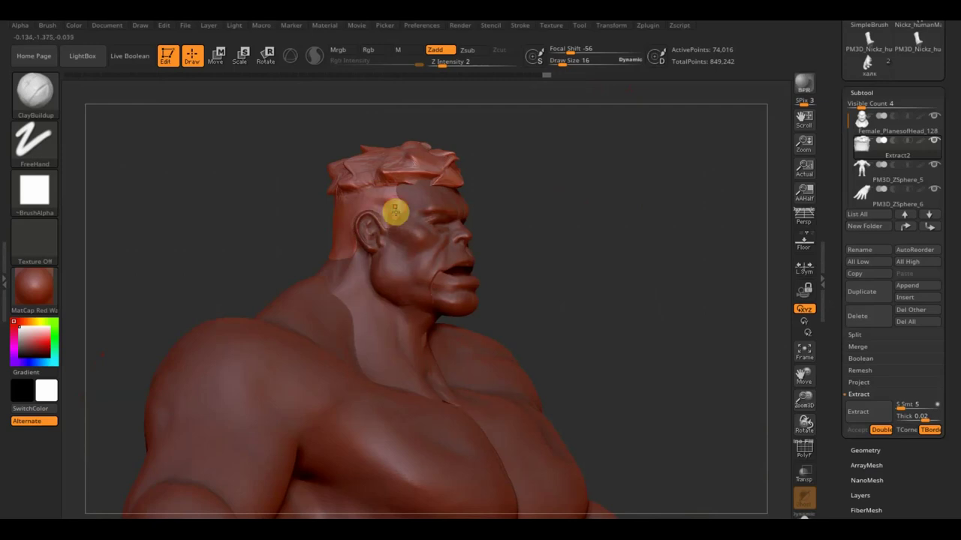
left_click_drag(392, 189, 359, 204)
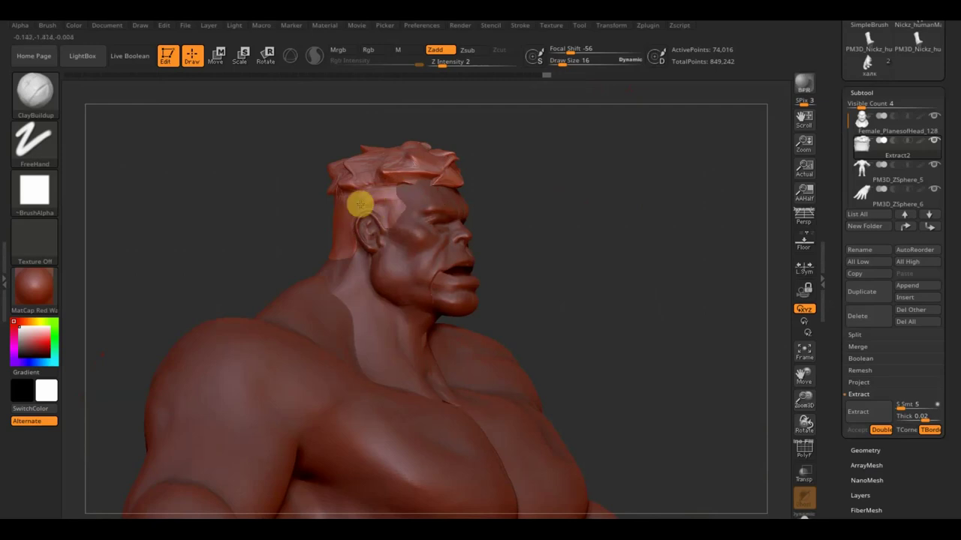
mouse_move(495, 218)
left_mouse_down()
mouse_move(573, 210)
mouse_move(526, 217)
left_mouse_up()
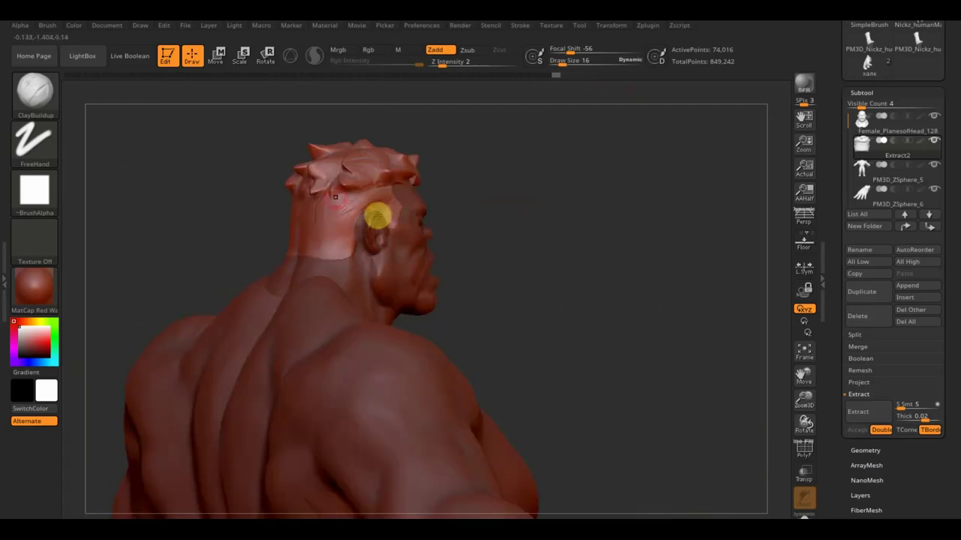
mouse_move(310, 205)
left_mouse_down()
mouse_move(315, 230)
mouse_move(311, 213)
mouse_move(341, 221)
mouse_move(324, 234)
mouse_move(352, 215)
mouse_move(348, 242)
mouse_move(326, 238)
mouse_move(301, 255)
mouse_move(322, 253)
mouse_move(322, 210)
mouse_move(346, 182)
left_mouse_up()
- Add a clay stroke across the forehead hair, checking it from several angles
mouse_move(454, 167)
left_mouse_down()
mouse_move(476, 217)
mouse_move(363, 164)
mouse_move(378, 138)
mouse_move(322, 154)
mouse_move(343, 141)
left_mouse_up()
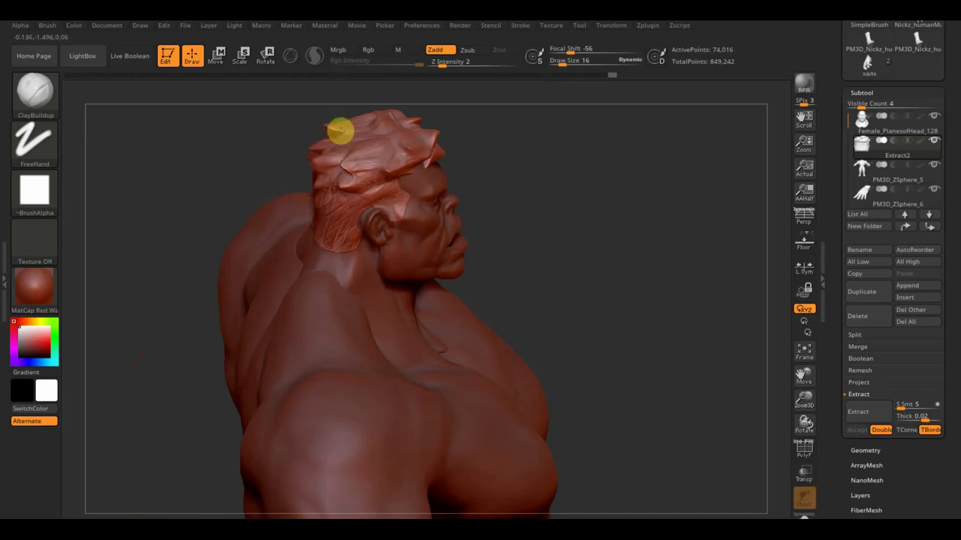
mouse_move(446, 150)
left_mouse_down()
mouse_move(495, 122)
mouse_move(514, 172)
left_mouse_up()
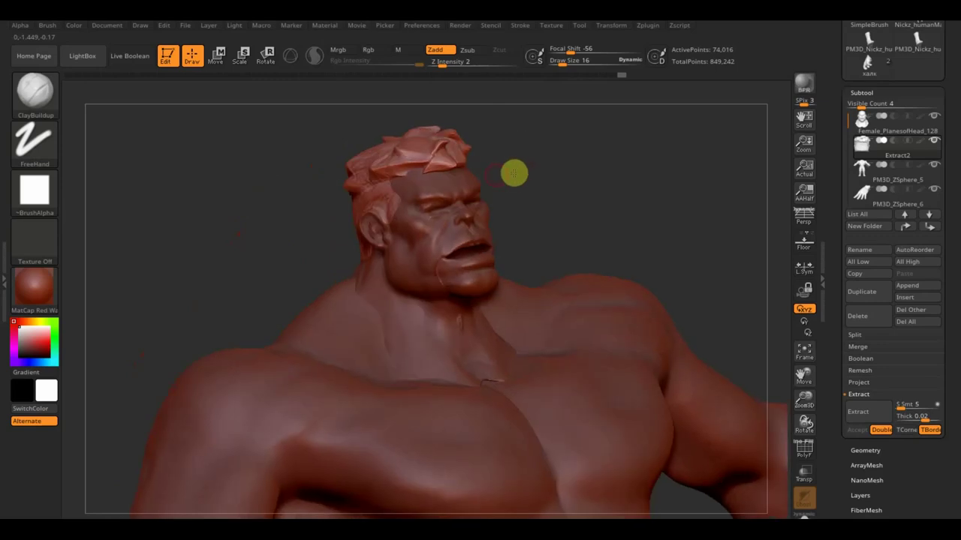
left_click_drag(416, 171, 414, 174)
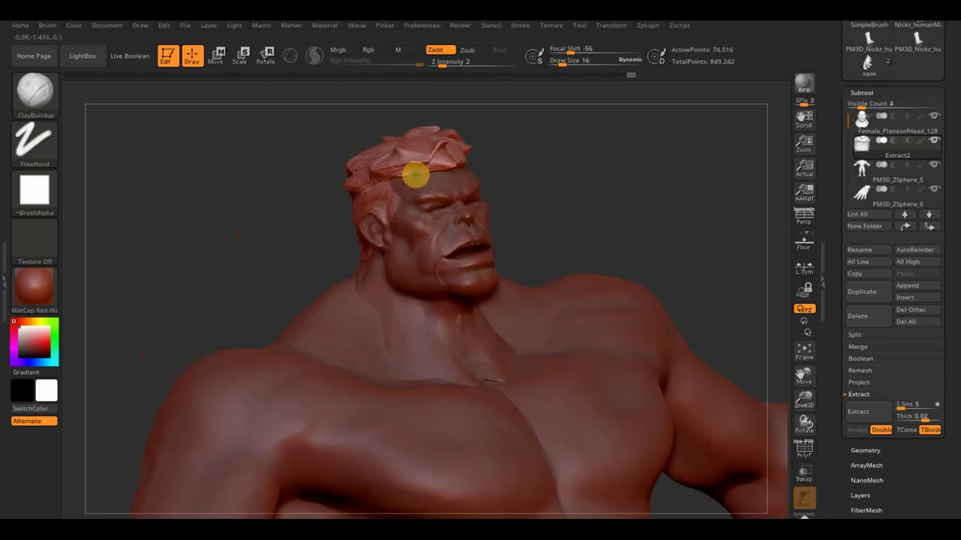
left_click_drag(535, 163, 592, 160)
left_click_drag(446, 186, 420, 168)
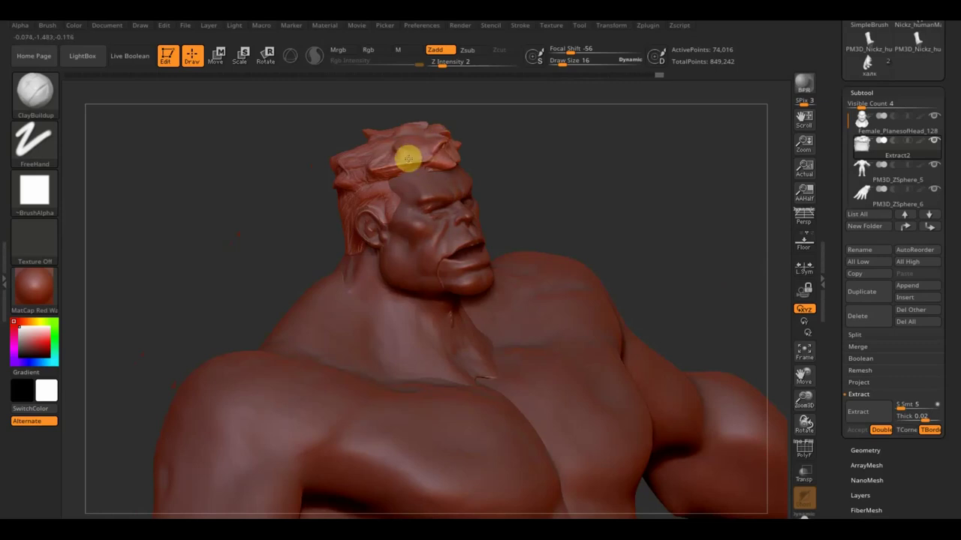
left_click_drag(499, 122, 418, 155)
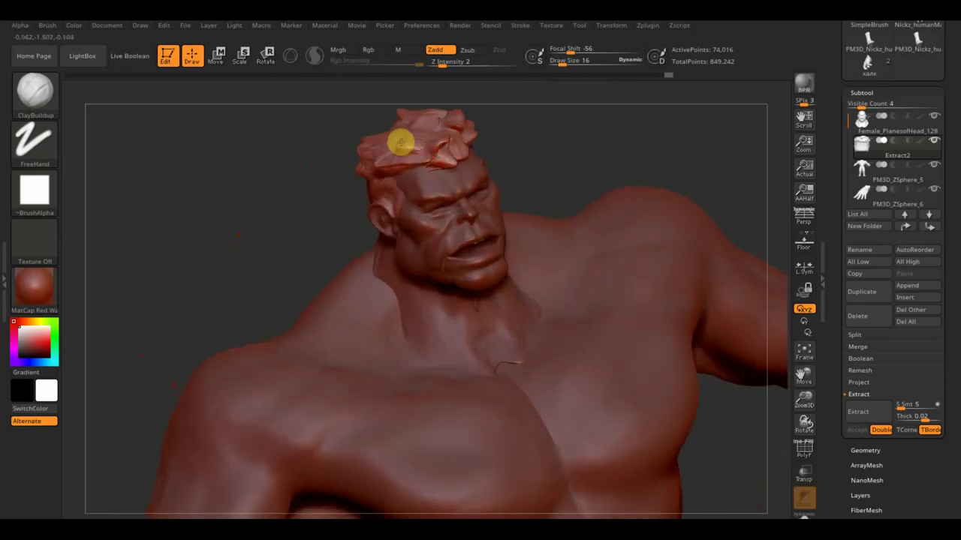
- Add a faint clay stroke across the back hair and return to a front view of the face
left_click_drag(401, 143, 452, 145)
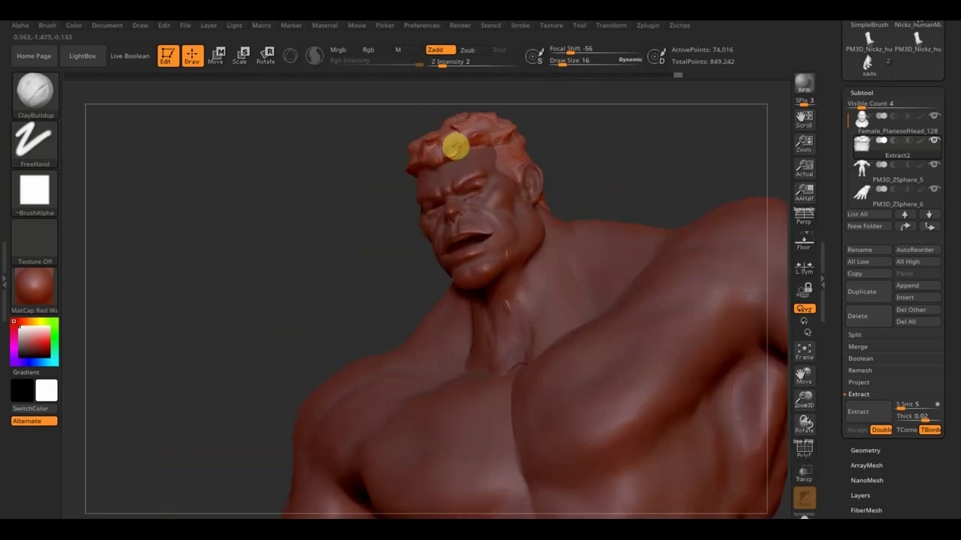
mouse_move(474, 135)
left_mouse_down()
mouse_move(562, 140)
mouse_move(502, 149)
mouse_move(519, 167)
mouse_move(542, 138)
mouse_move(508, 154)
mouse_move(515, 126)
mouse_move(553, 118)
mouse_move(572, 154)
mouse_move(532, 142)
mouse_move(537, 126)
left_mouse_up()
mouse_move(668, 112)
left_mouse_down()
mouse_move(656, 188)
mouse_move(605, 262)
mouse_move(618, 317)
mouse_move(493, 287)
left_mouse_up()
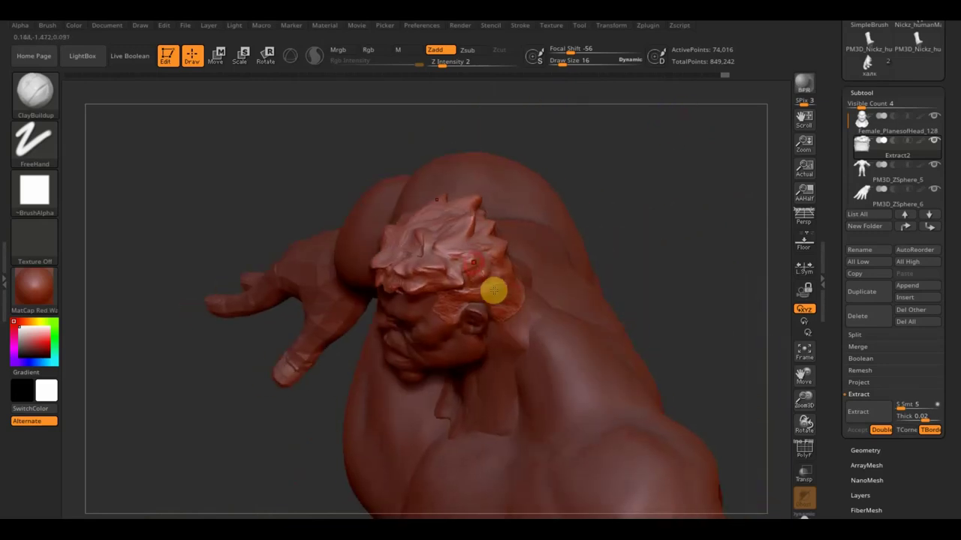
mouse_move(458, 246)
left_mouse_down()
mouse_move(432, 250)
mouse_move(442, 262)
mouse_move(436, 251)
mouse_move(470, 226)
mouse_move(450, 225)
mouse_move(425, 269)
left_mouse_up()
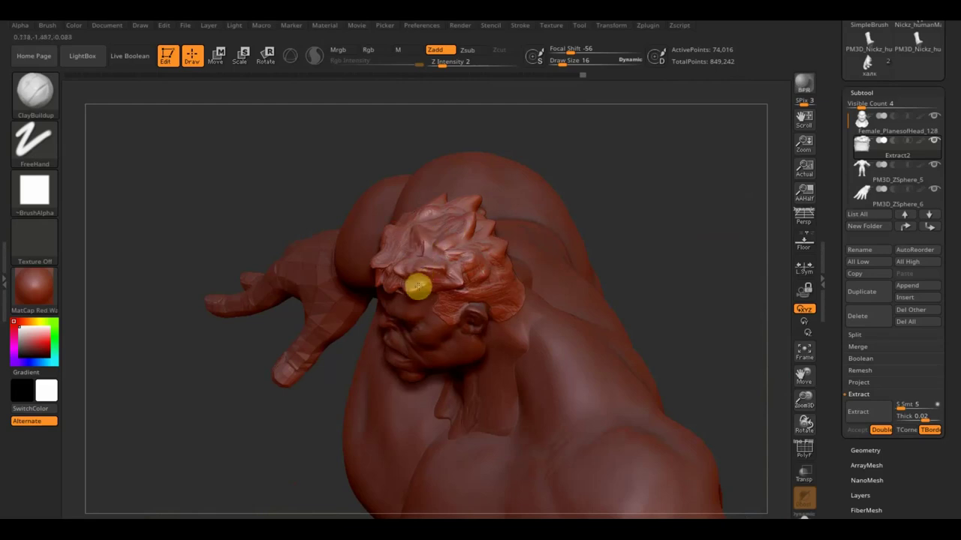
left_click_drag(266, 198, 293, 138)
mouse_move(543, 212)
left_mouse_down()
mouse_move(567, 185)
mouse_move(609, 251)
mouse_move(611, 275)
left_mouse_up()
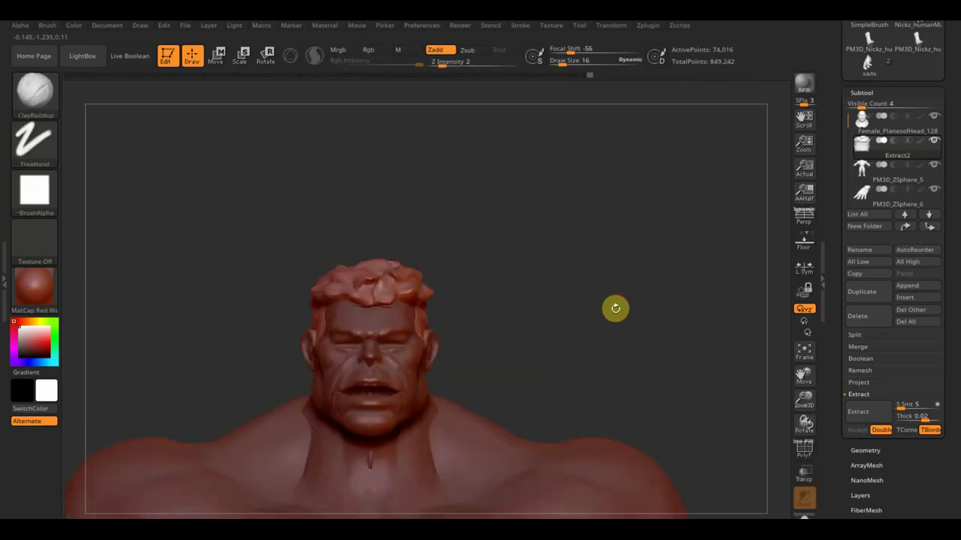
mouse_move(612, 323)
left_mouse_down("alt")
mouse_move(630, 226)
mouse_move(590, 173)
left_mouse_up("alt")
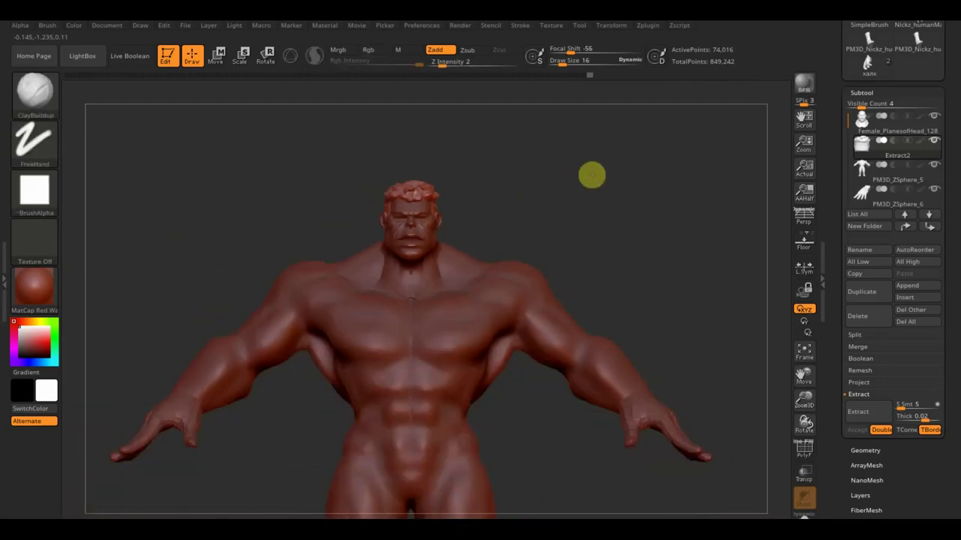
mouse_move(607, 223)
left_mouse_down()
mouse_move(671, 225)
mouse_move(605, 228)
mouse_move(611, 236)
left_mouse_up()
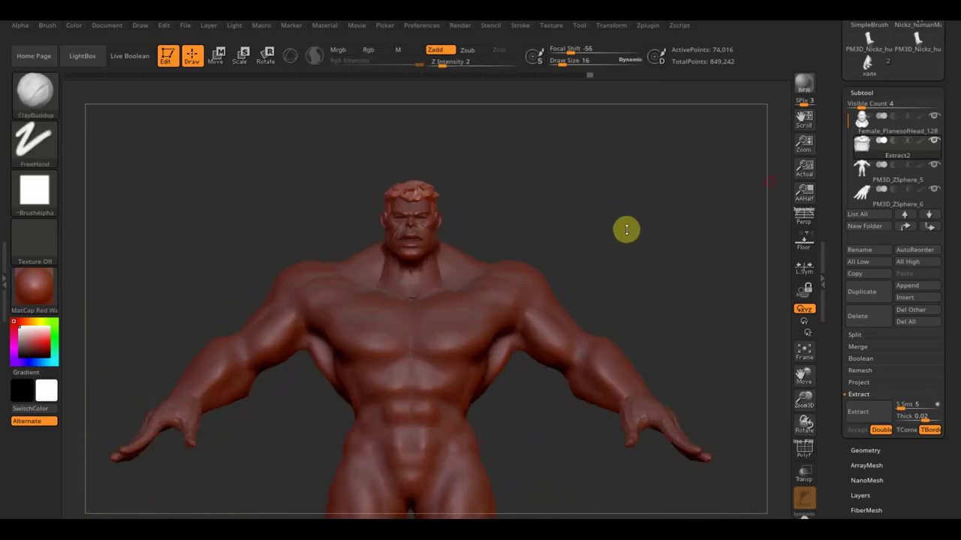
left_click(867, 133)
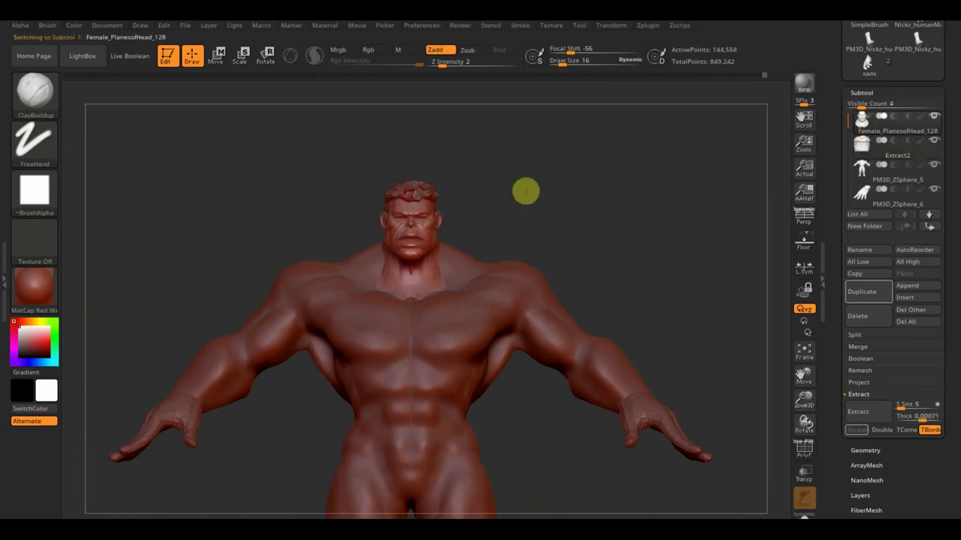
left_click(216, 55)
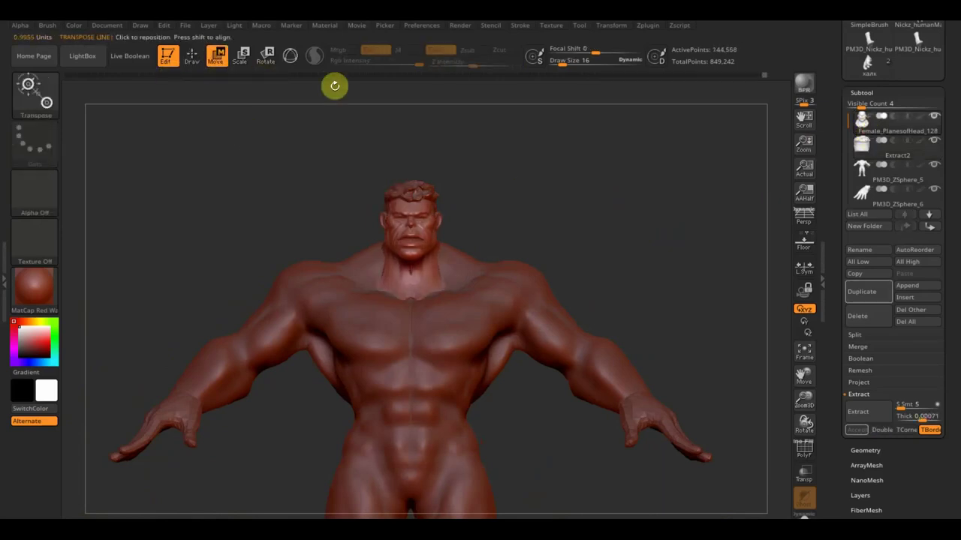
left_click(268, 60)
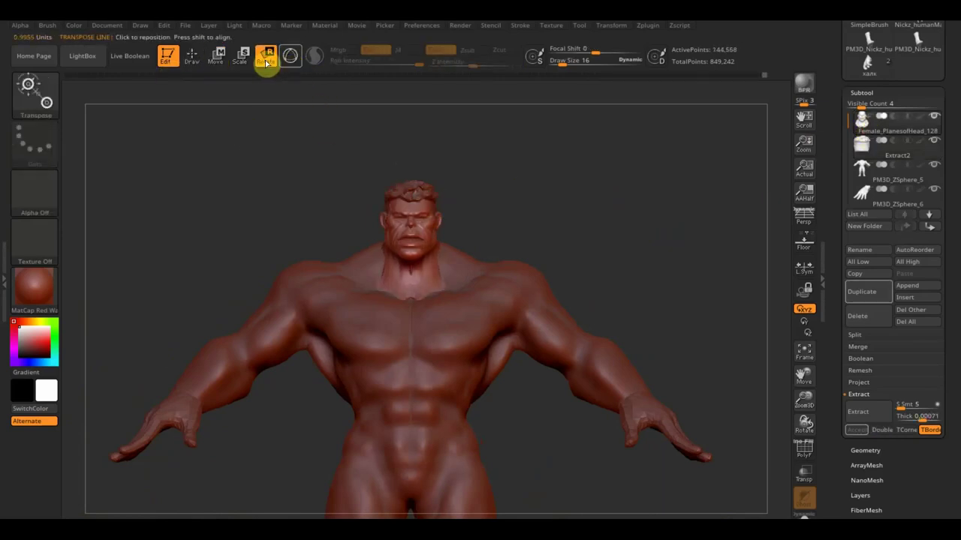
left_click(215, 56)
left_click(291, 58)
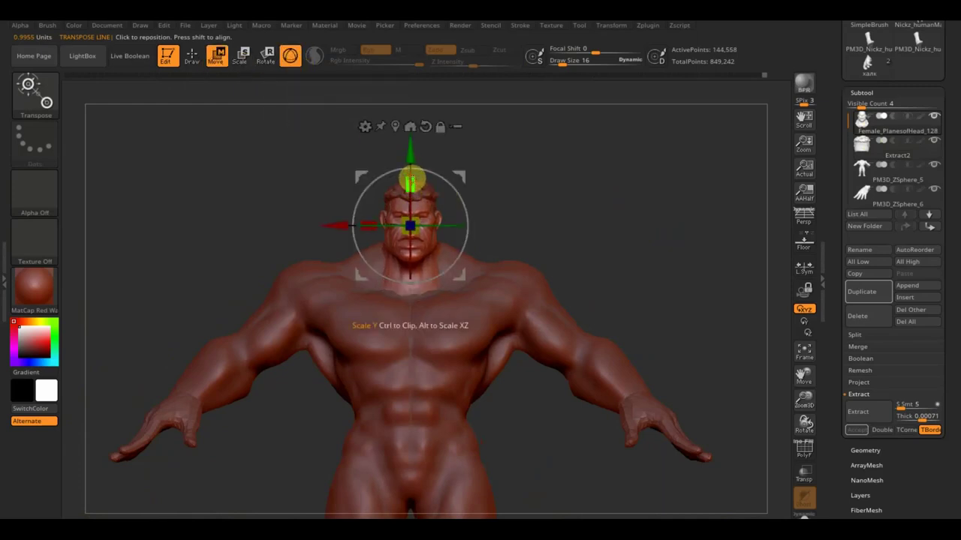
left_click(192, 54)
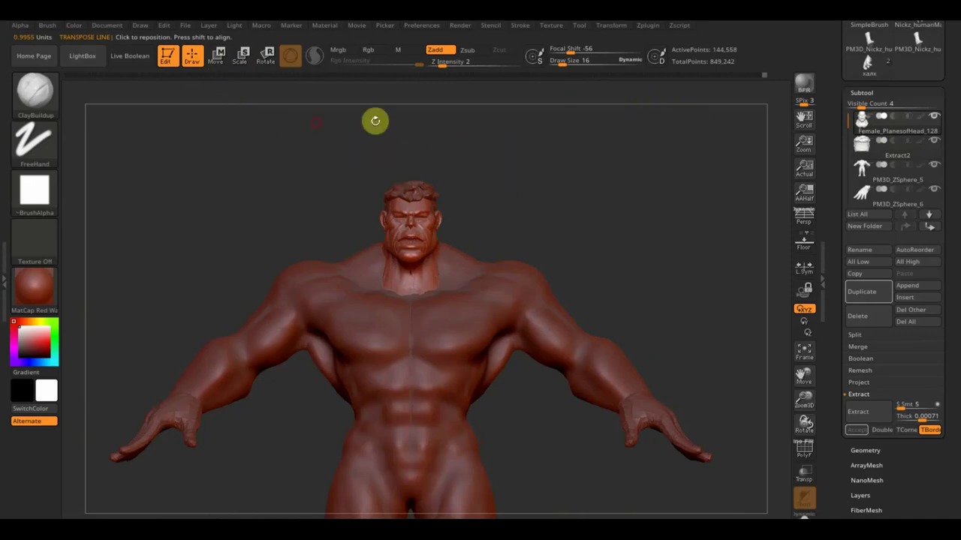
- Raise Draw Size to 39 while inspecting the neck and hair strands from several angles
mouse_move(549, 212)
left_mouse_down()
mouse_move(611, 211)
mouse_move(590, 231)
left_mouse_up()
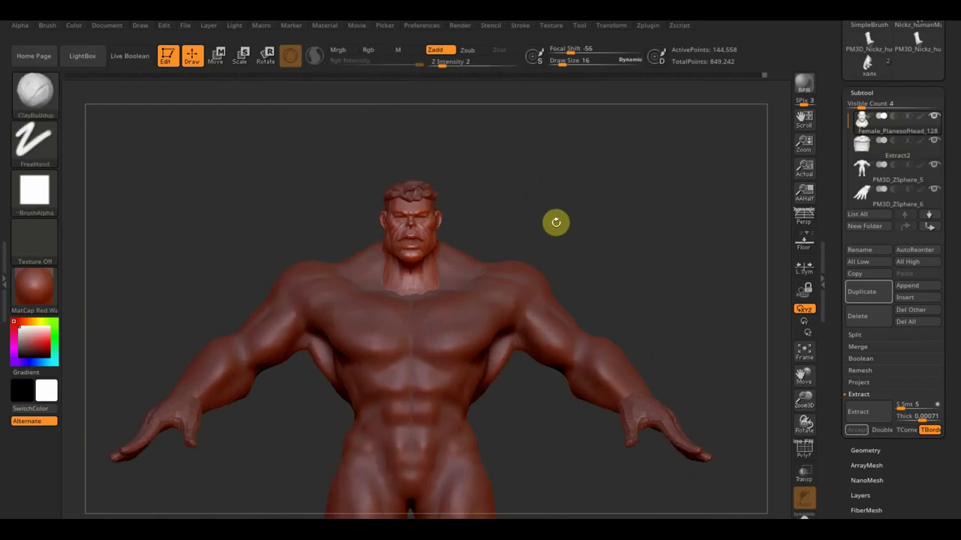
left_click_drag(569, 191, 593, 245, "alt")
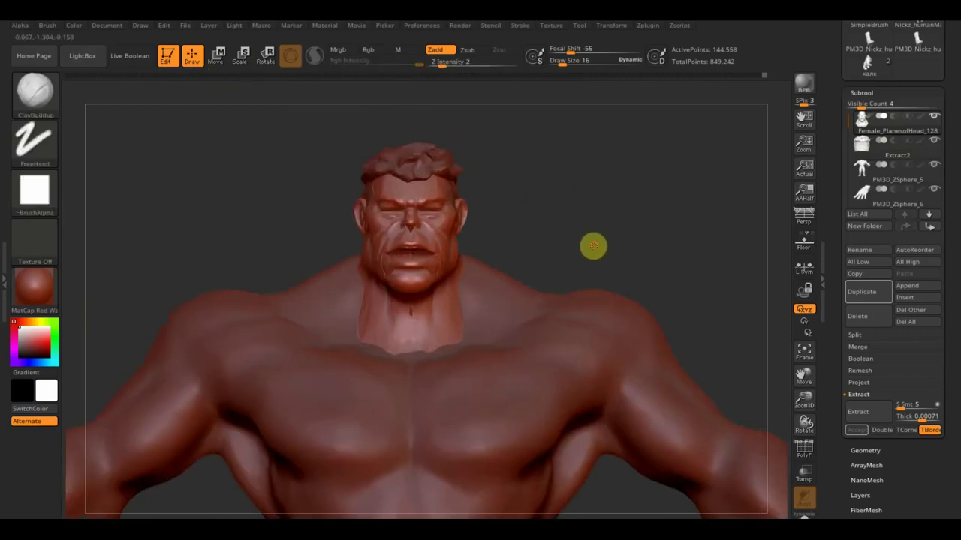
key("shift")
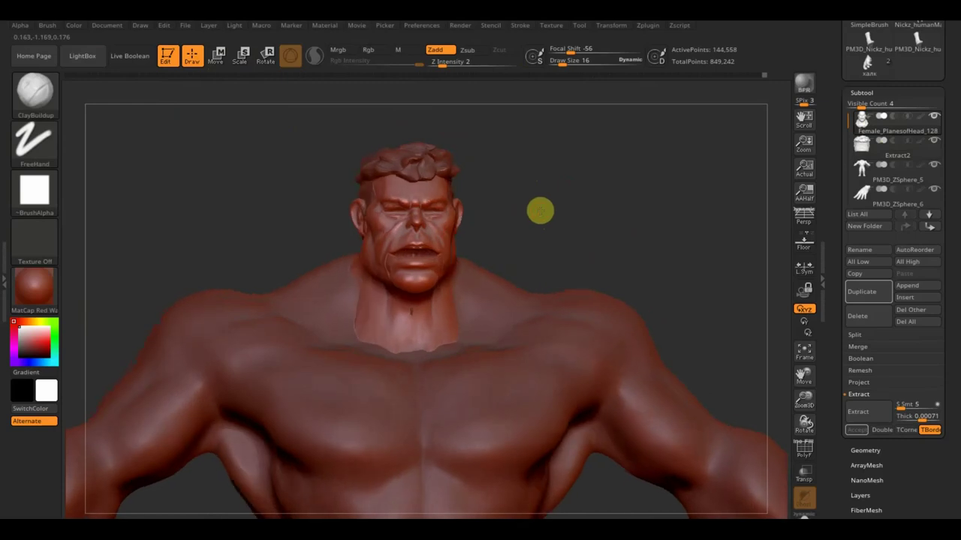
mouse_move(567, 197)
left_mouse_down()
mouse_move(591, 201)
mouse_move(536, 223)
mouse_move(553, 221)
mouse_move(563, 183)
mouse_move(544, 203)
left_mouse_up()
left_click_drag(562, 63, 569, 63)
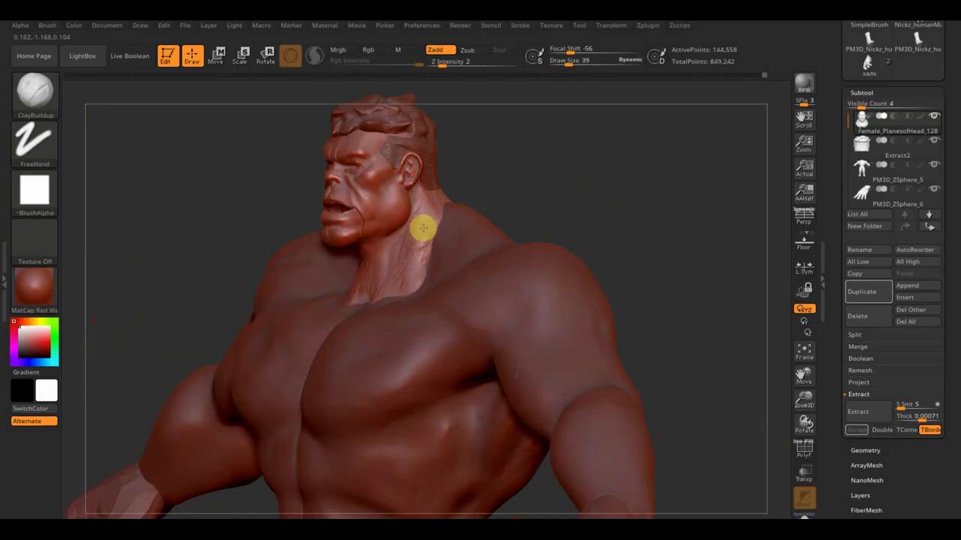
mouse_move(419, 203)
left_mouse_down()
mouse_move(498, 177)
mouse_move(440, 204)
left_mouse_up()
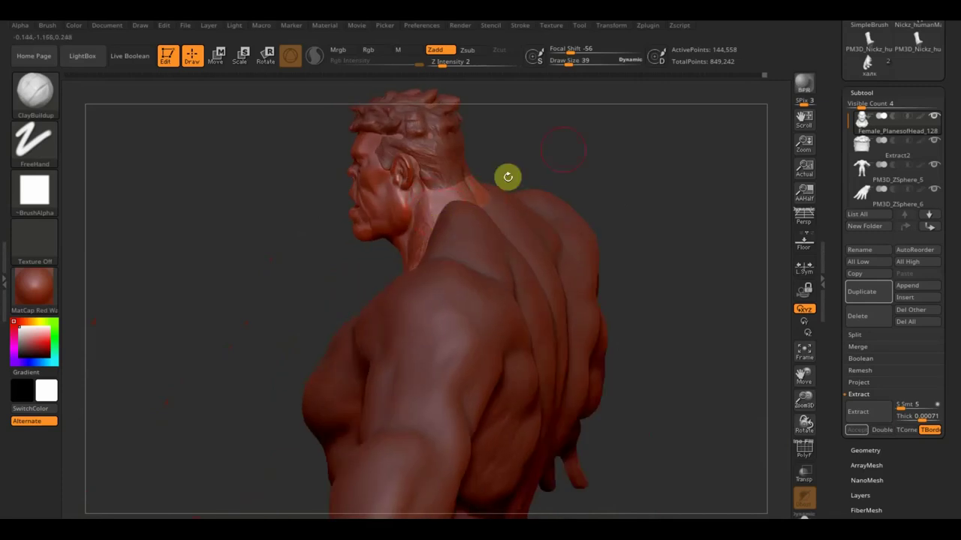
left_click_drag(506, 176, 553, 172)
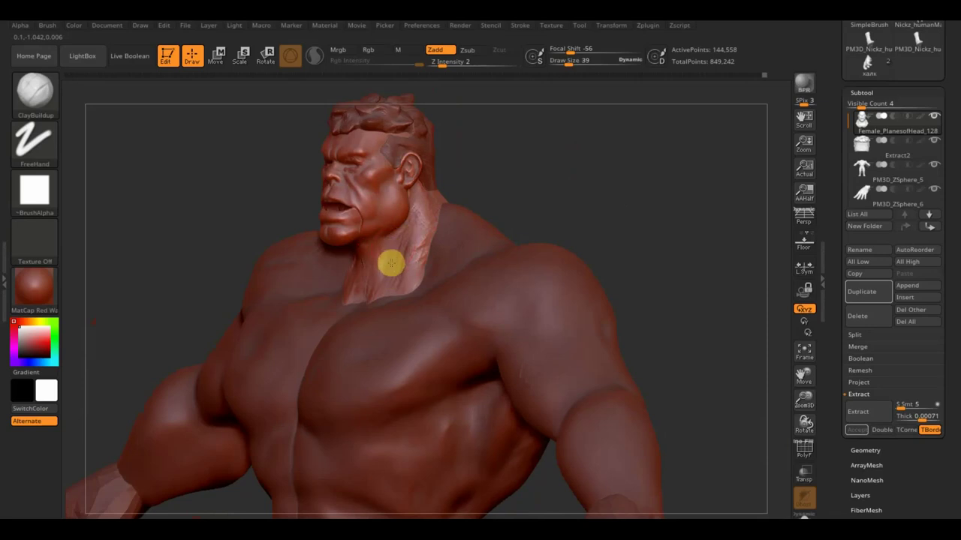
left_click_drag(501, 171, 517, 163)
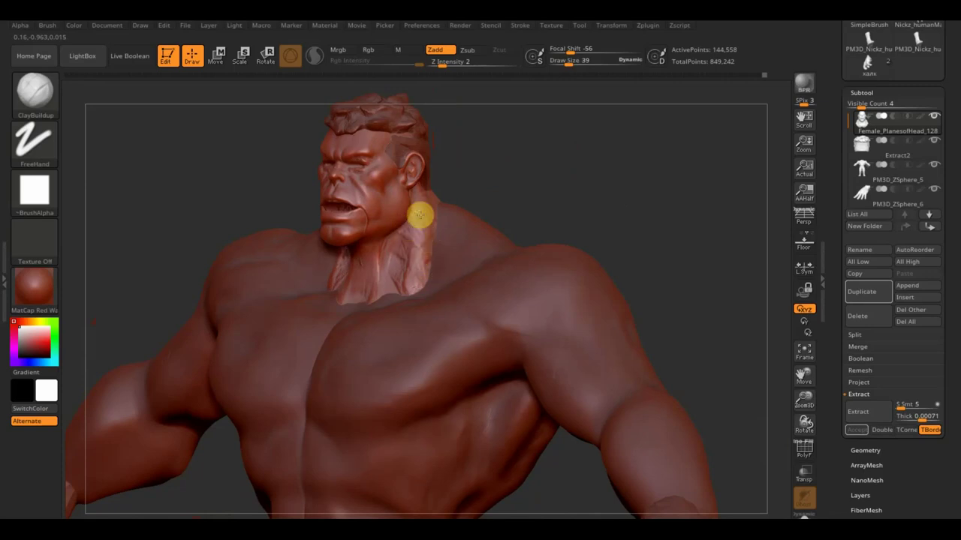
mouse_move(425, 193)
left_mouse_down()
mouse_move(528, 187)
mouse_move(523, 196)
left_mouse_up()
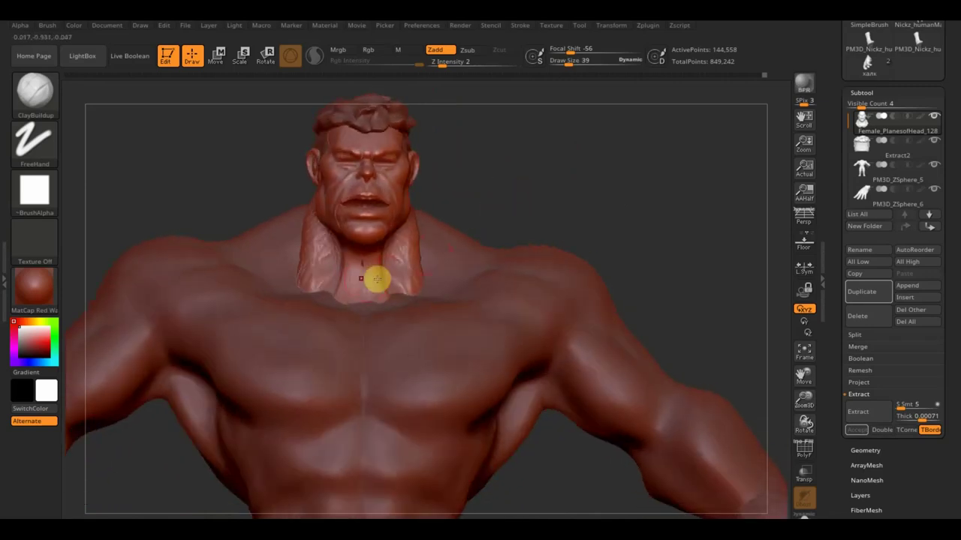
mouse_move(502, 193)
left_mouse_down()
mouse_move(581, 182)
mouse_move(443, 241)
left_mouse_up()
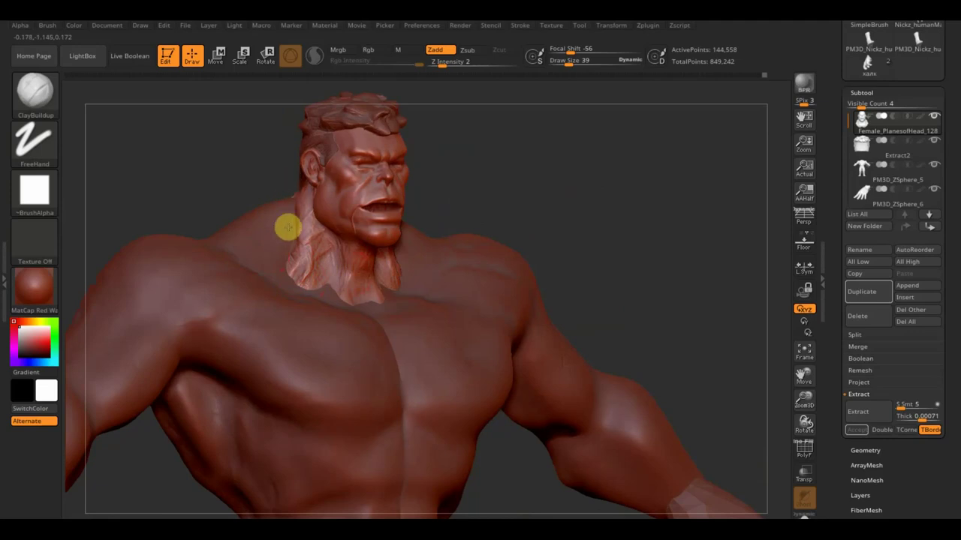
mouse_move(528, 215)
left_mouse_down()
mouse_move(504, 200)
mouse_move(569, 127)
mouse_move(519, 143)
left_mouse_up()
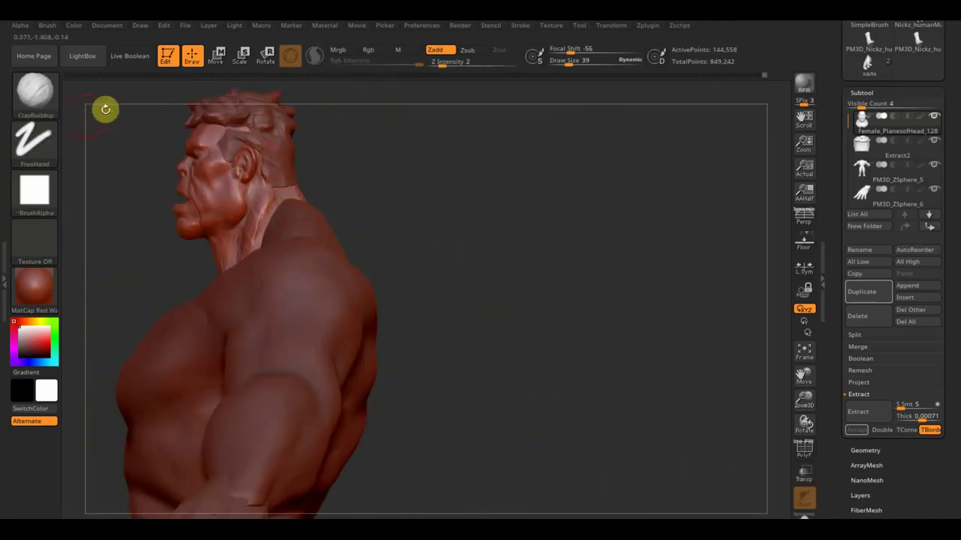
- Switch to a much larger Move Topological brush and reshape the side of the head near the ear
left_click(50, 105)
left_click(230, 97)
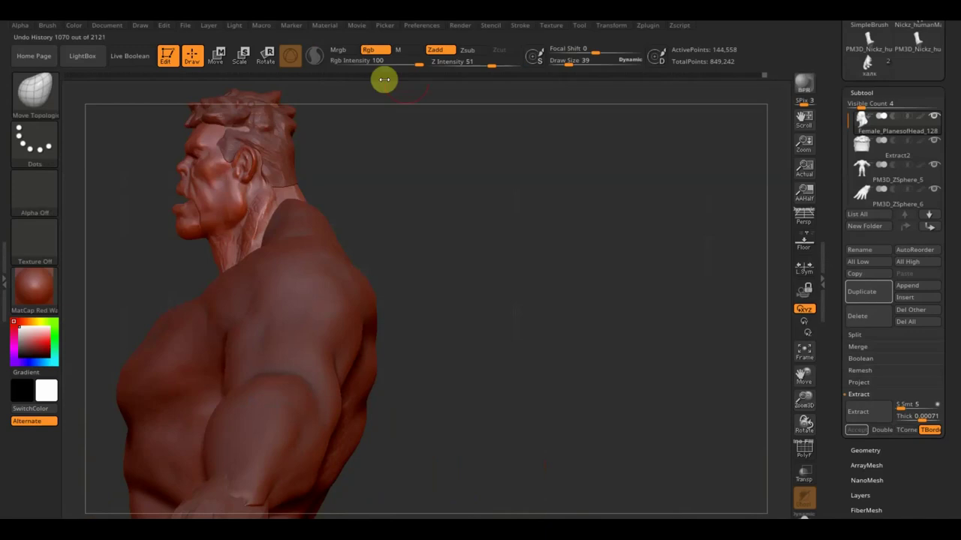
mouse_move(569, 64)
left_mouse_down()
mouse_move(582, 65)
mouse_move(573, 65)
left_mouse_up()
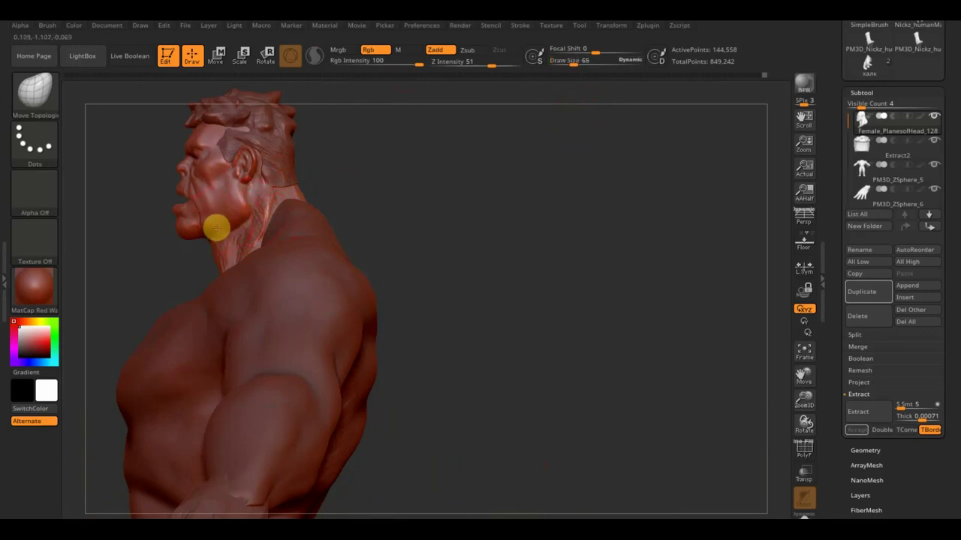
mouse_move(223, 173)
left_mouse_down()
mouse_move(248, 153)
mouse_move(214, 189)
mouse_move(174, 187)
left_mouse_up()
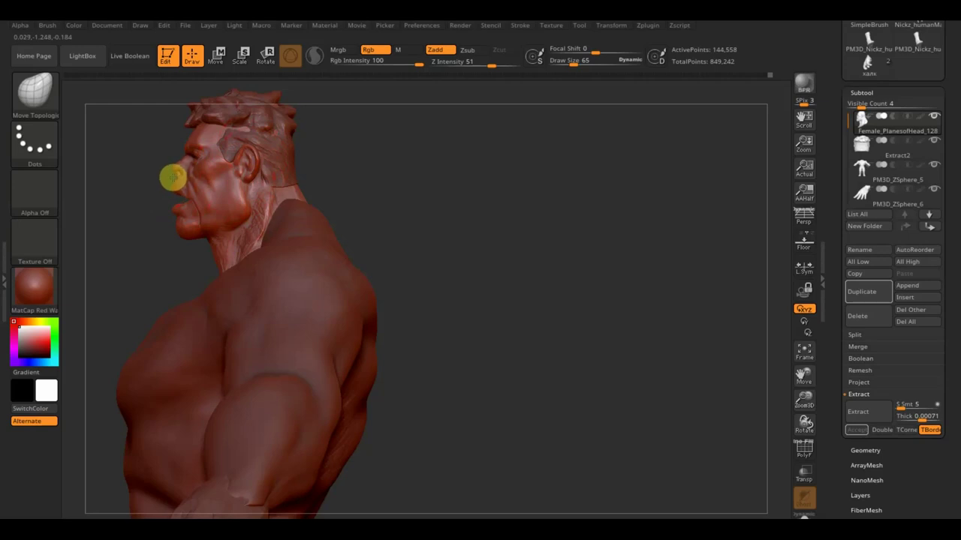
mouse_move(377, 166)
left_mouse_down("shift")
mouse_move(437, 177)
mouse_move(594, 313)
left_mouse_up("shift")
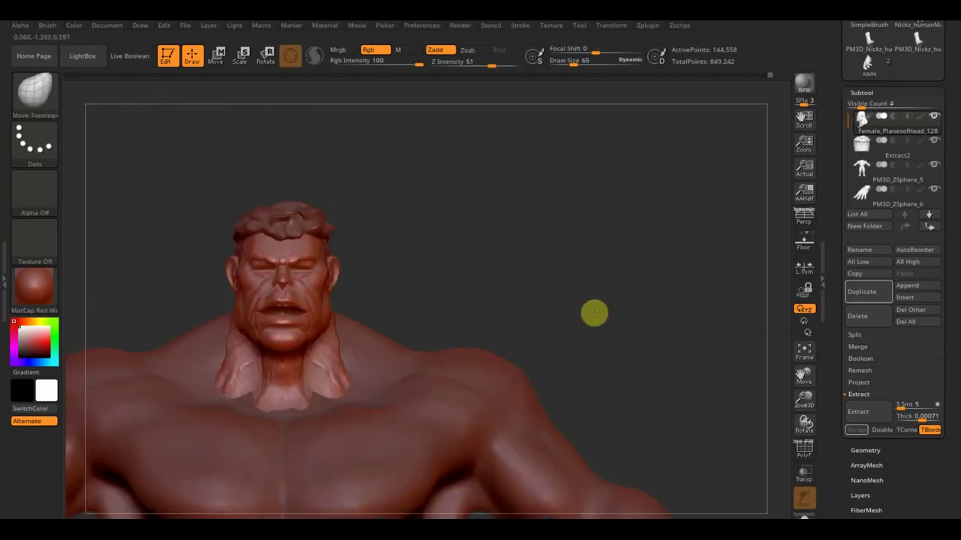
mouse_move(530, 257)
left_mouse_down()
mouse_move(589, 310)
mouse_move(496, 243)
mouse_move(515, 317)
mouse_move(506, 268)
left_mouse_up()
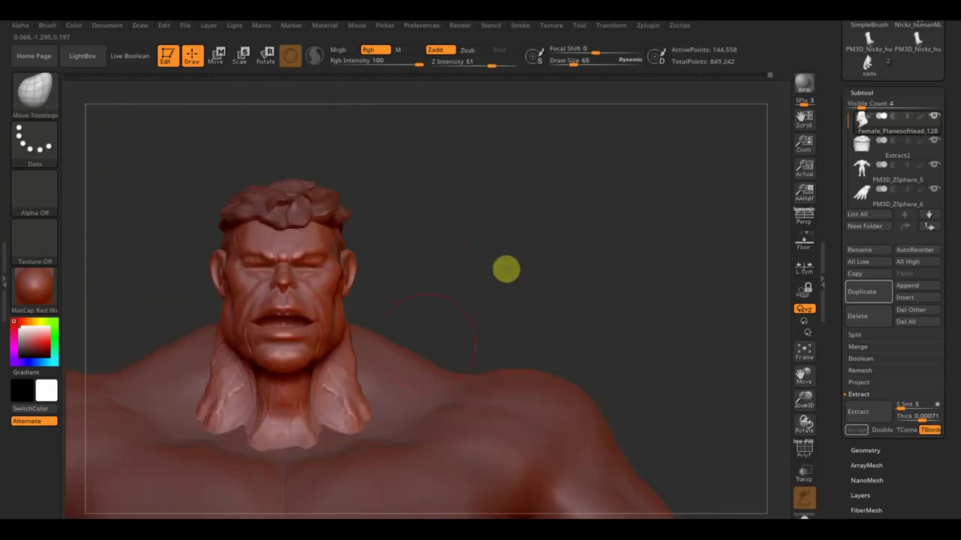
- Pull the neck flap under the jaw downward and smooth the neck below the ear
mouse_move(321, 401)
left_mouse_down()
mouse_move(275, 412)
mouse_move(252, 434)
mouse_move(264, 422)
mouse_move(219, 428)
mouse_move(197, 416)
mouse_move(219, 430)
left_mouse_up()
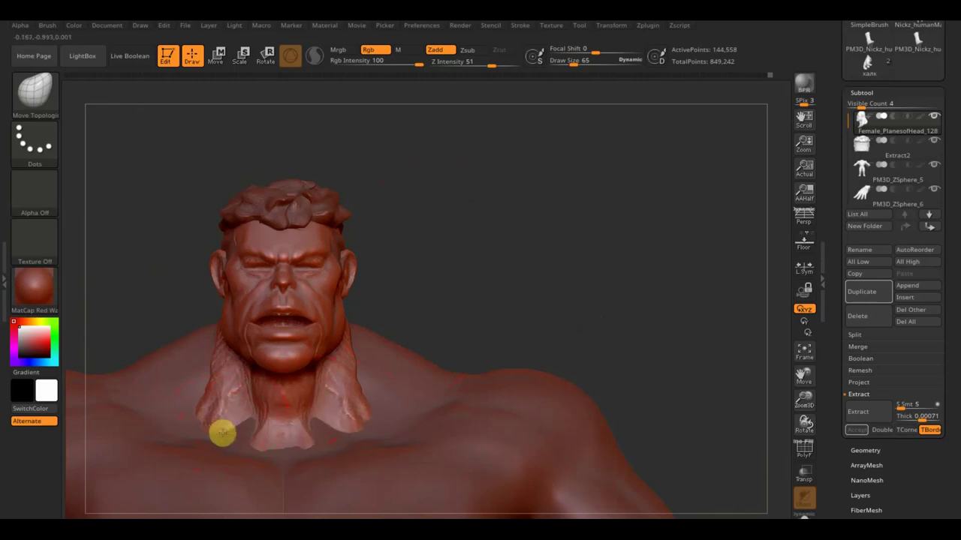
left_click_drag(526, 293, 568, 294)
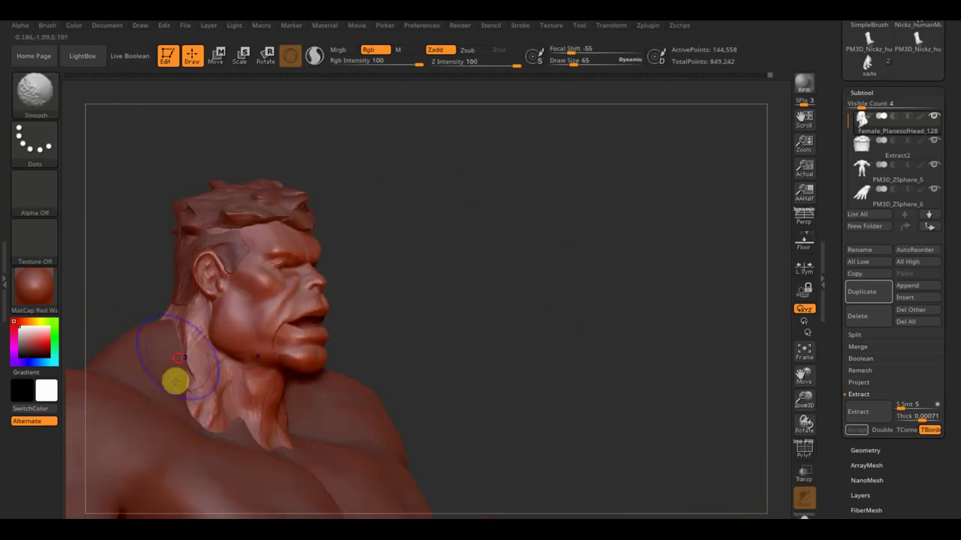
mouse_move(225, 402)
left_mouse_down("shift")
mouse_move(262, 416)
mouse_move(195, 390)
left_mouse_up("shift")
left_click_drag(175, 321, 170, 371, "shift")
key("b")
key("m")
key("t")
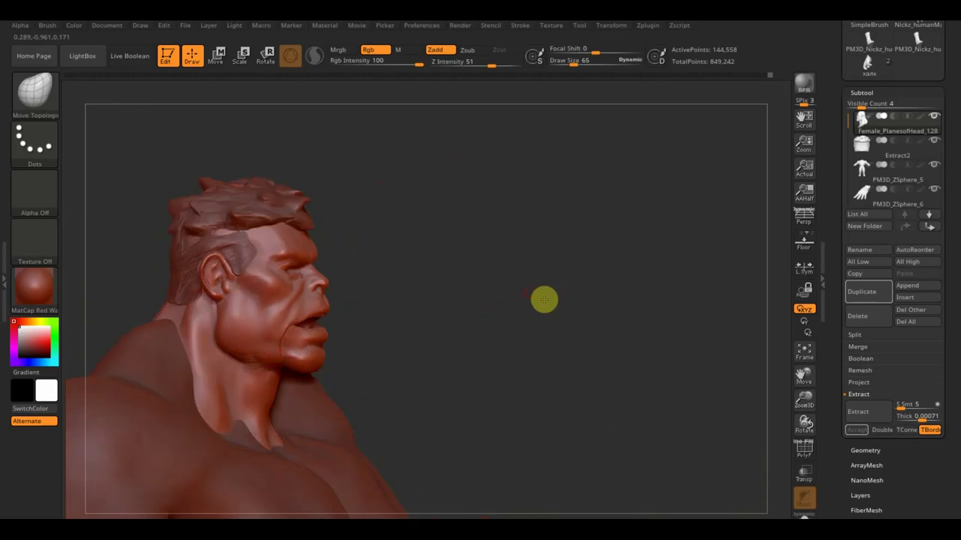
- Shape the neck flap along the right jaw and view the whole figure
mouse_move(543, 298)
left_mouse_down()
mouse_move(506, 300)
mouse_move(397, 268)
left_mouse_up()
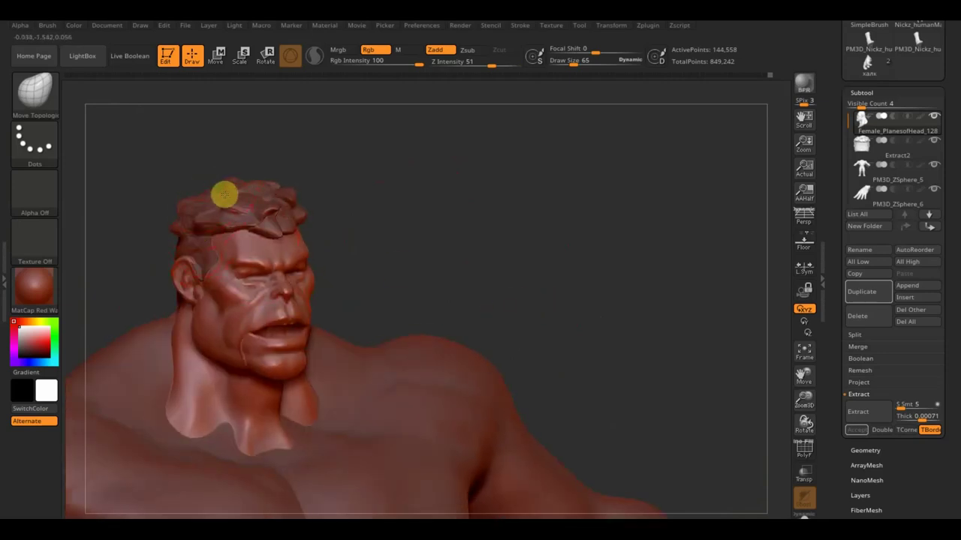
mouse_move(401, 208)
left_mouse_down()
mouse_move(373, 191)
mouse_move(433, 210)
left_mouse_up()
left_click_drag(312, 278, 314, 322)
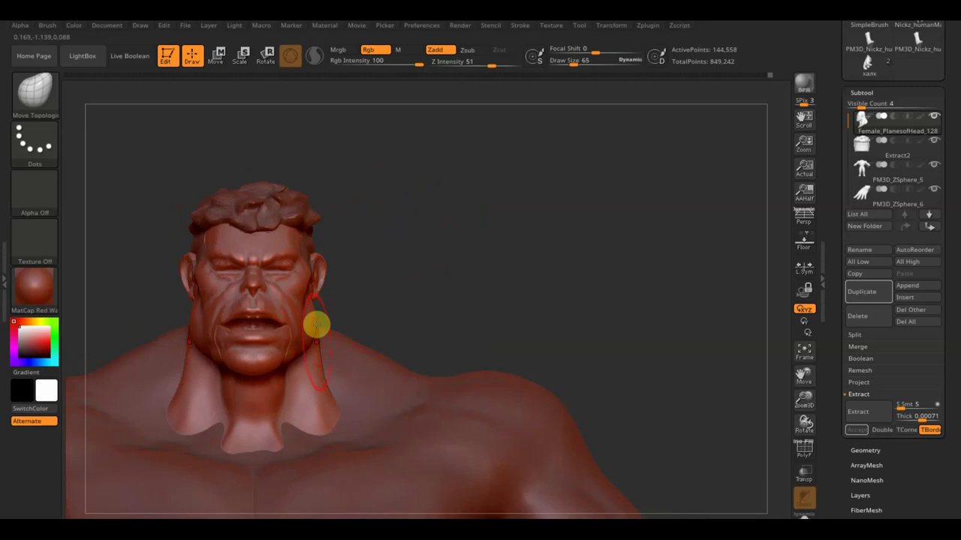
mouse_move(470, 305)
left_mouse_down("alt")
mouse_move(536, 169)
mouse_move(605, 238)
mouse_move(555, 165)
left_mouse_up("alt")
left_click_drag(571, 345, 569, 363, "alt")
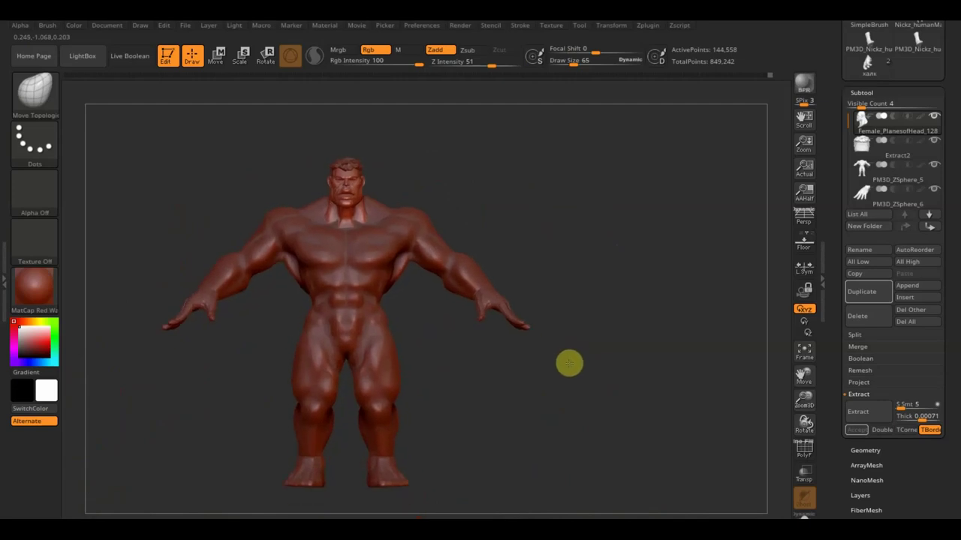
- Switch to the PM3D_ZSphere_5 body subtool and mask the inner thighs with a smaller brush
key("n")
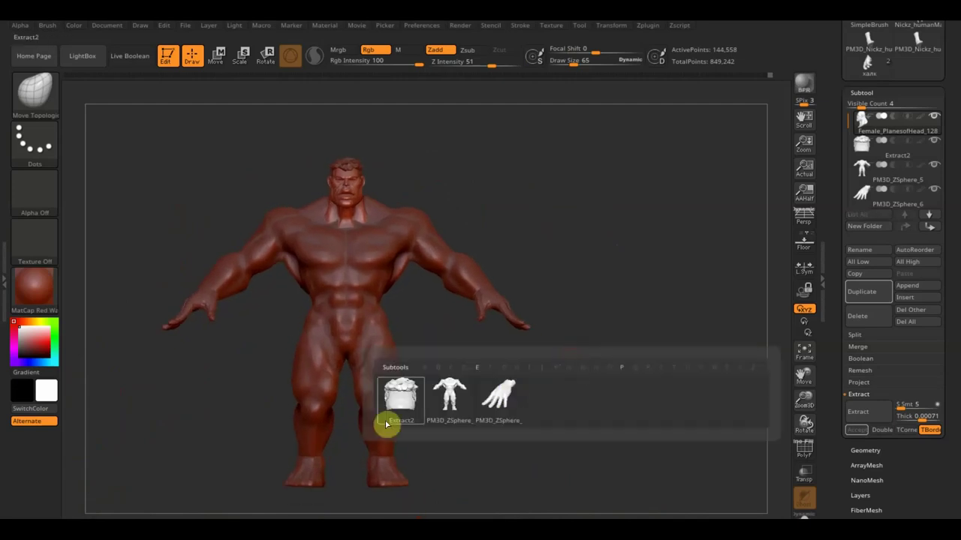
left_click(449, 396)
key("ctrl")
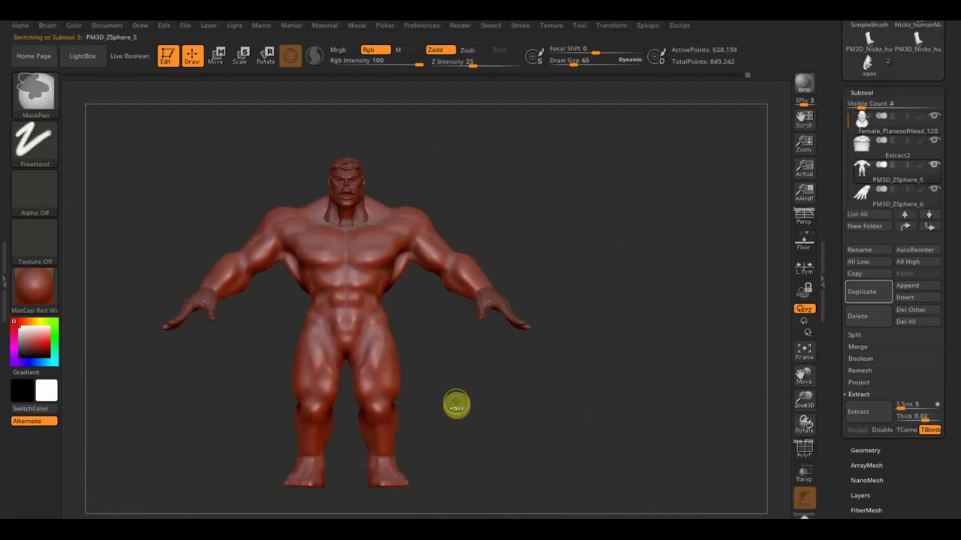
left_click(572, 63)
key("ctrl")
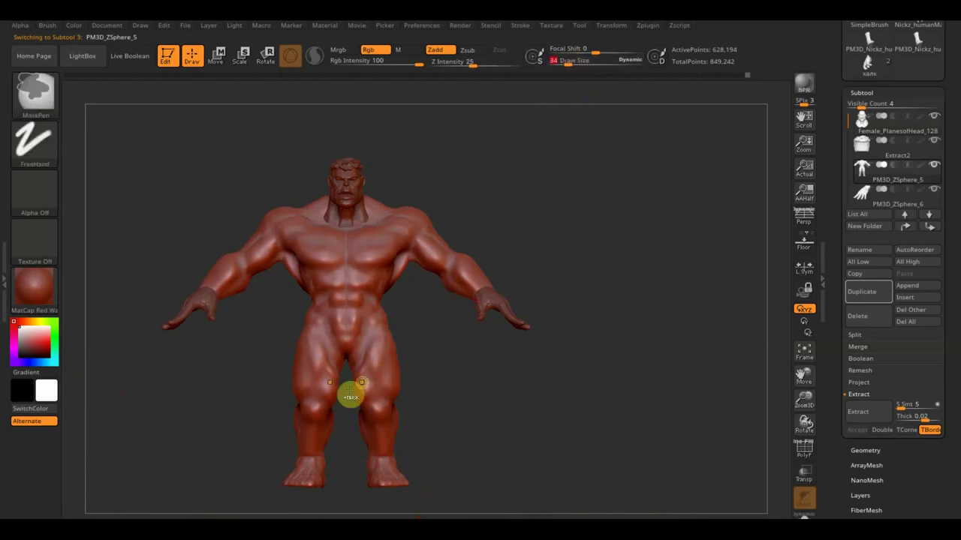
left_click_drag(316, 387, 329, 402, "ctrl")
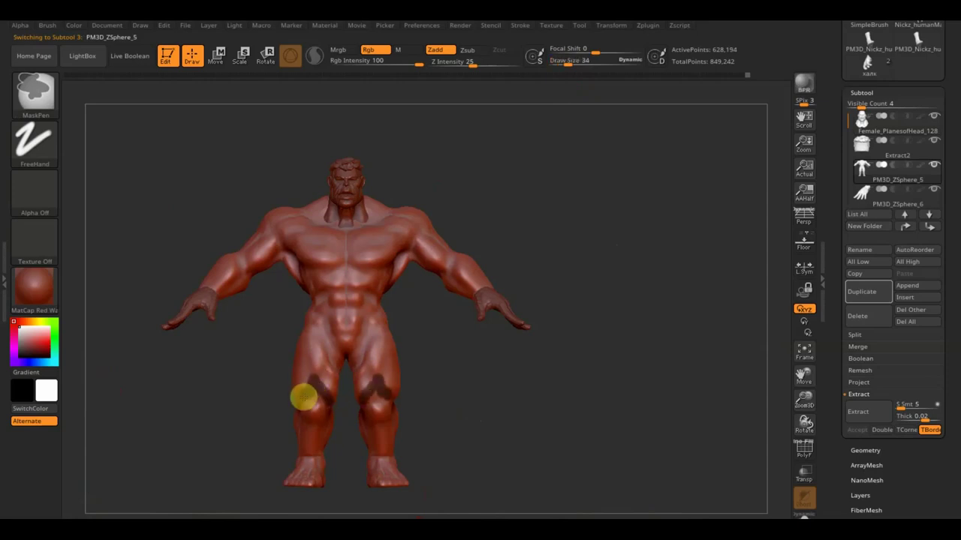
left_click_drag(247, 379, 296, 389)
key("ctrl")
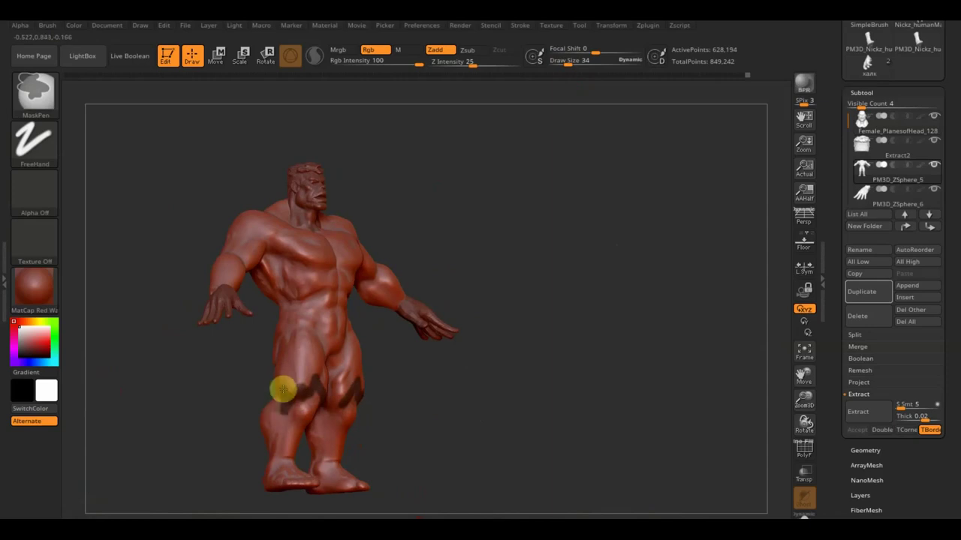
mouse_move(261, 386)
left_mouse_down()
mouse_move(307, 379)
mouse_move(281, 395)
mouse_move(375, 367)
mouse_move(326, 393)
mouse_move(265, 393)
left_mouse_up()
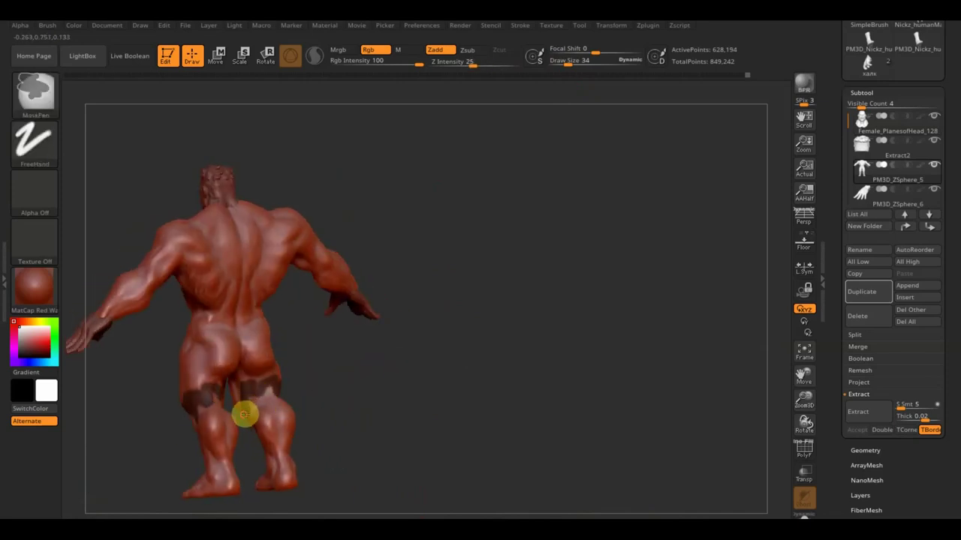
mouse_move(323, 397)
left_mouse_down()
mouse_move(410, 368)
mouse_move(283, 421)
left_mouse_up()
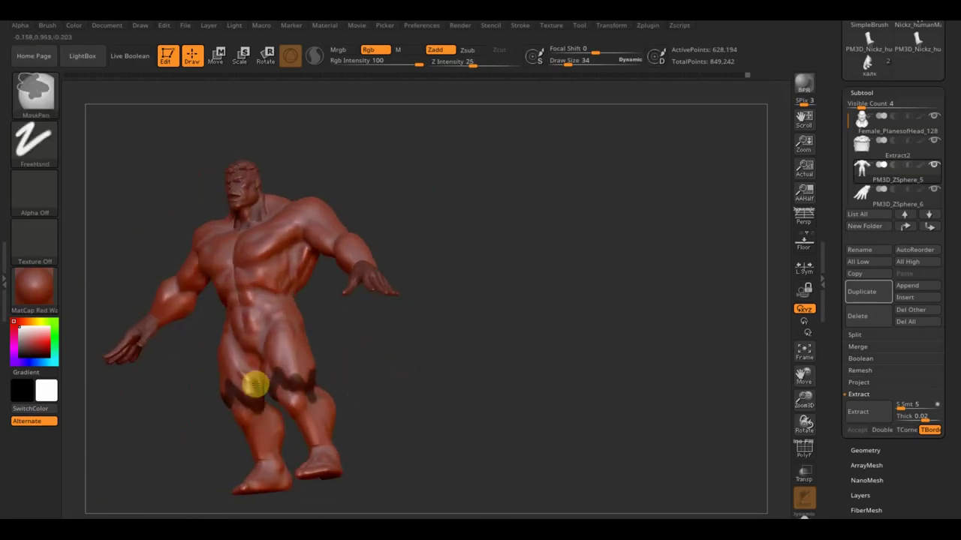
left_click_drag(318, 343, 412, 343, "shift")
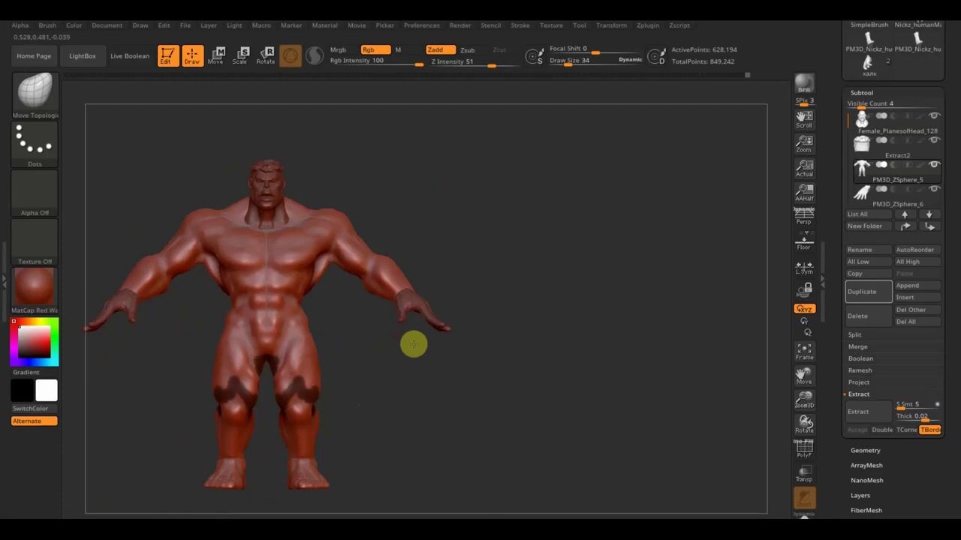
- Mask the whole hip and thigh region, then clear the mask from the knees
mouse_move(341, 368)
left_mouse_down("ctrl")
mouse_move(203, 328)
mouse_move(206, 308)
left_mouse_up("ctrl")
key("ctrl")
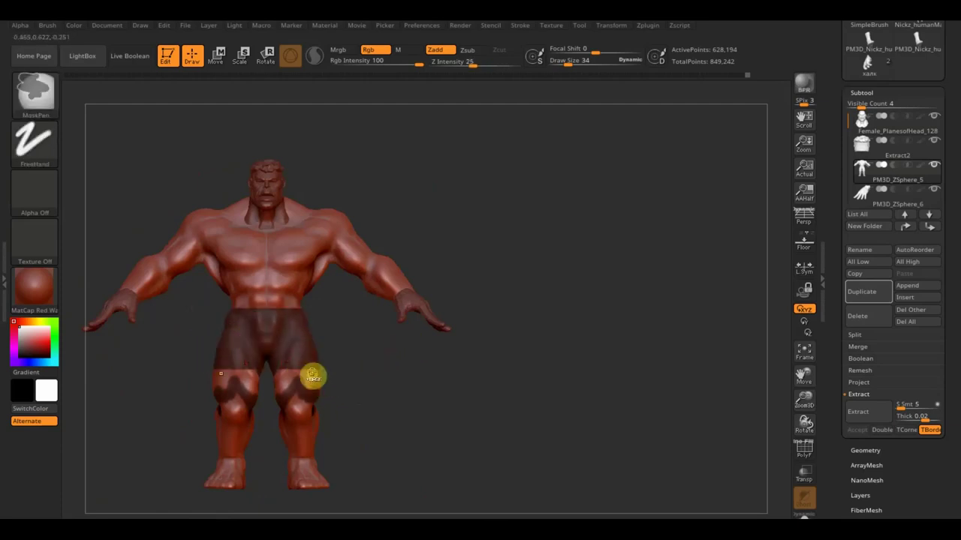
mouse_move(300, 365)
left_mouse_down("ctrl+alt")
mouse_move(279, 392)
mouse_move(320, 381)
mouse_move(350, 397)
mouse_move(306, 399)
left_mouse_up("ctrl+alt")
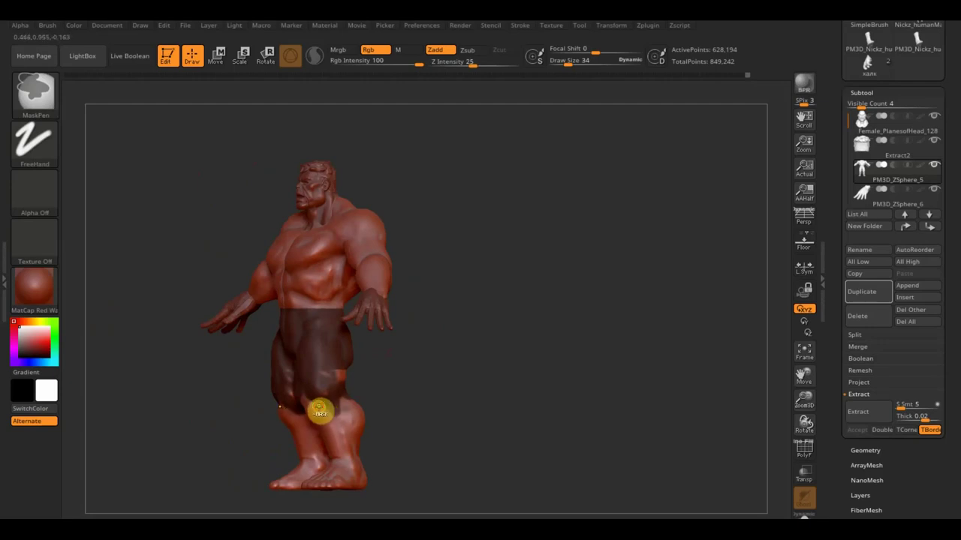
mouse_move(343, 430)
left_mouse_down("ctrl")
mouse_move(332, 388)
mouse_move(344, 375)
mouse_move(376, 386)
mouse_move(361, 388)
left_mouse_up("ctrl")
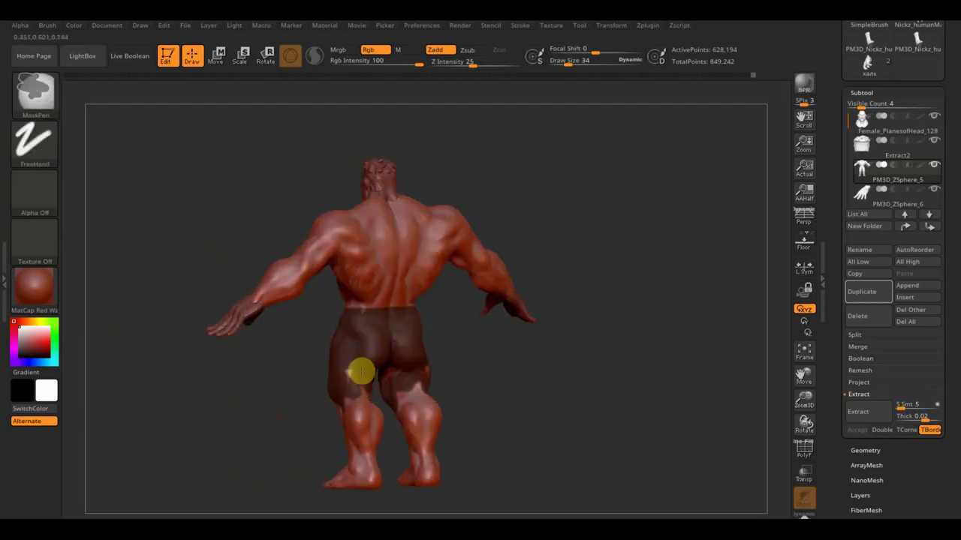
key("b")
key("m")
key("t")
mouse_move(435, 360)
left_mouse_down()
mouse_move(467, 323)
mouse_move(433, 387)
mouse_move(480, 443)
mouse_move(562, 416)
mouse_move(656, 400)
mouse_move(653, 423)
left_mouse_up()
key("ctrl")
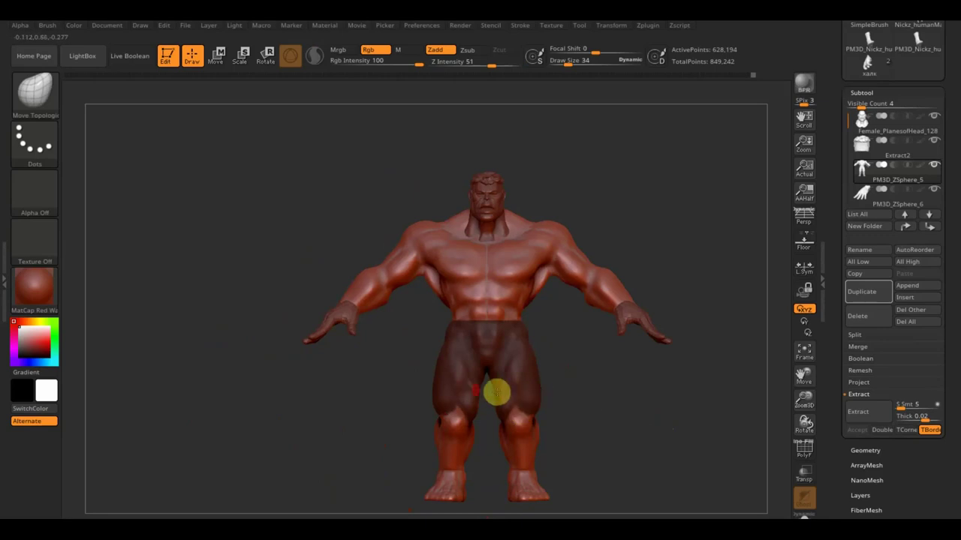
- Touch up the shorts mask edges while orbiting around the hips and thighs
key("ctrl")
key("ctrl")
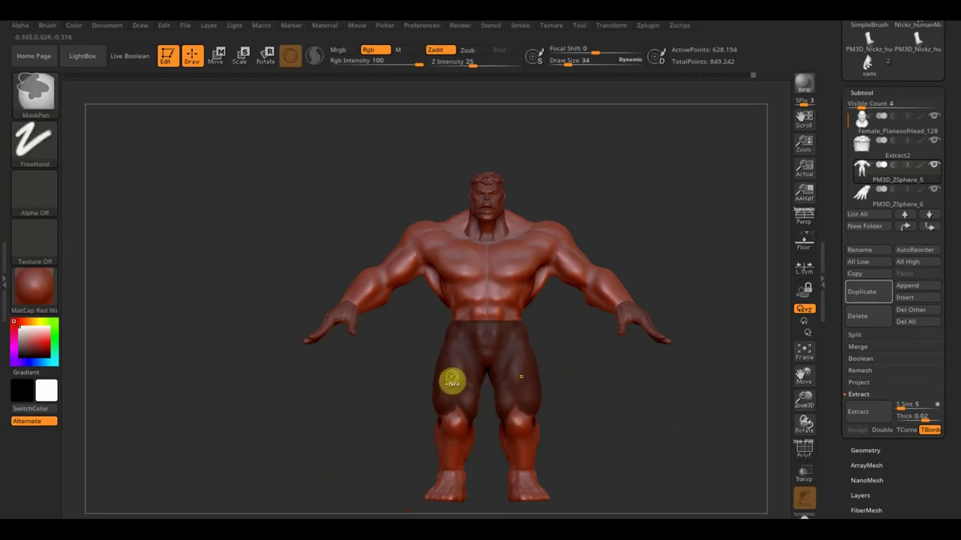
key("ctrl")
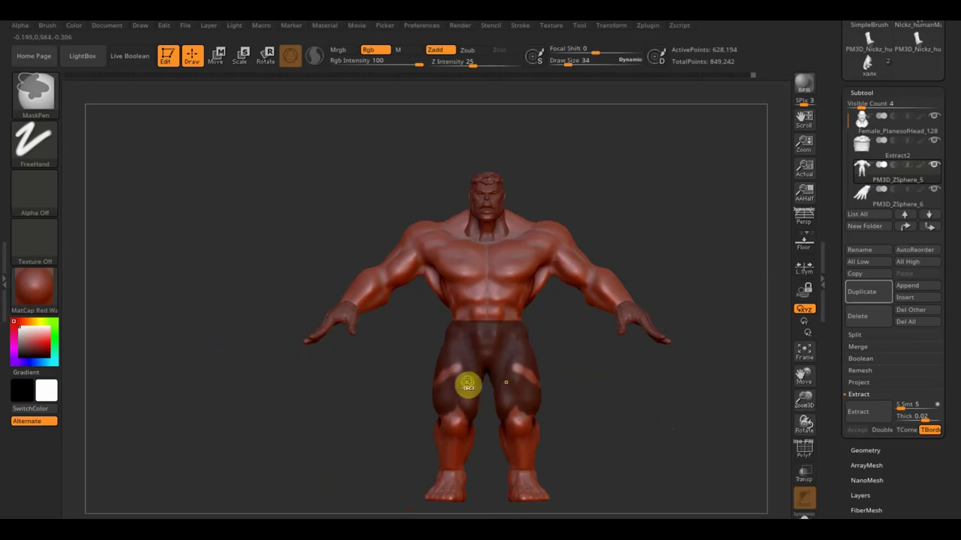
right_click_drag(456, 385, 433, 379)
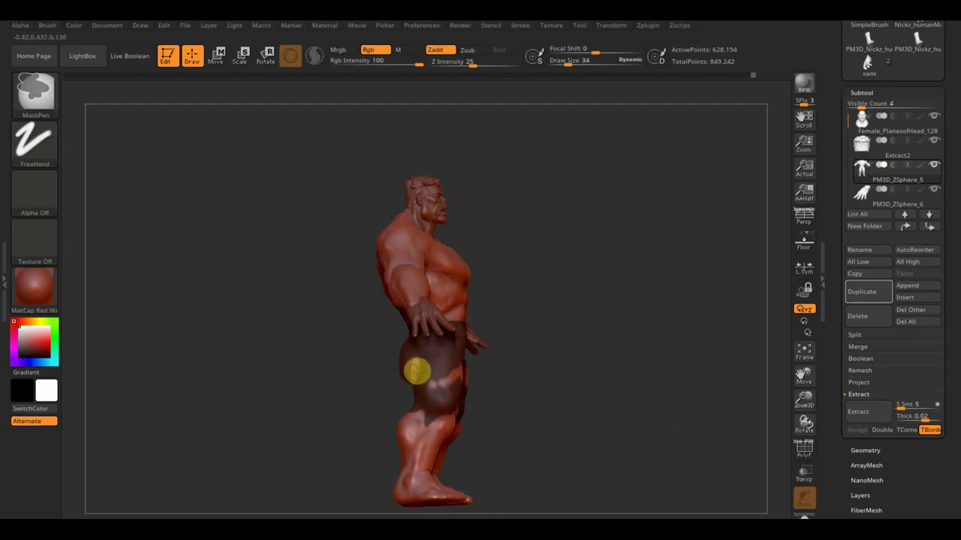
mouse_move(418, 366)
right_mouse_down()
mouse_move(613, 371)
mouse_move(562, 376)
right_mouse_up()
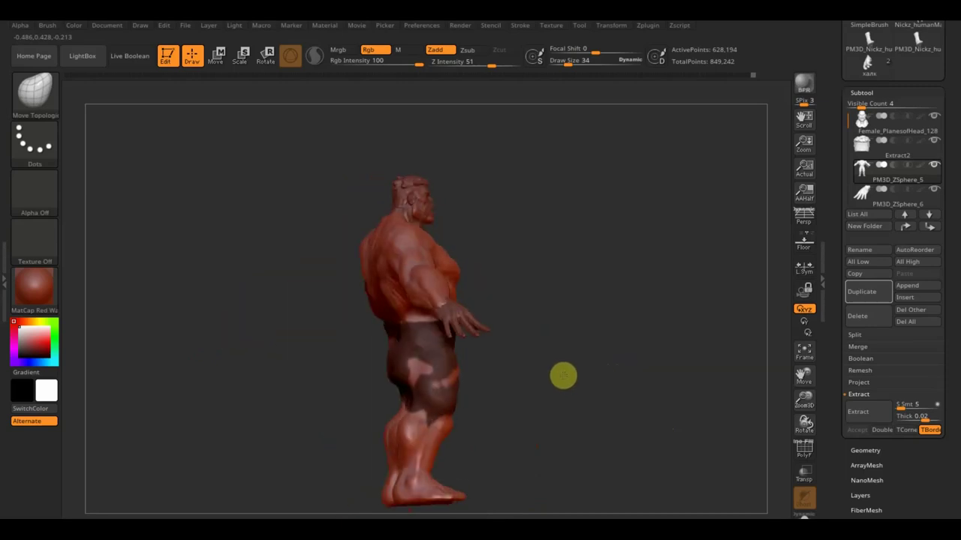
right_click_drag(628, 223, 567, 255)
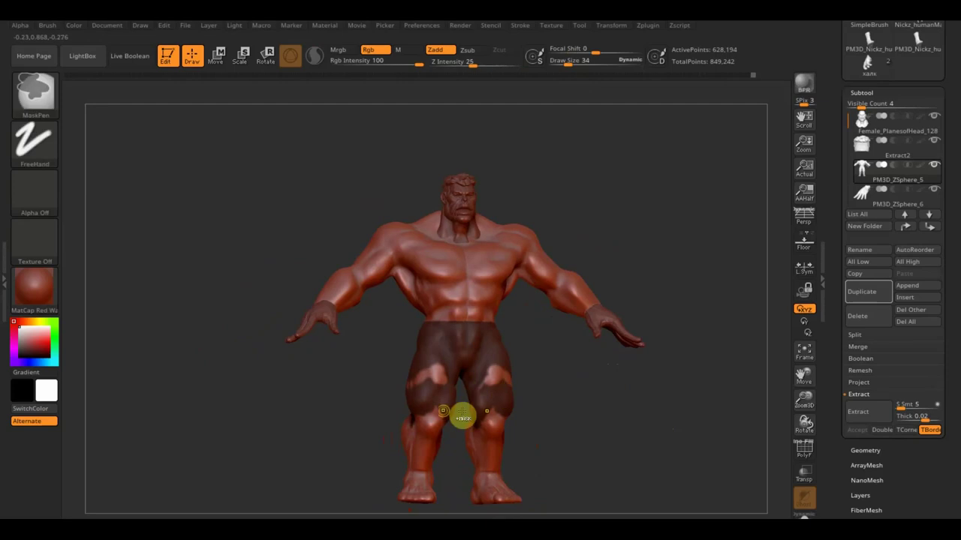
right_click_drag(541, 386, 566, 401)
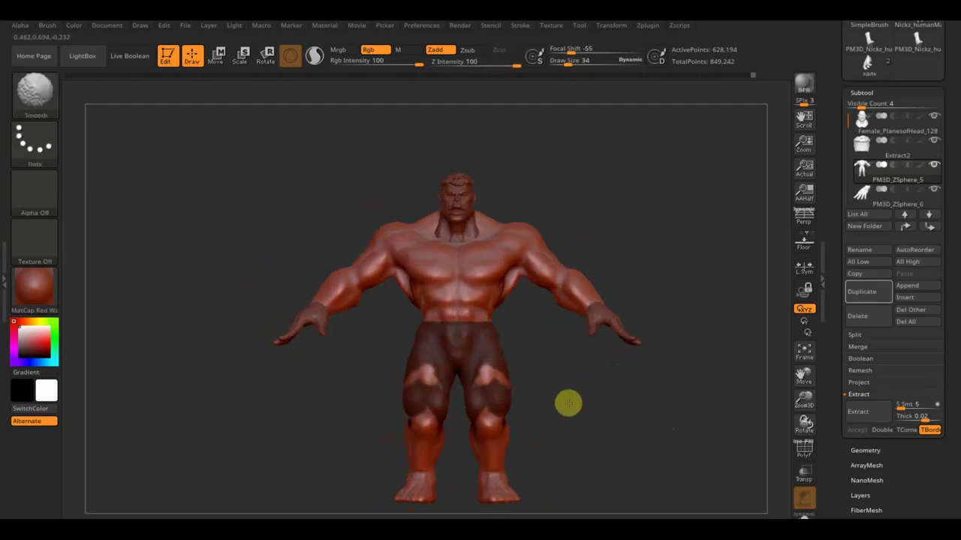
key("ctrl")
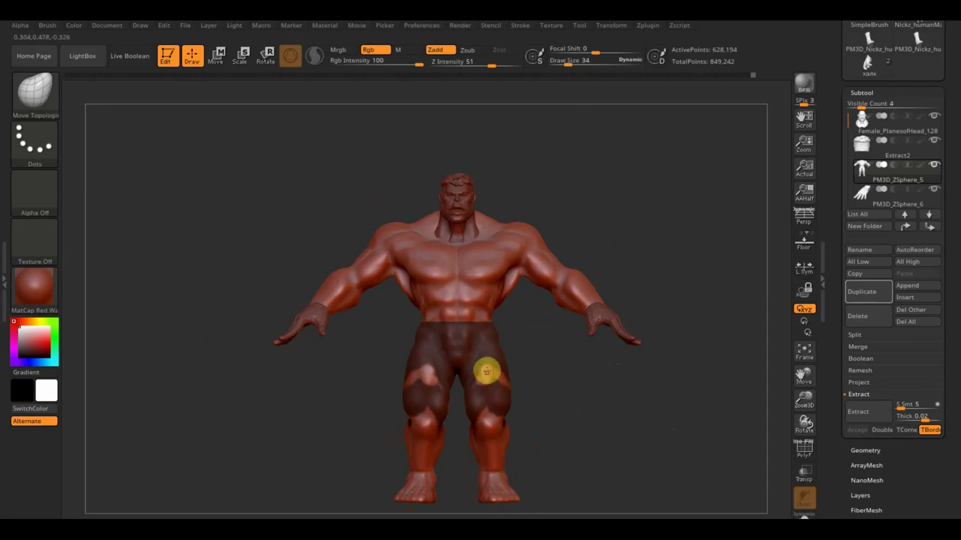
key("ctrl")
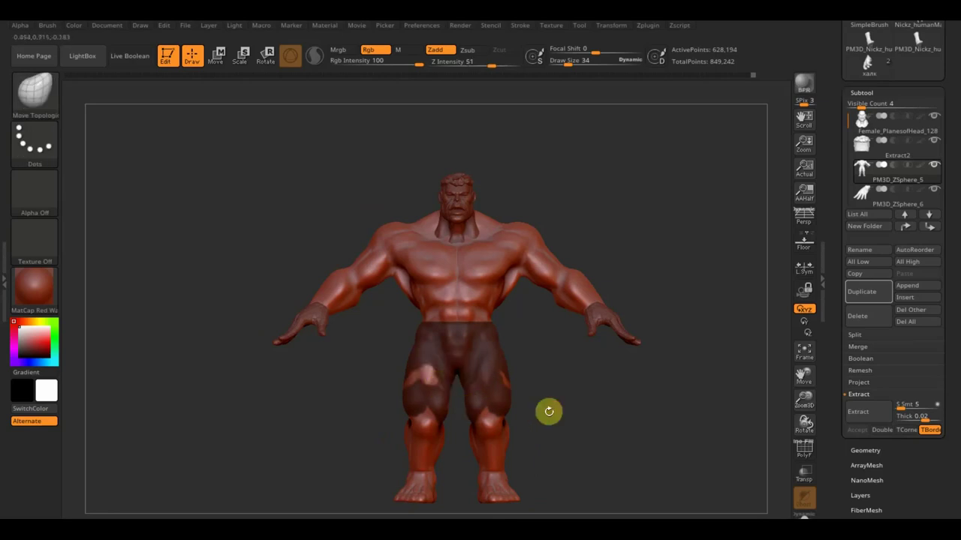
left_click_drag(572, 401, 510, 410)
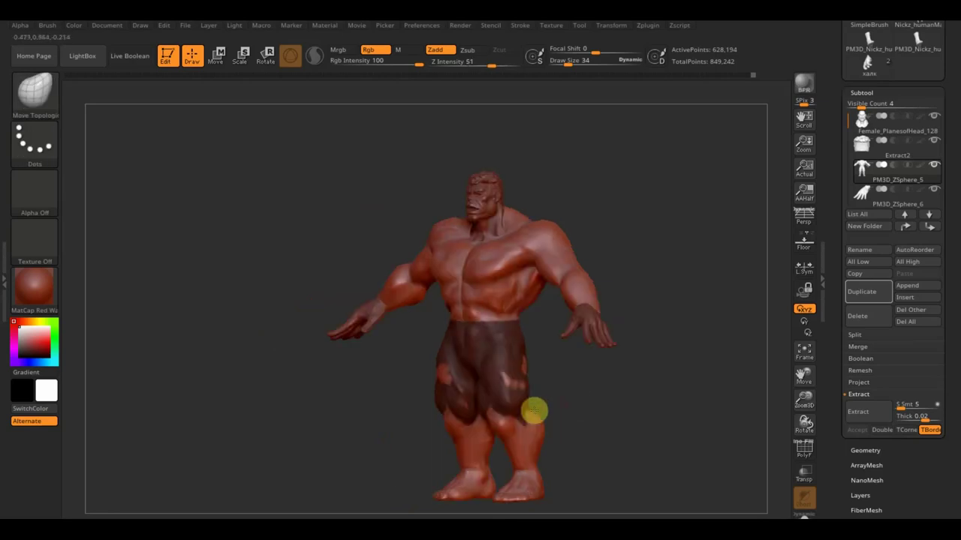
left_click_drag(572, 371, 545, 386)
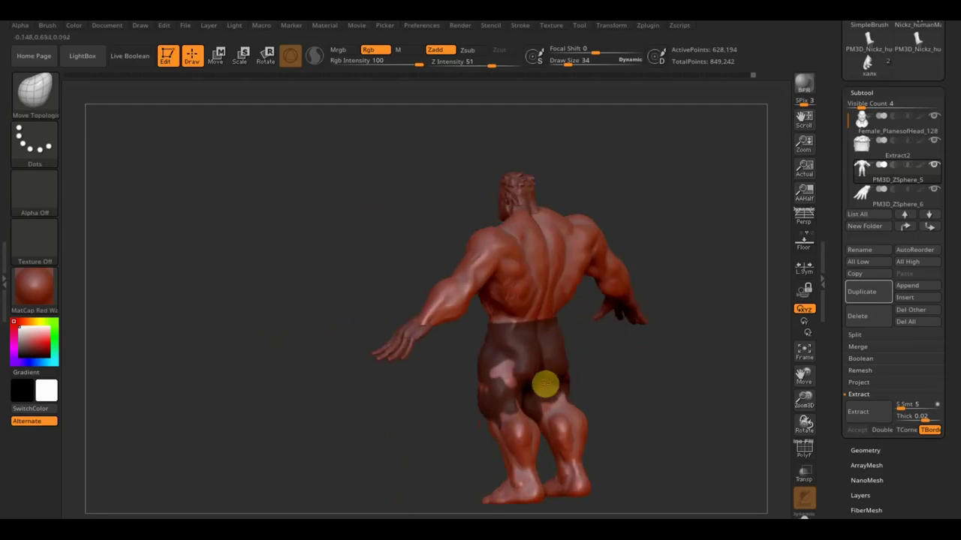
key("ctrl")
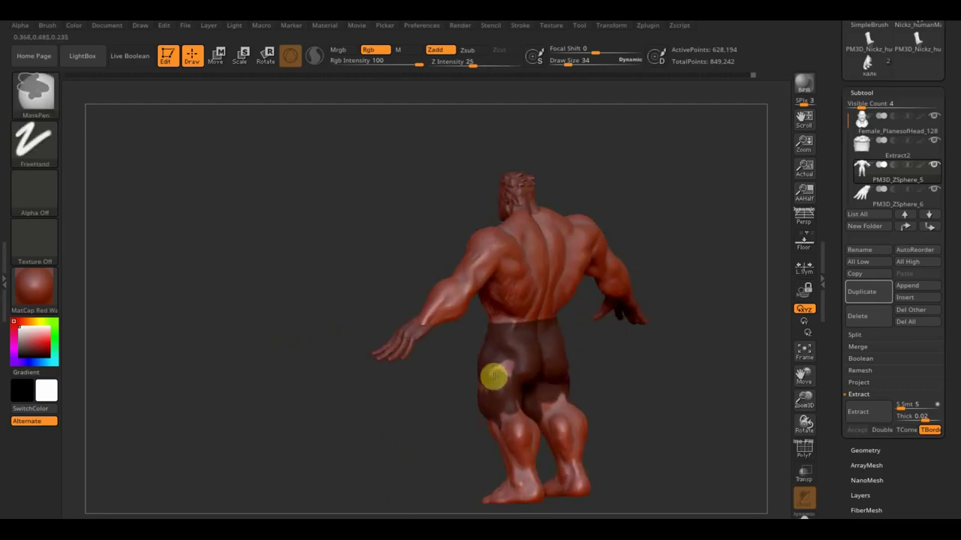
mouse_move(505, 366)
left_mouse_down()
mouse_move(622, 362)
mouse_move(675, 345)
left_mouse_up()
left_click_drag(598, 383, 659, 392)
- Lower Draw Size to 11 and fill the unmasked patches on the left thigh
left_click(564, 60)
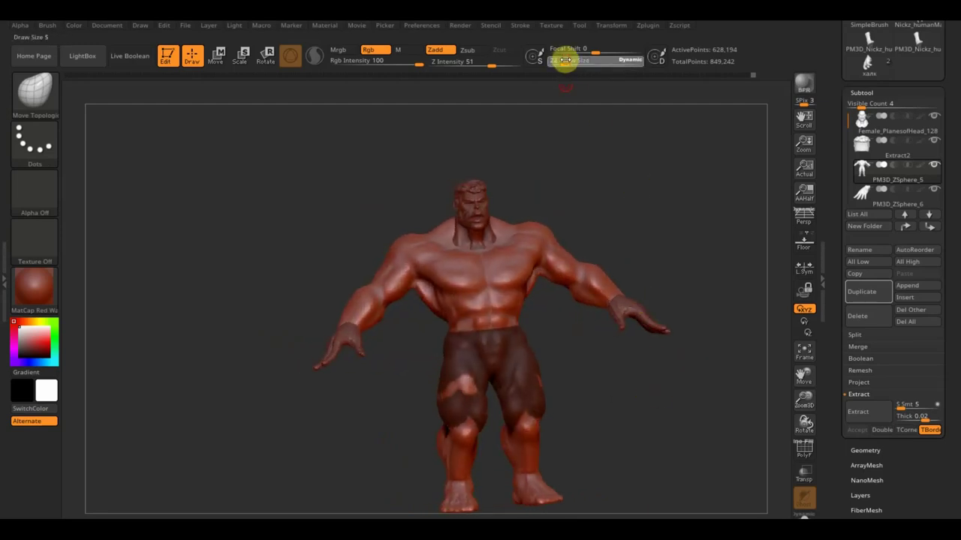
key("Return")
key("ctrl")
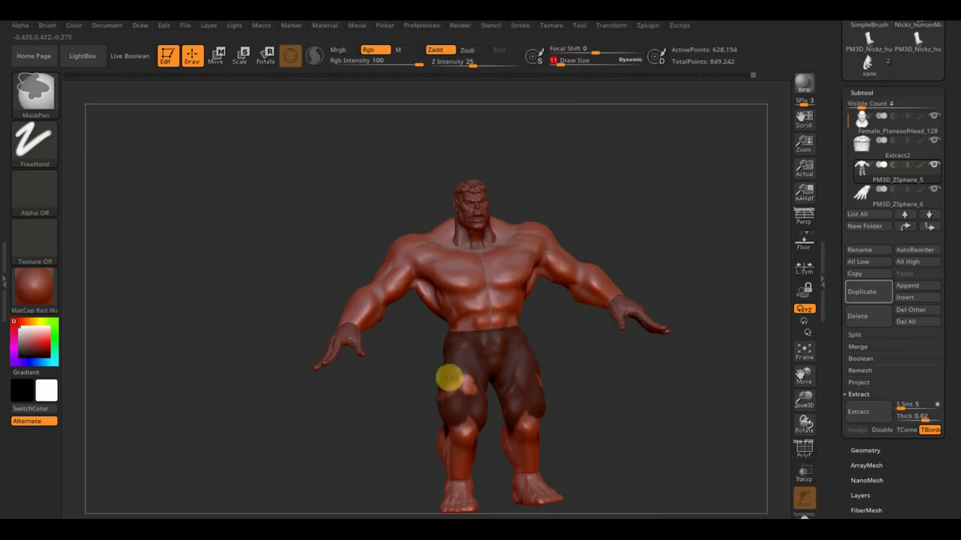
mouse_move(449, 400)
left_mouse_down("ctrl")
mouse_move(443, 382)
mouse_move(461, 397)
mouse_move(469, 377)
left_mouse_up("ctrl")
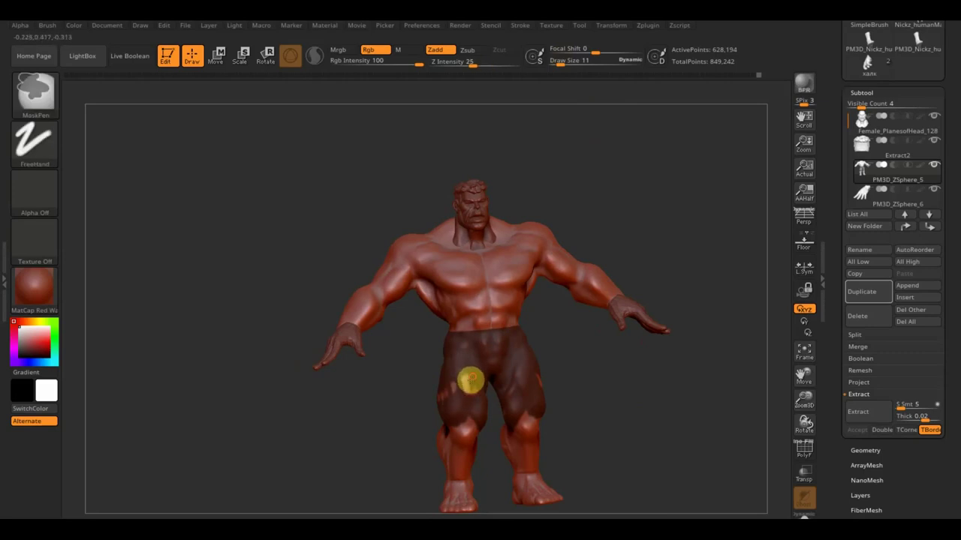
left_click_drag(605, 389, 601, 412)
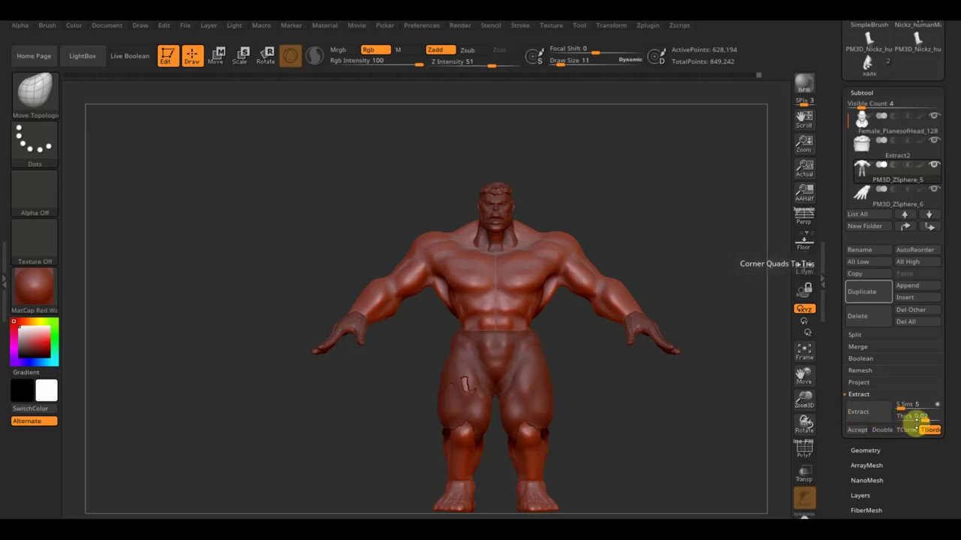
- Thin the Extract thickness, preview the shorts shell and accept it as subtool Extract4
left_click_drag(928, 423, 925, 419)
type("0.00026")
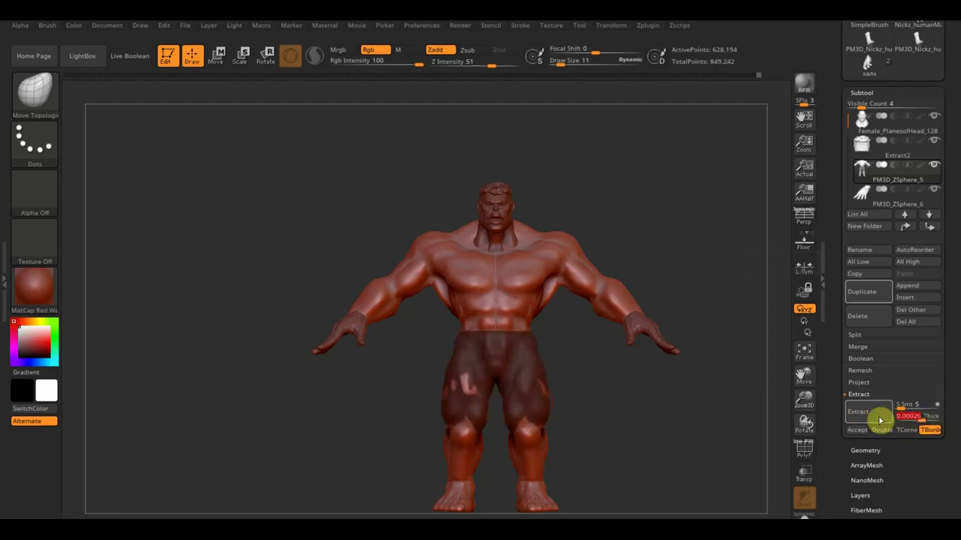
left_click(875, 416)
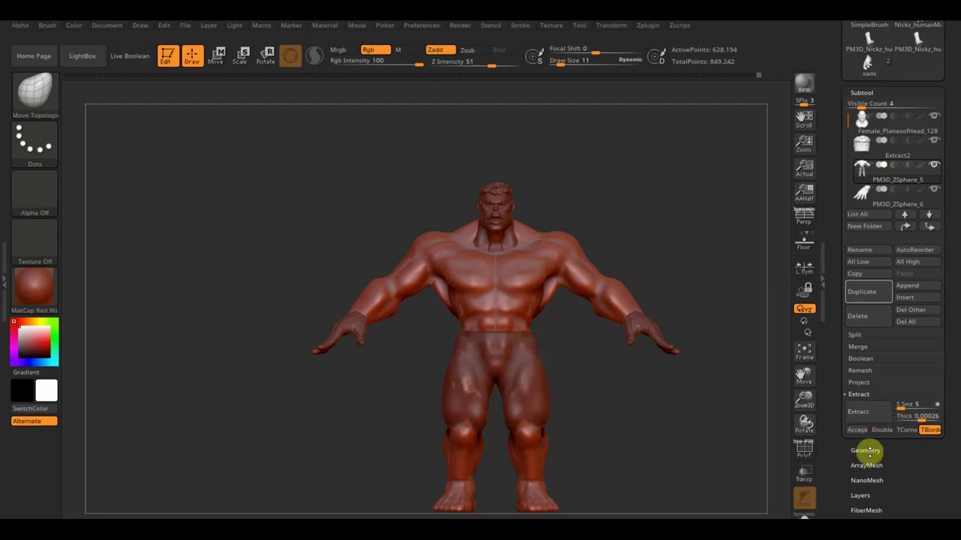
left_click(857, 431)
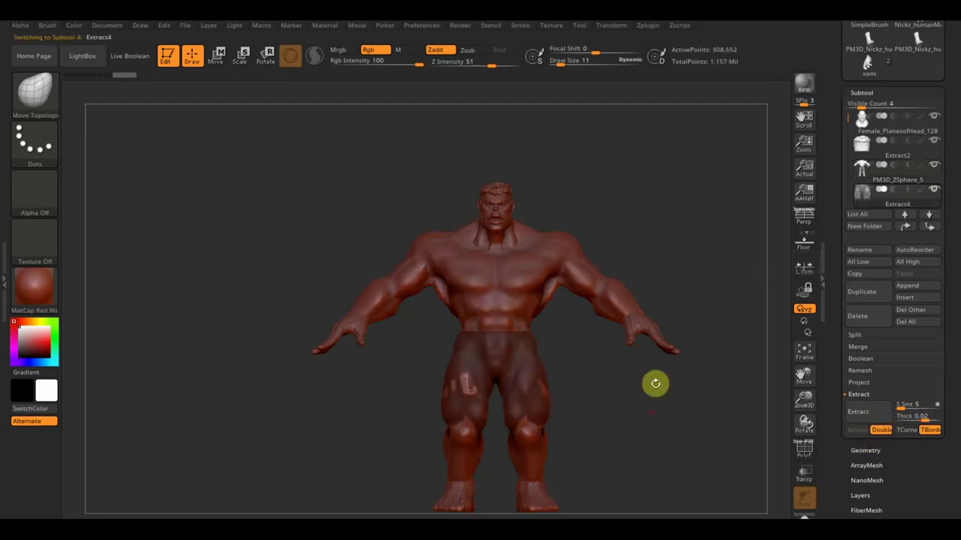
left_click_drag(939, 480, 940, 405)
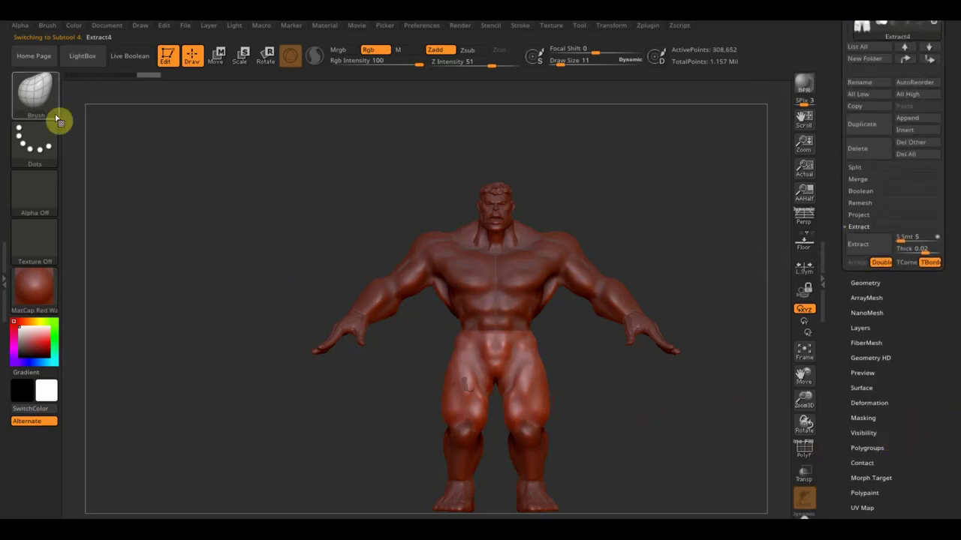
- Switch to Move Topologic, DynaMesh the body at 424, inspect the hips, then undo the remesh
left_click(30, 103)
left_click(103, 105)
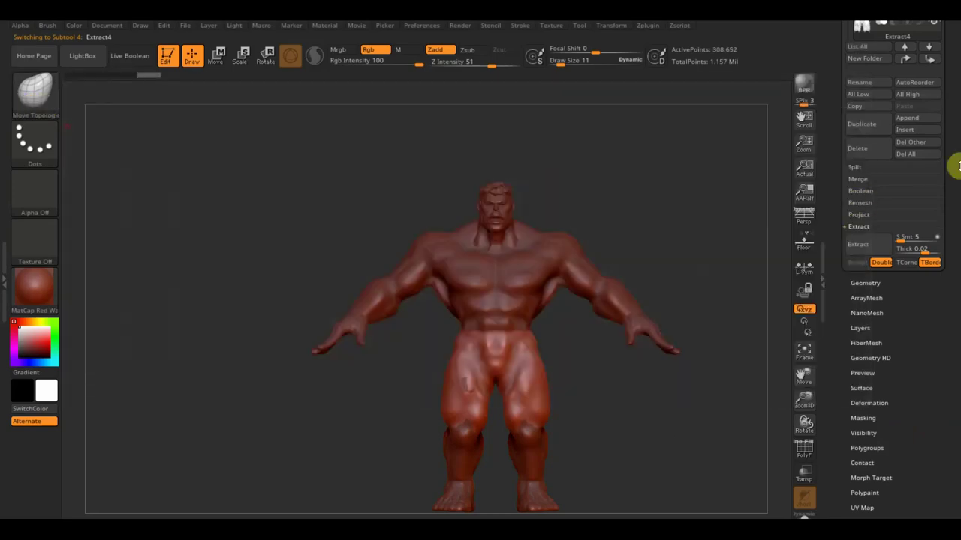
left_click(869, 282)
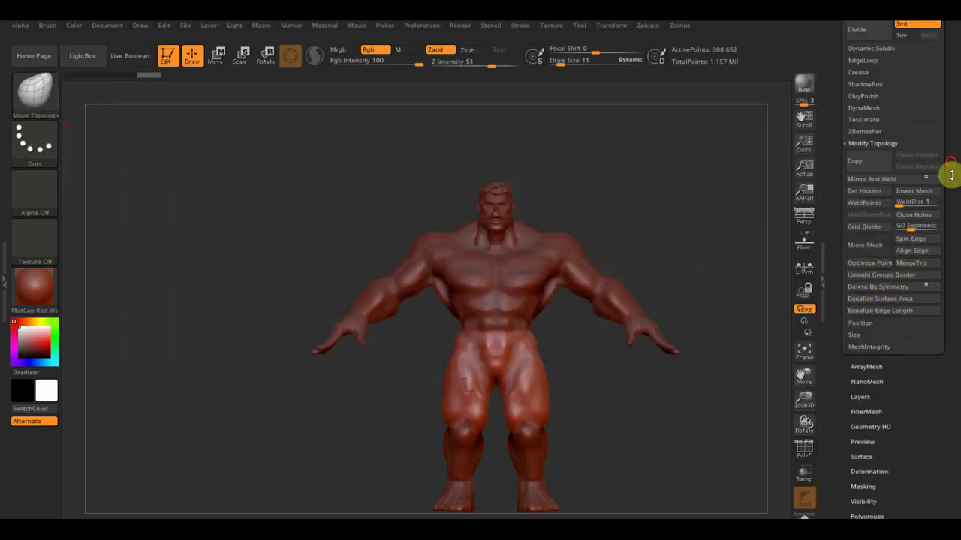
left_click_drag(951, 171, 951, 240)
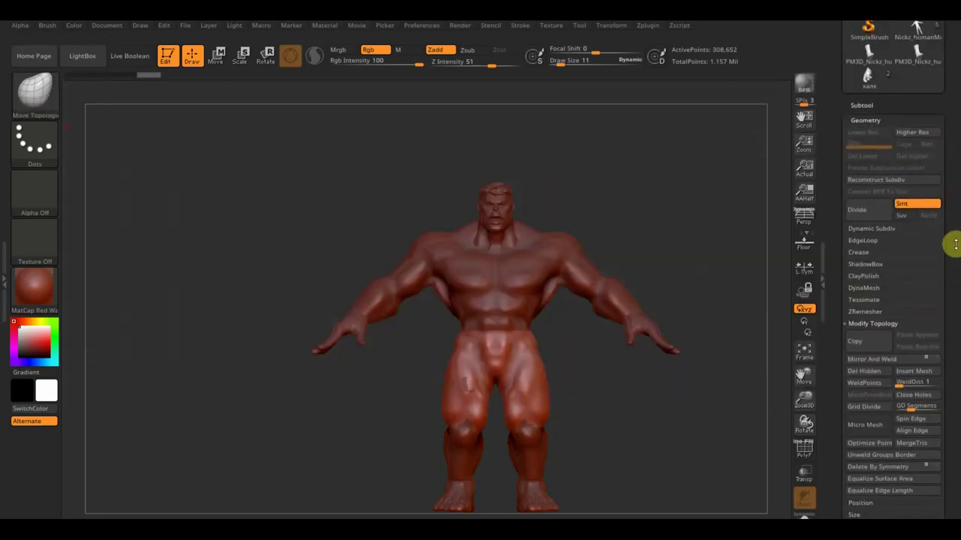
left_click(865, 288)
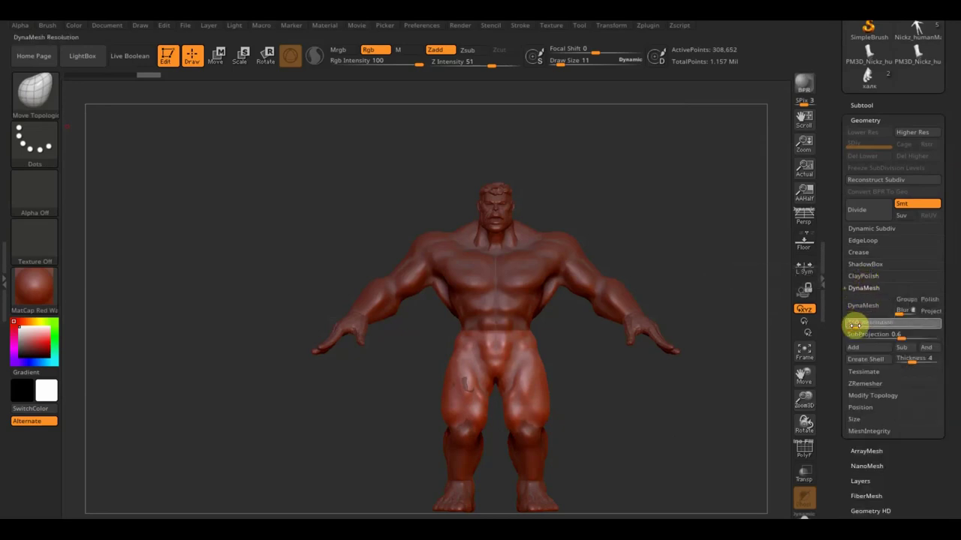
left_click(879, 310)
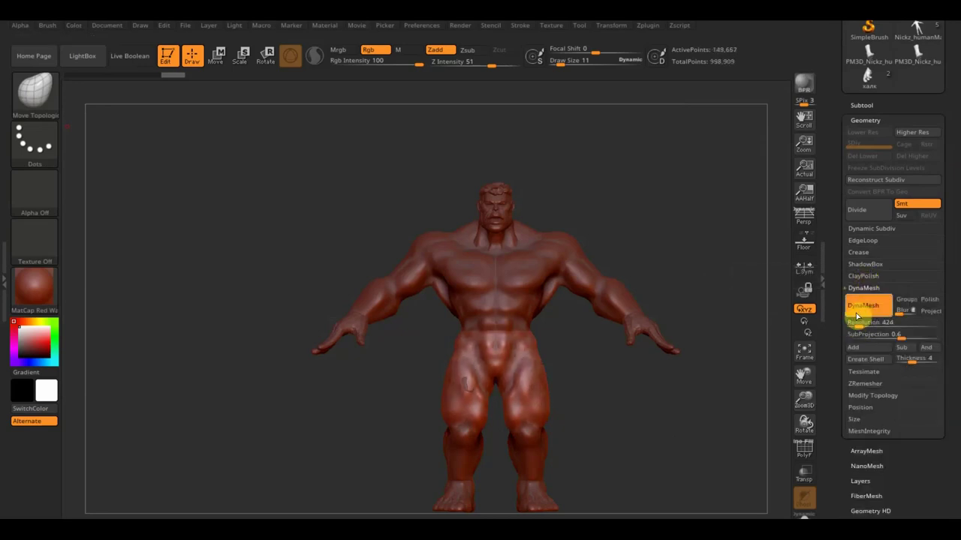
left_click_drag(653, 390, 686, 457, "alt")
mouse_move(697, 423)
left_mouse_down("alt")
mouse_move(588, 380)
mouse_move(613, 422)
mouse_move(630, 378)
mouse_move(592, 343)
left_mouse_up("alt")
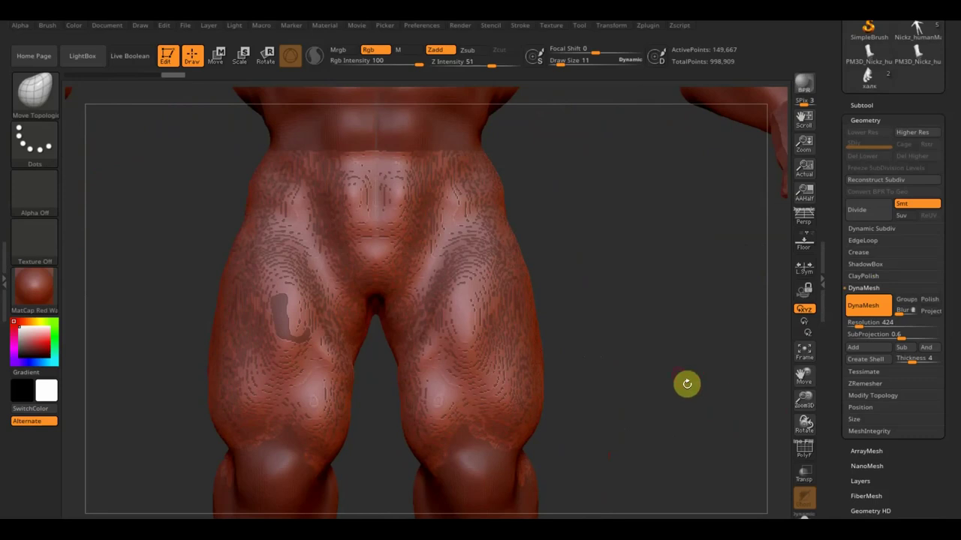
key("ctrl+z")
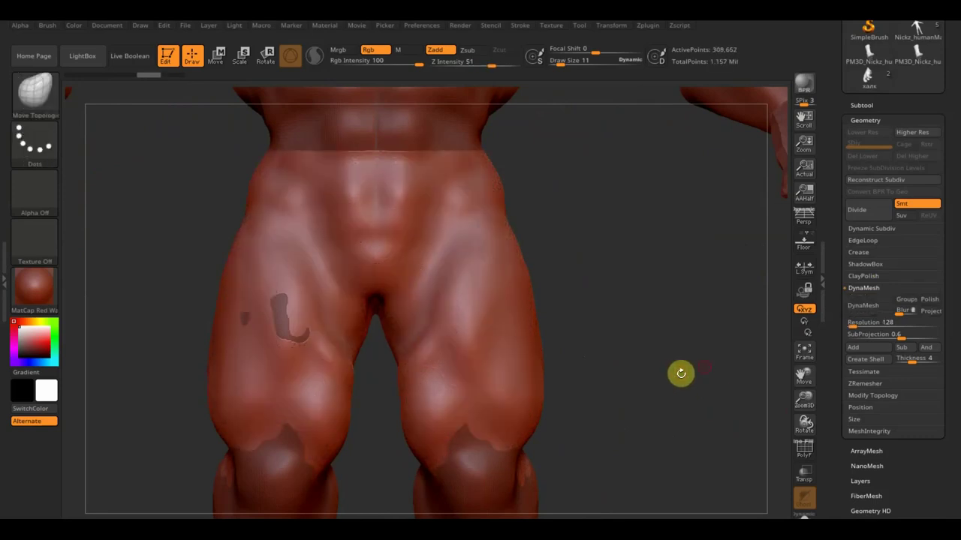
left_click_drag(935, 463, 926, 381)
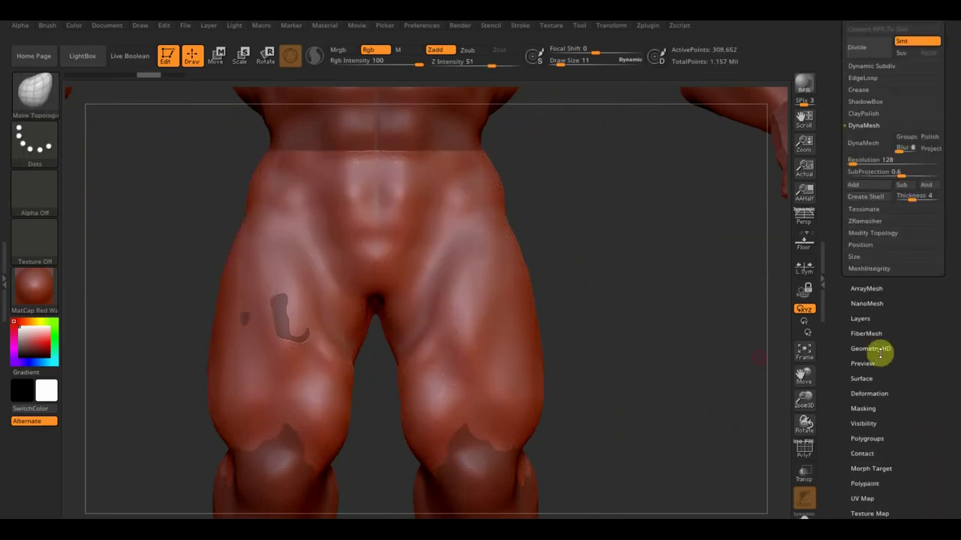
- Inflate the shorts to about 13, then DynaMesh them at resolution 600
left_click(868, 393)
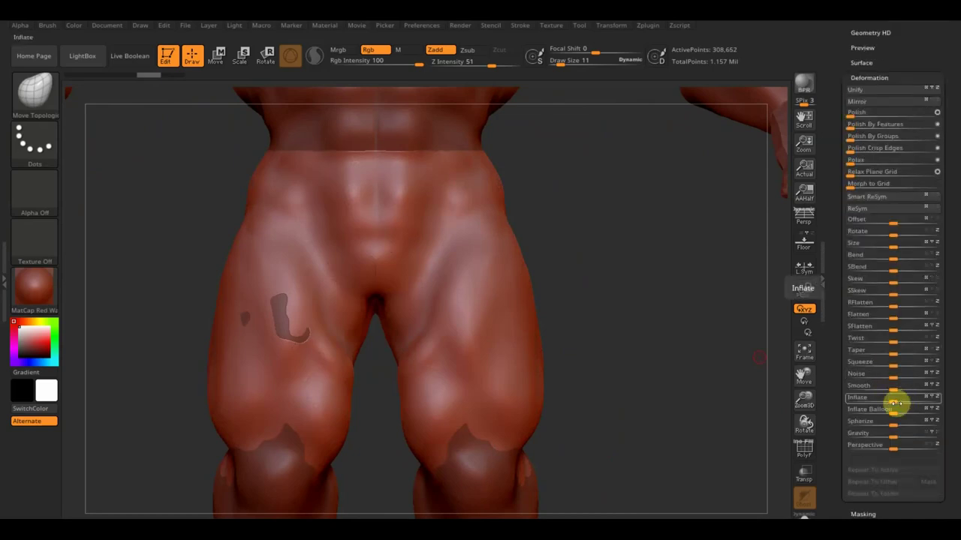
left_click_drag(894, 400, 900, 399)
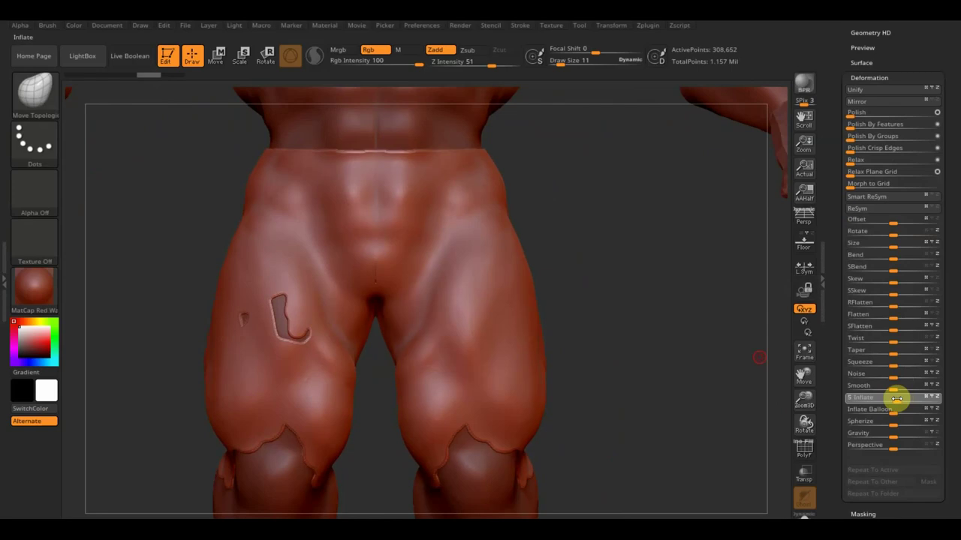
scroll(915, 90, "up", 3)
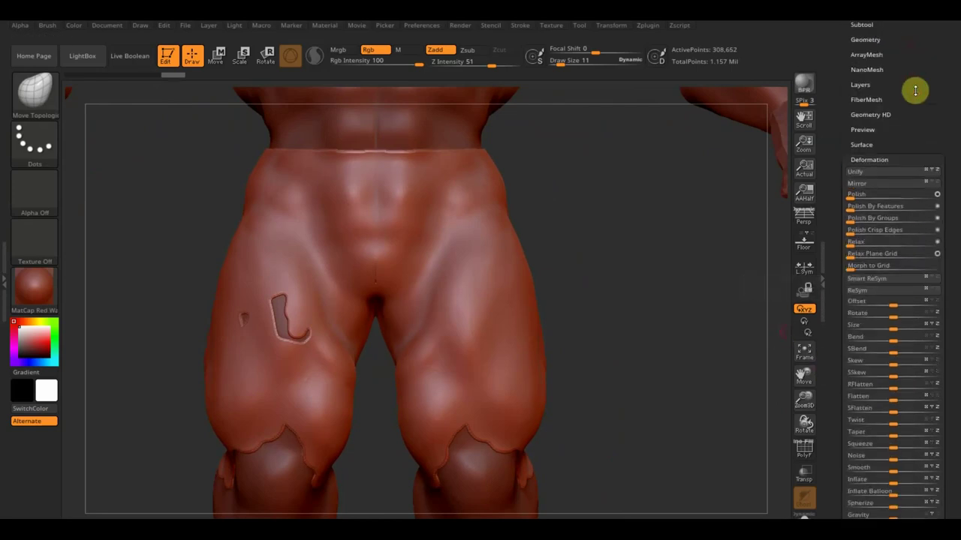
scroll(909, 90, "up", 3)
left_click(869, 144)
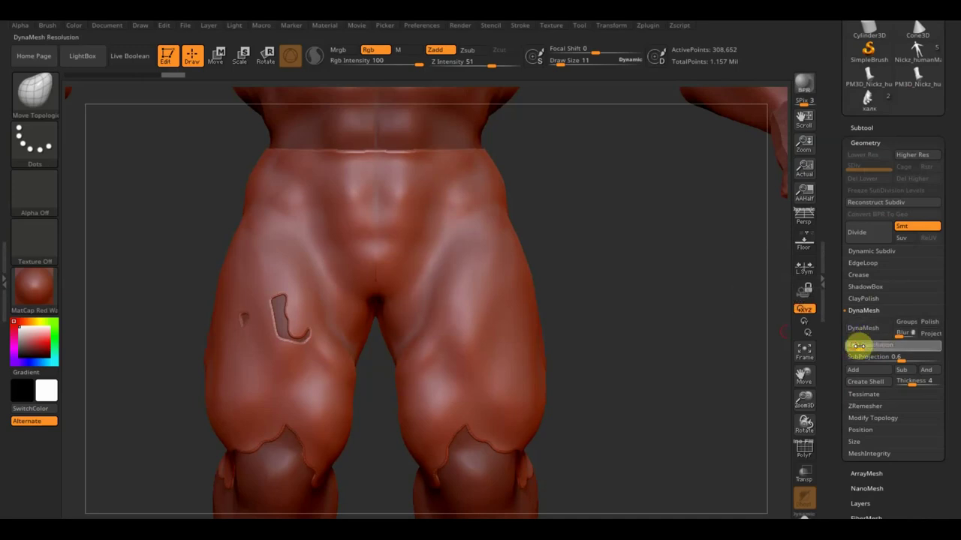
left_click(859, 335)
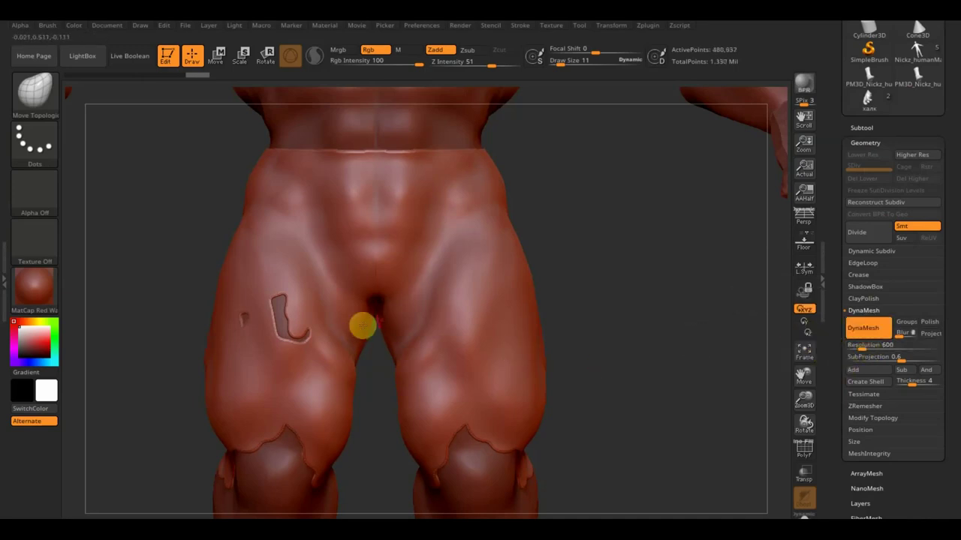
- With an enlarged ClayBuildup brush, sculpt mirrored creases over the hips, groin and inner thighs
left_click(34, 92)
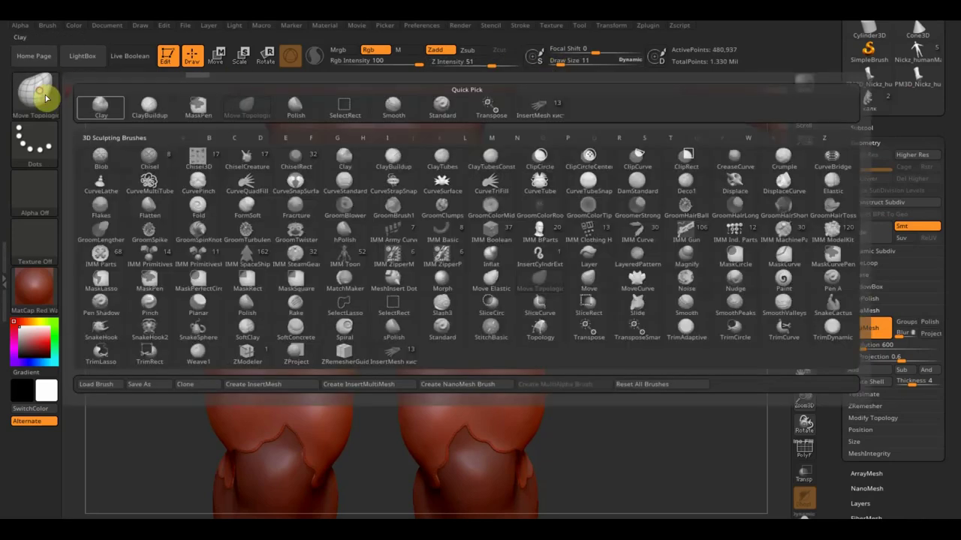
left_click(143, 106)
left_click_drag(564, 59, 572, 64)
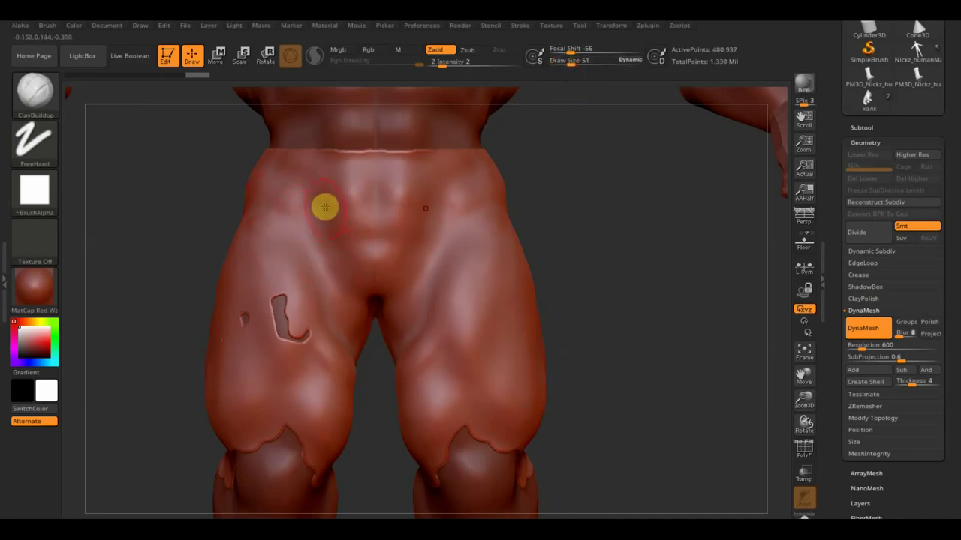
mouse_move(328, 219)
left_mouse_down()
mouse_move(303, 236)
mouse_move(321, 209)
left_mouse_up()
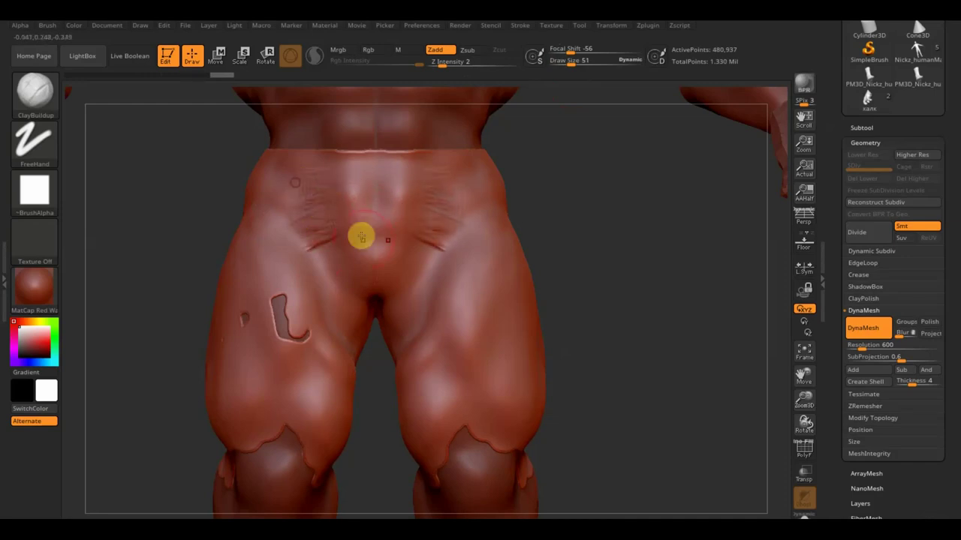
mouse_move(345, 250)
left_mouse_down()
mouse_move(324, 278)
mouse_move(343, 307)
left_mouse_up()
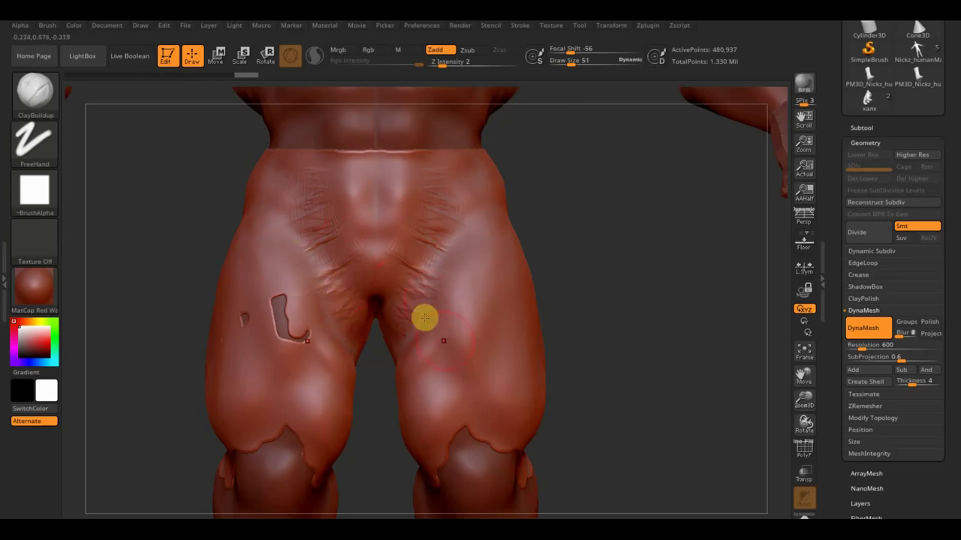
mouse_move(400, 349)
left_mouse_down()
mouse_move(413, 306)
mouse_move(454, 269)
left_mouse_up()
left_click_drag(443, 227, 485, 215)
mouse_move(394, 244)
left_mouse_down()
mouse_move(328, 266)
mouse_move(361, 225)
mouse_move(359, 199)
mouse_move(332, 200)
mouse_move(356, 206)
mouse_move(342, 241)
mouse_move(330, 220)
mouse_move(283, 203)
left_mouse_up()
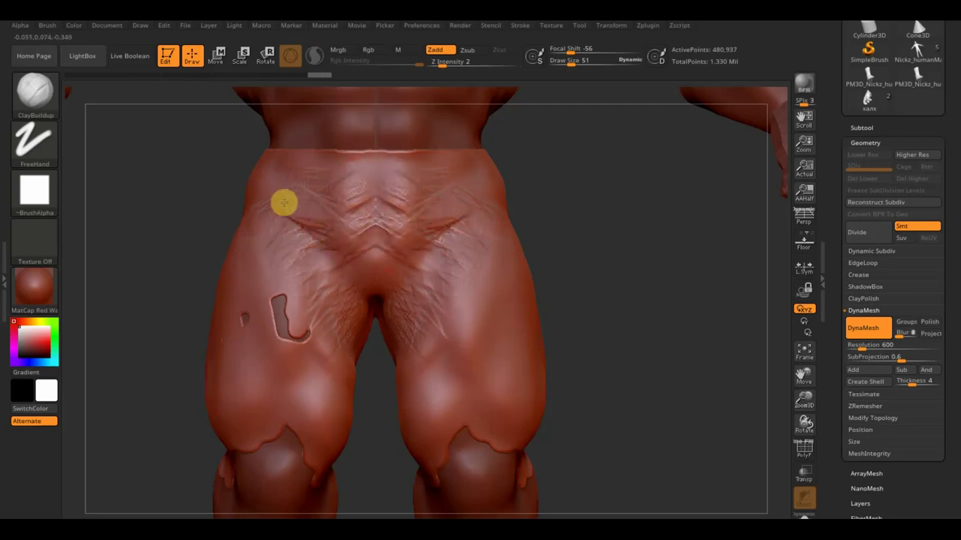
left_click_drag(572, 60, 558, 67)
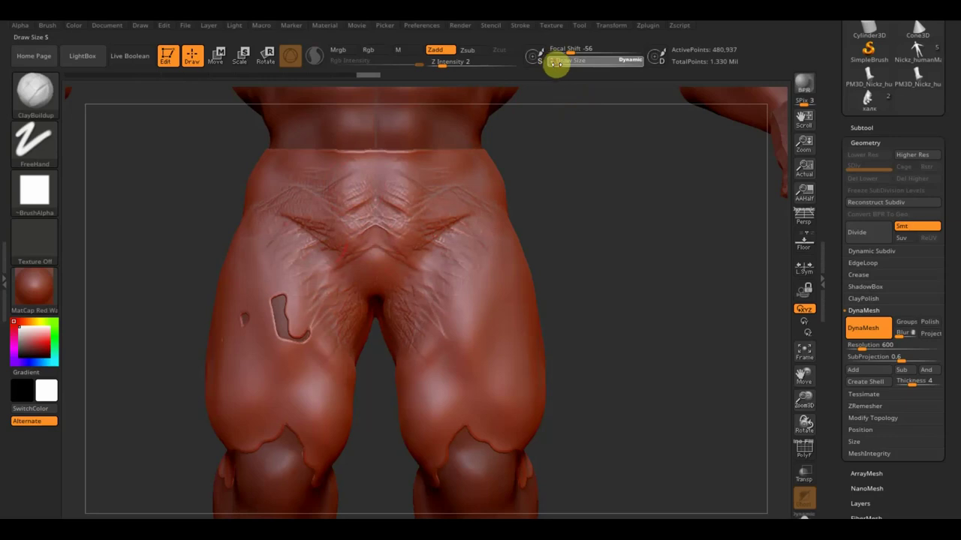
- Switch to the Standard brush and raise fold ridges along the groin crease and left side
left_click(34, 92)
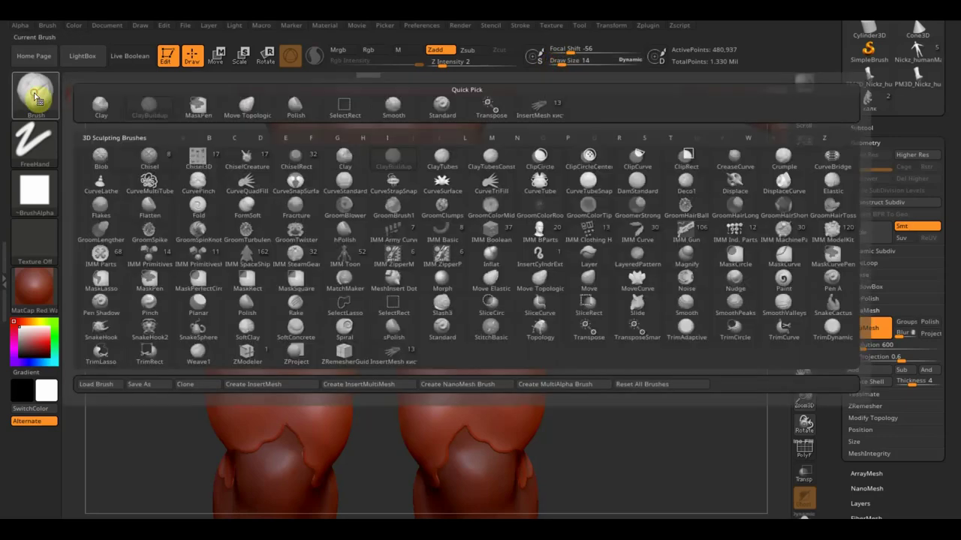
left_click(445, 110)
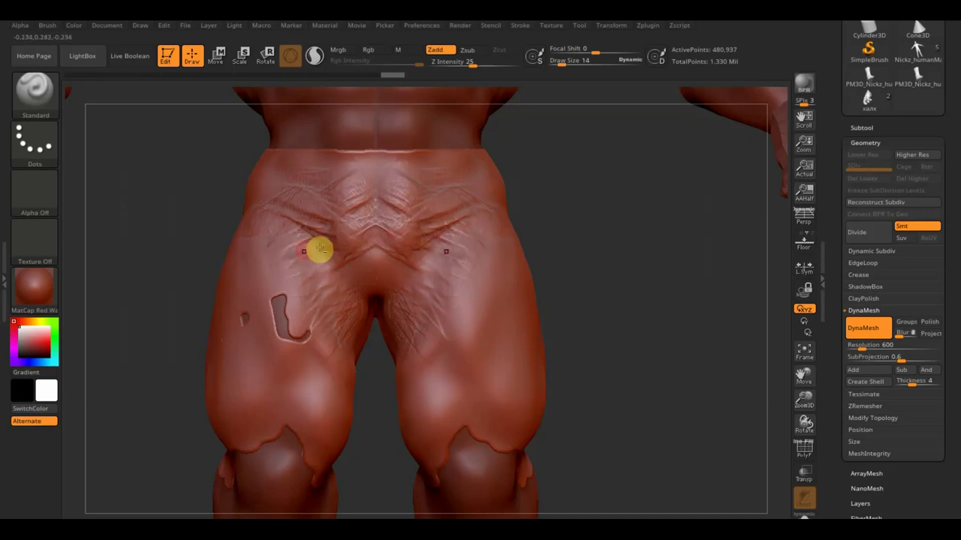
mouse_move(335, 260)
left_mouse_down()
mouse_move(332, 289)
mouse_move(350, 308)
mouse_move(328, 196)
mouse_move(304, 215)
left_mouse_up()
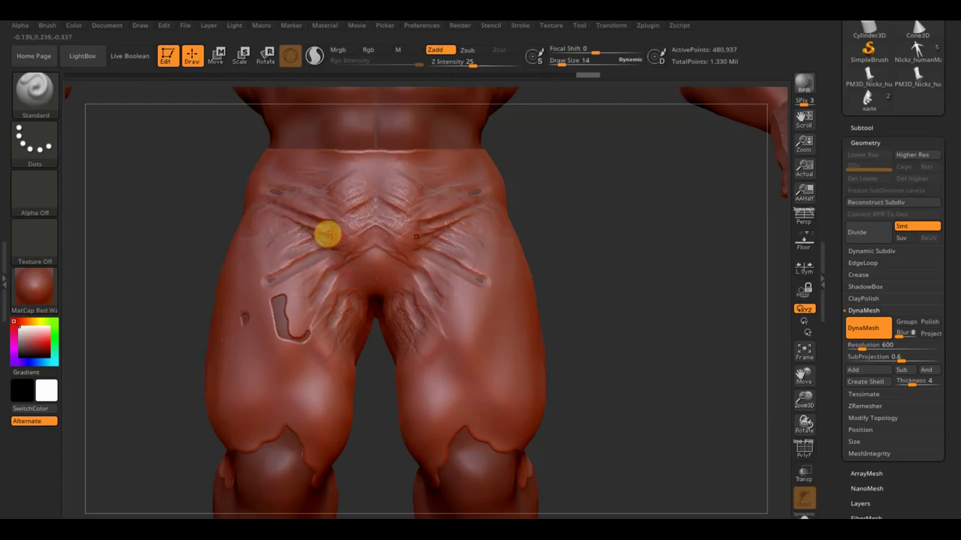
mouse_move(274, 272)
left_mouse_down()
mouse_move(309, 257)
mouse_move(310, 285)
mouse_move(337, 278)
mouse_move(335, 337)
left_mouse_up()
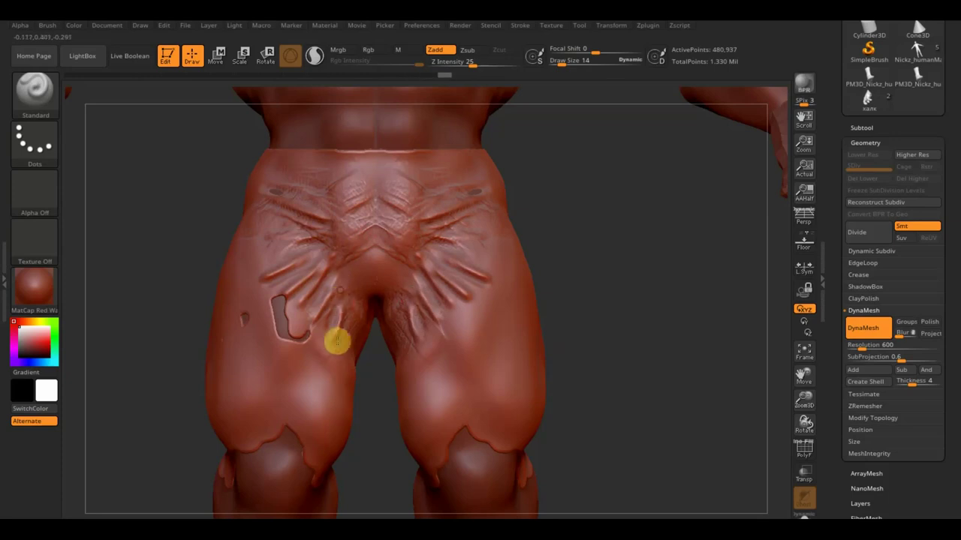
- With a smaller Draw Size, smooth the sculpted wrinkles into softer folds
left_click_drag(582, 64, 562, 63)
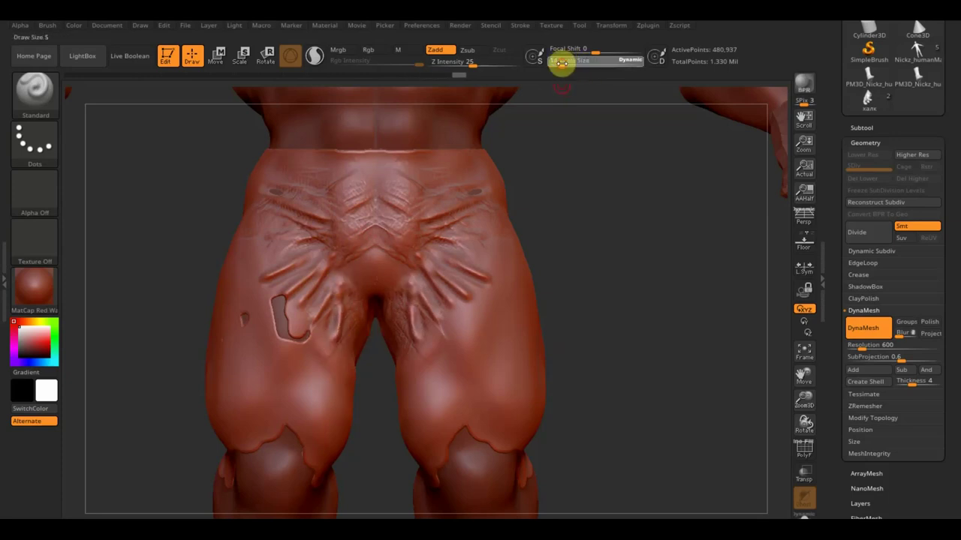
mouse_move(398, 217)
left_mouse_down("shift")
mouse_move(315, 223)
mouse_move(294, 347)
mouse_move(335, 315)
mouse_move(391, 320)
left_mouse_up("shift")
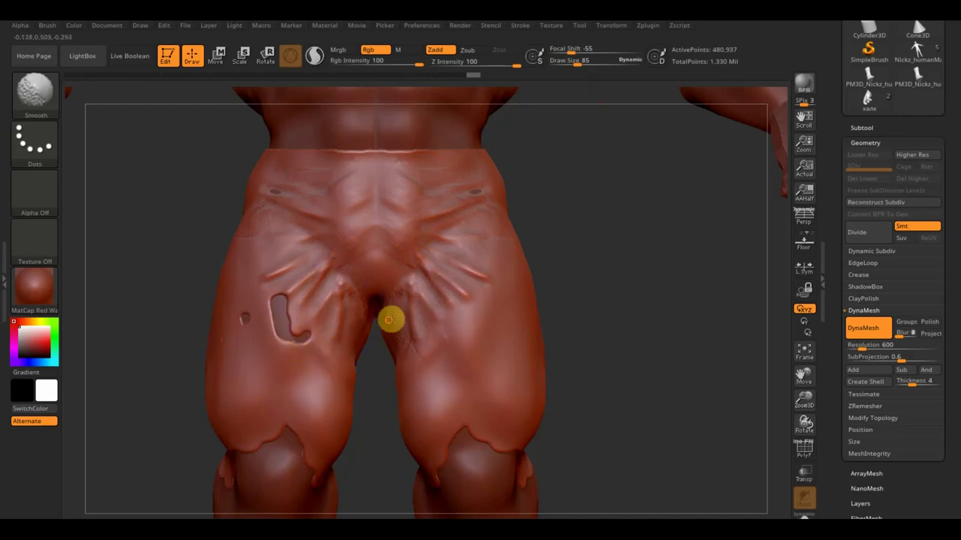
left_click_drag(298, 267, 413, 290, "shift")
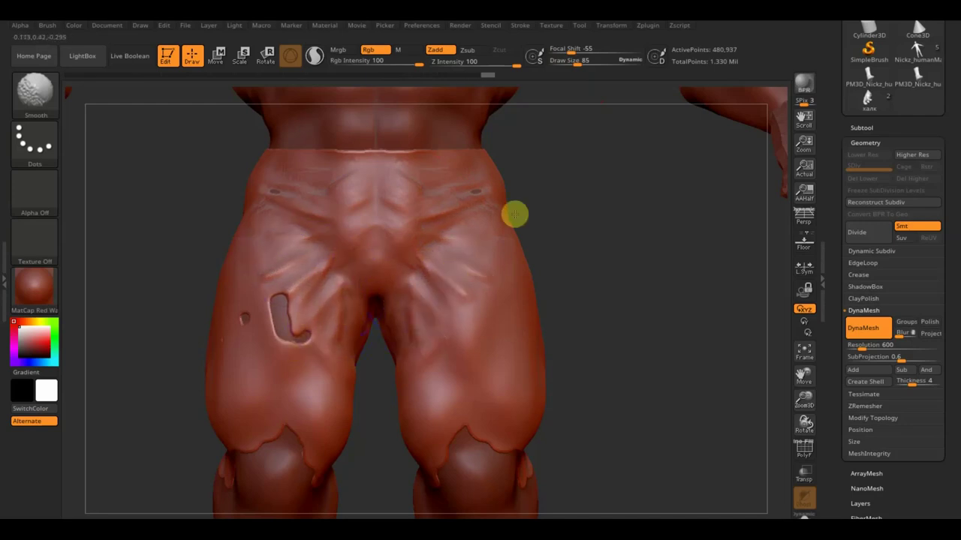
mouse_move(639, 281)
left_mouse_down()
mouse_move(644, 313)
mouse_move(624, 226)
mouse_move(624, 274)
mouse_move(578, 298)
mouse_move(566, 343)
mouse_move(579, 379)
mouse_move(572, 369)
left_mouse_up()
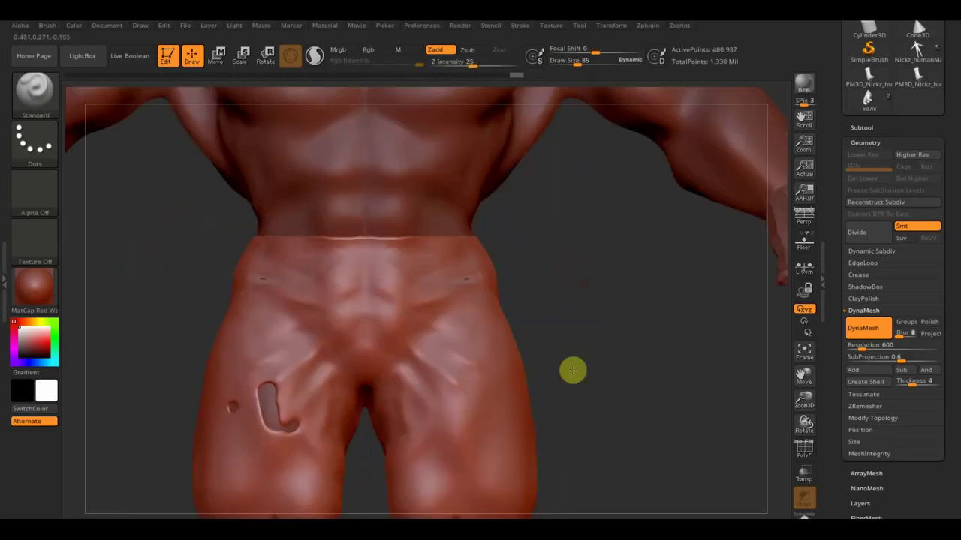
key("shift")
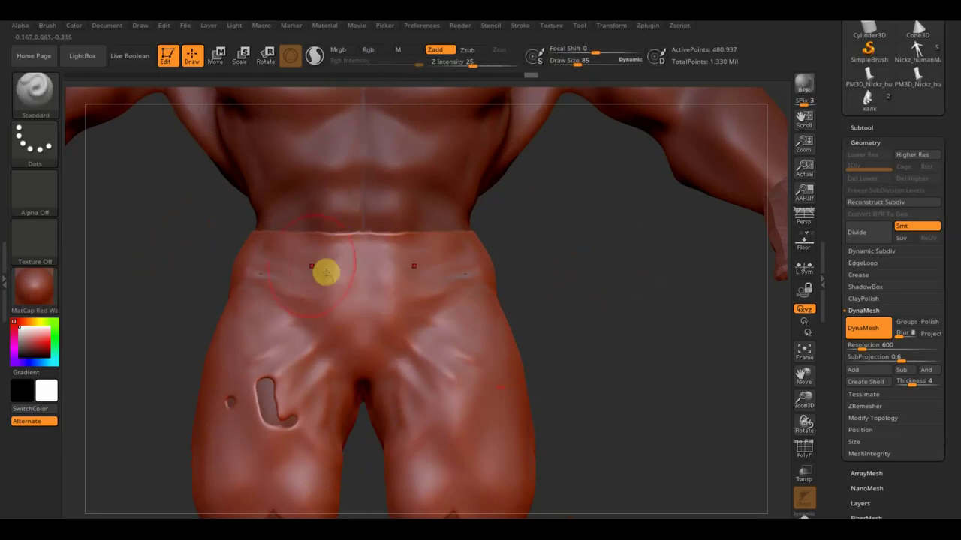
left_click(35, 101)
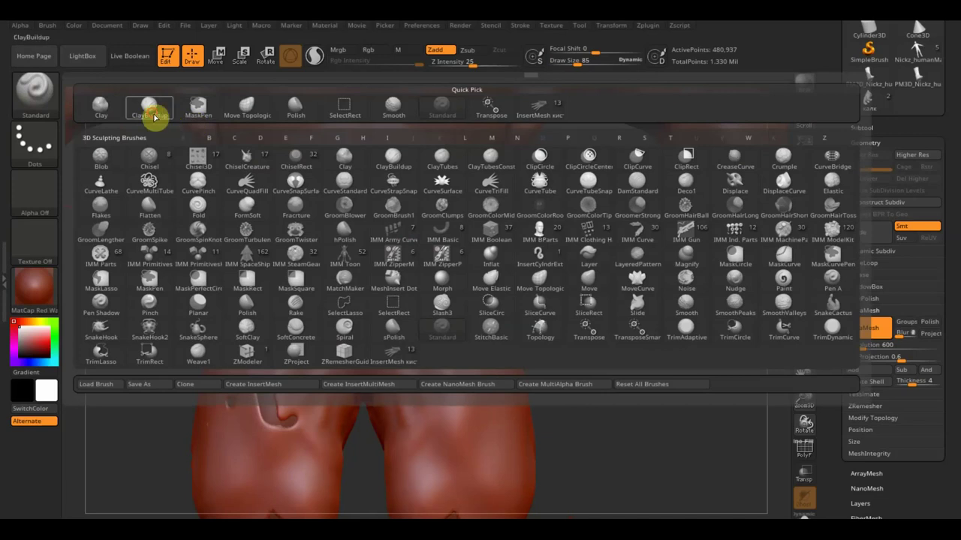
- With ClayBuildup, build waistband creases and soften the edges of the heart-shaped tear
left_click(155, 114)
mouse_move(297, 239)
left_mouse_down()
mouse_move(320, 270)
mouse_move(254, 266)
left_mouse_up()
mouse_move(328, 278)
left_mouse_down("shift")
mouse_move(332, 322)
mouse_move(262, 315)
mouse_move(326, 302)
mouse_move(392, 324)
mouse_move(343, 289)
mouse_move(337, 263)
mouse_move(302, 272)
left_mouse_up("shift")
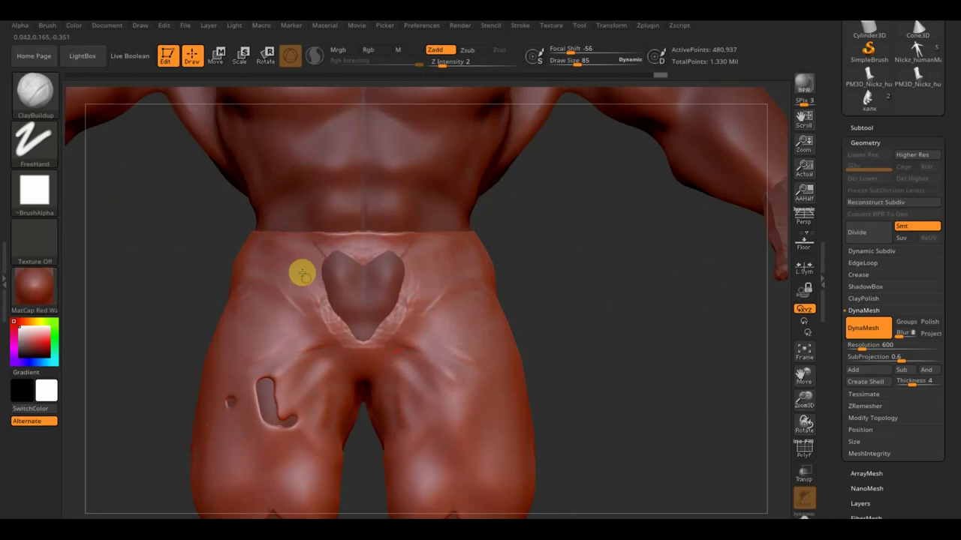
mouse_move(360, 340)
left_mouse_down("shift")
mouse_move(348, 266)
mouse_move(350, 344)
left_mouse_up("shift")
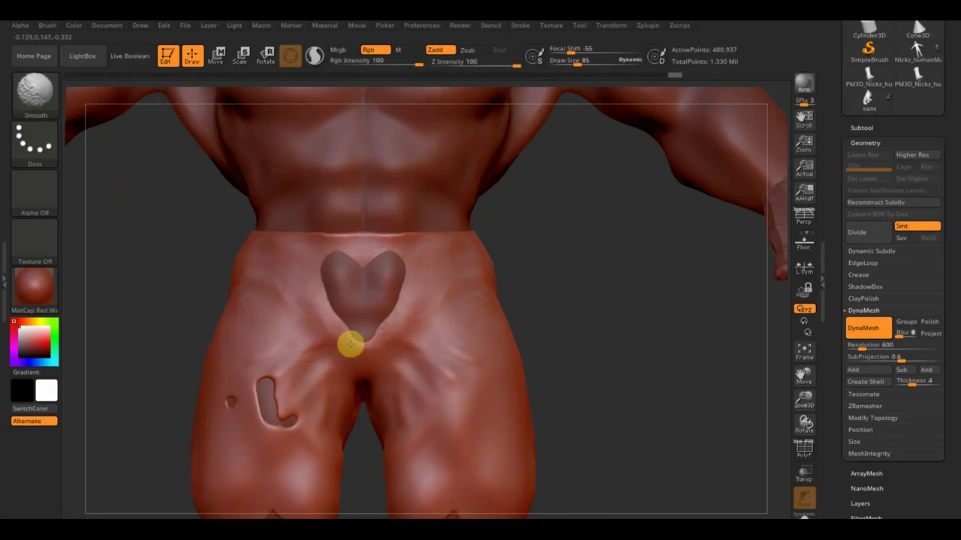
- On the PM3D_ZSphere_5 body, fill the gap under the tear, then reselect Extract4
key("n")
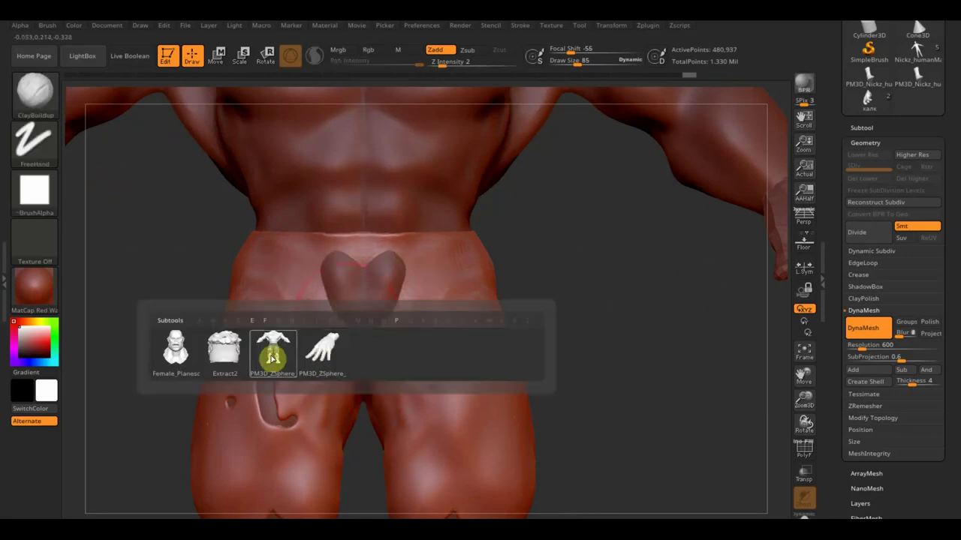
left_click(274, 350)
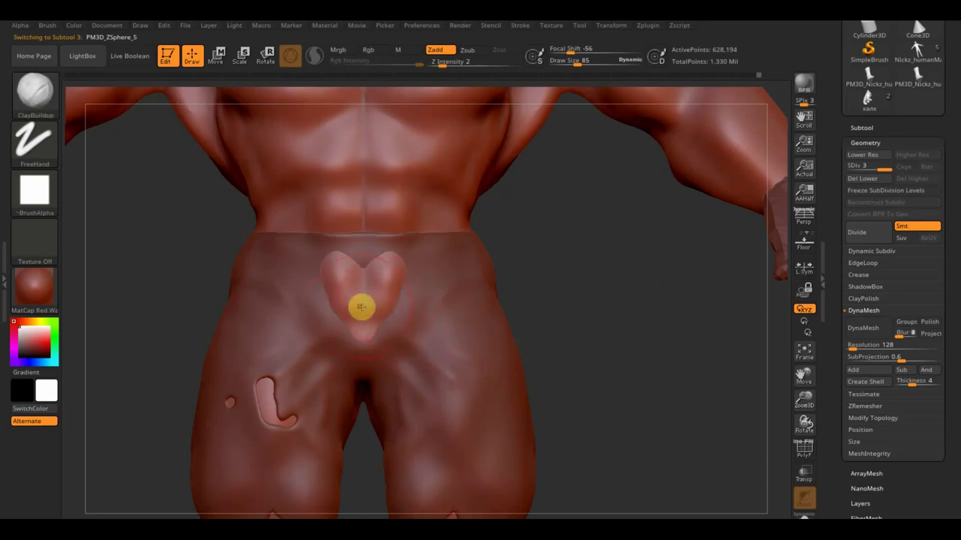
mouse_move(349, 296)
left_mouse_down()
mouse_move(343, 279)
mouse_move(357, 343)
left_mouse_up()
left_click_drag(395, 288, 322, 275)
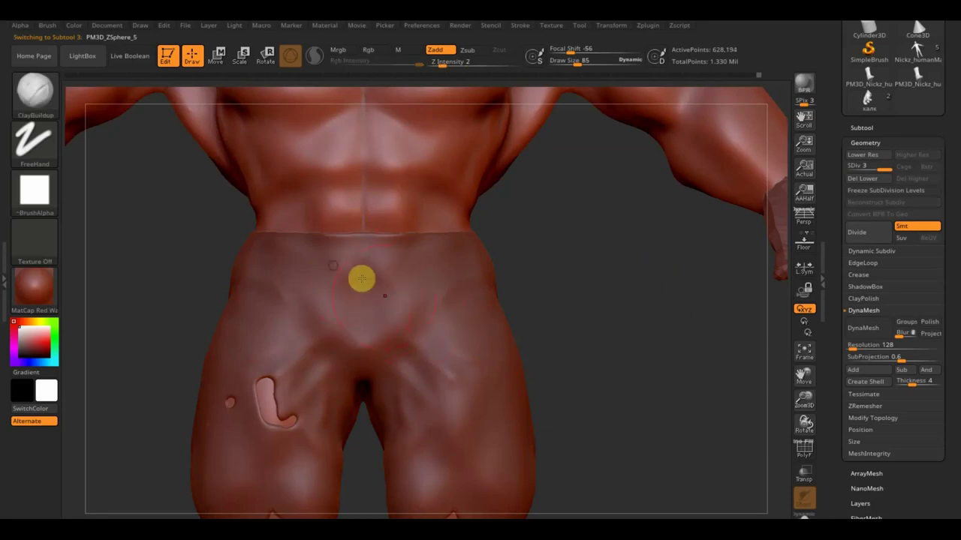
key("shift")
key("shift")
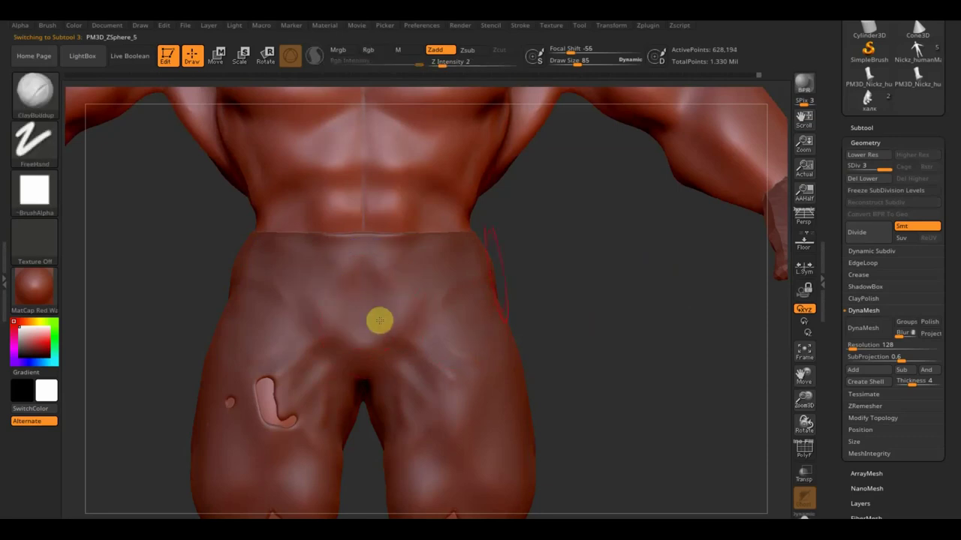
key("n")
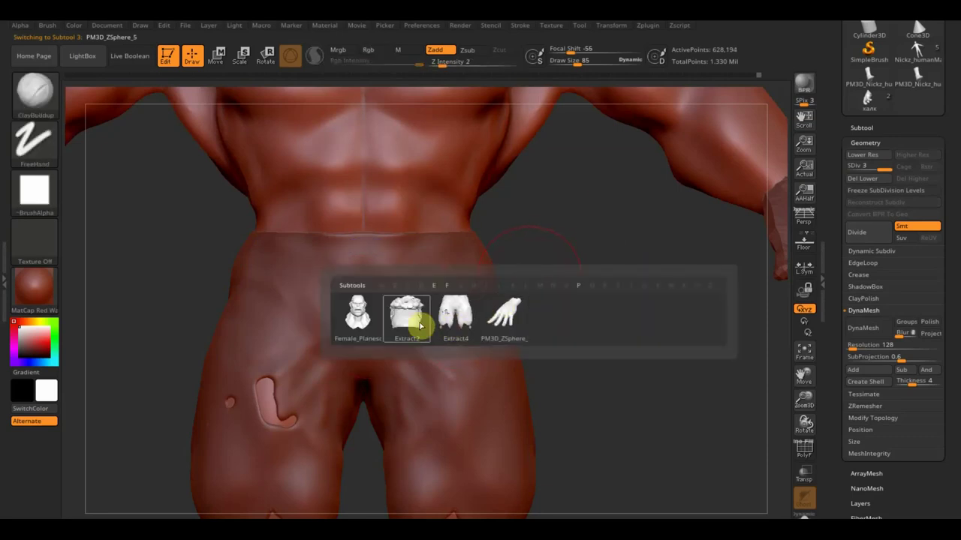
left_click(456, 322)
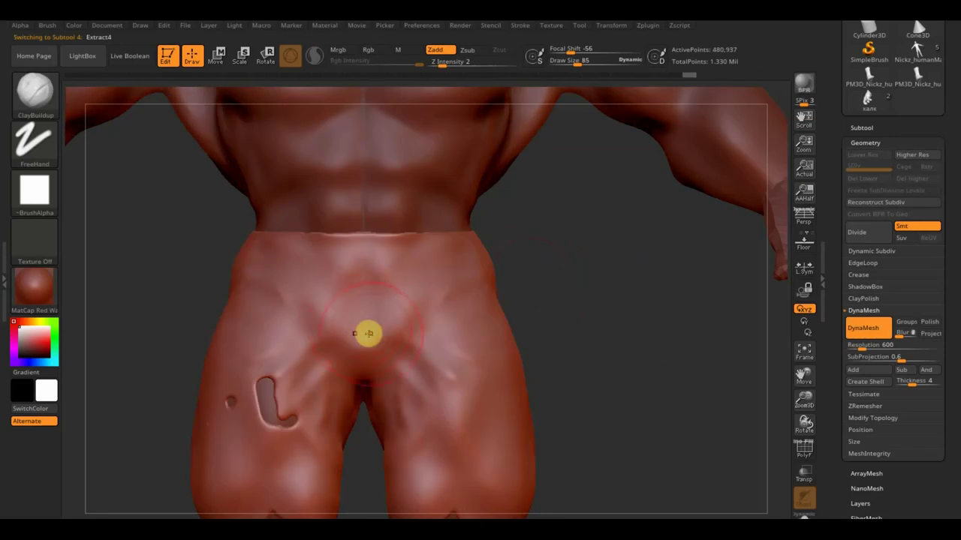
- At Draw Size 48, smooth the lower abdomen and sculpt fold streaks around the groin
left_click_drag(581, 68, 571, 65)
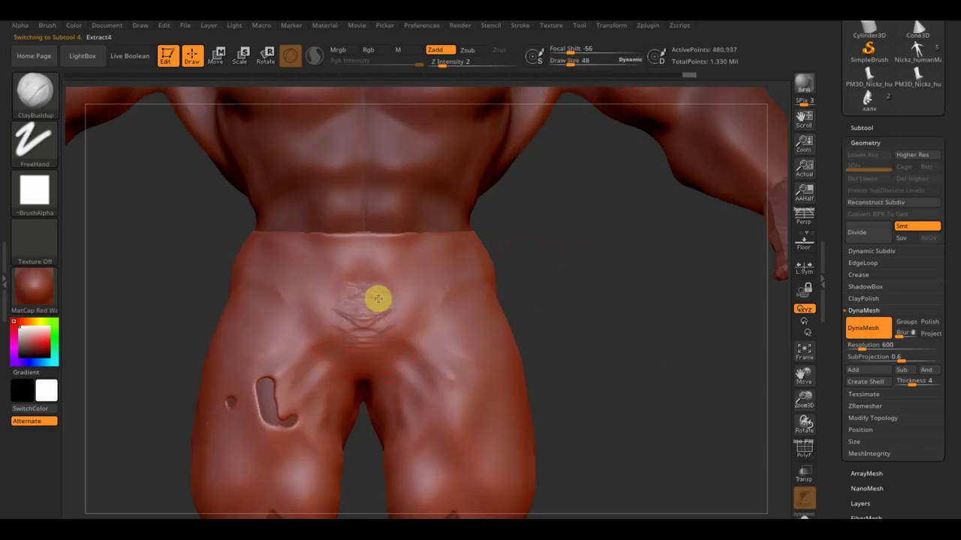
left_click_drag(373, 285, 346, 302, "shift")
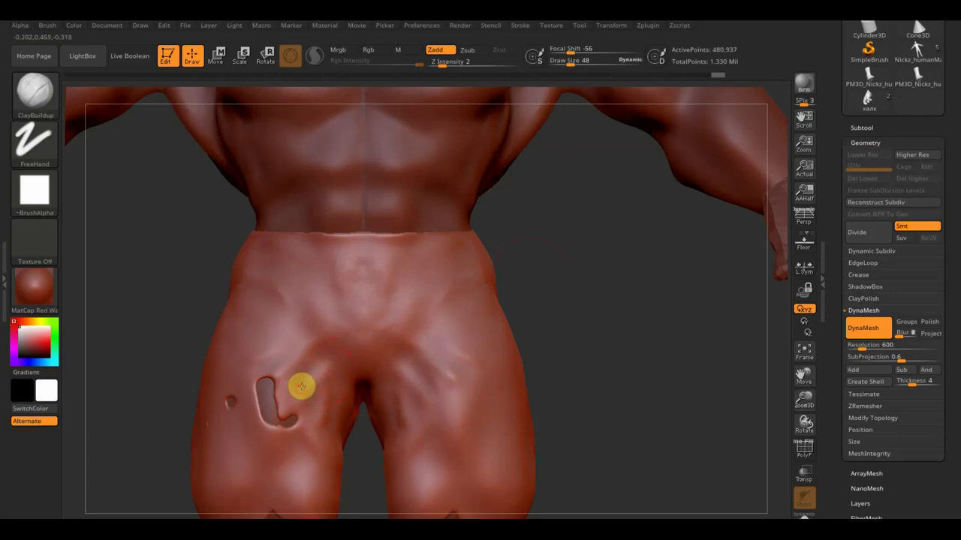
mouse_move(284, 357)
left_mouse_down()
mouse_move(306, 343)
mouse_move(268, 313)
left_mouse_up()
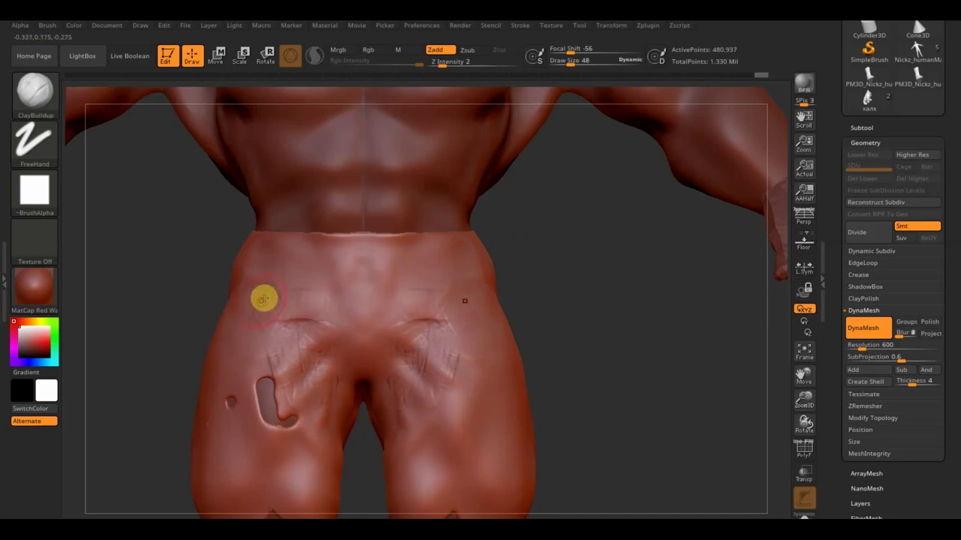
key("shift")
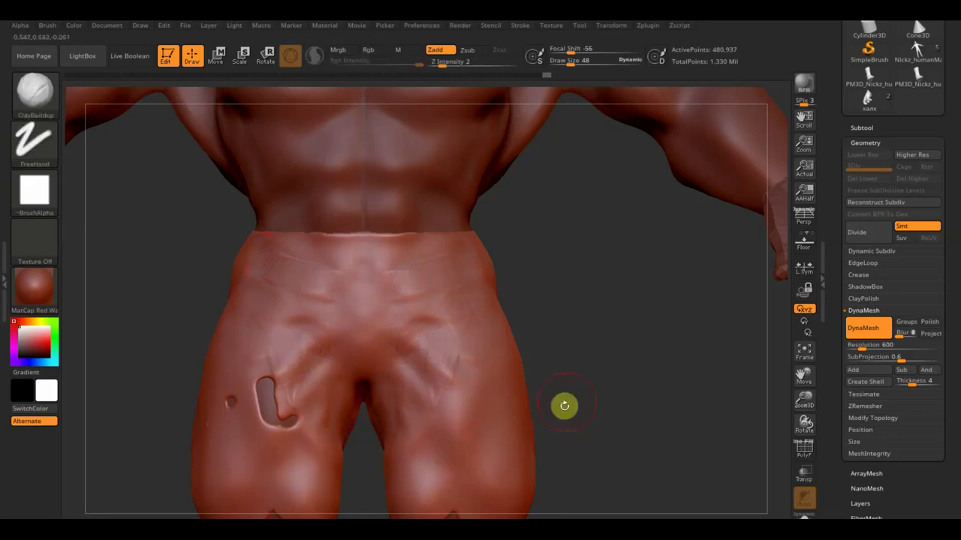
- Reframe to the knees and smooth the torn hems at Draw Size 127
left_click_drag(625, 325, 480, 326)
key("shift")
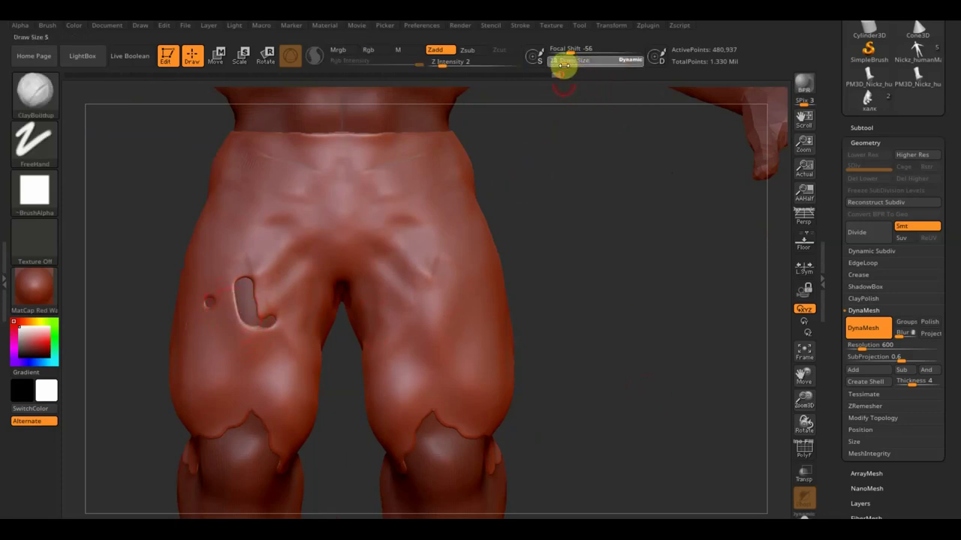
left_click_drag(563, 65, 558, 65)
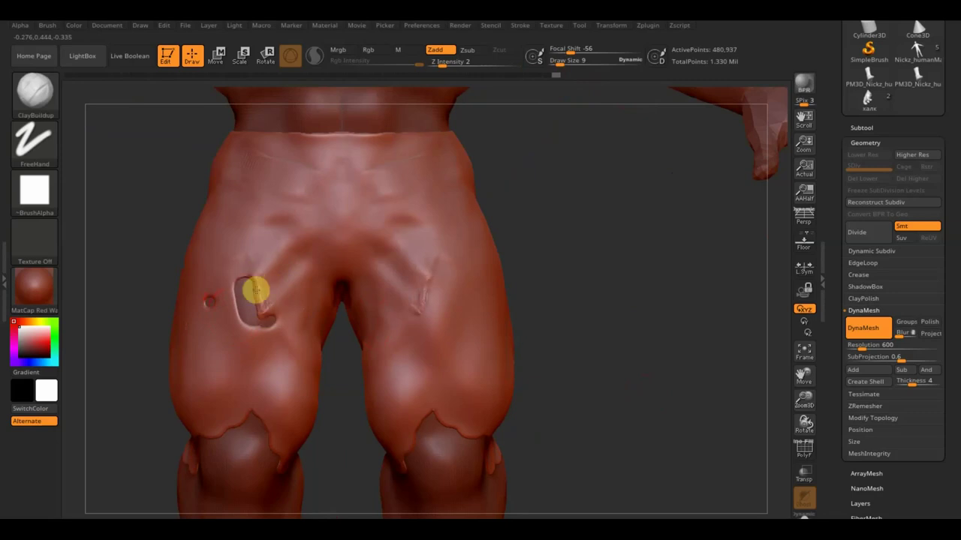
key("shift")
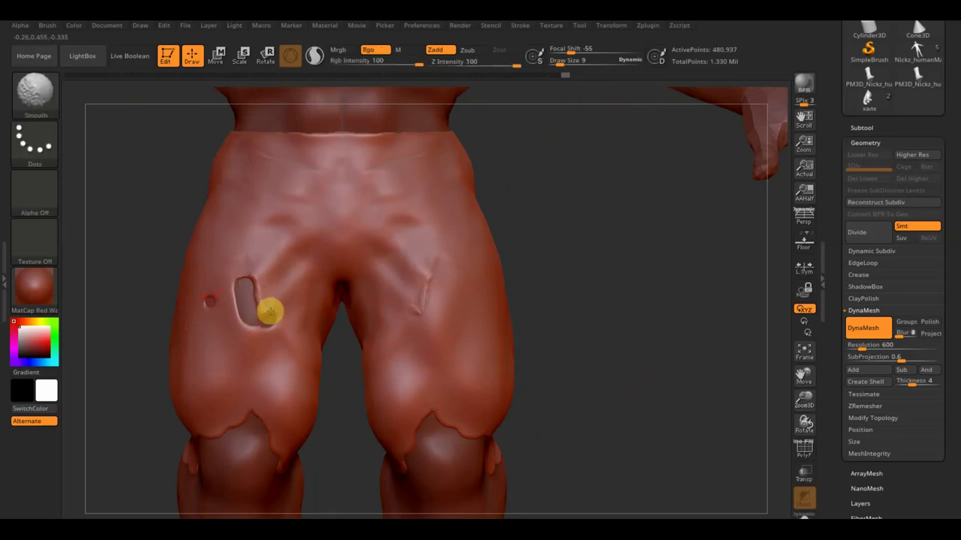
left_click_drag(616, 420, 585, 417)
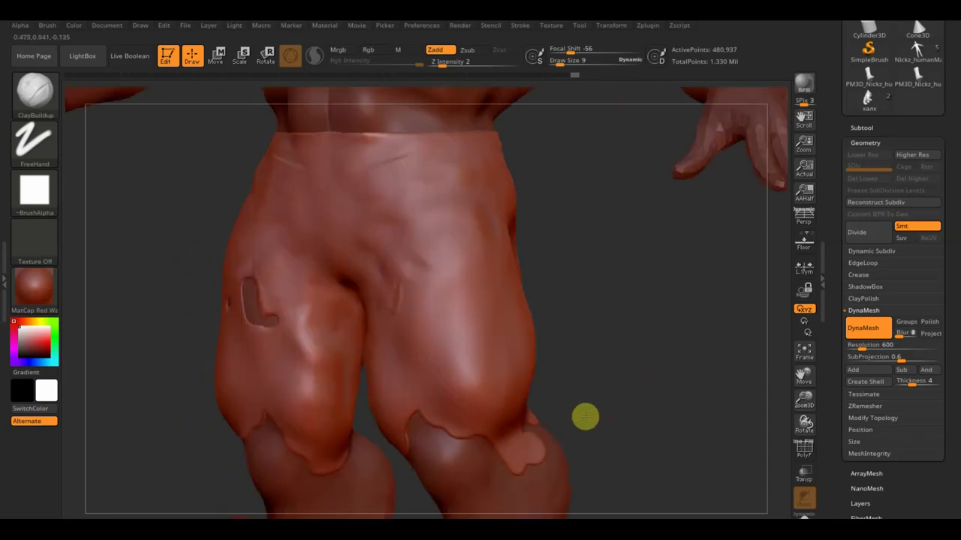
left_click_drag(596, 380, 553, 266)
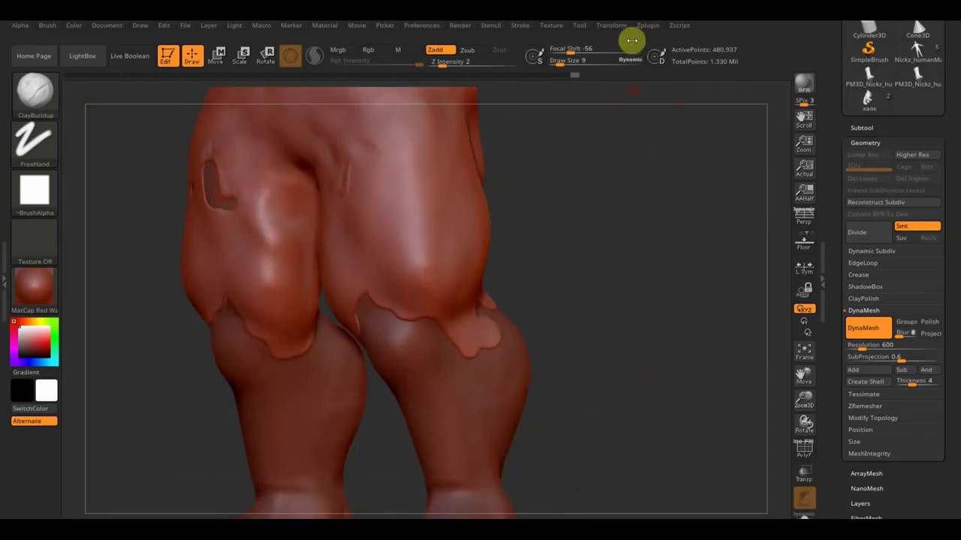
left_click_drag(581, 72, 584, 72)
key("shift")
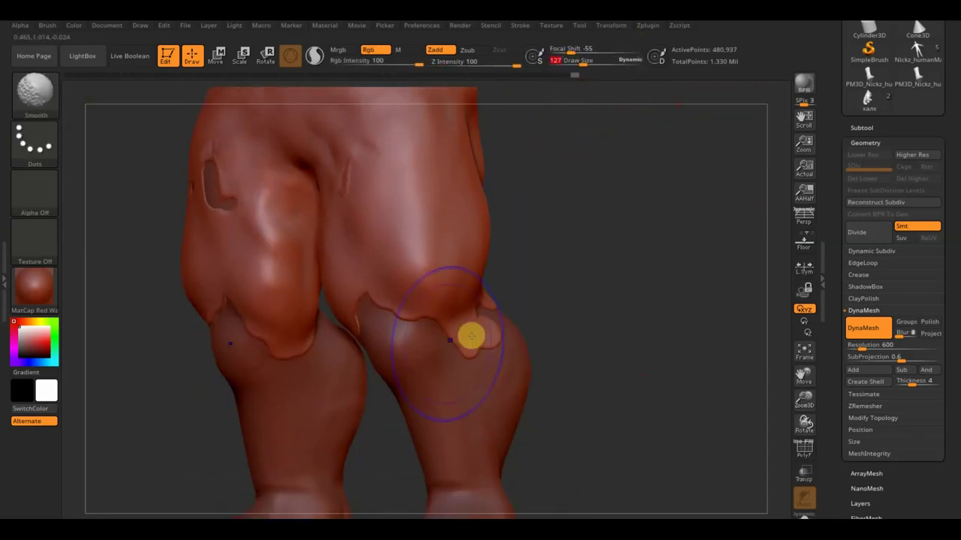
left_click_drag(460, 354, 367, 345, "shift")
mouse_move(526, 331)
left_mouse_down()
mouse_move(605, 265)
mouse_move(440, 326)
left_mouse_up()
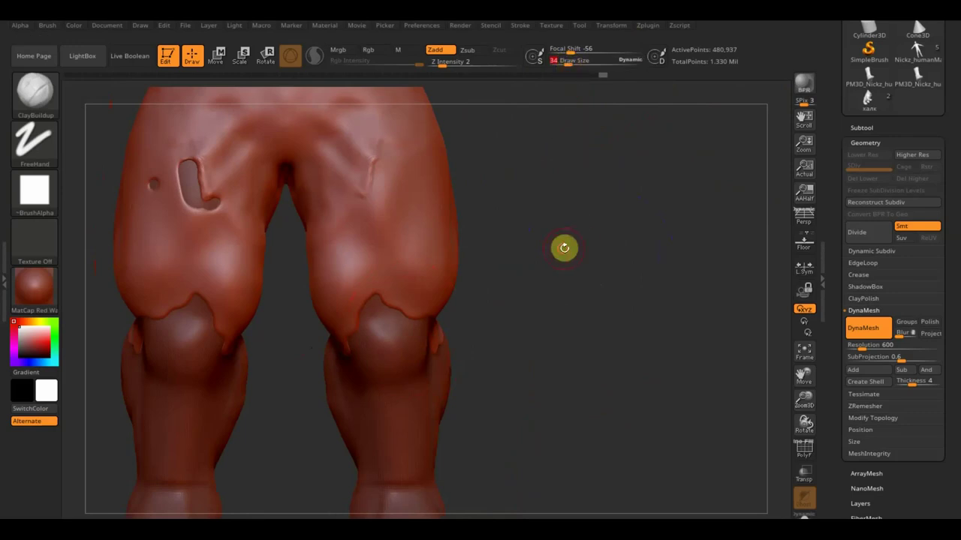
- Turn to the back of the thigh and sculpt dents and scratches into it
left_click_drag(562, 247, 451, 267)
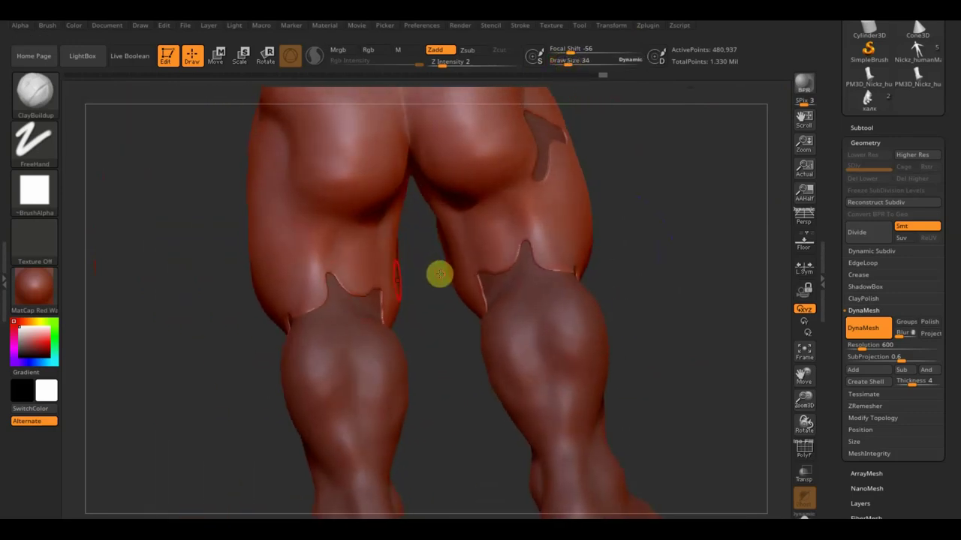
left_click_drag(640, 187, 577, 213)
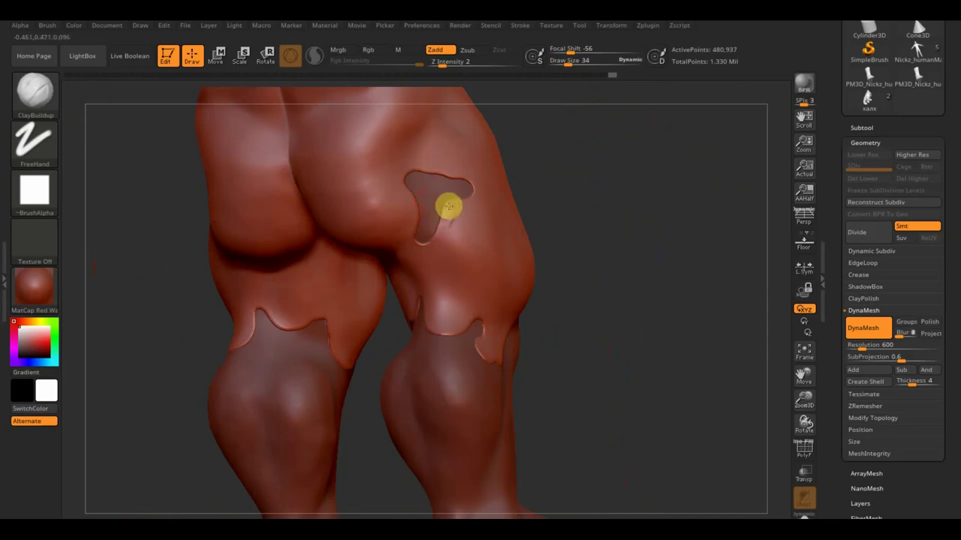
left_click_drag(451, 257, 446, 214)
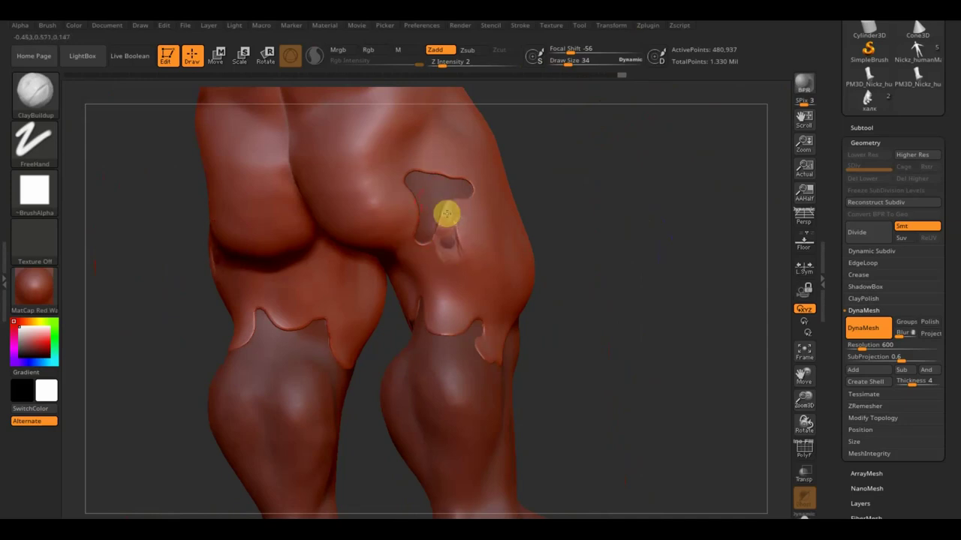
mouse_move(467, 170)
left_mouse_down()
mouse_move(457, 143)
mouse_move(412, 178)
mouse_move(384, 172)
mouse_move(397, 182)
mouse_move(352, 161)
mouse_move(365, 162)
mouse_move(353, 210)
mouse_move(435, 200)
left_mouse_up()
left_click_drag(382, 124, 413, 176)
key("shift")
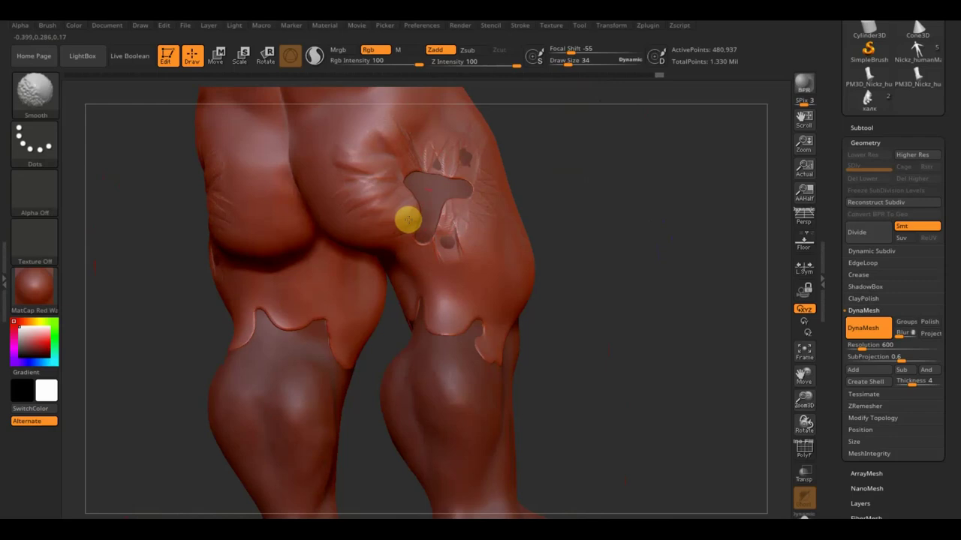
- Build up and smooth folds on the backs of both thighs at Draw Size 20
left_click_drag(603, 312, 643, 277)
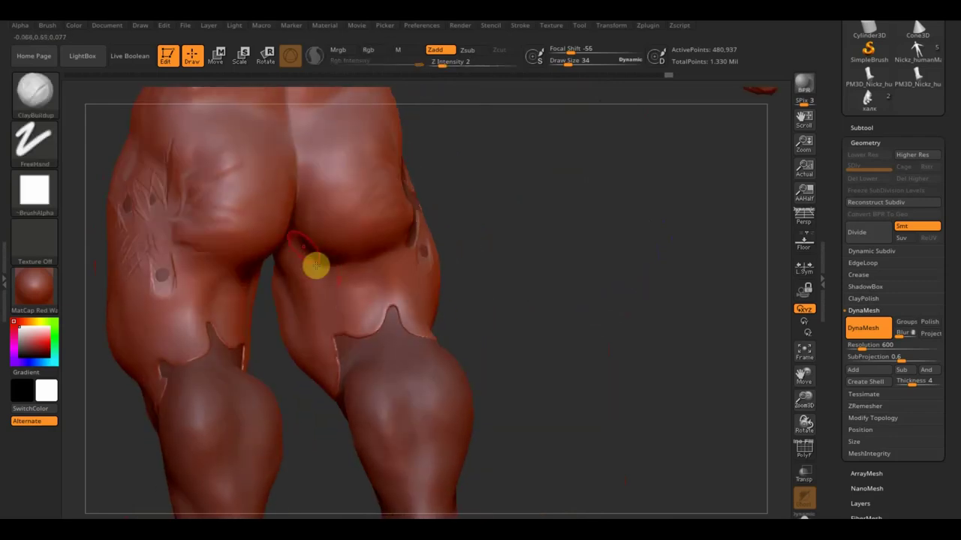
mouse_move(309, 265)
left_mouse_down()
mouse_move(302, 283)
mouse_move(338, 269)
left_mouse_up()
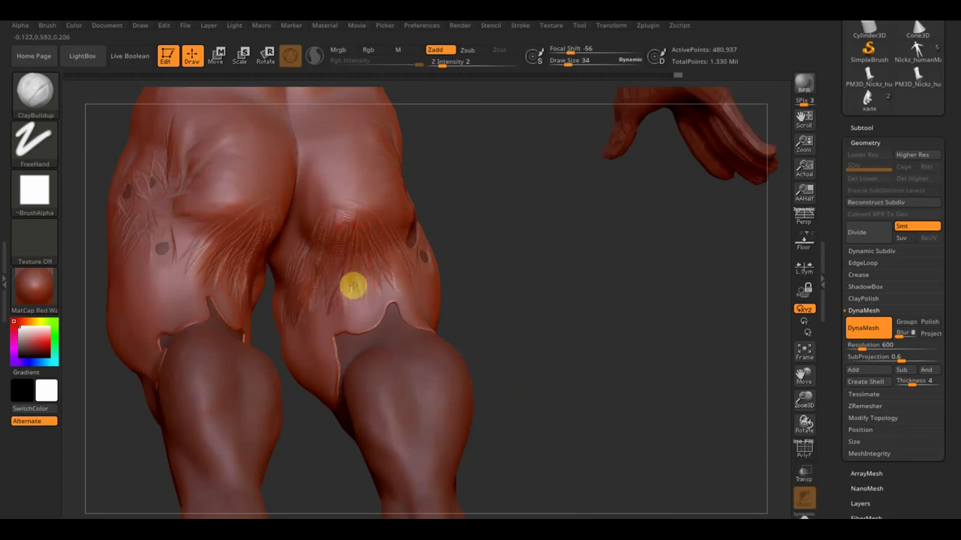
mouse_move(358, 236)
left_mouse_down()
mouse_move(388, 253)
mouse_move(393, 208)
mouse_move(370, 216)
mouse_move(386, 262)
mouse_move(369, 268)
mouse_move(325, 222)
mouse_move(294, 285)
mouse_move(311, 252)
left_mouse_up()
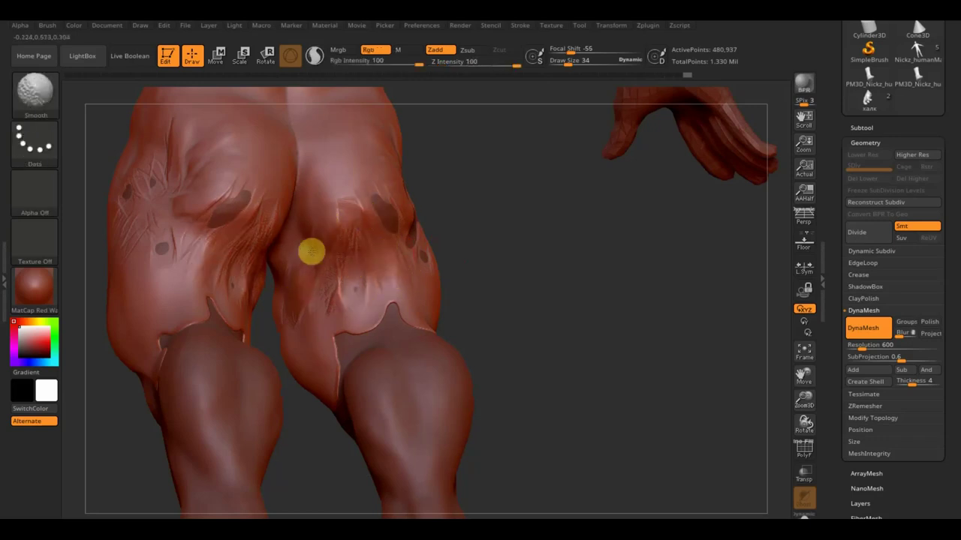
left_click_drag(350, 201, 337, 251, "shift")
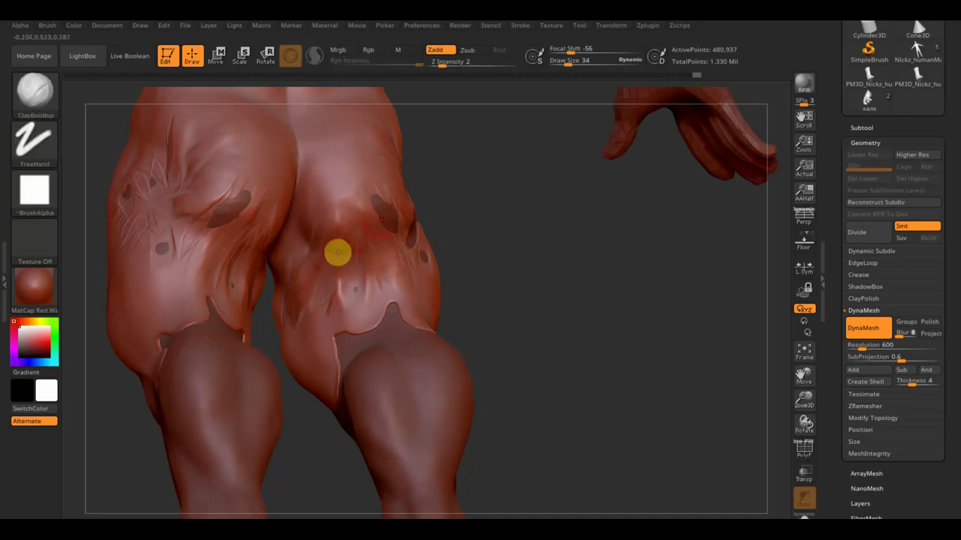
left_click_drag(571, 64, 562, 63)
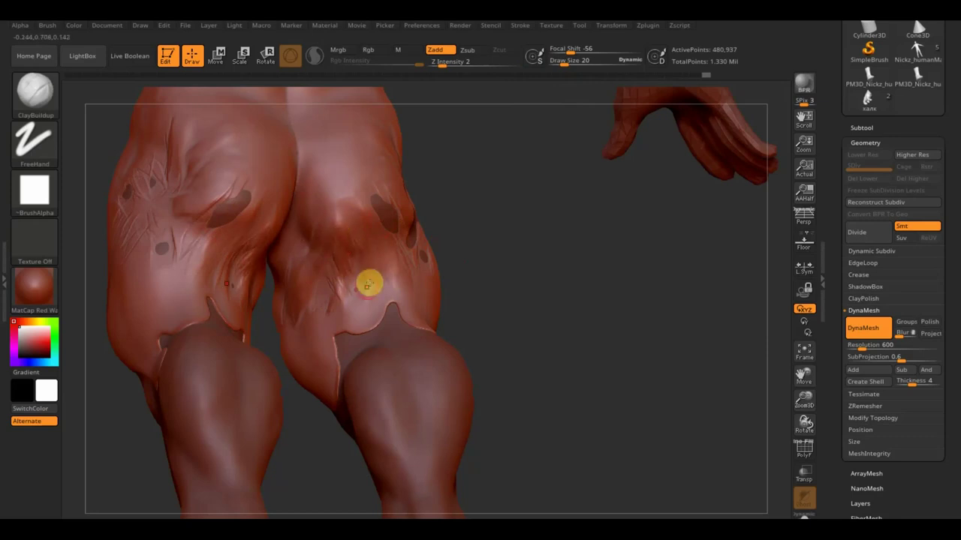
left_click_drag(354, 214, 394, 276)
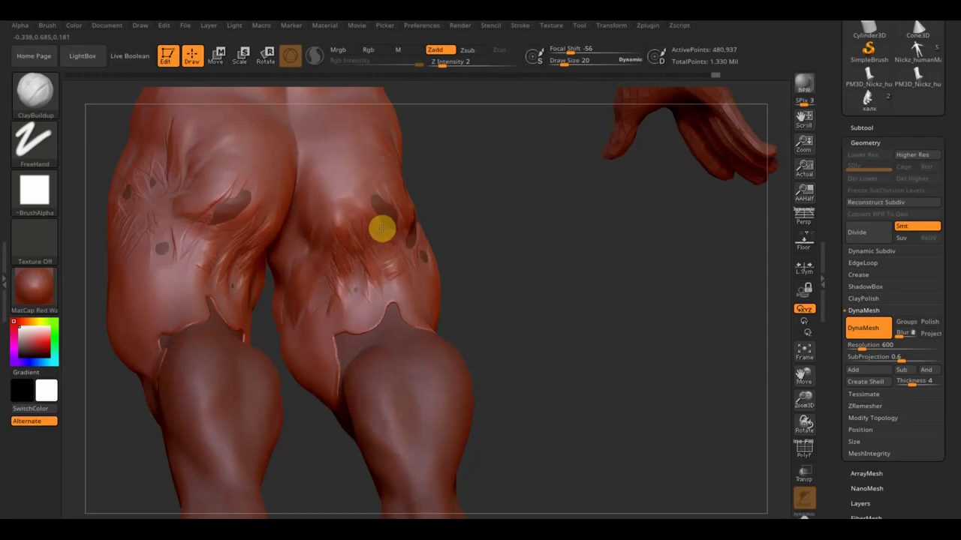
left_click_drag(399, 210, 371, 201)
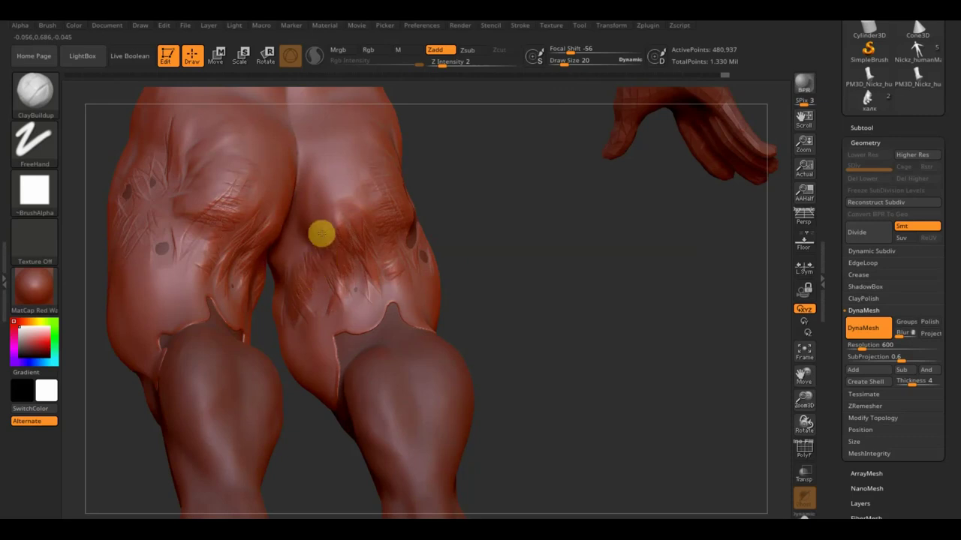
left_click_drag(331, 213, 304, 239)
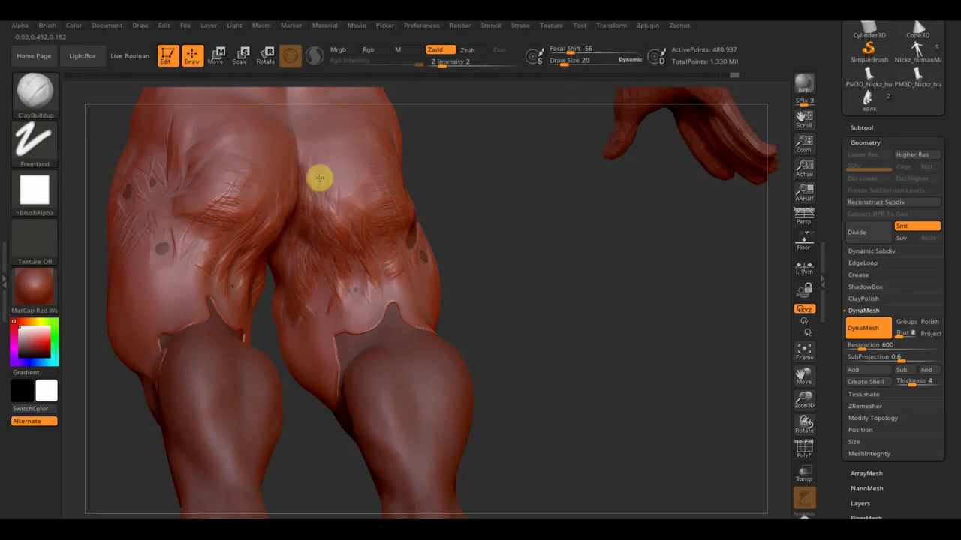
- Smooth the back of the shorts, checking straight and three-quarter rear views
mouse_move(472, 197)
left_mouse_down()
mouse_move(449, 219)
mouse_move(494, 160)
left_mouse_up()
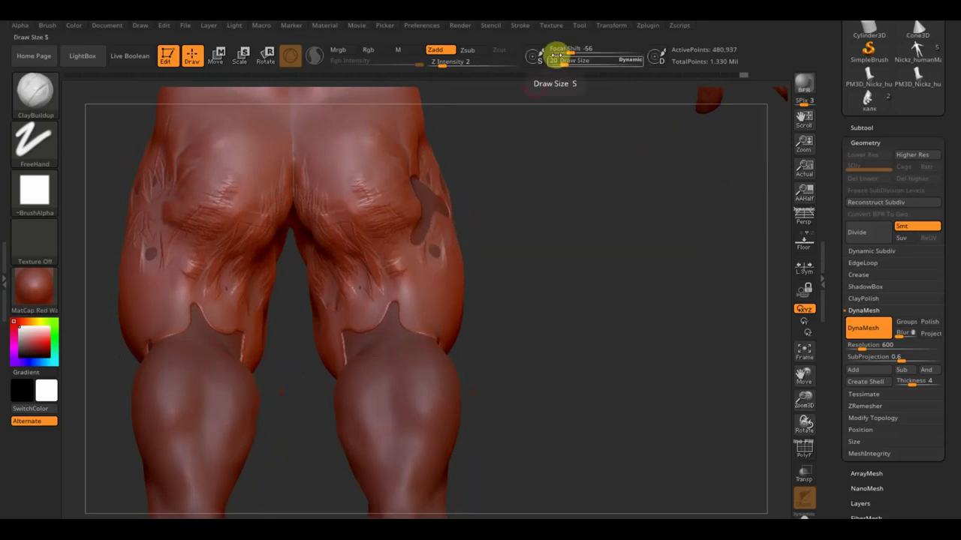
left_click_drag(553, 59, 567, 68)
key("shift")
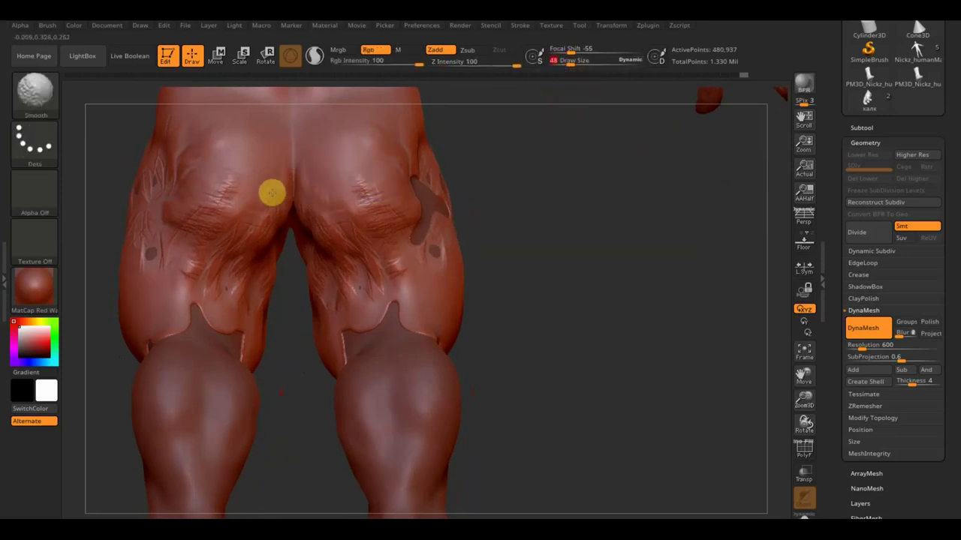
left_click_drag(493, 255, 496, 220)
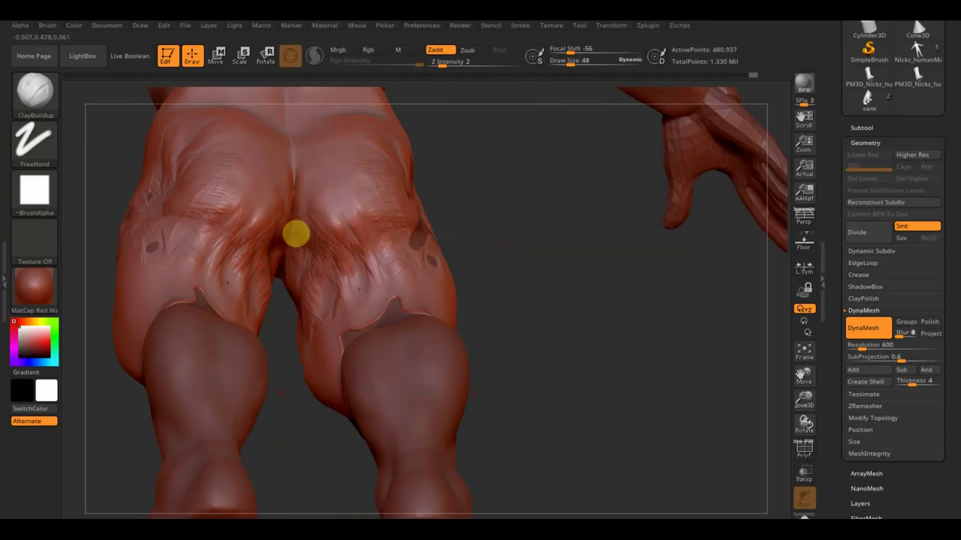
key("shift")
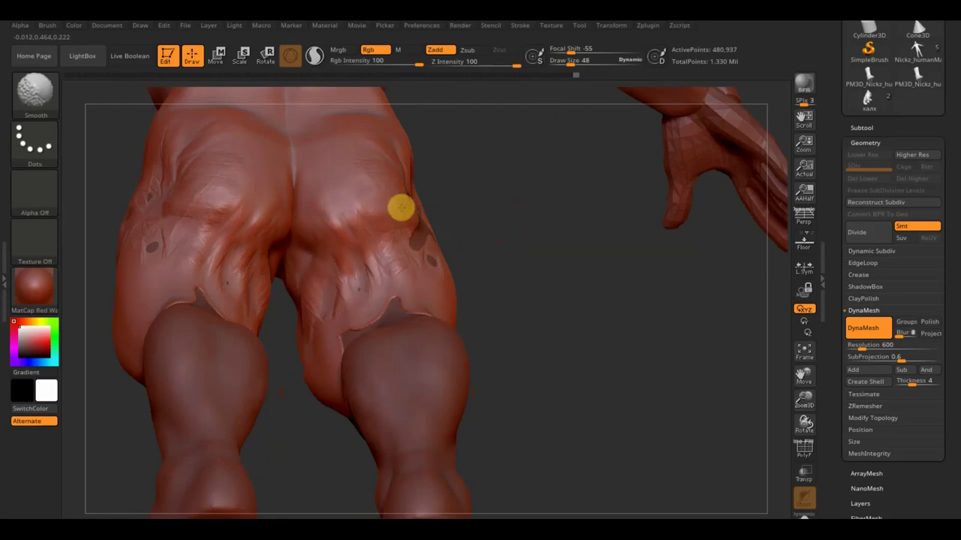
left_click_drag(491, 322, 521, 408, "shift")
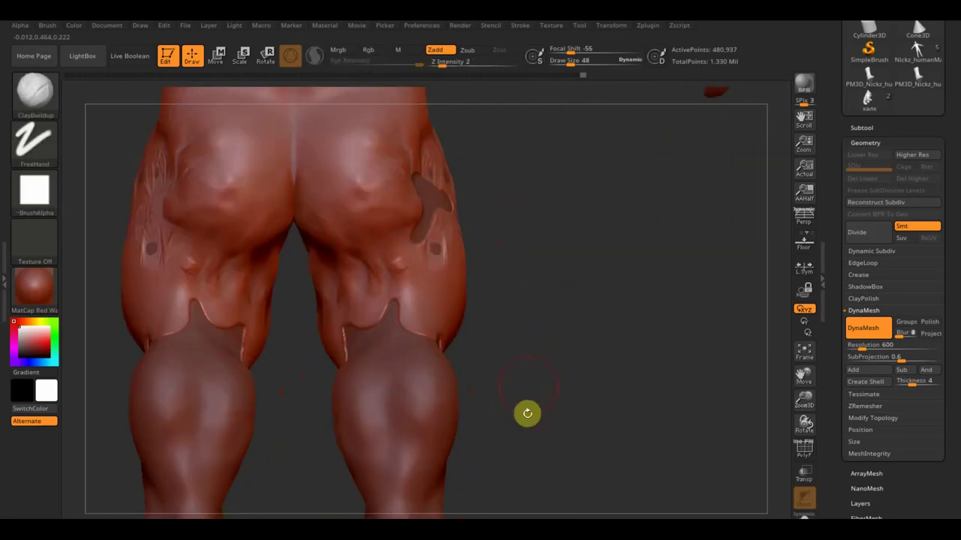
mouse_move(530, 315)
left_mouse_down("alt")
mouse_move(506, 223)
mouse_move(521, 328)
mouse_move(632, 335)
left_mouse_up("alt")
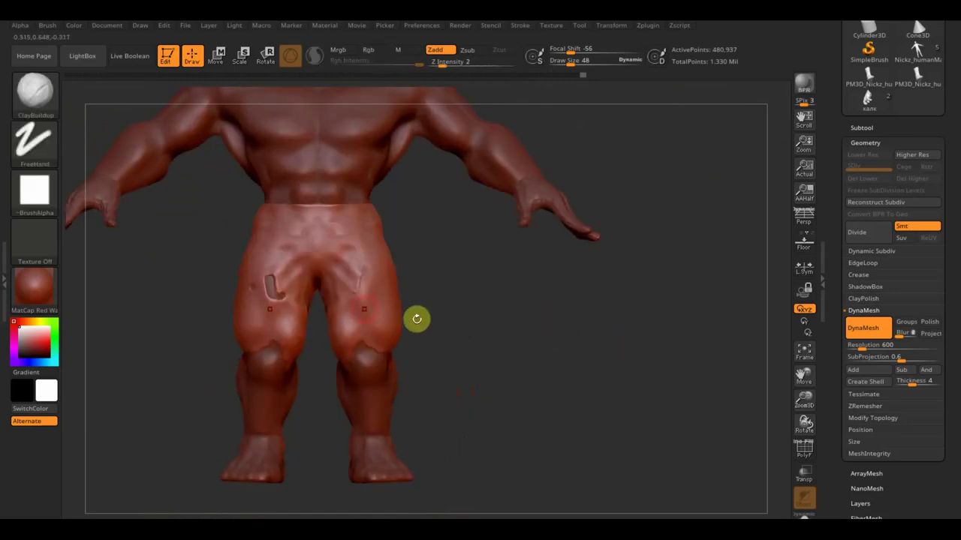
- Zoom in and carve mirrored fold creases up both thighs, then smooth them
left_click_drag(489, 305, 515, 388, "alt")
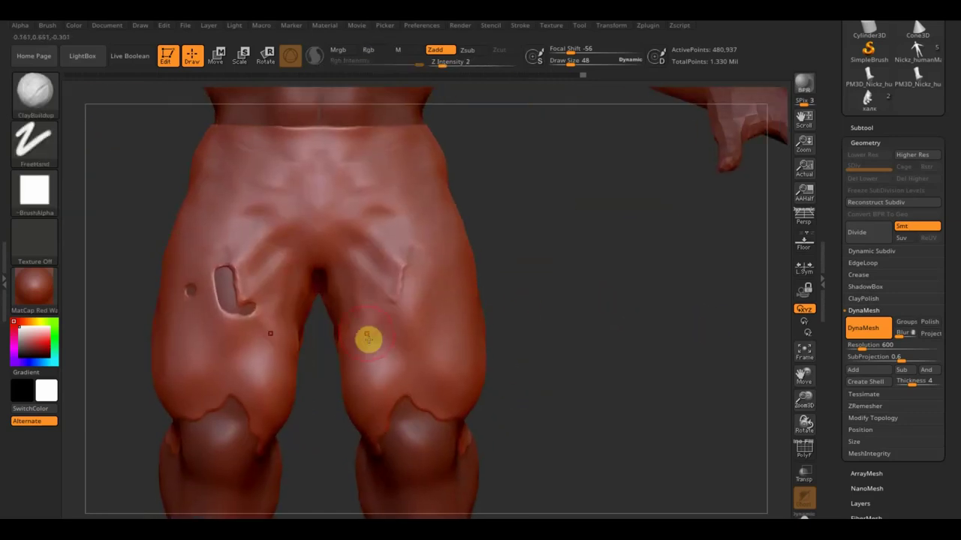
mouse_move(382, 324)
left_mouse_down()
mouse_move(396, 337)
mouse_move(374, 350)
left_mouse_up()
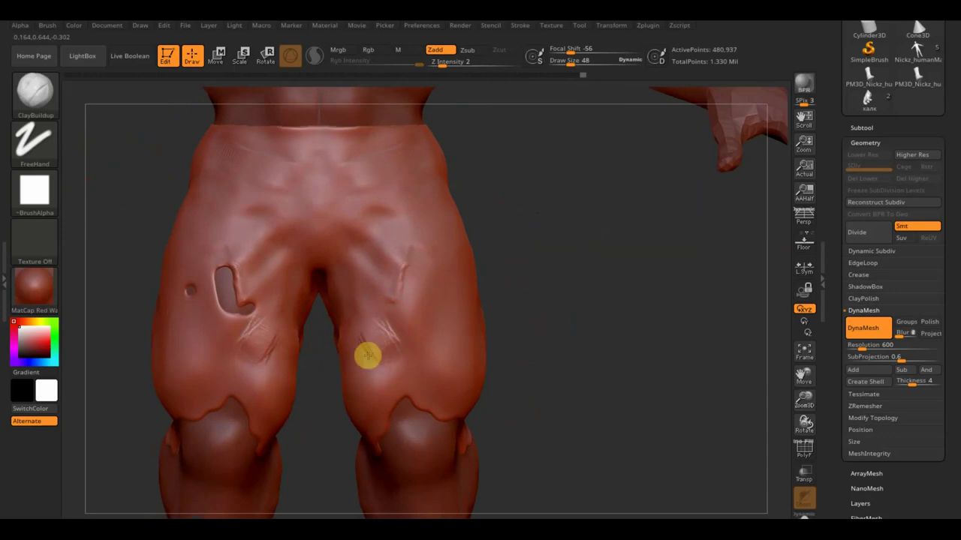
mouse_move(357, 383)
left_mouse_down()
mouse_move(390, 360)
mouse_move(373, 399)
mouse_move(390, 358)
mouse_move(395, 399)
left_mouse_up()
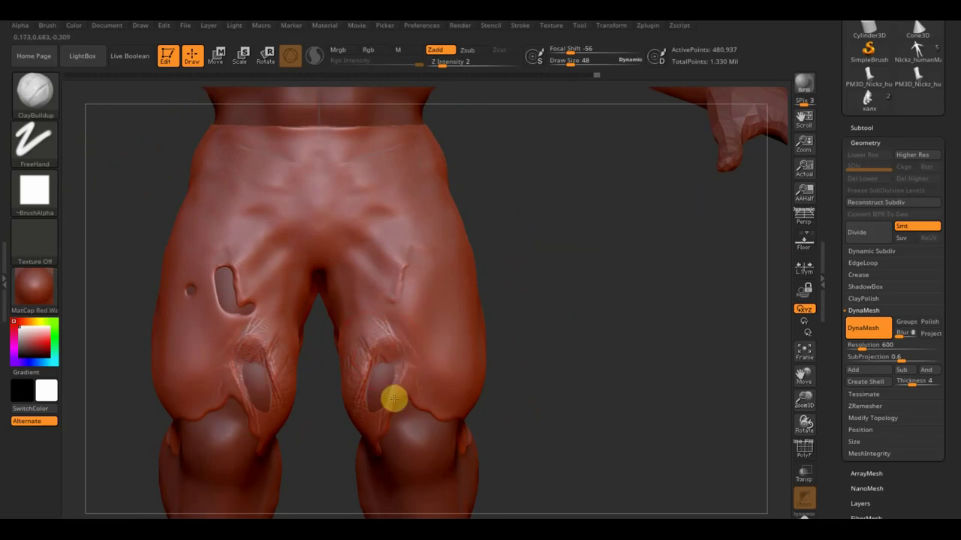
mouse_move(370, 431)
left_mouse_down()
mouse_move(355, 364)
mouse_move(420, 253)
left_mouse_up()
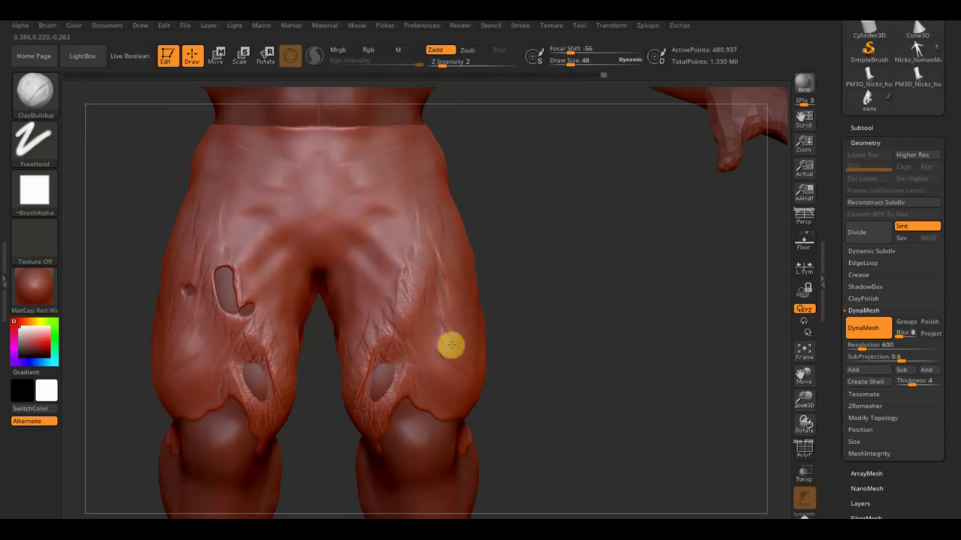
key("shift")
mouse_move(449, 260)
left_mouse_down("shift")
mouse_move(425, 247)
mouse_move(363, 358)
left_mouse_up("shift")
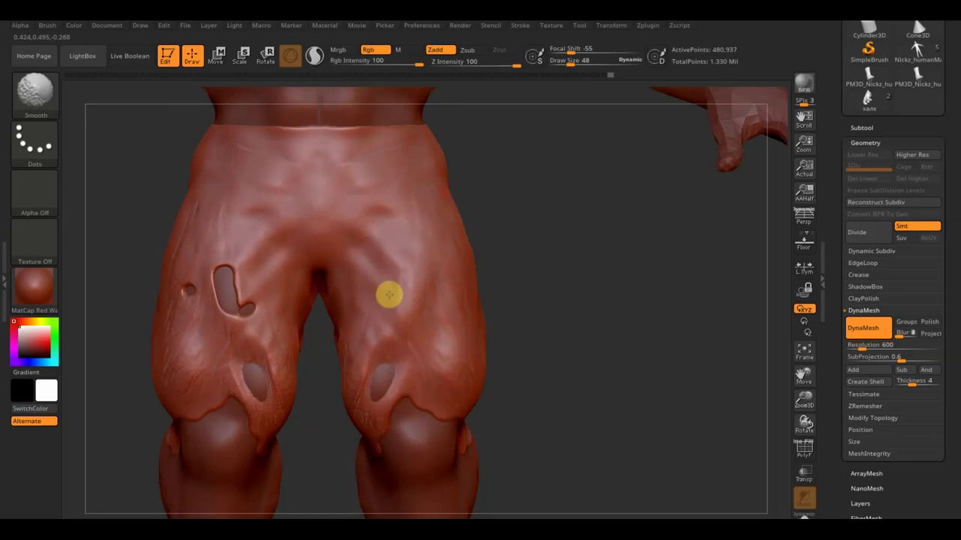
left_click(34, 91)
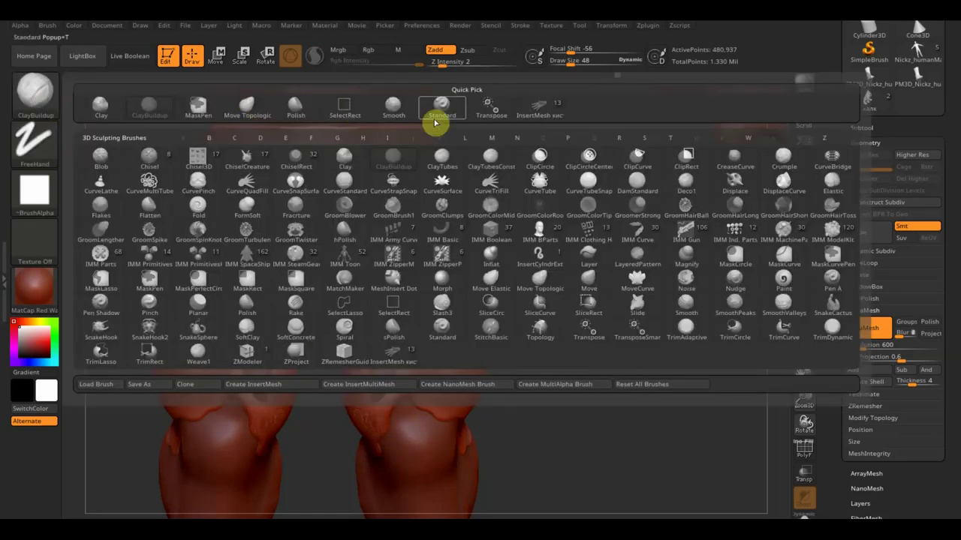
- With a ridge brush at size 13, sculpt a diagonal groove down the inner thigh
left_click(437, 109)
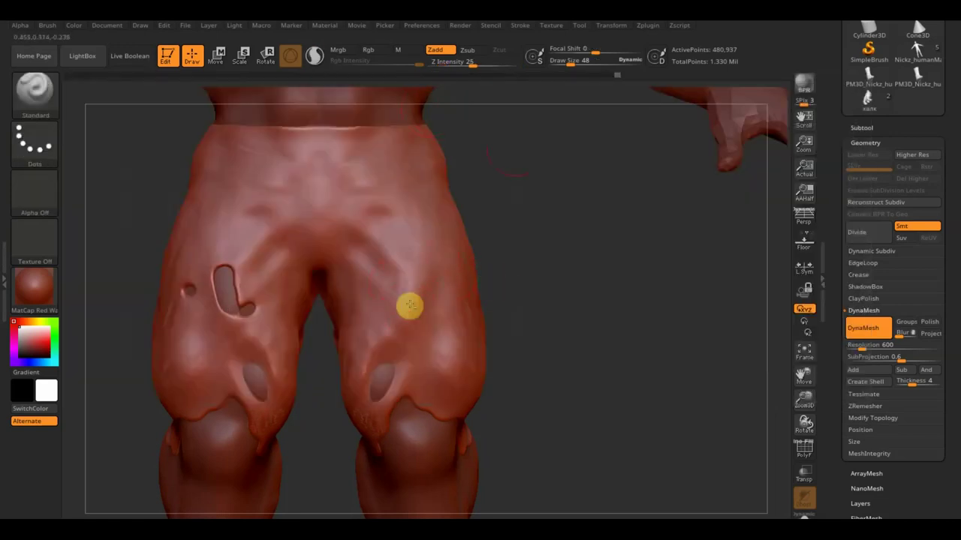
left_click_drag(571, 61, 563, 61)
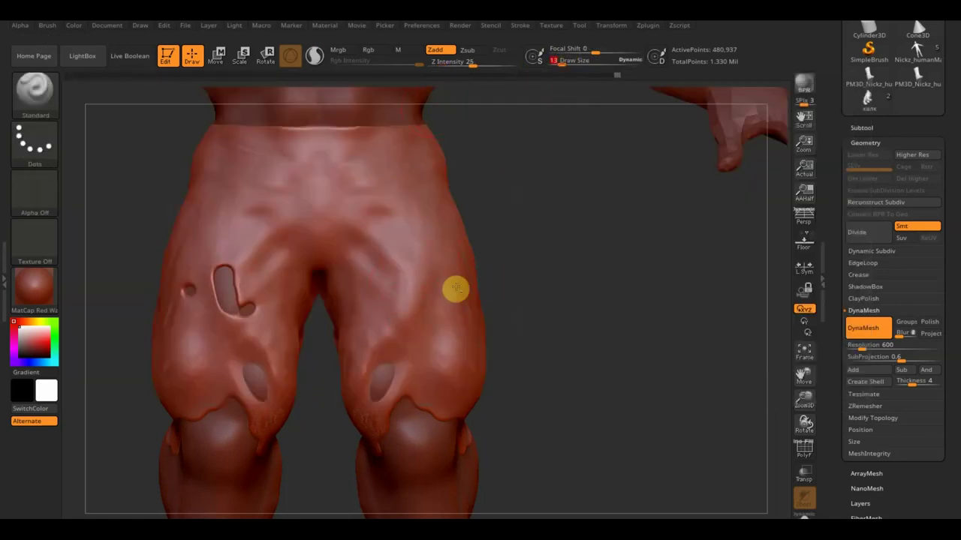
left_click_drag(435, 291, 412, 402)
left_click_drag(436, 286, 476, 363)
left_click_drag(426, 243, 380, 358)
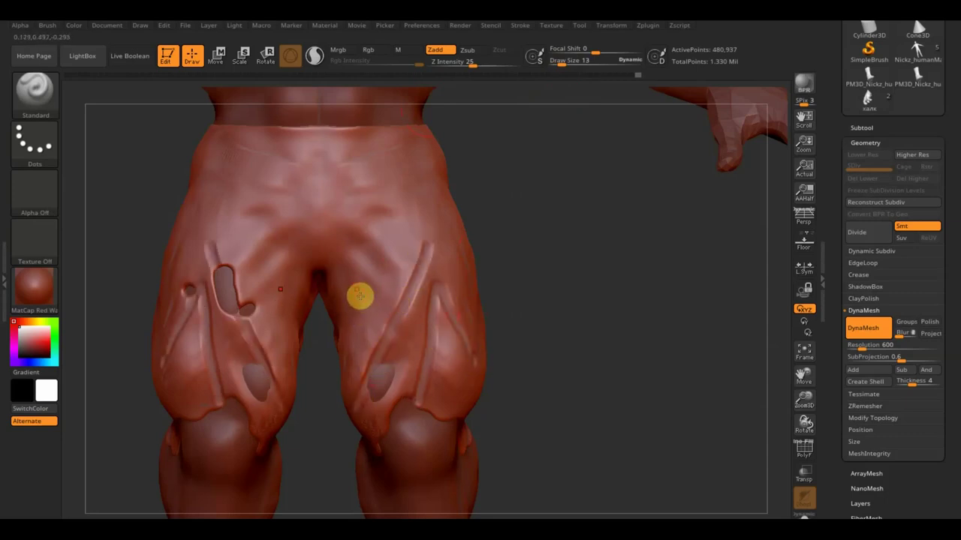
key("ctrl+z")
key("ctrl+z")
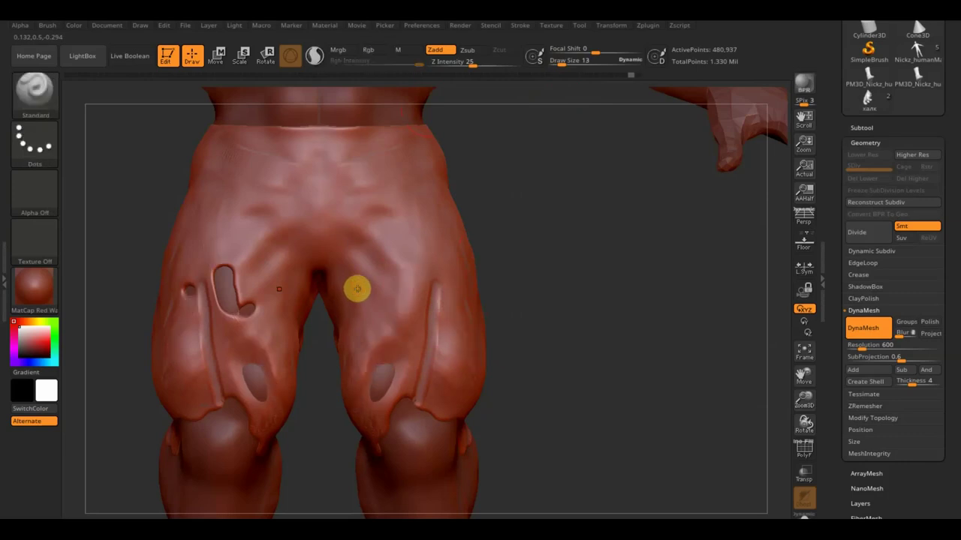
key("ctrl+z")
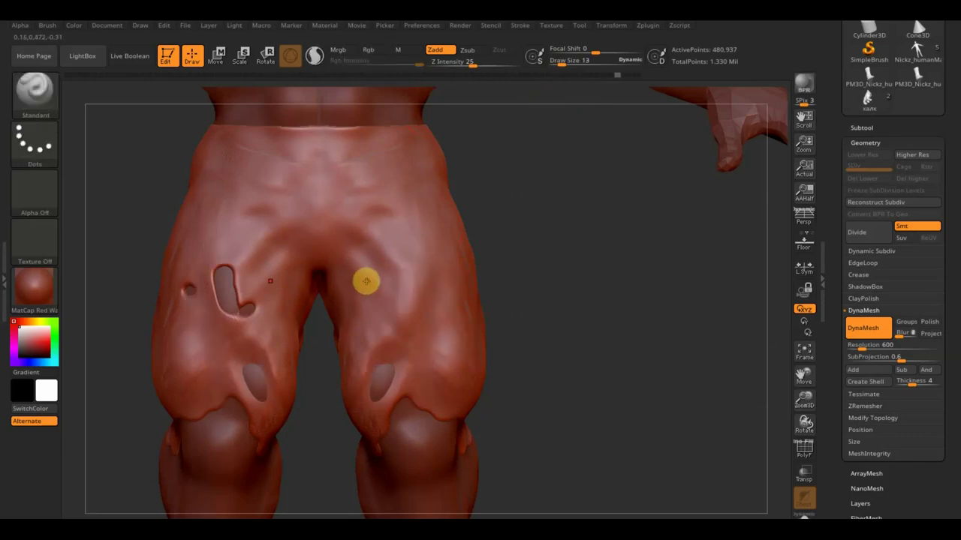
left_click_drag(333, 242, 380, 311)
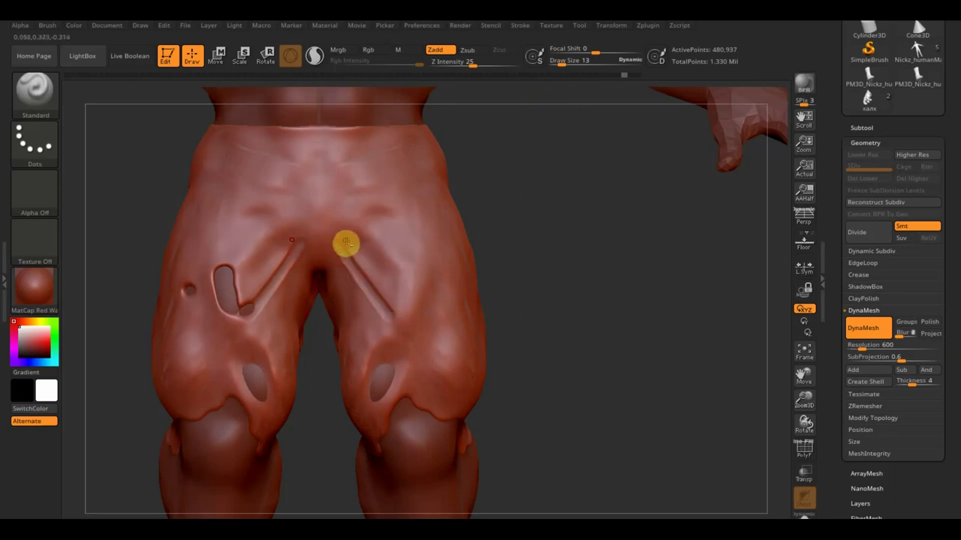
- From a side view, carve torn grooves down the side of the shorts toward the hip
left_click_drag(596, 343, 435, 377)
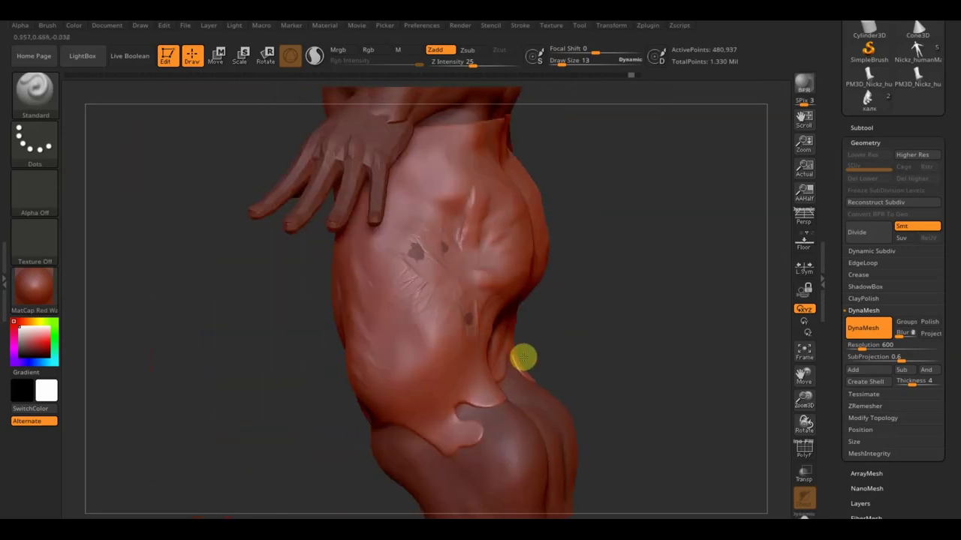
left_click_drag(411, 258, 358, 375)
left_click_drag(423, 264, 404, 394)
left_click_drag(438, 275, 466, 371)
left_click_drag(429, 296, 410, 417)
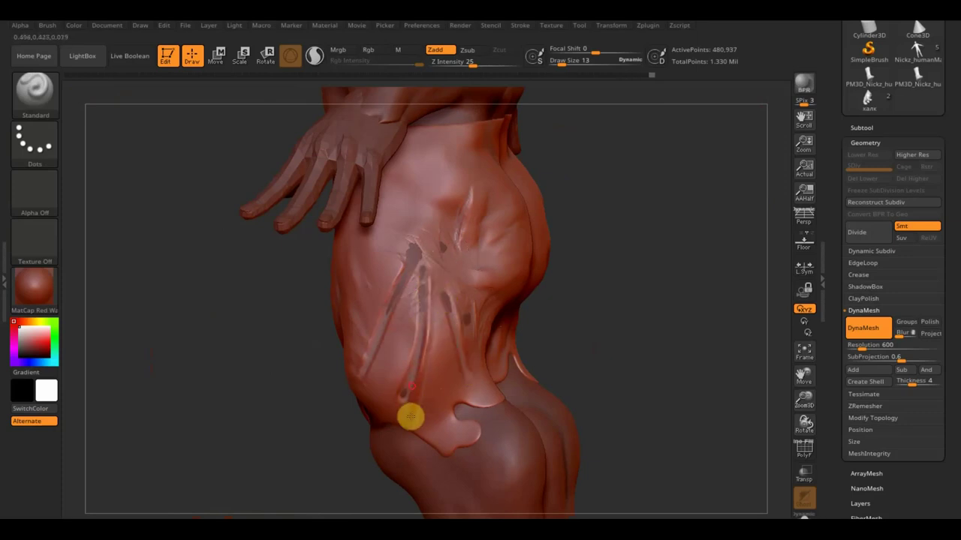
left_click_drag(425, 268, 360, 393)
left_click_drag(448, 292, 460, 415)
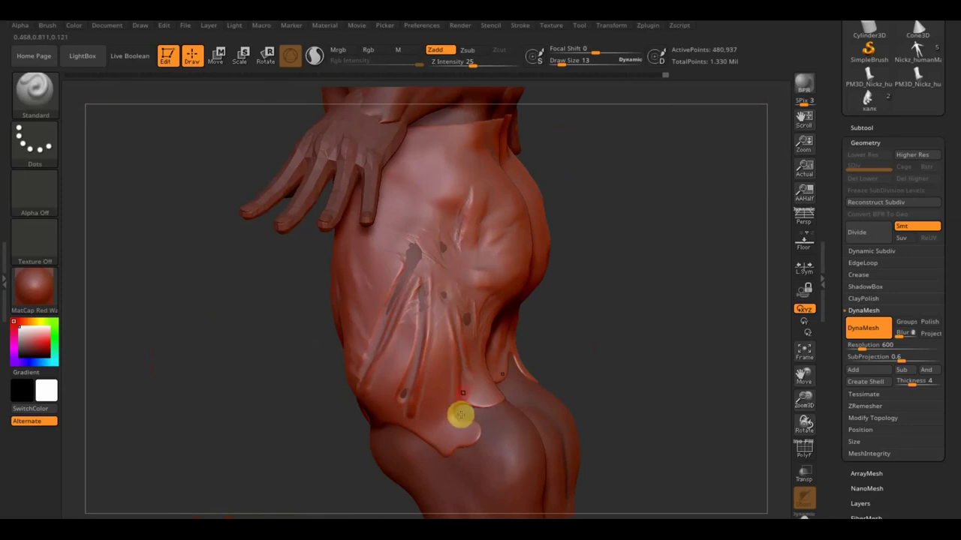
- At size 65, smooth the upper side grooves and soften the right groove
left_click_drag(563, 63, 570, 65)
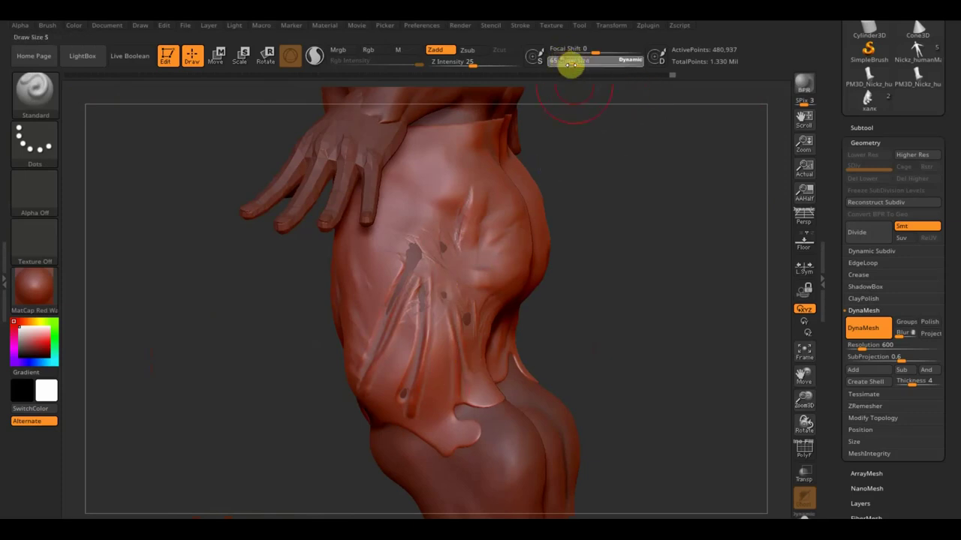
mouse_move(471, 204)
left_mouse_down("shift")
mouse_move(402, 397)
mouse_move(455, 227)
left_mouse_up("shift")
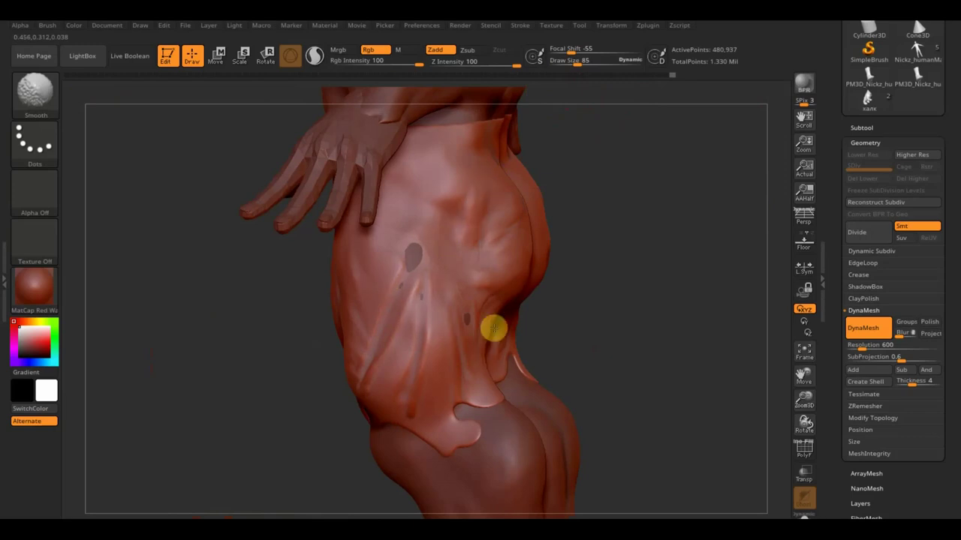
left_click_drag(599, 350, 667, 326)
left_click_drag(391, 334, 371, 268, "shift")
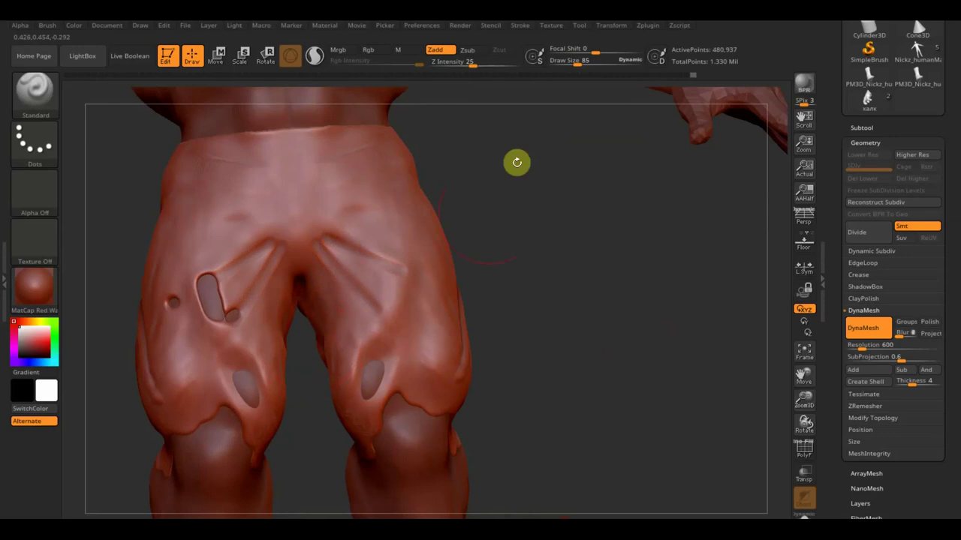
- Switch to ClayBuildup at Draw Size 16 and build wrinkled creases near the crotch
left_click(35, 90)
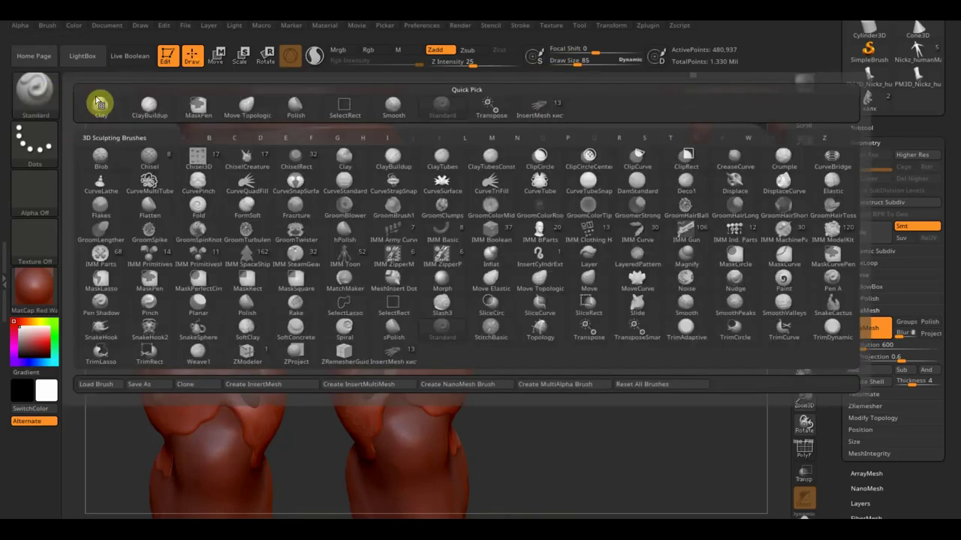
left_click(150, 109)
left_click(578, 61)
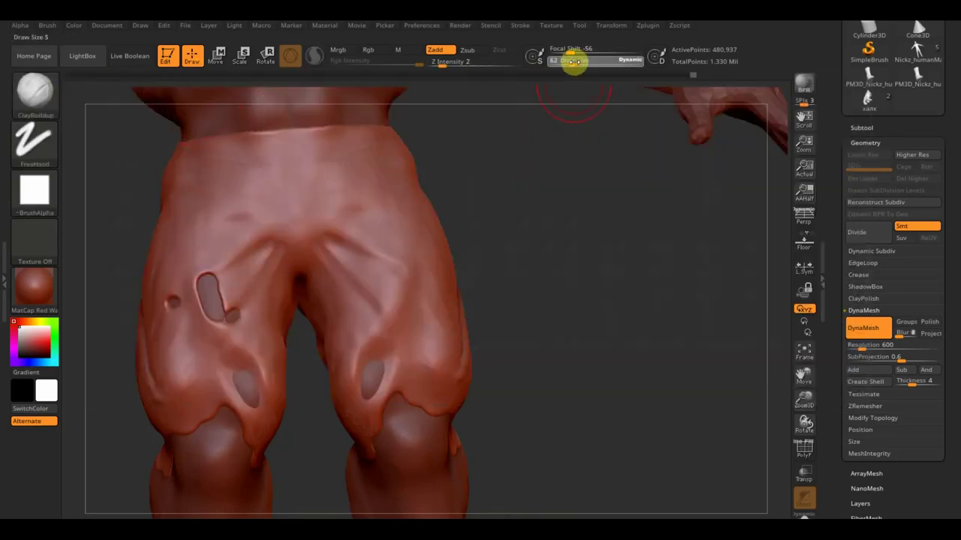
type("16")
key("Return")
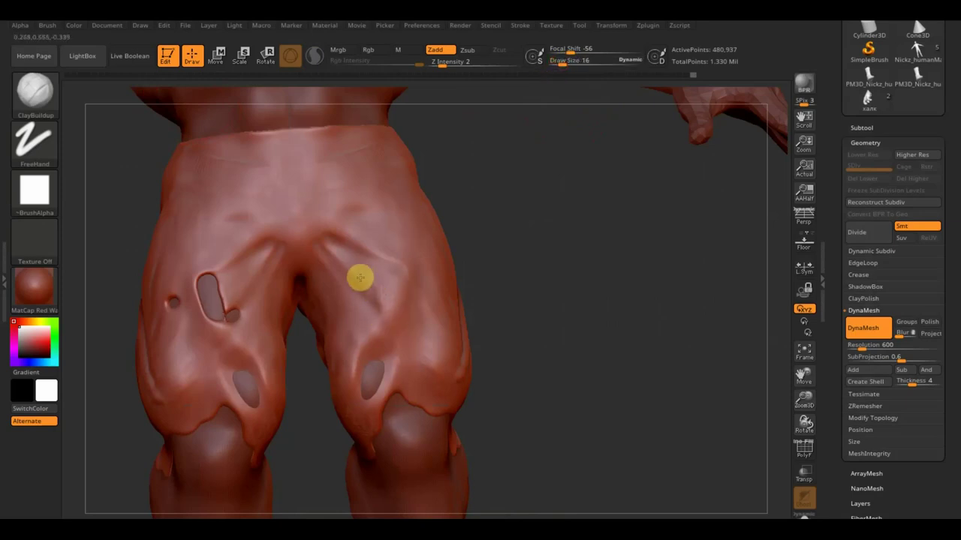
left_click_drag(331, 218, 325, 230)
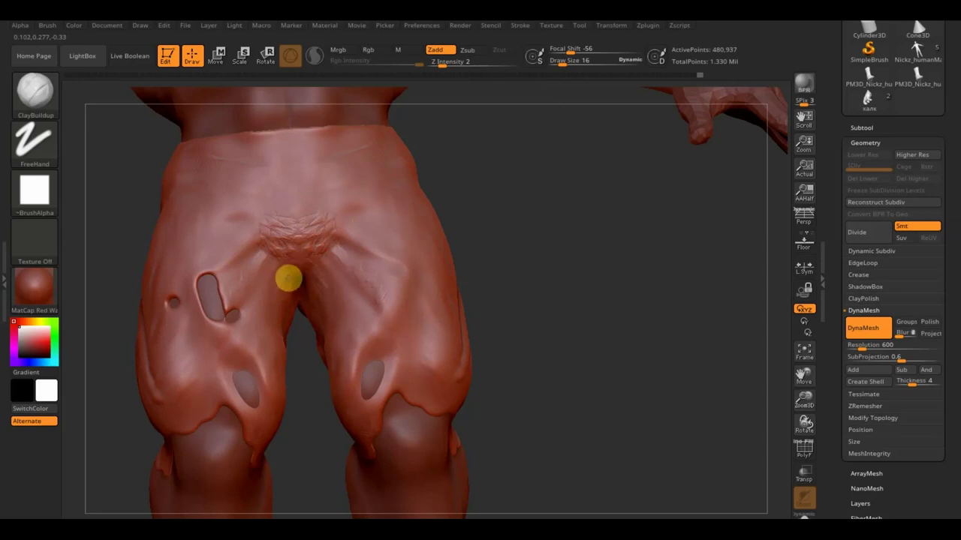
mouse_move(292, 273)
left_mouse_down("shift")
mouse_move(306, 247)
mouse_move(273, 238)
mouse_move(294, 227)
left_mouse_up("shift")
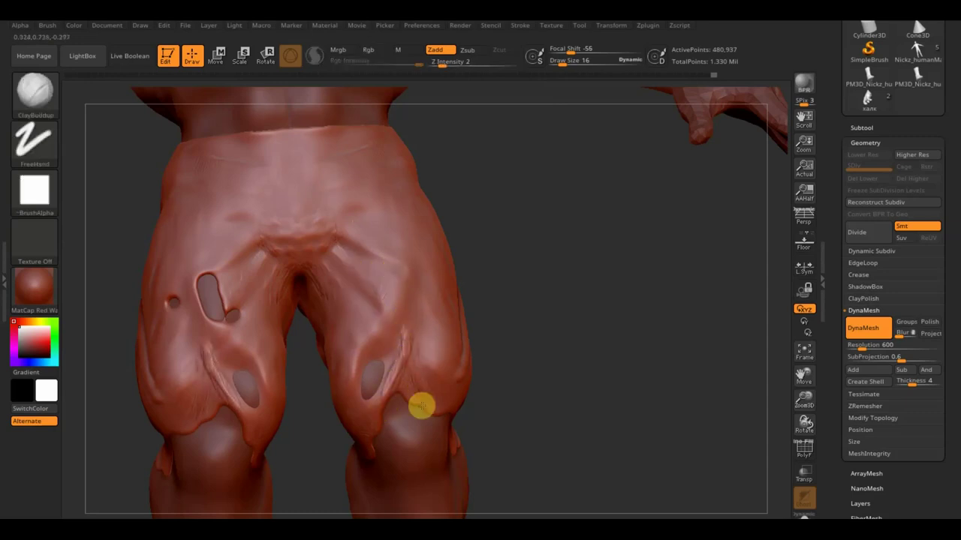
left_click_drag(412, 322, 416, 313, "shift")
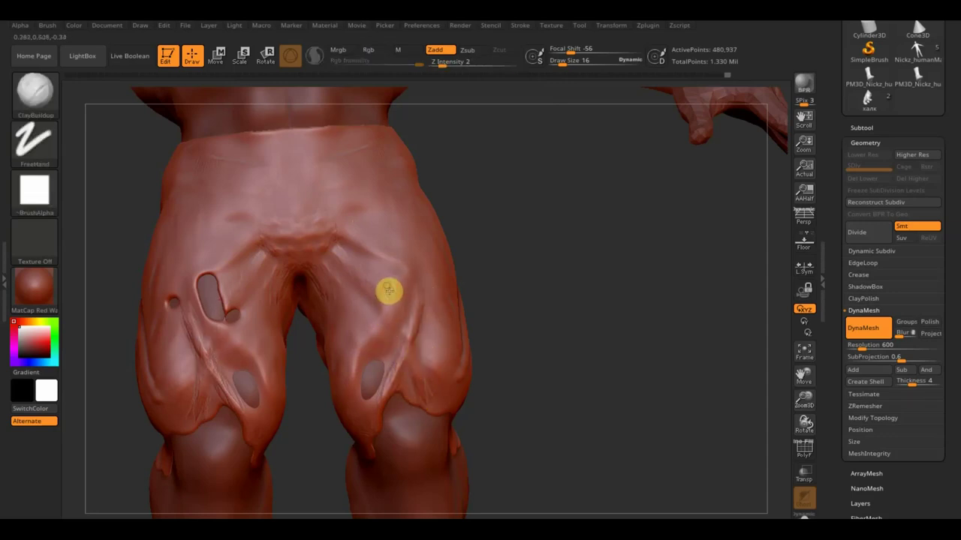
- Add fold ridges on the right thigh, then smooth the inner-thigh wrinkles at Draw Size 58
left_click_drag(391, 313, 367, 359)
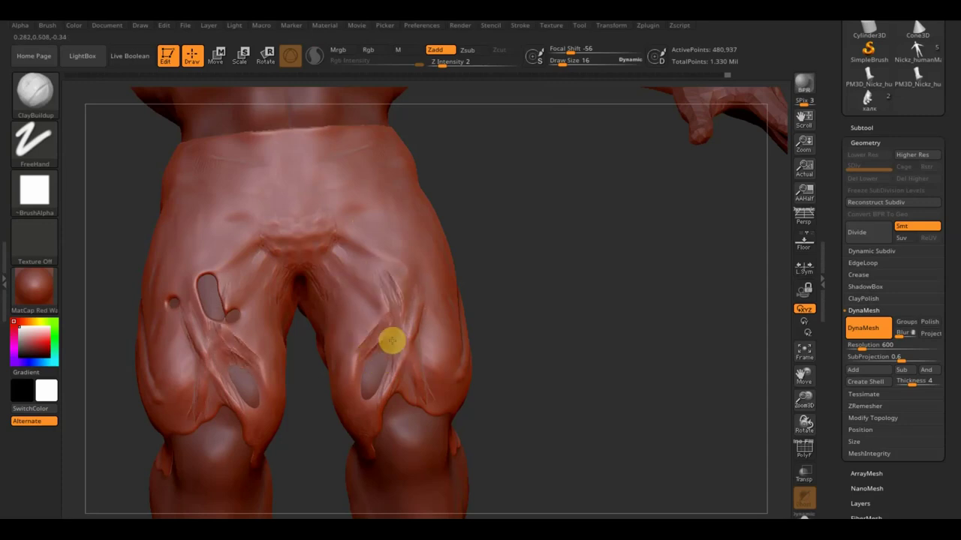
left_click_drag(391, 347, 386, 318)
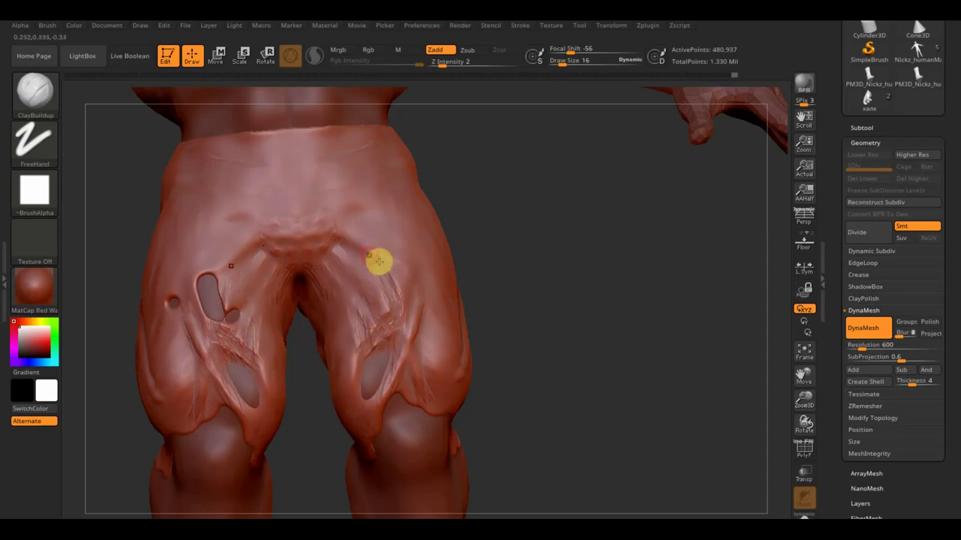
mouse_move(367, 276)
left_mouse_down()
mouse_move(386, 288)
mouse_move(373, 275)
mouse_move(373, 290)
left_mouse_up()
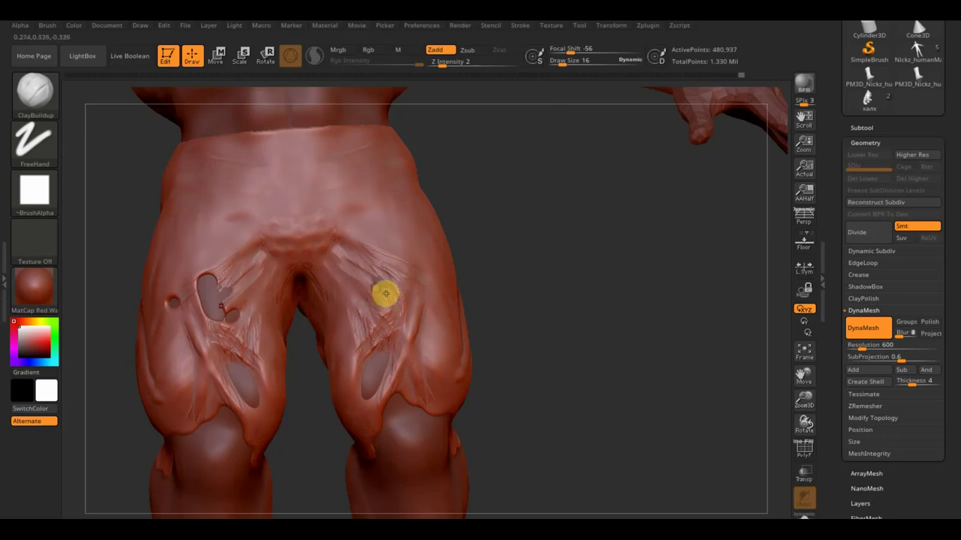
left_click_drag(556, 63, 575, 63)
mouse_move(379, 304)
left_mouse_down("shift")
mouse_move(337, 337)
mouse_move(369, 356)
mouse_move(431, 360)
mouse_move(393, 329)
left_mouse_up("shift")
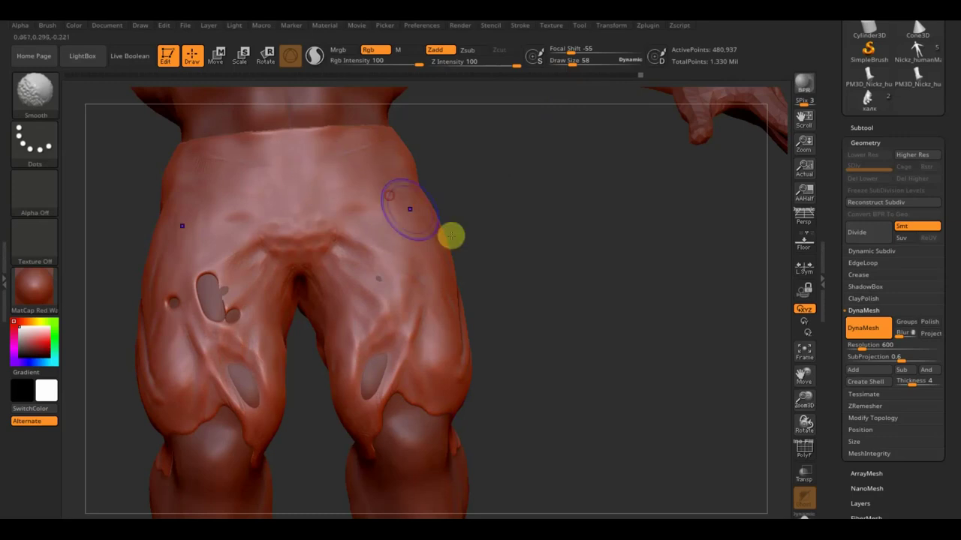
- Frame the whole figure and smooth the creases over the side of the hip
left_click_drag(481, 285, 532, 335)
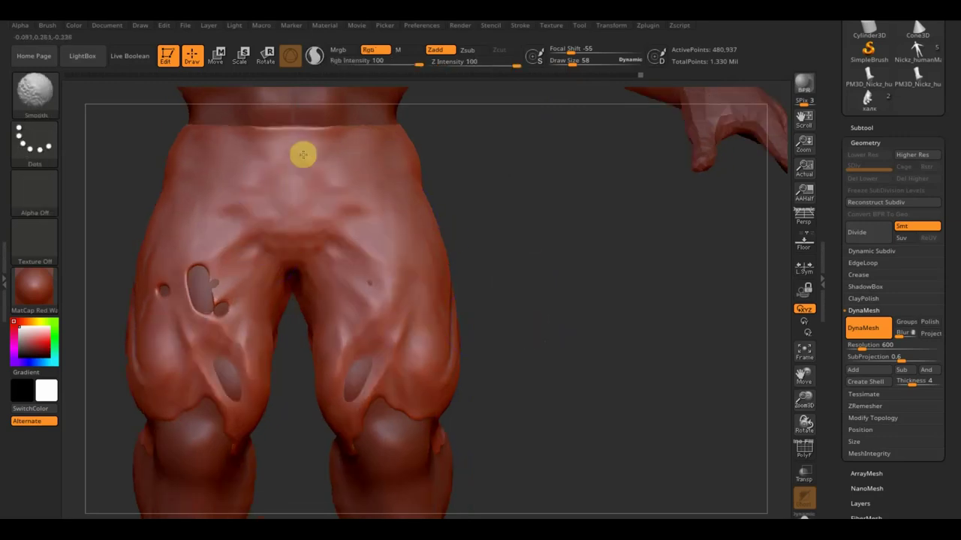
key("shift")
left_click_drag(568, 321, 563, 363)
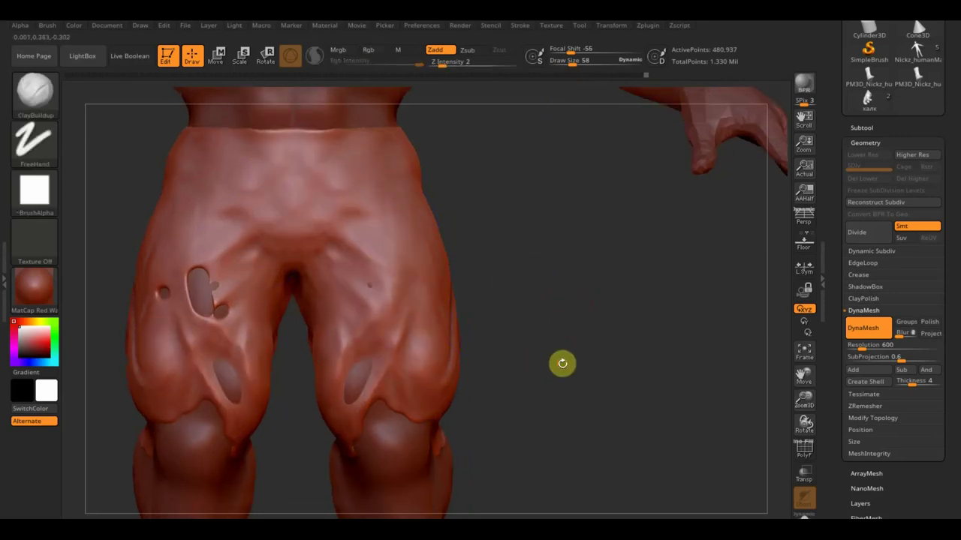
key("f")
mouse_move(523, 286)
left_mouse_down()
mouse_move(540, 304)
mouse_move(608, 336)
mouse_move(513, 349)
left_mouse_up()
key("shift")
mouse_move(355, 310)
left_mouse_down("shift")
mouse_move(337, 300)
mouse_move(349, 285)
left_mouse_up("shift")
mouse_move(334, 321)
left_mouse_down("shift")
mouse_move(358, 266)
mouse_move(343, 283)
mouse_move(338, 334)
mouse_move(383, 293)
mouse_move(384, 275)
mouse_move(404, 275)
mouse_move(368, 218)
mouse_move(322, 218)
mouse_move(588, 281)
mouse_move(572, 333)
mouse_move(602, 395)
left_mouse_up("shift")
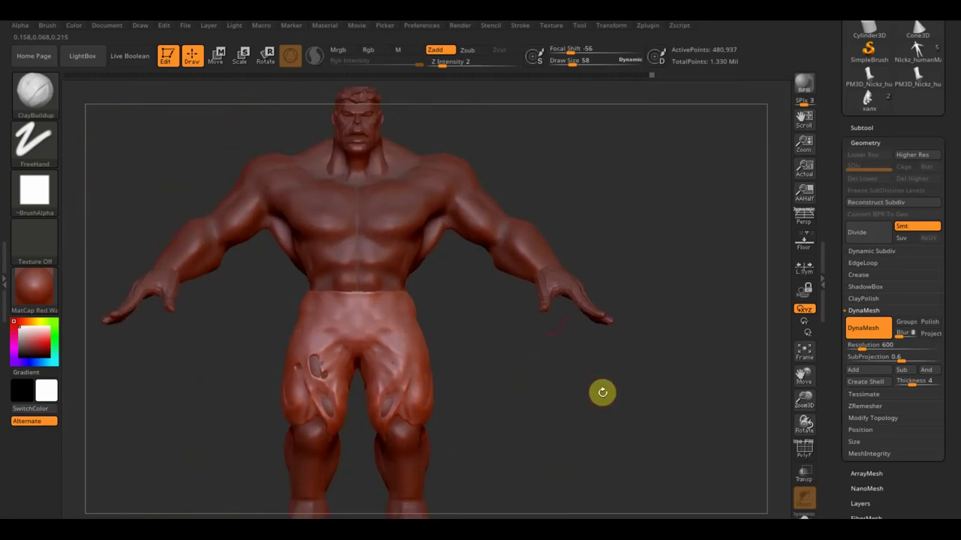
- Start a Load Brush from the brush palette and browse the desktop folders
left_click(36, 92)
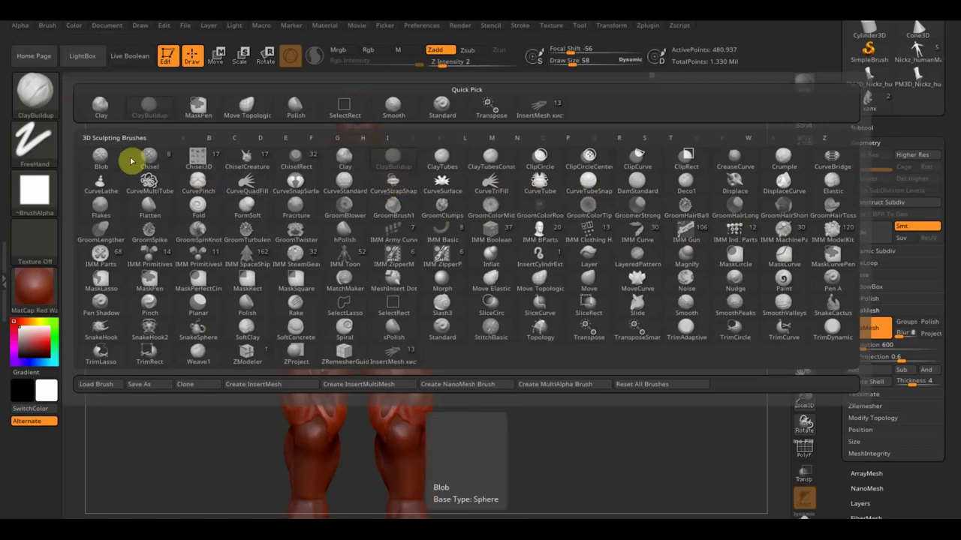
left_click(43, 106)
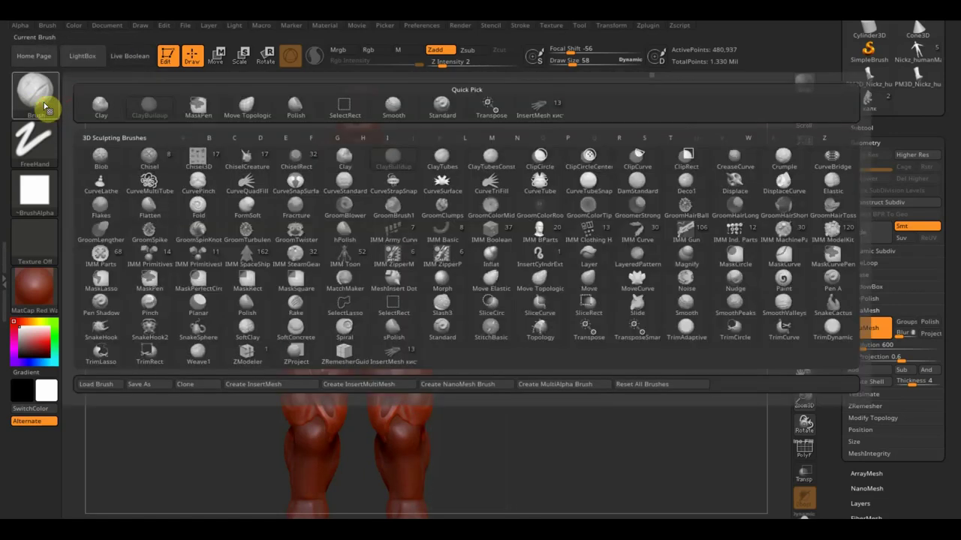
left_click(100, 384)
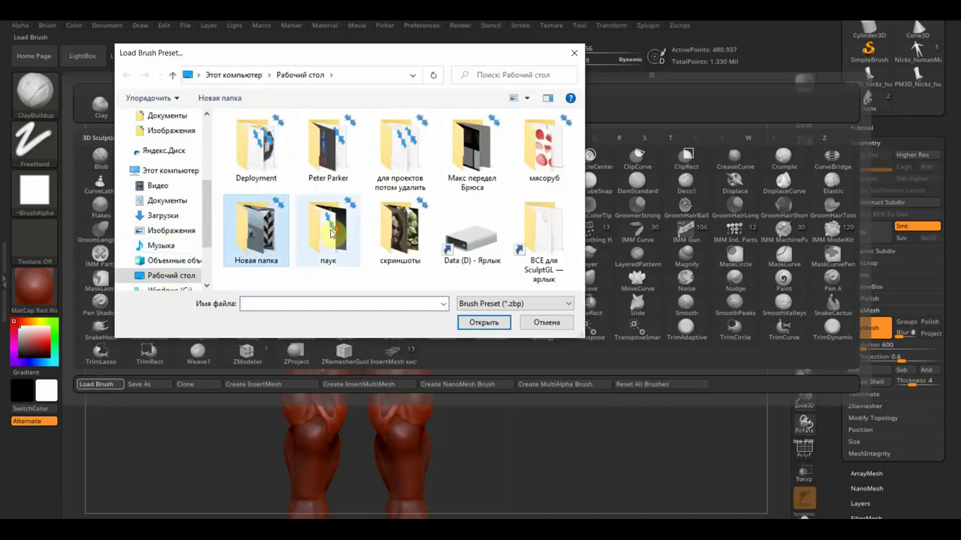
left_click(391, 219)
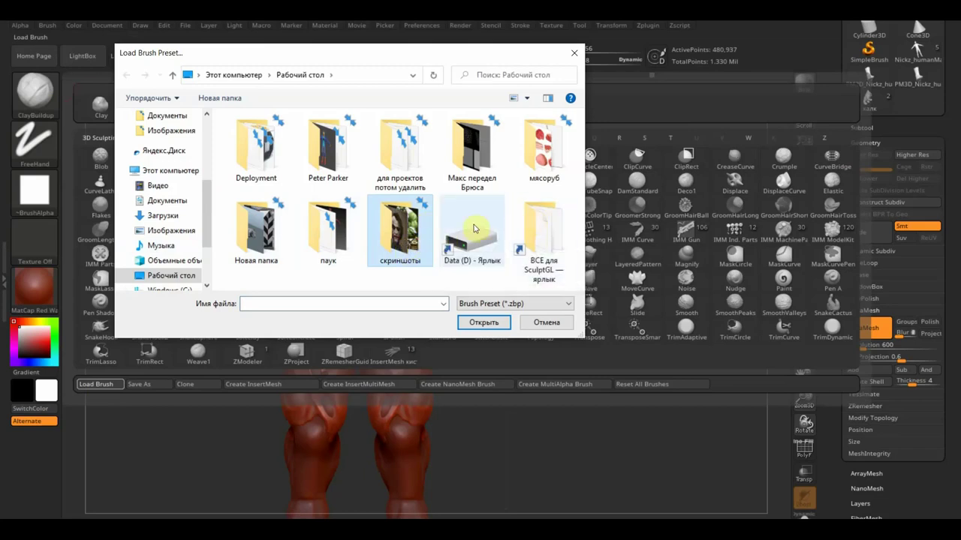
mouse_move(171, 261)
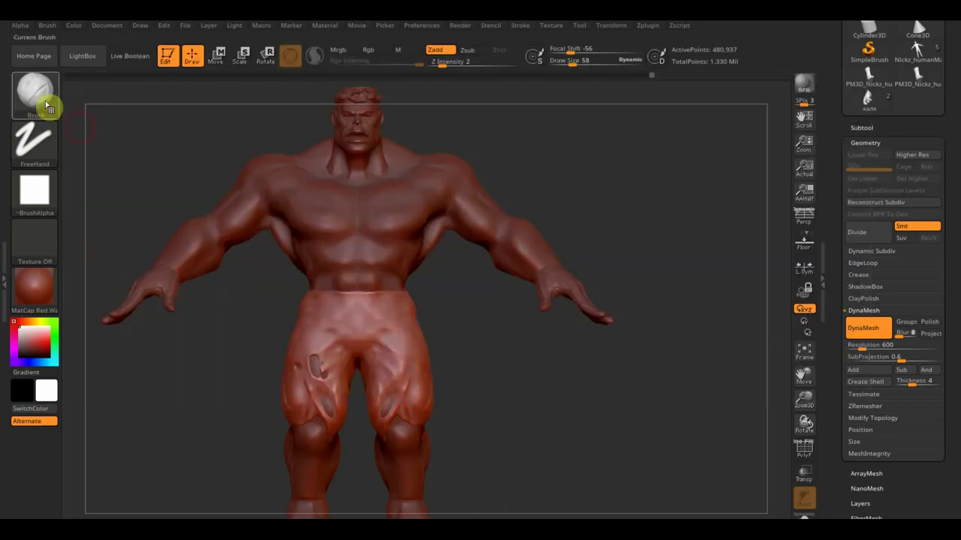
- Load MilitaryBelts.zbp from the кисть ремни military utility belt folder
left_click(47, 105)
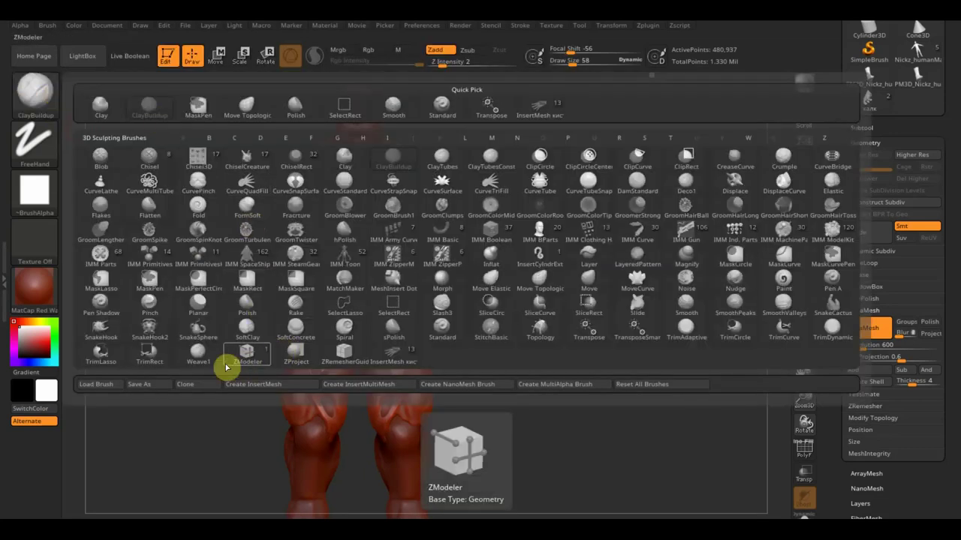
left_click(106, 384)
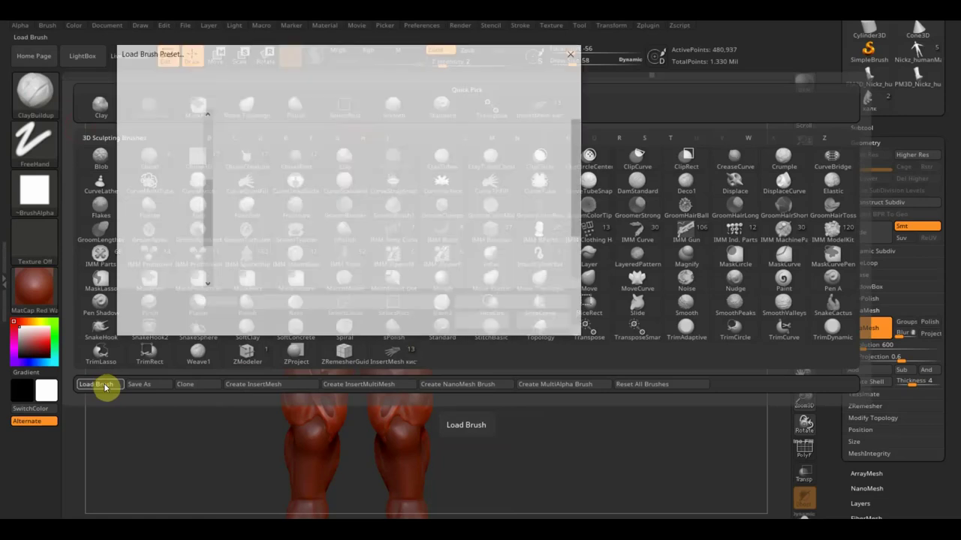
left_click(336, 239)
scroll(340, 241, "down", 1)
scroll(339, 241, "up", 1)
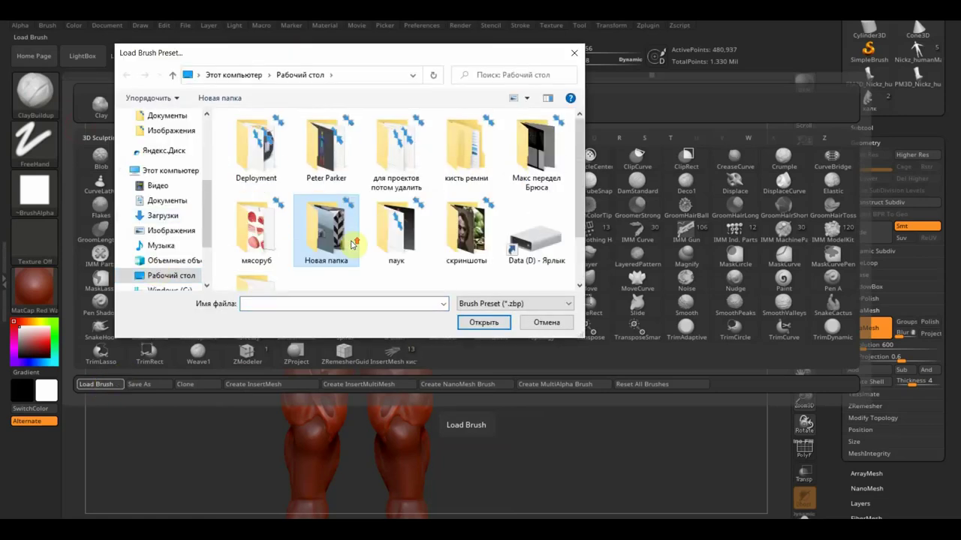
double_click(473, 175)
double_click(271, 136)
left_click(269, 140)
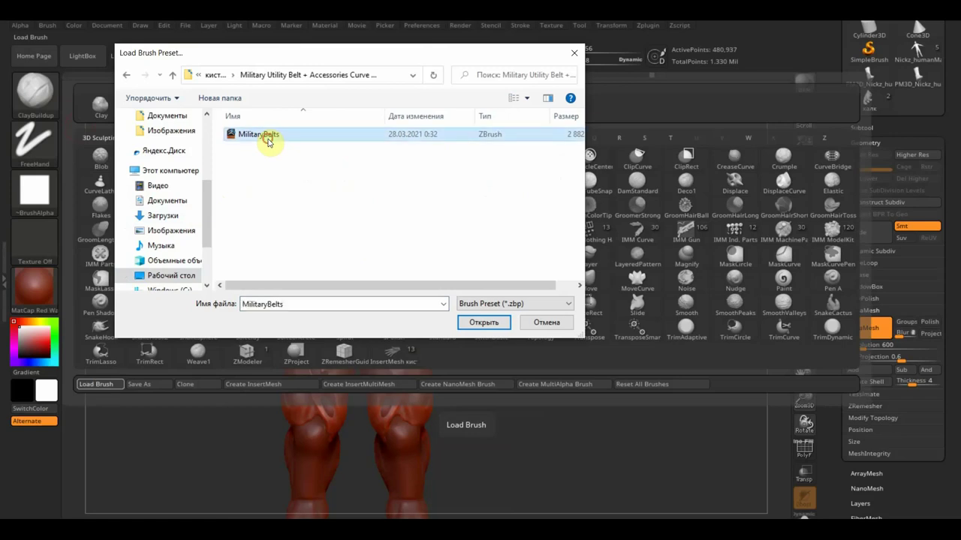
left_click(484, 322)
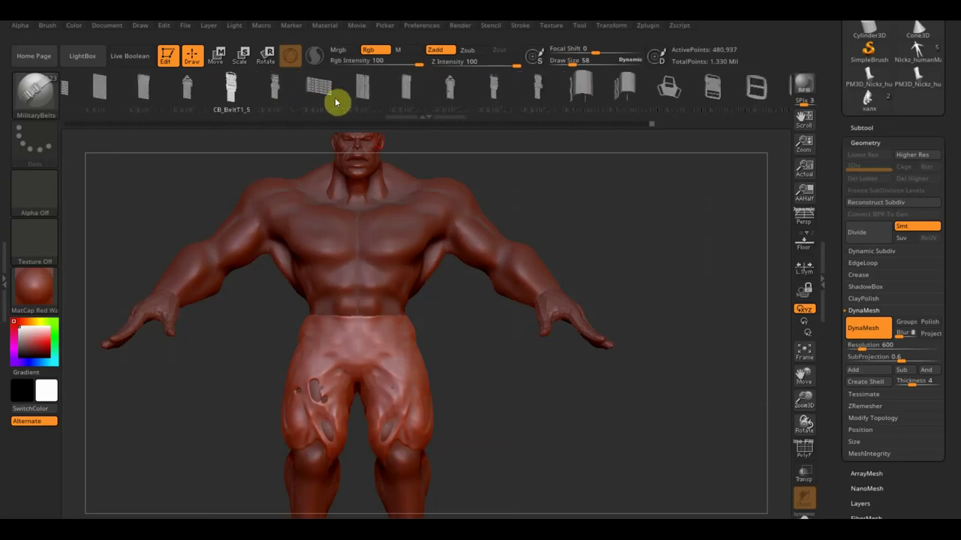
left_click_drag(334, 97, 84, 115)
mouse_move(592, 112)
left_mouse_down()
mouse_move(361, 128)
mouse_move(598, 107)
left_mouse_up()
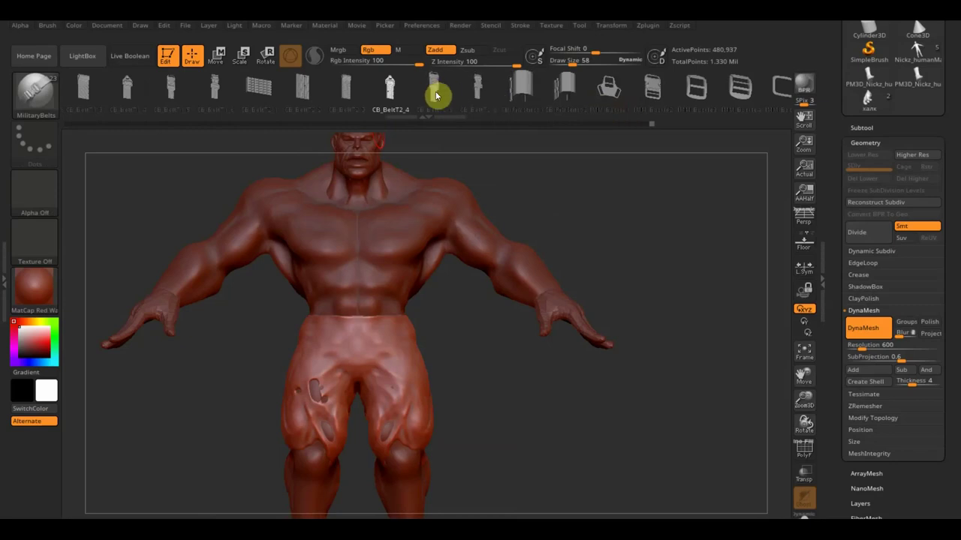
left_click(305, 96)
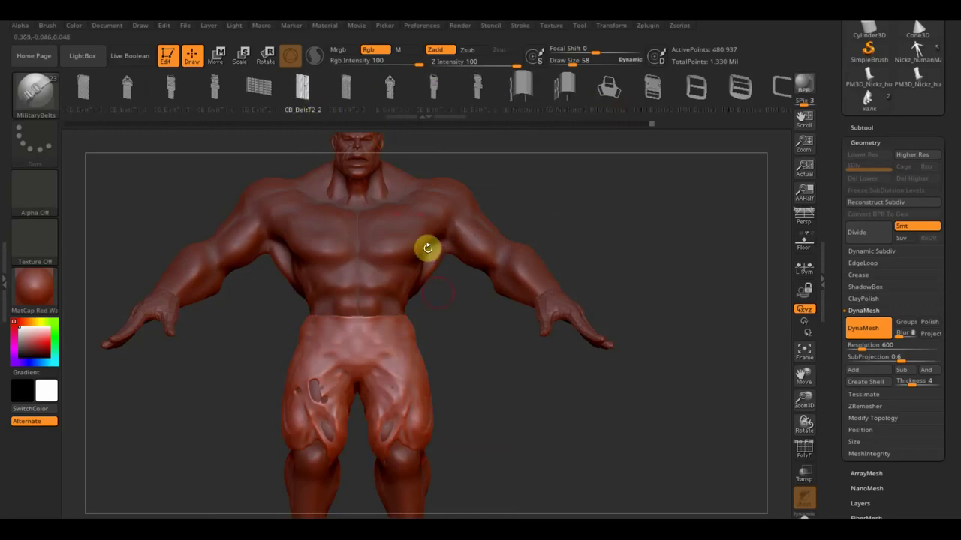
left_click_drag(436, 325, 450, 327)
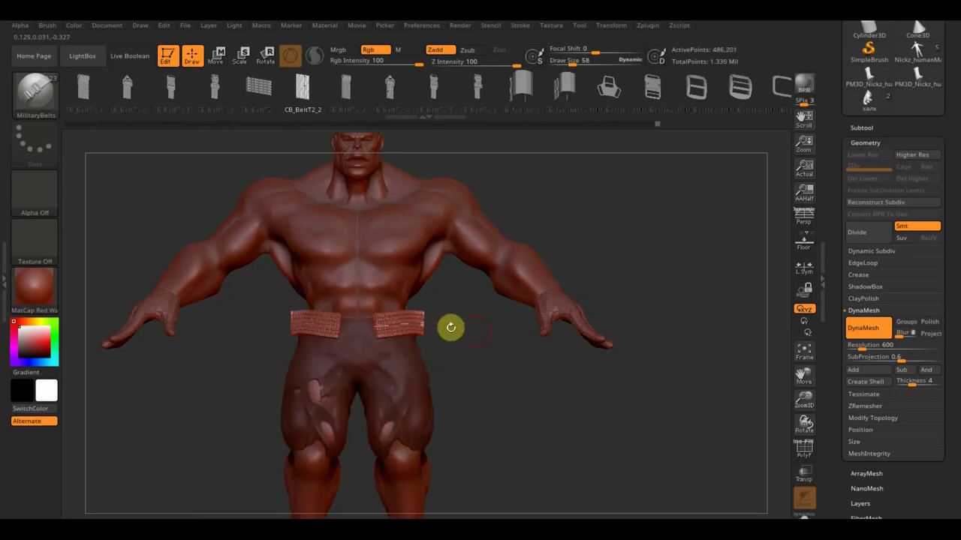
key("f")
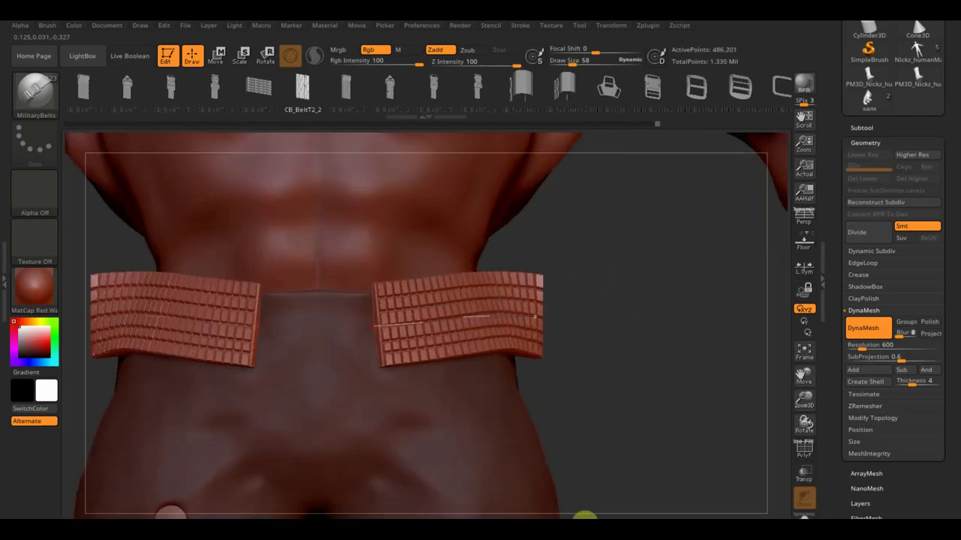
key("f")
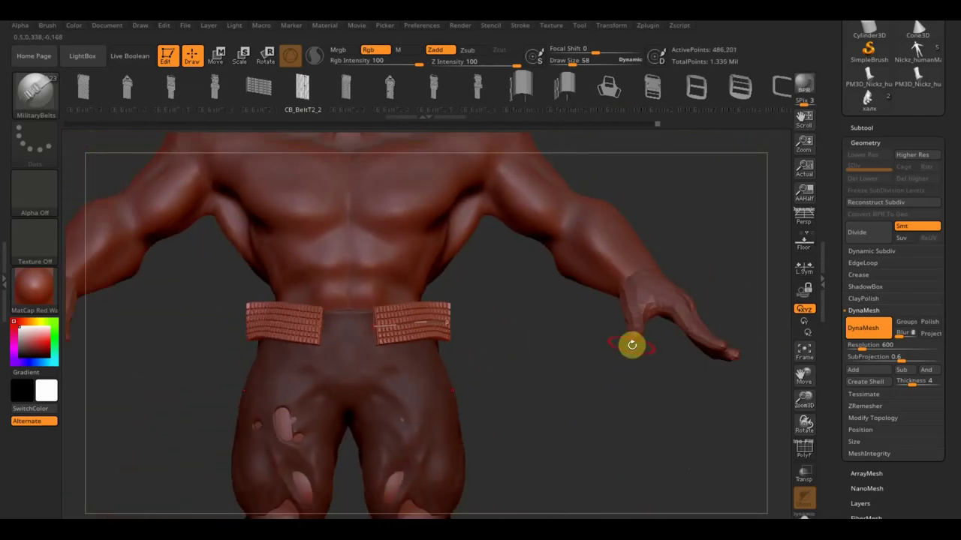
key("ctrl+z")
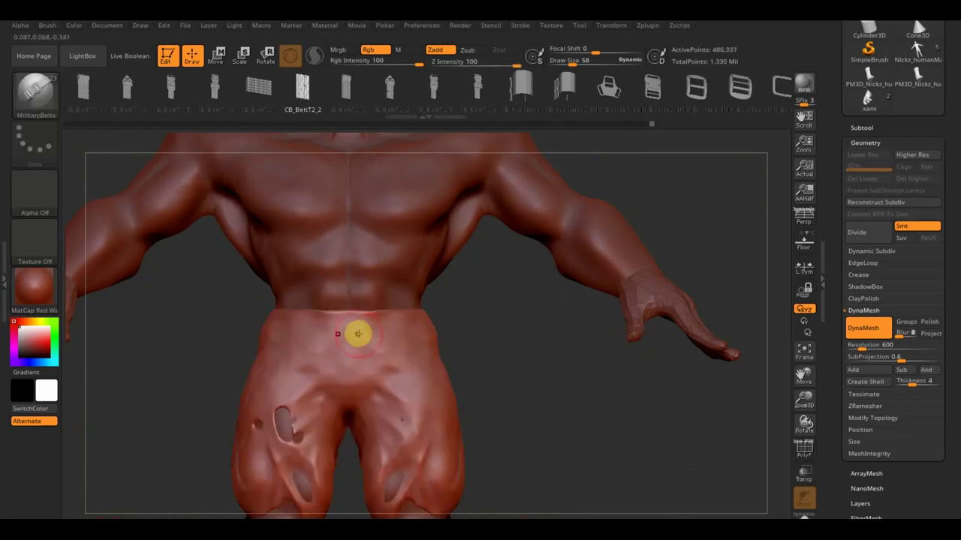
key("ctrl+z")
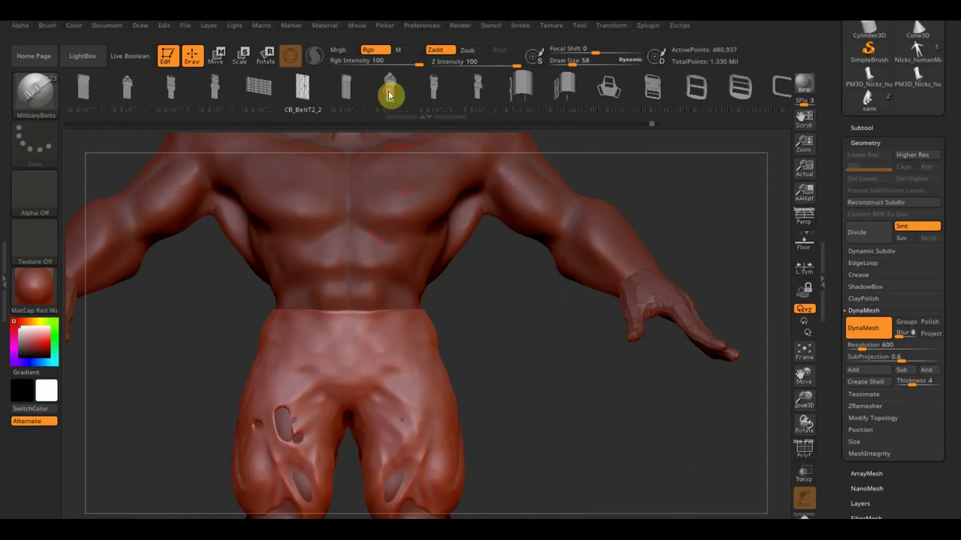
left_click(389, 95)
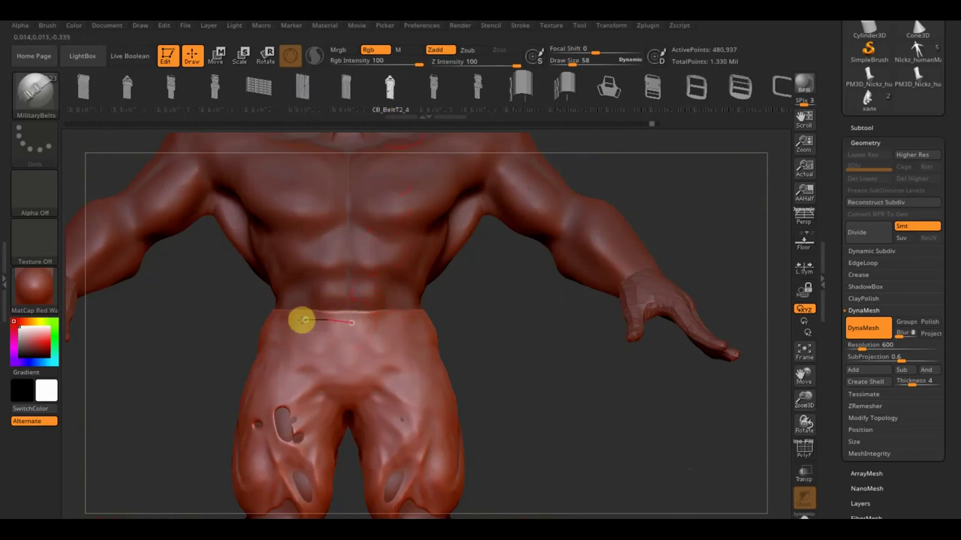
left_click_drag(262, 319, 268, 321)
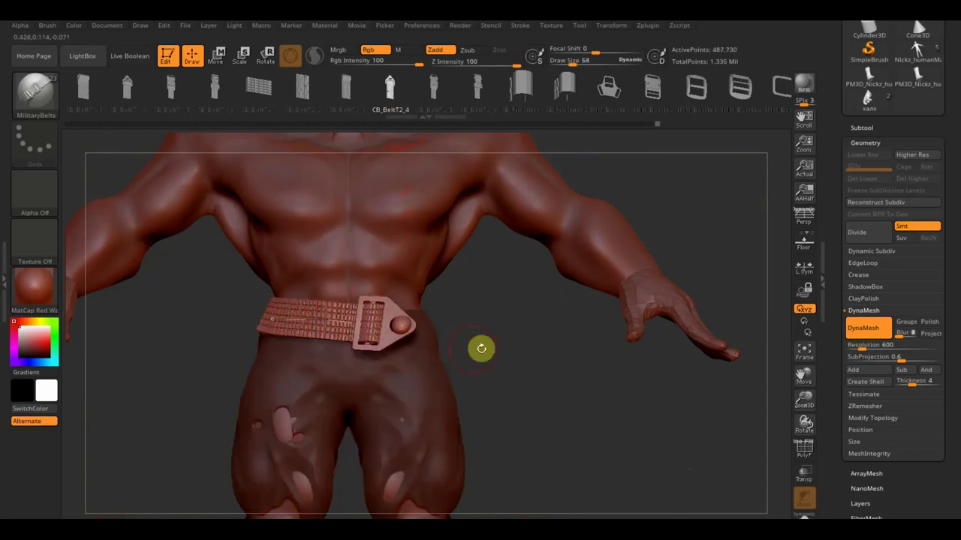
mouse_move(508, 348)
left_mouse_down()
mouse_move(547, 352)
mouse_move(467, 356)
mouse_move(515, 340)
left_mouse_up()
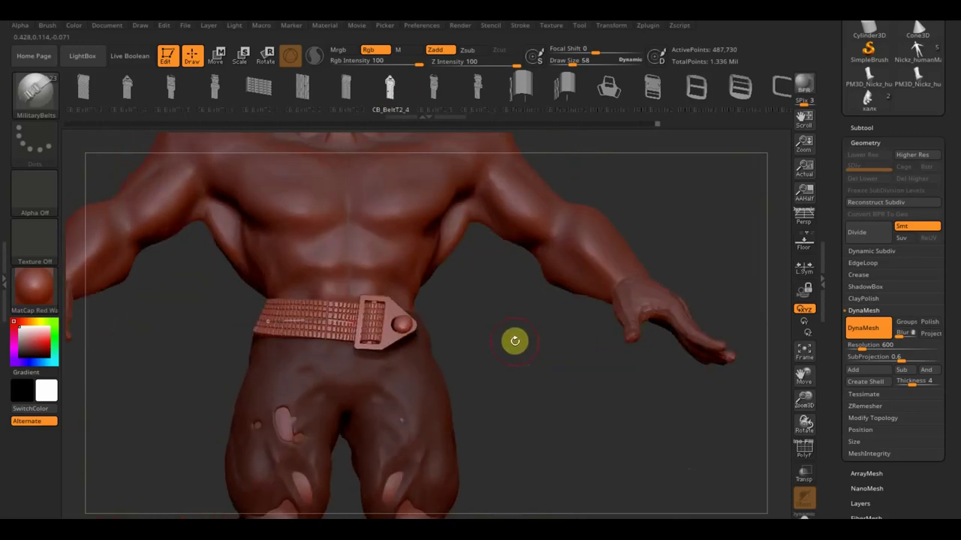
key("ctrl+z")
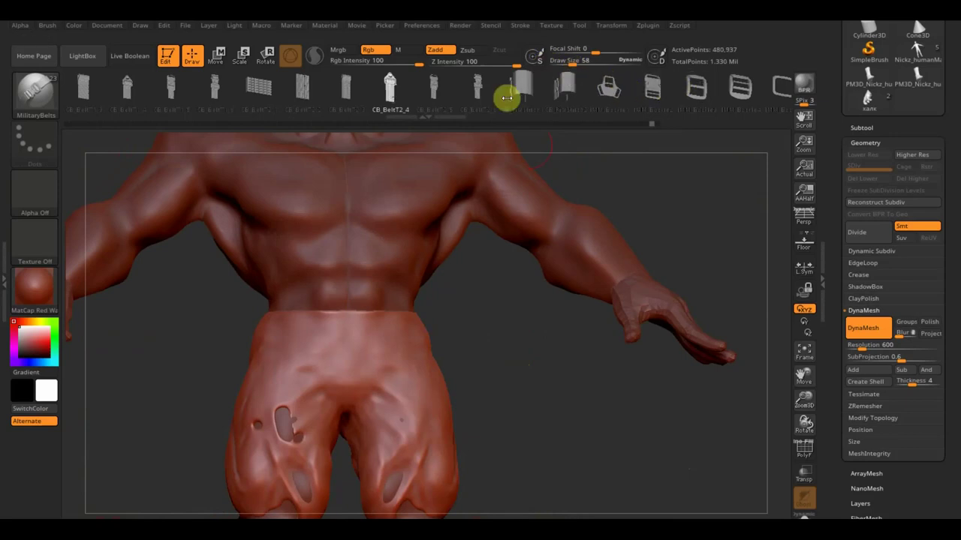
- Draw the CB_BeltT1_5 belt along the waist and regenerate it thinner at Draw Size 36
left_click(176, 96)
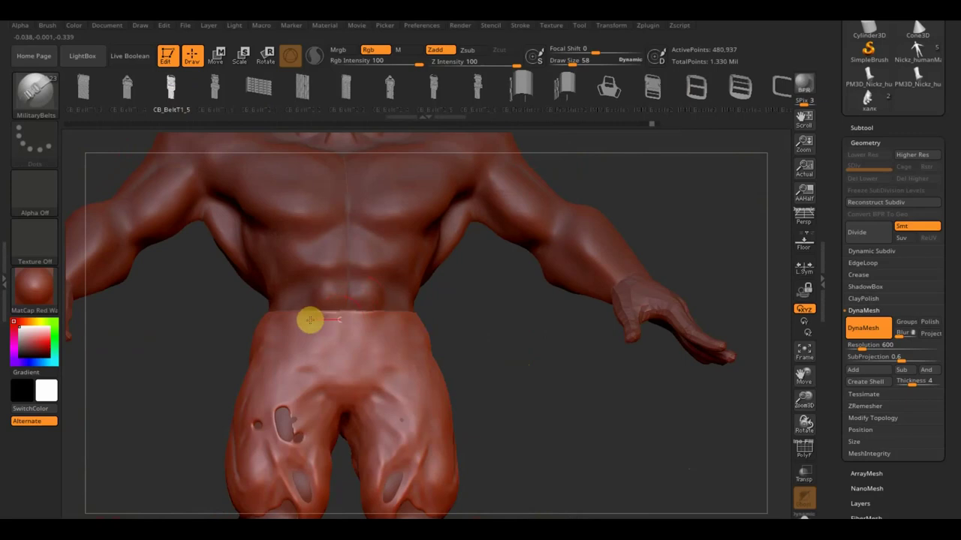
left_click_drag(245, 322, 253, 322)
mouse_move(482, 351)
left_mouse_down()
mouse_move(517, 385)
mouse_move(489, 350)
left_mouse_up()
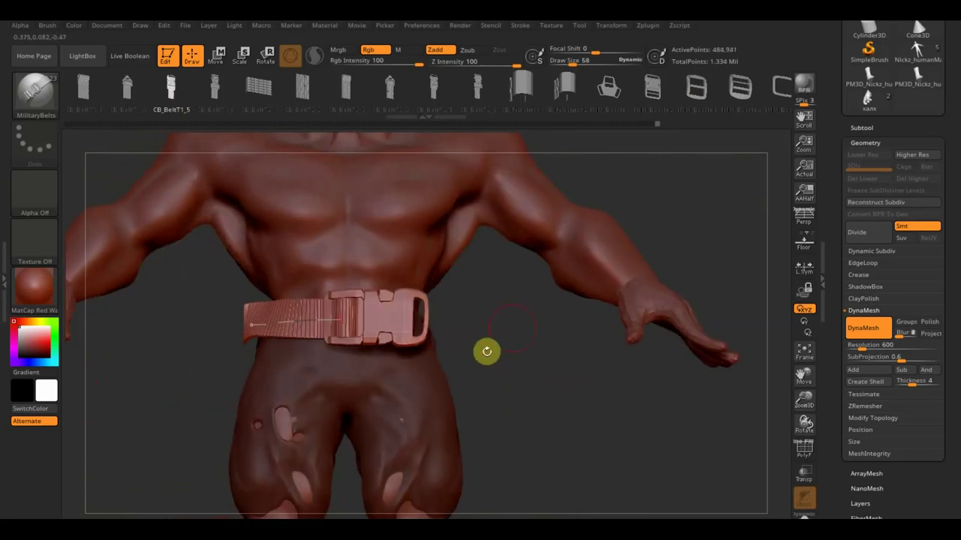
left_click(570, 62)
type("36")
key("Return")
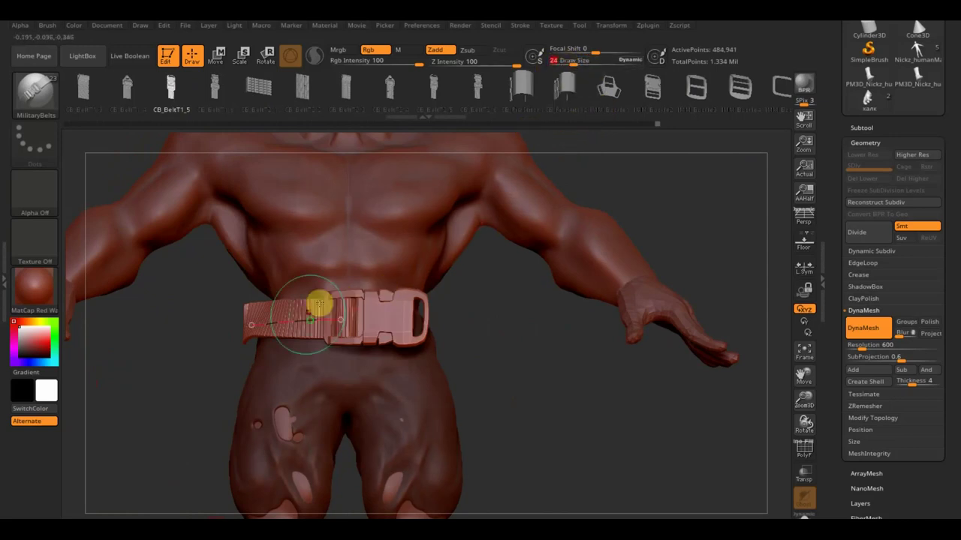
left_click(307, 319)
- Extend the belt curve around the back of the waist and regenerate it thicker
mouse_move(493, 318)
left_mouse_down()
mouse_move(573, 322)
mouse_move(563, 327)
left_mouse_up()
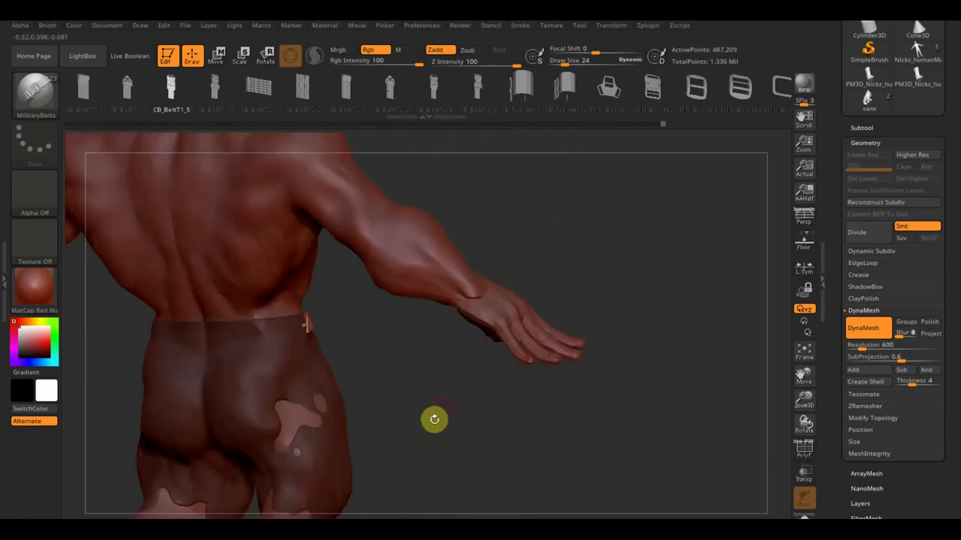
mouse_move(457, 390)
left_mouse_down()
mouse_move(448, 367)
mouse_move(460, 401)
mouse_move(440, 358)
mouse_move(478, 441)
mouse_move(472, 385)
mouse_move(489, 285)
left_mouse_up()
mouse_move(257, 225)
left_mouse_down()
mouse_move(373, 264)
mouse_move(346, 263)
mouse_move(368, 318)
mouse_move(339, 313)
mouse_move(352, 316)
left_mouse_up()
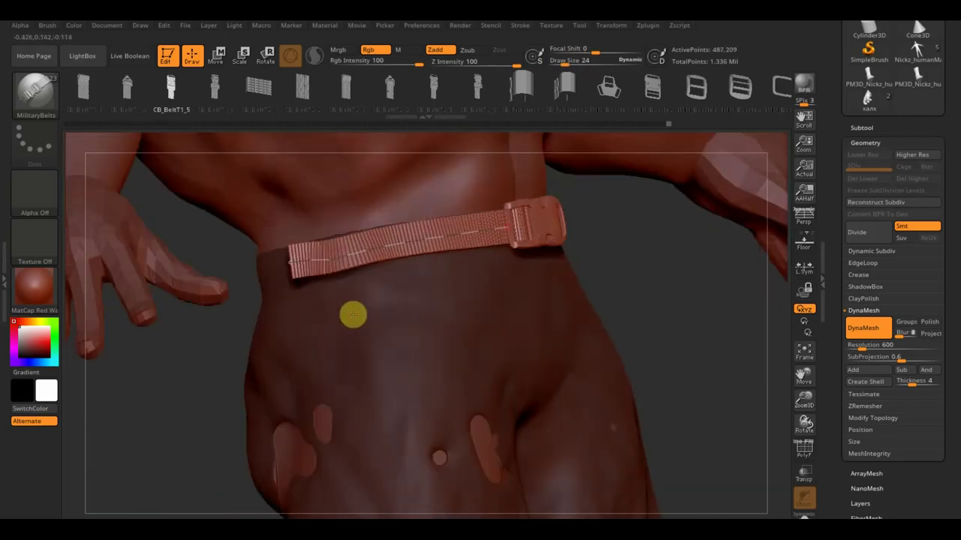
left_click(354, 316)
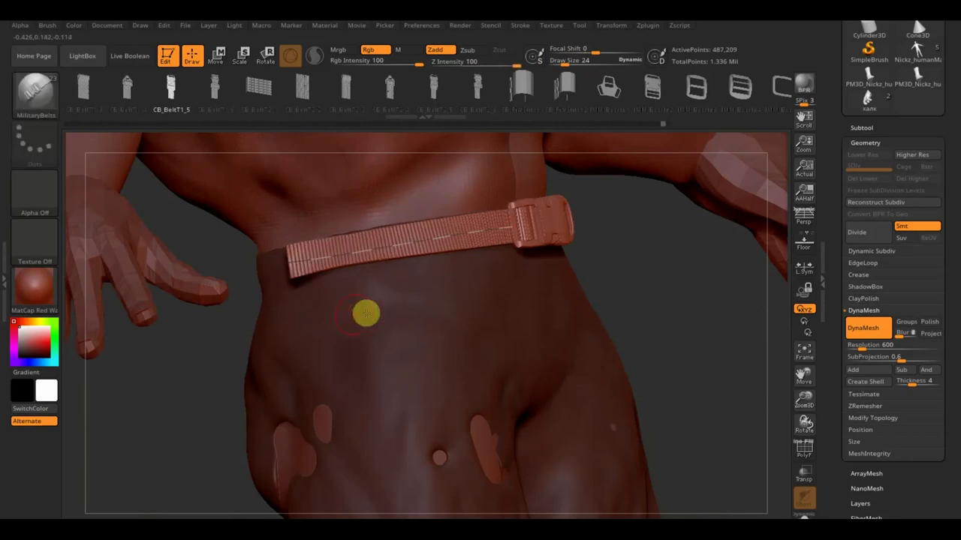
mouse_move(671, 333)
left_mouse_down()
mouse_move(656, 353)
mouse_move(692, 359)
mouse_move(681, 360)
left_mouse_up()
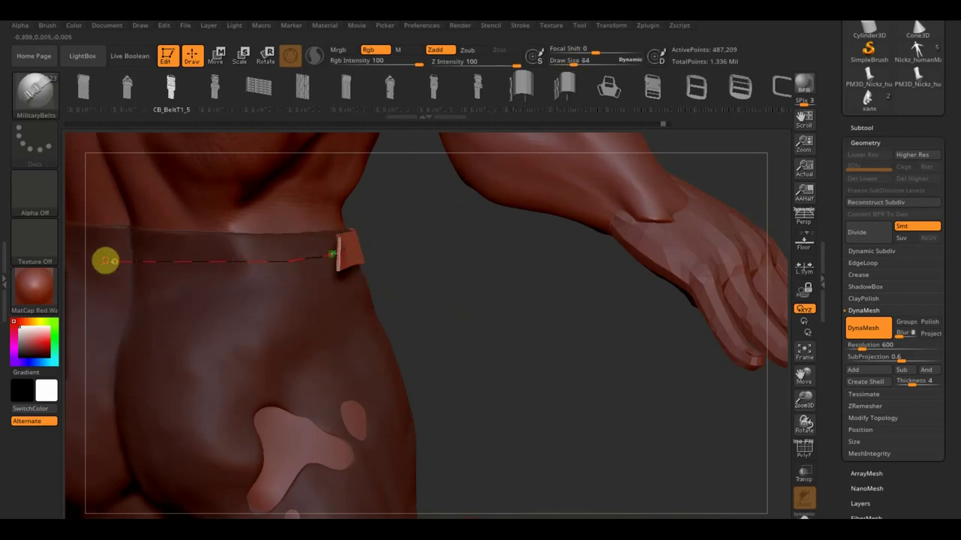
- Generate the belt mesh and pull its curve ends around the hip and back, committing the buckle
left_click_drag(105, 261, 122, 260)
mouse_move(493, 343)
left_mouse_down()
mouse_move(458, 284)
mouse_move(444, 320)
mouse_move(426, 319)
left_mouse_up()
mouse_move(307, 262)
left_mouse_down()
mouse_move(226, 311)
mouse_move(313, 234)
mouse_move(290, 242)
mouse_move(315, 259)
mouse_move(340, 250)
left_mouse_up()
mouse_move(529, 209)
left_mouse_down()
mouse_move(534, 220)
mouse_move(597, 208)
left_mouse_up()
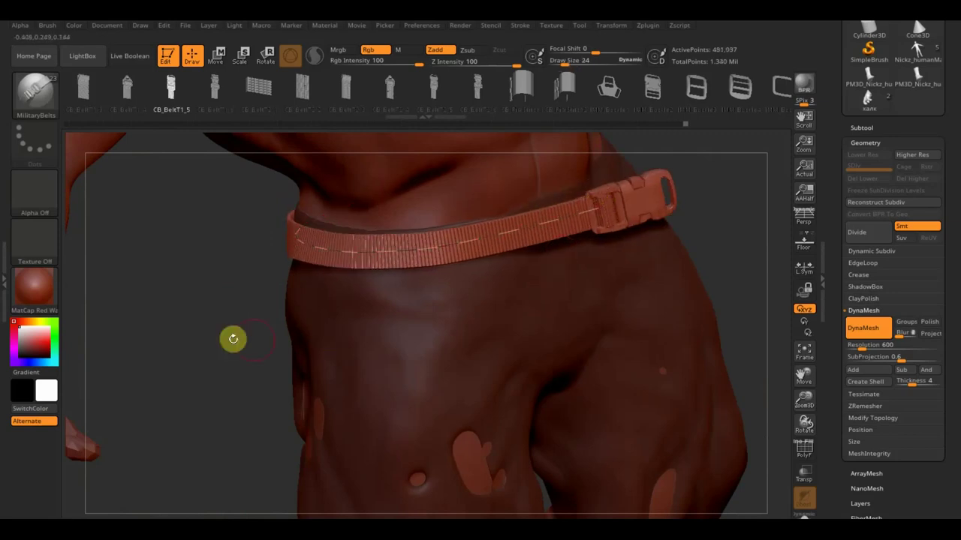
mouse_move(216, 325)
left_mouse_down()
mouse_move(332, 311)
mouse_move(308, 326)
mouse_move(446, 212)
left_mouse_up()
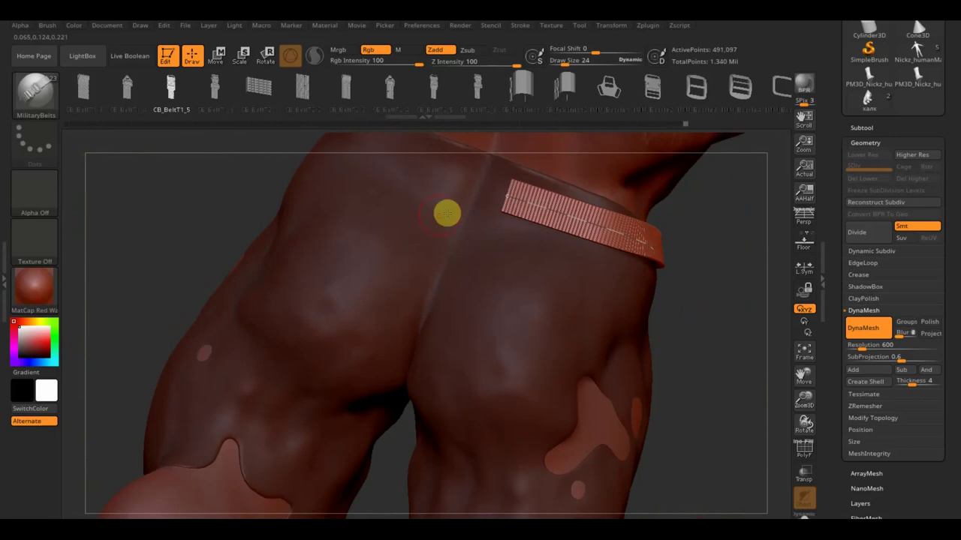
left_click_drag(507, 197, 467, 175)
mouse_move(468, 175)
right_mouse_down()
mouse_move(660, 277)
mouse_move(656, 293)
mouse_move(615, 277)
mouse_move(650, 382)
mouse_move(645, 399)
mouse_move(591, 318)
mouse_move(701, 220)
mouse_move(742, 243)
mouse_move(648, 386)
mouse_move(671, 371)
mouse_move(558, 380)
right_mouse_up()
- Shorten and nudge the belt's left end from behind, then check the buckle from the front
mouse_move(365, 346)
left_mouse_down()
mouse_move(300, 351)
mouse_move(328, 358)
left_mouse_up()
mouse_move(328, 358)
right_mouse_down()
mouse_move(627, 370)
mouse_move(713, 363)
mouse_move(570, 361)
right_mouse_up()
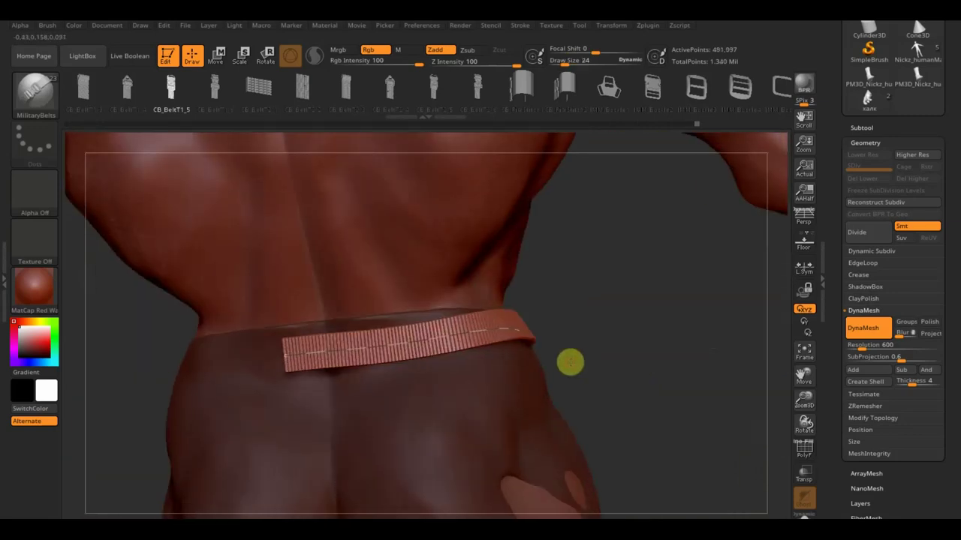
left_click_drag(283, 355, 266, 358)
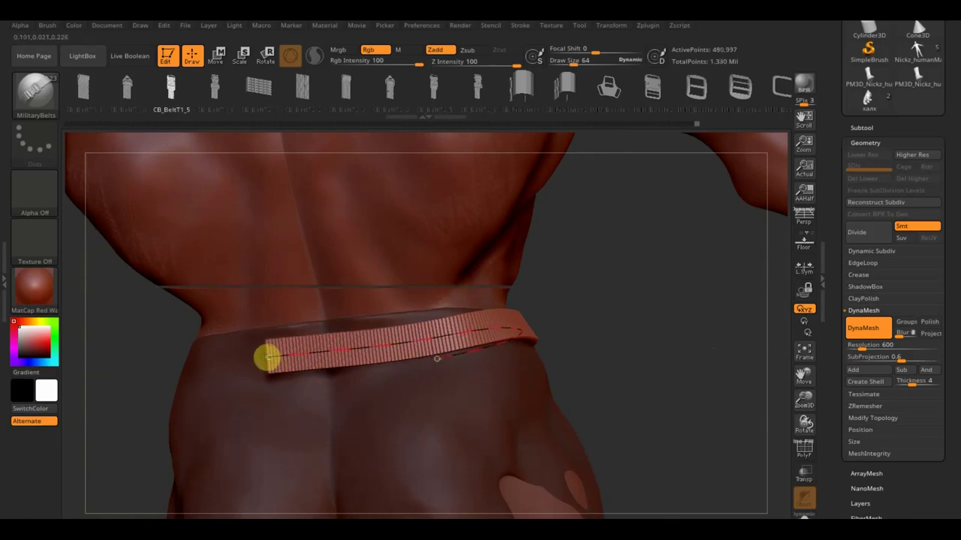
mouse_move(610, 339)
right_mouse_down()
mouse_move(755, 318)
mouse_move(653, 350)
right_mouse_up()
right_click_drag(575, 323, 572, 395)
mouse_move(555, 428)
right_mouse_down()
mouse_move(576, 261)
mouse_move(569, 358)
mouse_move(637, 197)
right_mouse_up()
mouse_move(514, 393)
right_mouse_down()
mouse_move(542, 491)
mouse_move(439, 504)
right_mouse_up()
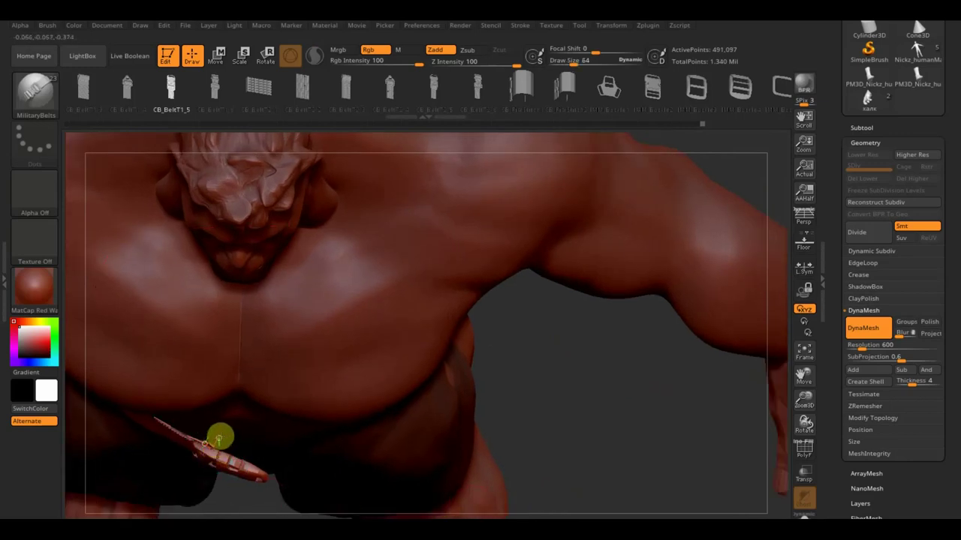
- Undo an accidental upward bend of the belt end with Ctrl+Z and orbit to check the fit
left_click_drag(218, 438, 247, 440)
left_click_drag(545, 433, 542, 325)
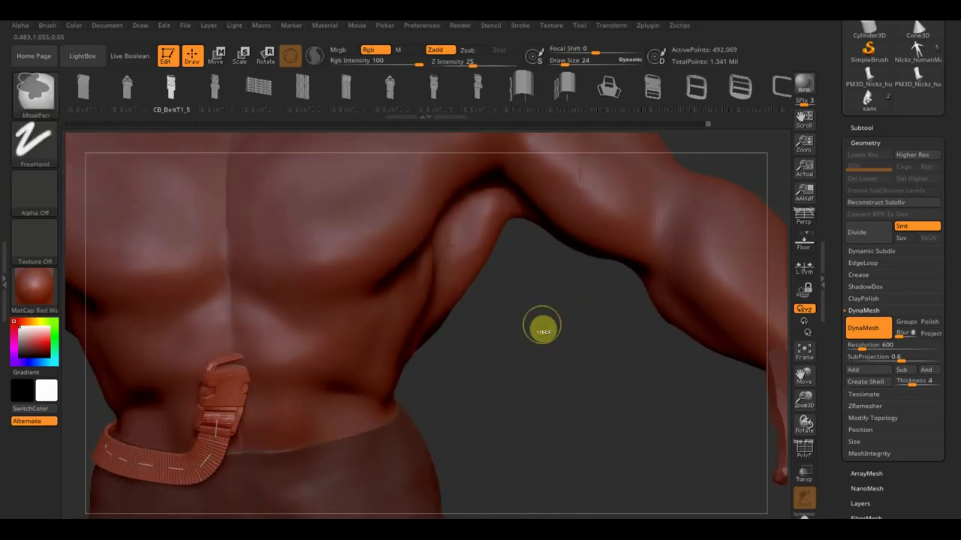
key("ctrl+z")
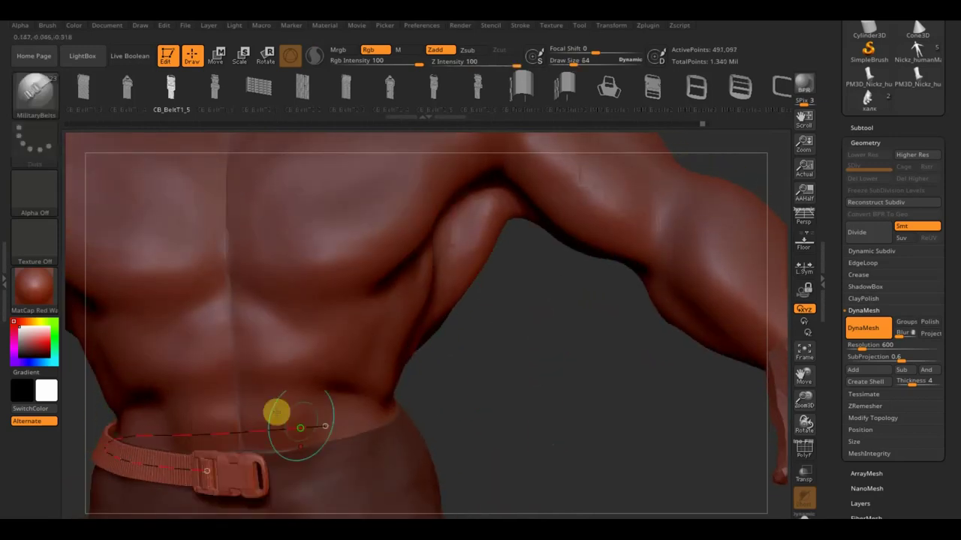
mouse_move(481, 407)
left_mouse_down()
mouse_move(514, 388)
mouse_move(499, 393)
mouse_move(489, 440)
left_mouse_up()
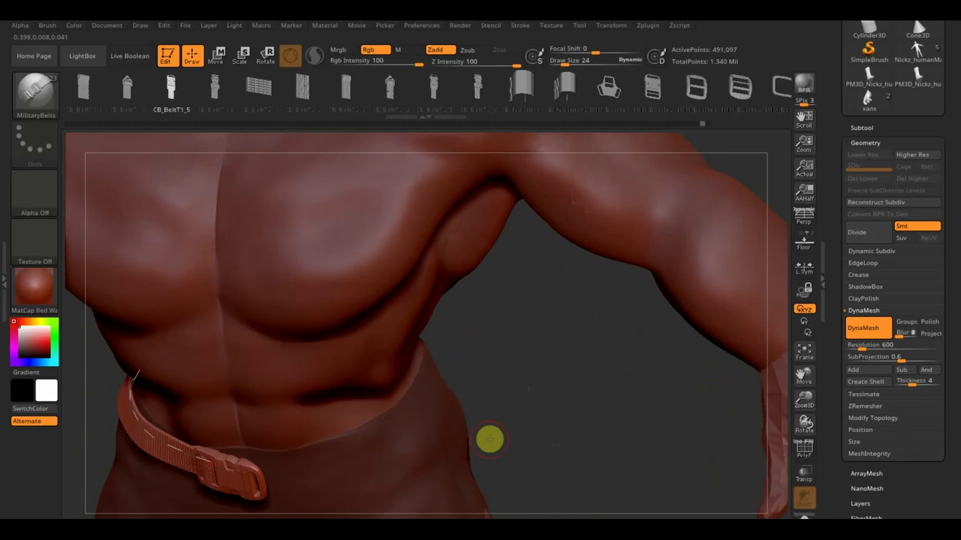
left_click_drag(533, 432, 548, 364)
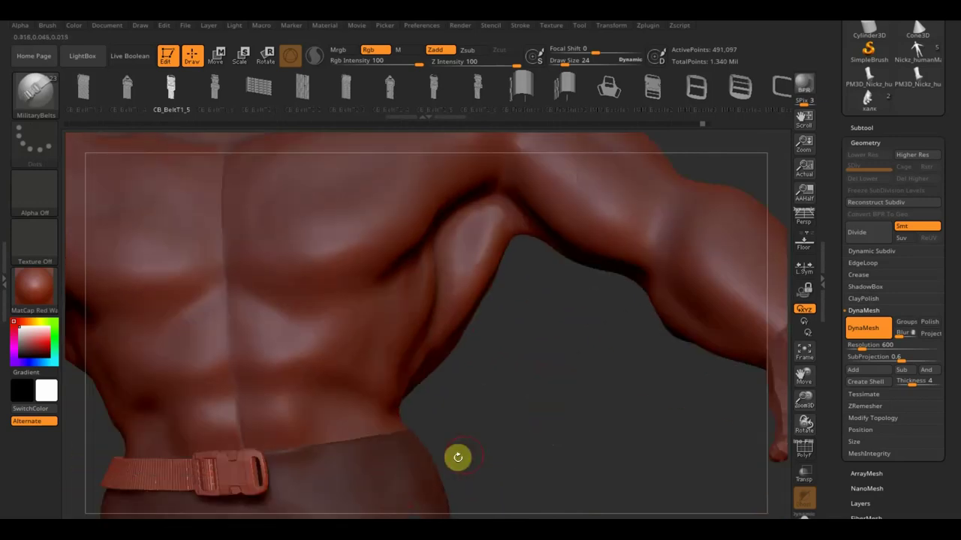
mouse_move(560, 447)
left_mouse_down()
mouse_move(577, 463)
mouse_move(548, 406)
left_mouse_up()
mouse_move(518, 441)
left_mouse_down("alt")
mouse_move(532, 388)
mouse_move(534, 461)
mouse_move(553, 493)
mouse_move(581, 421)
left_mouse_up("alt")
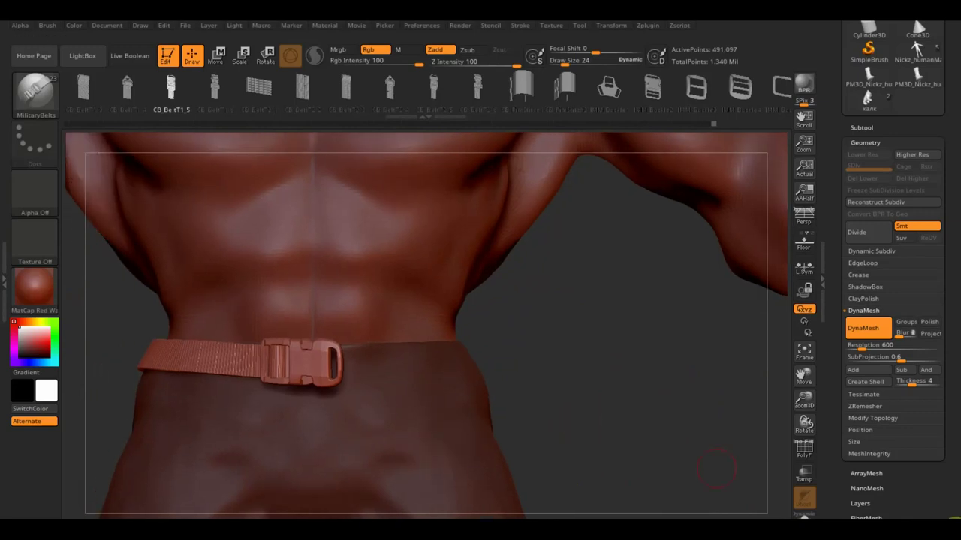
left_click(888, 419)
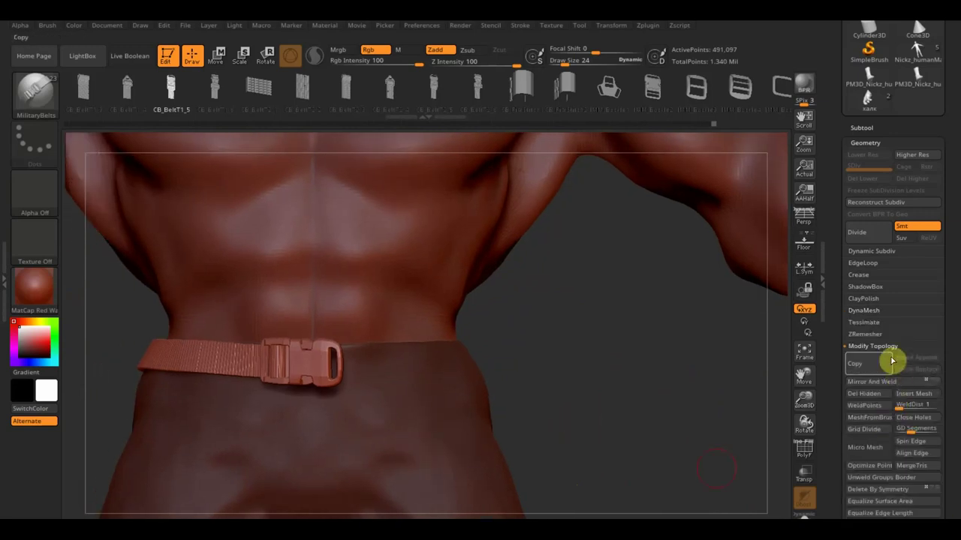
- Mirror And Weld the belt into a symmetric full band and snap to a front view
left_click(886, 382)
mouse_move(595, 390)
left_mouse_down()
mouse_move(592, 453)
mouse_move(568, 502)
mouse_move(605, 397)
mouse_move(452, 367)
left_mouse_up()
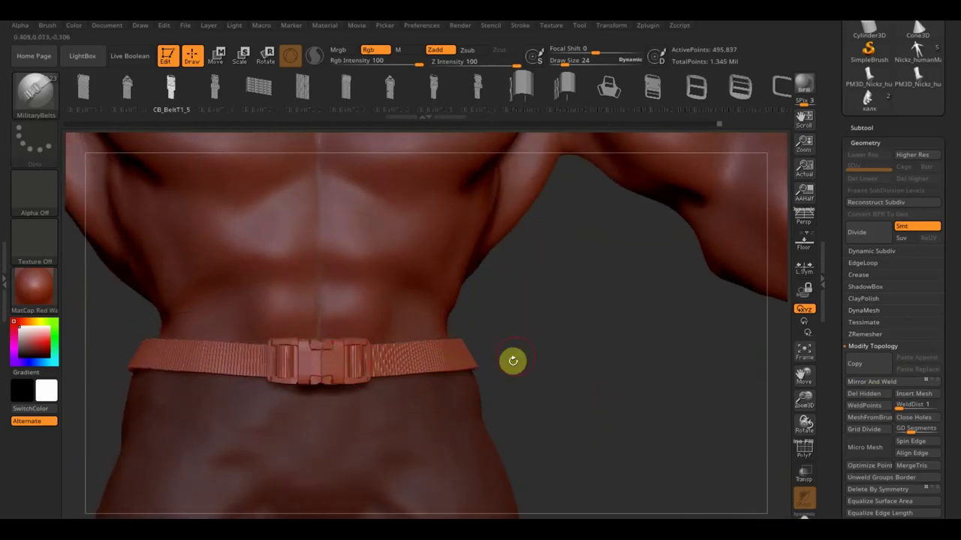
mouse_move(510, 354)
left_mouse_down()
mouse_move(532, 371)
mouse_move(515, 358)
mouse_move(584, 337)
mouse_move(596, 343)
left_mouse_up()
key("shift")
left_click_drag(564, 60, 561, 60)
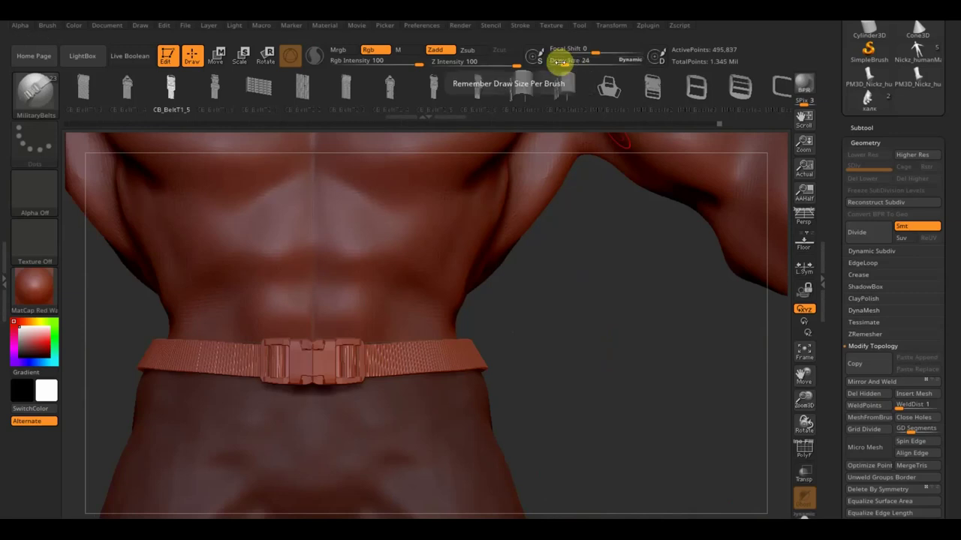
- Select the Standard brush, then use Transpose to scale the belt taller and move it lower
left_click(48, 105)
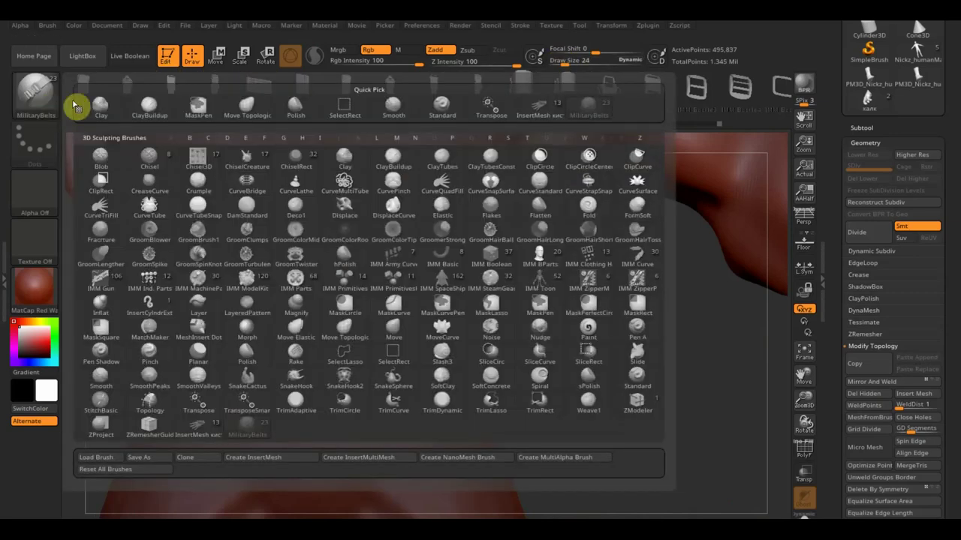
left_click(438, 111)
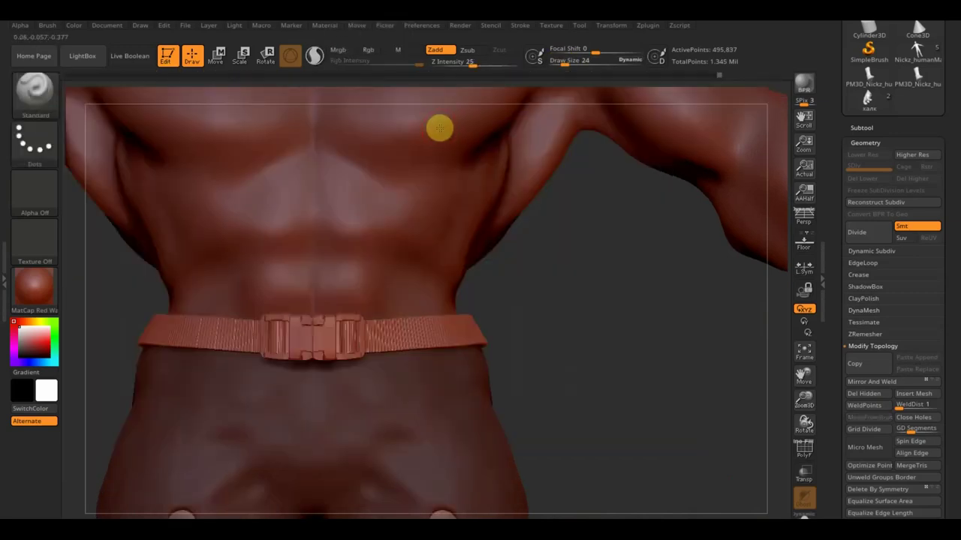
left_click(213, 65)
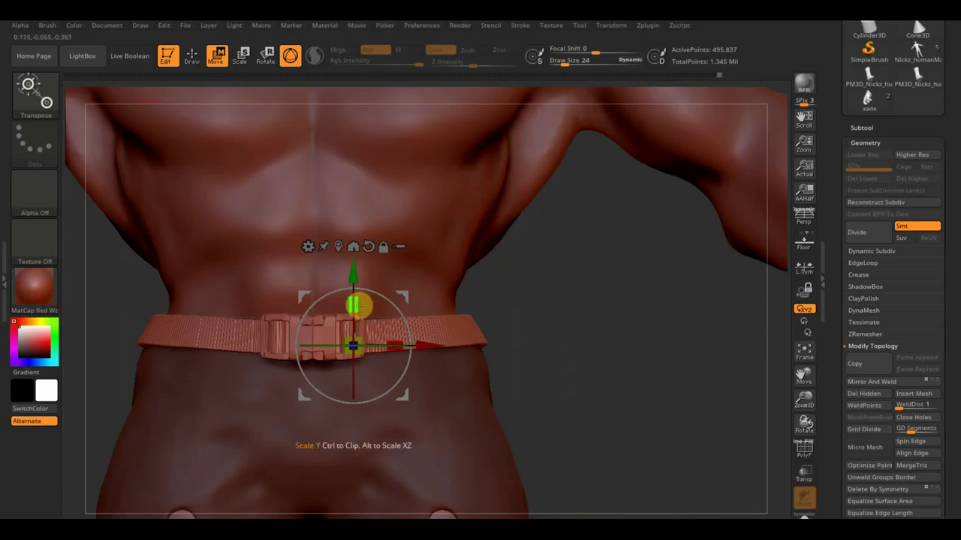
left_click_drag(359, 287, 359, 223)
left_click_drag(353, 272, 349, 293)
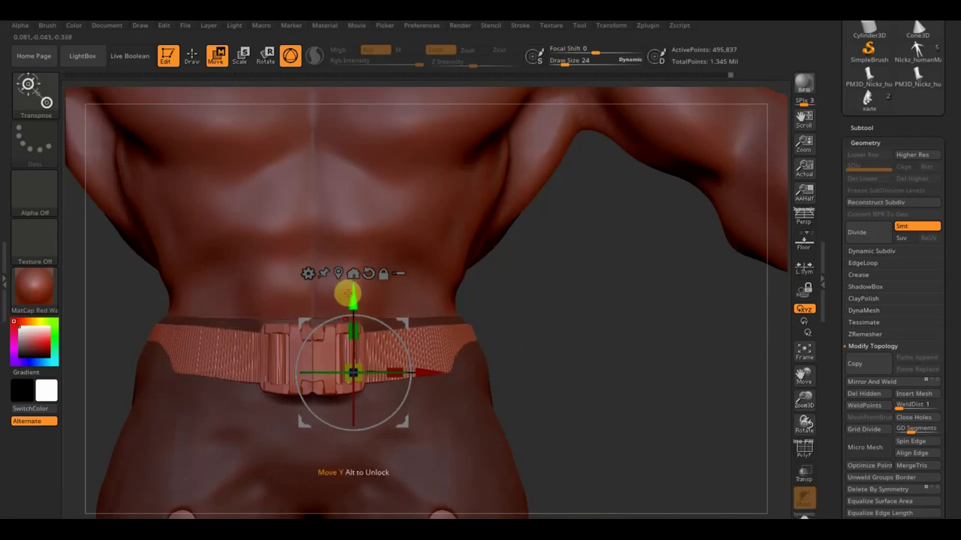
left_click(191, 59)
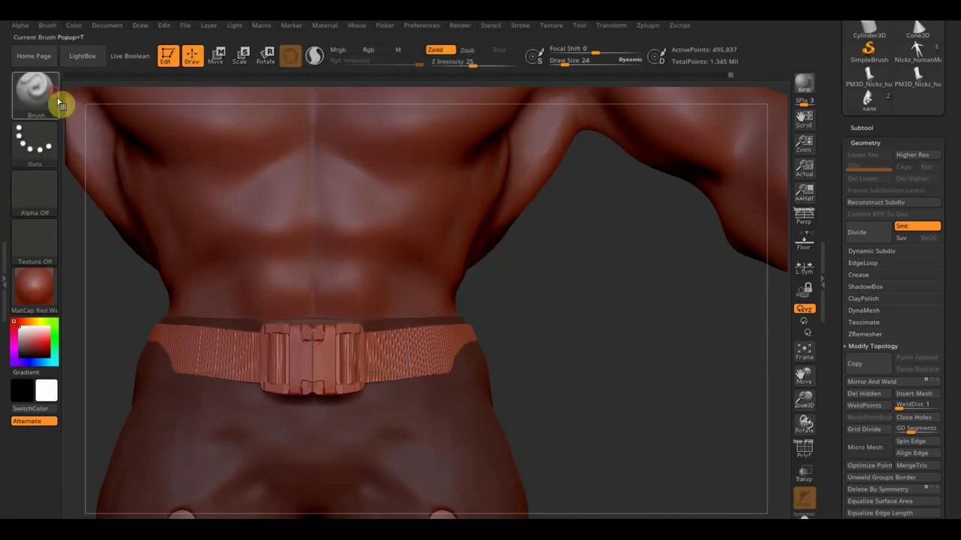
- Pick the Move Topological brush at Draw Size 117, toggle PolyF on and off, and show the subtools
left_click(58, 100)
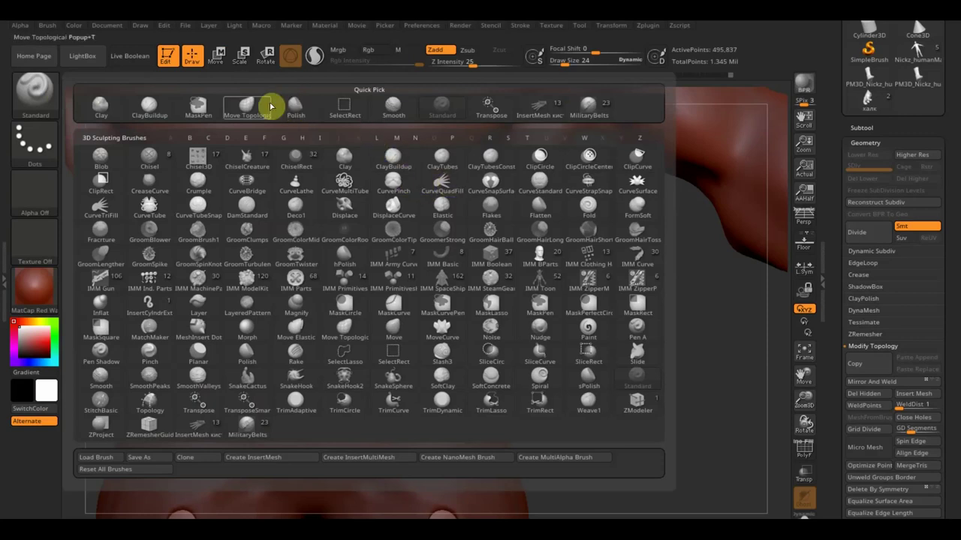
left_click(248, 107)
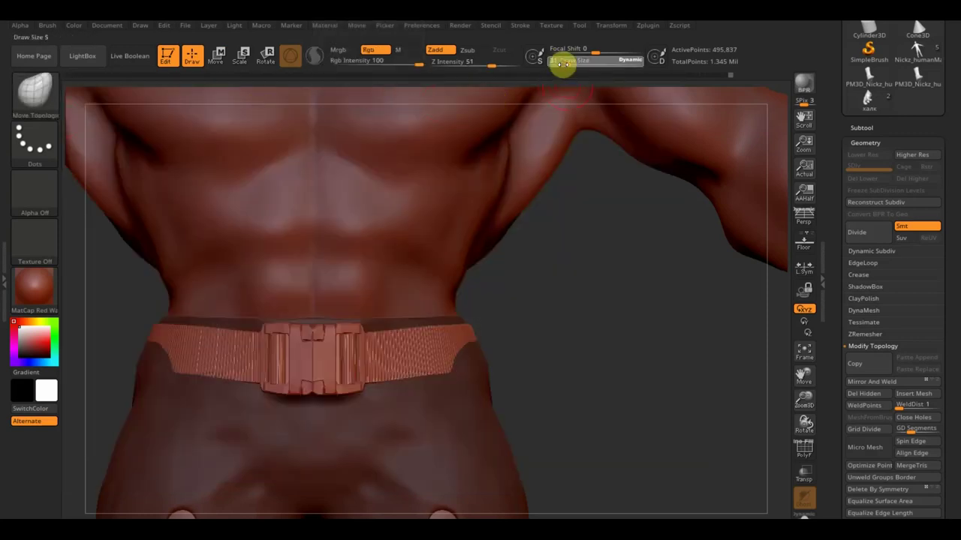
left_click_drag(580, 68, 582, 68)
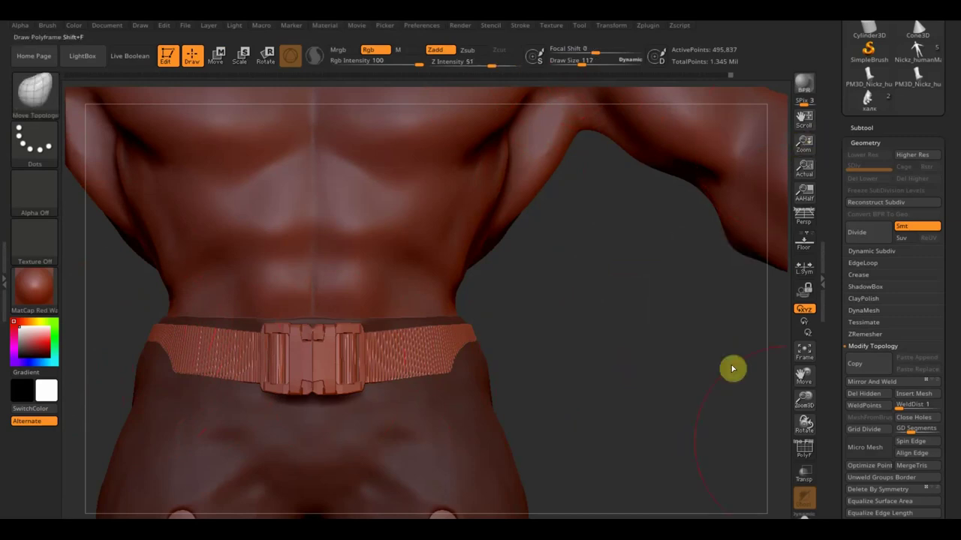
left_click(803, 451)
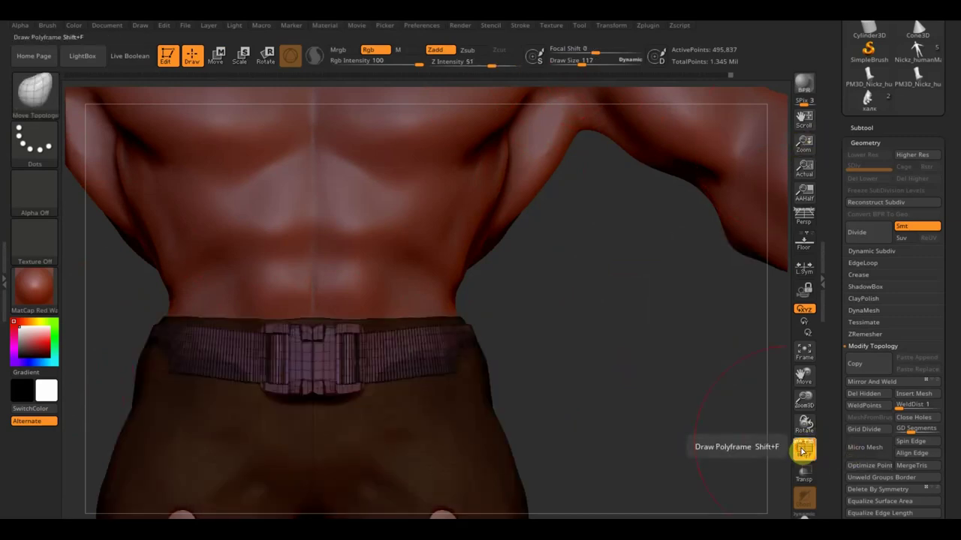
left_click(803, 451)
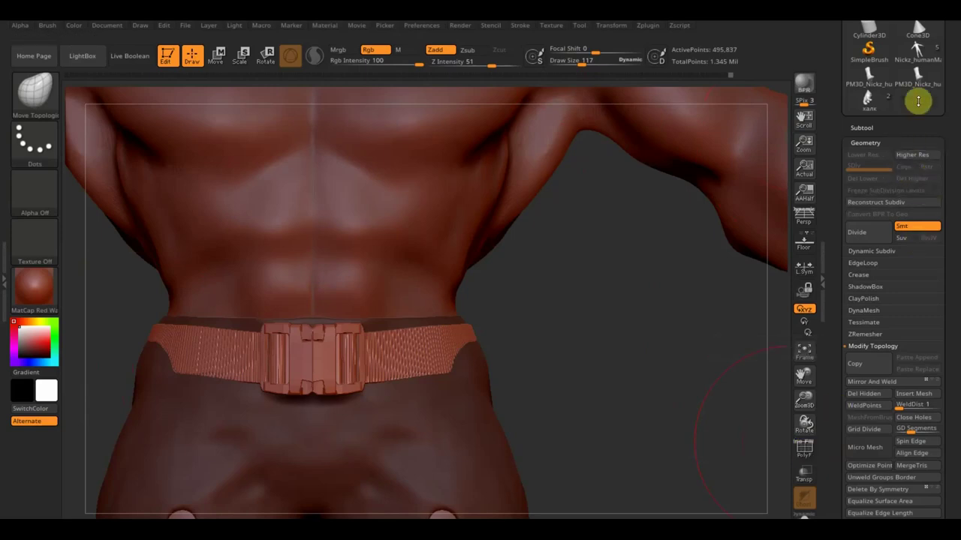
left_click(862, 127)
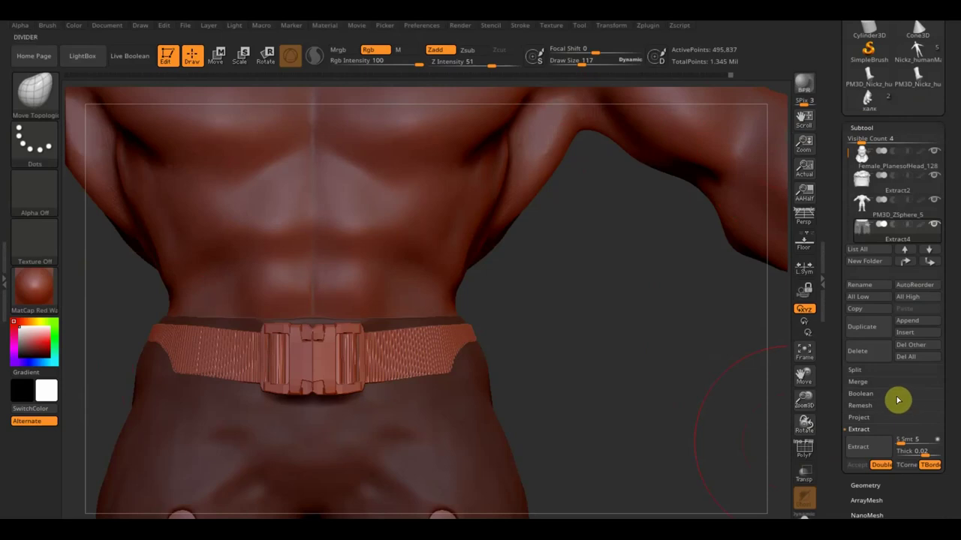
- Clear the mask, Groups Split the belt into strap and buckle subtools, and reselect the strap
left_click(640, 362, "ctrl")
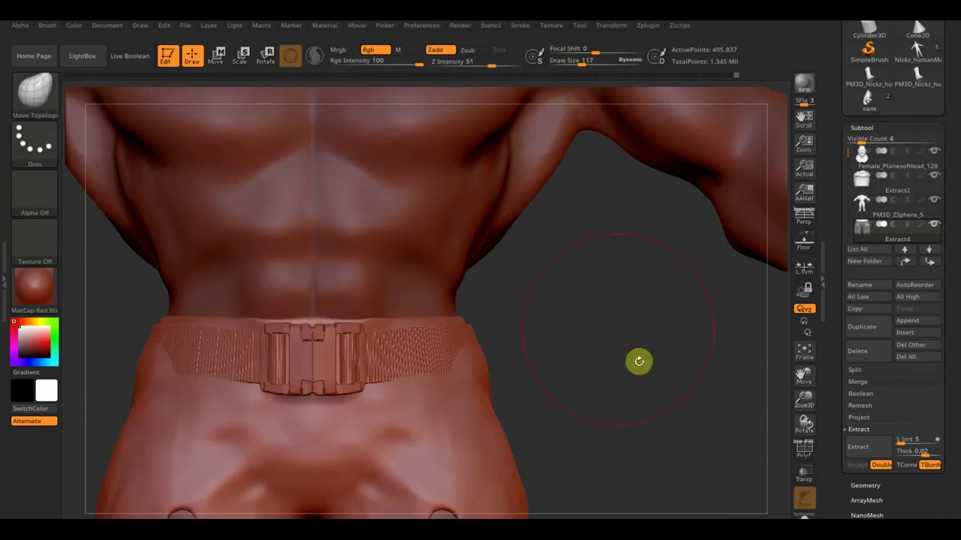
left_click(857, 375)
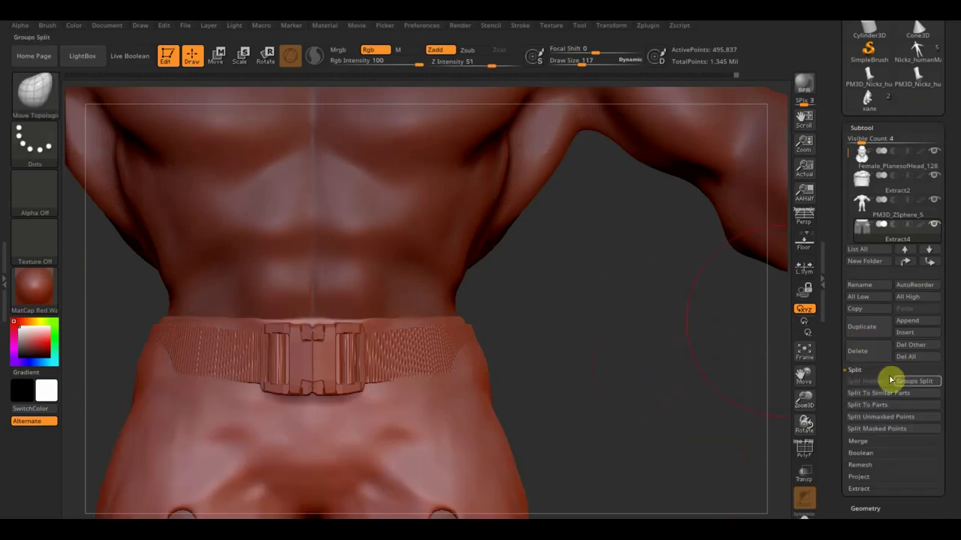
left_click(894, 381)
left_click(755, 406)
mouse_move(893, 239)
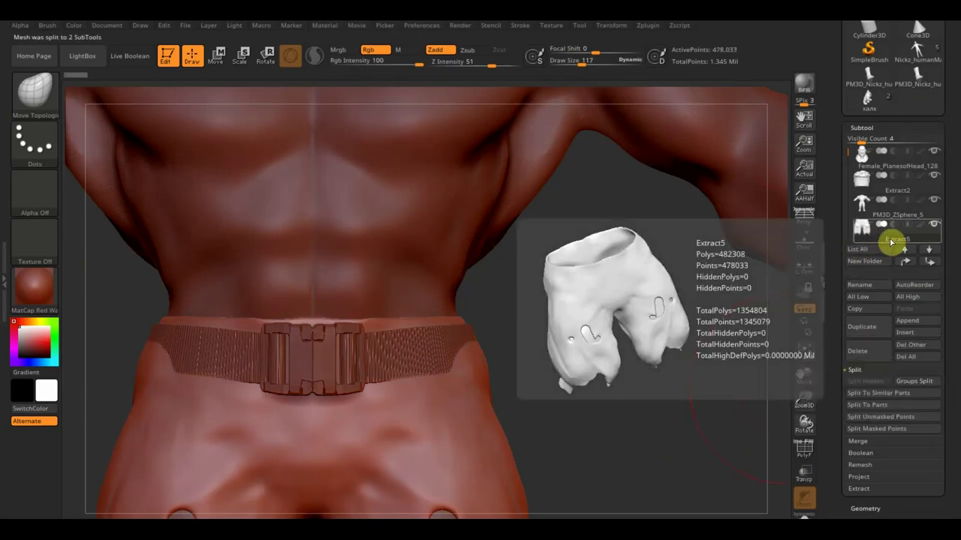
left_click(928, 249)
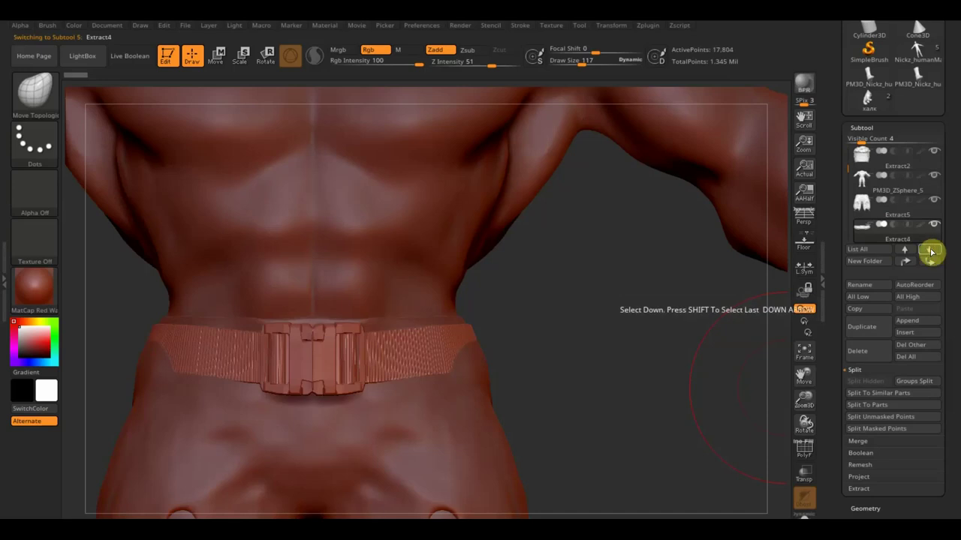
left_click(930, 250)
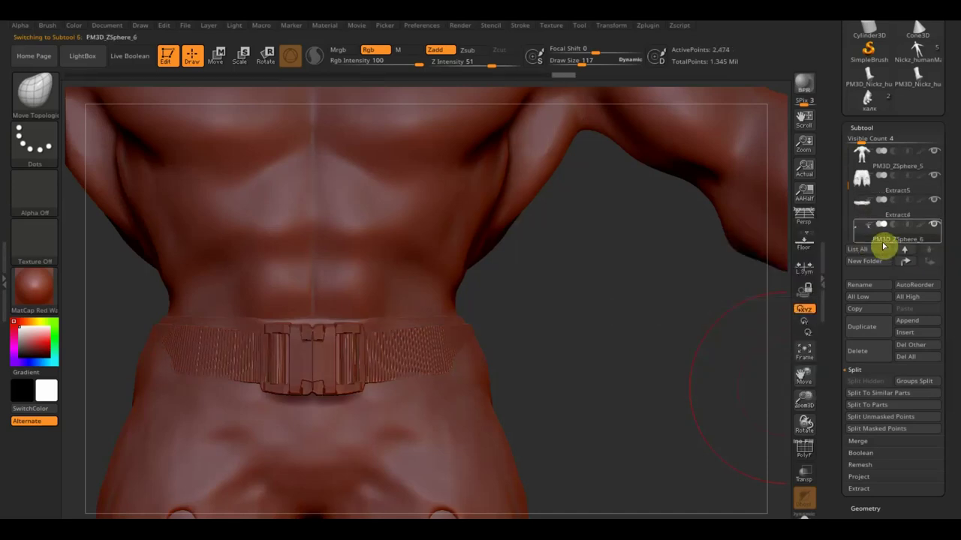
left_click(863, 212)
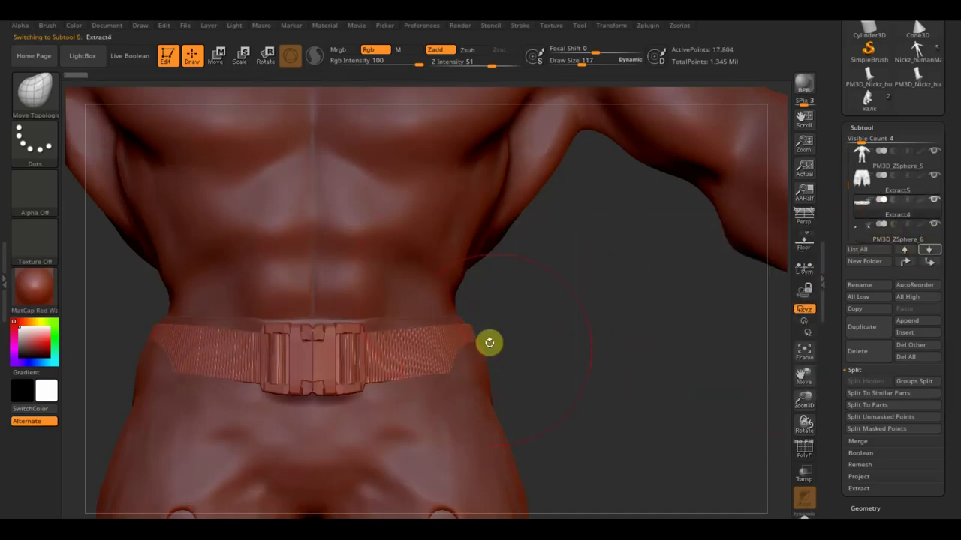
left_click(474, 366, "alt")
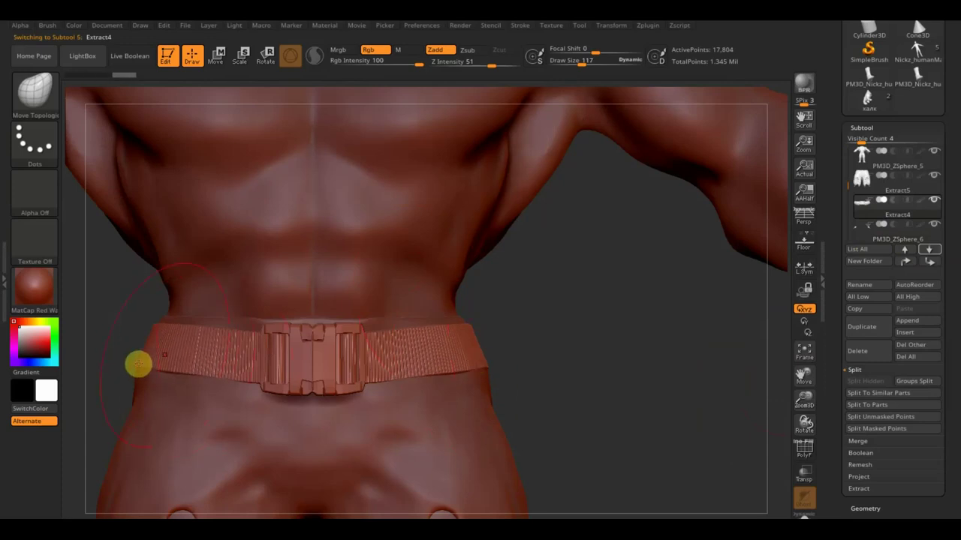
- Rotate to the back and sculpt the belt strap's lower, top and side edges
mouse_move(633, 347)
left_mouse_down()
mouse_move(592, 358)
mouse_move(601, 361)
left_mouse_up()
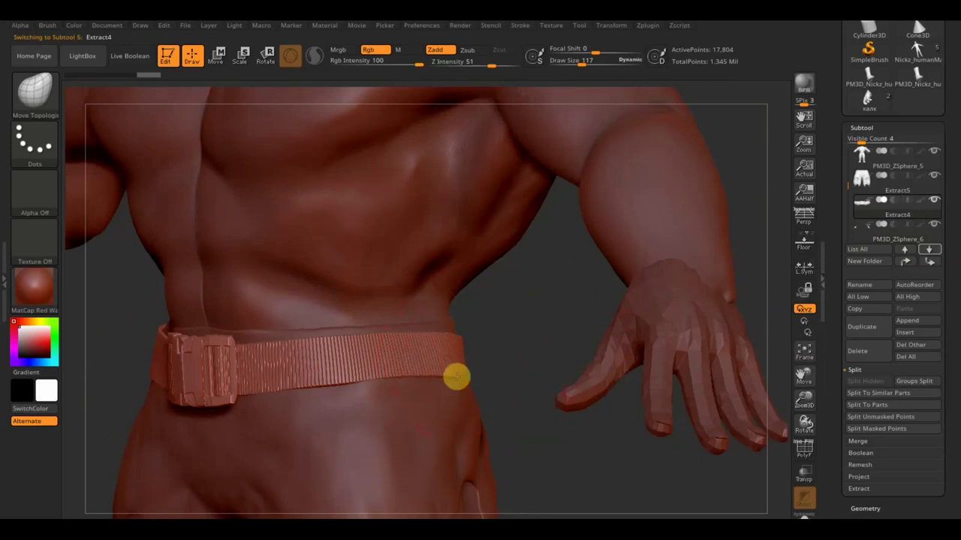
mouse_move(508, 365)
left_mouse_down()
mouse_move(480, 361)
mouse_move(530, 372)
left_mouse_up()
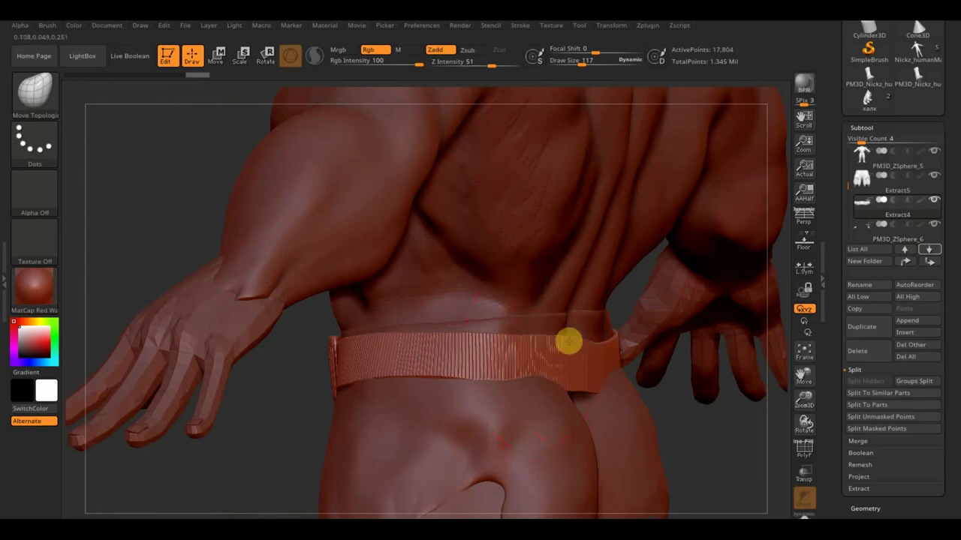
left_click_drag(293, 439, 225, 427)
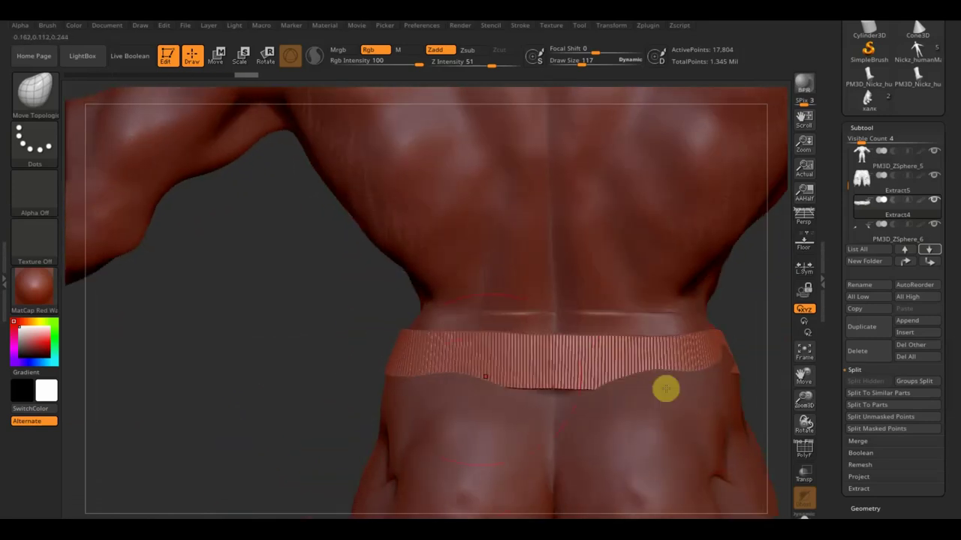
left_click_drag(340, 369, 283, 375)
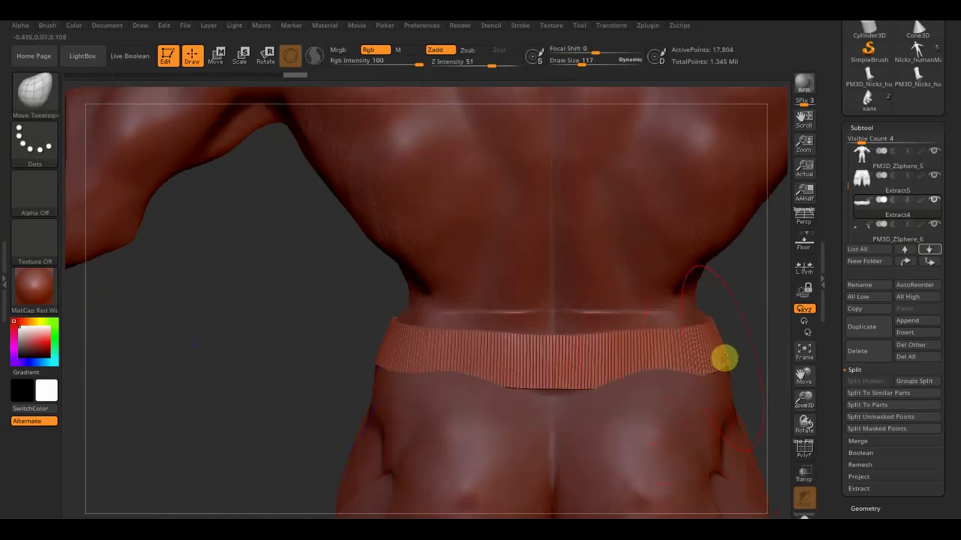
mouse_move(607, 383)
left_mouse_down()
mouse_move(571, 393)
mouse_move(573, 378)
left_mouse_up()
mouse_move(632, 382)
left_mouse_down()
mouse_move(633, 370)
mouse_move(683, 376)
mouse_move(693, 355)
mouse_move(629, 373)
mouse_move(542, 354)
mouse_move(500, 386)
mouse_move(508, 366)
mouse_move(562, 337)
mouse_move(566, 322)
left_mouse_up()
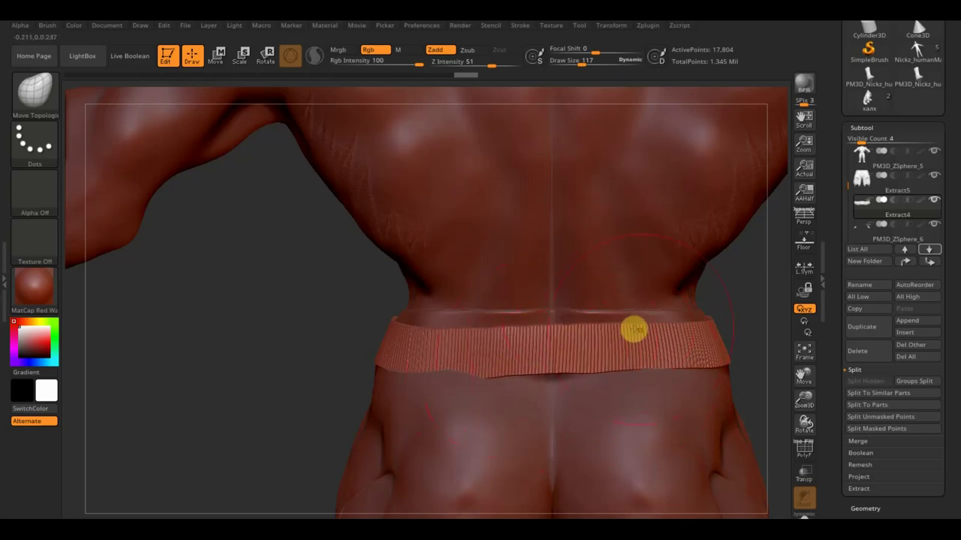
left_click_drag(645, 324, 620, 326)
left_click_drag(438, 338, 442, 324)
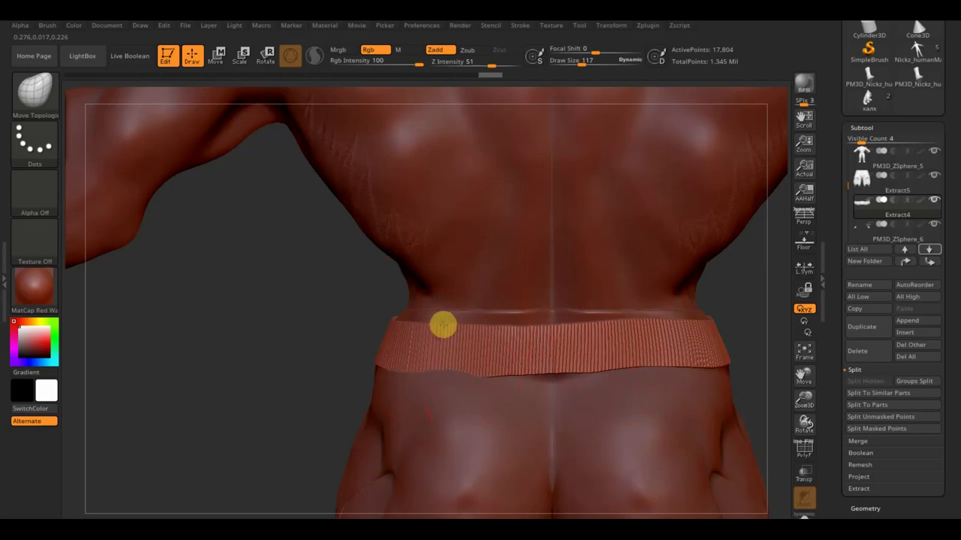
left_click_drag(645, 320, 653, 330)
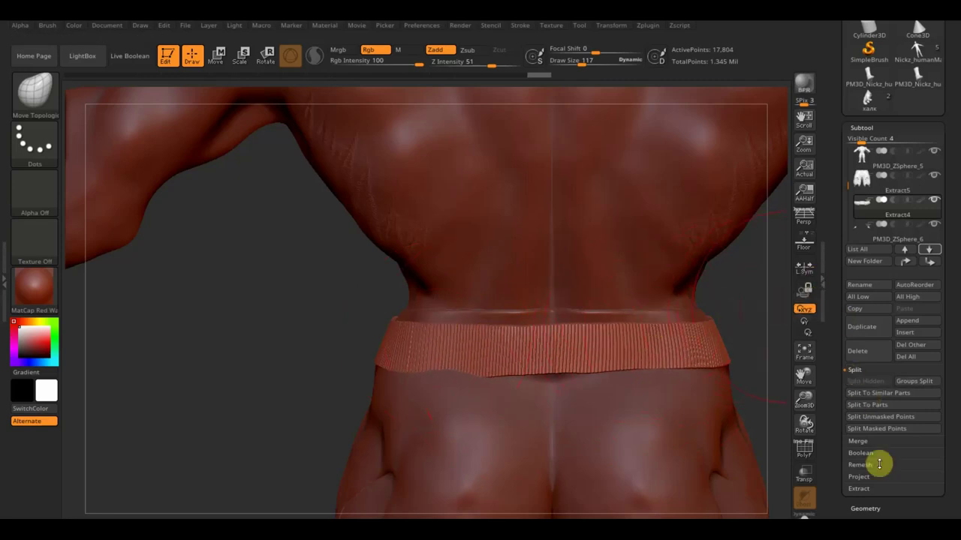
- Mirror And Weld the strap, frame the model front-on, and lower Draw Size to 65
left_click(867, 509)
left_click(884, 383)
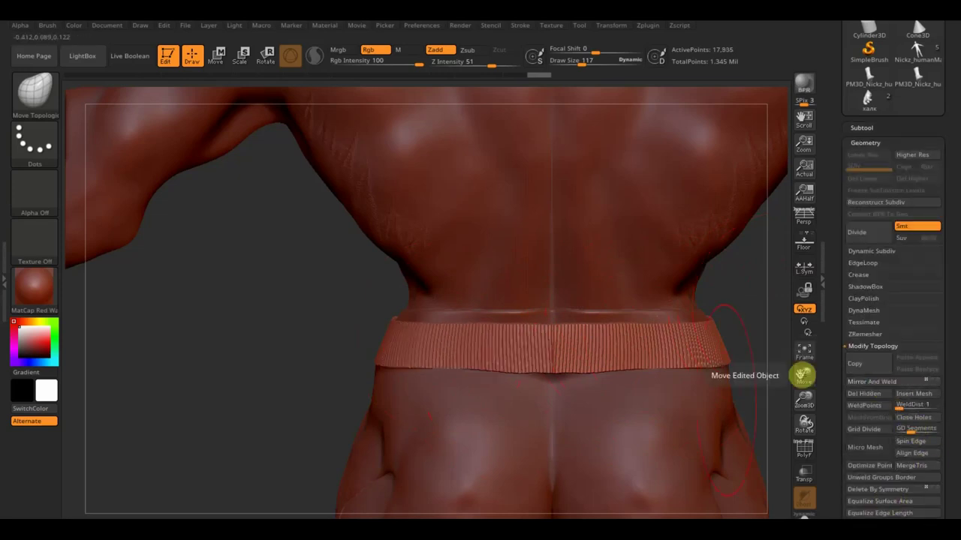
mouse_move(253, 356)
left_mouse_down()
mouse_move(373, 356)
mouse_move(257, 418)
left_mouse_up()
key("f")
mouse_move(693, 429)
left_mouse_down()
mouse_move(590, 385)
mouse_move(585, 343)
left_mouse_up()
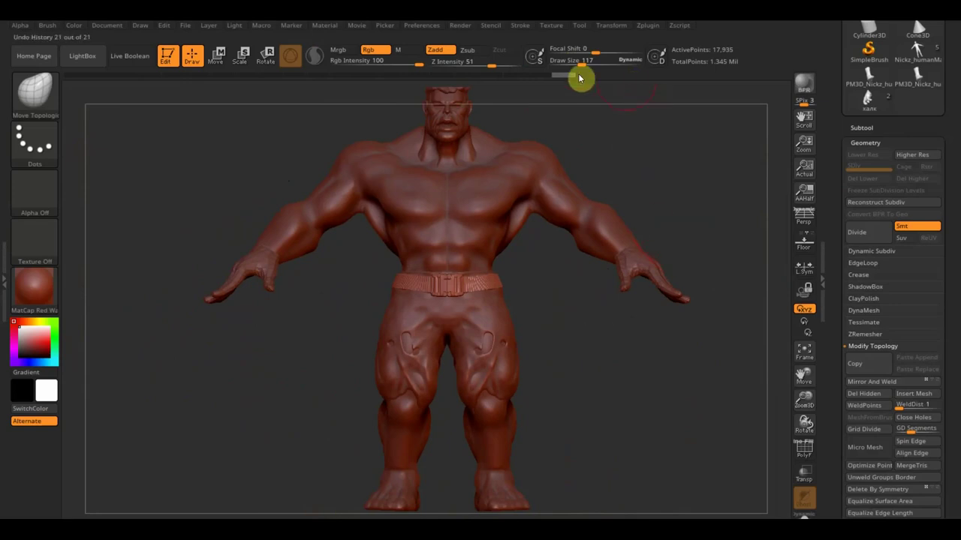
left_click_drag(584, 63, 580, 63)
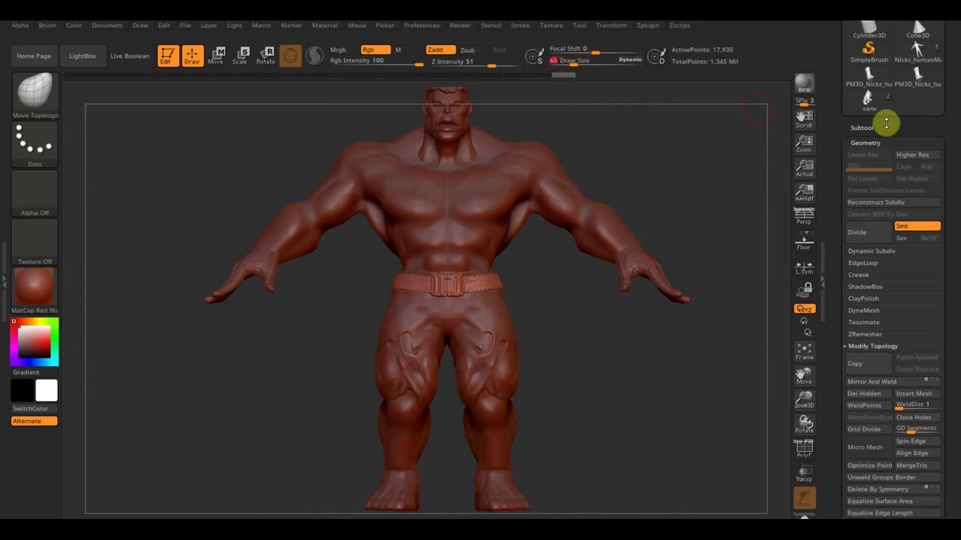
- Append a Ring3D primitive as a new subtool and make it the active subtool
left_click(860, 126)
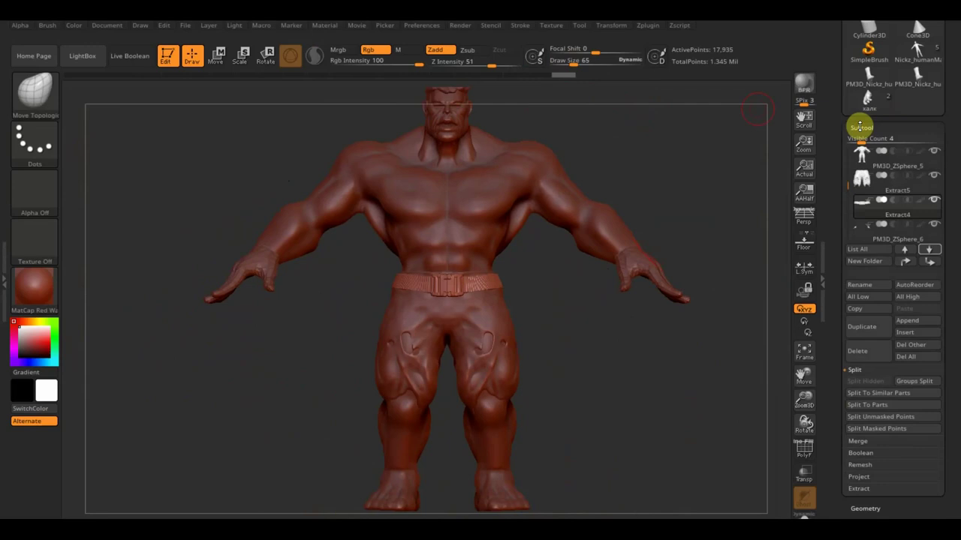
left_click(922, 322)
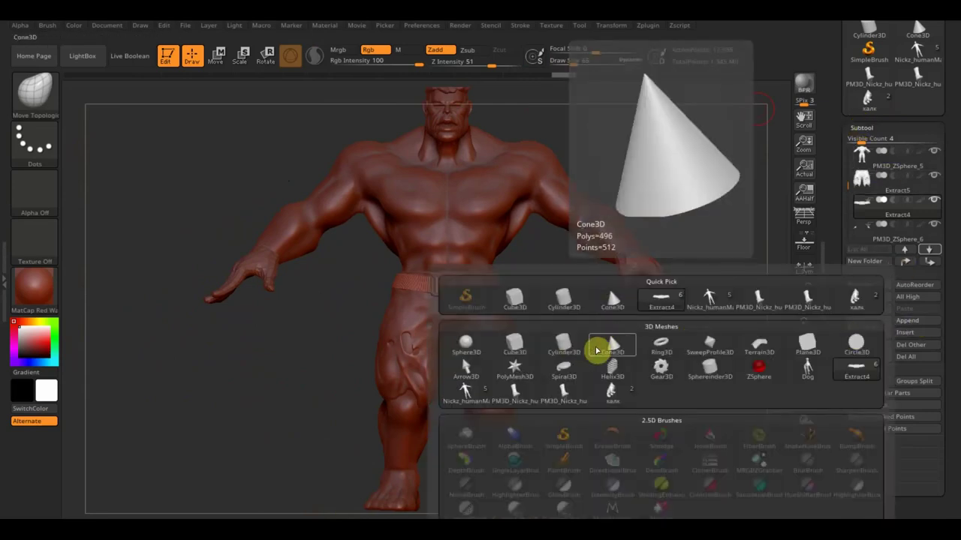
left_click(661, 345)
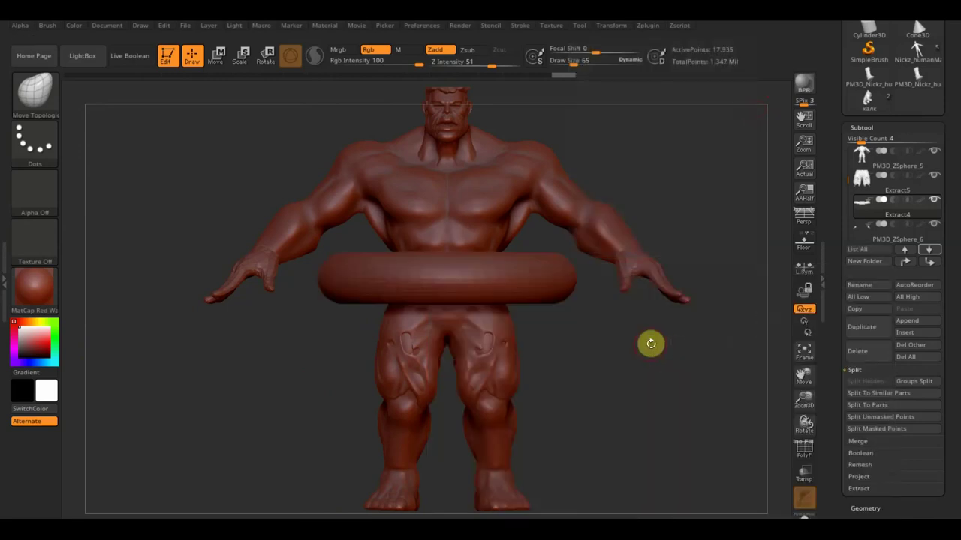
key("n")
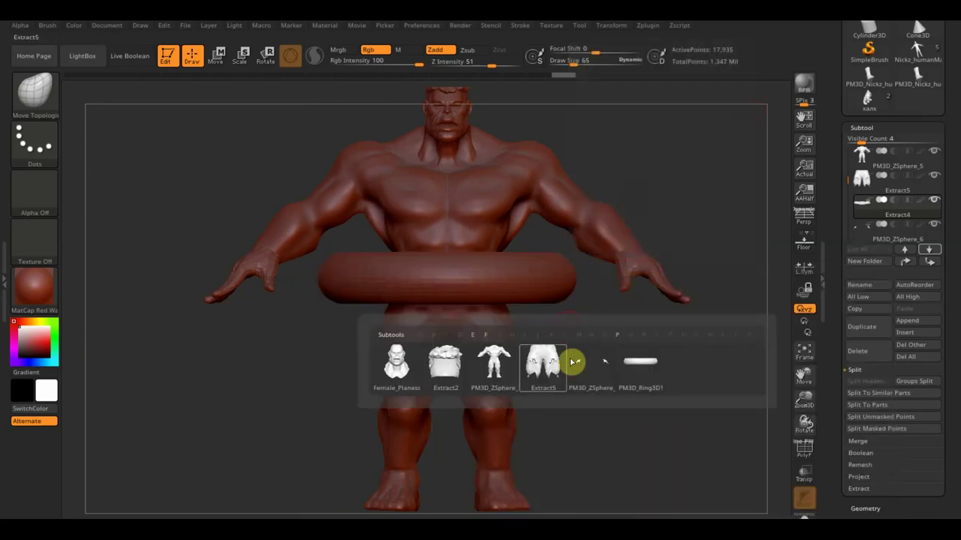
left_click(650, 372)
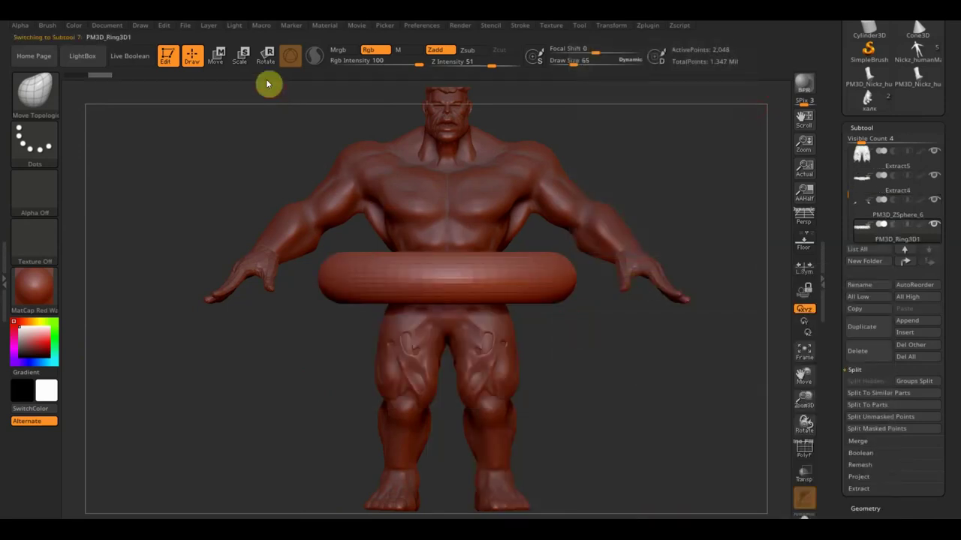
- Rotate the ring 90° upright around the torso and save the project with Ctrl+S
left_click(217, 56)
left_click_drag(490, 252, 379, 138)
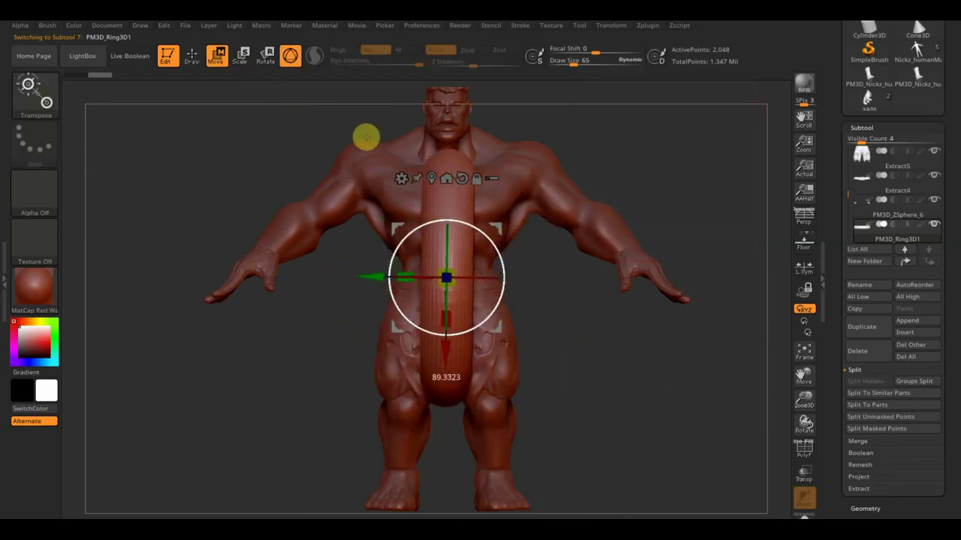
left_click_drag(636, 269, 658, 343, "shift")
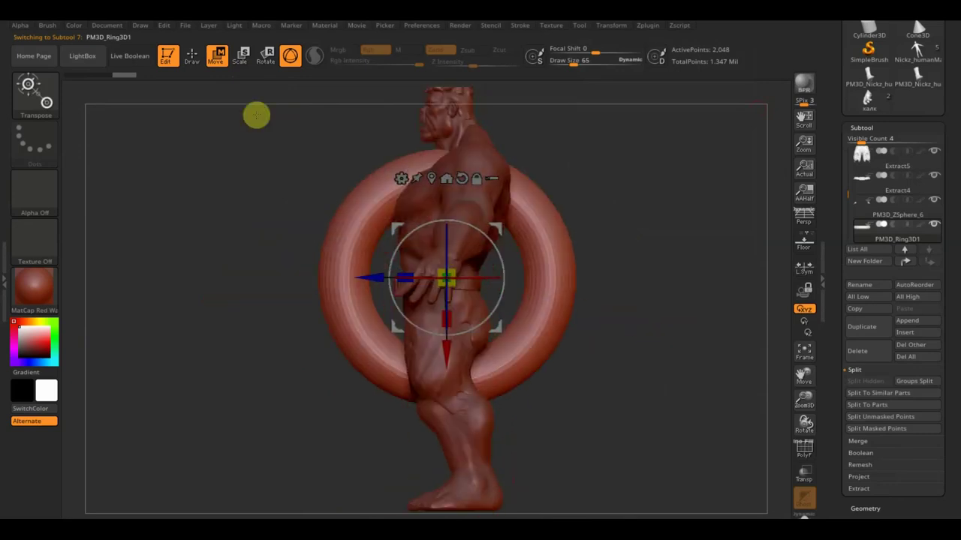
left_click(193, 56)
key("ctrl+s")
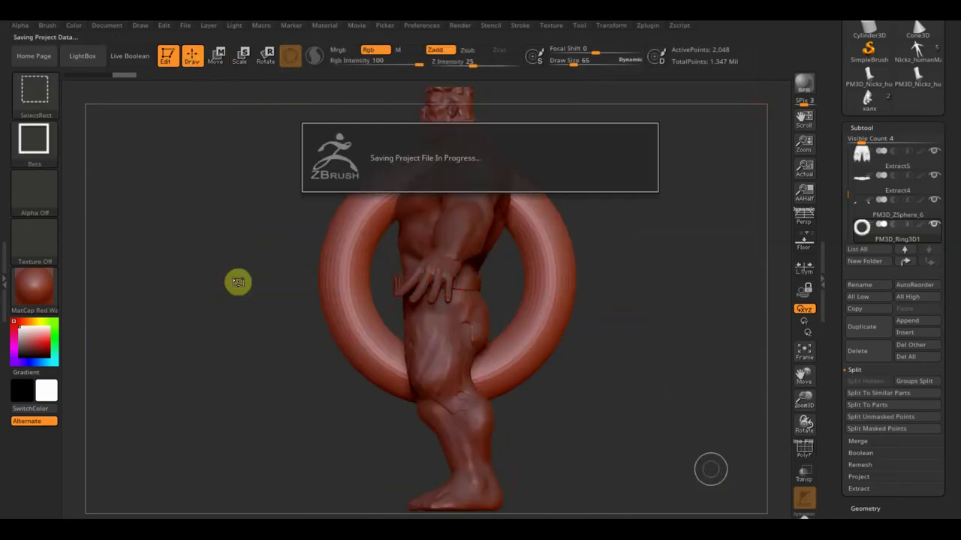
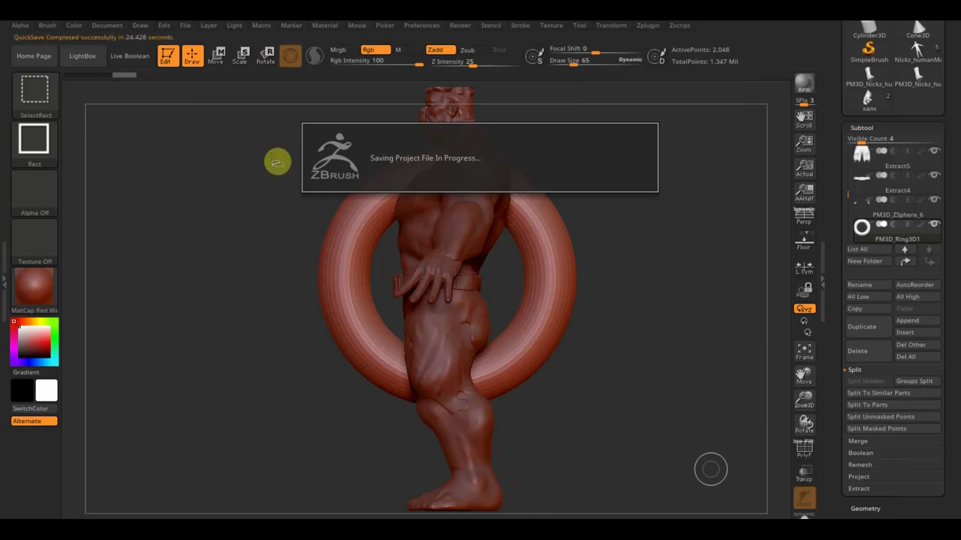
- Trim away half of the torus ring with TrimRect, leaving a 966-point curved arc
left_click(49, 93)
key("ctrl+shift")
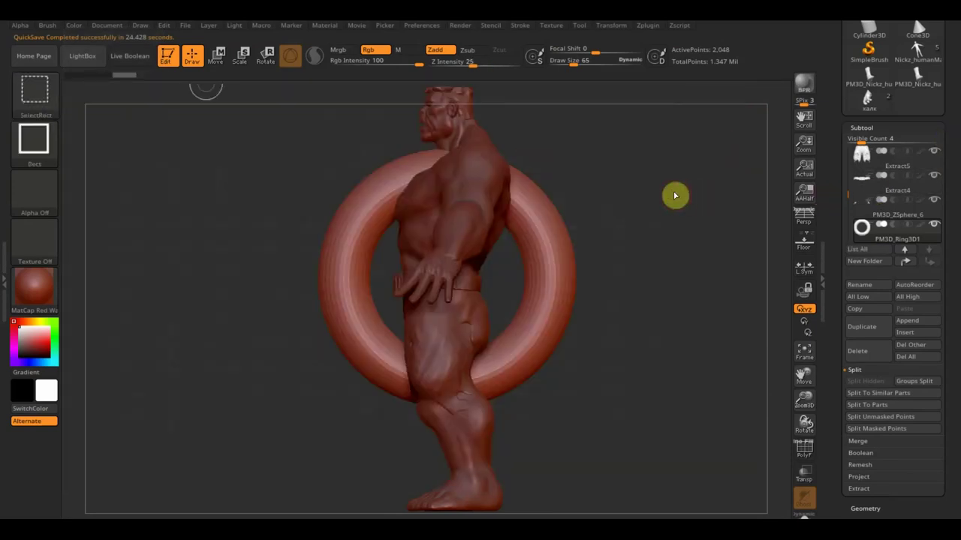
left_click(35, 90)
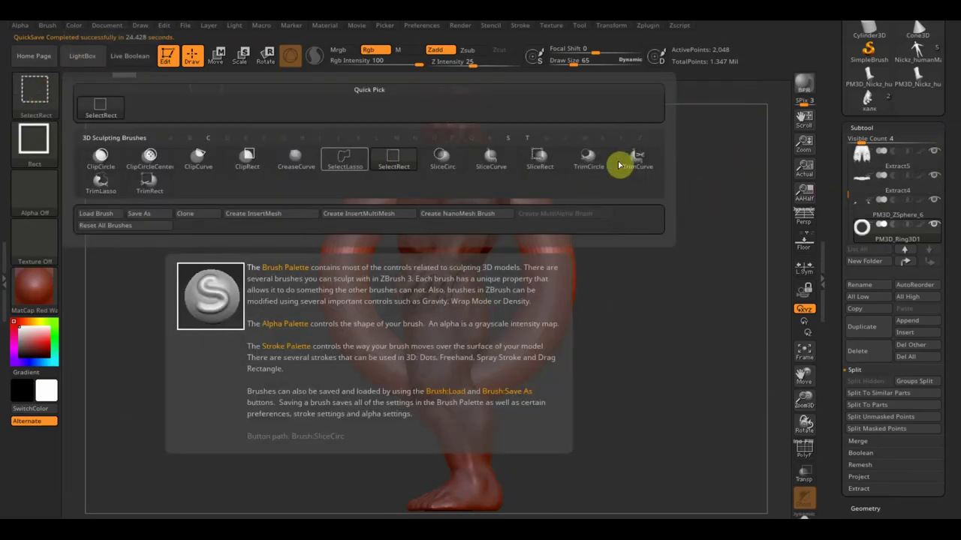
left_click(150, 184)
mouse_move(671, 448)
left_mouse_down("ctrl+shift")
mouse_move(556, 343)
mouse_move(415, 111)
left_mouse_up("ctrl+shift")
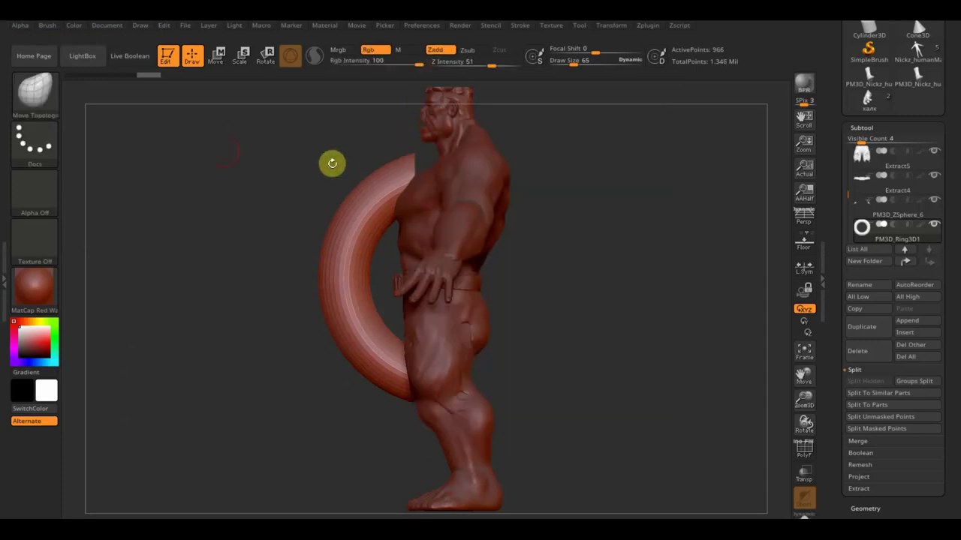
left_click(84, 57)
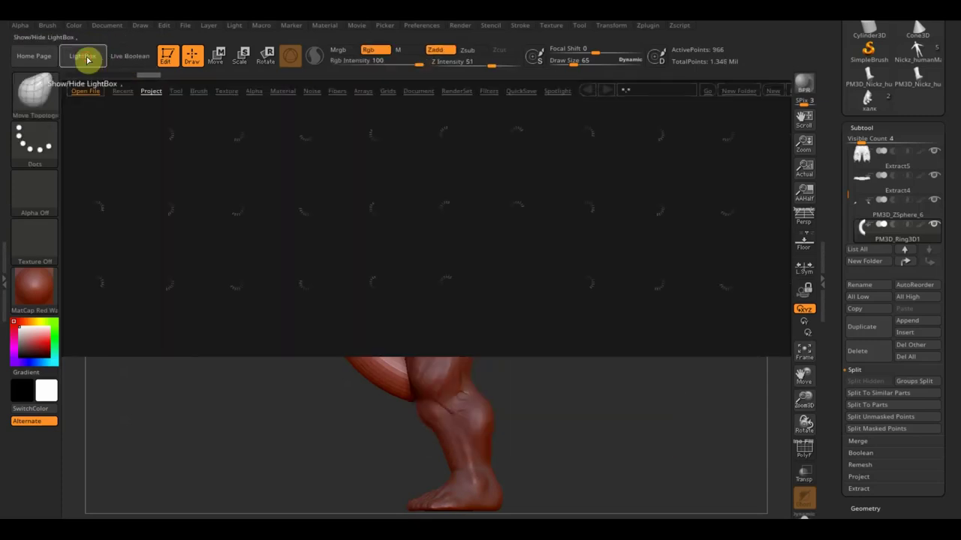
left_click(85, 58)
left_click(218, 58)
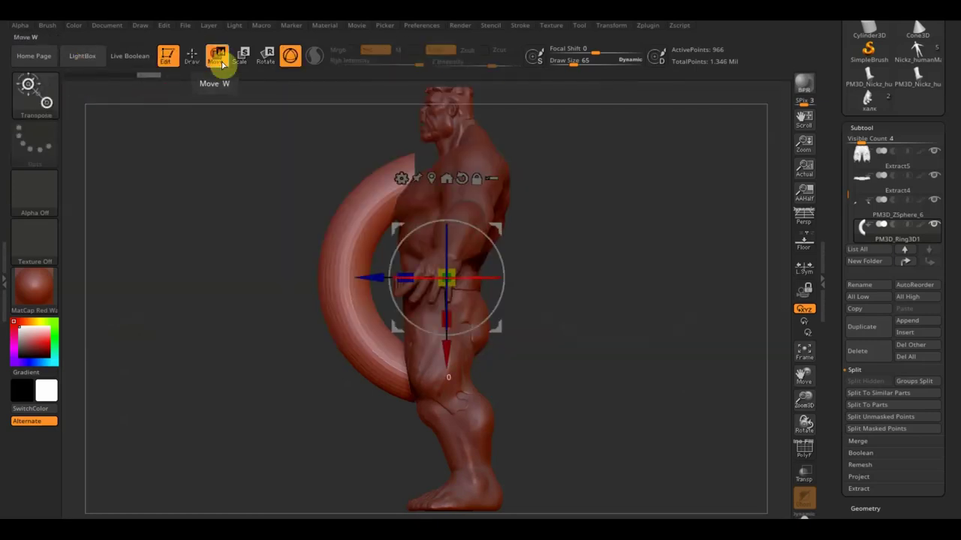
mouse_move(447, 279)
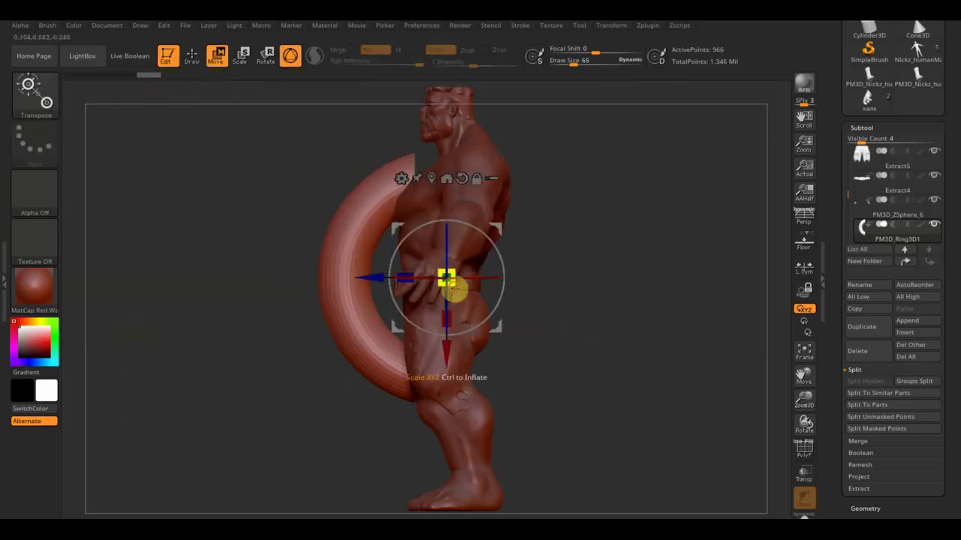
- Shrink the half-ring and move it onto the belt at the hip as a belt loop
left_click_drag(454, 291, 440, 278)
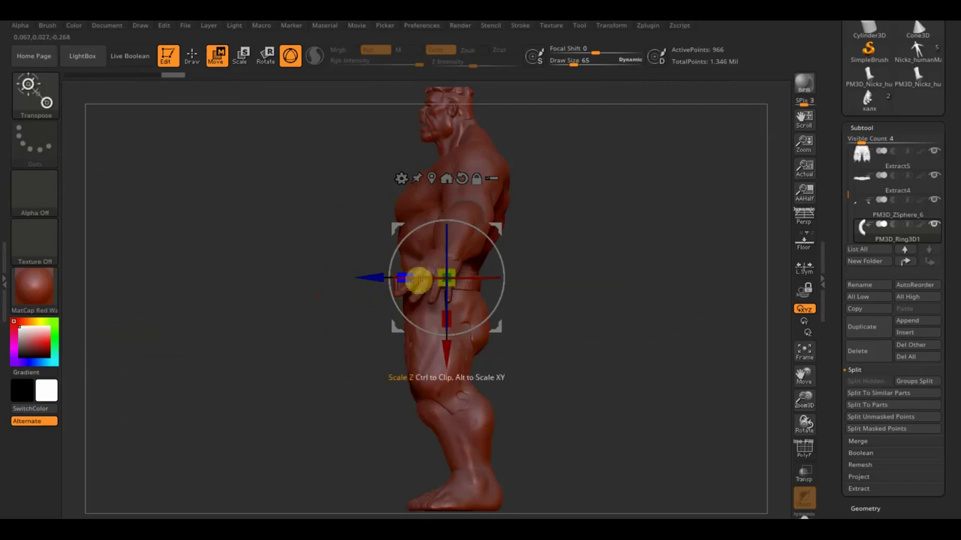
mouse_move(368, 278)
left_mouse_down()
mouse_move(243, 263)
mouse_move(287, 273)
left_mouse_up()
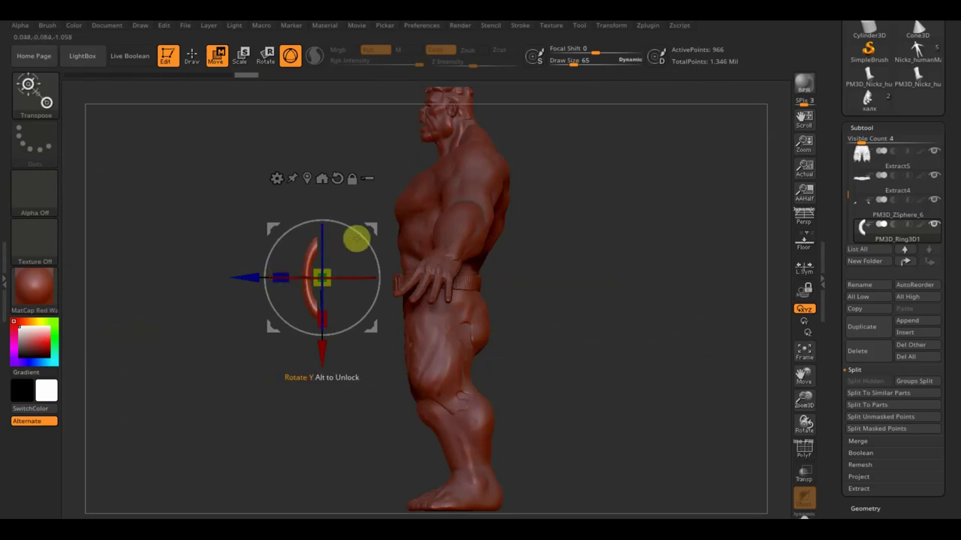
mouse_move(548, 287)
left_mouse_down("shift")
mouse_move(631, 275)
mouse_move(558, 279)
left_mouse_up("shift")
left_click_drag(328, 283, 322, 276)
left_click_drag(440, 307, 495, 416, "alt")
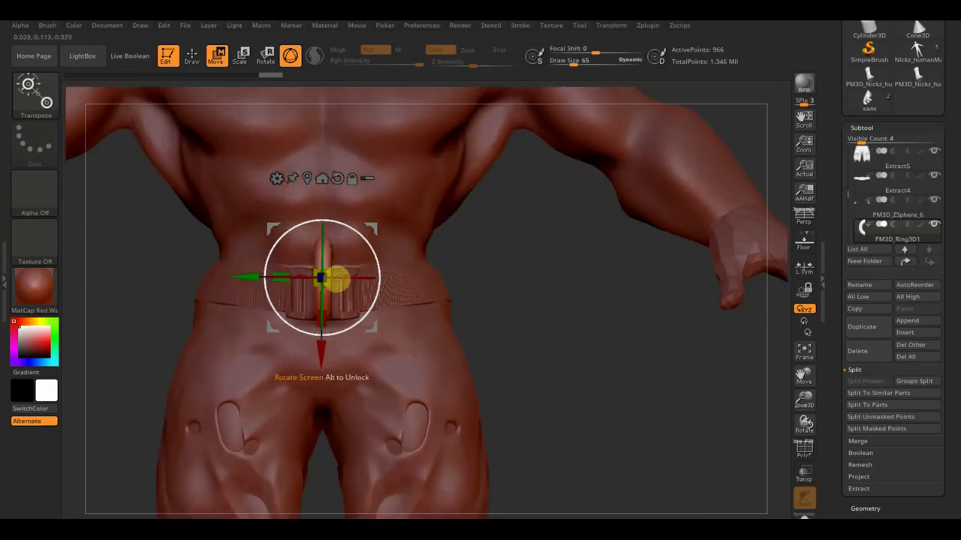
left_click_drag(377, 223, 315, 244)
mouse_move(500, 287)
left_mouse_down()
mouse_move(561, 301)
mouse_move(519, 328)
mouse_move(702, 315)
left_mouse_up()
left_click_drag(561, 269, 293, 272)
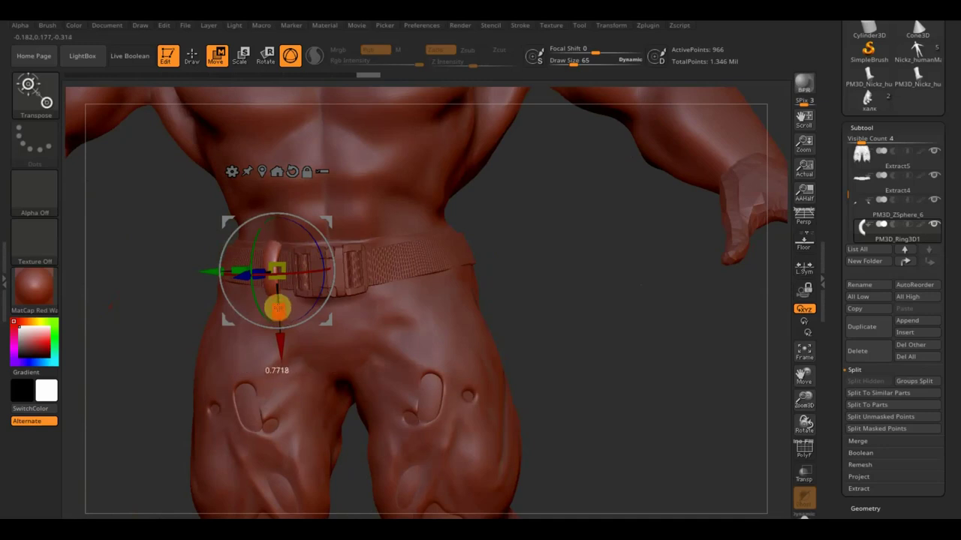
left_click_drag(278, 308, 279, 311)
left_click_drag(333, 223, 328, 224)
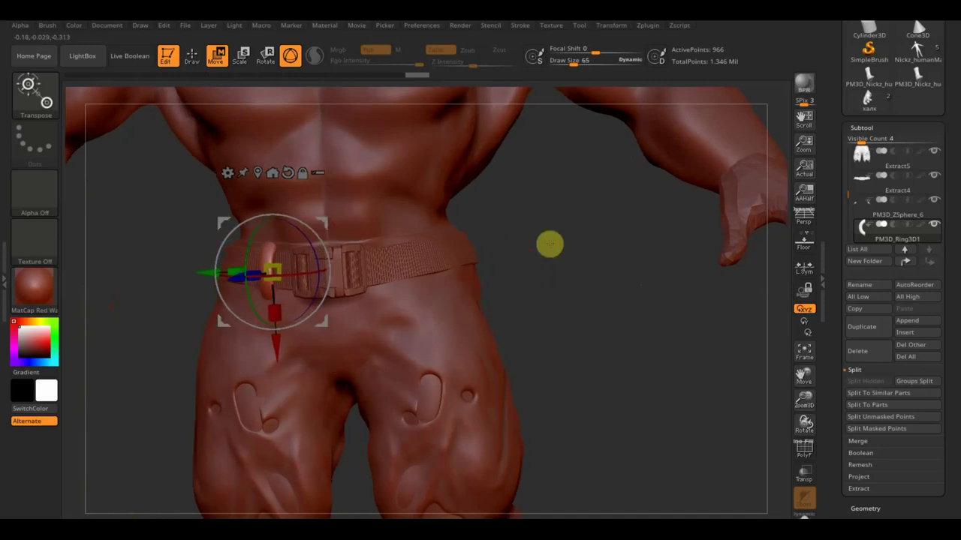
- Check the loop's placement from the side, then Ctrl-drag a copy beside it
left_click_drag(548, 243, 523, 248)
left_click_drag(639, 298, 656, 356)
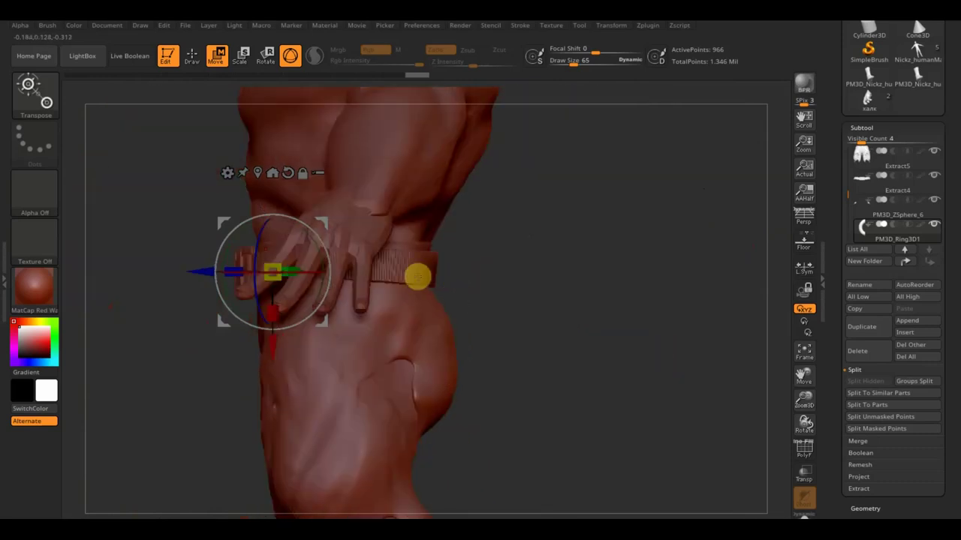
left_click_drag(569, 317, 578, 381)
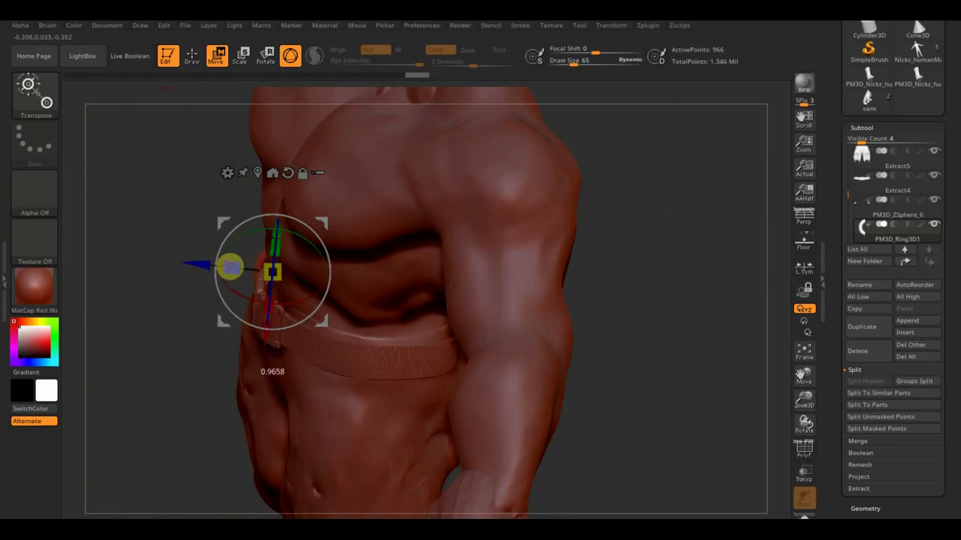
left_click_drag(688, 319, 727, 235)
left_click_drag(643, 333, 652, 358)
mouse_move(668, 406)
left_mouse_down()
mouse_move(637, 375)
mouse_move(638, 435)
mouse_move(592, 408)
mouse_move(647, 412)
mouse_move(615, 412)
mouse_move(503, 363)
left_mouse_up()
key("ctrl")
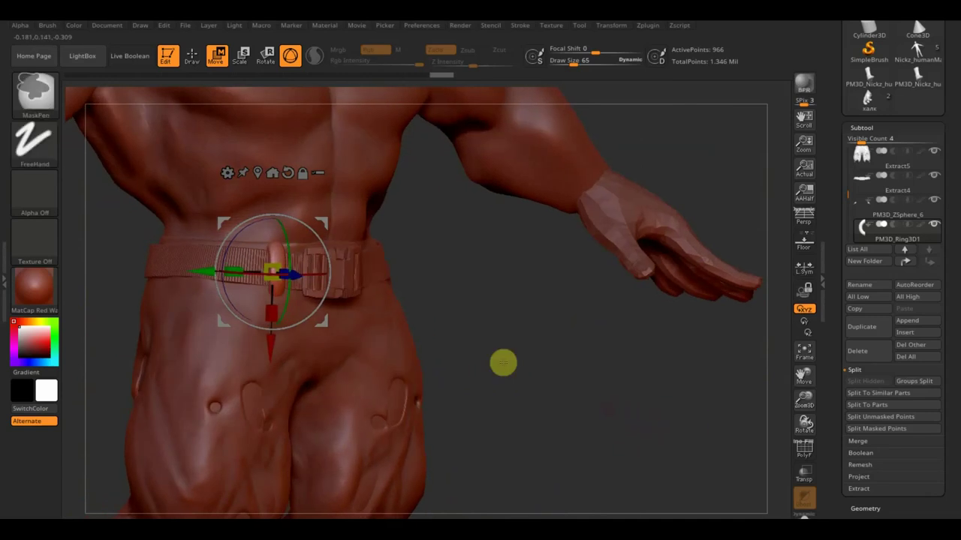
left_click_drag(203, 266, 161, 243, "ctrl")
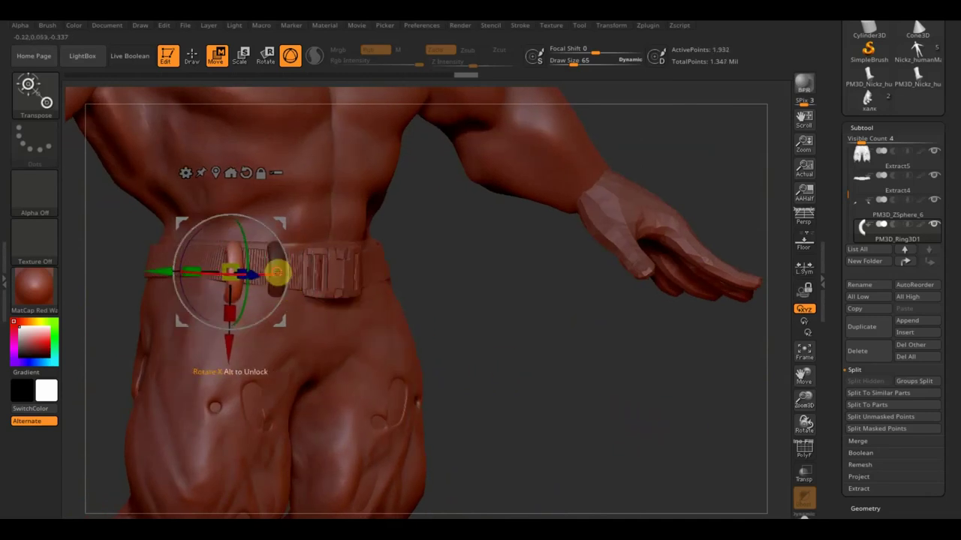
left_click_drag(424, 258, 415, 343)
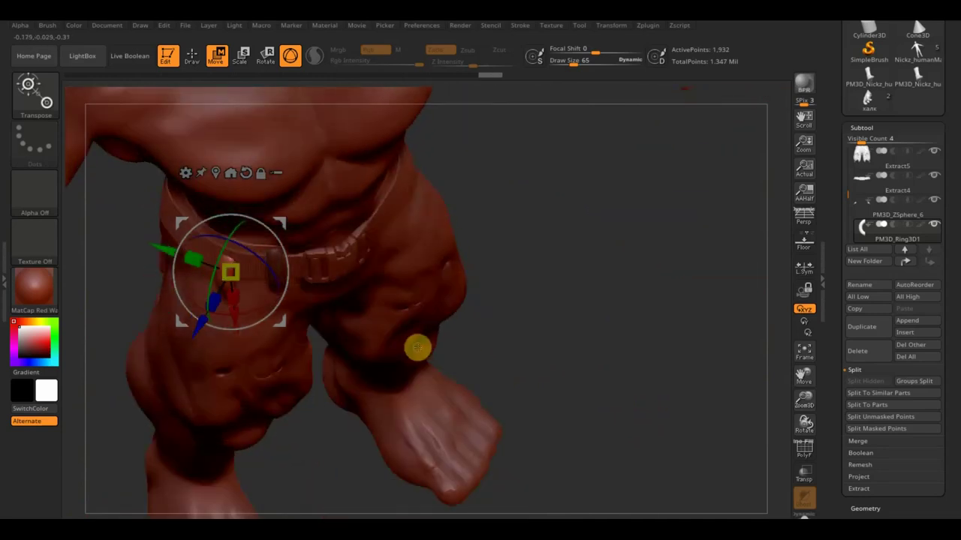
- Hide every subtool except the Extract5 pants and the ring subtool
left_click(930, 226)
left_click(936, 161)
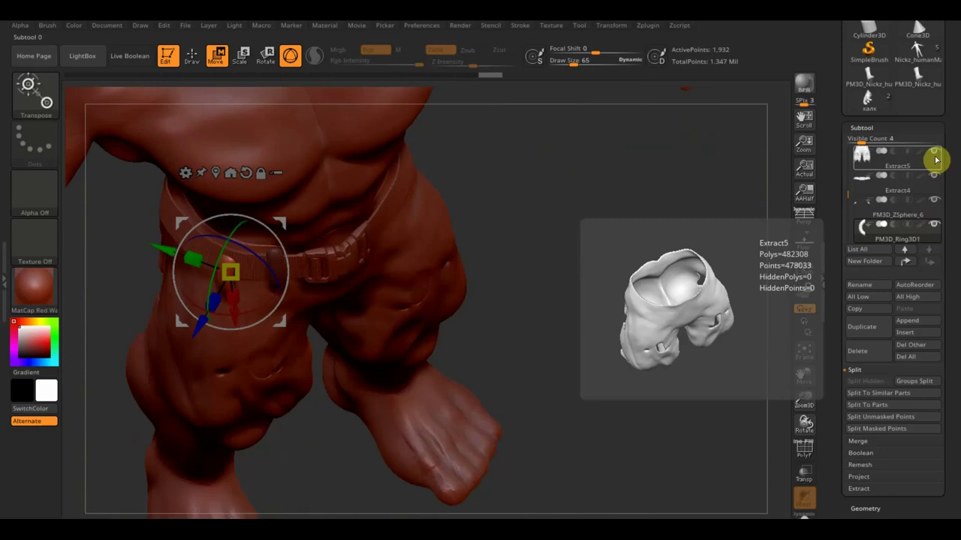
left_click(936, 160, "shift")
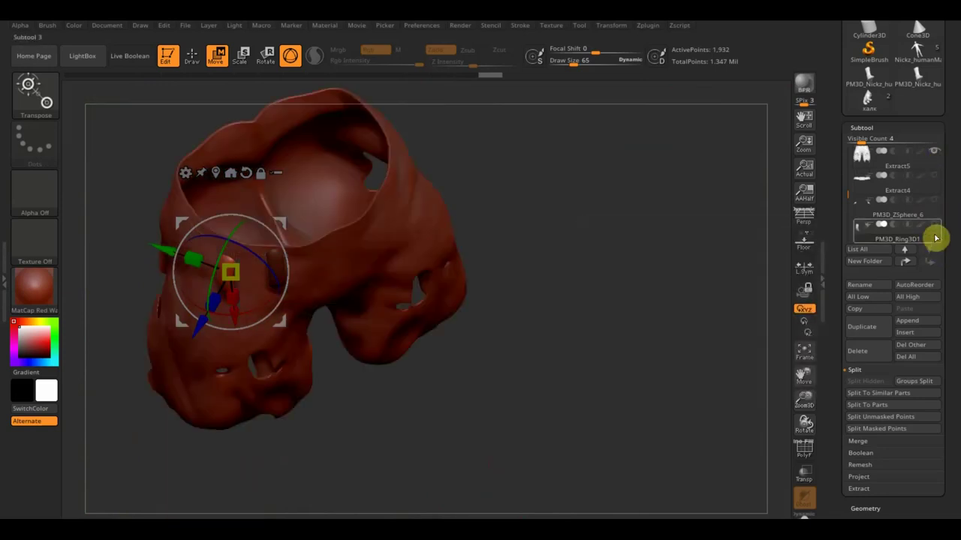
left_click(936, 226)
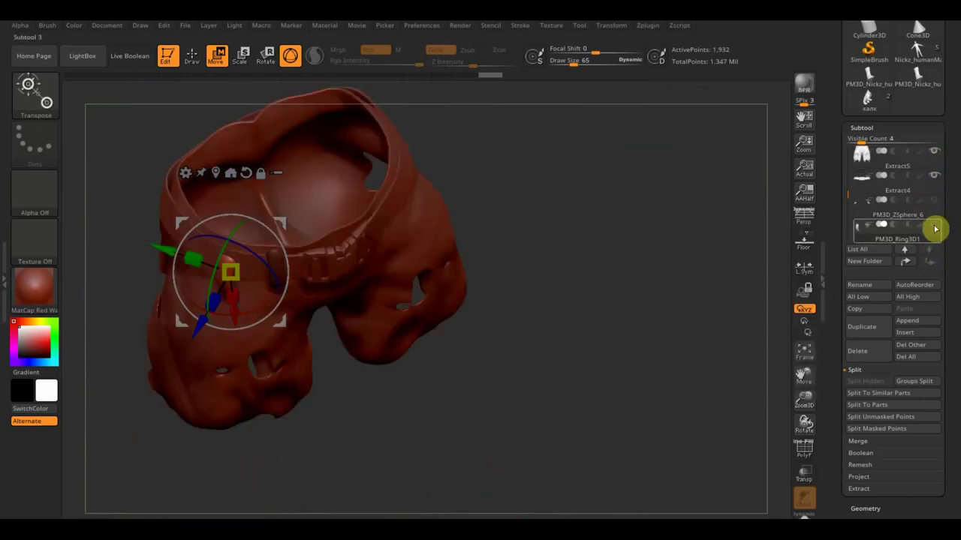
mouse_move(584, 256)
left_mouse_down()
mouse_move(575, 305)
mouse_move(605, 268)
mouse_move(650, 331)
mouse_move(638, 313)
left_mouse_up()
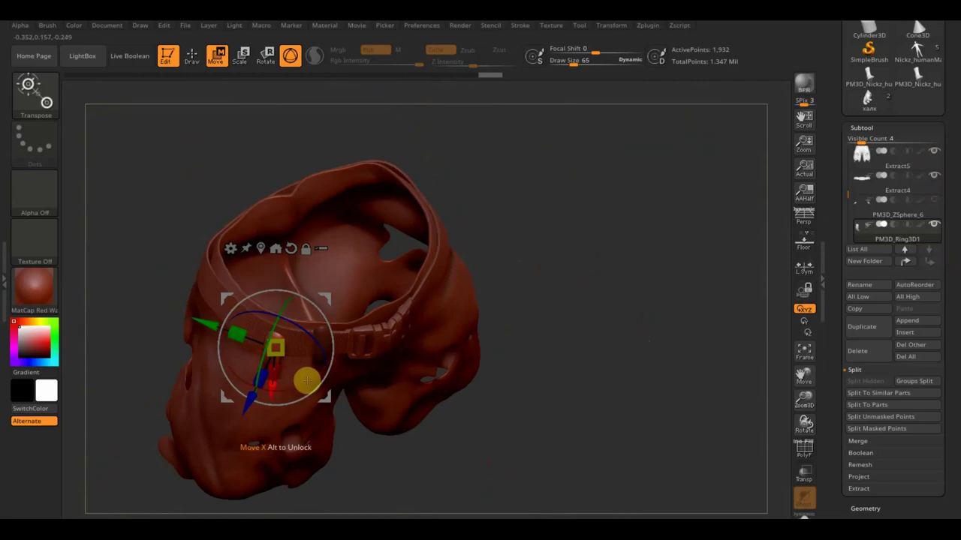
- Reposition the gizmo on the belt loop and bring the pants to a straight front view
left_click_drag(293, 388, 290, 392)
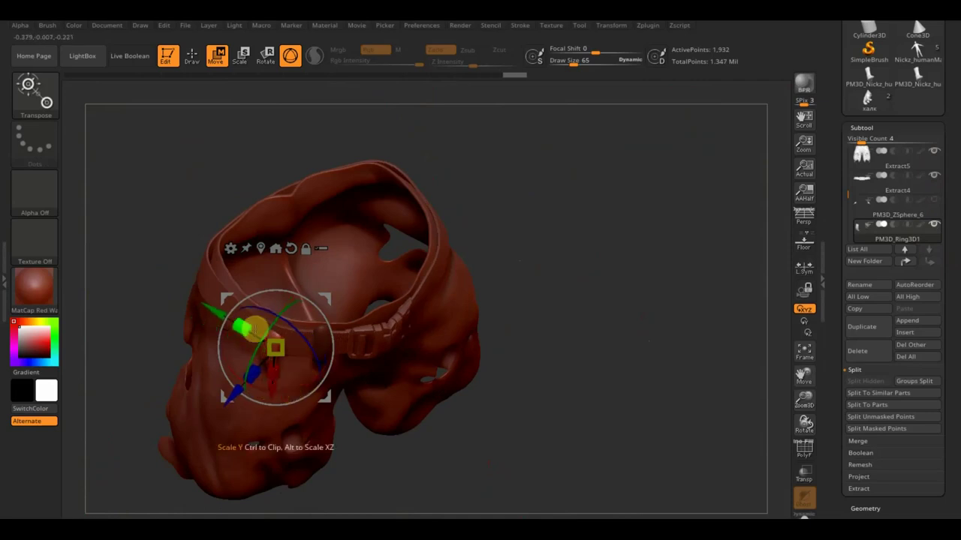
left_click_drag(213, 311, 196, 287, "alt")
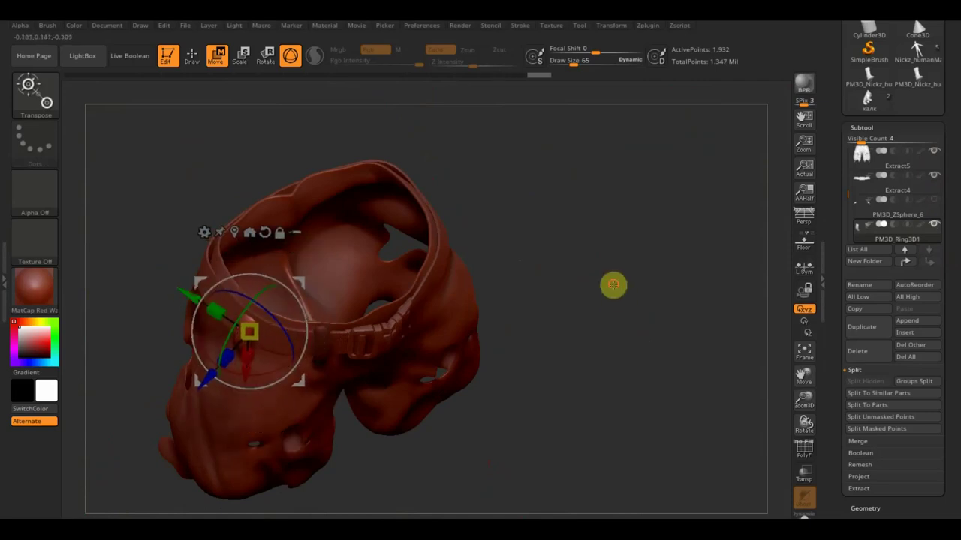
left_click_drag(613, 284, 596, 223)
left_click_drag(293, 275, 301, 278, "alt")
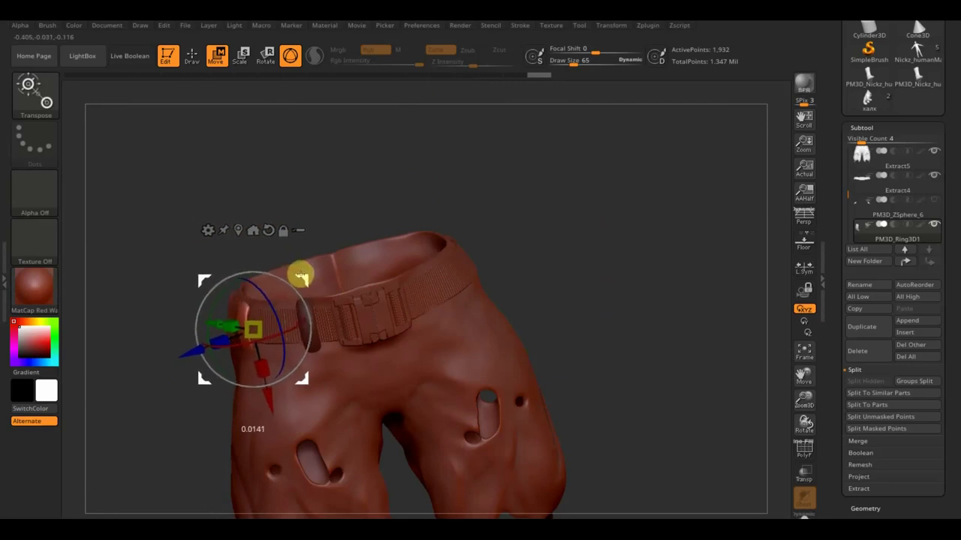
mouse_move(450, 297)
left_mouse_down()
mouse_move(506, 298)
mouse_move(620, 274)
mouse_move(506, 335)
left_mouse_up()
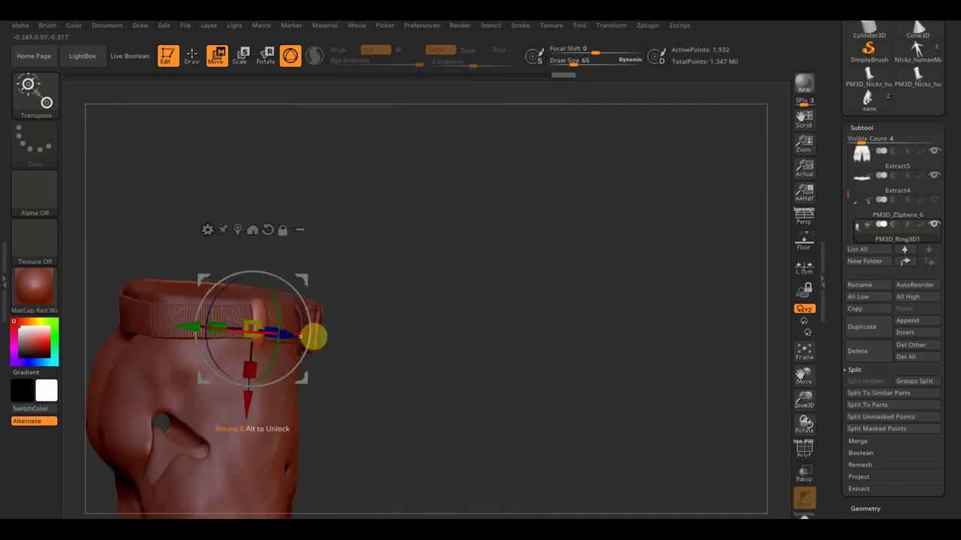
mouse_move(183, 328)
left_mouse_down()
mouse_move(90, 316)
mouse_move(86, 304)
mouse_move(203, 328)
mouse_move(157, 324)
left_mouse_up()
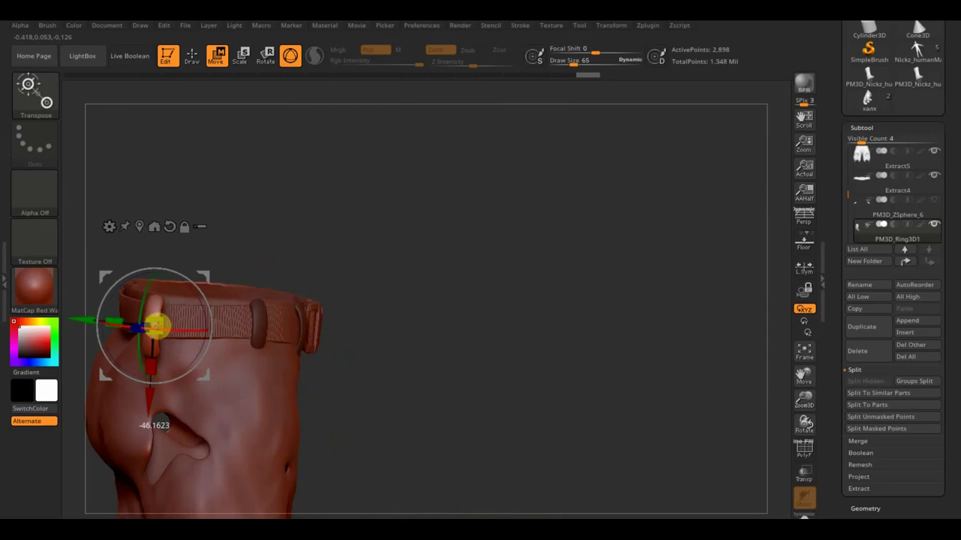
mouse_move(350, 255)
left_mouse_down()
mouse_move(414, 317)
mouse_move(496, 333)
left_mouse_up()
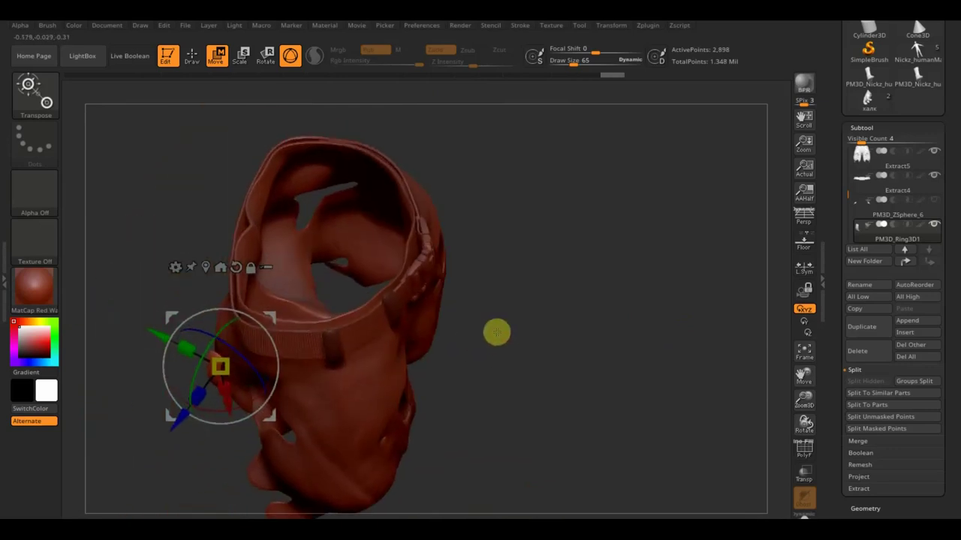
mouse_move(311, 358)
left_mouse_down()
mouse_move(301, 338)
mouse_move(322, 317)
left_mouse_up()
left_click_drag(608, 378, 632, 303, "shift")
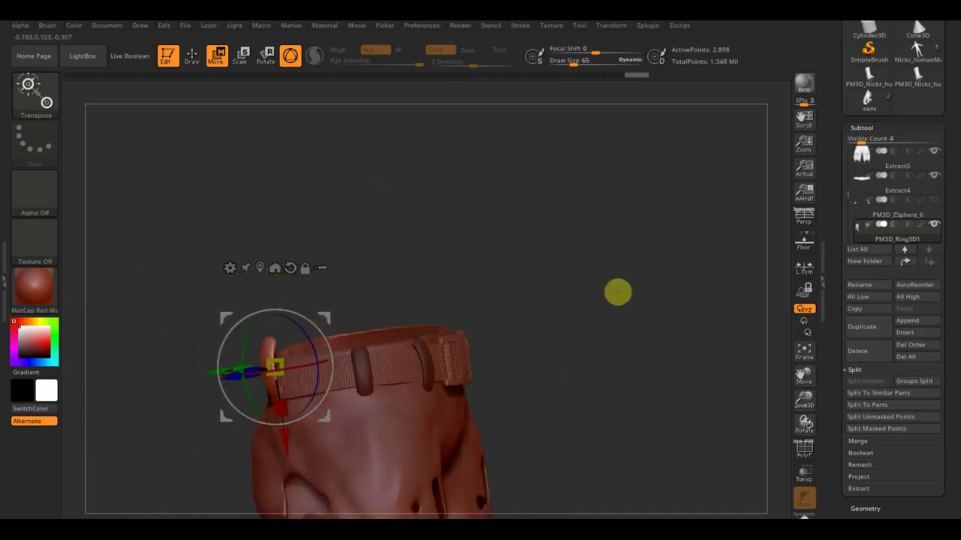
- Nudge the belt loop down, resize it and tilt it against the waistband
left_click_drag(218, 316, 217, 333)
left_click_drag(405, 297, 522, 297, "shift")
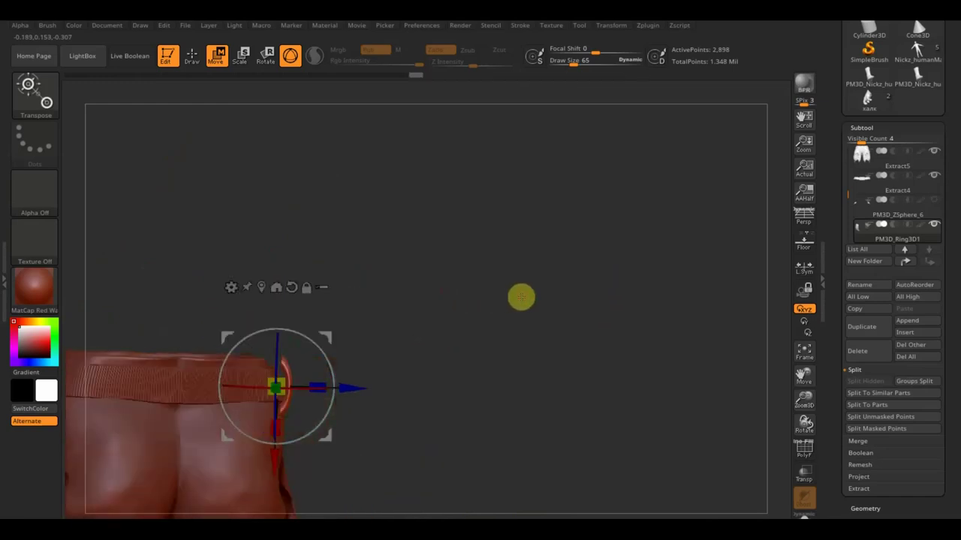
left_click_drag(333, 367, 318, 338)
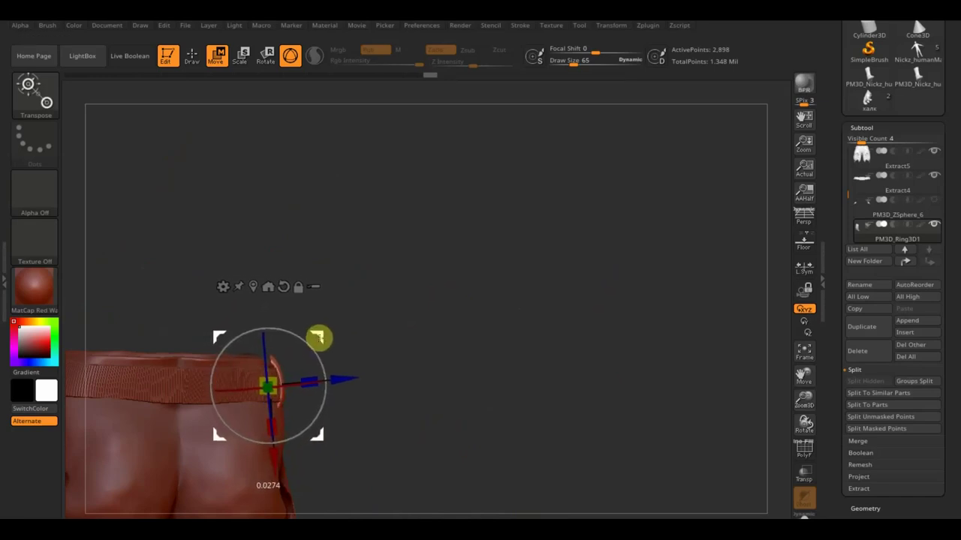
left_click_drag(318, 339, 320, 339)
mouse_move(476, 390)
left_mouse_down()
mouse_move(554, 350)
mouse_move(545, 398)
mouse_move(554, 455)
mouse_move(624, 381)
left_mouse_up()
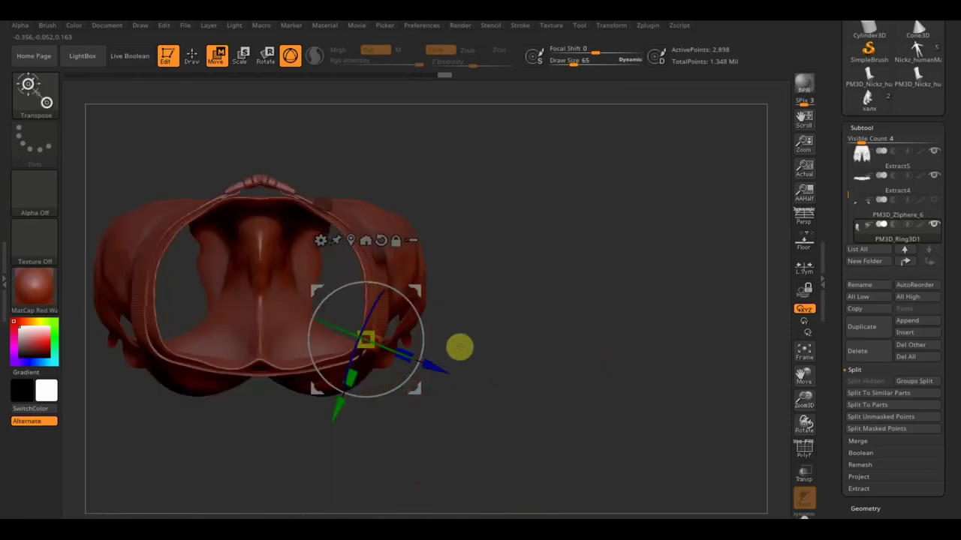
- Move the belt loop down and left onto the pants waistband
mouse_move(414, 292)
left_mouse_down()
mouse_move(362, 330)
mouse_move(444, 399)
mouse_move(490, 280)
left_mouse_up()
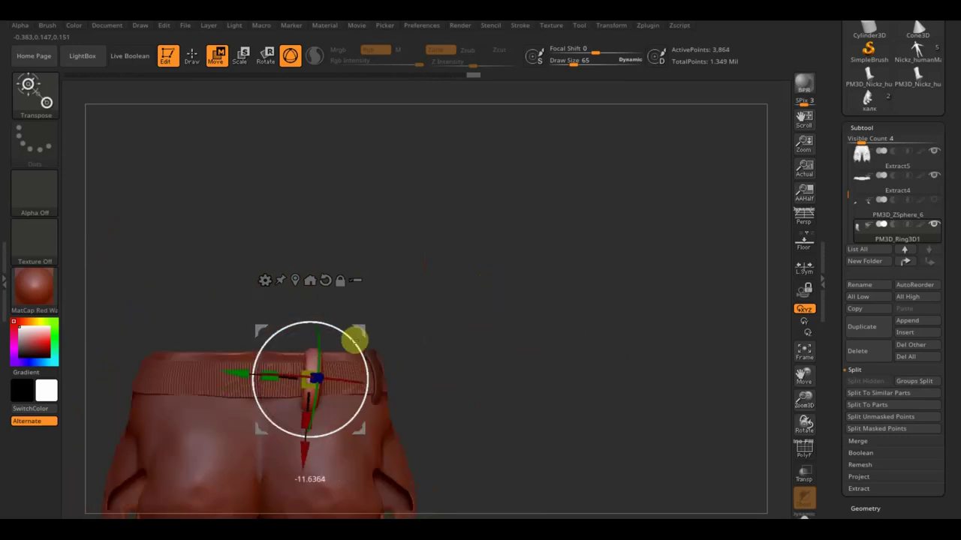
mouse_move(350, 337)
left_mouse_down()
mouse_move(422, 345)
mouse_move(366, 330)
left_mouse_up()
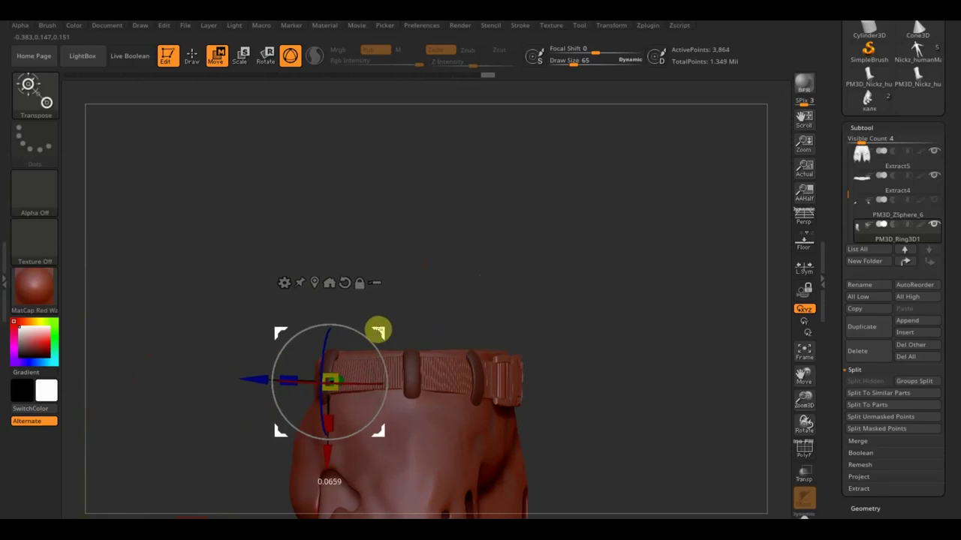
left_click_drag(376, 326, 530, 290)
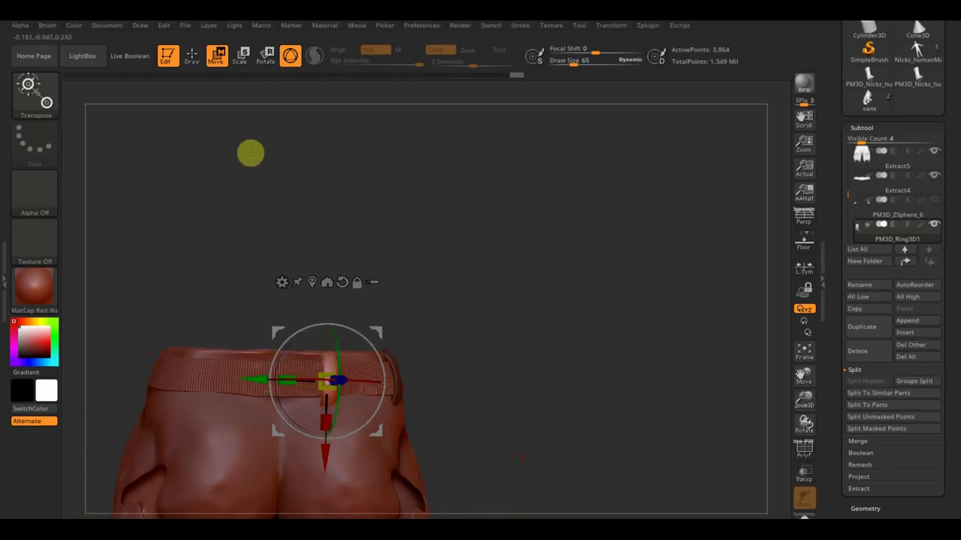
- Switch to Draw mode and inspect the waistband, buckle and loops from all sides
left_click(193, 57)
mouse_move(470, 221)
left_mouse_down()
mouse_move(435, 281)
mouse_move(410, 288)
left_mouse_up()
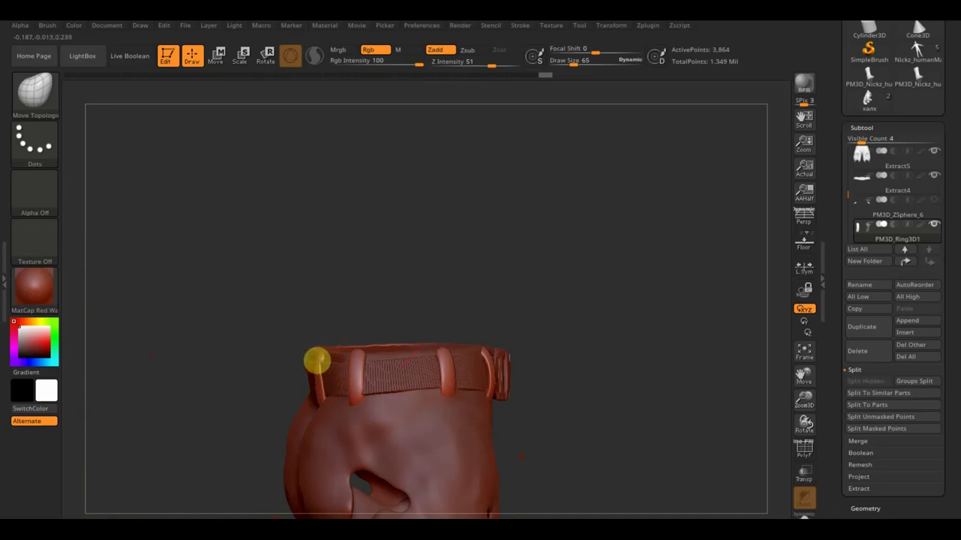
left_click_drag(318, 361, 400, 301)
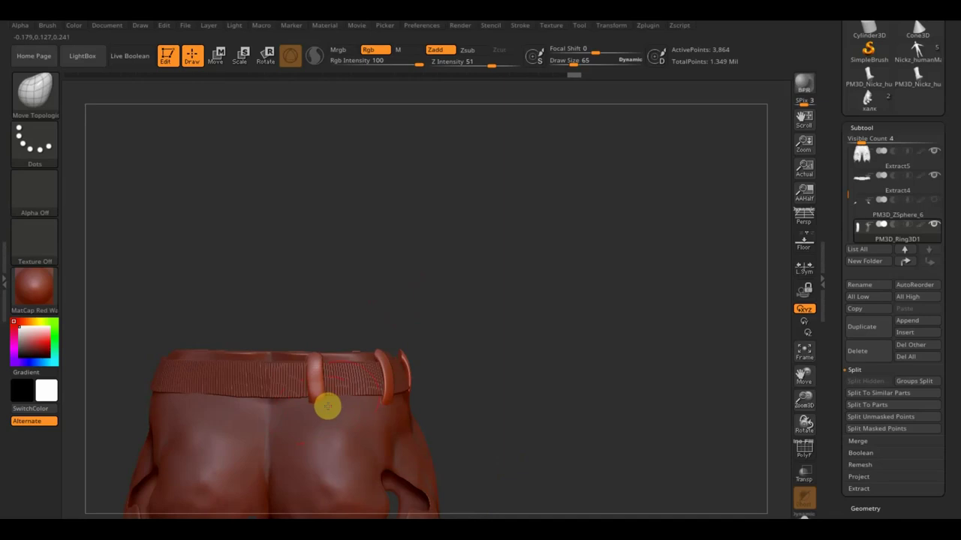
mouse_move(461, 307)
left_mouse_down()
mouse_move(446, 368)
mouse_move(556, 345)
left_mouse_up()
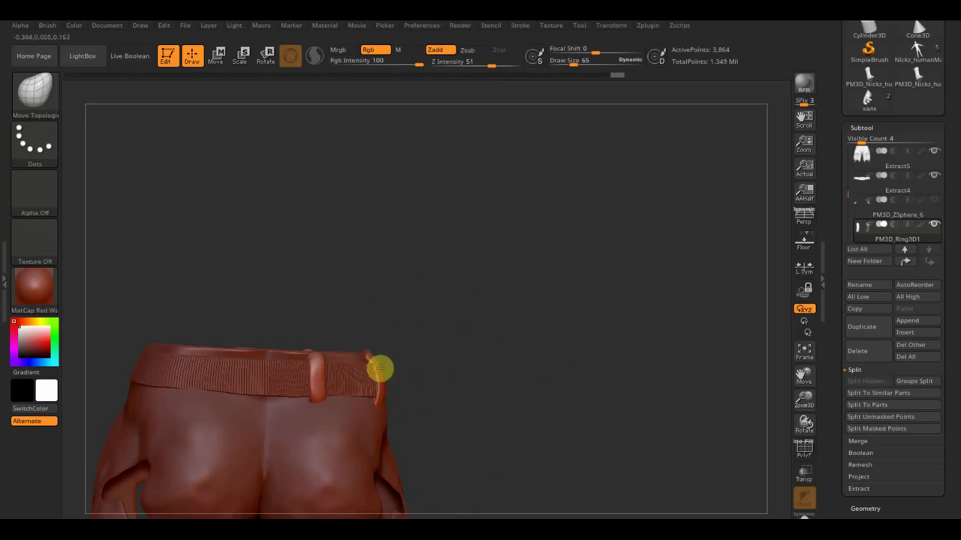
mouse_move(456, 355)
left_mouse_down()
mouse_move(369, 367)
mouse_move(380, 381)
left_mouse_up()
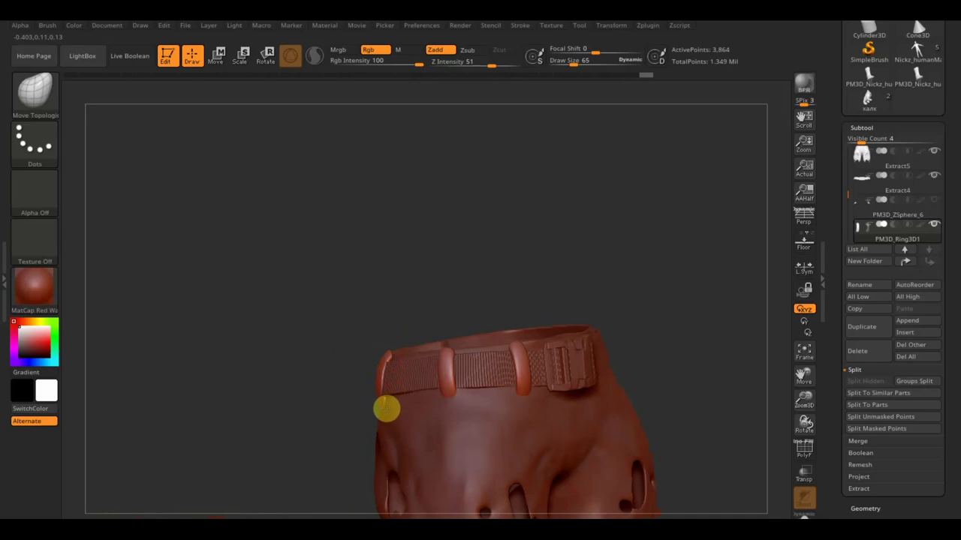
mouse_move(386, 404)
left_mouse_down()
mouse_move(468, 273)
mouse_move(450, 322)
mouse_move(389, 345)
left_mouse_up()
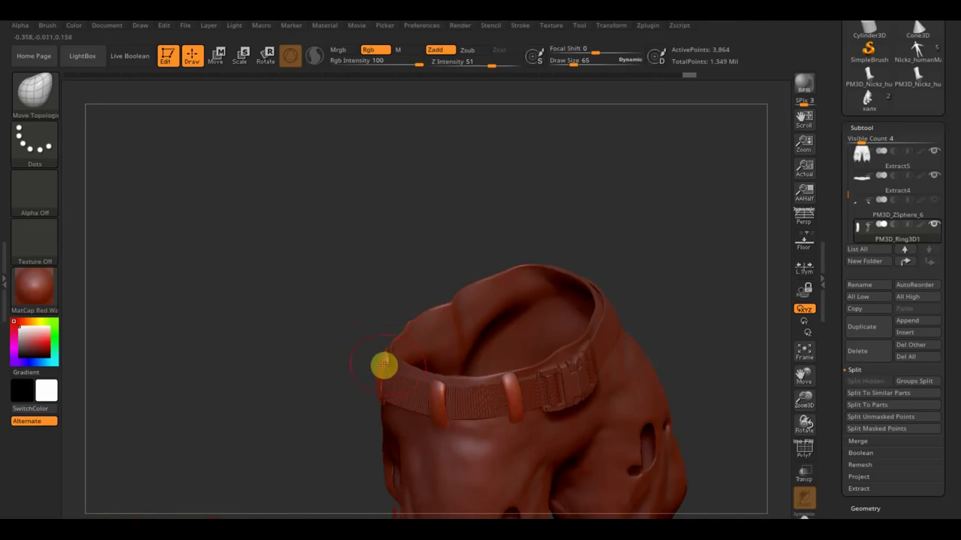
mouse_move(343, 277)
left_mouse_down()
mouse_move(403, 230)
mouse_move(459, 272)
mouse_move(481, 308)
mouse_move(464, 302)
mouse_move(378, 384)
left_mouse_up()
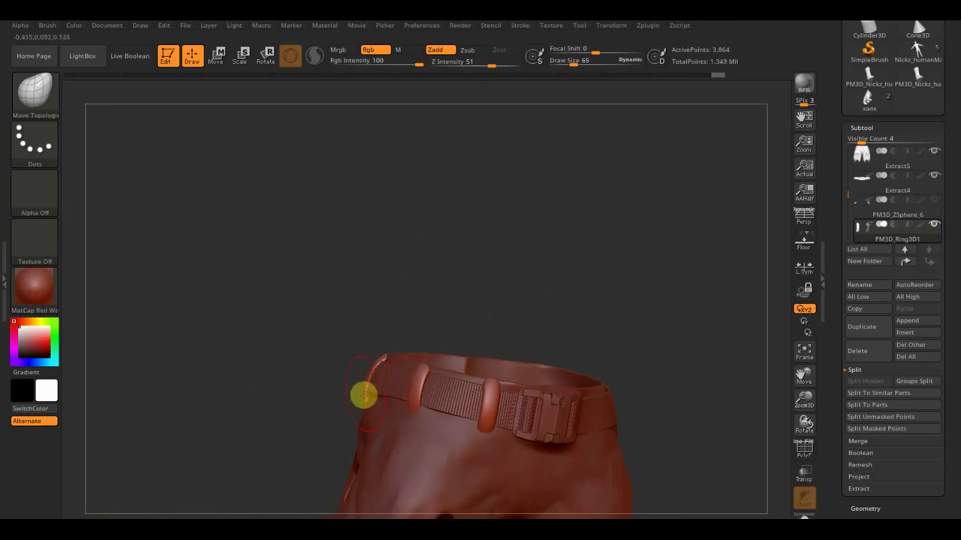
mouse_move(436, 385)
left_mouse_down()
mouse_move(454, 317)
mouse_move(373, 371)
left_mouse_up()
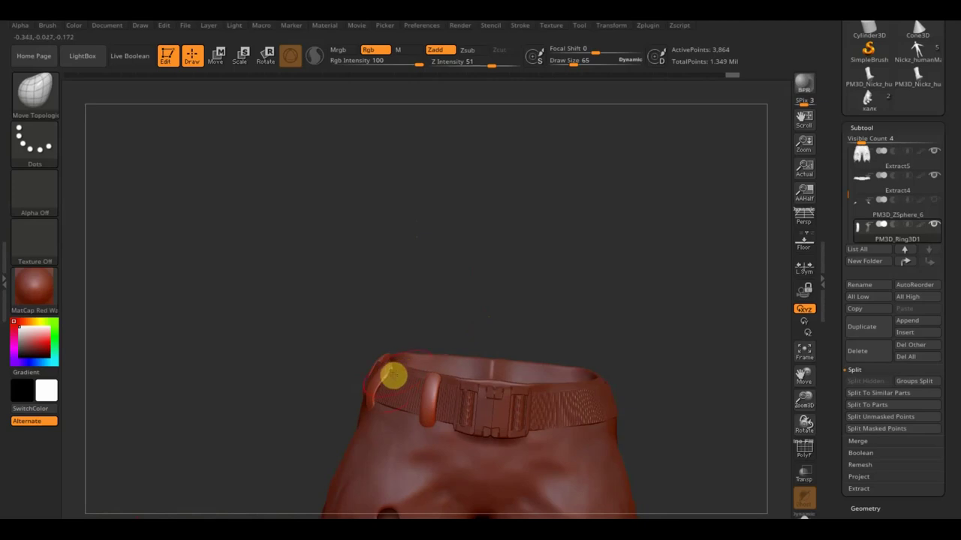
left_click_drag(446, 307, 427, 313)
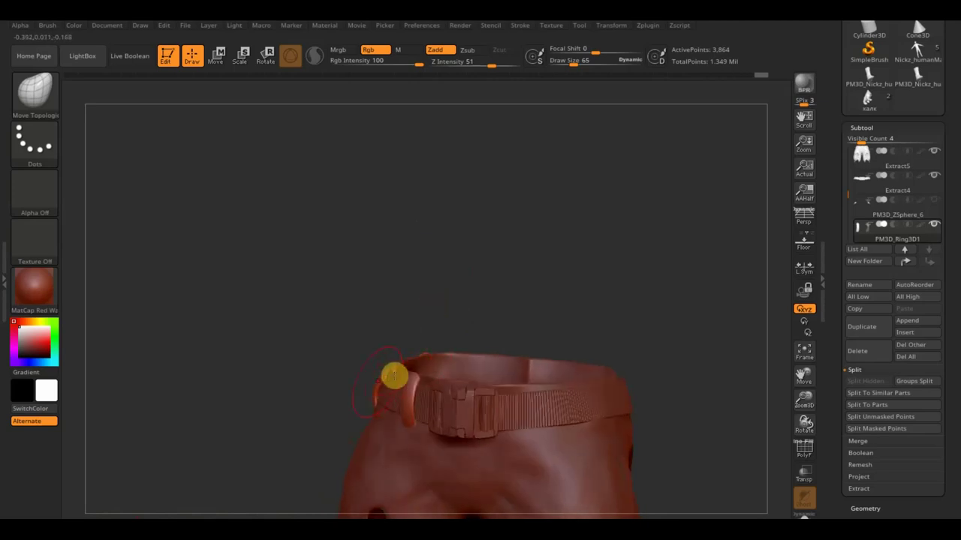
mouse_move(365, 362)
left_mouse_down()
mouse_move(373, 333)
mouse_move(401, 353)
mouse_move(379, 405)
left_mouse_up()
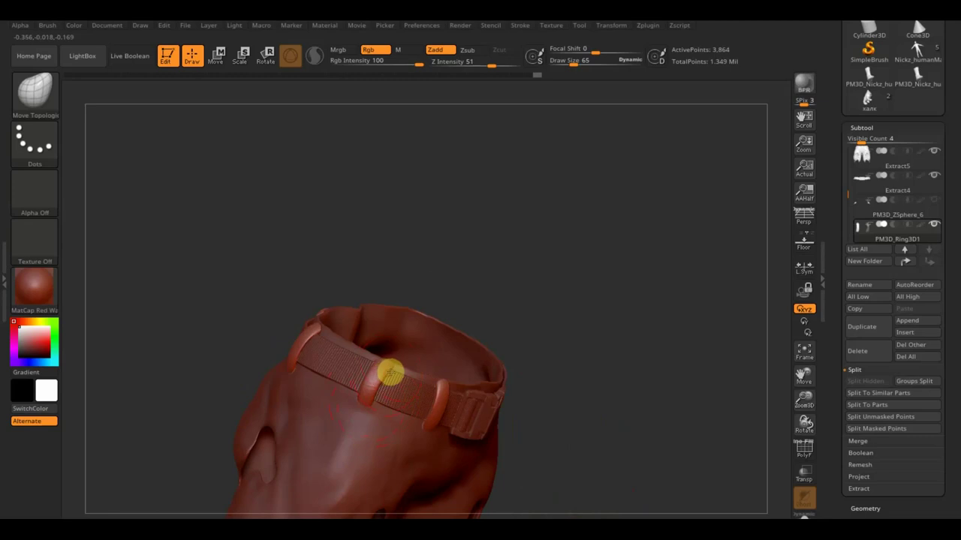
mouse_move(552, 342)
left_mouse_down()
mouse_move(502, 281)
mouse_move(572, 307)
left_mouse_up()
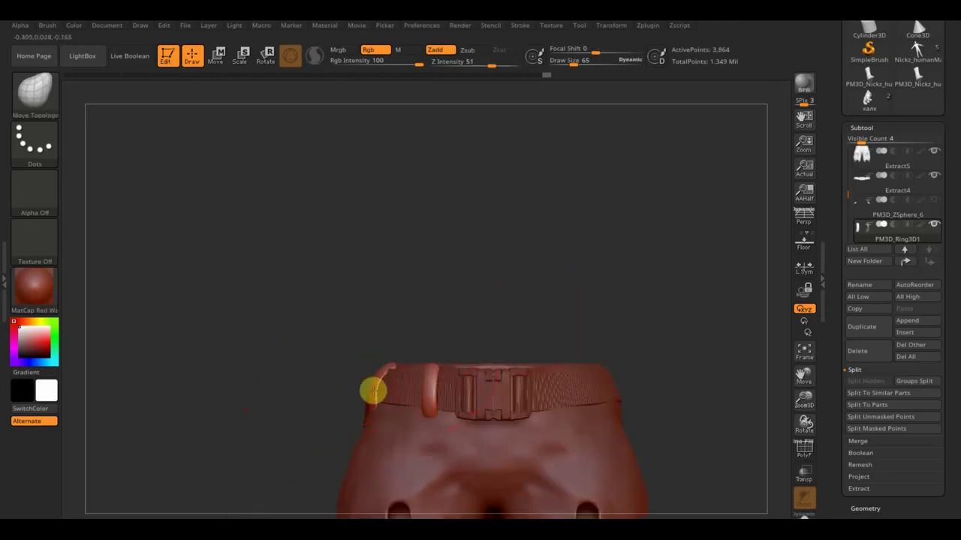
mouse_move(435, 388)
left_mouse_down()
mouse_move(461, 317)
mouse_move(398, 354)
left_mouse_up()
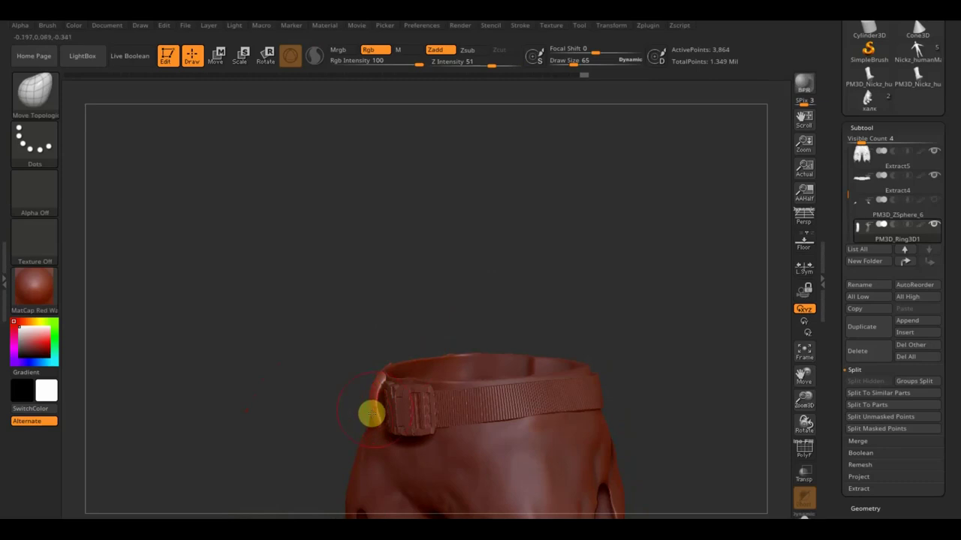
mouse_move(520, 322)
left_mouse_down()
mouse_move(590, 257)
mouse_move(604, 283)
left_mouse_up()
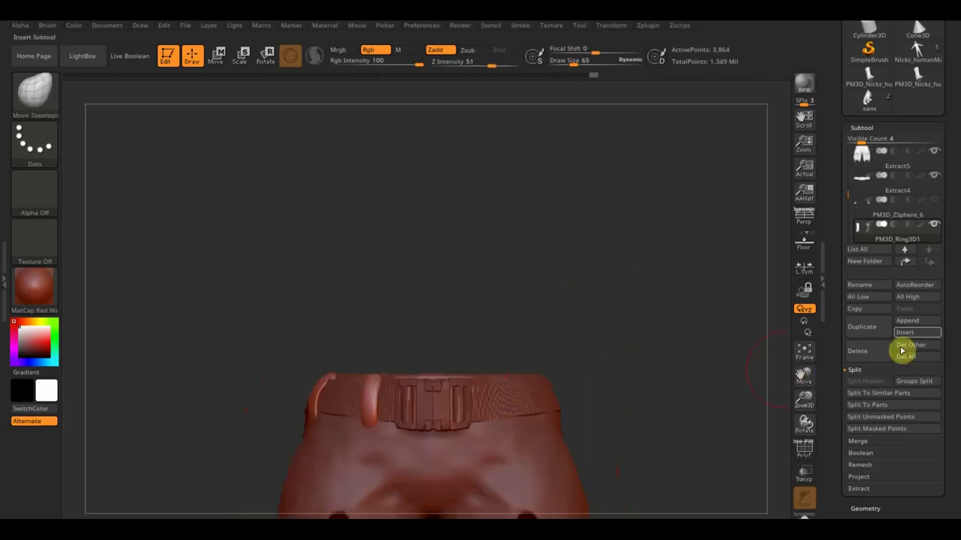
- Apply Mirror And Weld to copy the loops to the other side, reaching 7,728 points
left_click(867, 509)
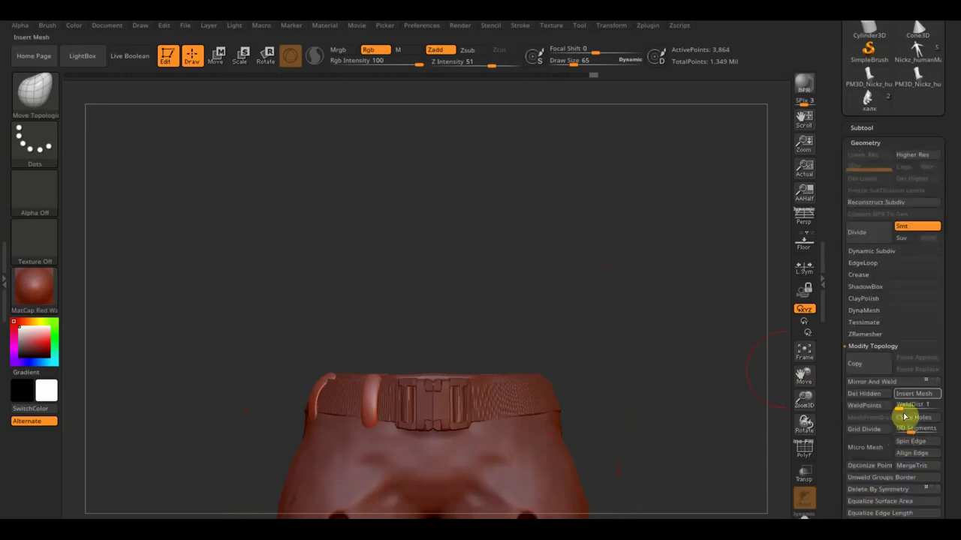
left_click(885, 382)
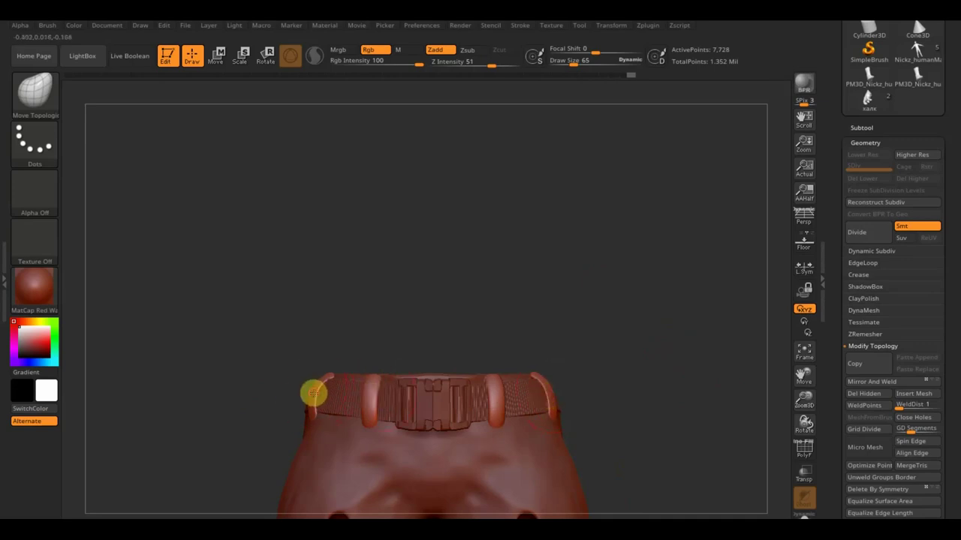
mouse_move(661, 427)
left_mouse_down()
mouse_move(612, 305)
mouse_move(639, 251)
left_mouse_up()
mouse_move(611, 338)
left_mouse_down("alt")
mouse_move(639, 400)
mouse_move(611, 323)
mouse_move(608, 343)
mouse_move(581, 358)
mouse_move(605, 358)
mouse_move(588, 343)
left_mouse_up("alt")
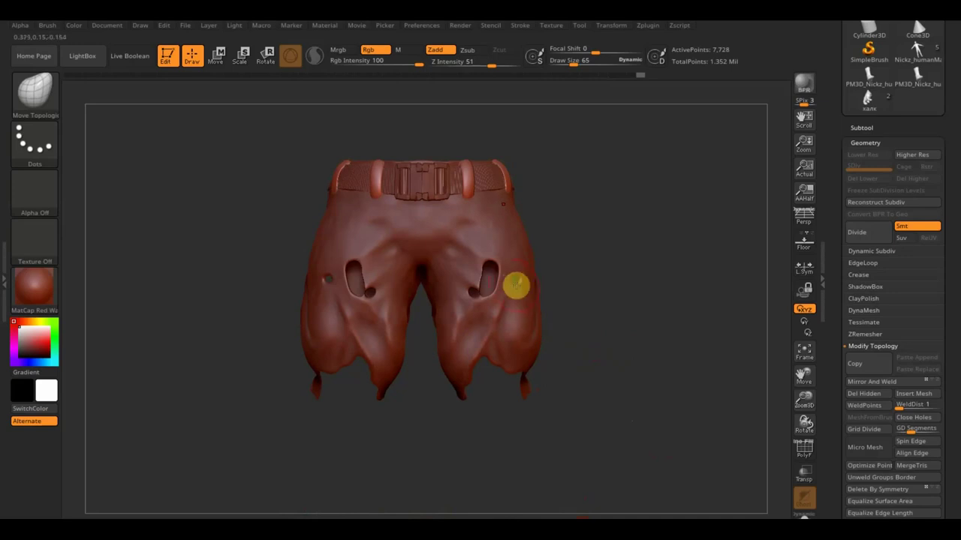
- Select Extract5 and view it from above and front, then make Extract4 active
key("n")
left_click(608, 384)
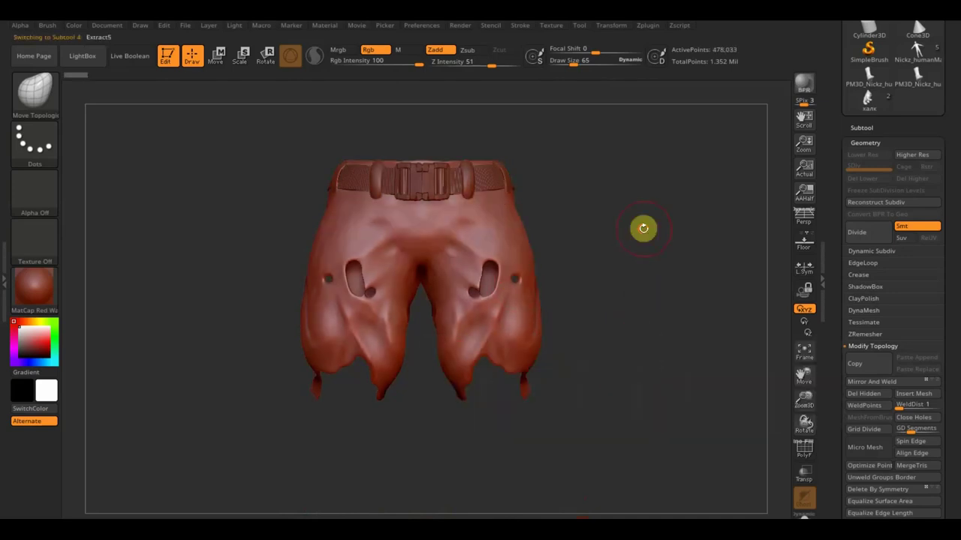
left_click_drag(639, 228, 638, 385)
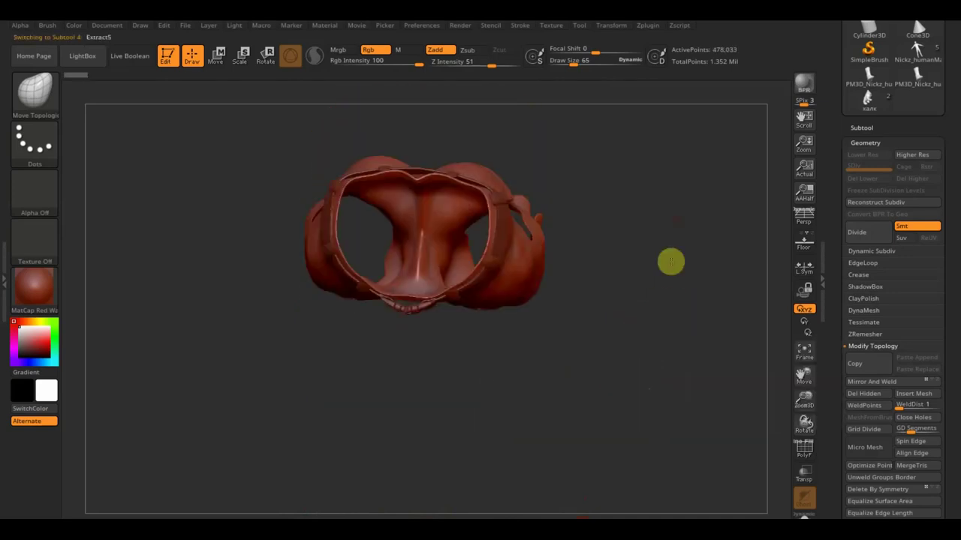
left_click_drag(668, 260, 653, 435)
mouse_move(605, 300)
left_mouse_down("alt")
mouse_move(612, 375)
mouse_move(515, 311)
left_mouse_up("alt")
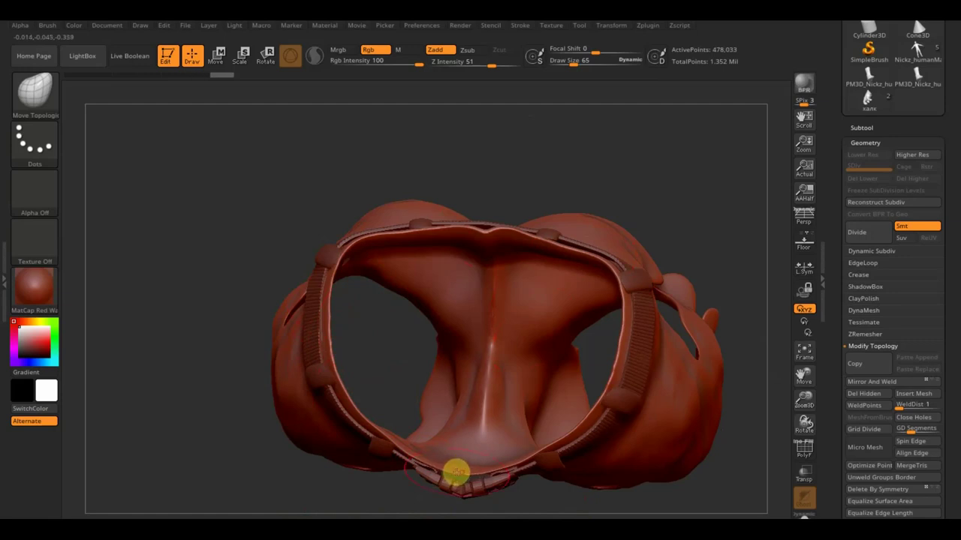
key("n")
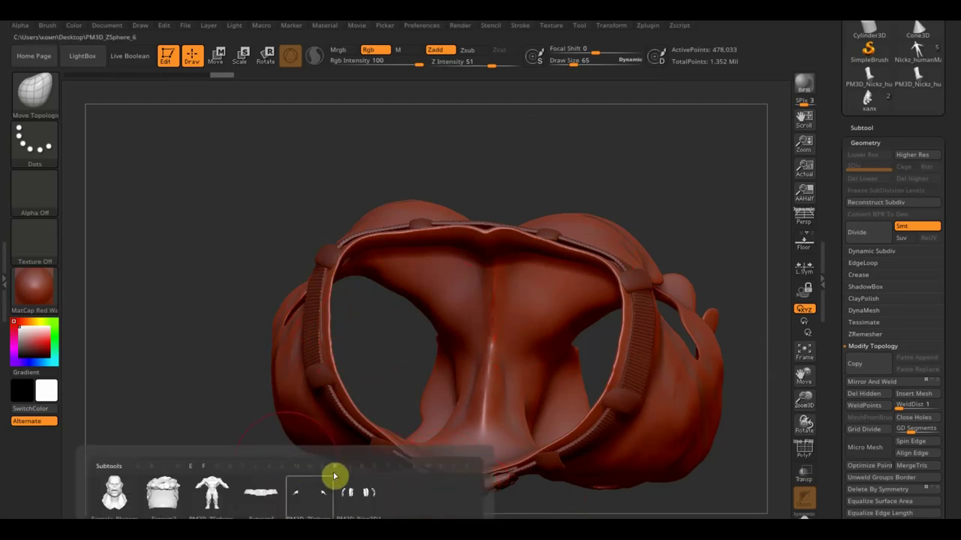
left_click(263, 501)
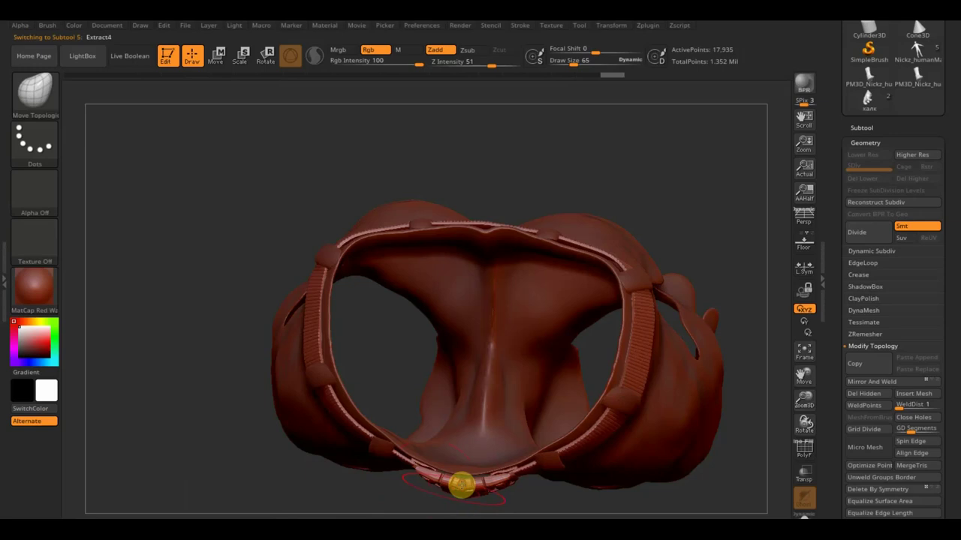
- Orbit the pants piece to face the buckle, then look down along the side belt strap
left_click_drag(258, 455, 225, 333)
mouse_move(611, 256)
left_mouse_down()
mouse_move(601, 238)
mouse_move(629, 225)
left_mouse_up()
left_click_drag(668, 272, 546, 365)
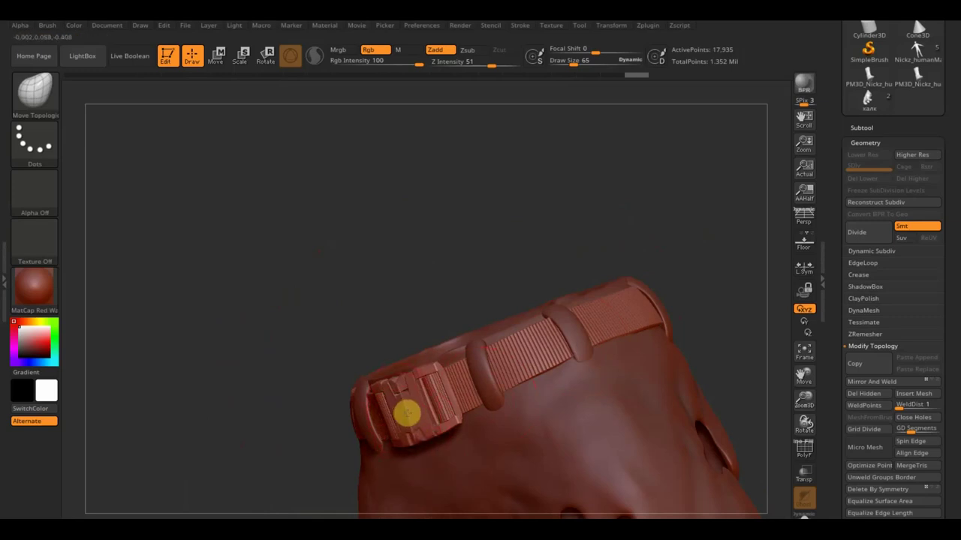
mouse_move(409, 412)
left_mouse_down()
mouse_move(266, 293)
mouse_move(305, 272)
left_mouse_up()
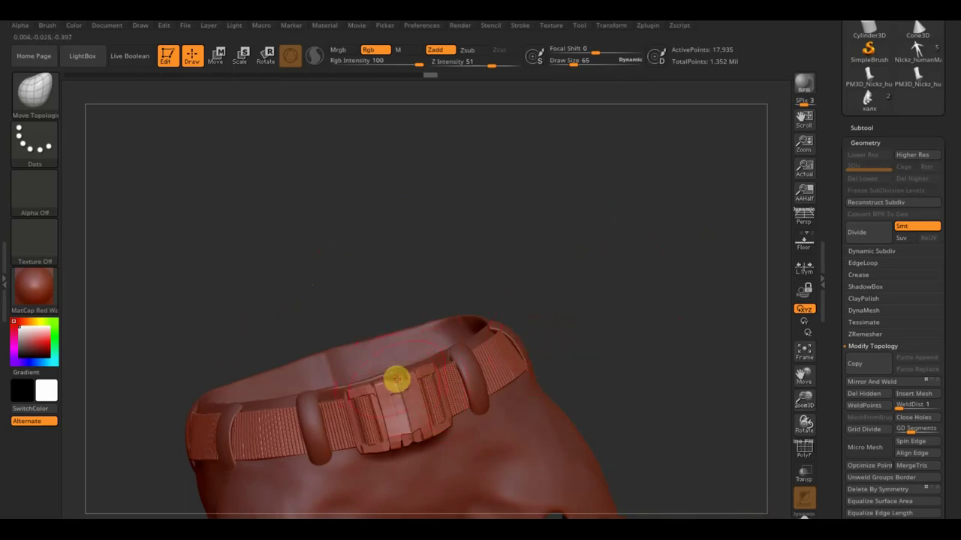
mouse_move(615, 307)
left_mouse_down()
mouse_move(607, 354)
mouse_move(643, 341)
mouse_move(658, 360)
mouse_move(714, 333)
mouse_move(701, 388)
mouse_move(655, 380)
mouse_move(643, 373)
mouse_move(708, 287)
mouse_move(712, 343)
left_mouse_up()
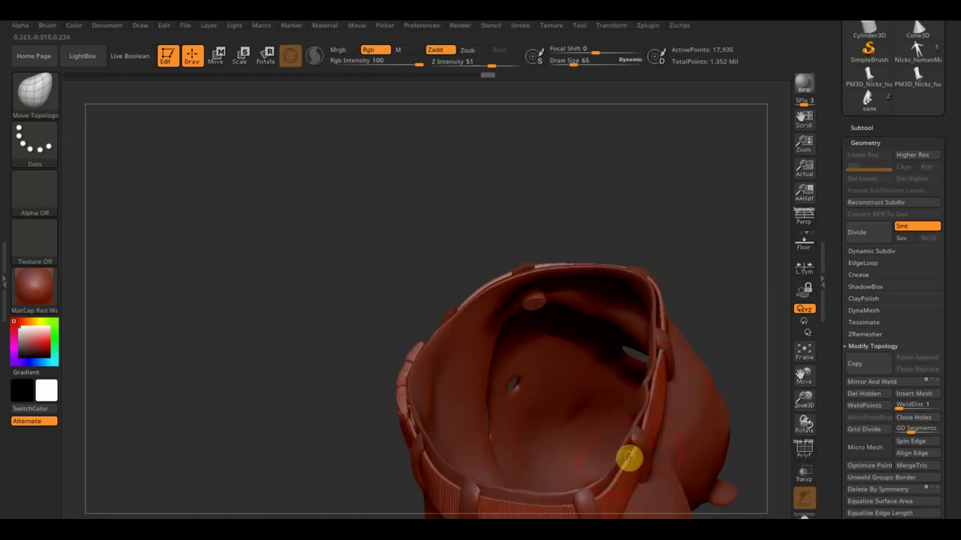
- Push and reshape the side belt strap along its length with Move Topologic drags
right_click_drag(686, 313, 688, 289)
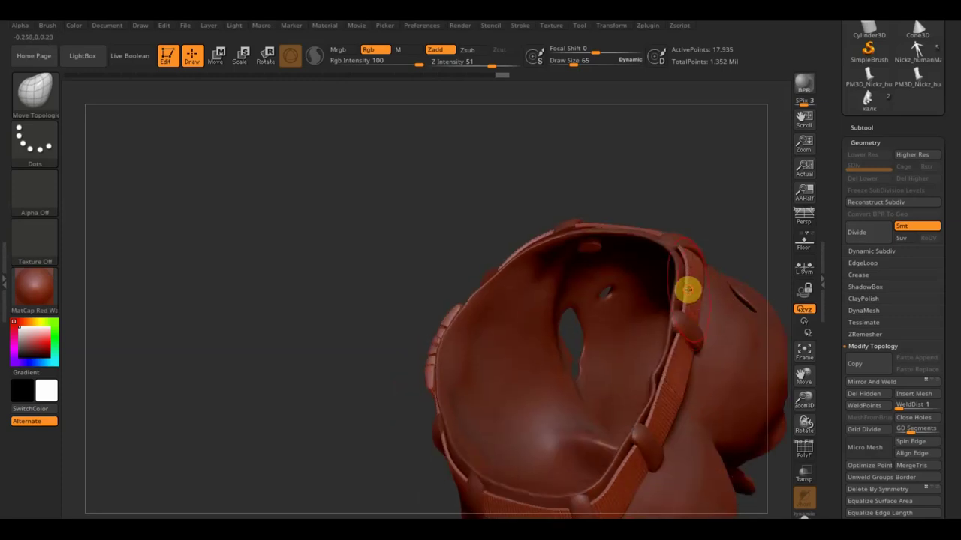
left_click_drag(683, 292, 686, 259)
mouse_move(693, 256)
right_mouse_down()
mouse_move(686, 158)
mouse_move(669, 157)
right_mouse_up()
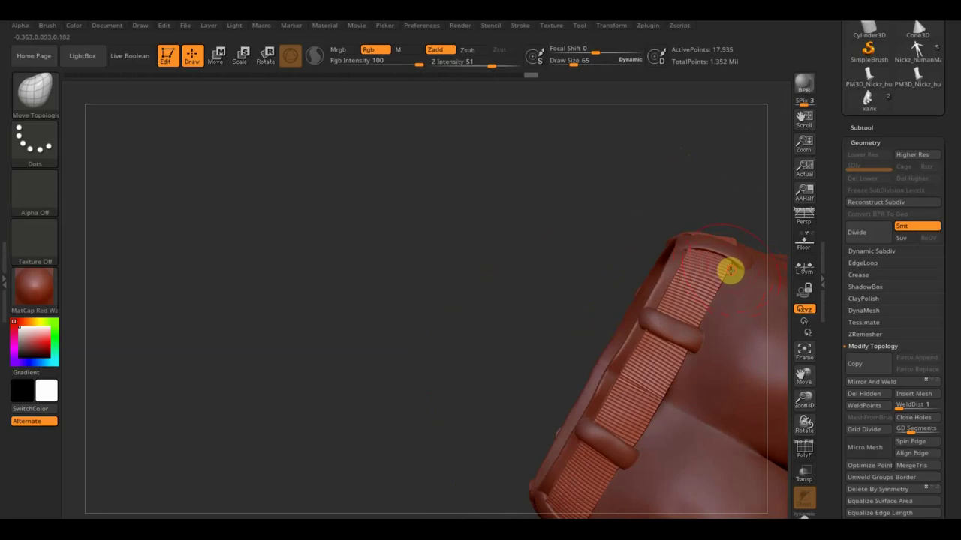
left_click(738, 270)
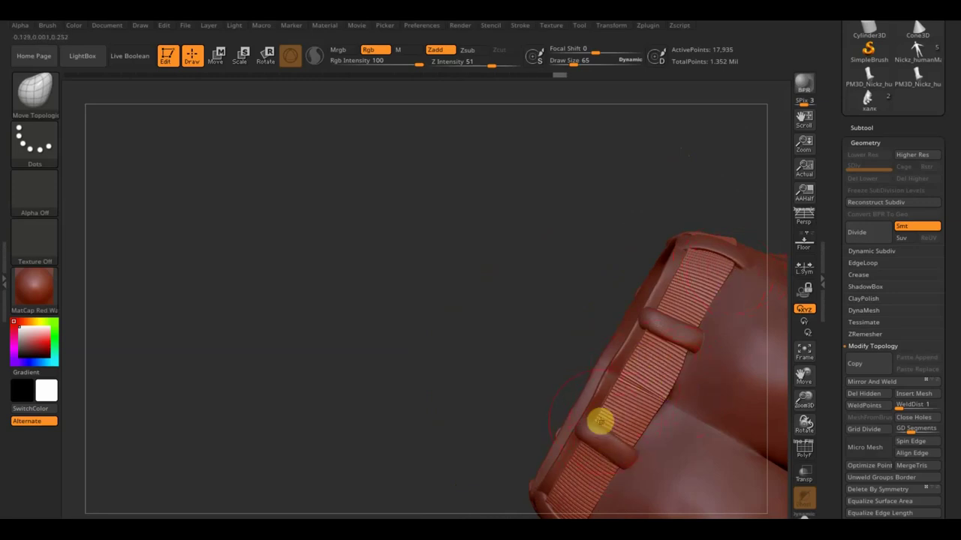
left_click_drag(593, 411, 617, 385)
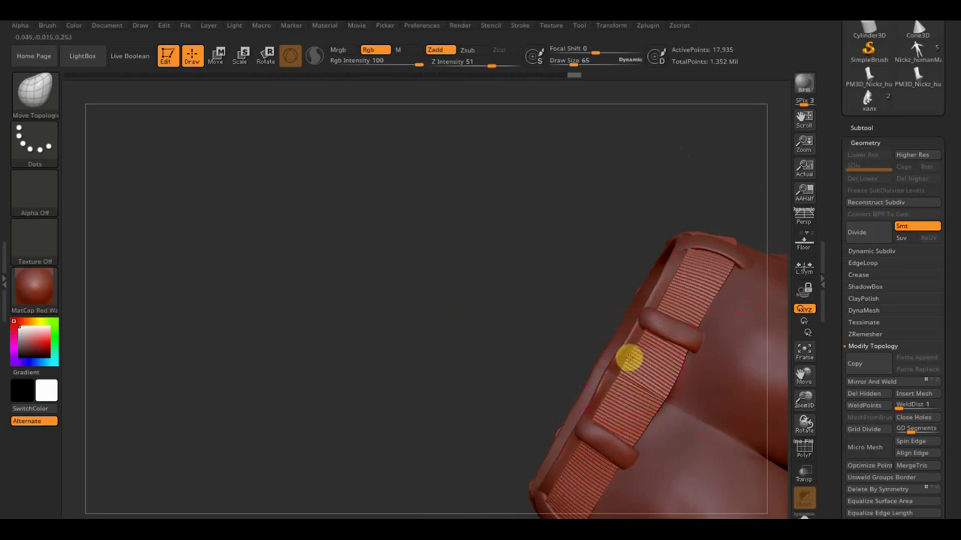
left_click_drag(628, 356, 638, 344)
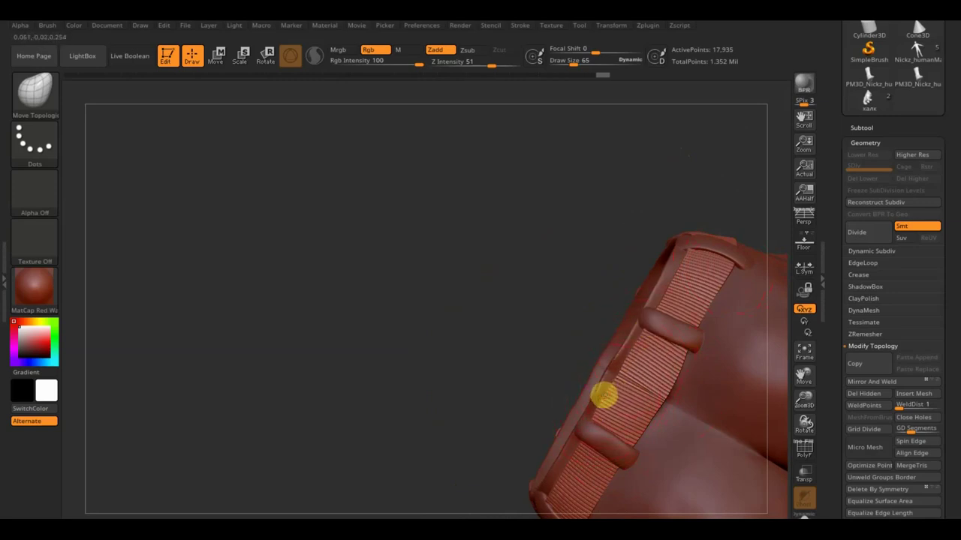
left_click_drag(604, 395, 644, 423)
mouse_move(583, 371)
left_mouse_down()
mouse_move(554, 313)
mouse_move(629, 411)
left_mouse_up()
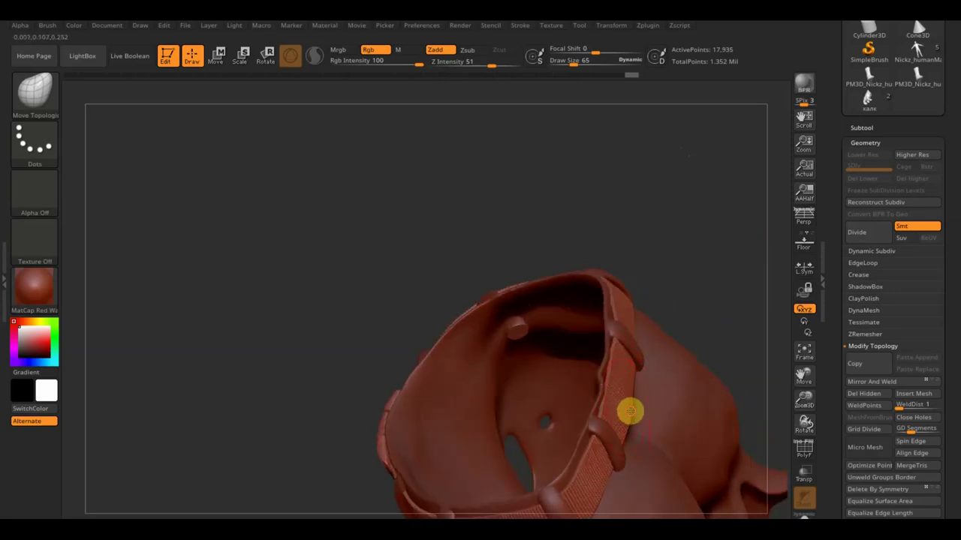
- Orbit around the pants piece and zoom out to frame it from the front
mouse_move(639, 227)
left_mouse_down()
mouse_move(673, 215)
mouse_move(656, 204)
mouse_move(710, 187)
mouse_move(727, 214)
mouse_move(688, 195)
mouse_move(671, 214)
mouse_move(660, 200)
left_mouse_up()
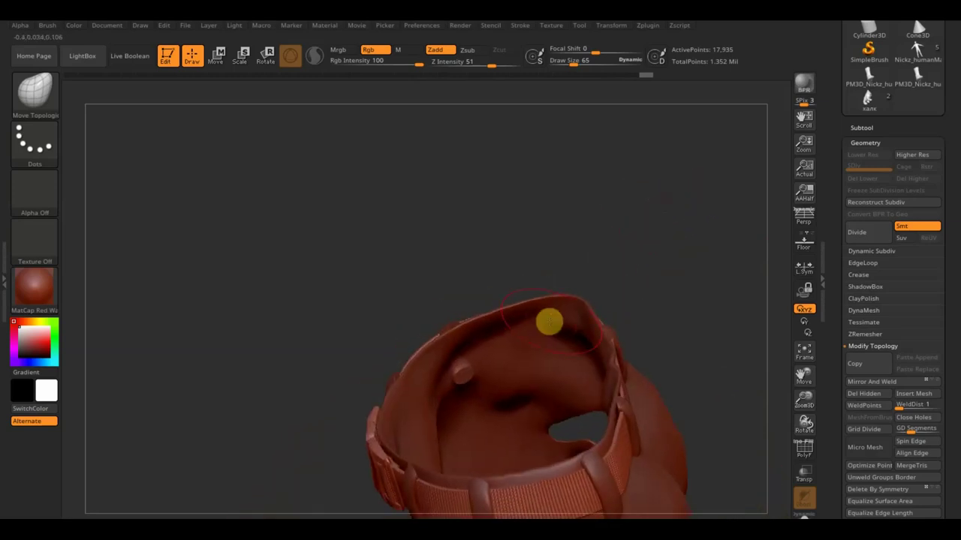
mouse_move(624, 285)
left_mouse_down()
mouse_move(637, 270)
mouse_move(628, 296)
mouse_move(634, 406)
mouse_move(658, 410)
mouse_move(673, 232)
mouse_move(747, 238)
mouse_move(452, 307)
mouse_move(229, 195)
left_mouse_up()
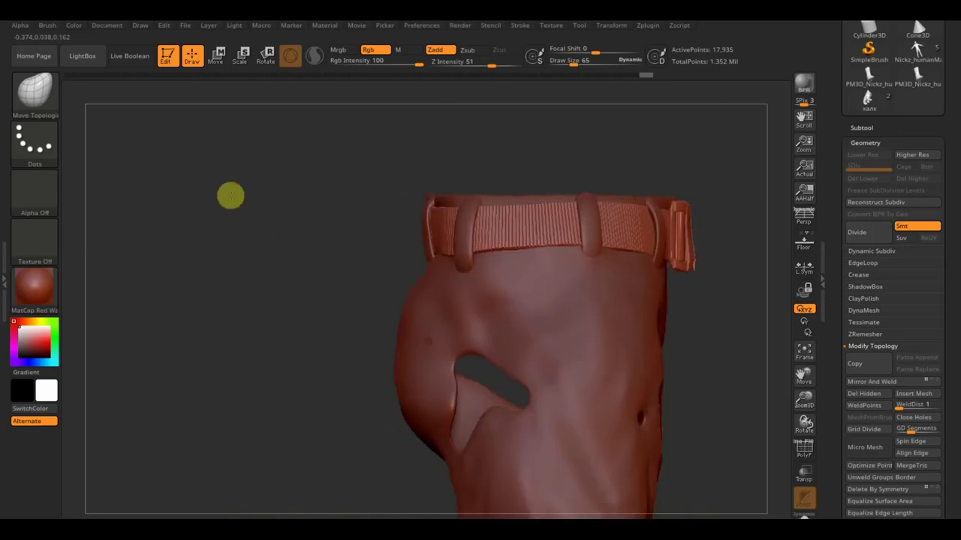
mouse_move(700, 395)
left_mouse_down()
mouse_move(701, 378)
mouse_move(667, 337)
mouse_move(647, 401)
mouse_move(583, 405)
mouse_move(575, 428)
left_mouse_up()
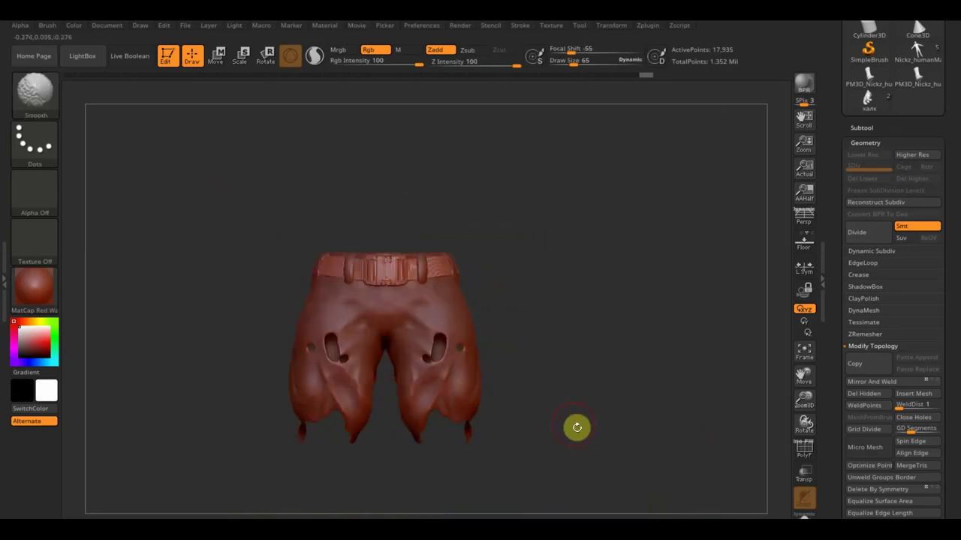
- Unhide all subtools, frame the full figure, and turn it to a three-quarter view
left_click(863, 127)
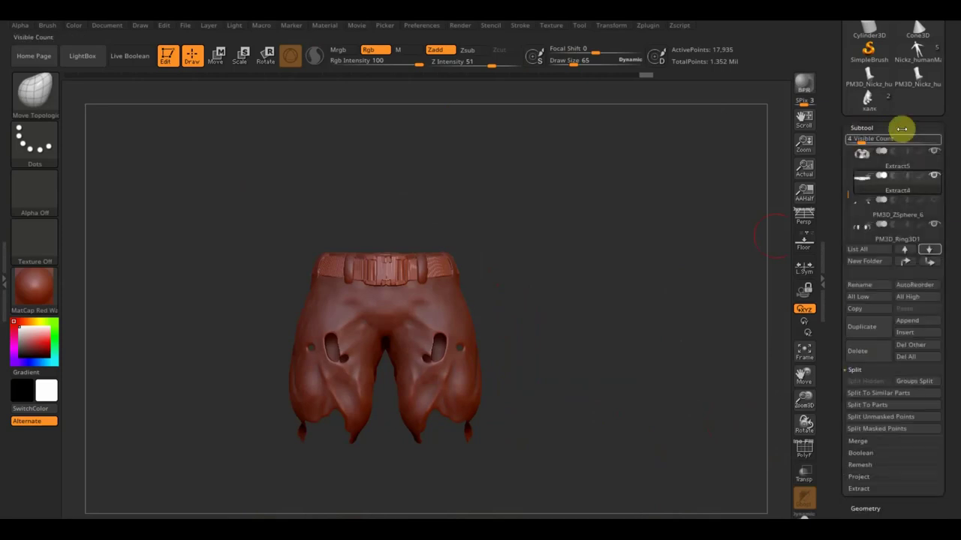
left_click(934, 179, "shift")
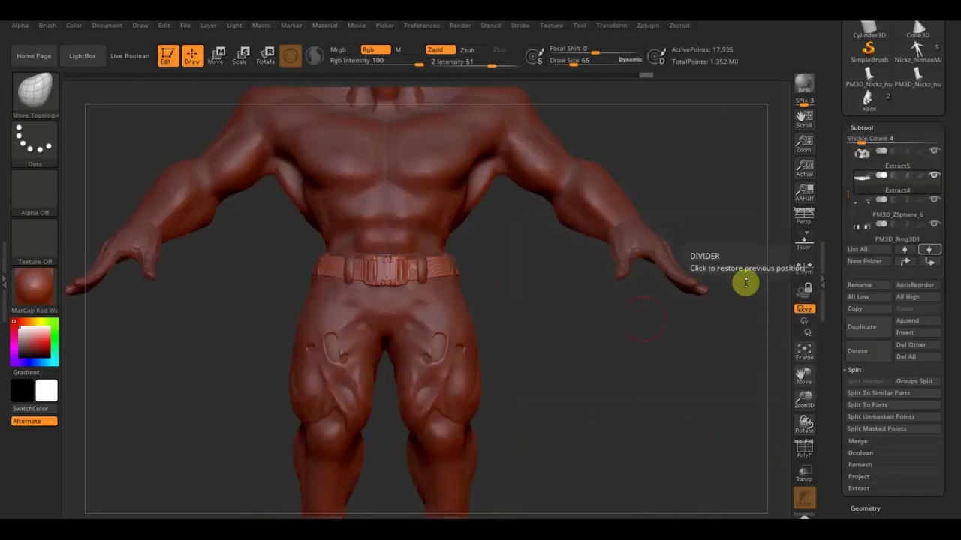
key("f")
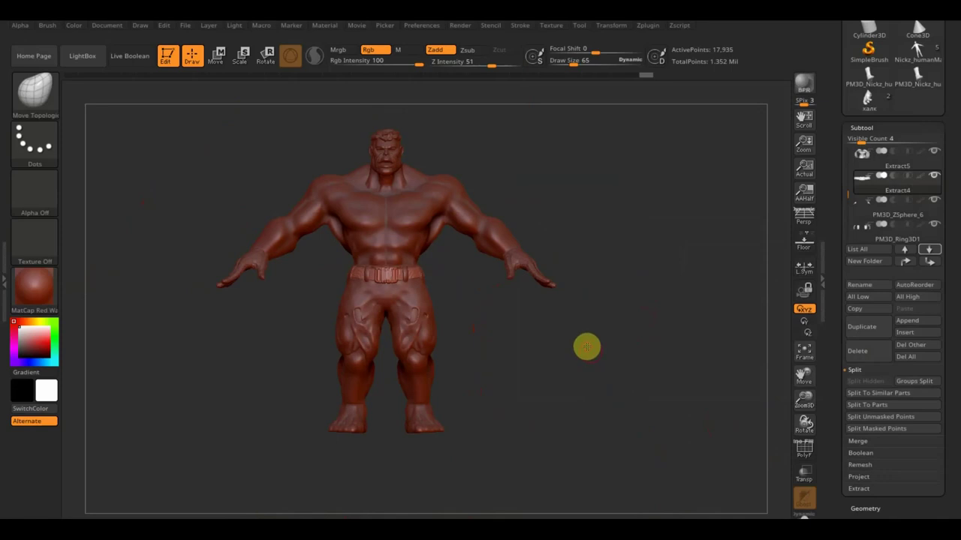
left_click_drag(585, 345, 603, 398, "alt")
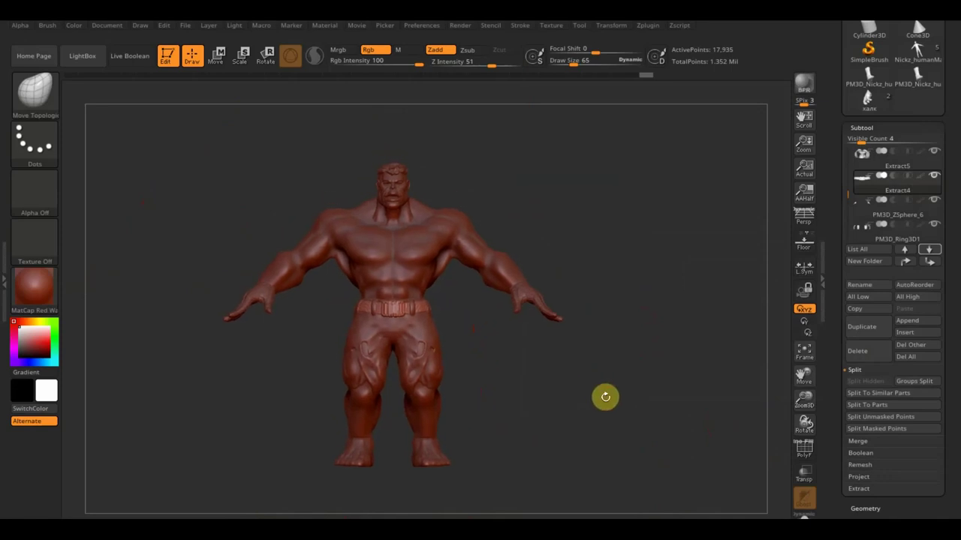
left_click_drag(605, 397, 638, 426)
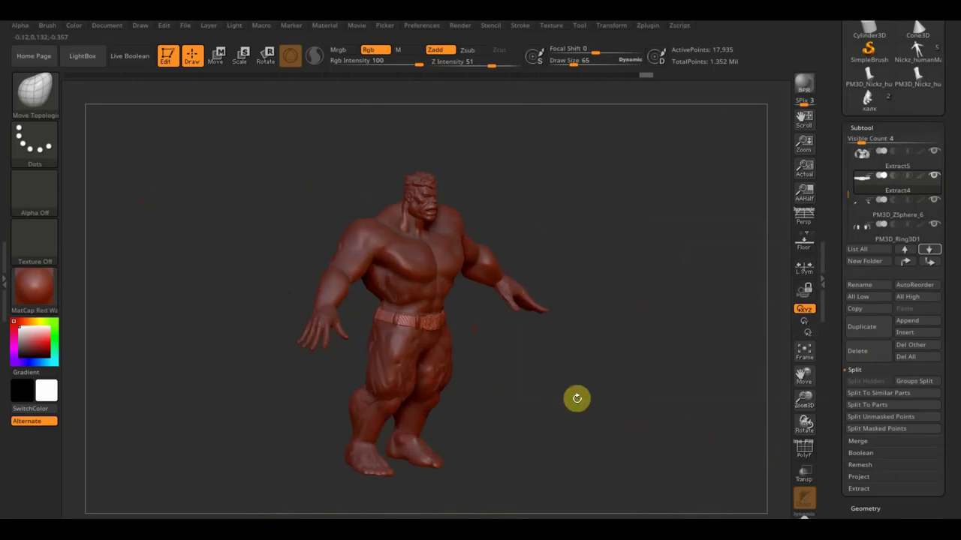
- Make the low-poly hands subtool PM3D_ZSphere_6 active and zoom in on the hands
key("n")
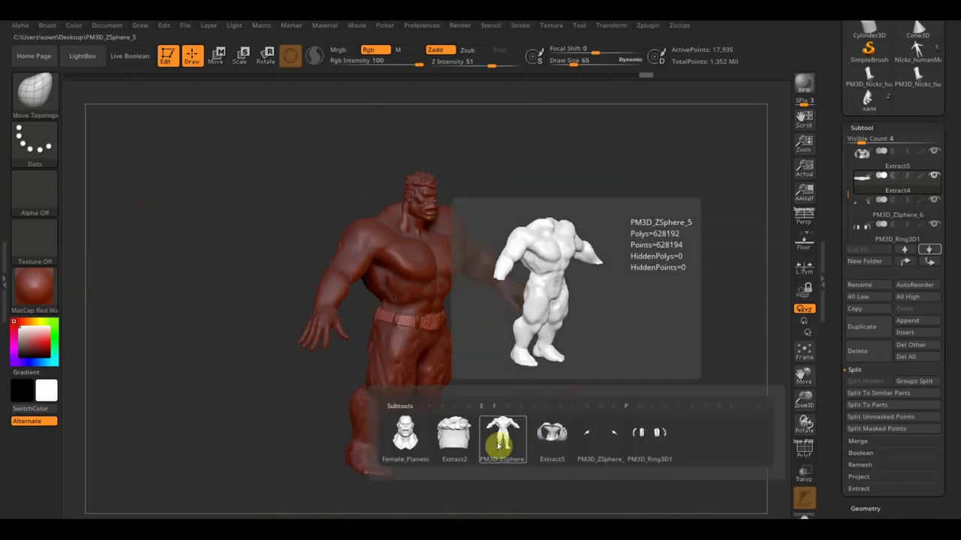
left_click(507, 445)
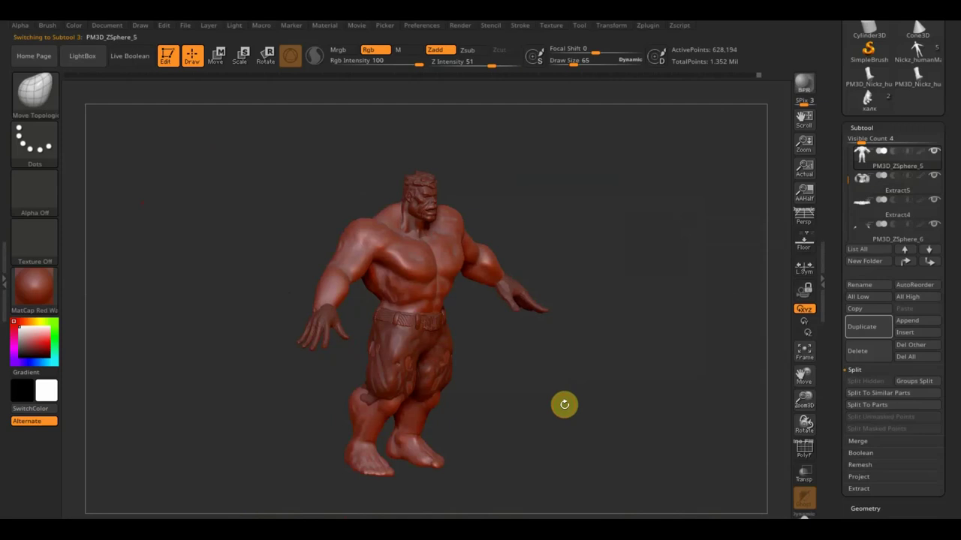
key("n")
left_click(615, 450)
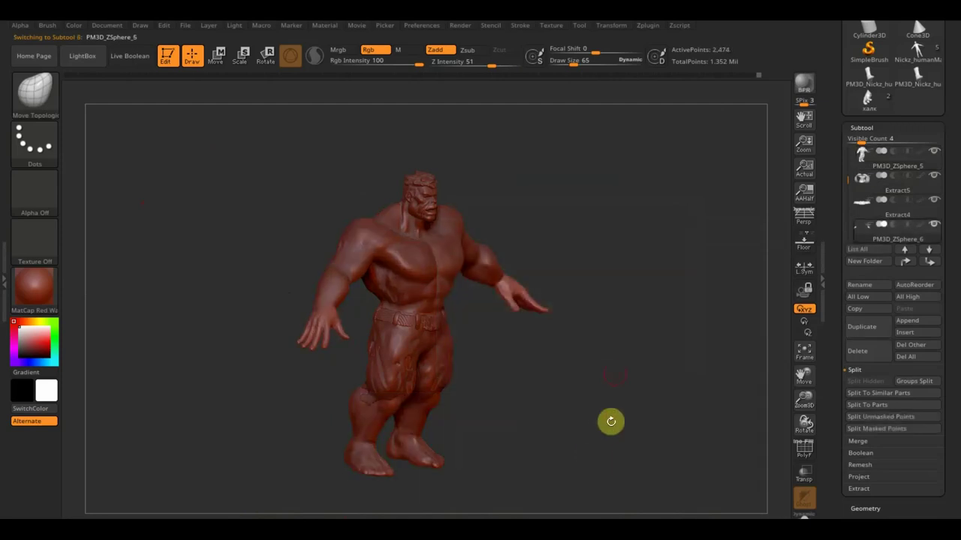
right_click_drag(599, 382, 689, 402, "ctrl")
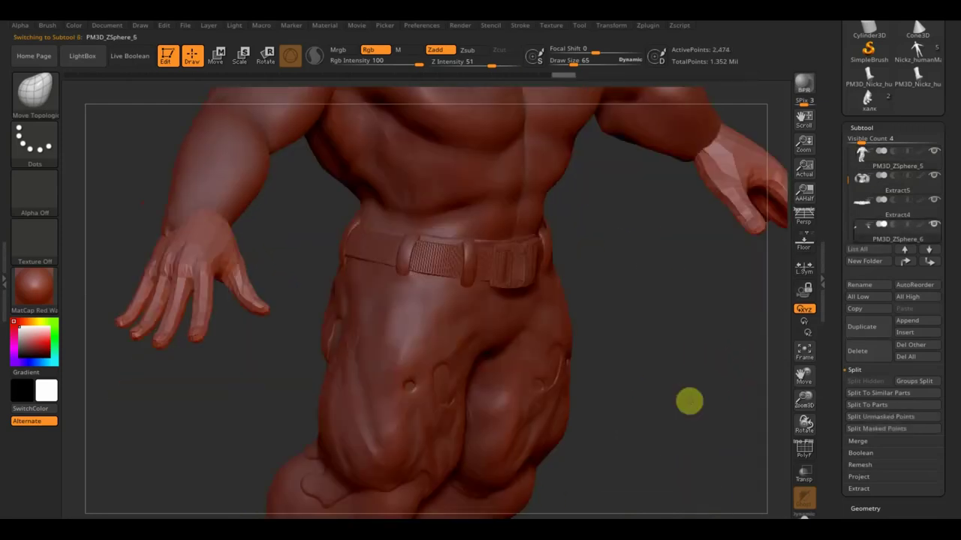
left_click_drag(689, 402, 694, 381)
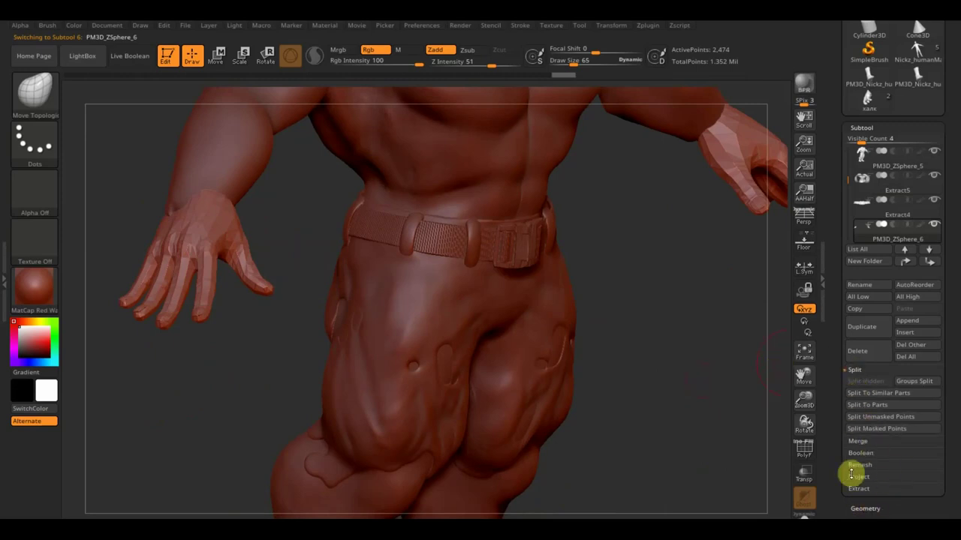
- Remesh the hands from 2,474 to 230,208 points
key("b")
key("m")
key("p")
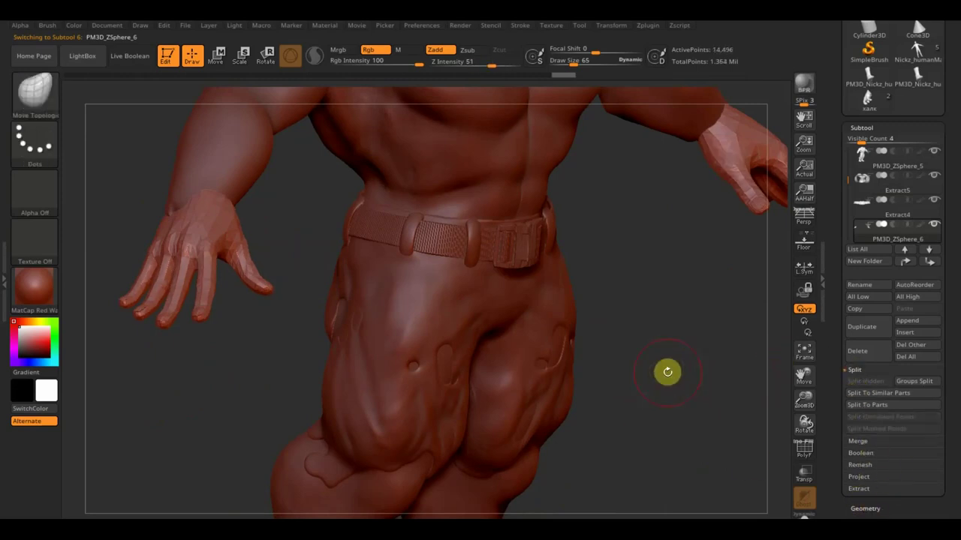
left_click(668, 379, "ctrl")
key("b")
key("m")
key("t")
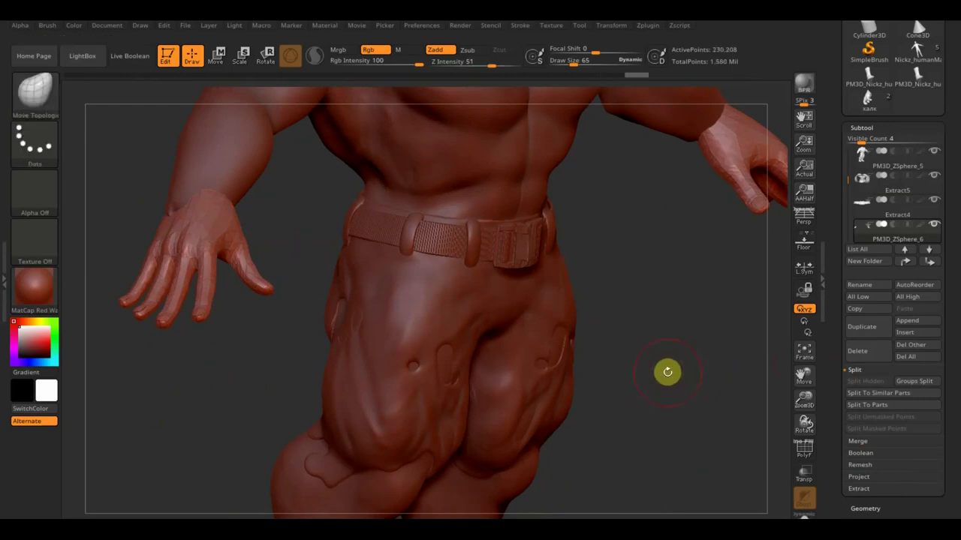
scroll(949, 497, "down", 2)
scroll(949, 497, "down", 3)
scroll(948, 418, "down", 1)
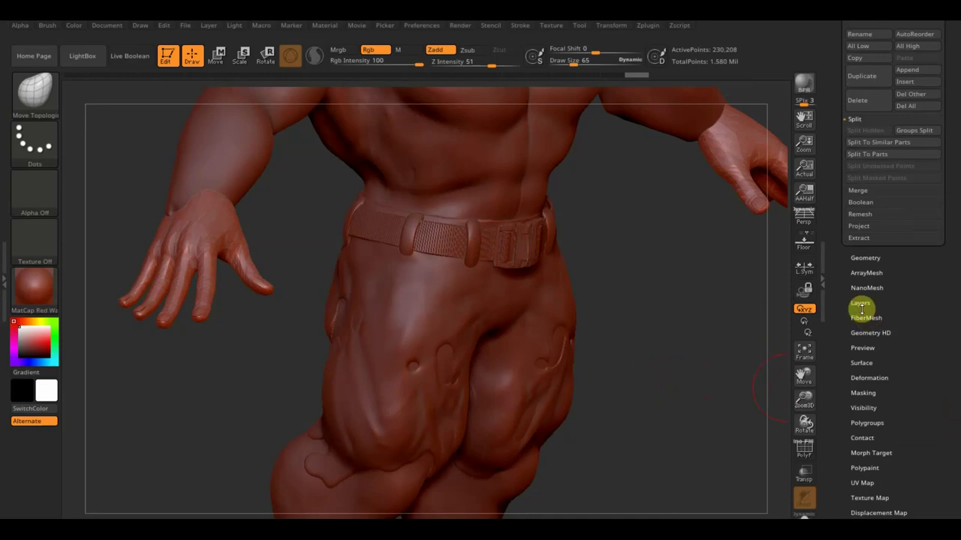
- Expand the Deformation sliders in the Tool palette for the hands mesh
left_click(871, 376)
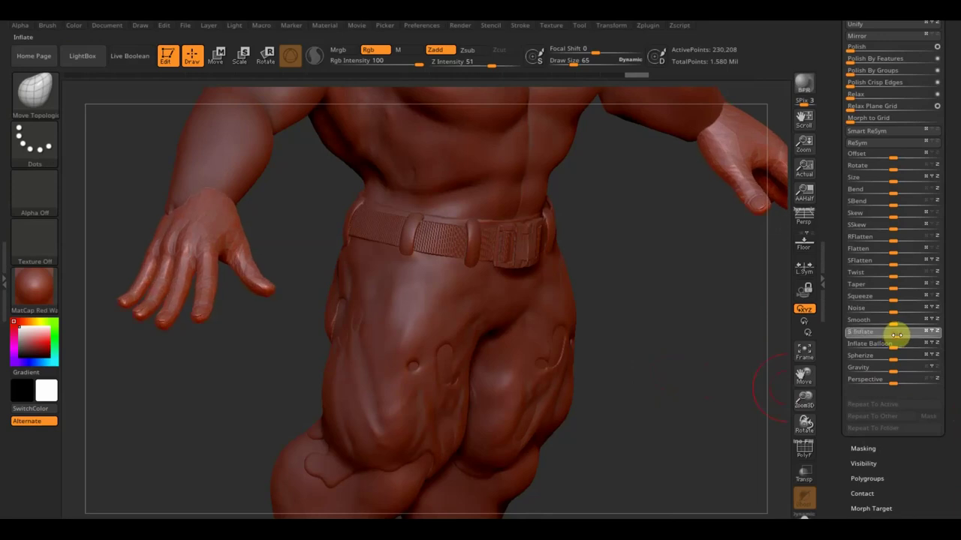
- Orbit the canvas until the fingers of the hand resting on the thigh fill the view
mouse_move(257, 346)
left_mouse_down()
mouse_move(250, 371)
mouse_move(275, 365)
left_mouse_up()
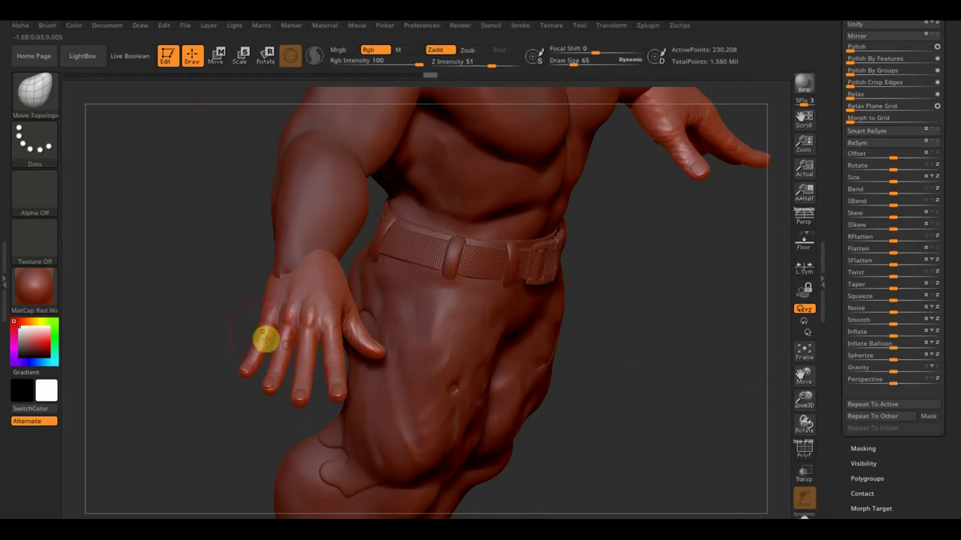
mouse_move(195, 375)
left_mouse_down()
mouse_move(172, 386)
mouse_move(160, 371)
mouse_move(117, 382)
left_mouse_up()
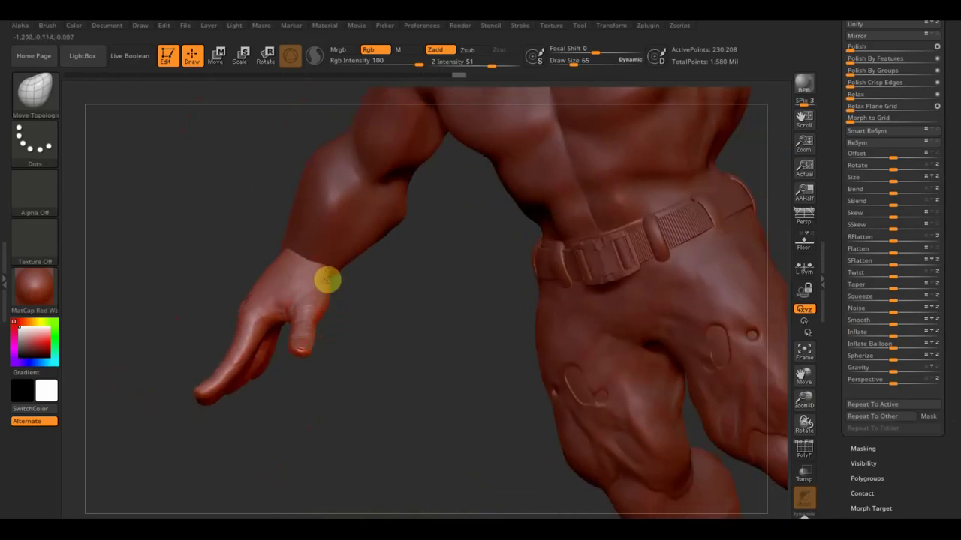
mouse_move(348, 307)
left_mouse_down()
mouse_move(386, 349)
mouse_move(410, 343)
mouse_move(338, 366)
left_mouse_up()
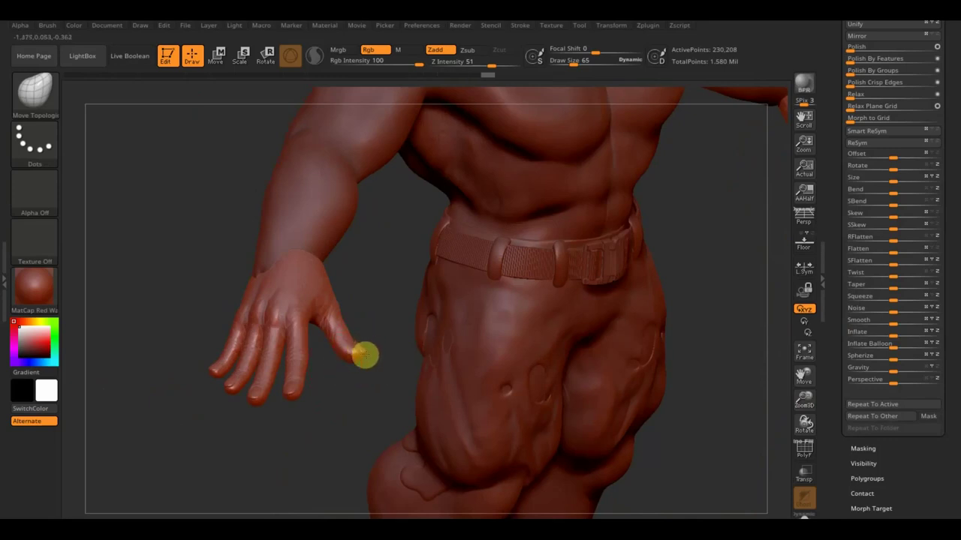
mouse_move(337, 384)
left_mouse_down()
mouse_move(298, 405)
mouse_move(263, 393)
mouse_move(275, 392)
mouse_move(285, 369)
left_mouse_up()
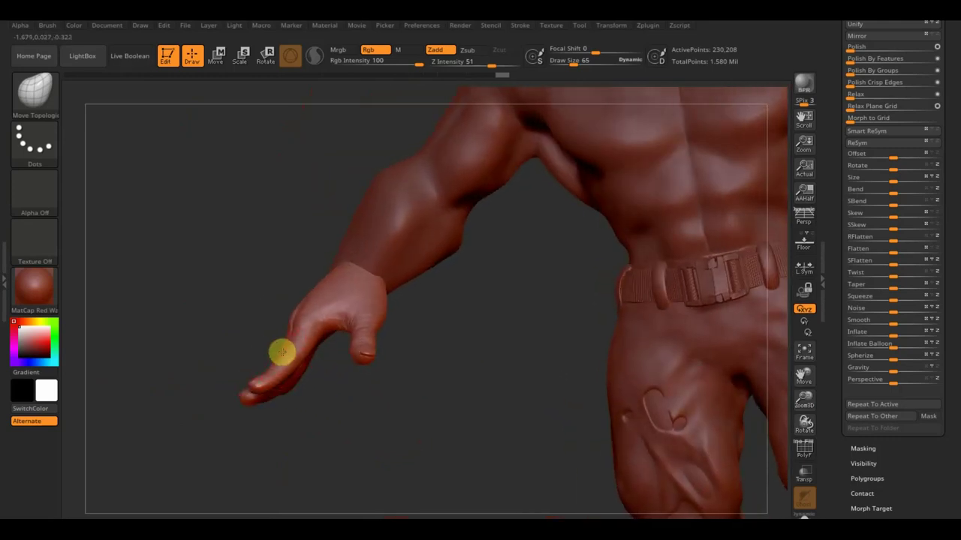
mouse_move(318, 408)
left_mouse_down()
mouse_move(388, 442)
mouse_move(382, 460)
left_mouse_up()
mouse_move(443, 451)
left_mouse_down()
mouse_move(450, 408)
mouse_move(502, 433)
mouse_move(527, 480)
mouse_move(650, 386)
left_mouse_up()
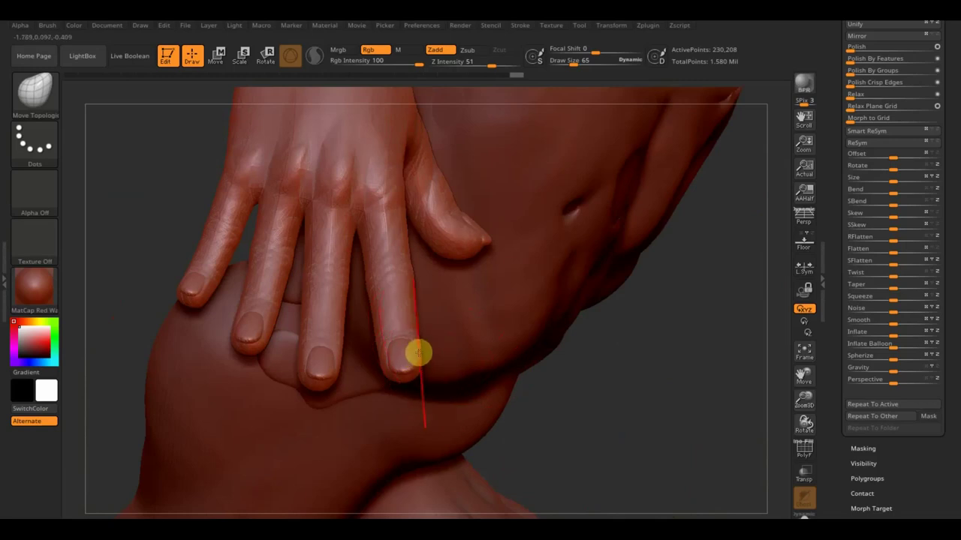
- Pull the fingertips and ring finger of the thigh hand into a new shape with Move Topological
left_click_drag(366, 289, 399, 434)
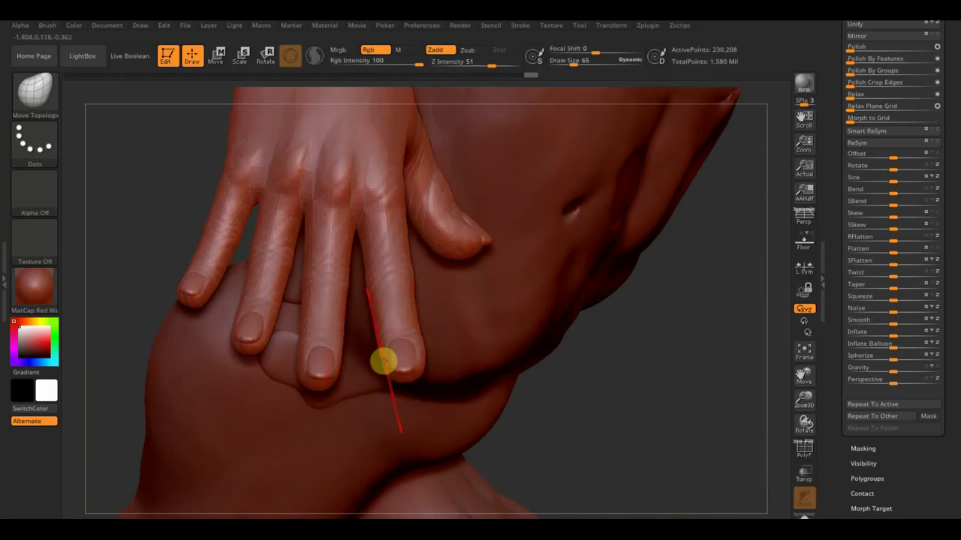
left_click_drag(377, 363, 376, 338)
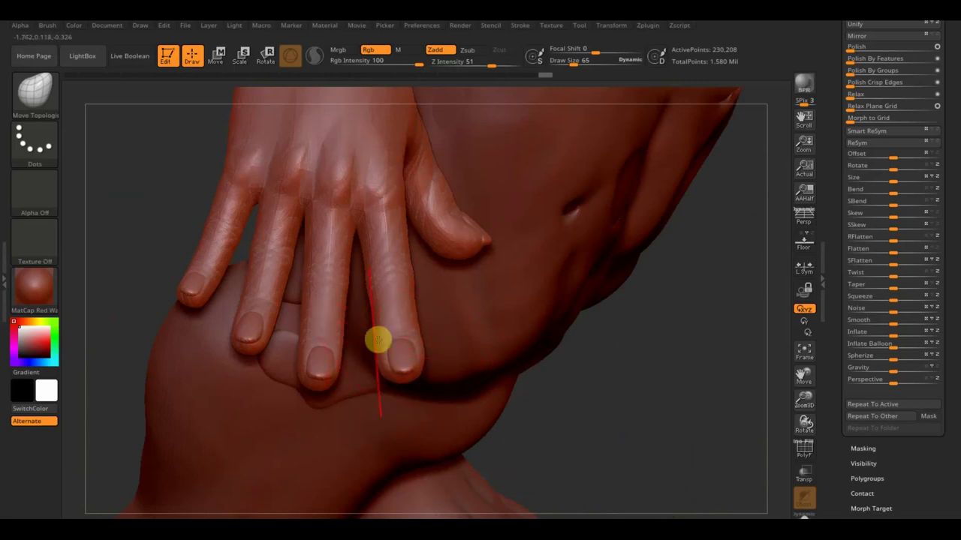
left_click_drag(334, 365, 342, 365)
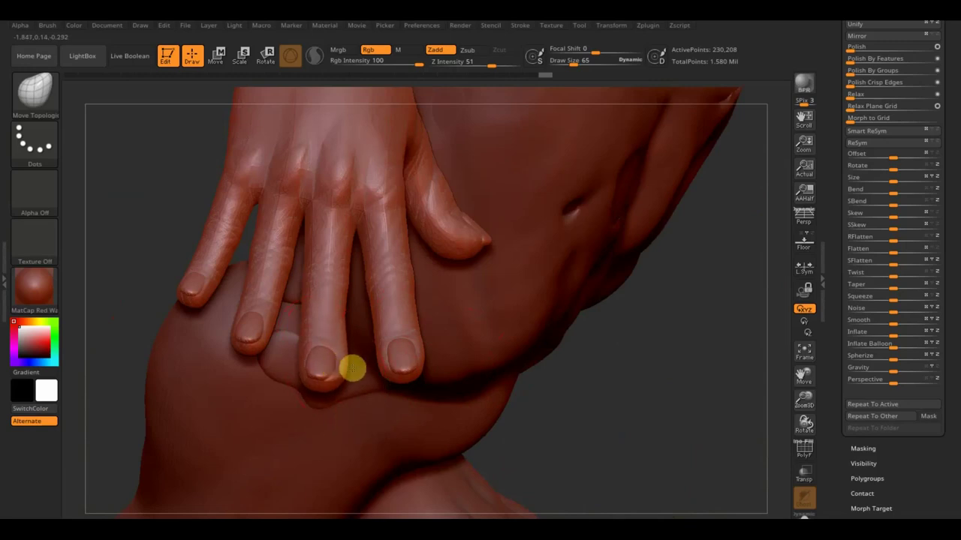
left_click_drag(295, 300, 305, 445)
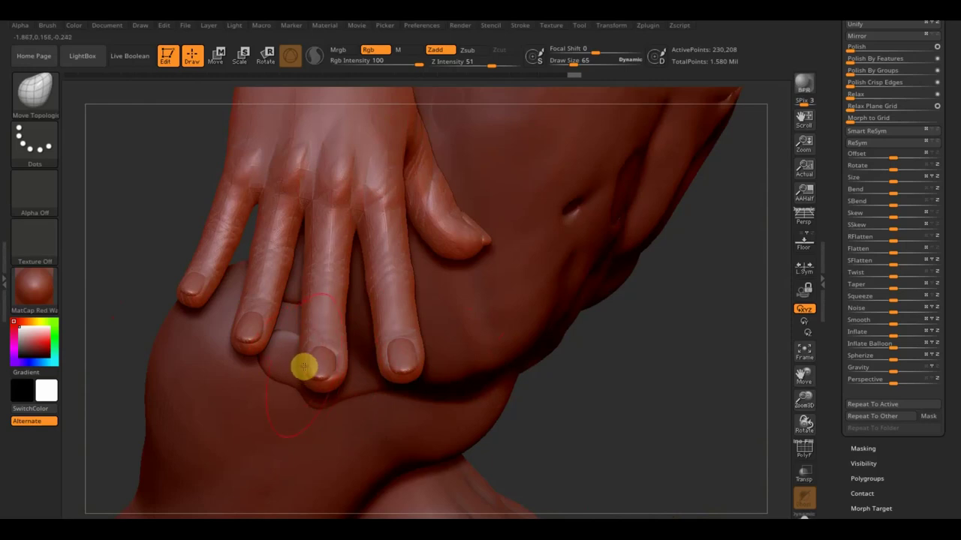
mouse_move(292, 365)
left_mouse_down()
mouse_move(242, 343)
mouse_move(213, 291)
left_mouse_up()
- Carve a groove along a finger and smooth the finger surface, checking the hand from several angles
mouse_move(176, 283)
right_mouse_down()
mouse_move(146, 253)
mouse_move(163, 240)
right_mouse_up()
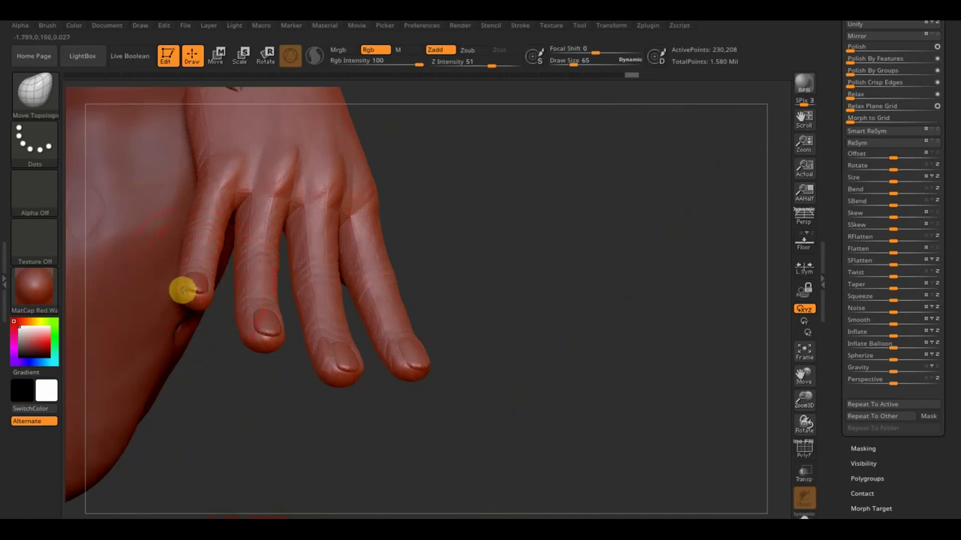
mouse_move(315, 262)
right_mouse_down()
mouse_move(470, 247)
mouse_move(388, 249)
right_mouse_up()
mouse_move(167, 232)
left_mouse_down()
mouse_move(180, 233)
mouse_move(183, 282)
left_mouse_up()
right_click_drag(335, 270, 220, 264)
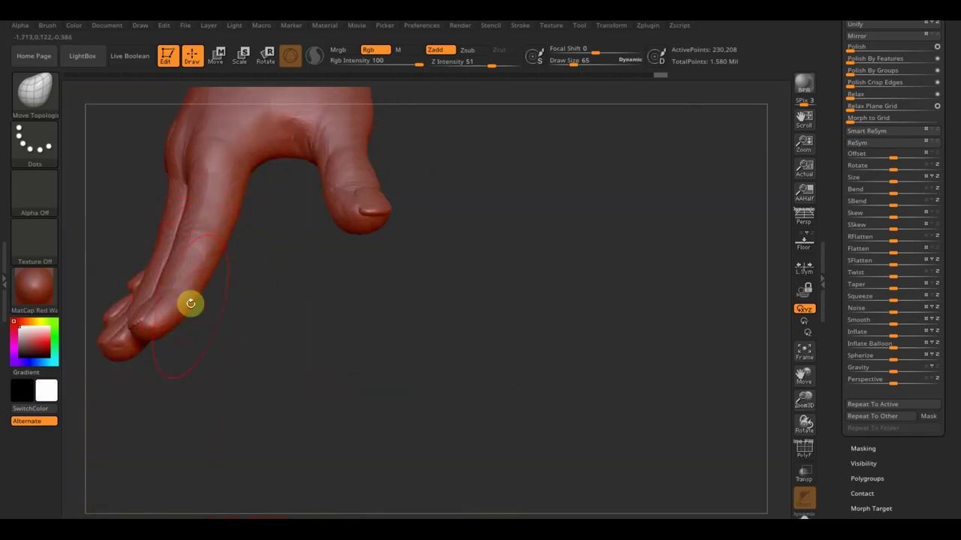
right_click_drag(463, 277, 448, 294)
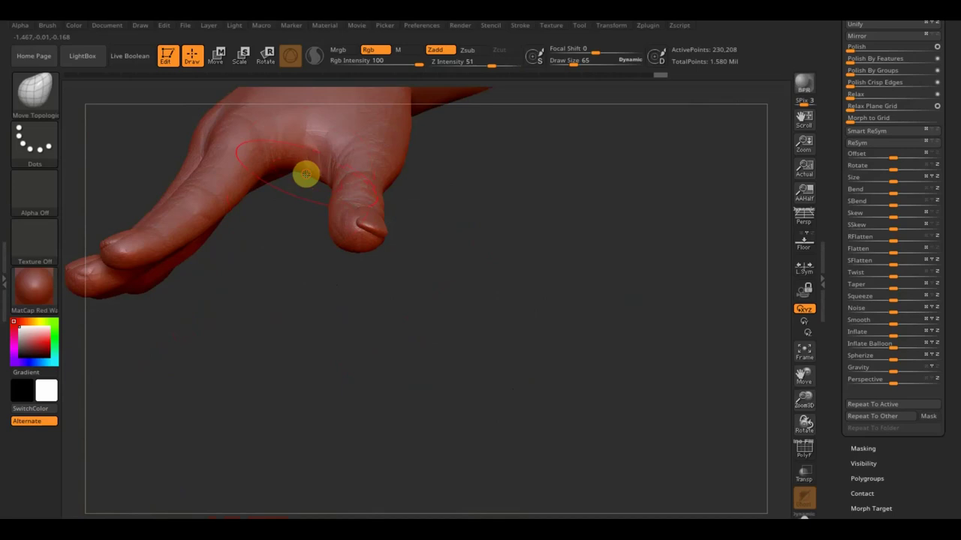
left_click_drag(308, 167, 213, 150)
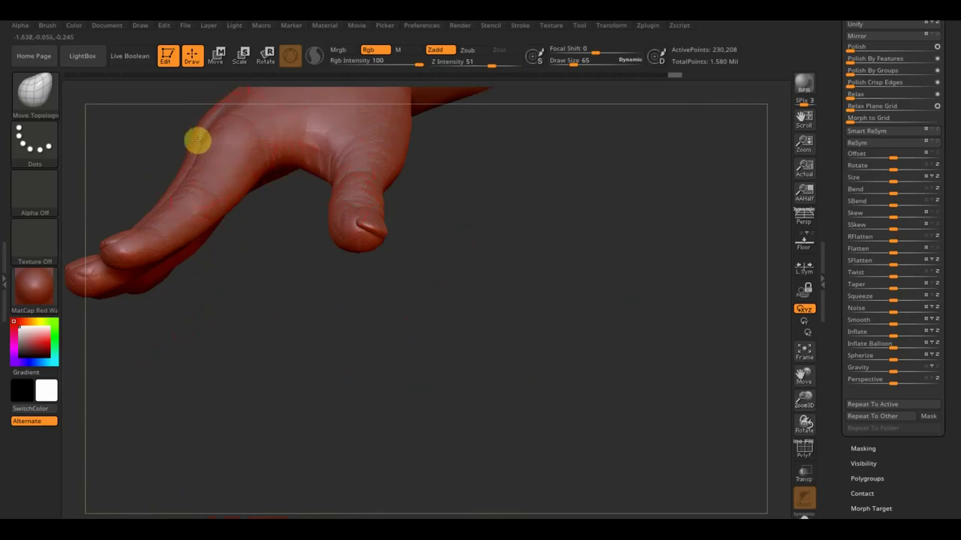
mouse_move(221, 162)
right_mouse_down()
mouse_move(277, 280)
mouse_move(318, 311)
mouse_move(314, 333)
right_mouse_up()
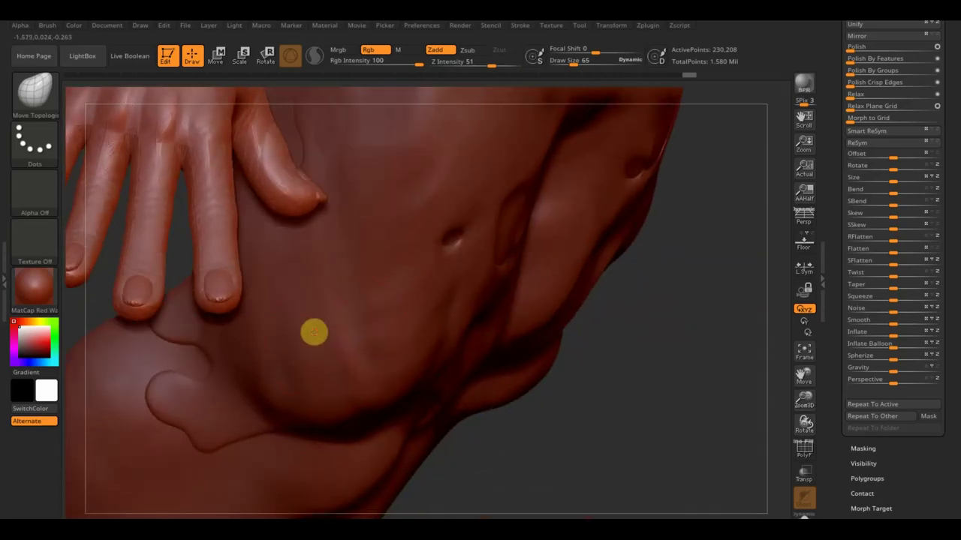
mouse_move(638, 426)
right_mouse_down()
mouse_move(615, 268)
mouse_move(592, 251)
mouse_move(592, 300)
mouse_move(319, 265)
right_mouse_up()
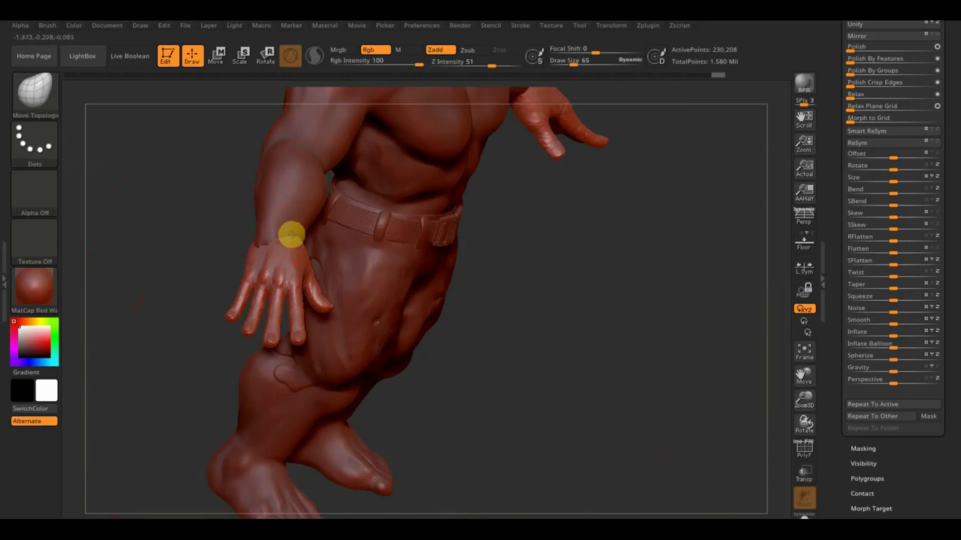
- Zoom in on the arm and hand and raise Draw Size to 81
mouse_move(527, 343)
right_mouse_down()
mouse_move(383, 281)
mouse_move(359, 291)
right_mouse_up()
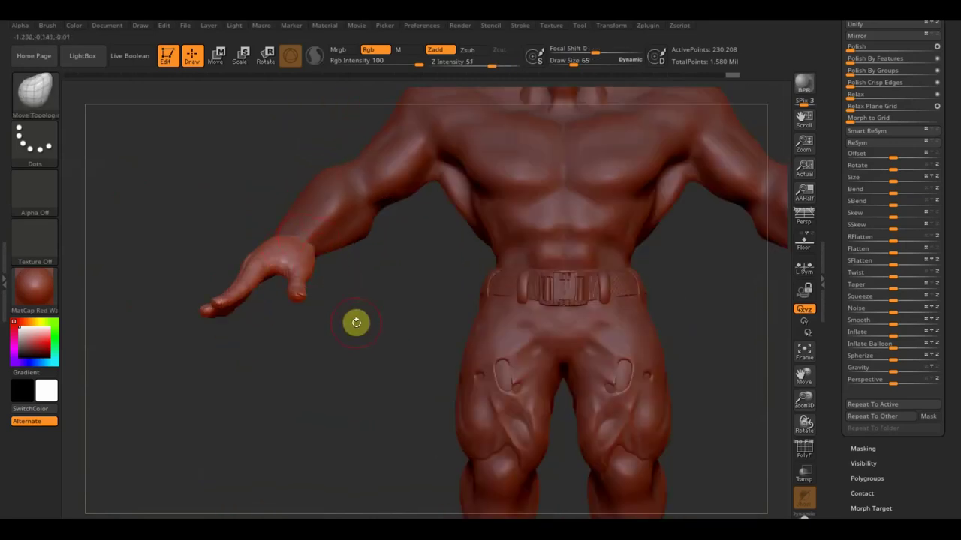
mouse_move(367, 313)
right_mouse_down("ctrl")
mouse_move(393, 420)
mouse_move(361, 321)
mouse_move(377, 317)
mouse_move(347, 294)
mouse_move(337, 250)
mouse_move(350, 223)
mouse_move(367, 248)
mouse_move(370, 330)
right_mouse_up("ctrl")
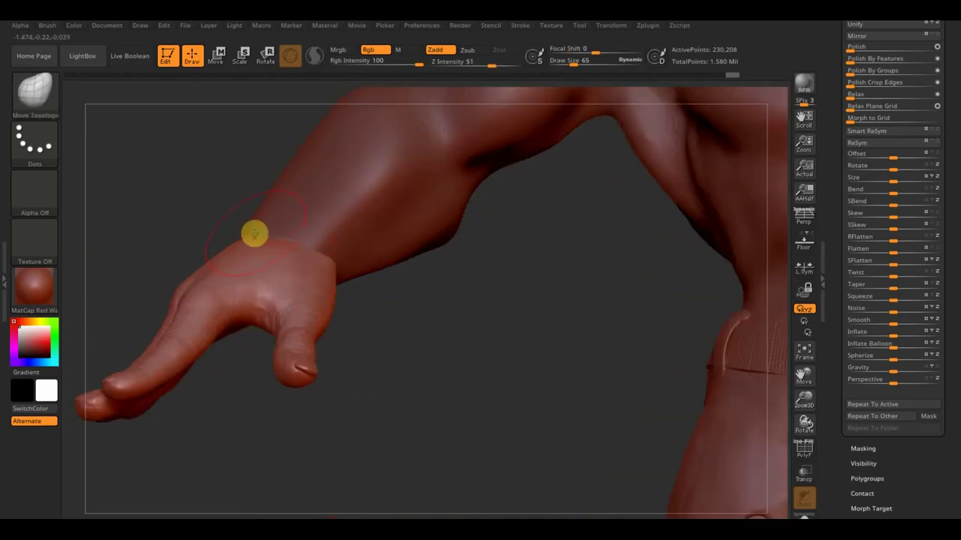
left_click_drag(563, 61, 574, 64)
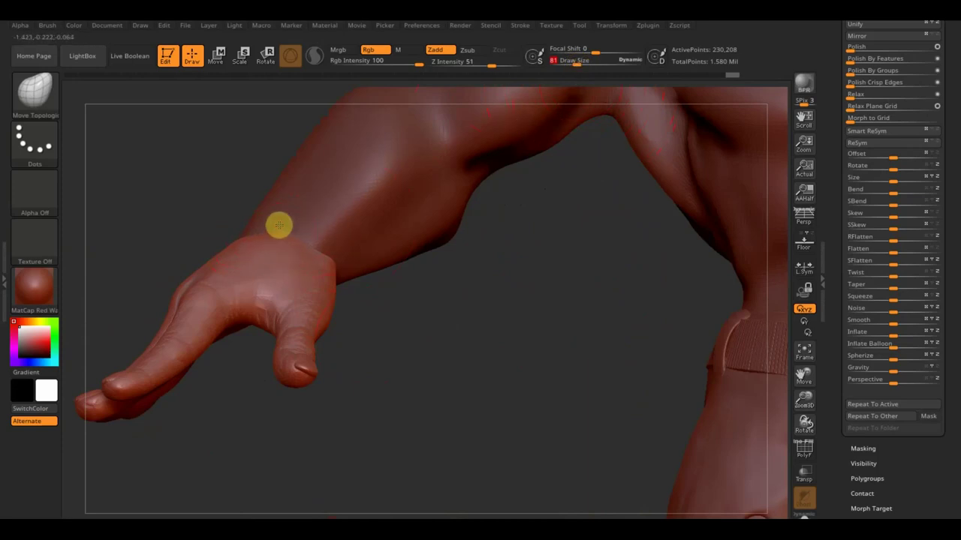
- Reshape the wrist and back of the hand from a front view with Move Topological
mouse_move(255, 230)
right_mouse_down()
mouse_move(198, 189)
mouse_move(223, 228)
mouse_move(122, 234)
mouse_move(166, 232)
right_mouse_up()
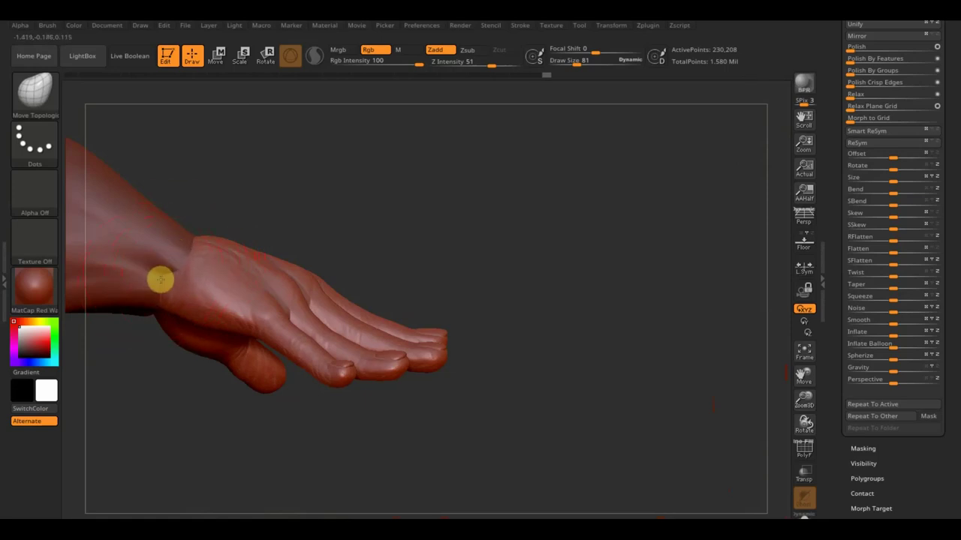
mouse_move(148, 326)
left_mouse_down()
mouse_move(425, 219)
mouse_move(395, 223)
mouse_move(407, 307)
mouse_move(373, 271)
left_mouse_up()
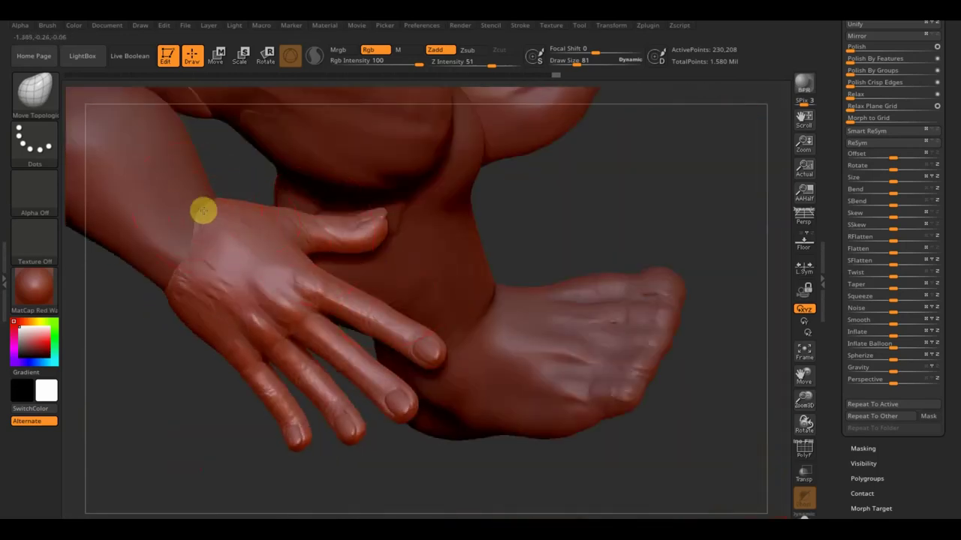
mouse_move(212, 212)
left_mouse_down()
mouse_move(189, 251)
mouse_move(220, 191)
mouse_move(250, 210)
left_mouse_up()
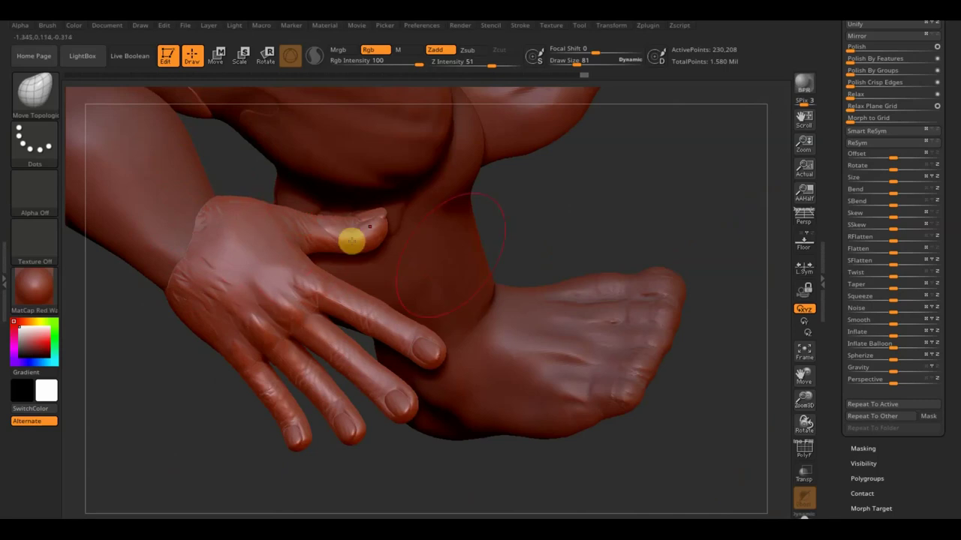
left_click_drag(203, 326, 191, 341)
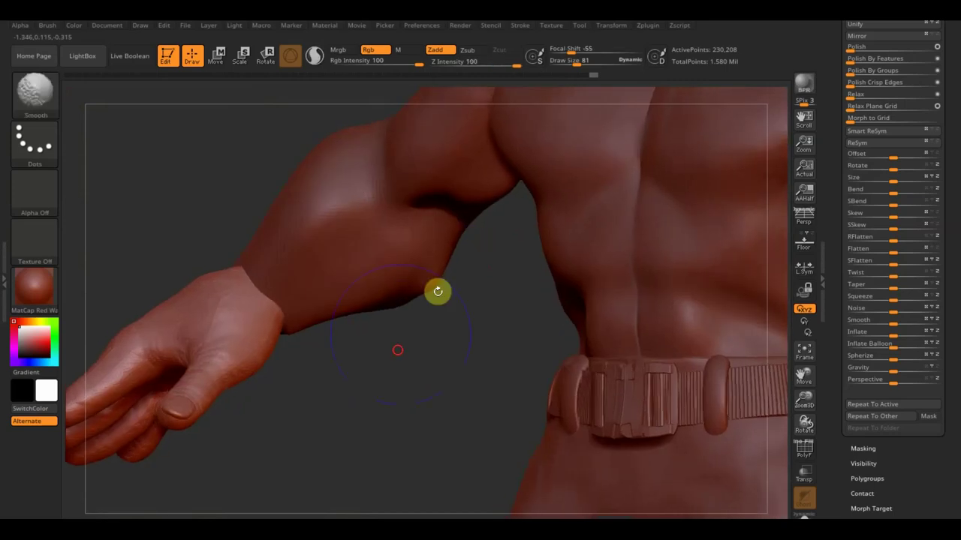
- Zoom out to the full body and snap to a straight front view
left_click_drag(438, 290, 399, 364)
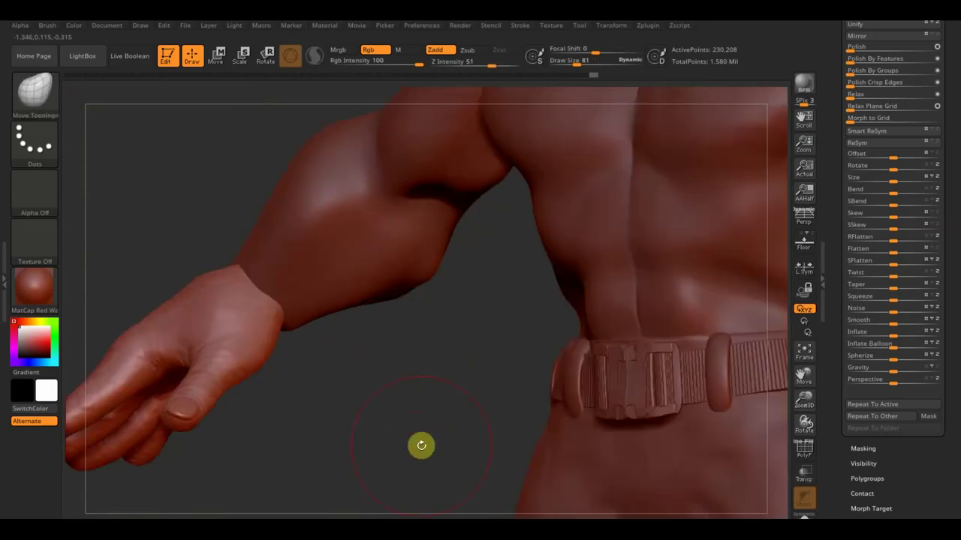
left_click_drag(421, 444, 377, 346)
left_click_drag(583, 300, 670, 380, "shift")
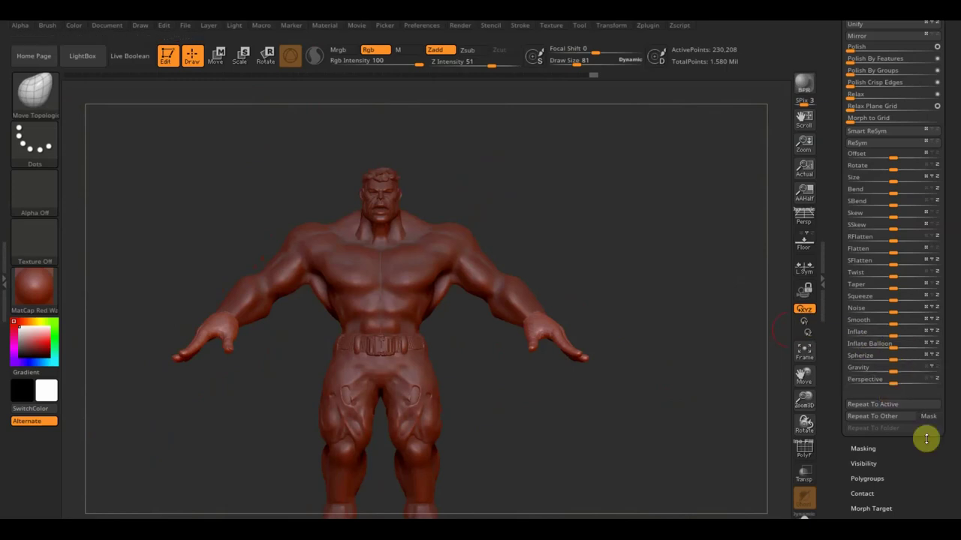
- Move the model up and zoom out slightly so it fits from head to feet
left_click_drag(640, 440, 635, 385, "alt")
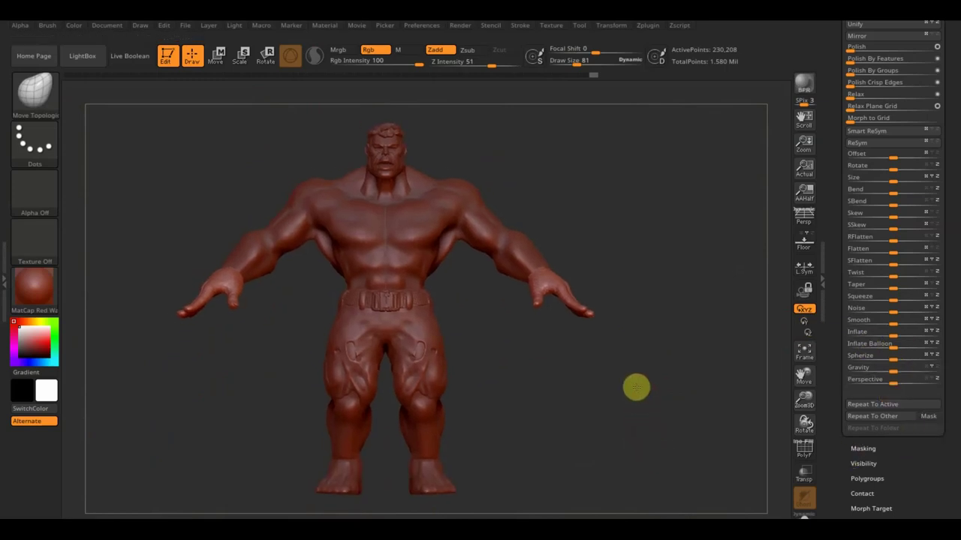
mouse_move(641, 418)
left_mouse_down("alt")
mouse_move(641, 428)
mouse_move(629, 413)
mouse_move(672, 410)
mouse_move(648, 408)
left_mouse_up("alt")
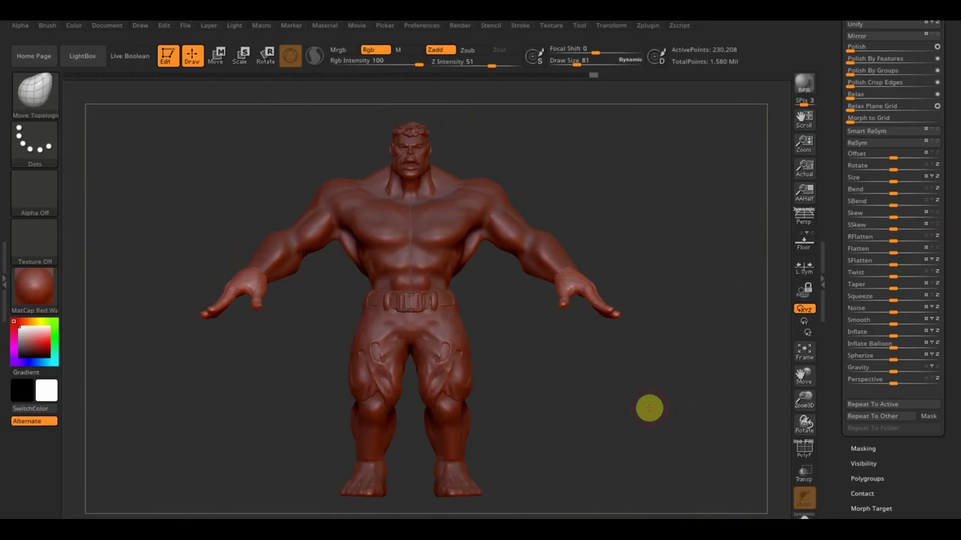